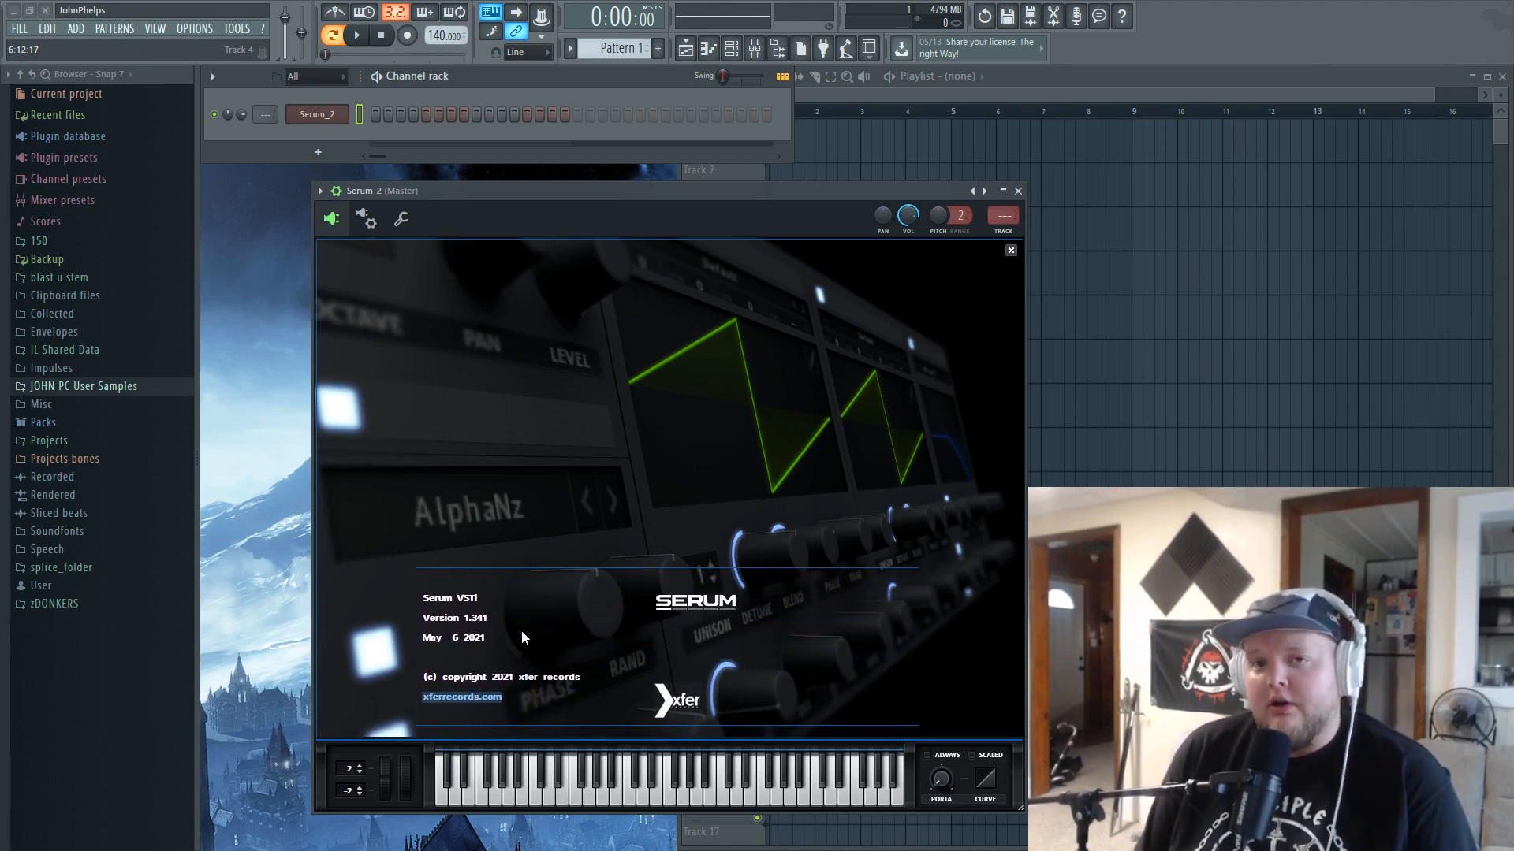
- Check the installed Serum version on its About screen and return to the synth view
click(1011, 251)
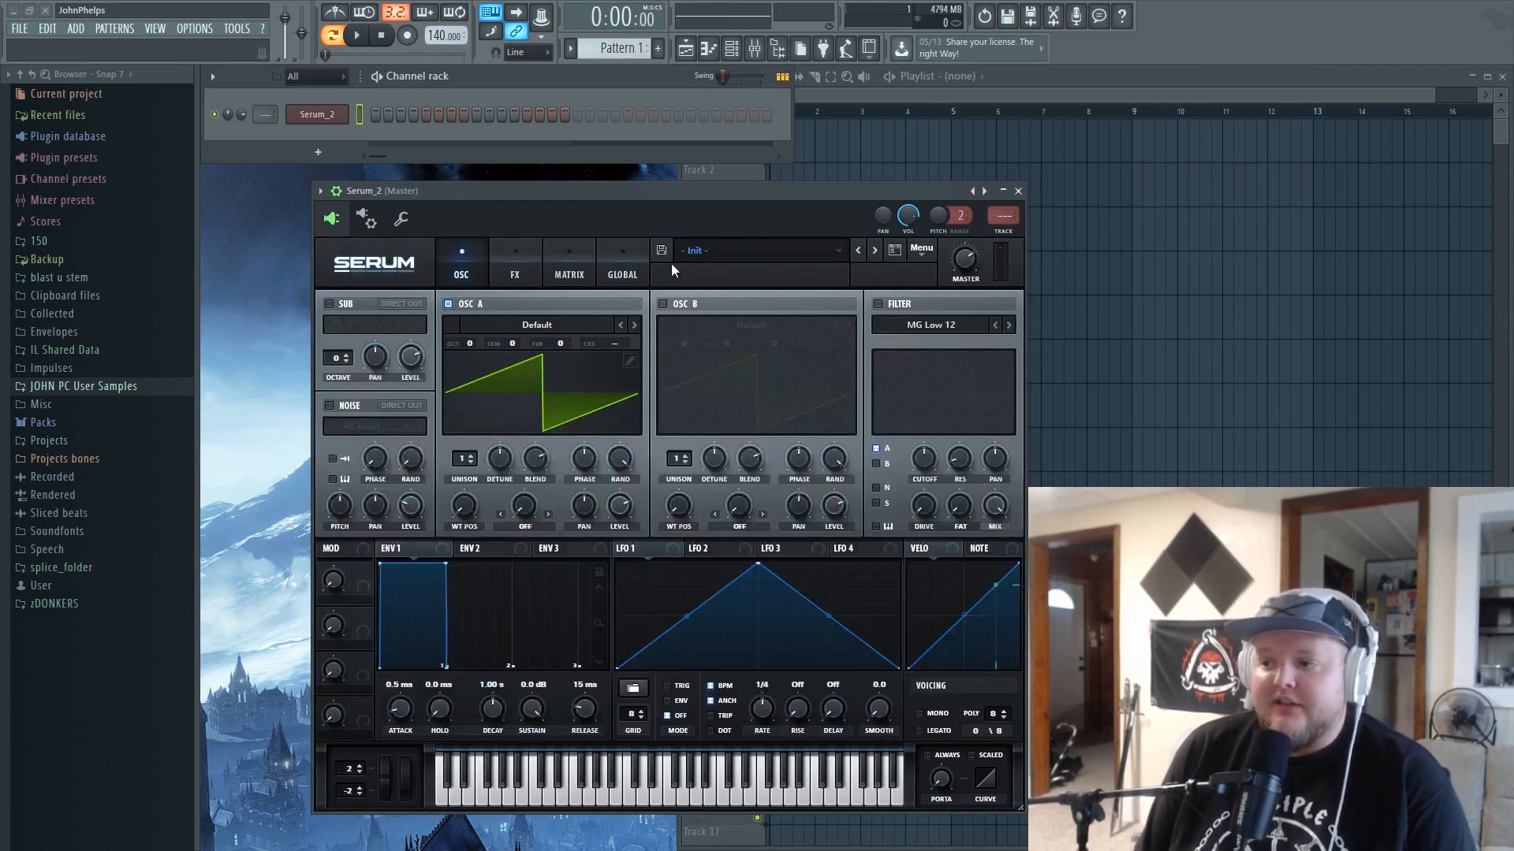
click(924, 252)
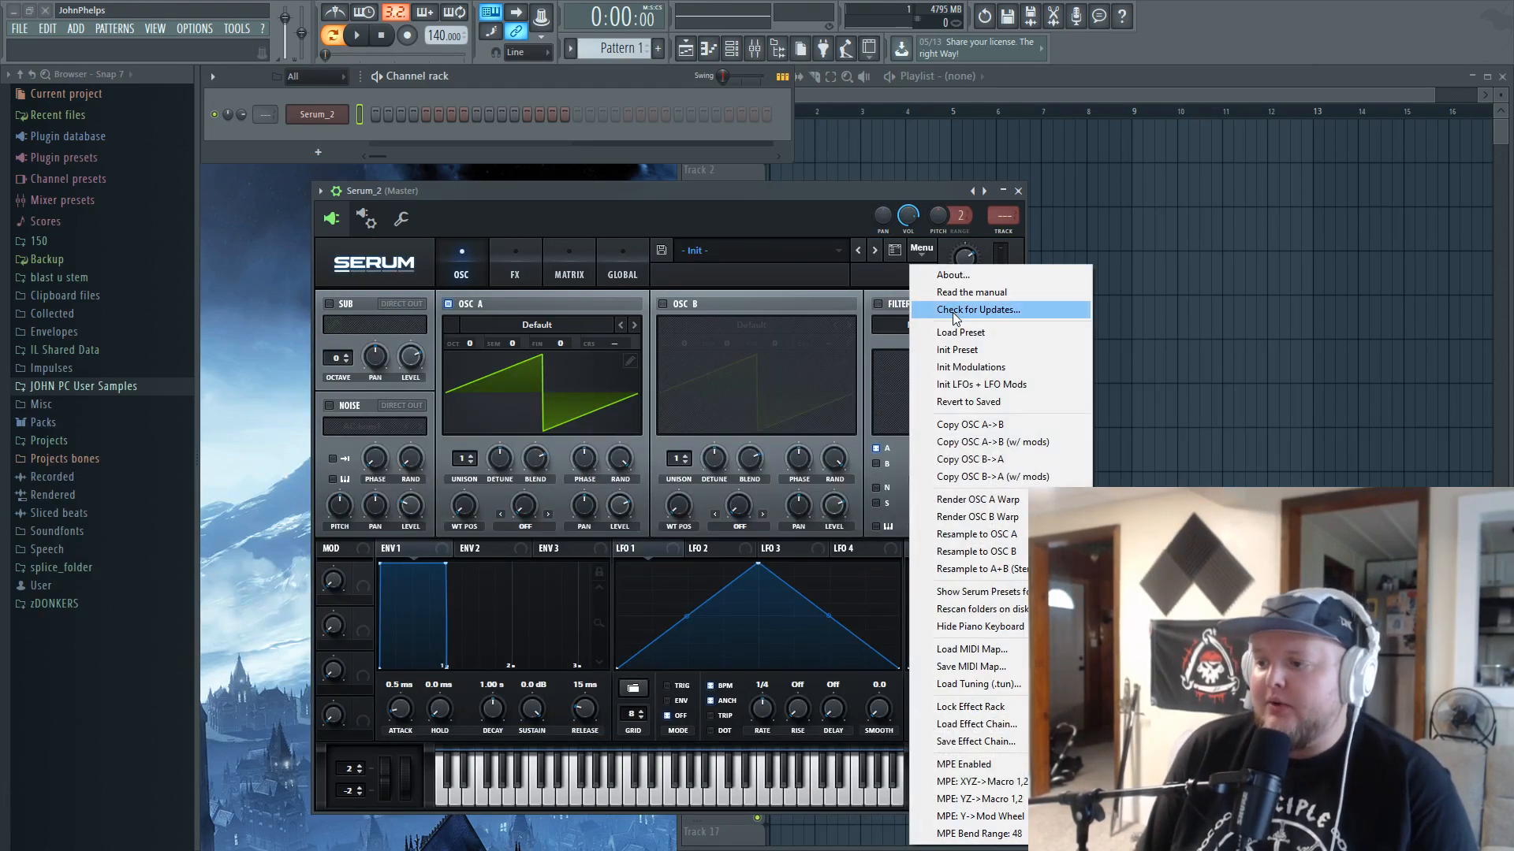
click(974, 275)
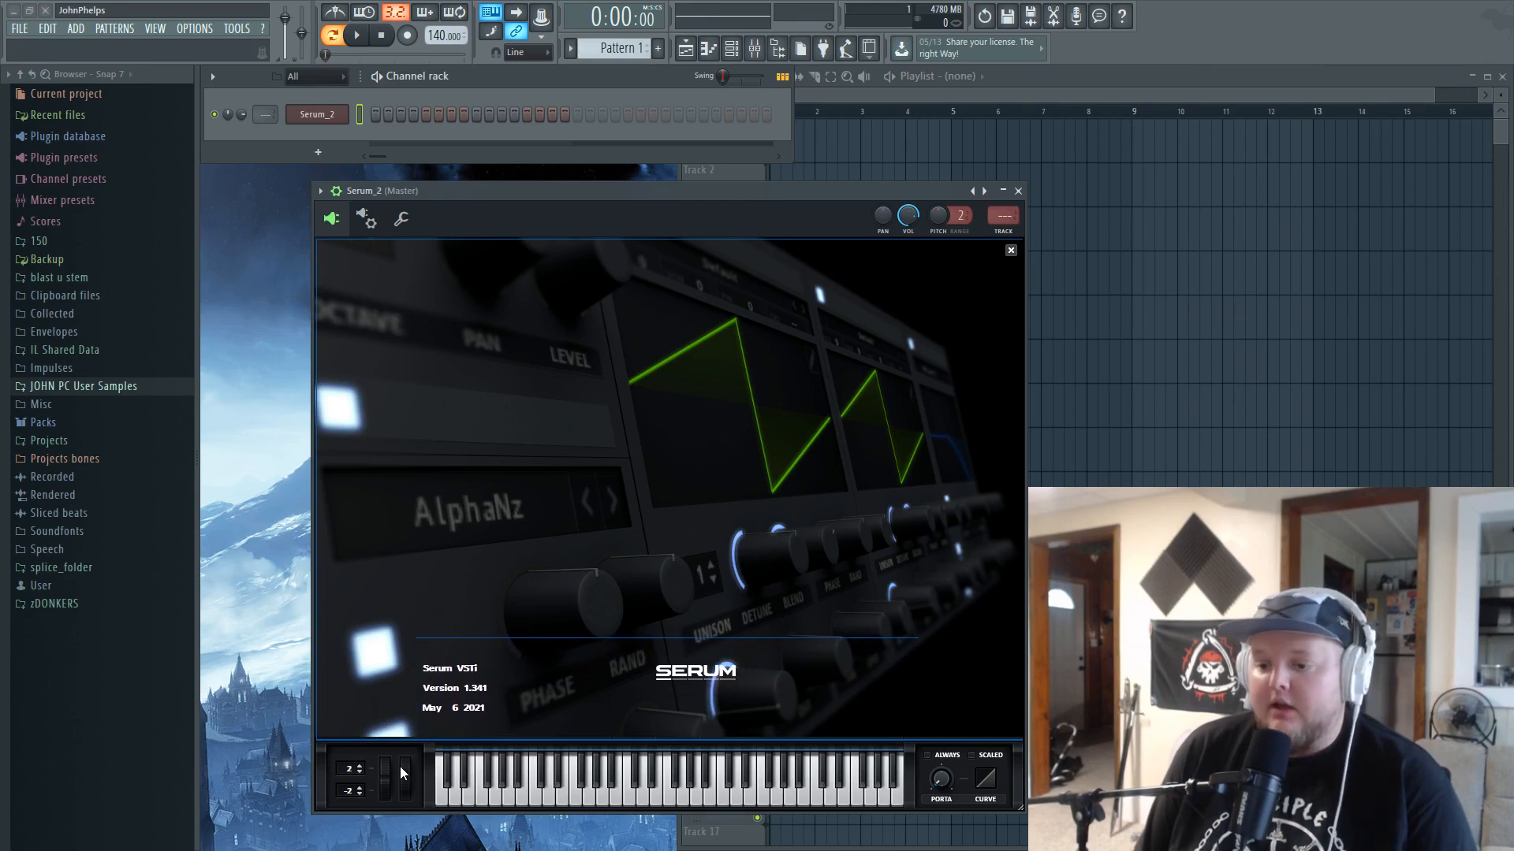
click(1010, 252)
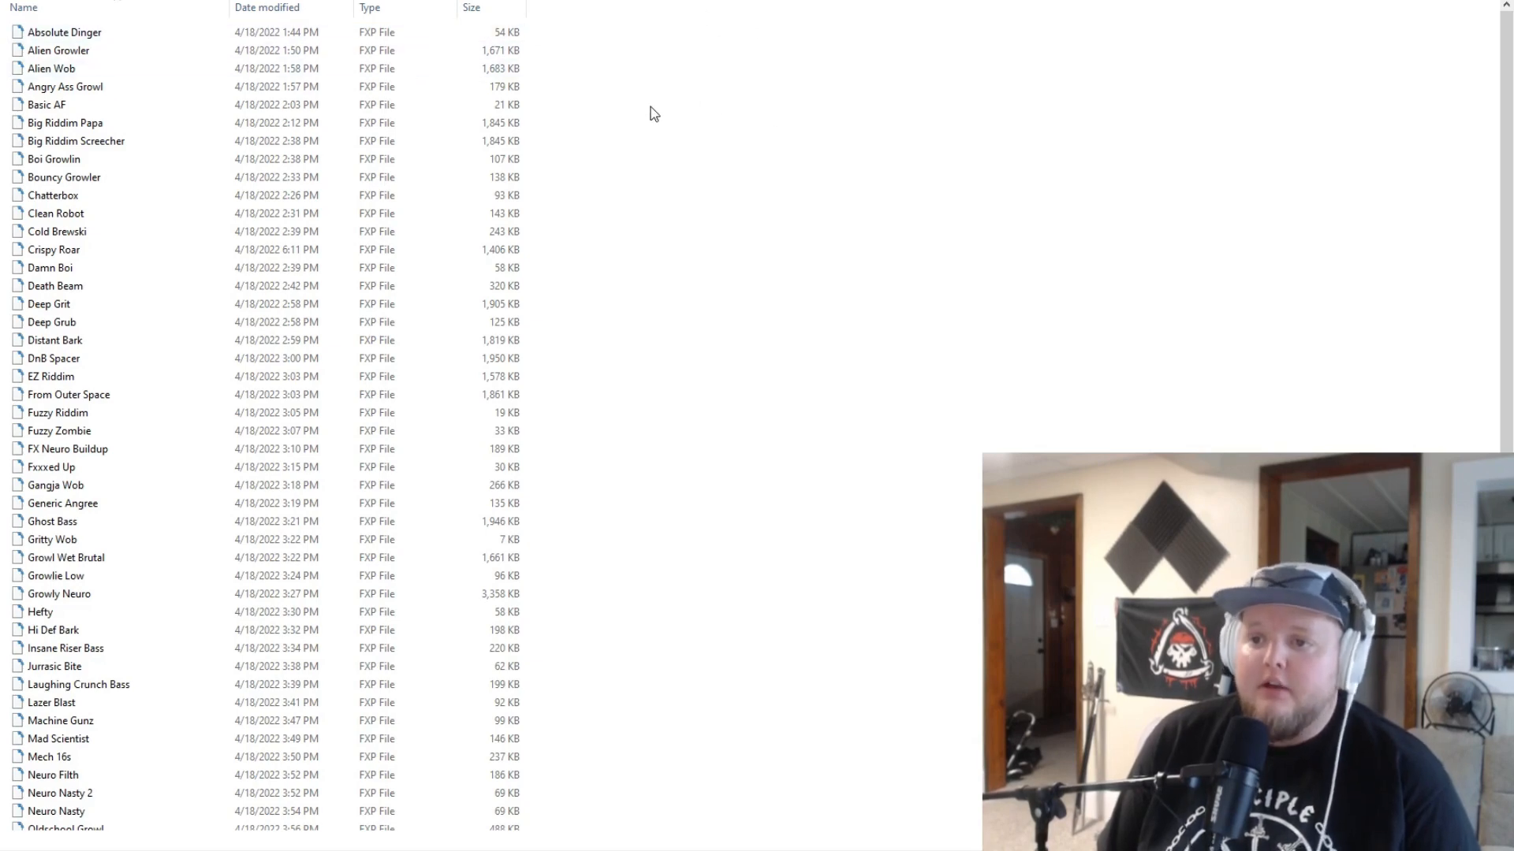
- Review the full list of FXP preset files in the pack and show the Serum Presets folder
scroll(618, 118, down, 8)
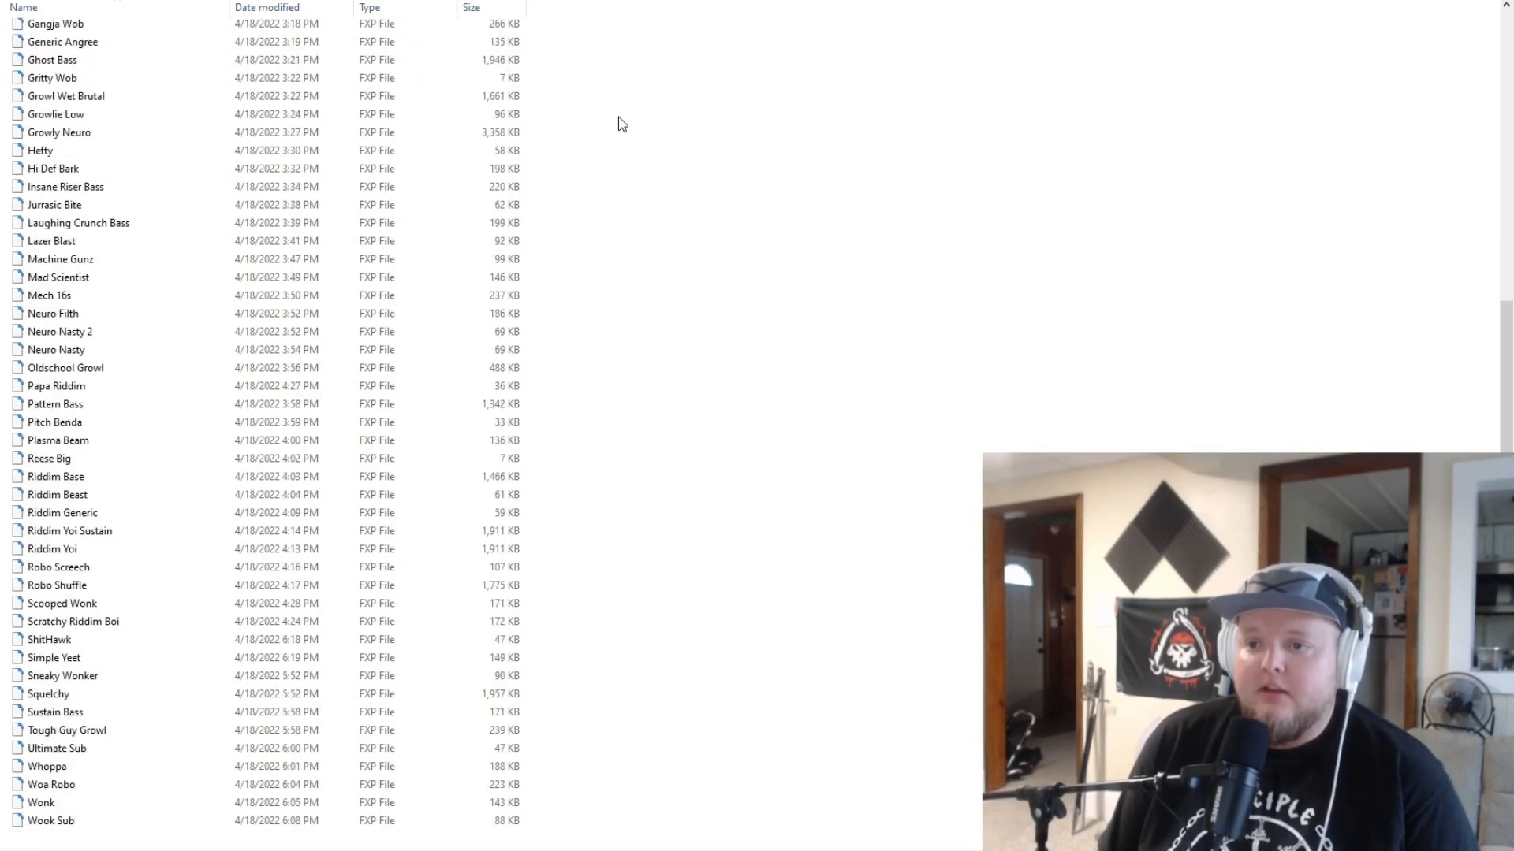
scroll(639, 481, up, 8)
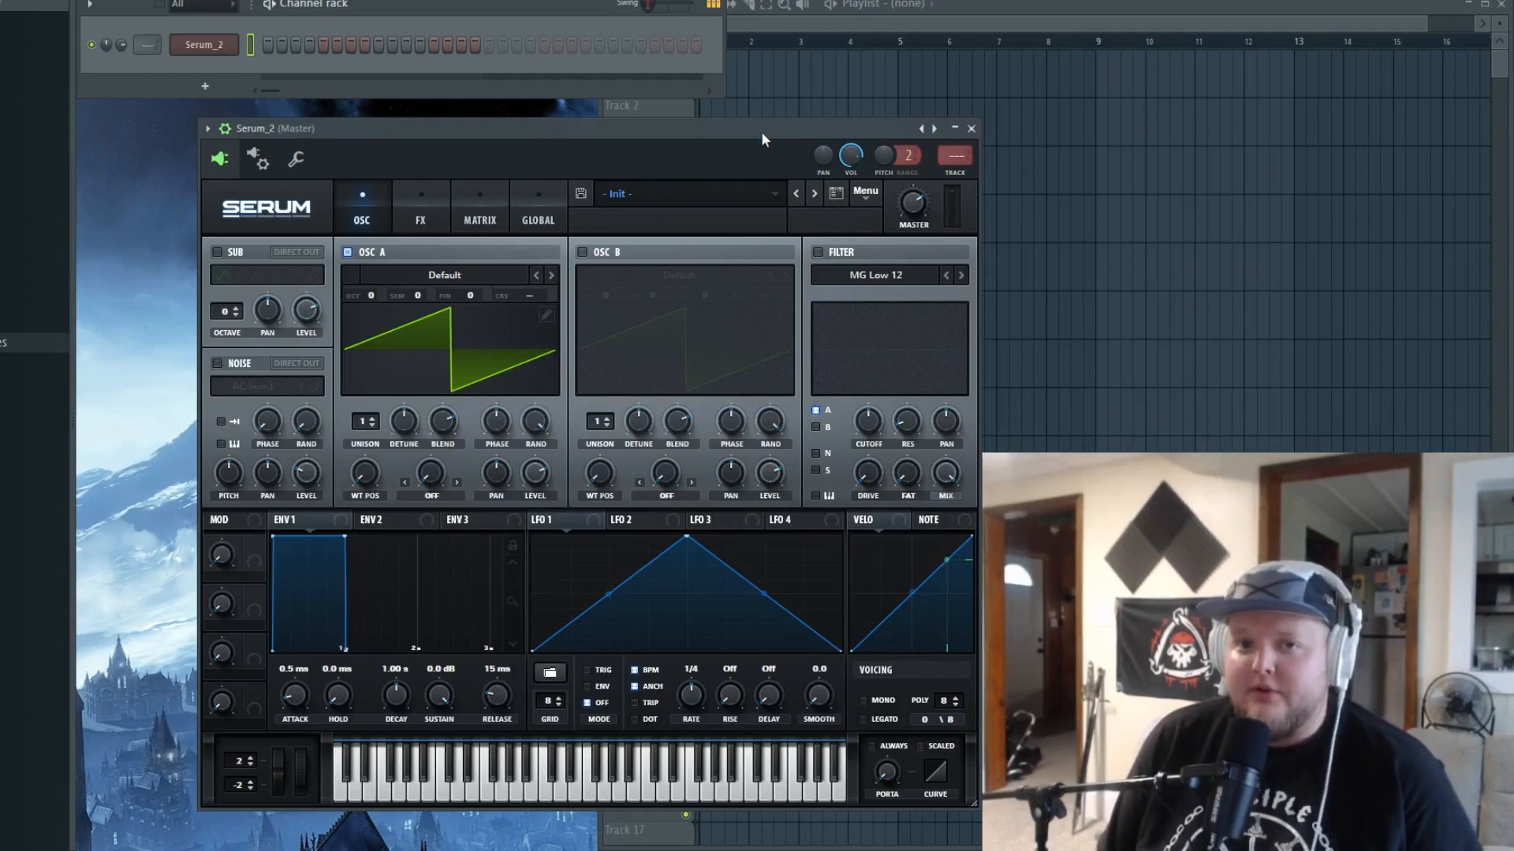
click(869, 197)
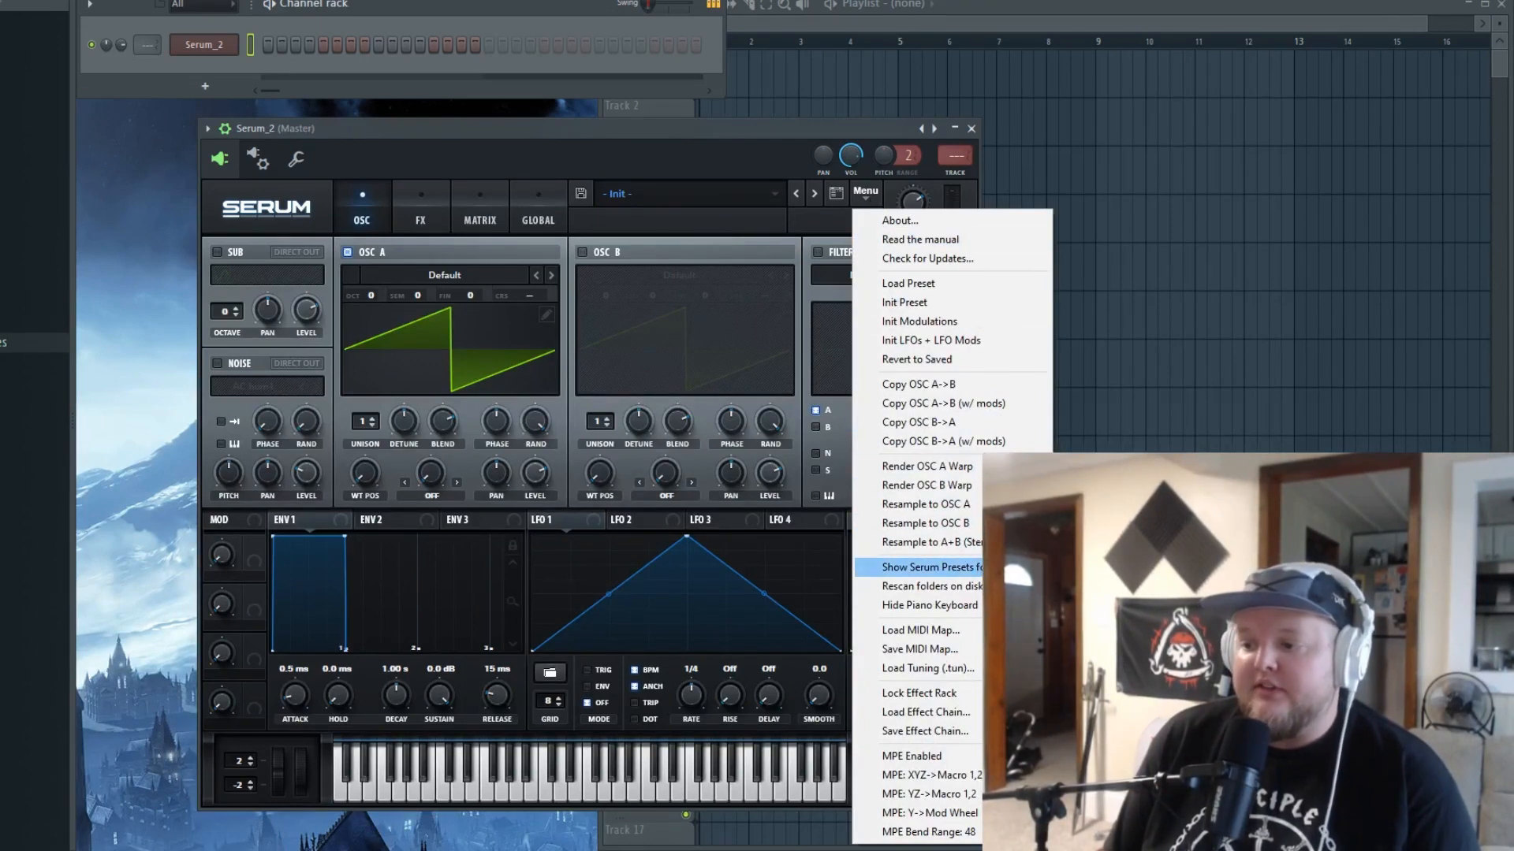
click(930, 566)
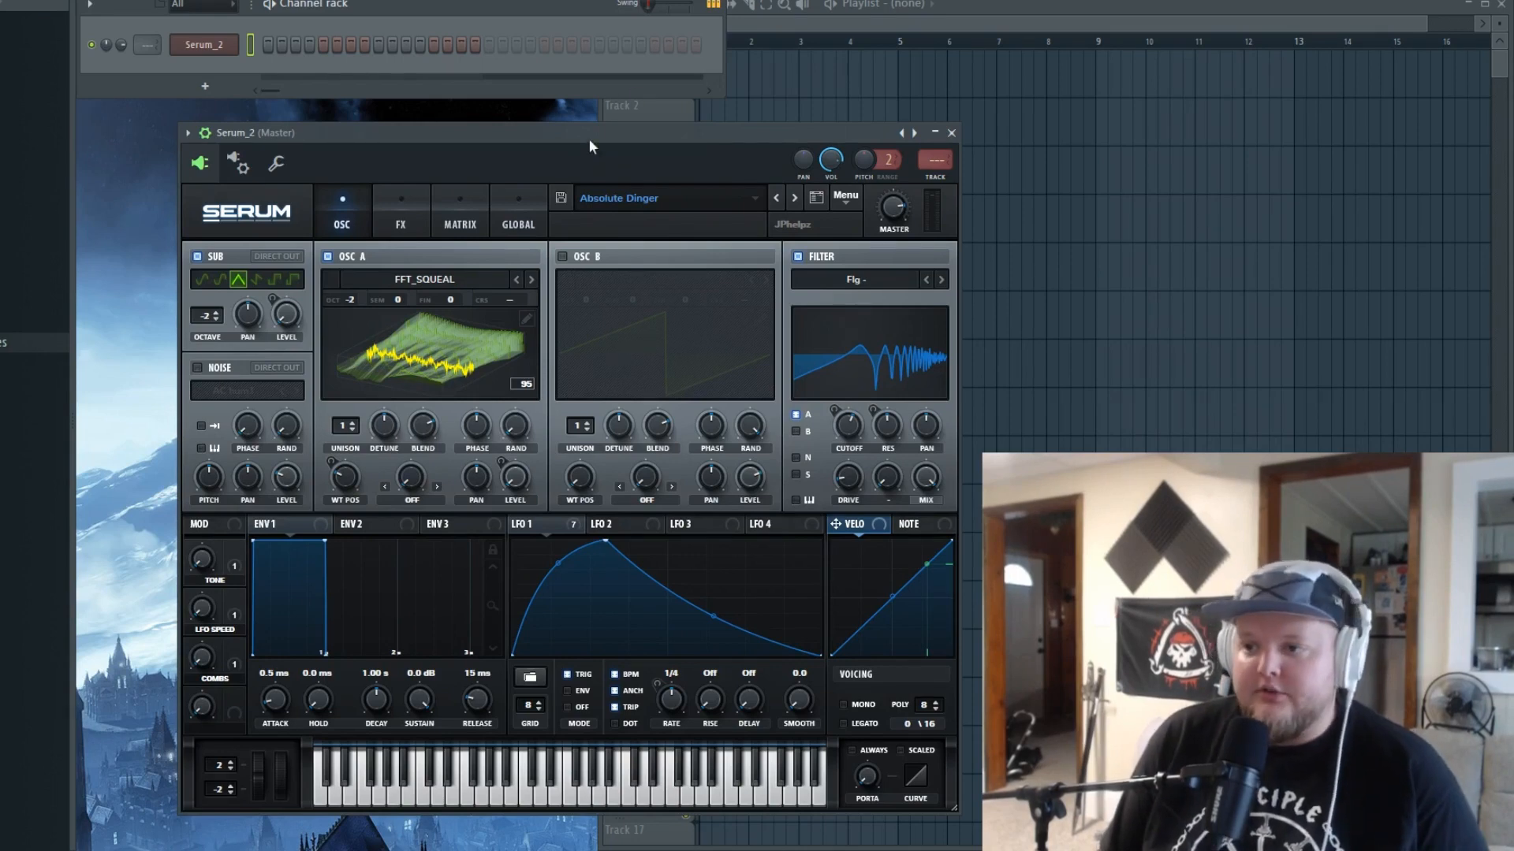
- Audition the Absolute Dinger preset while sweeping its macros, including Combs
drag(191, 536, 228, 706)
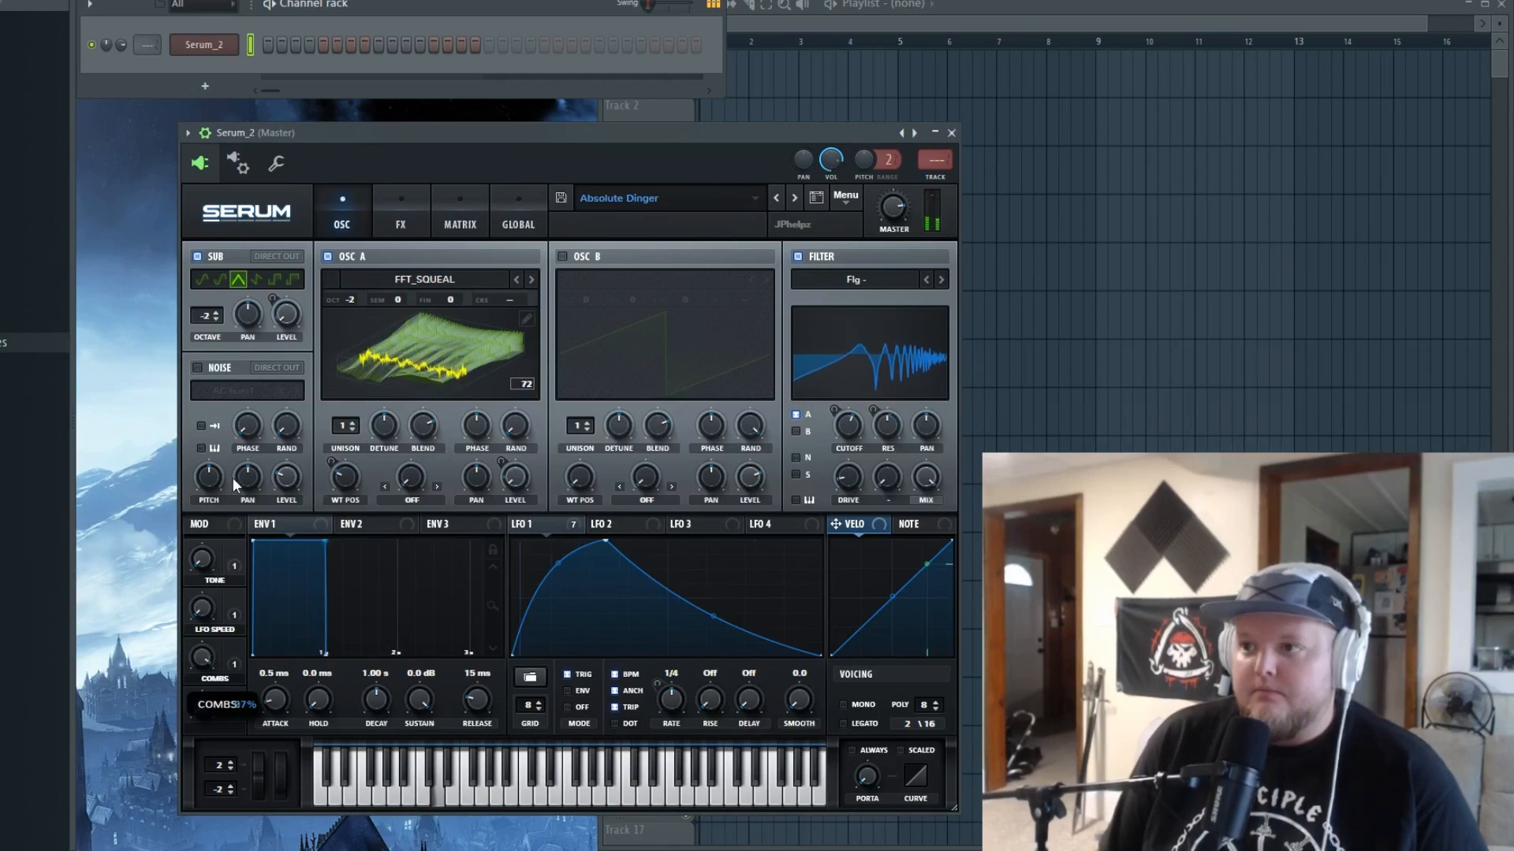
drag(531, 134, 538, 129)
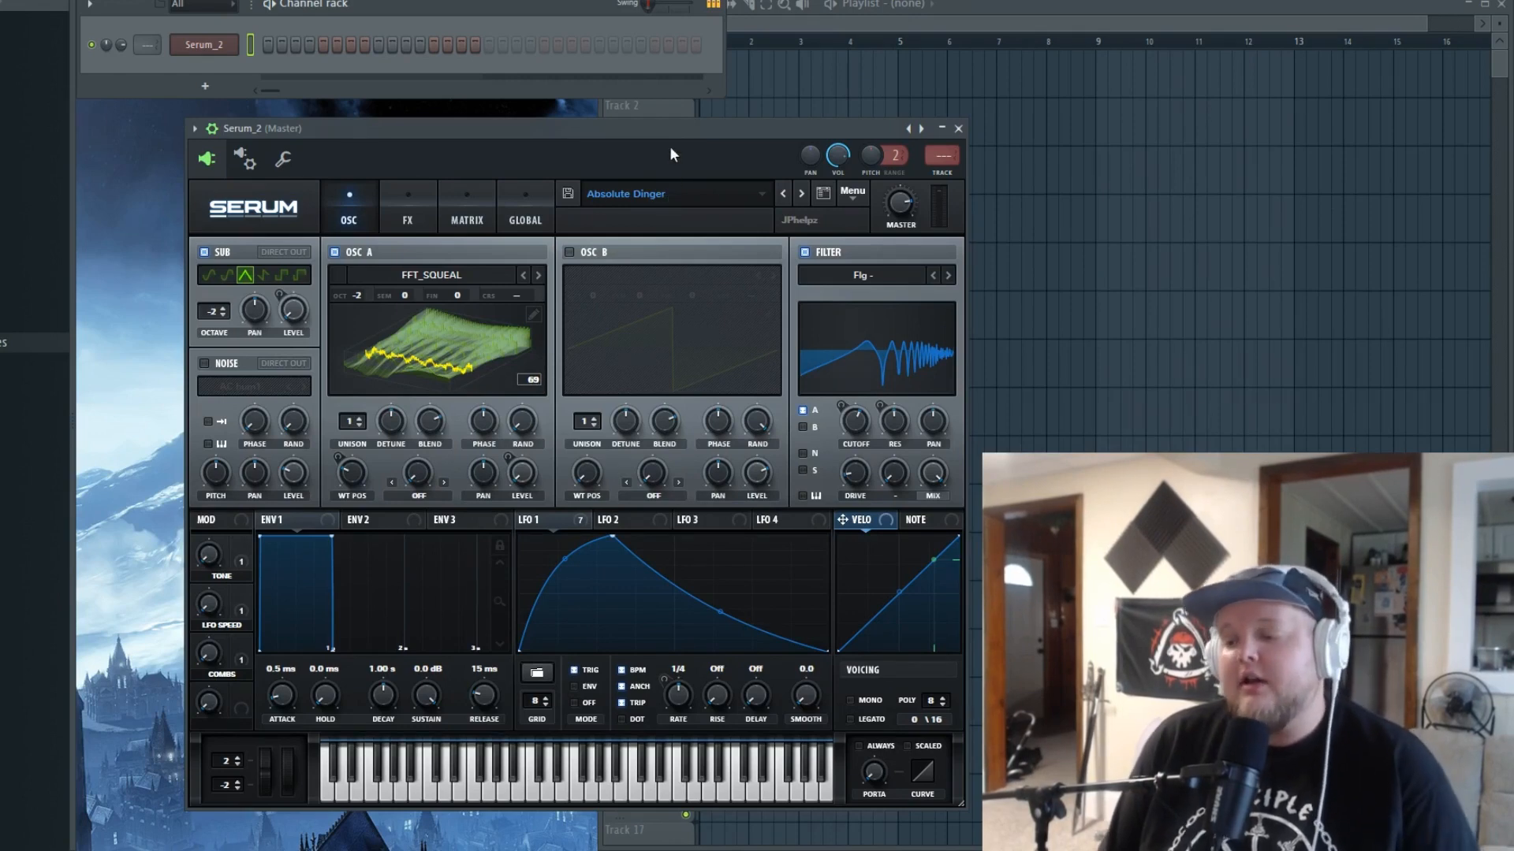
drag(673, 162, 659, 134)
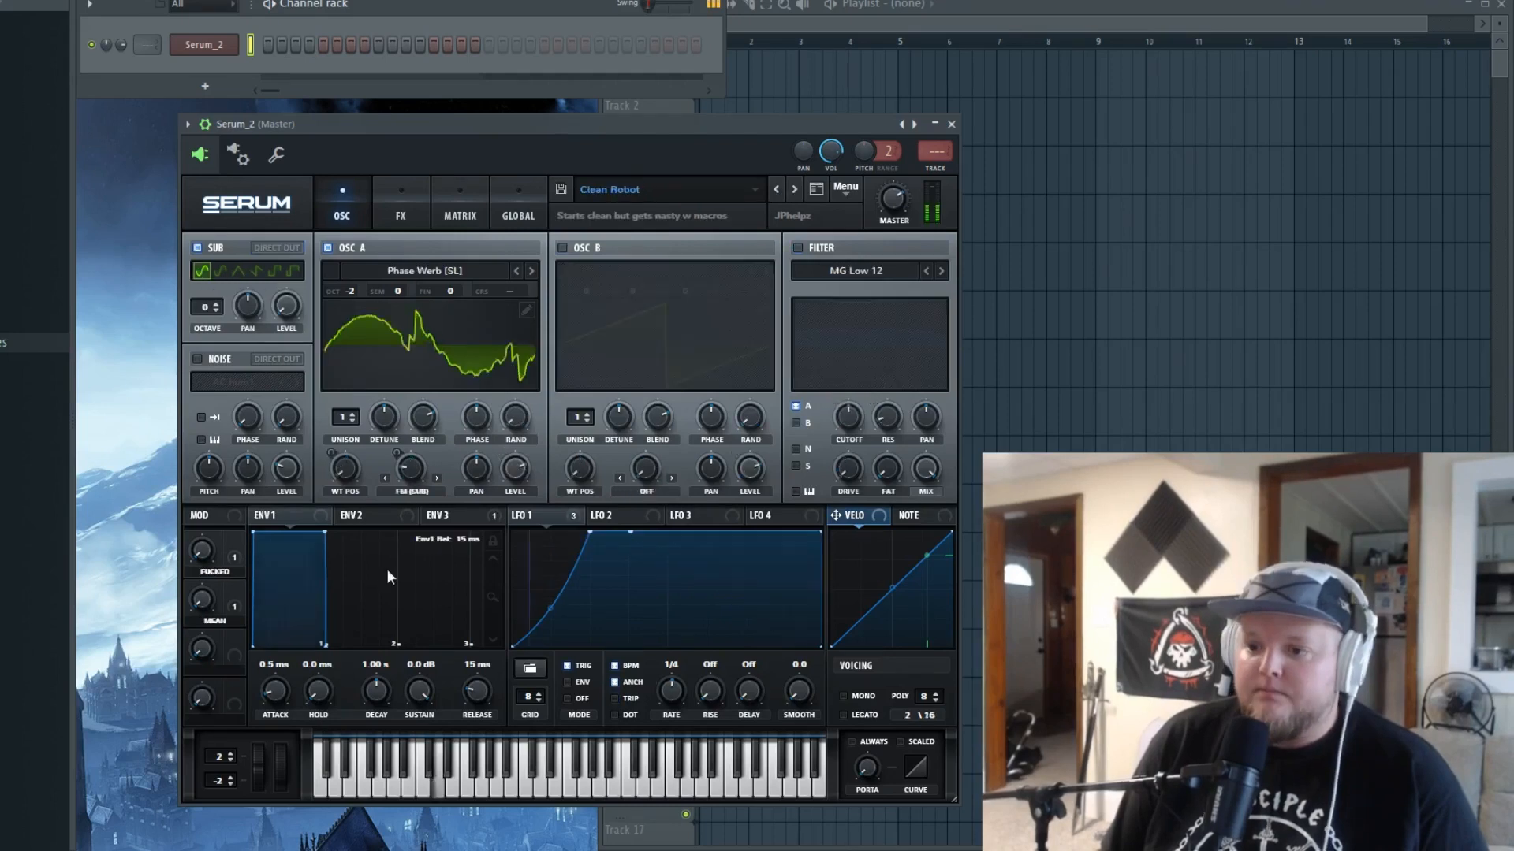
- Audition the Clean Robot preset, turning its first macro down to 0% and sweeping the Mean macro
drag(202, 562, 274, 746)
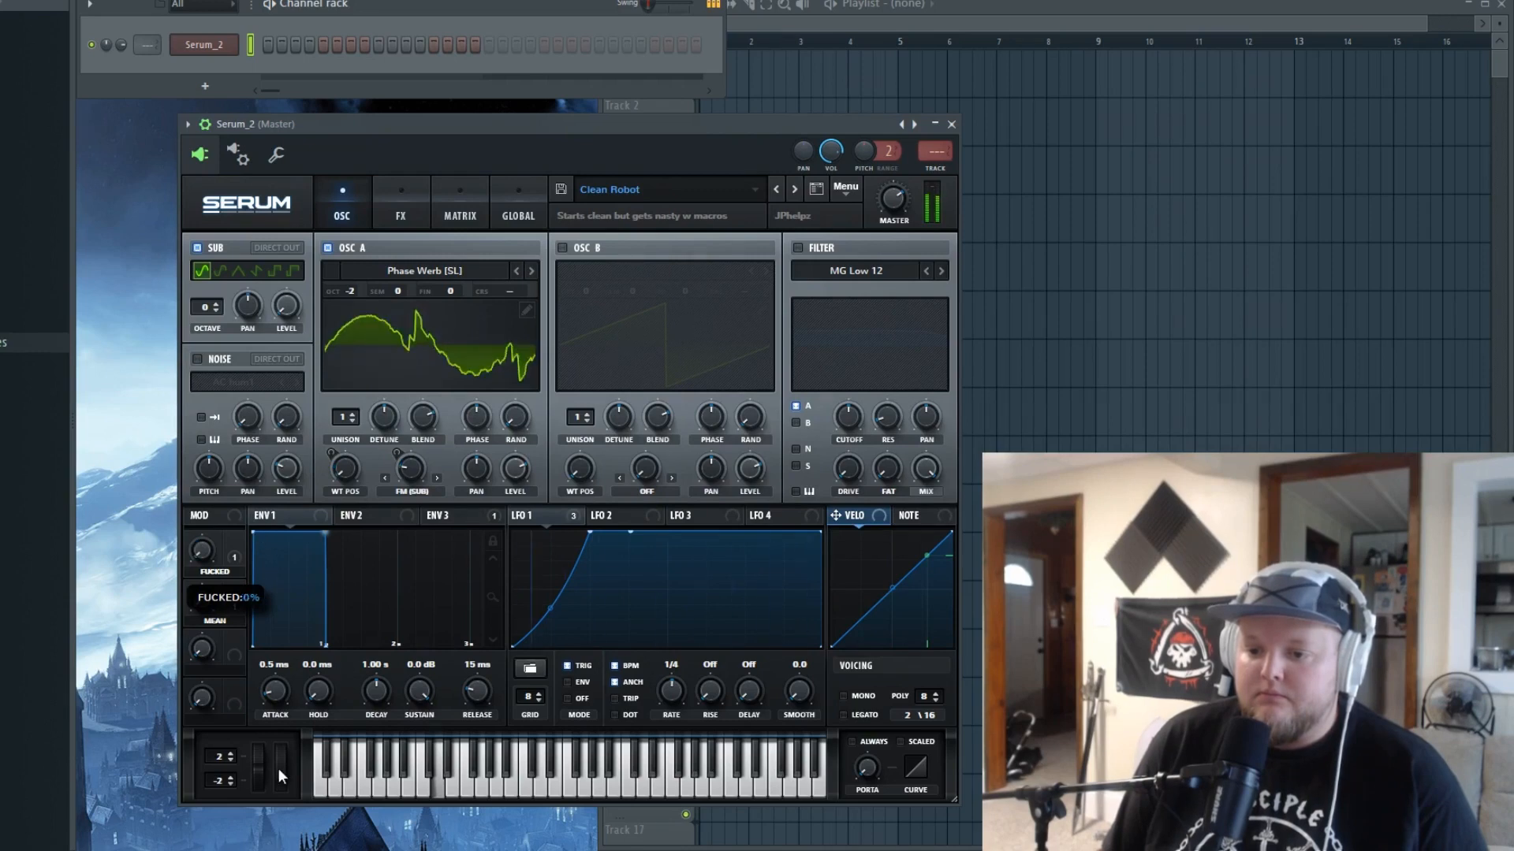
drag(201, 610, 217, 487)
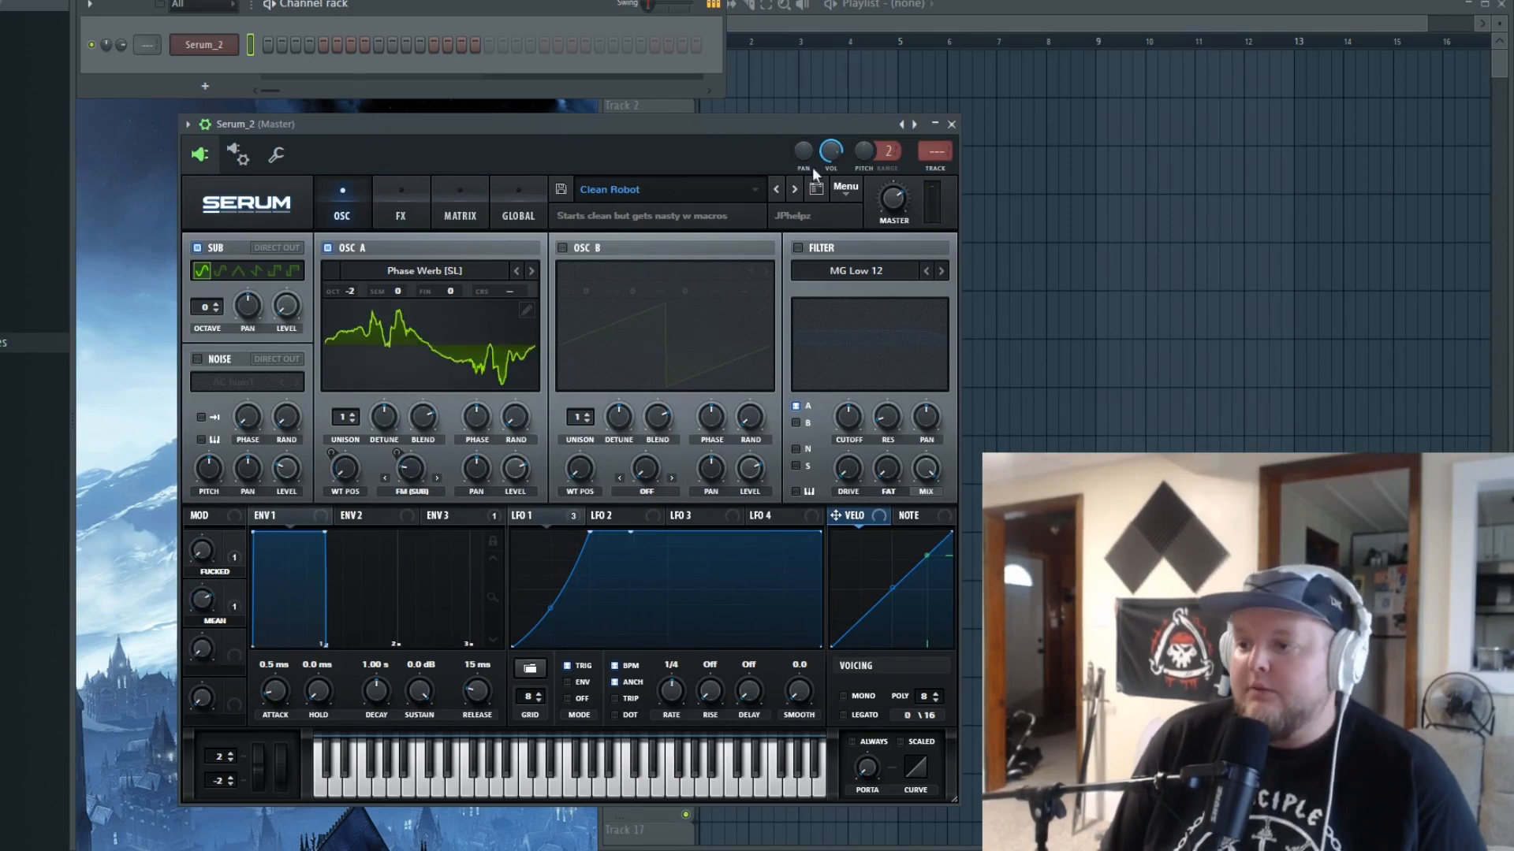
- Load the From Outer Space preset and audition it while sweeping its Alien and Vacuum macros
click(795, 189)
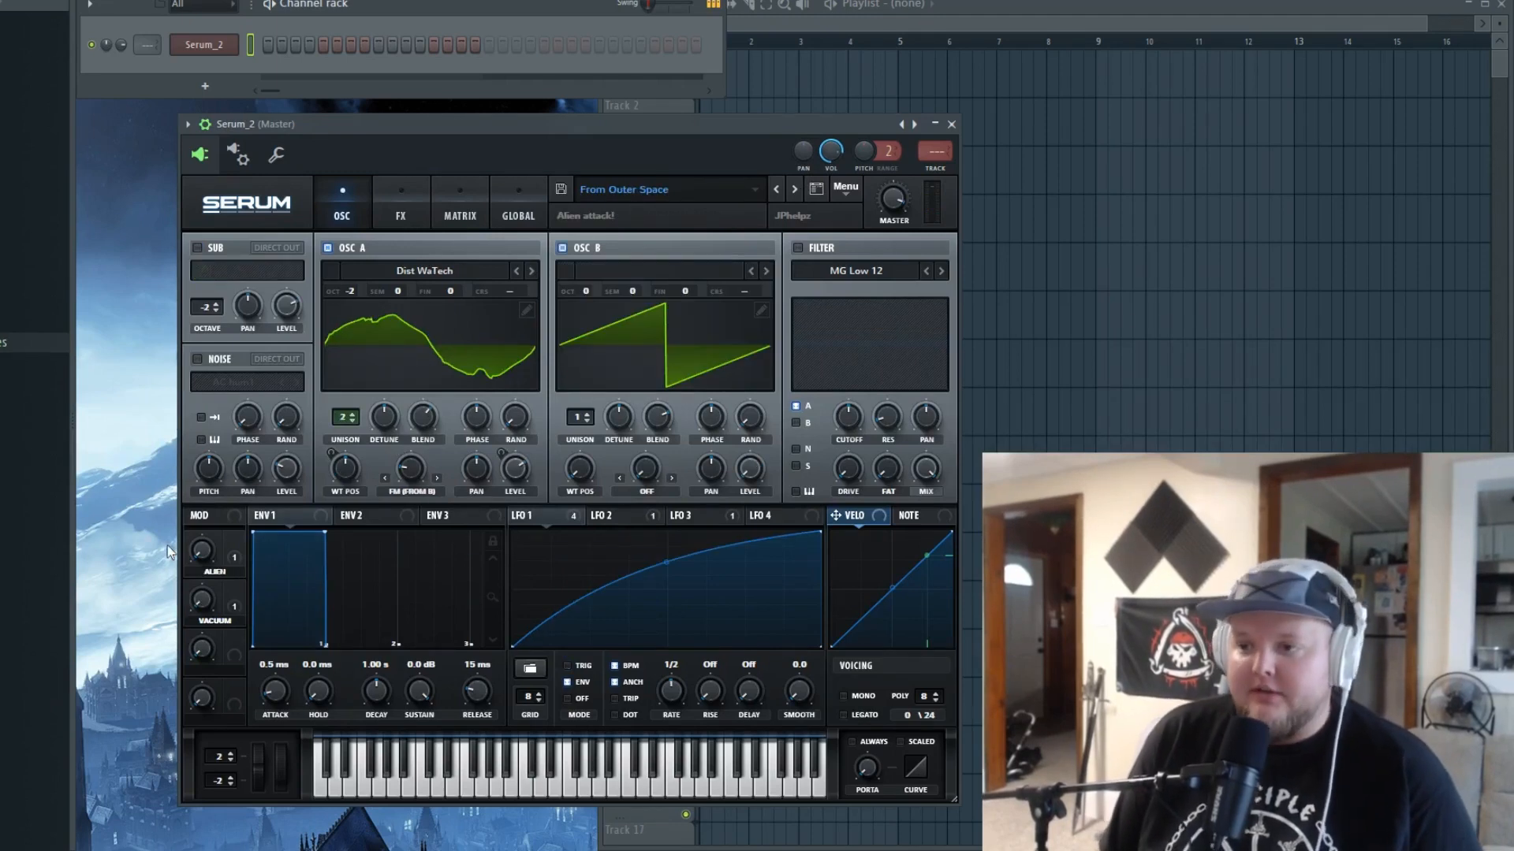
drag(186, 550, 177, 773)
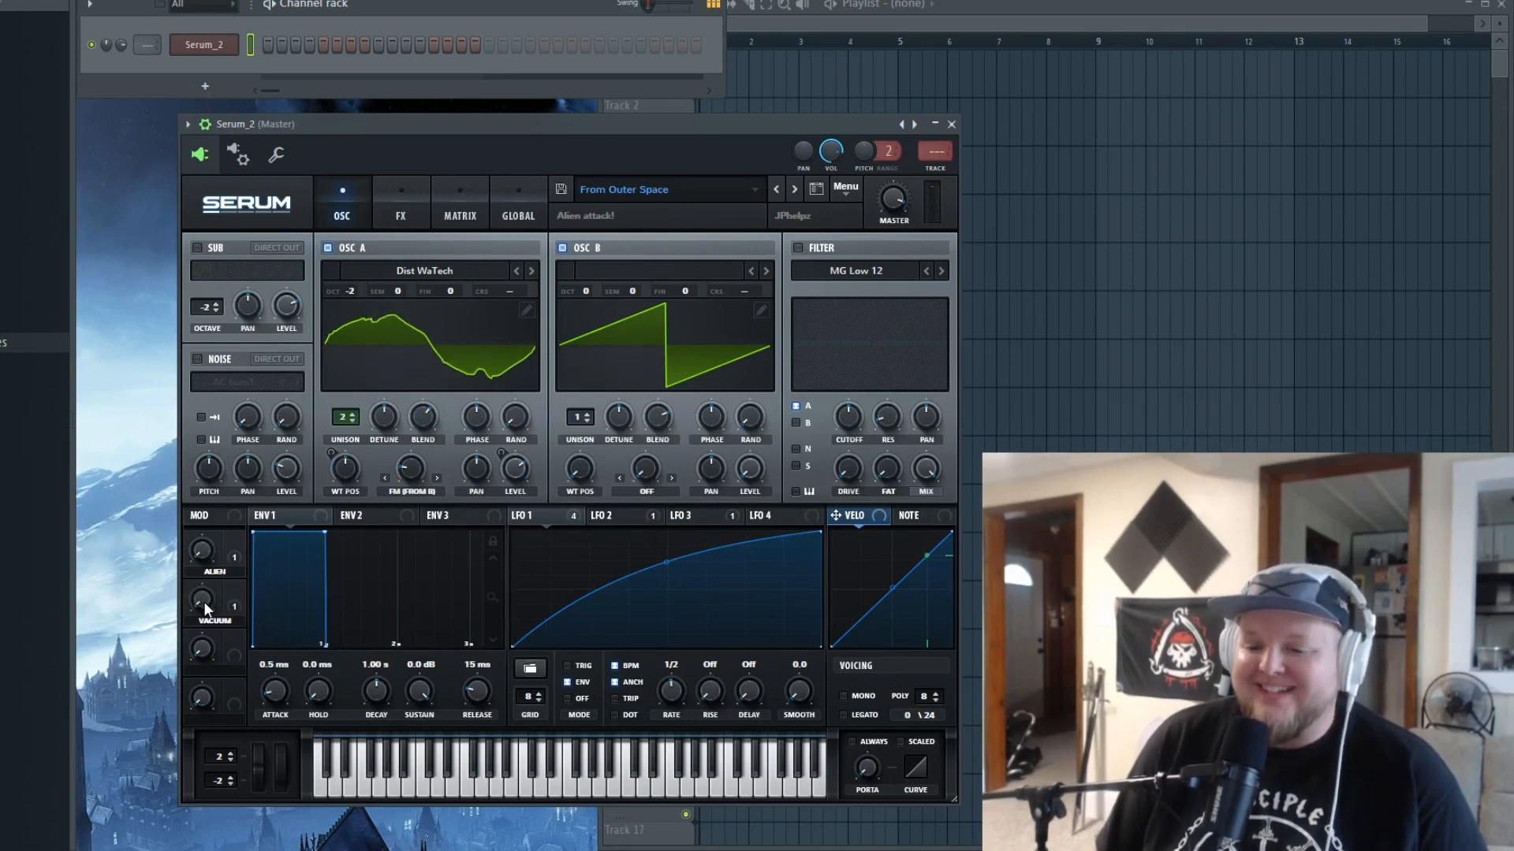
mouse_move(205, 604)
drag(216, 448, 230, 372)
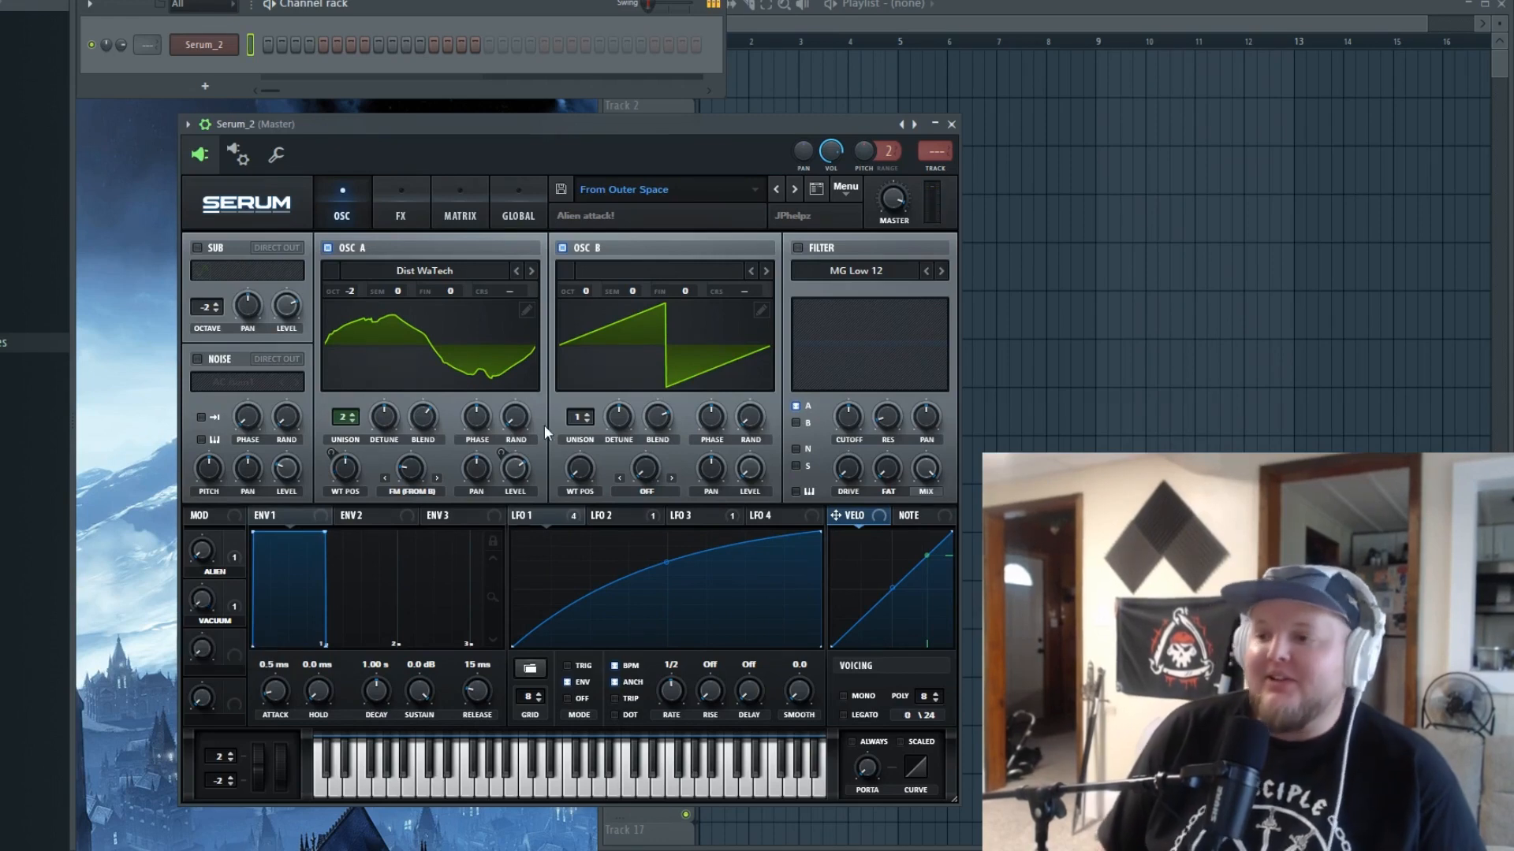
- Load the Riddim Beast preset and audition it while sweeping its Delay and Phase macros
click(794, 189)
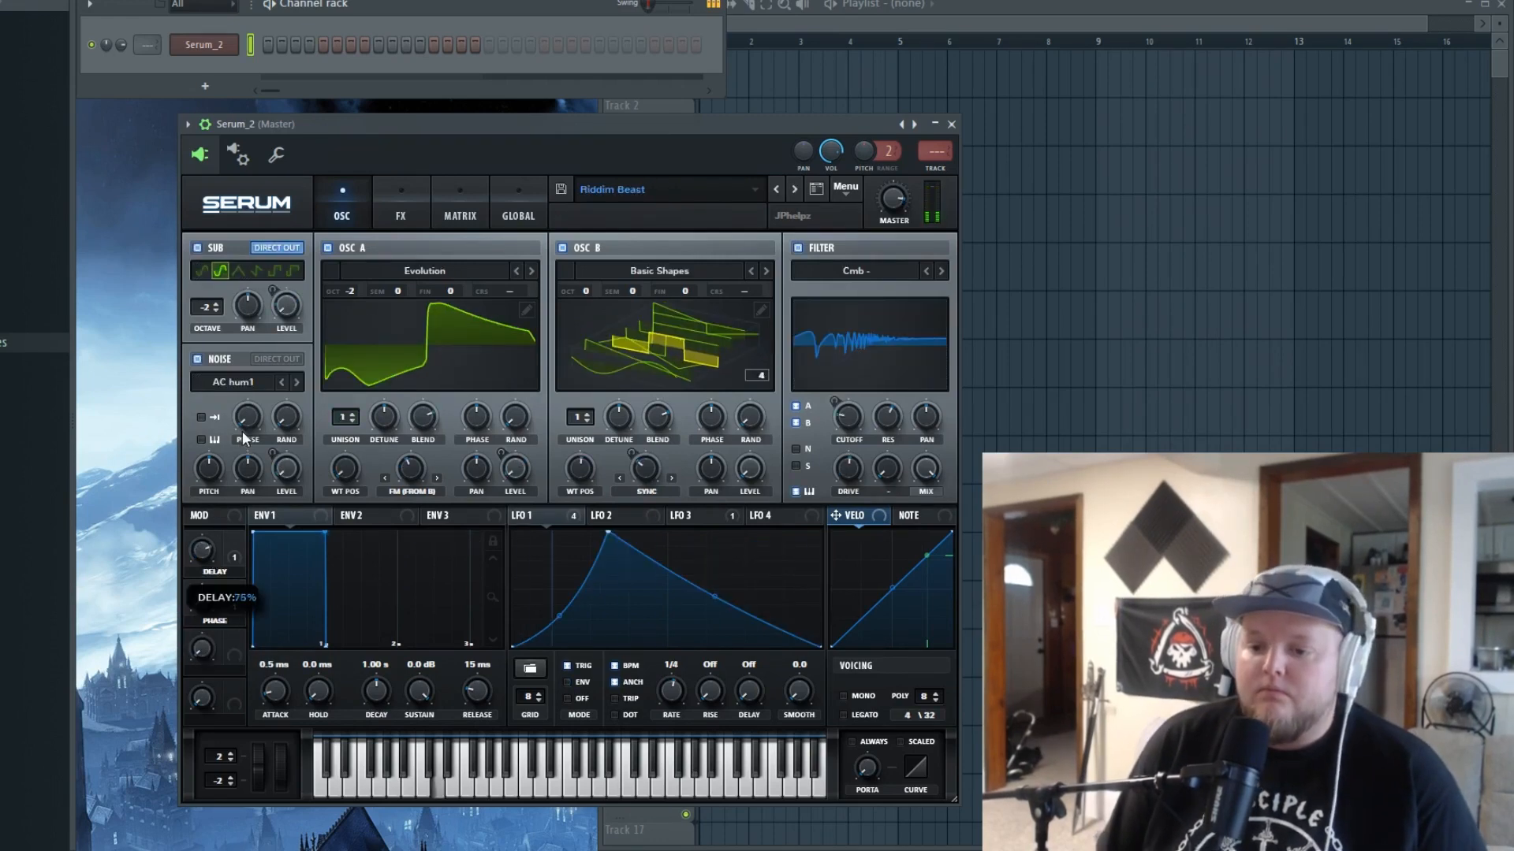
mouse_move(200, 599)
drag(202, 571, 220, 459)
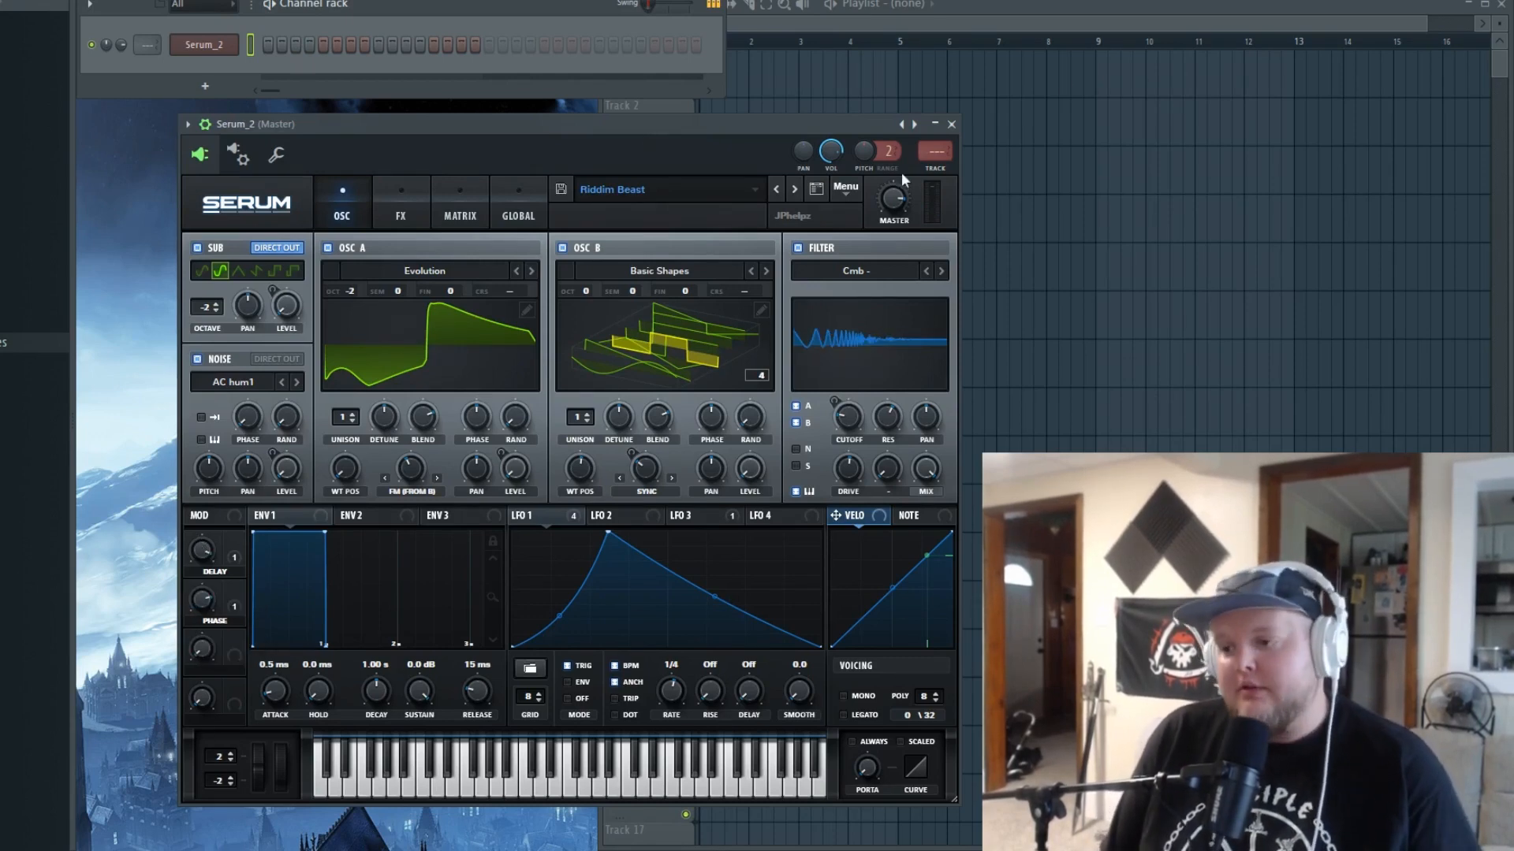
- Browse onward to the Riddim Yoi, Scooped Wonk and Squelchy presets, auditioning each one with its macros
click(799, 195)
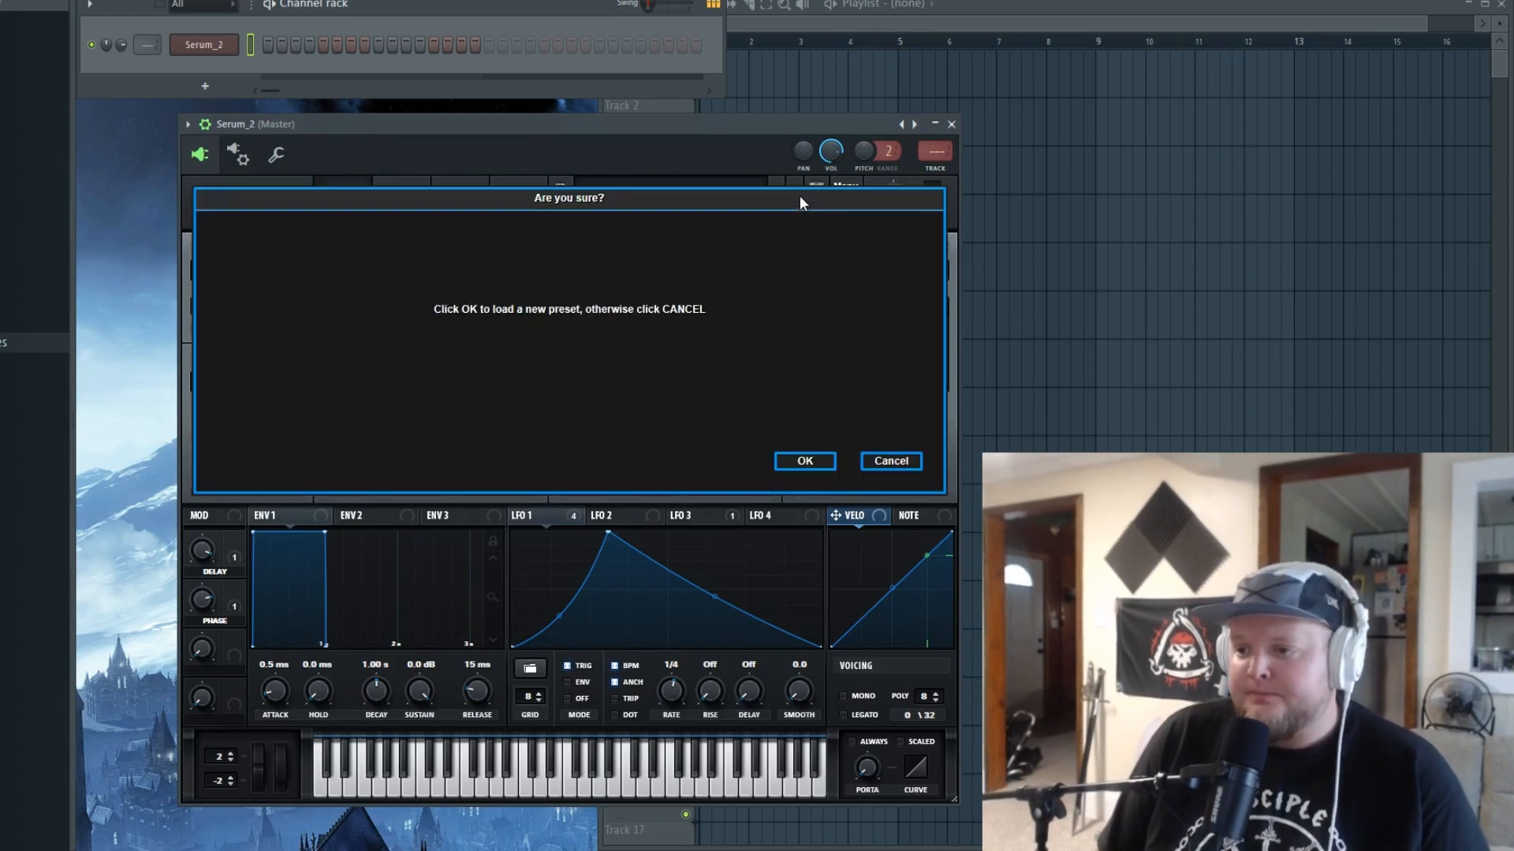
key(Return)
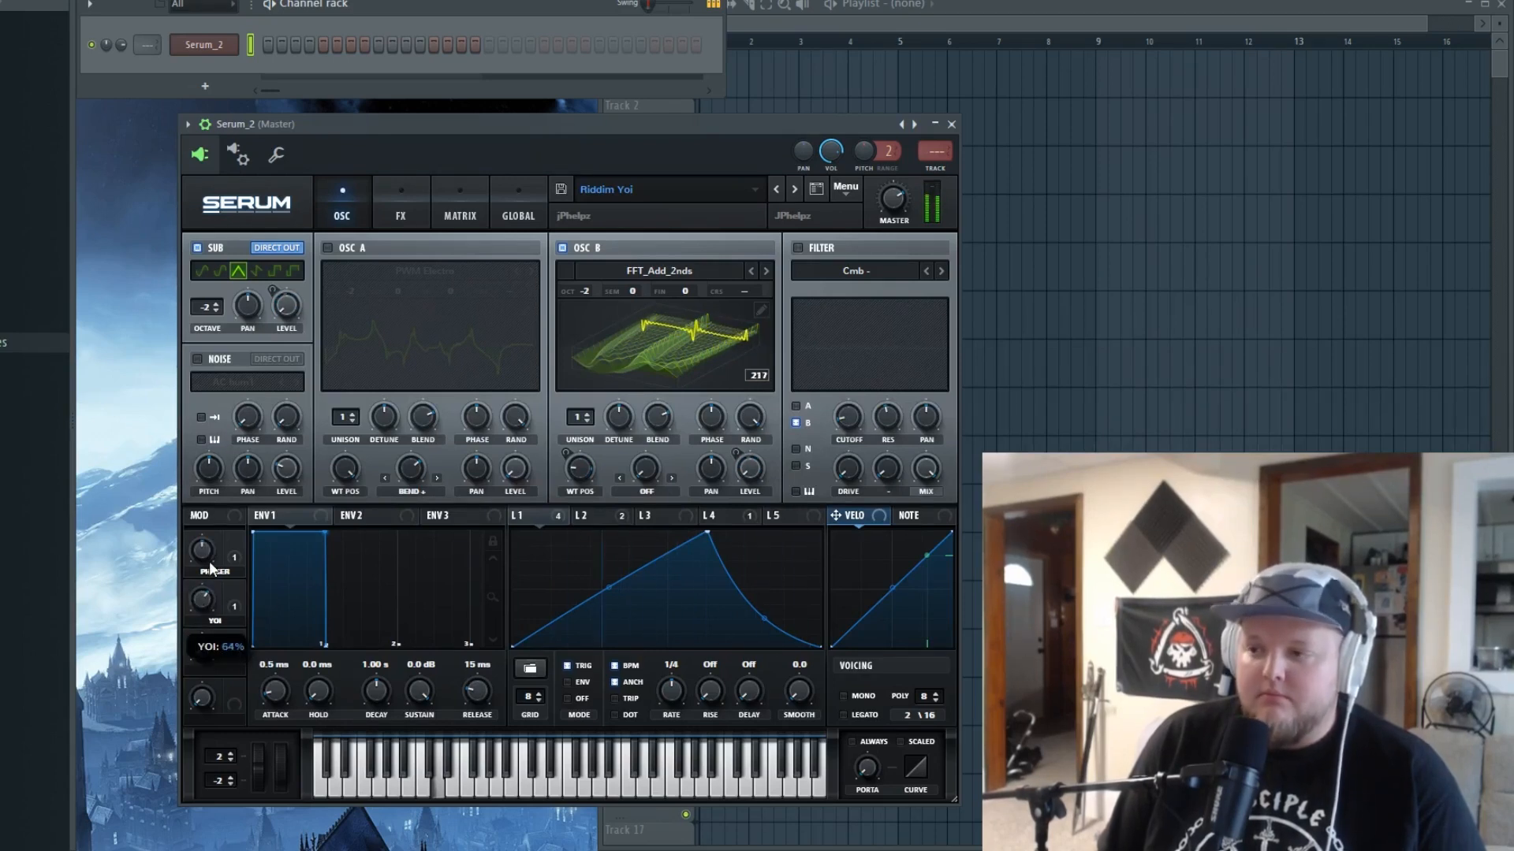
click(794, 190)
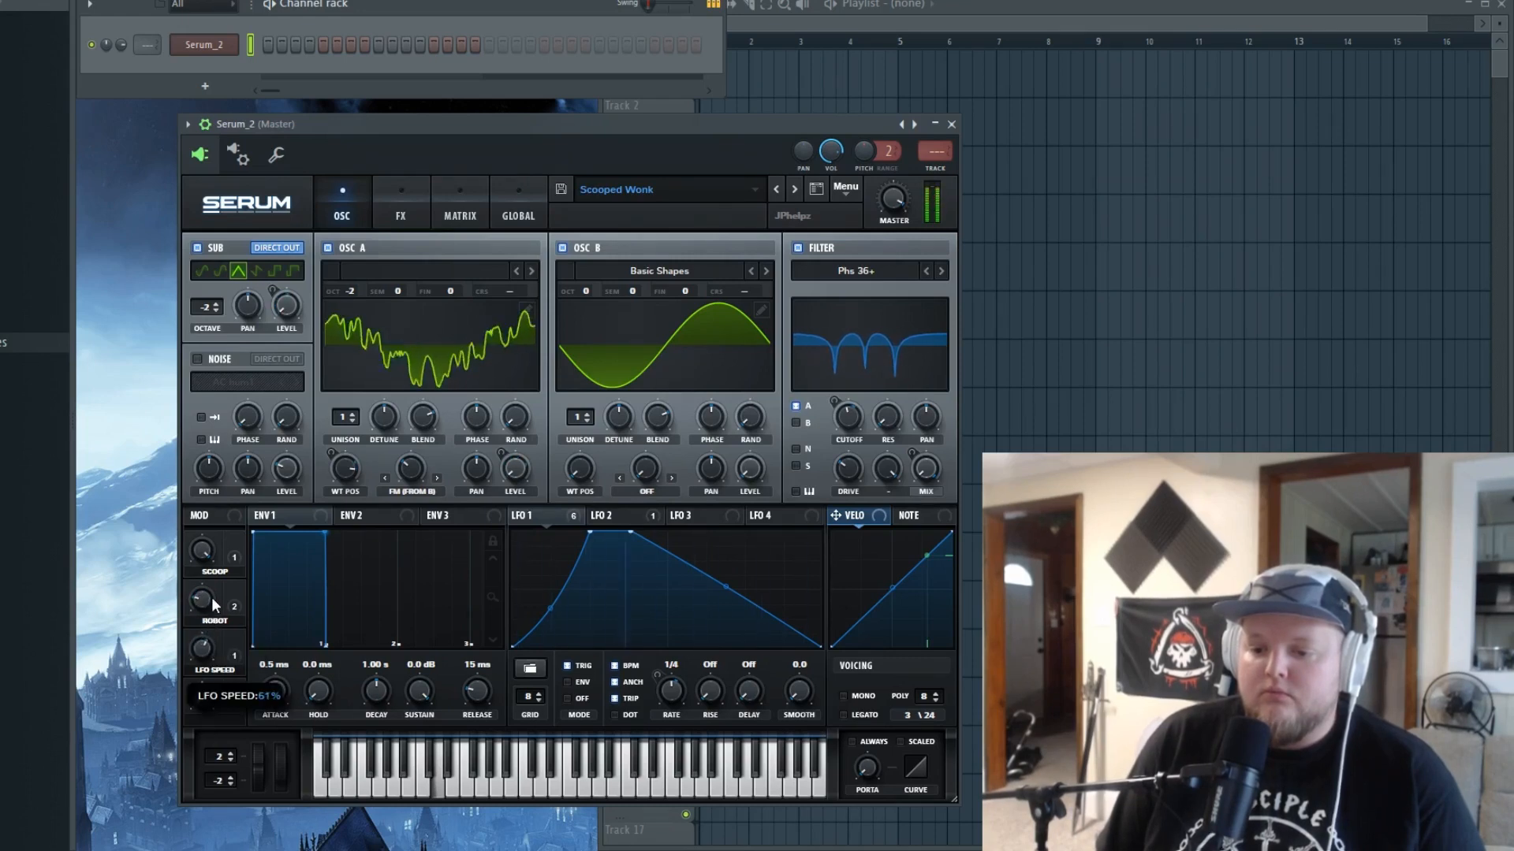
click(794, 189)
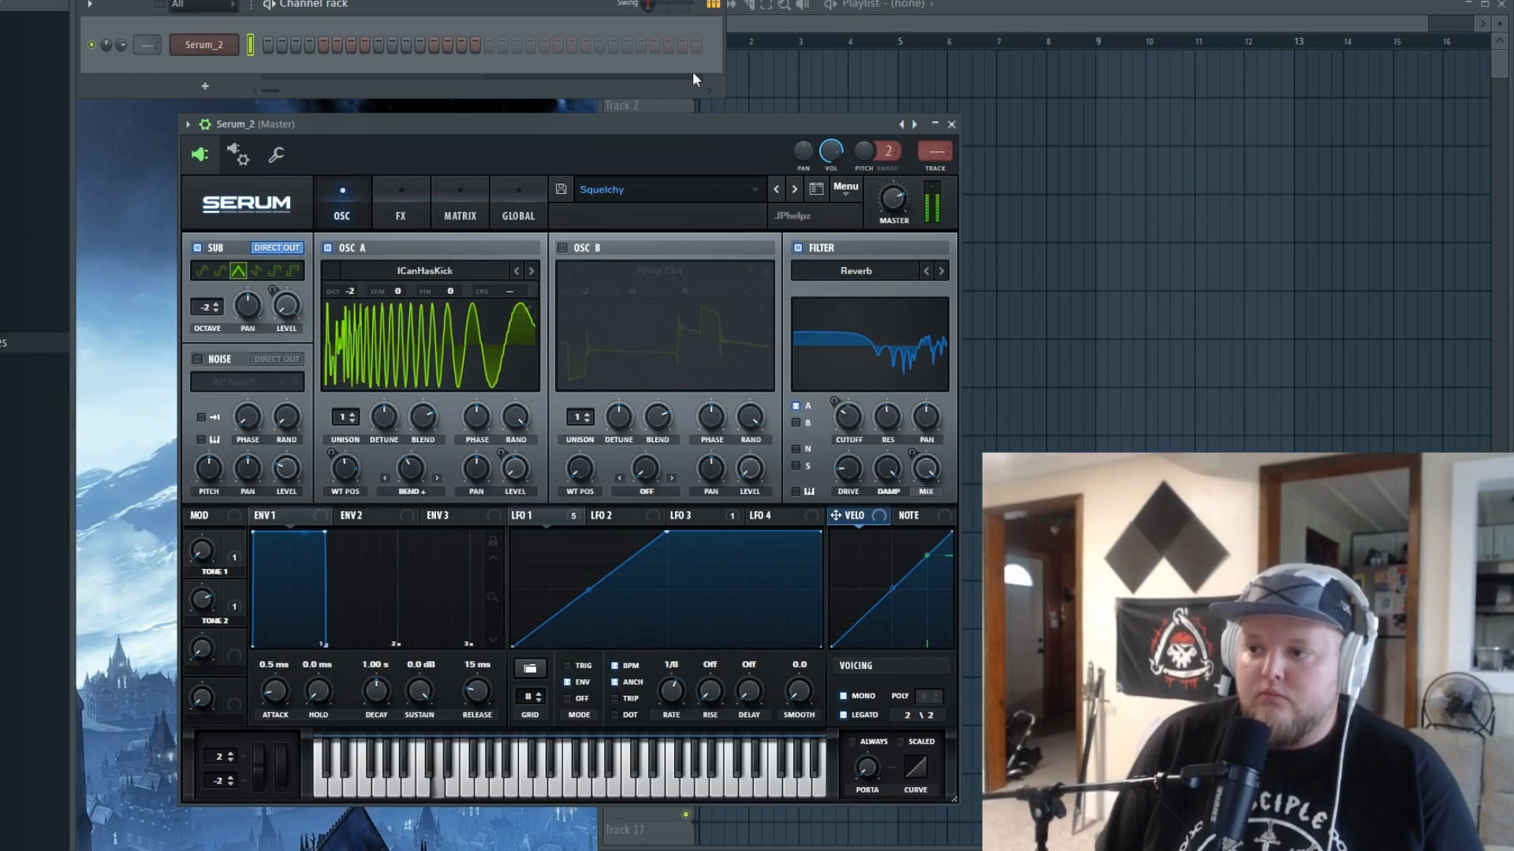
click(795, 190)
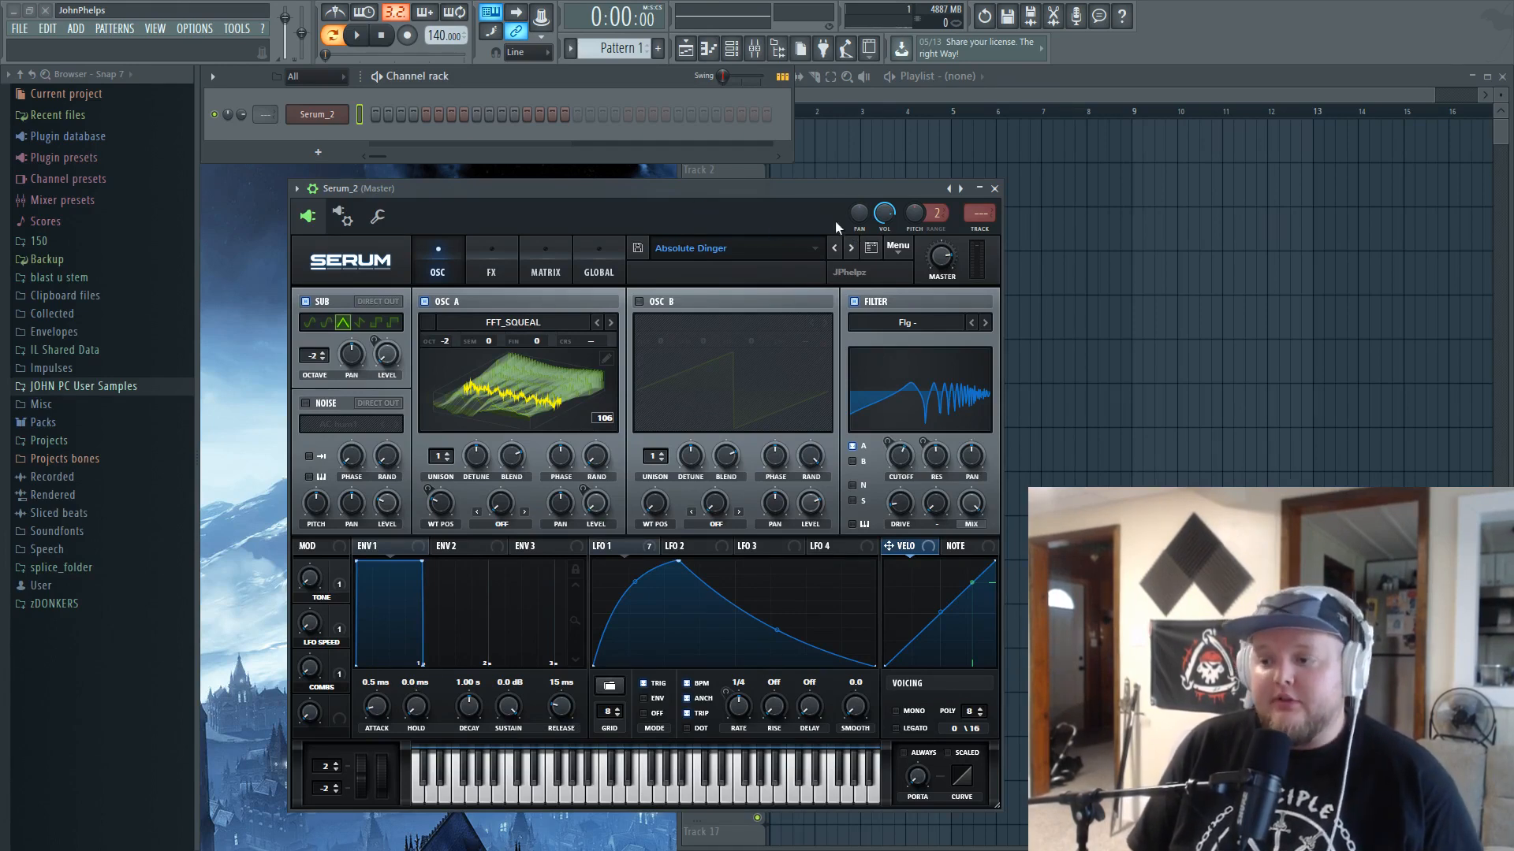
- Play test notes on Absolute Dinger and the presets that follow it, such as Big Riddim Screecher
key(z)
key(x)
key(c)
click(852, 248)
key(x)
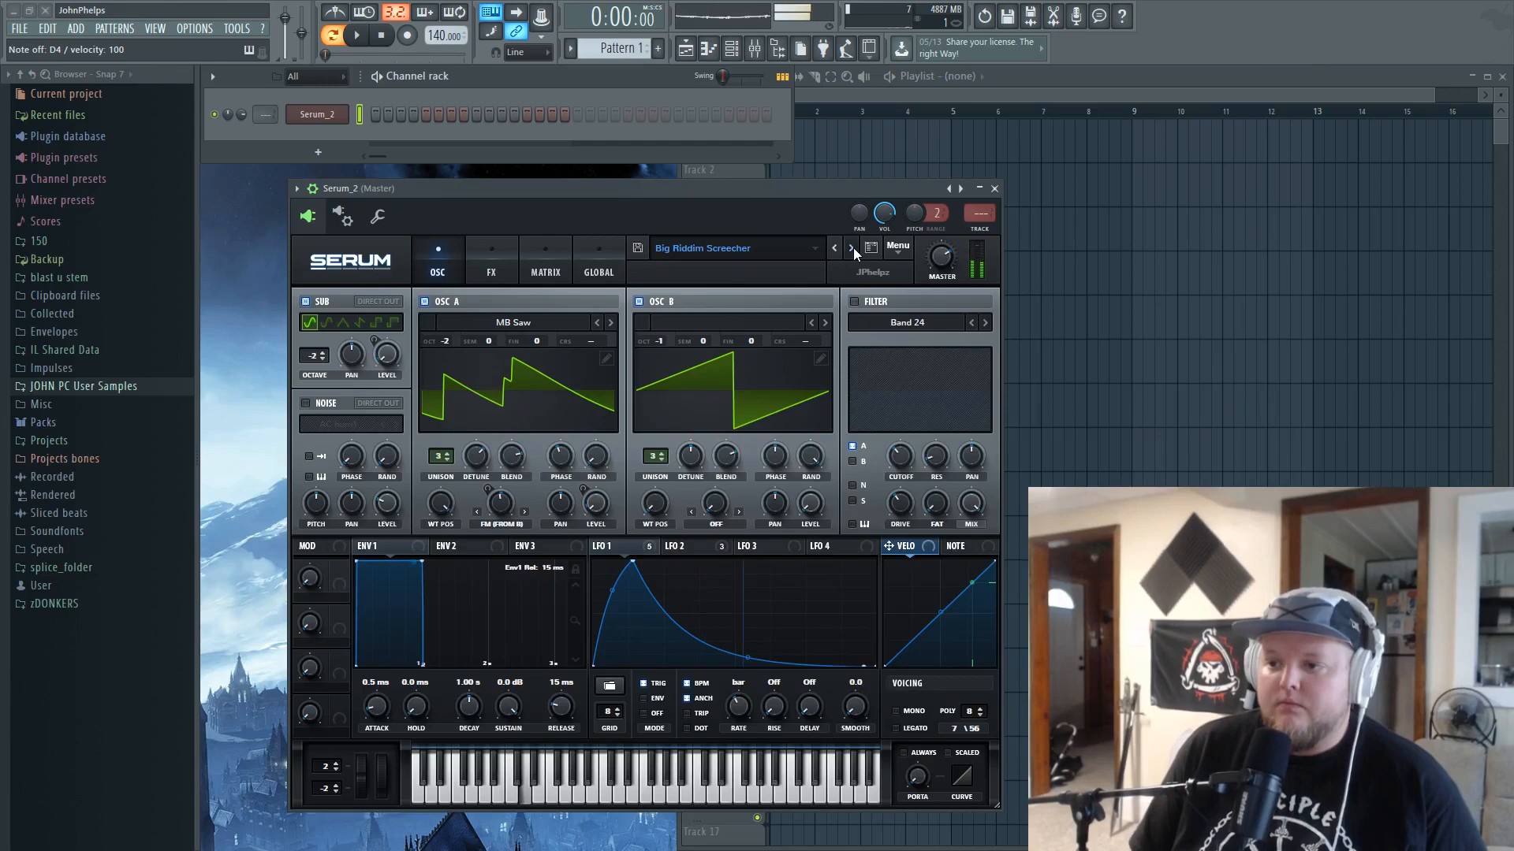
click(852, 249)
click(853, 249)
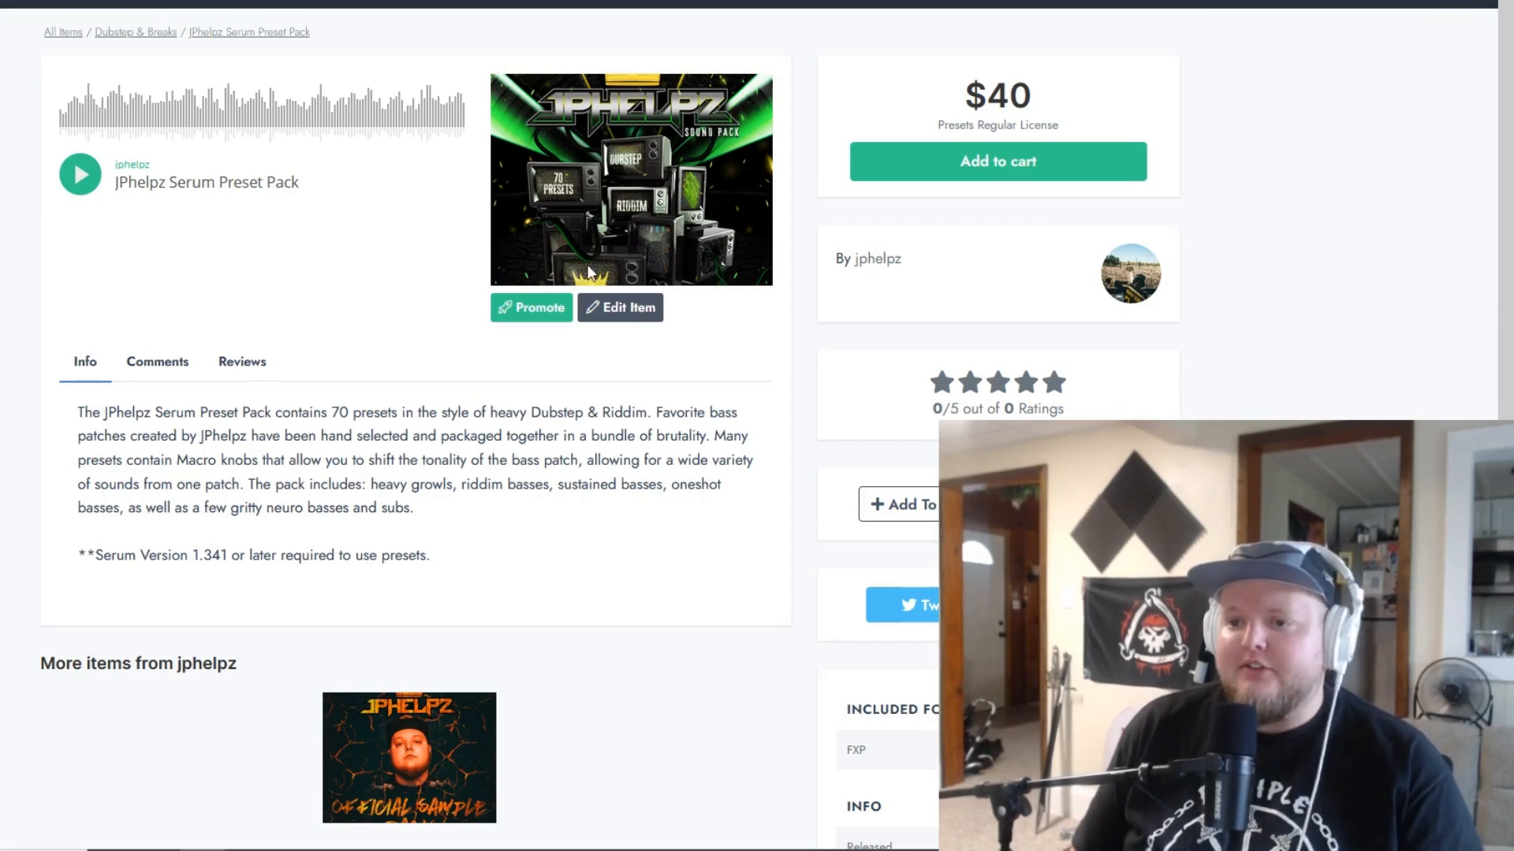
- Review the JPhelpz Serum Preset Pack store page and open the author's official sample pack listing from it
scroll(1298, 248, down, 7)
scroll(1327, 291, up, 7)
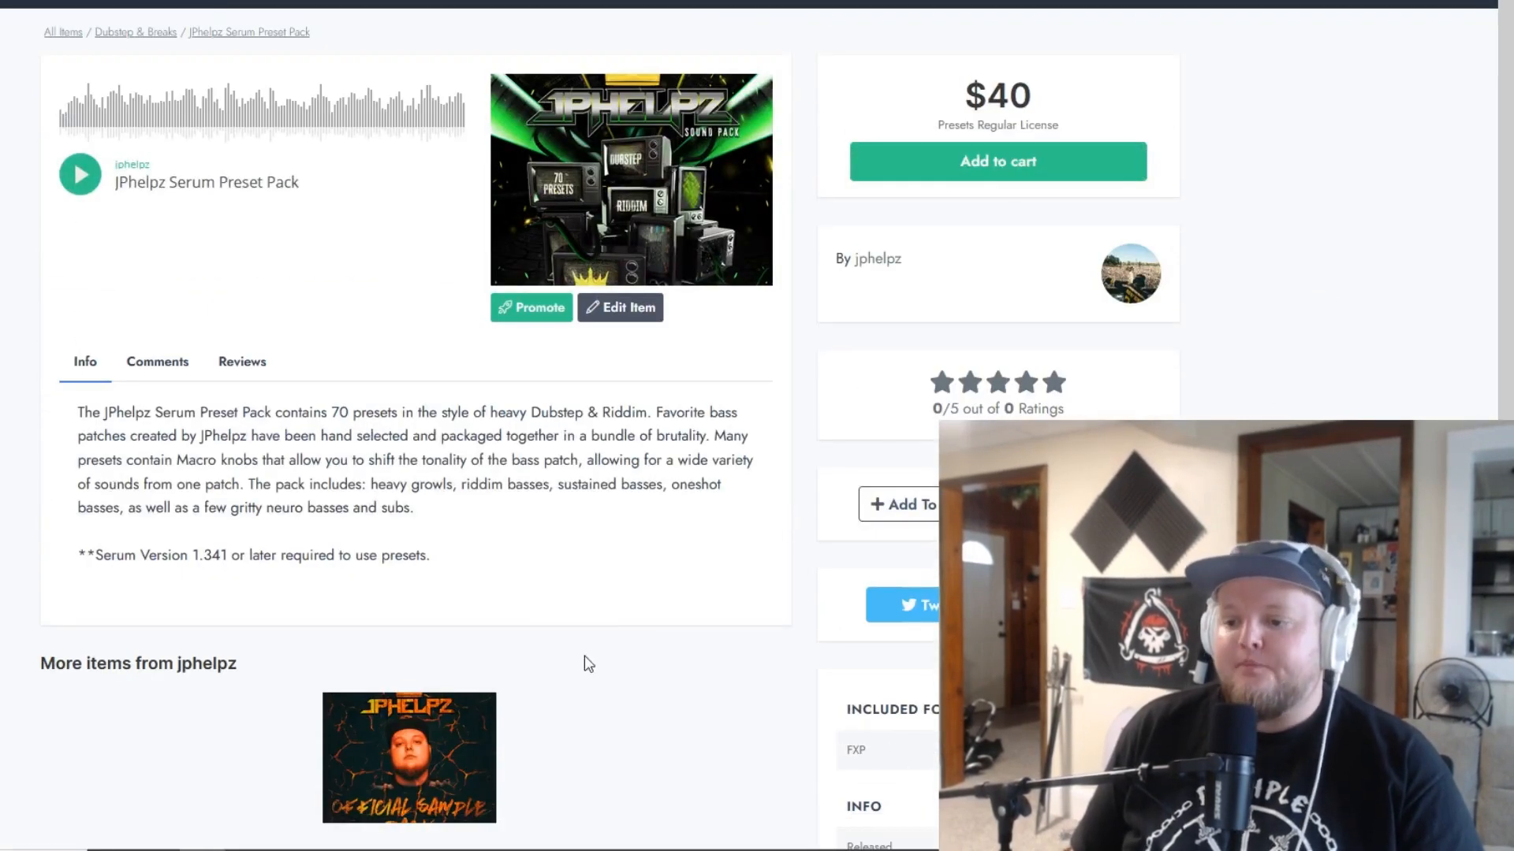
right_click(438, 755)
click(79, 484)
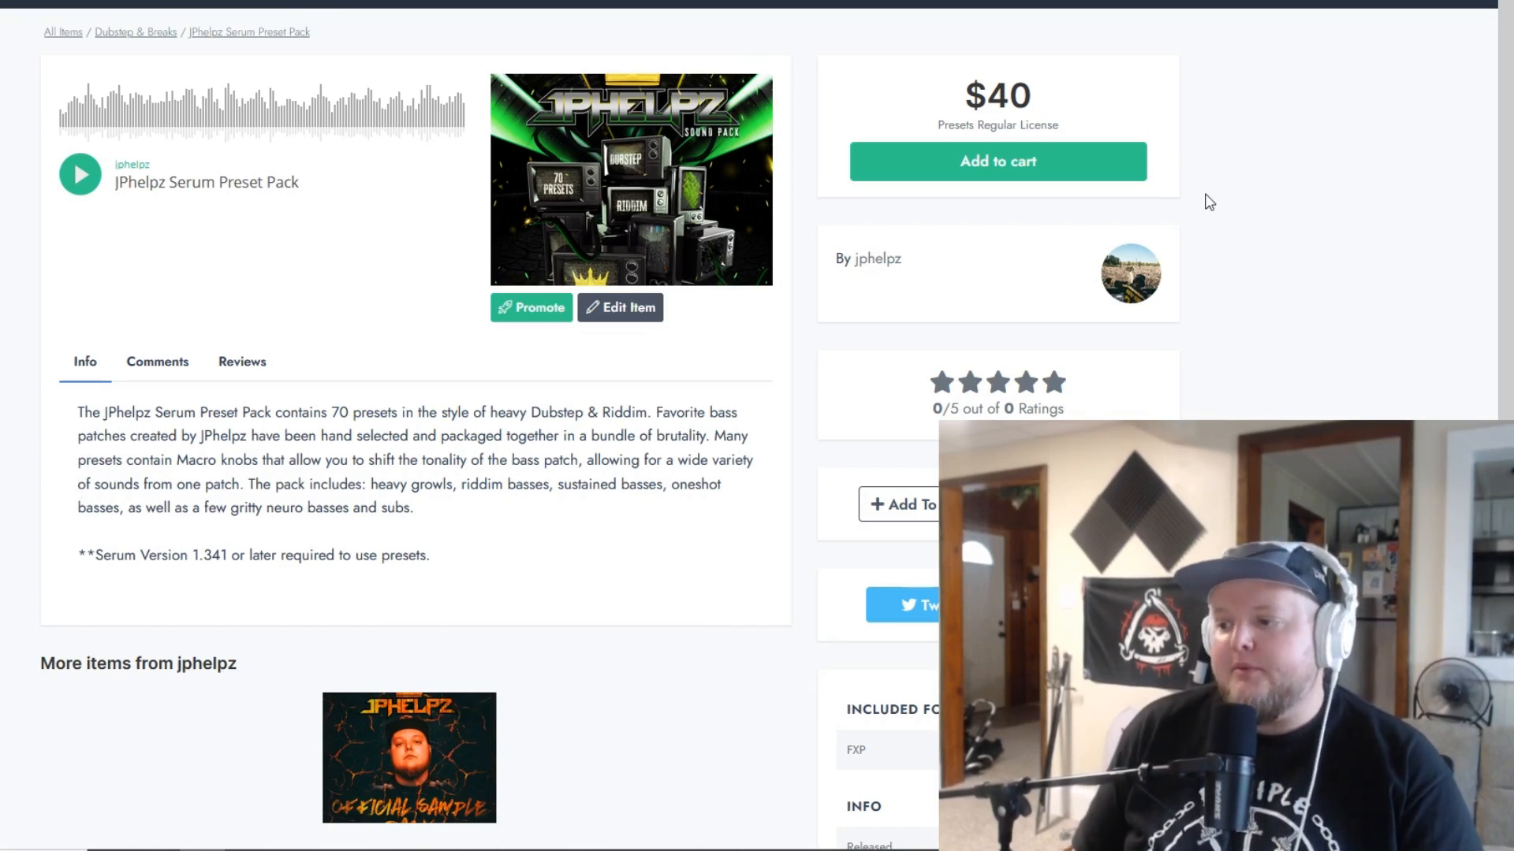
scroll(413, 422, down, 2)
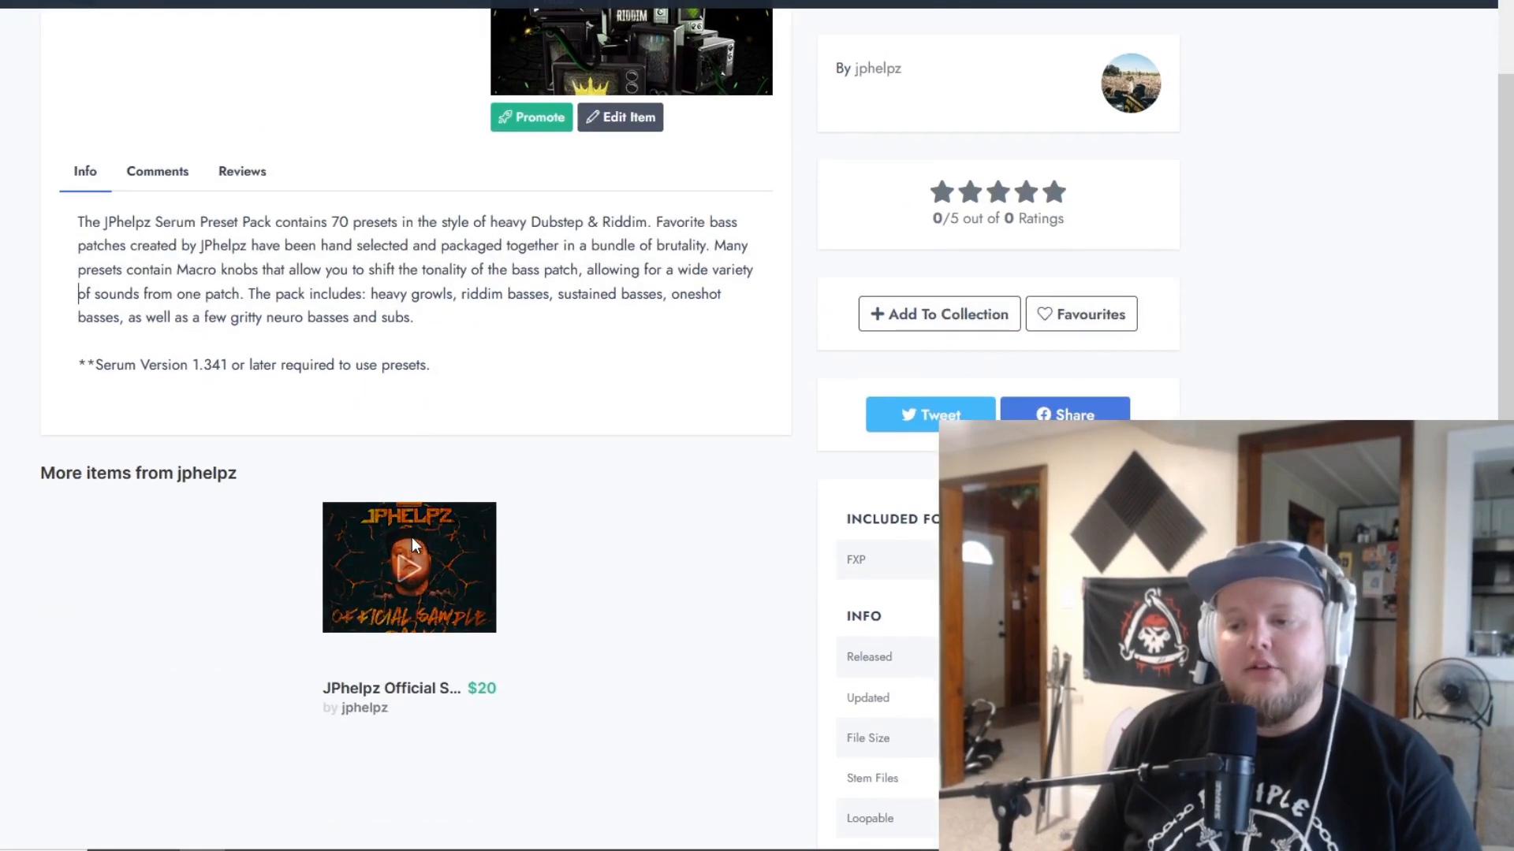
click(394, 689)
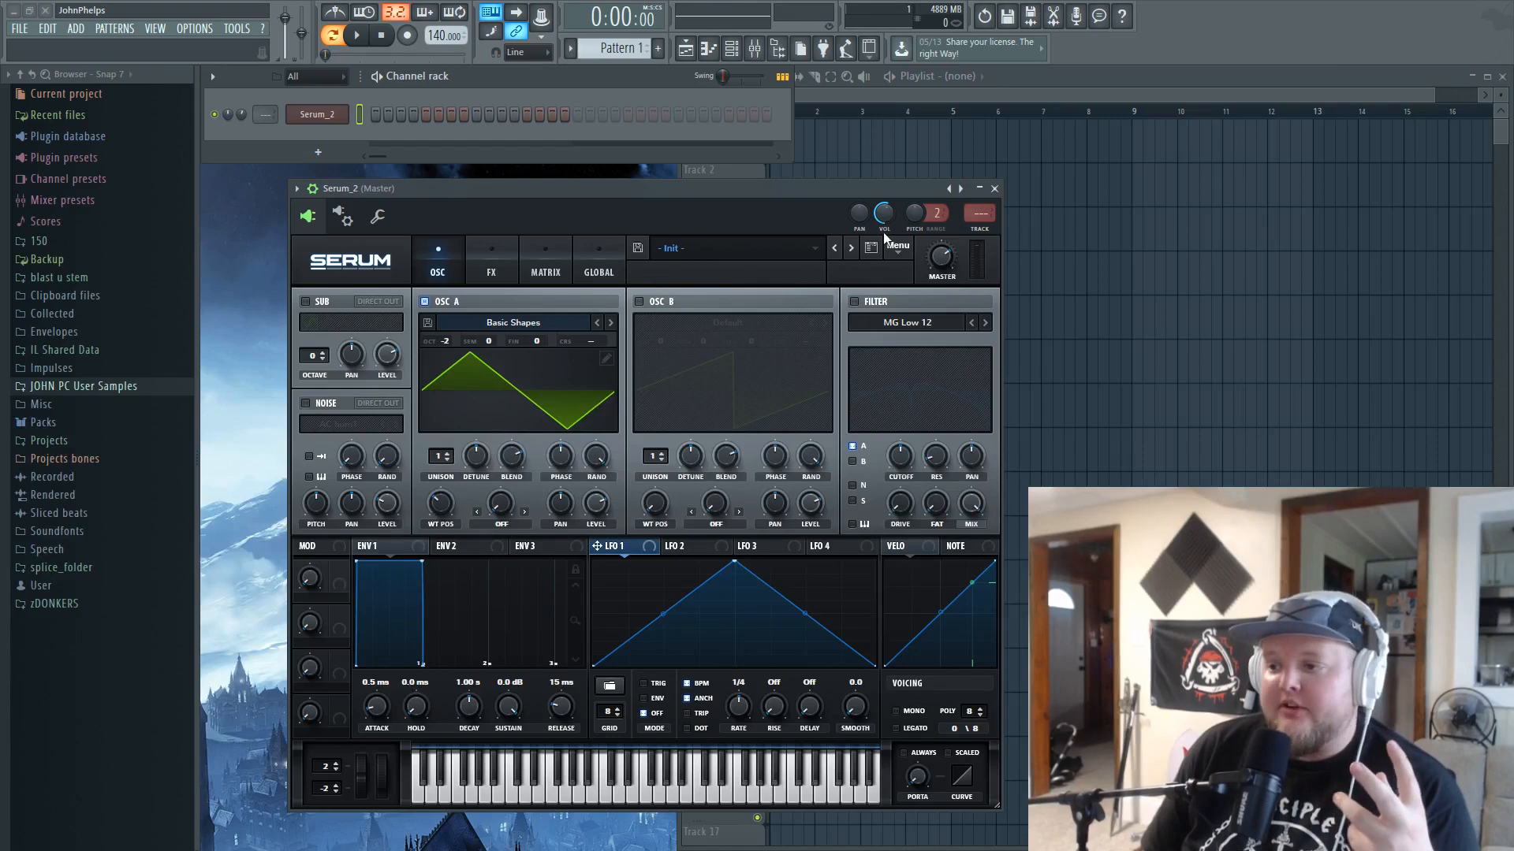
- Reset Serum to the Init preset and play a few notes to hear the default saw wave
click(897, 247)
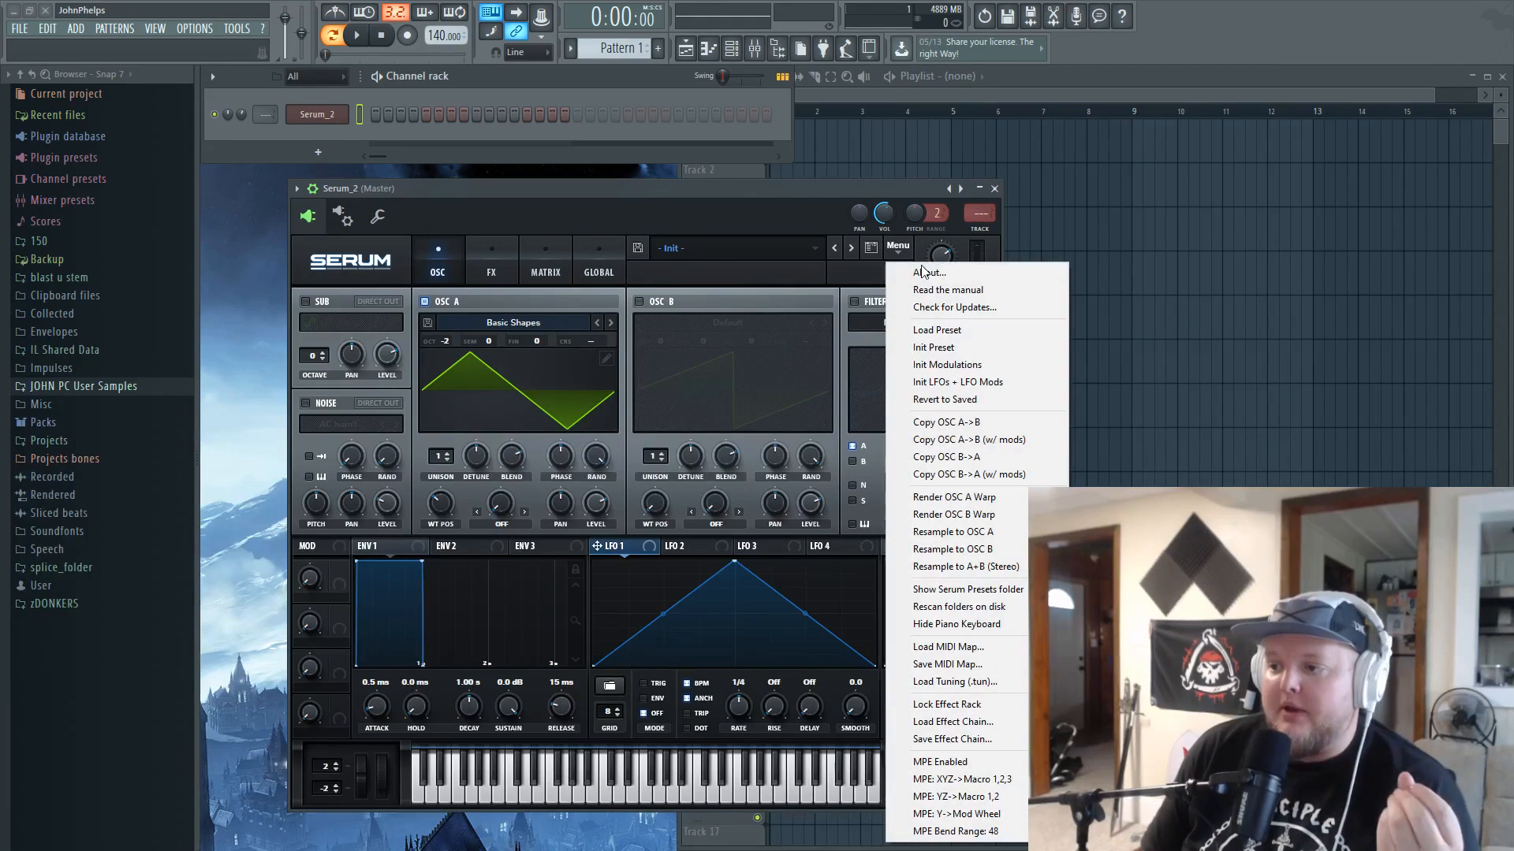
click(967, 348)
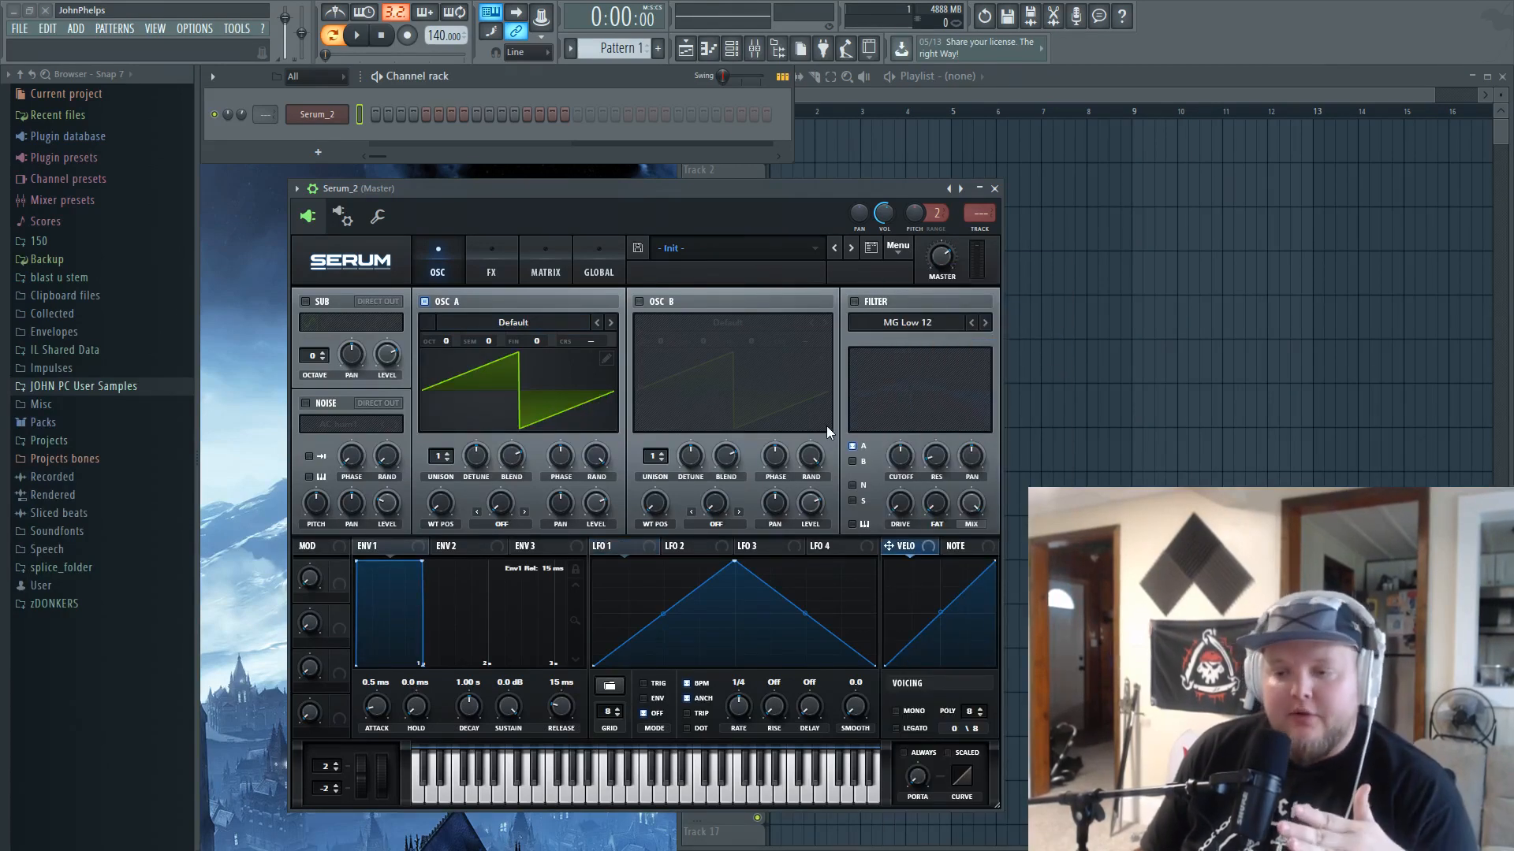
key(z)
key(c)
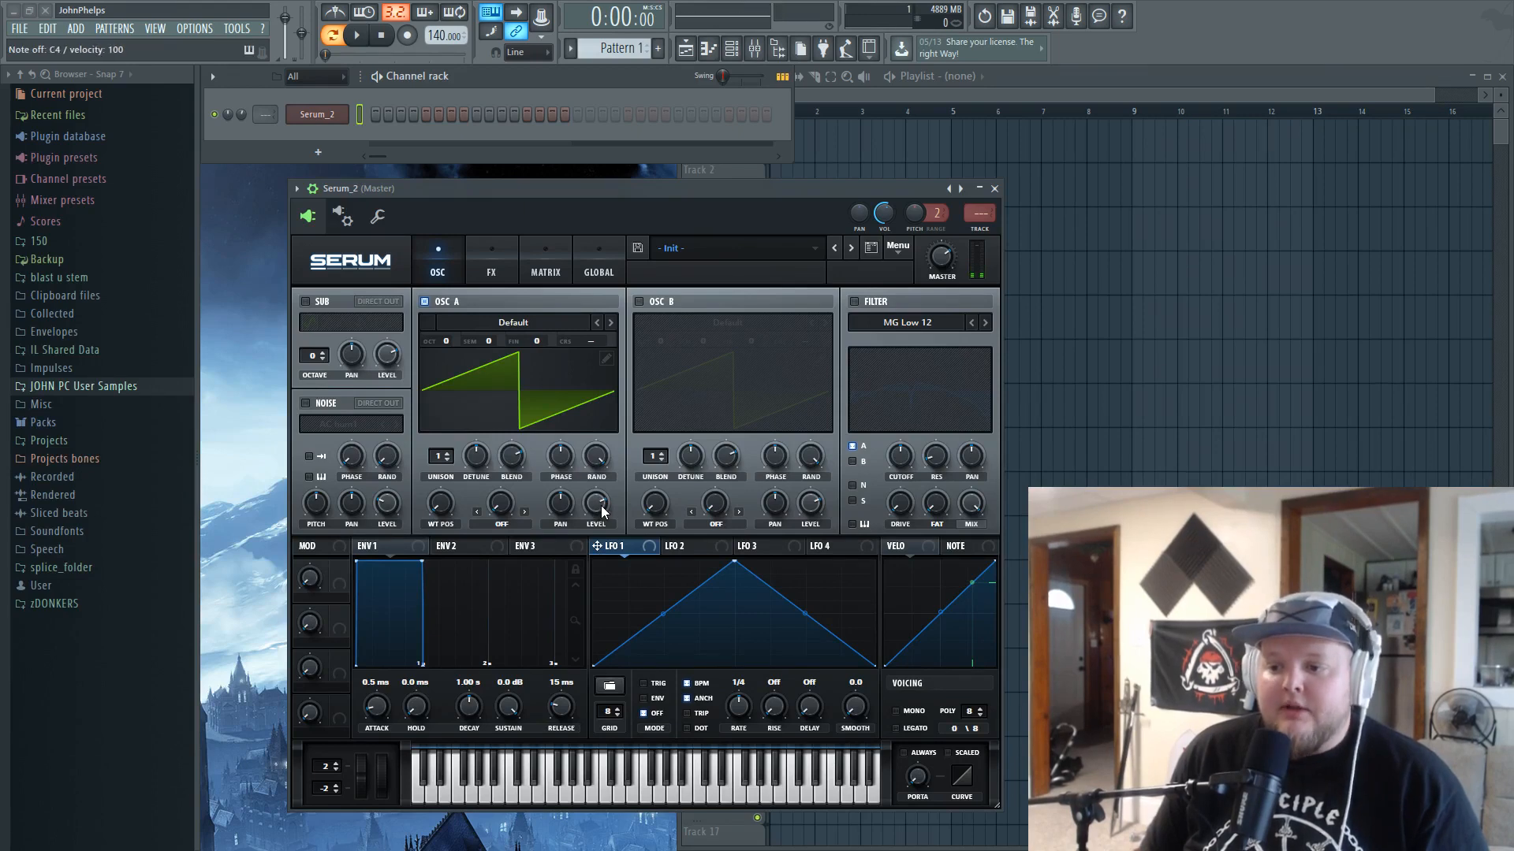
key(z)
key(x)
key(z)
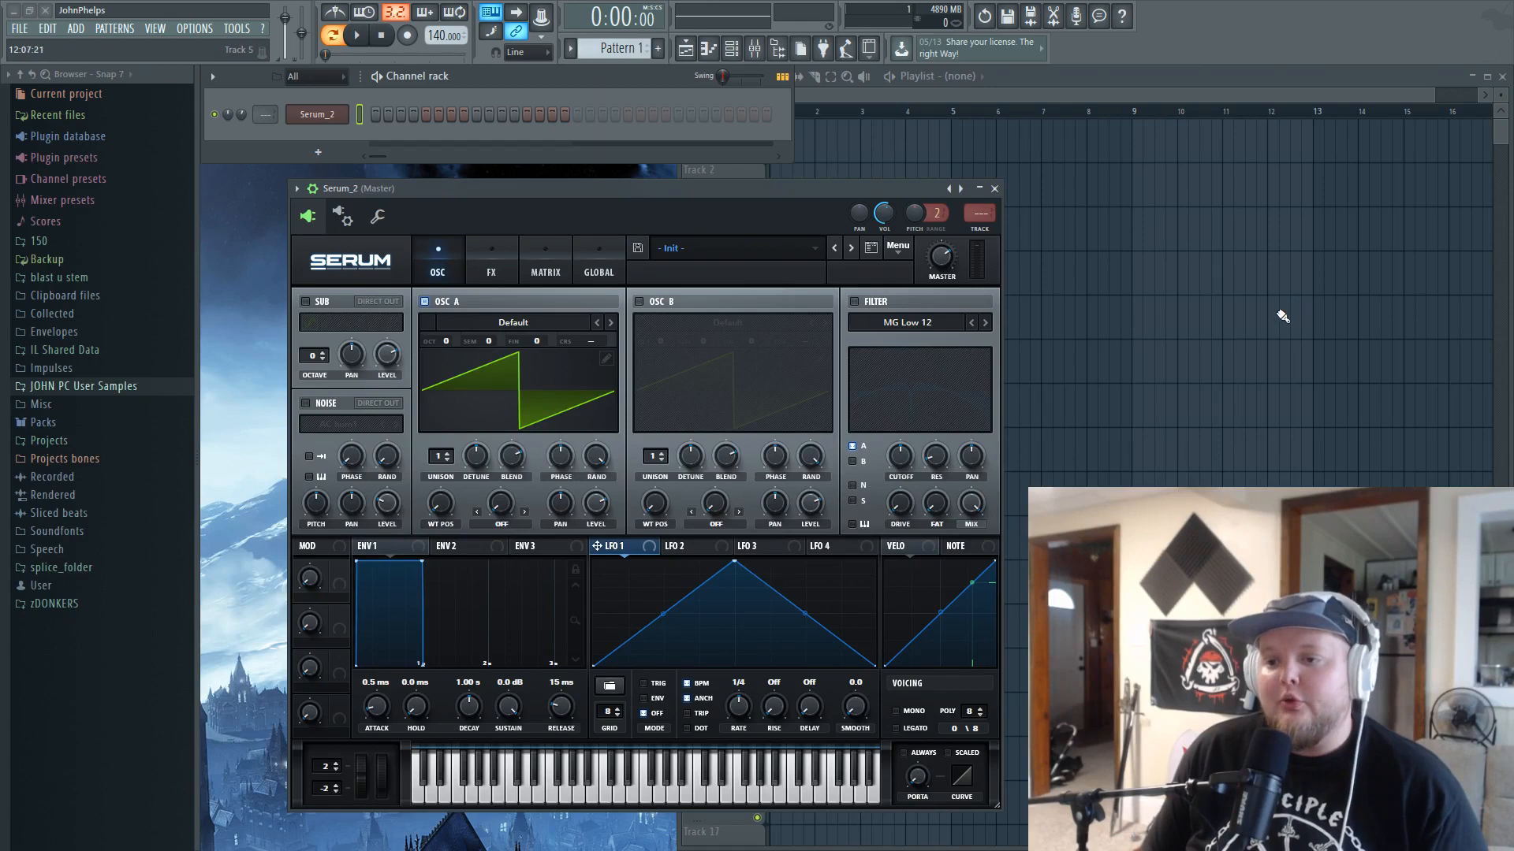
- Step through the analog wavetables of oscillator A and select Basic Shapes
click(611, 323)
click(611, 323)
click(611, 323)
click(611, 324)
click(611, 323)
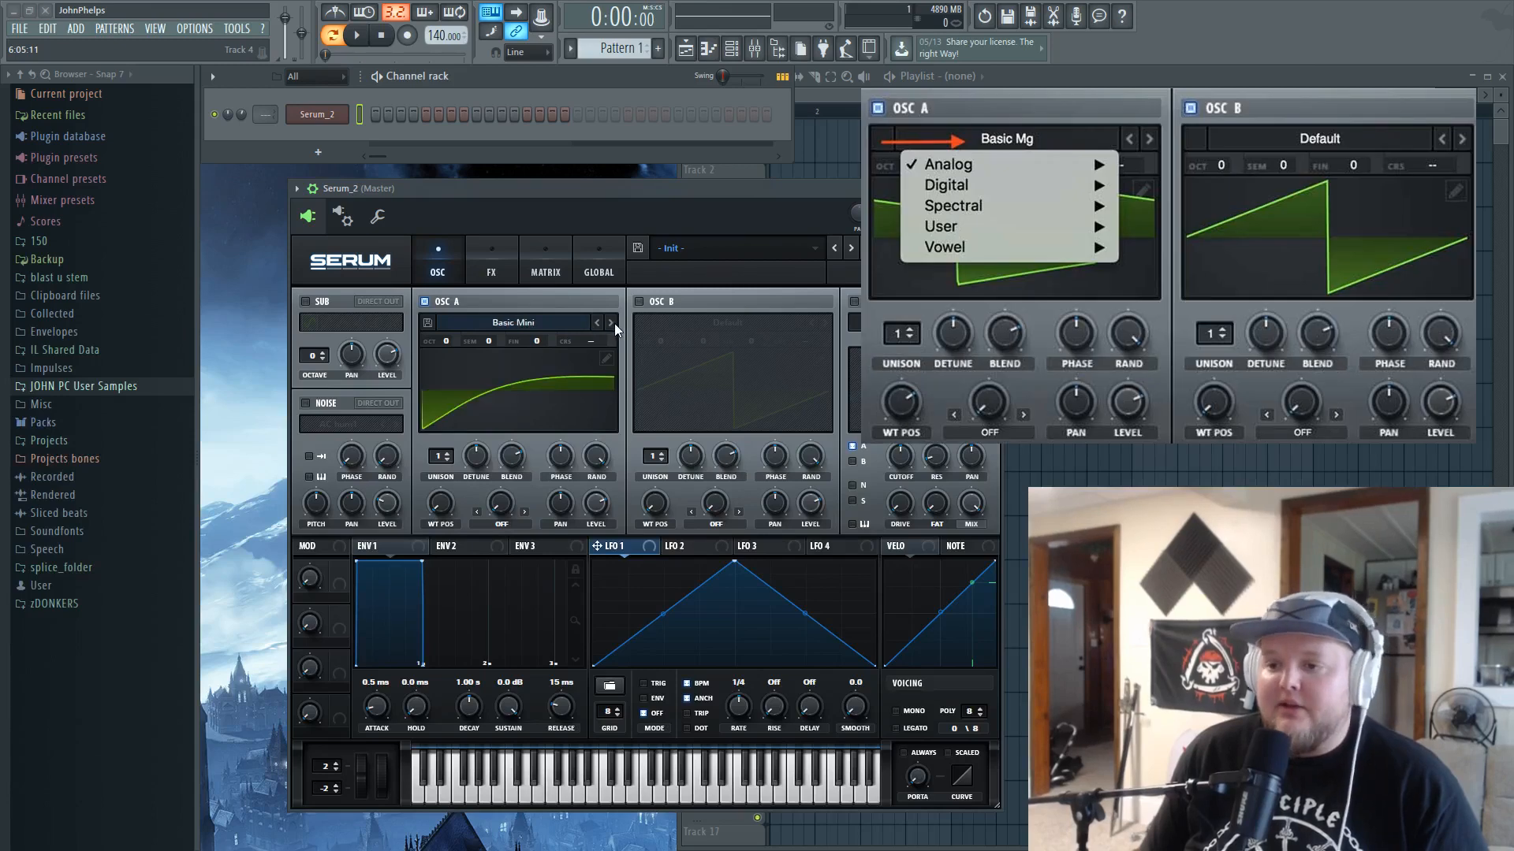
click(611, 323)
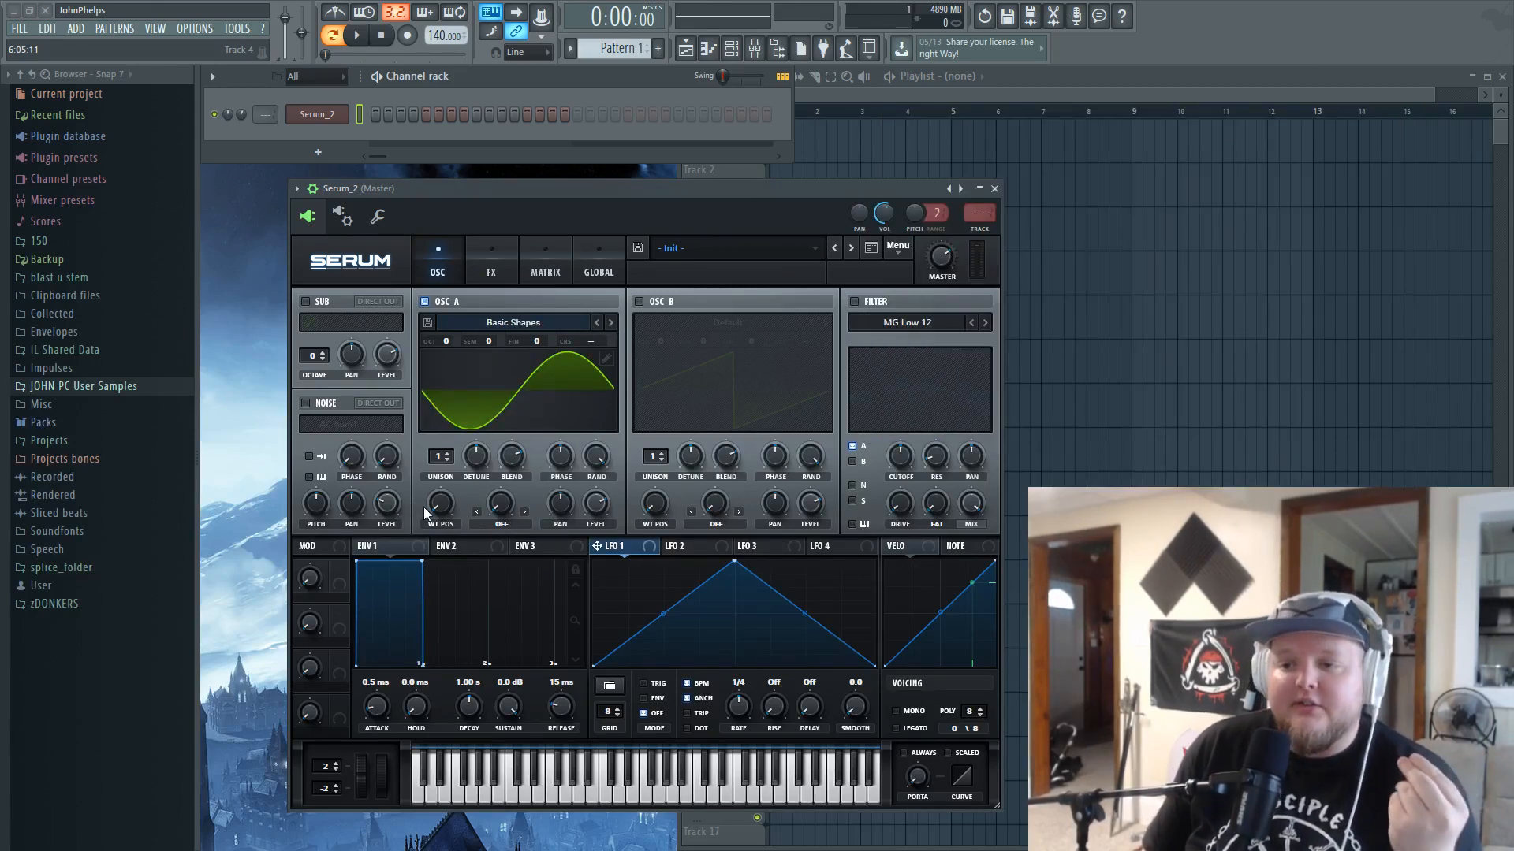
- Move oscillator A's wavetable position to the triangle shape, lower its octave to -2, and play a few notes
mouse_move(447, 513)
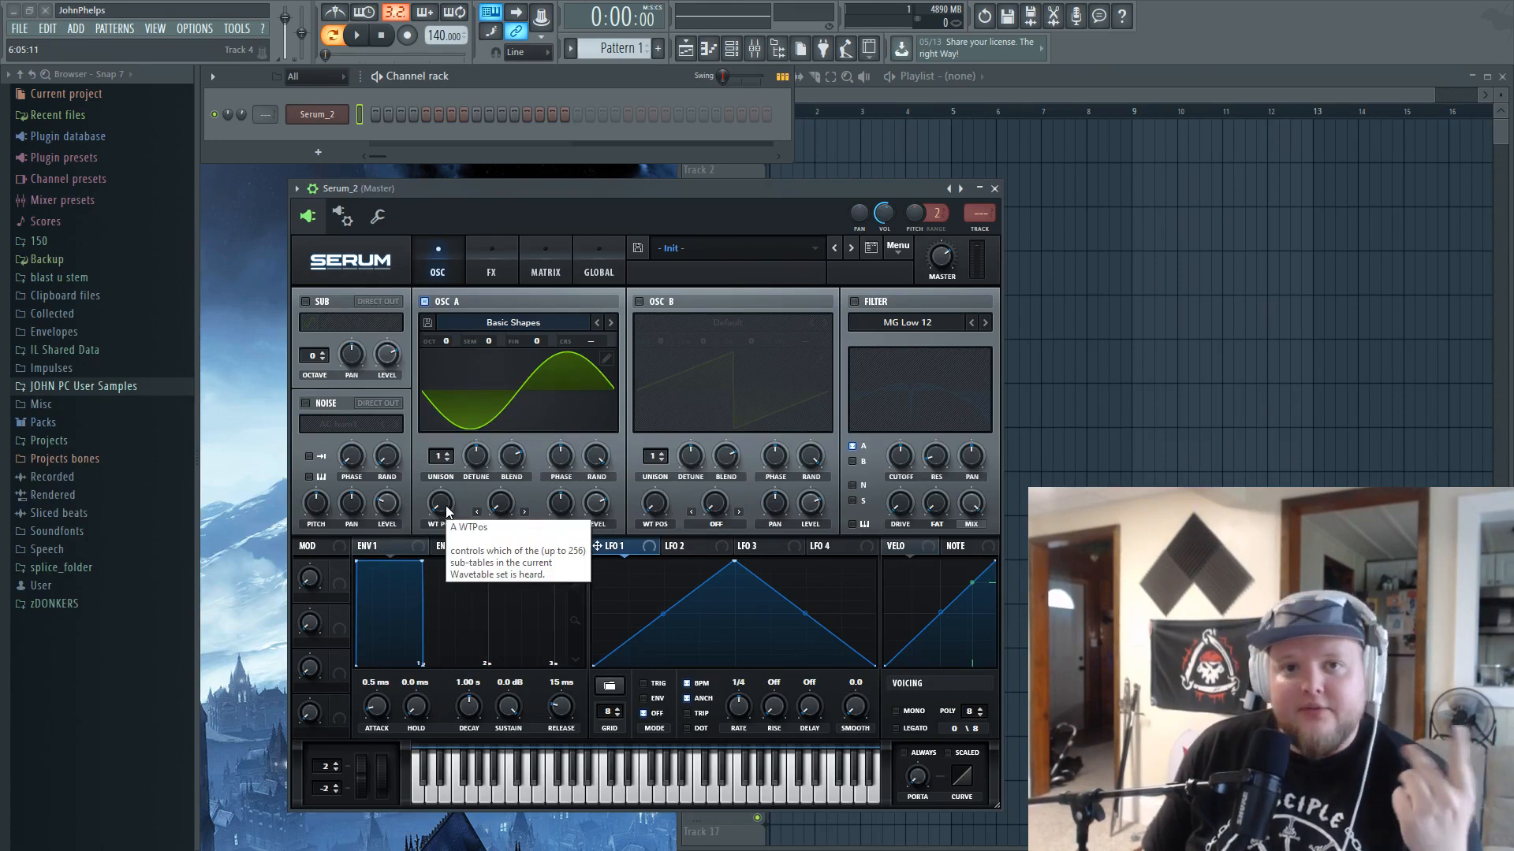
drag(446, 511, 444, 473)
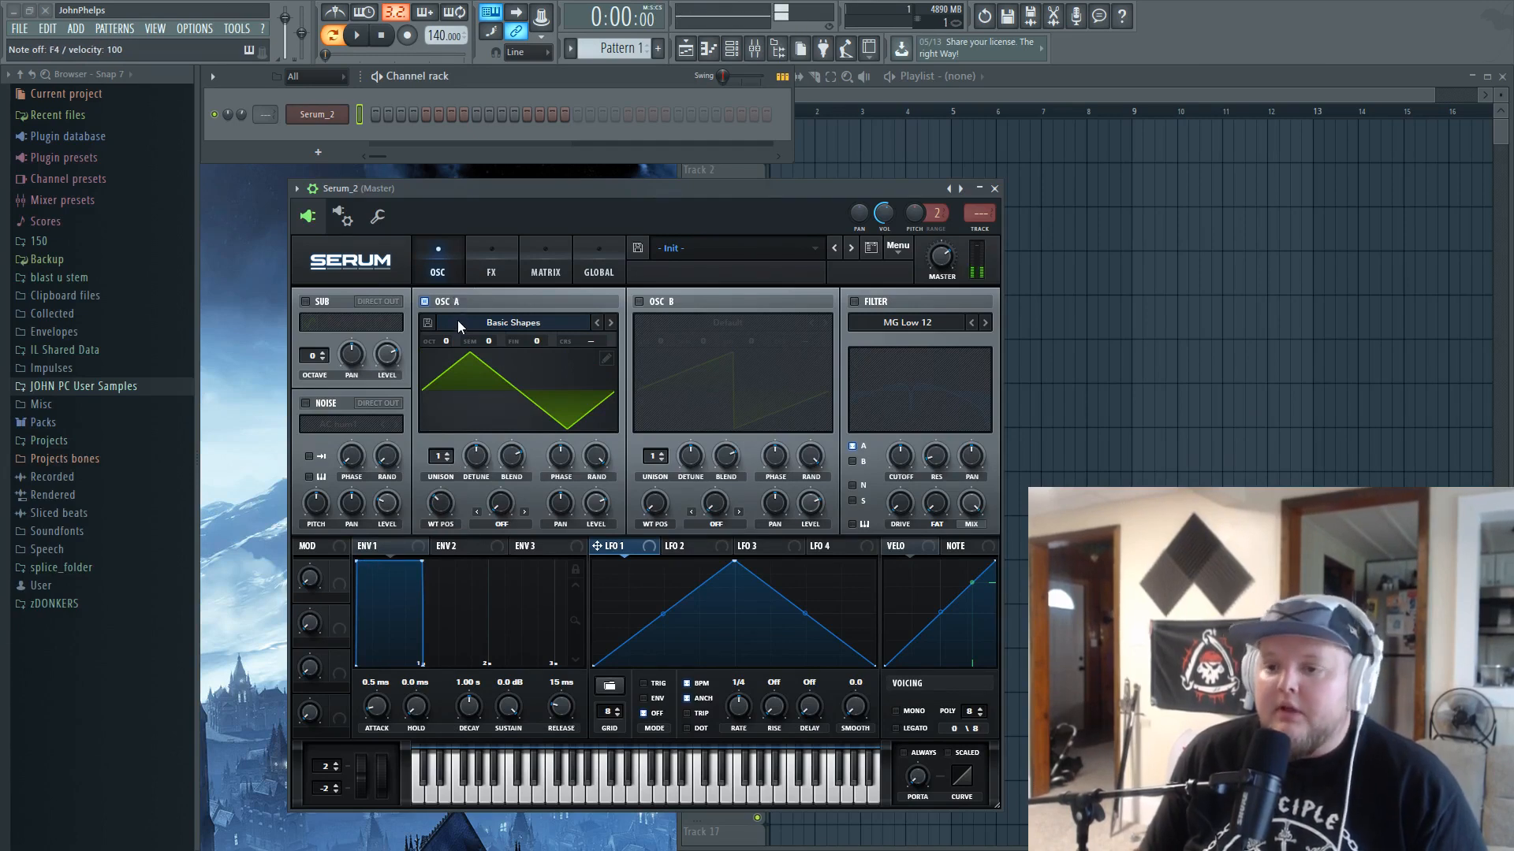
mouse_move(450, 347)
drag(449, 347, 462, 399)
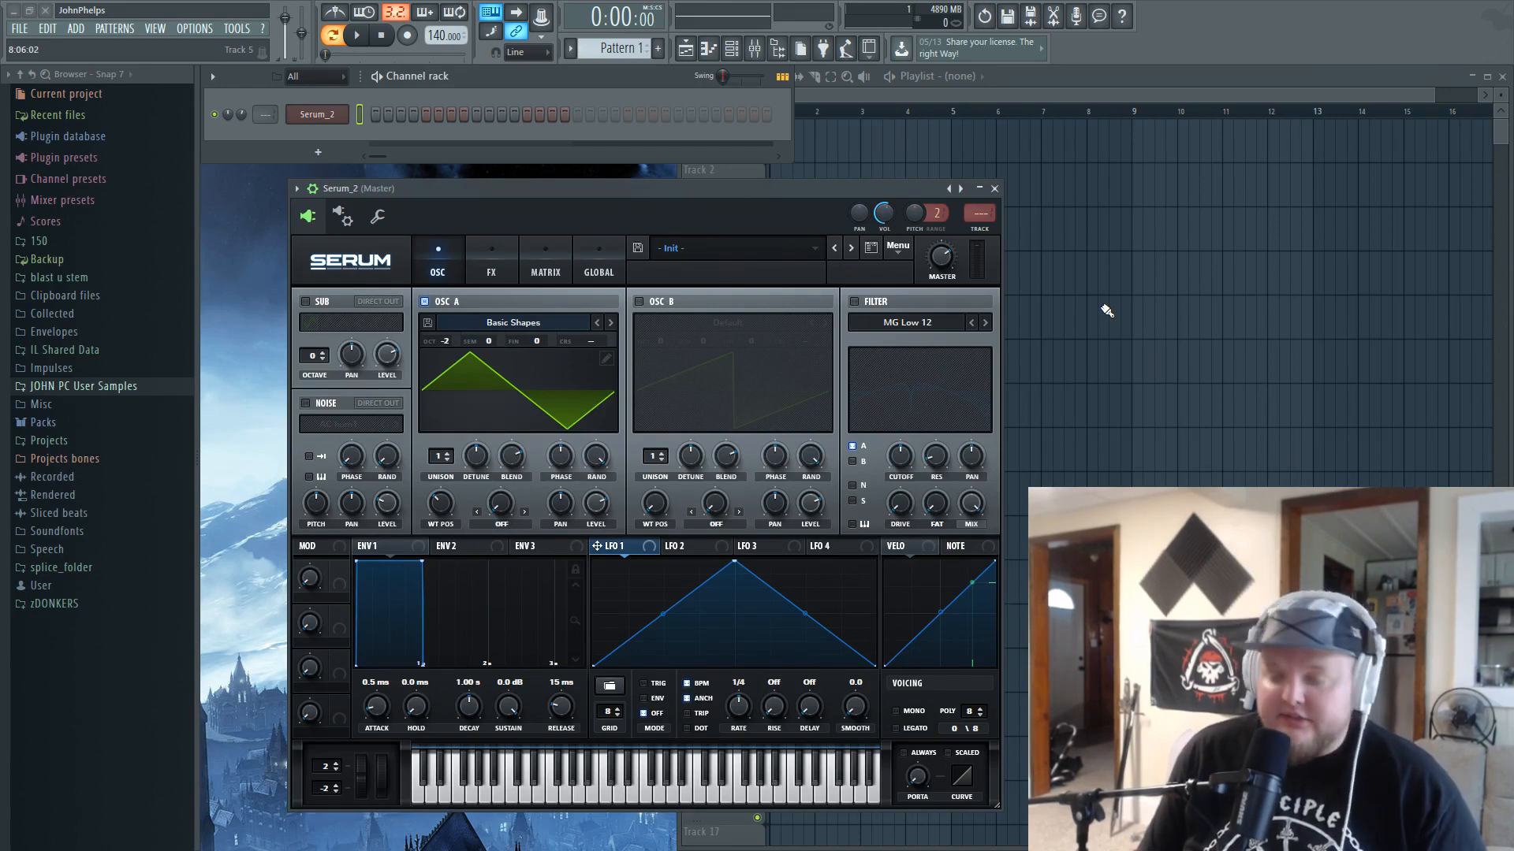
key(z)
key(x)
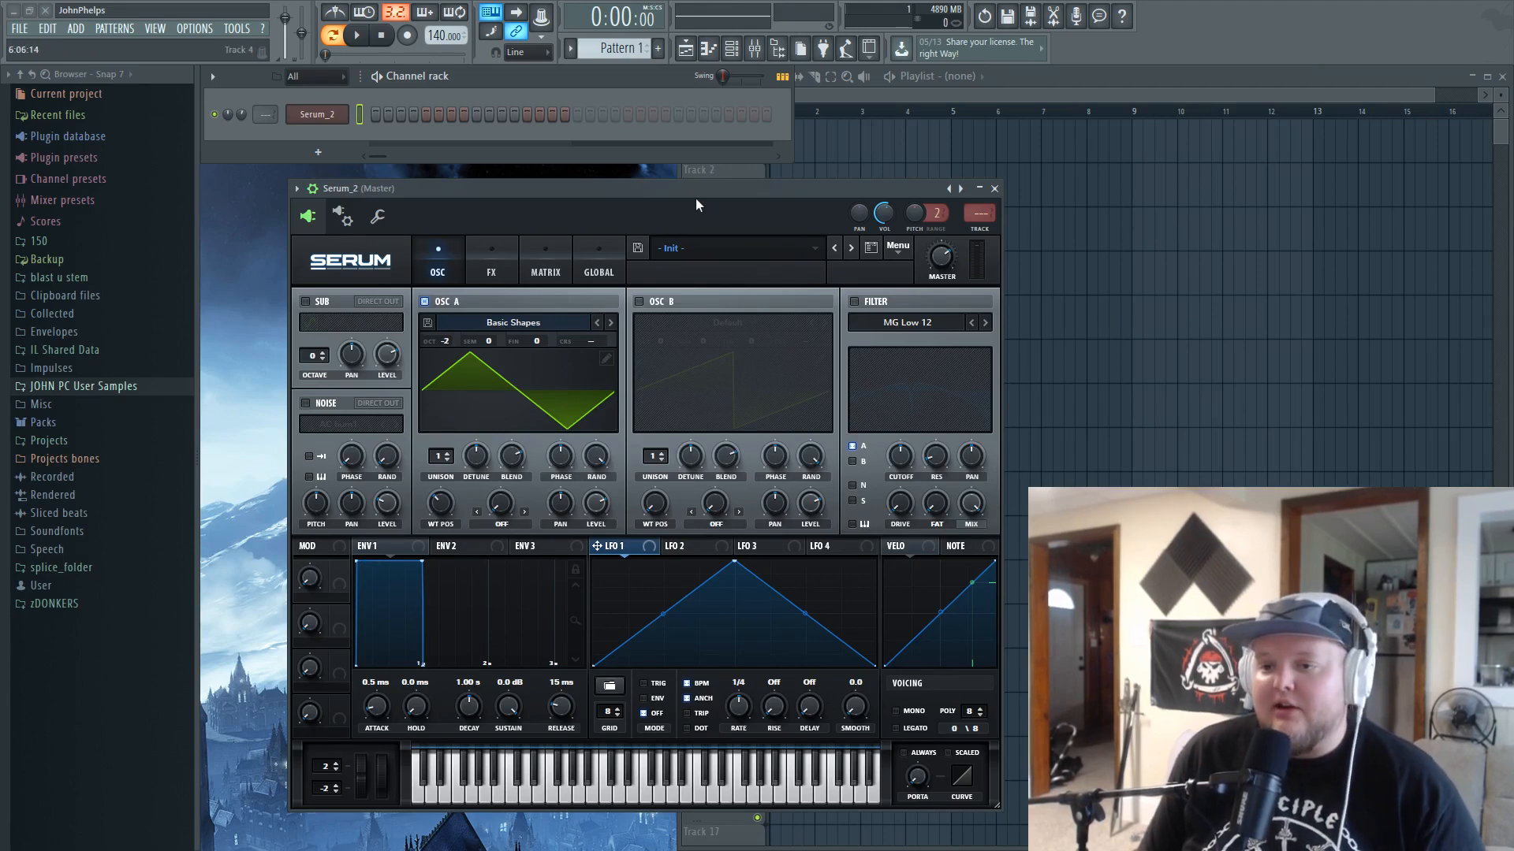
- Turn oscillator A's random phase down to its minimum and play a note to check the sound
drag(695, 203, 689, 205)
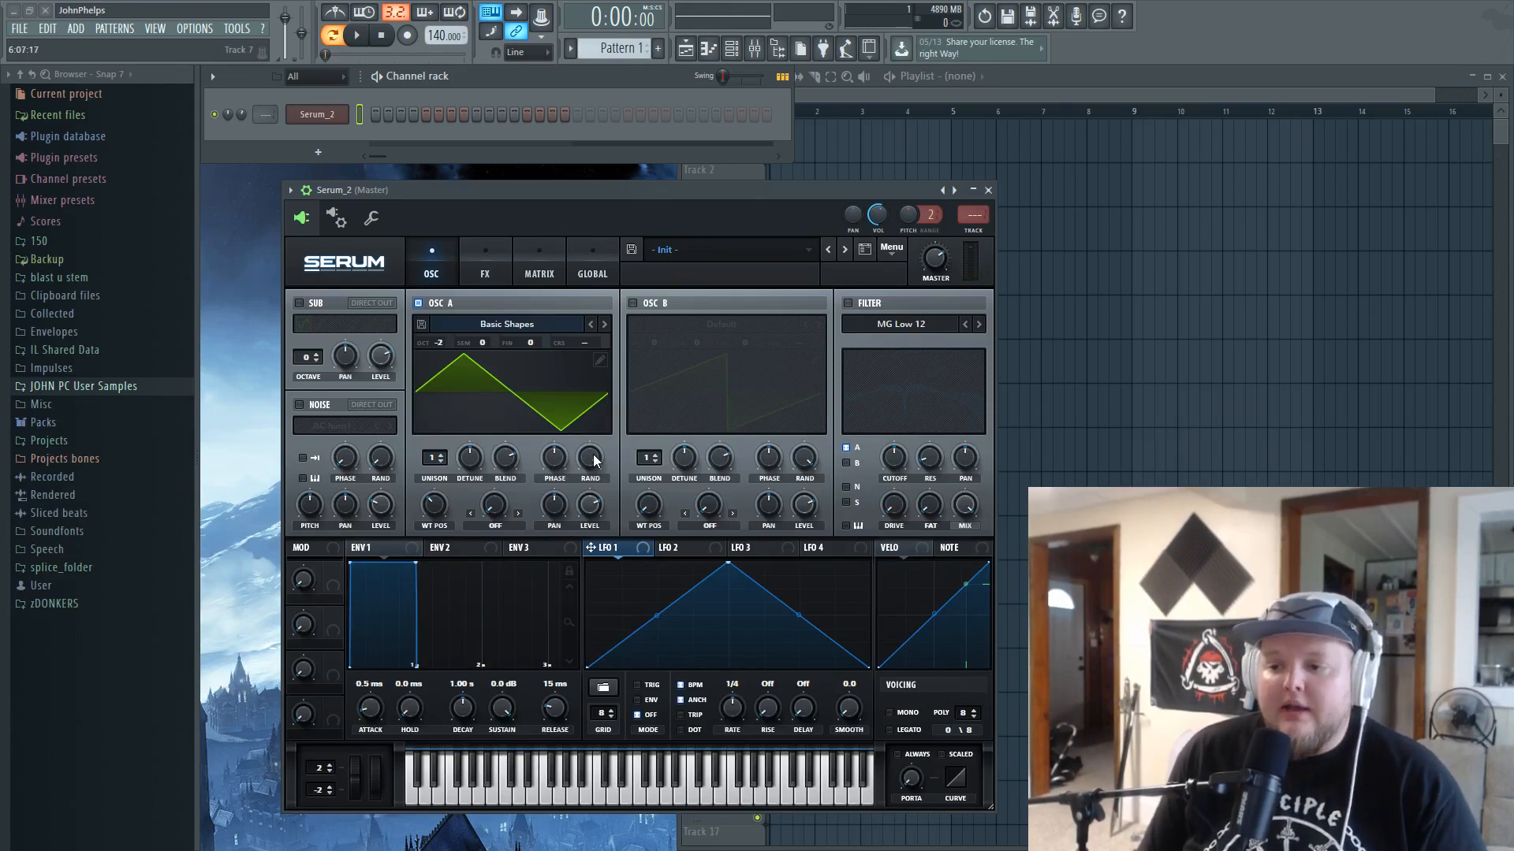
drag(593, 455, 611, 725)
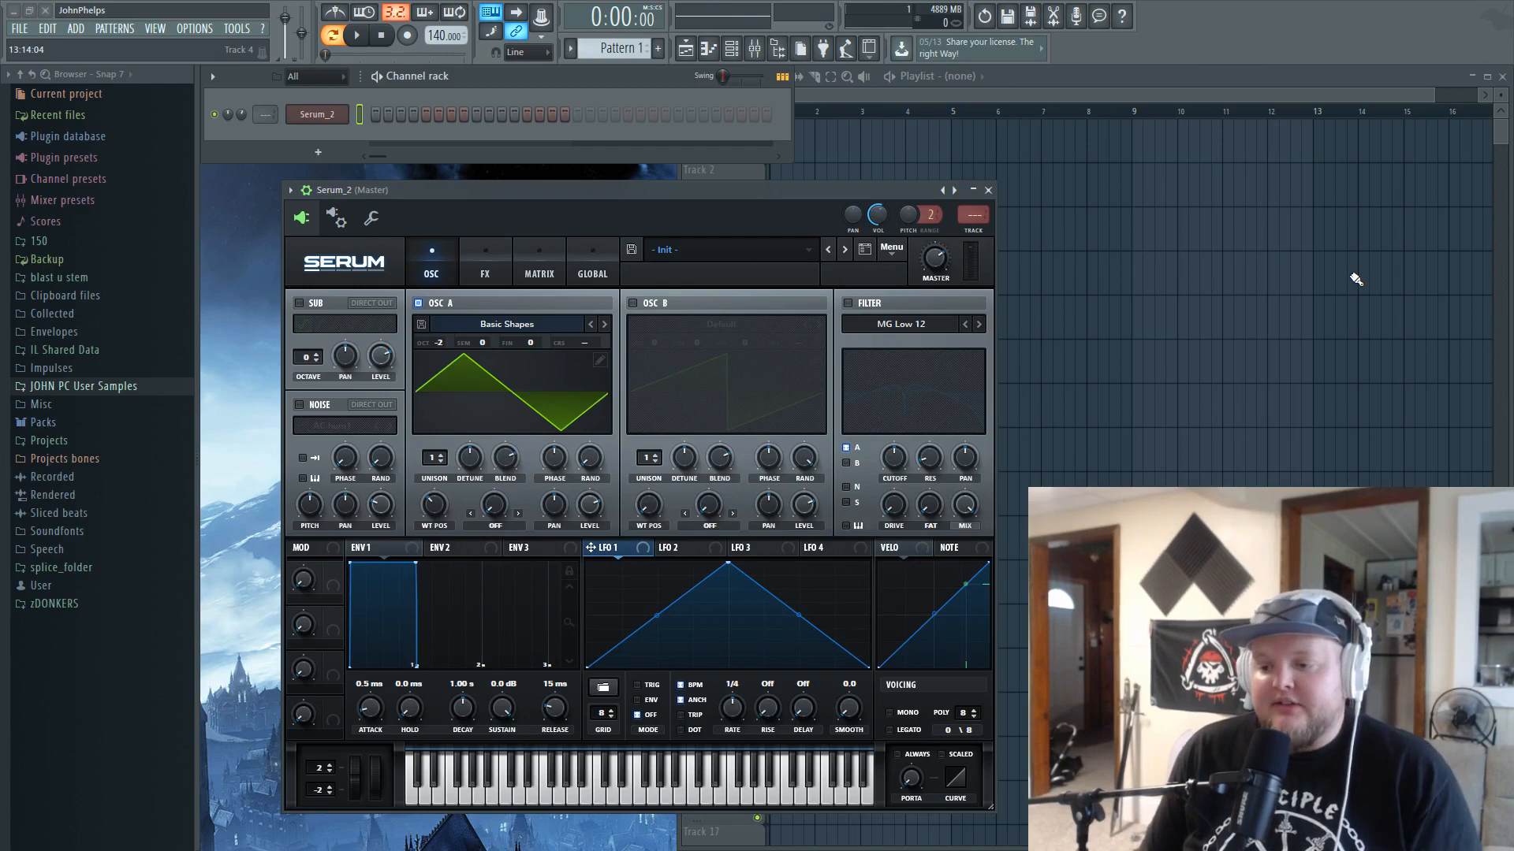
key(c)
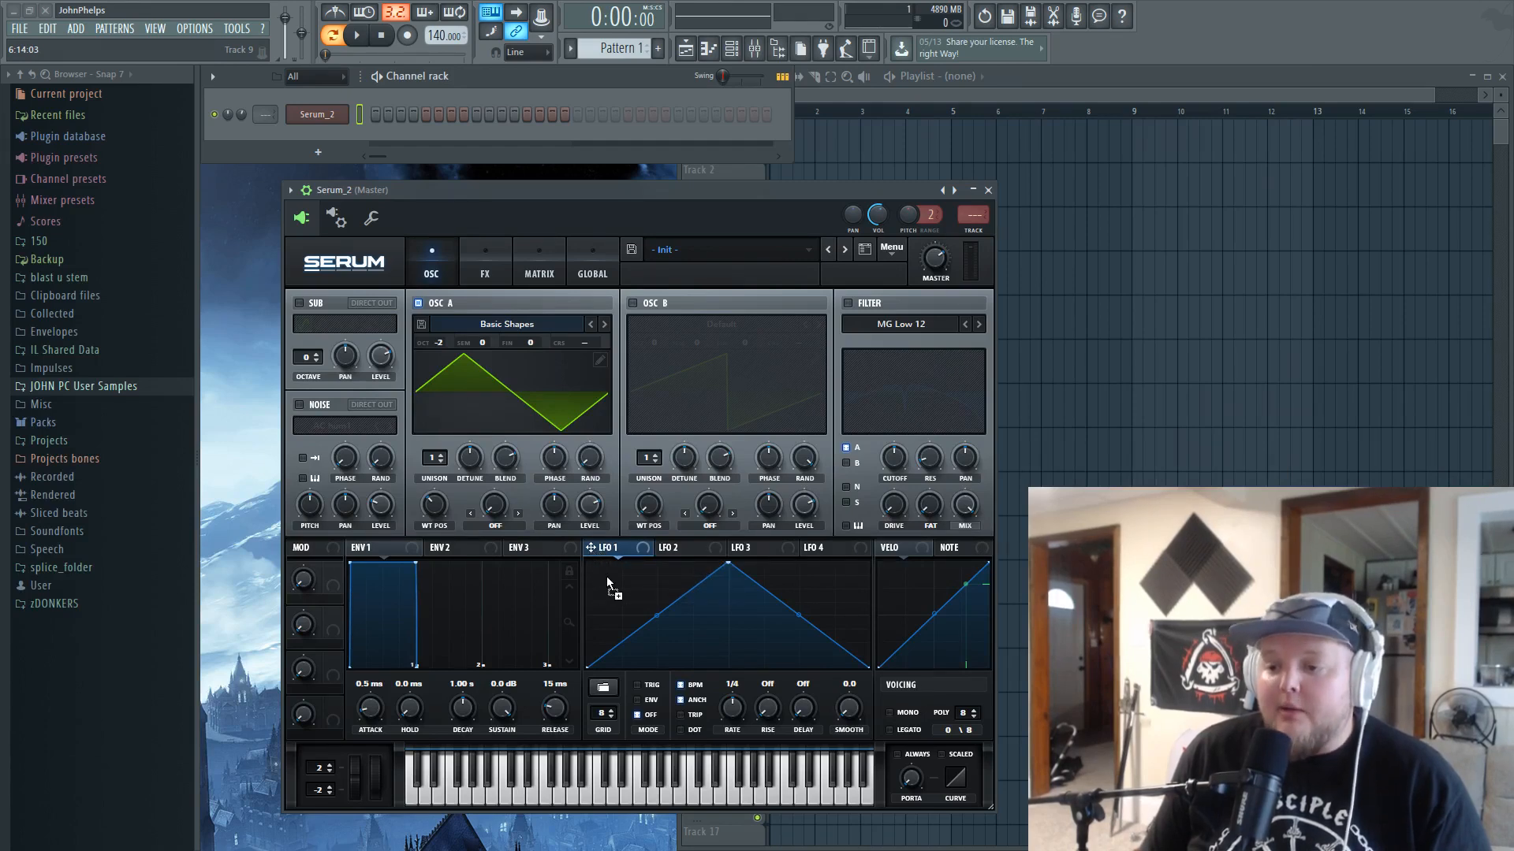
drag(590, 547, 590, 504)
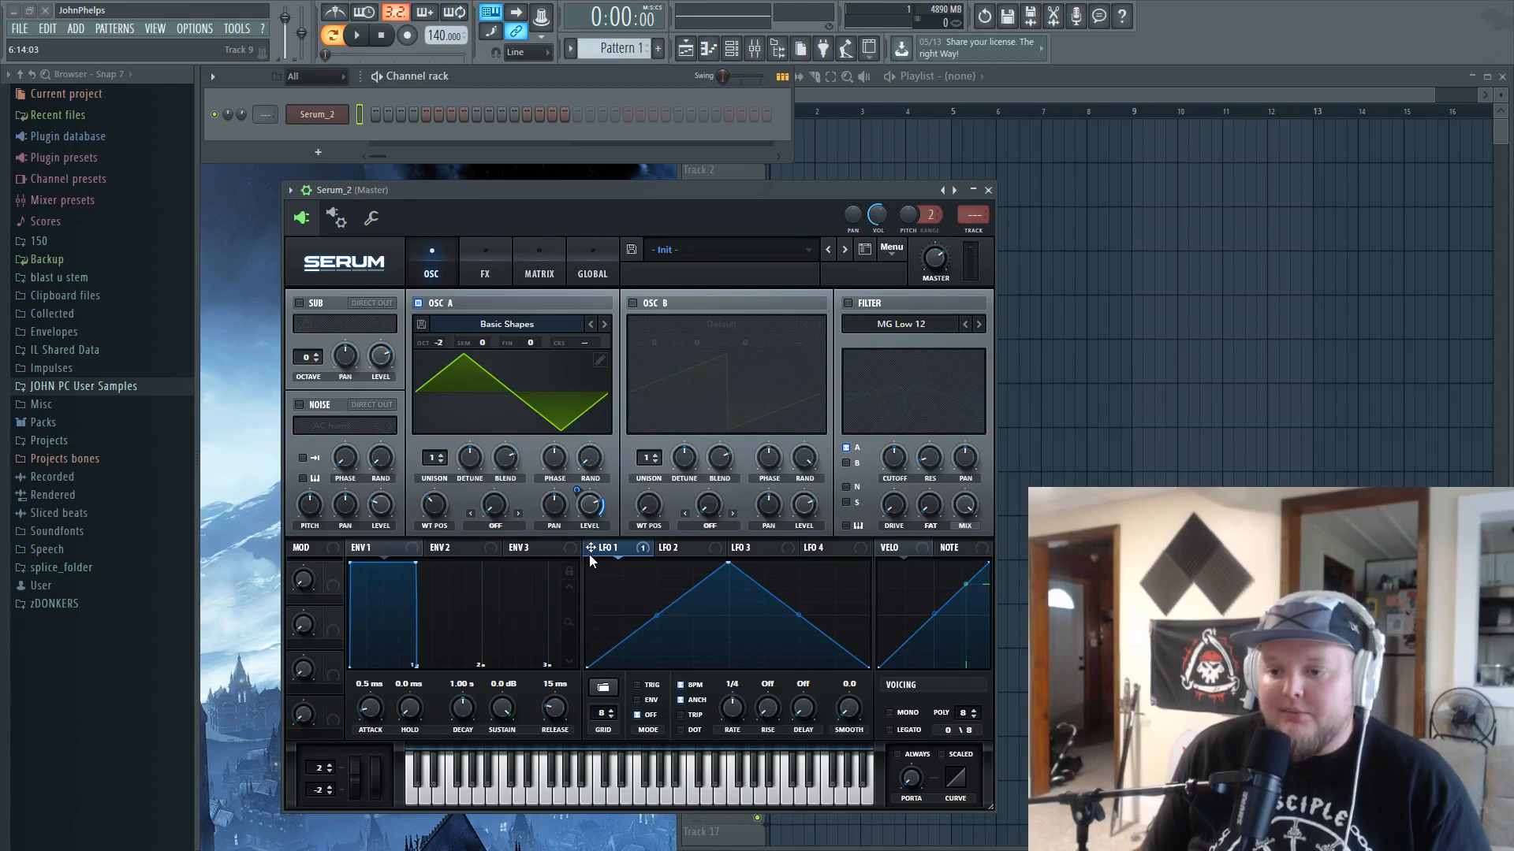
drag(484, 481, 470, 458)
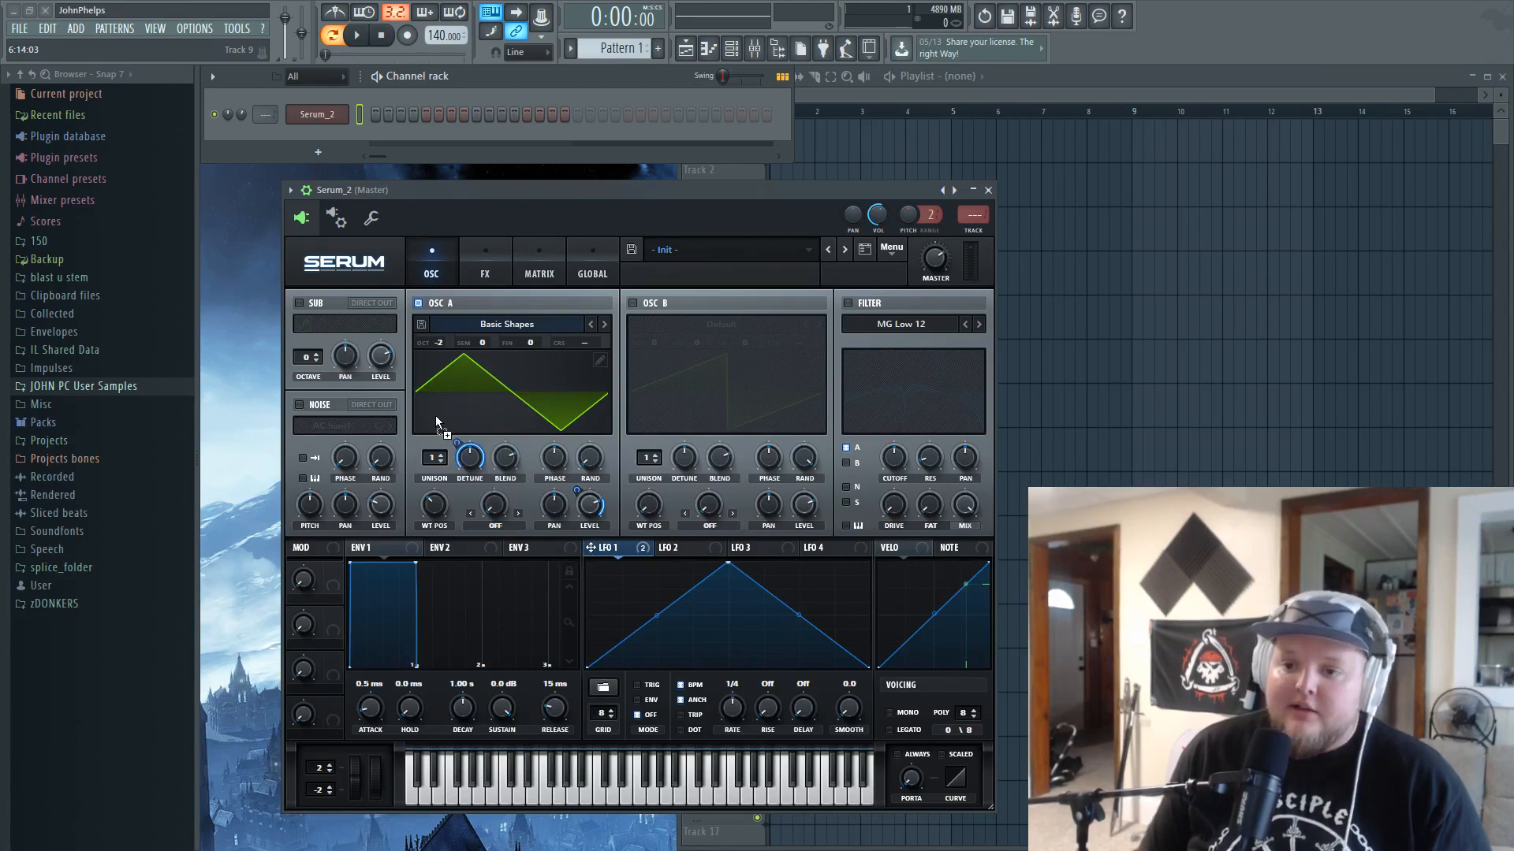
drag(592, 548, 310, 507)
right_click(614, 550)
click(671, 639)
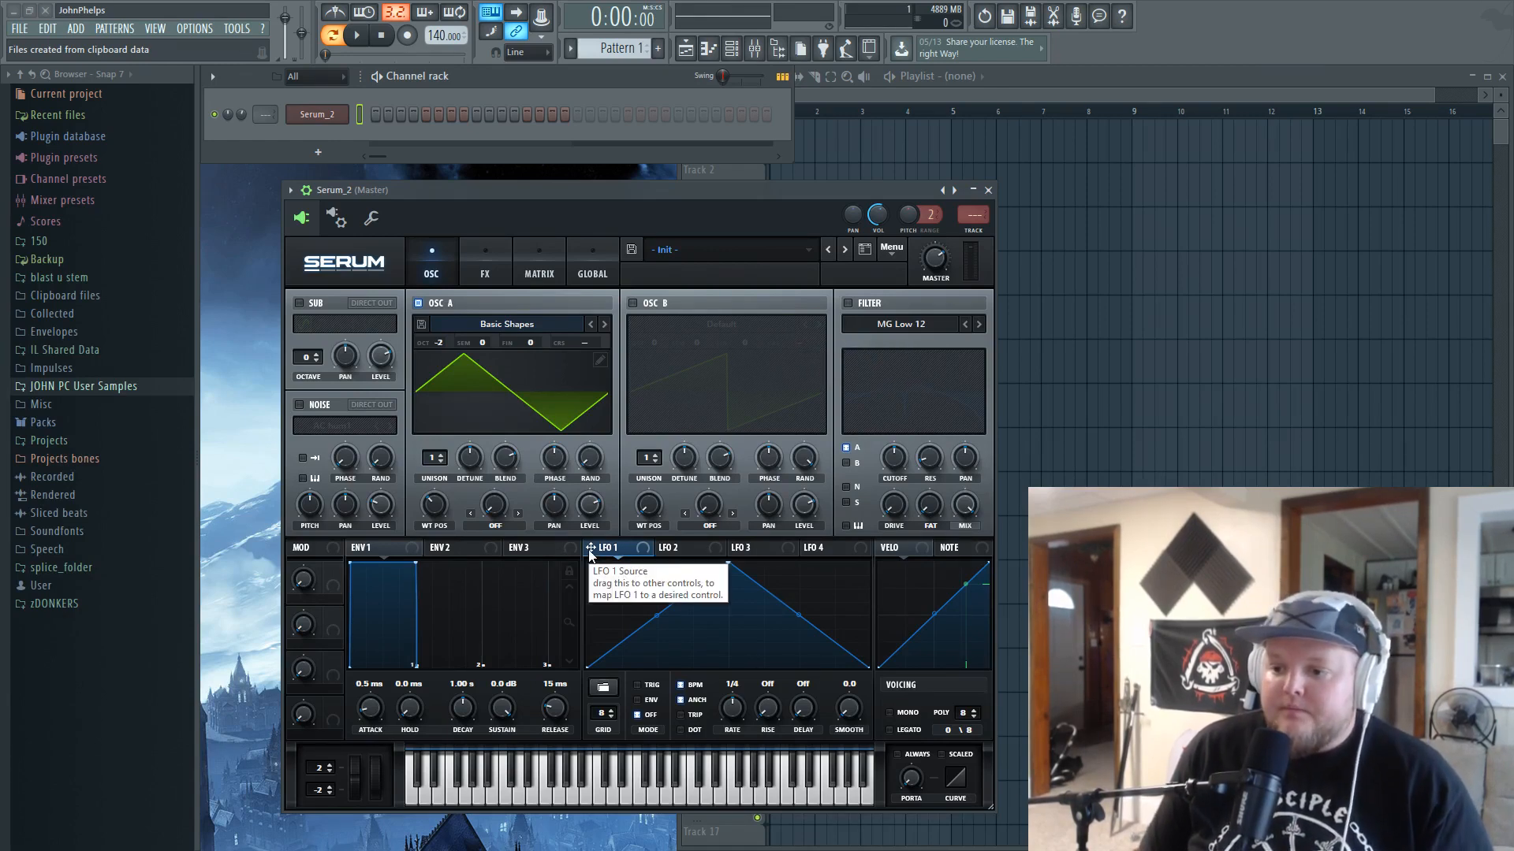
- Map LFO 1 to oscillator A's level, with the base level at 0% and the modulation amount raised
drag(591, 548, 590, 640)
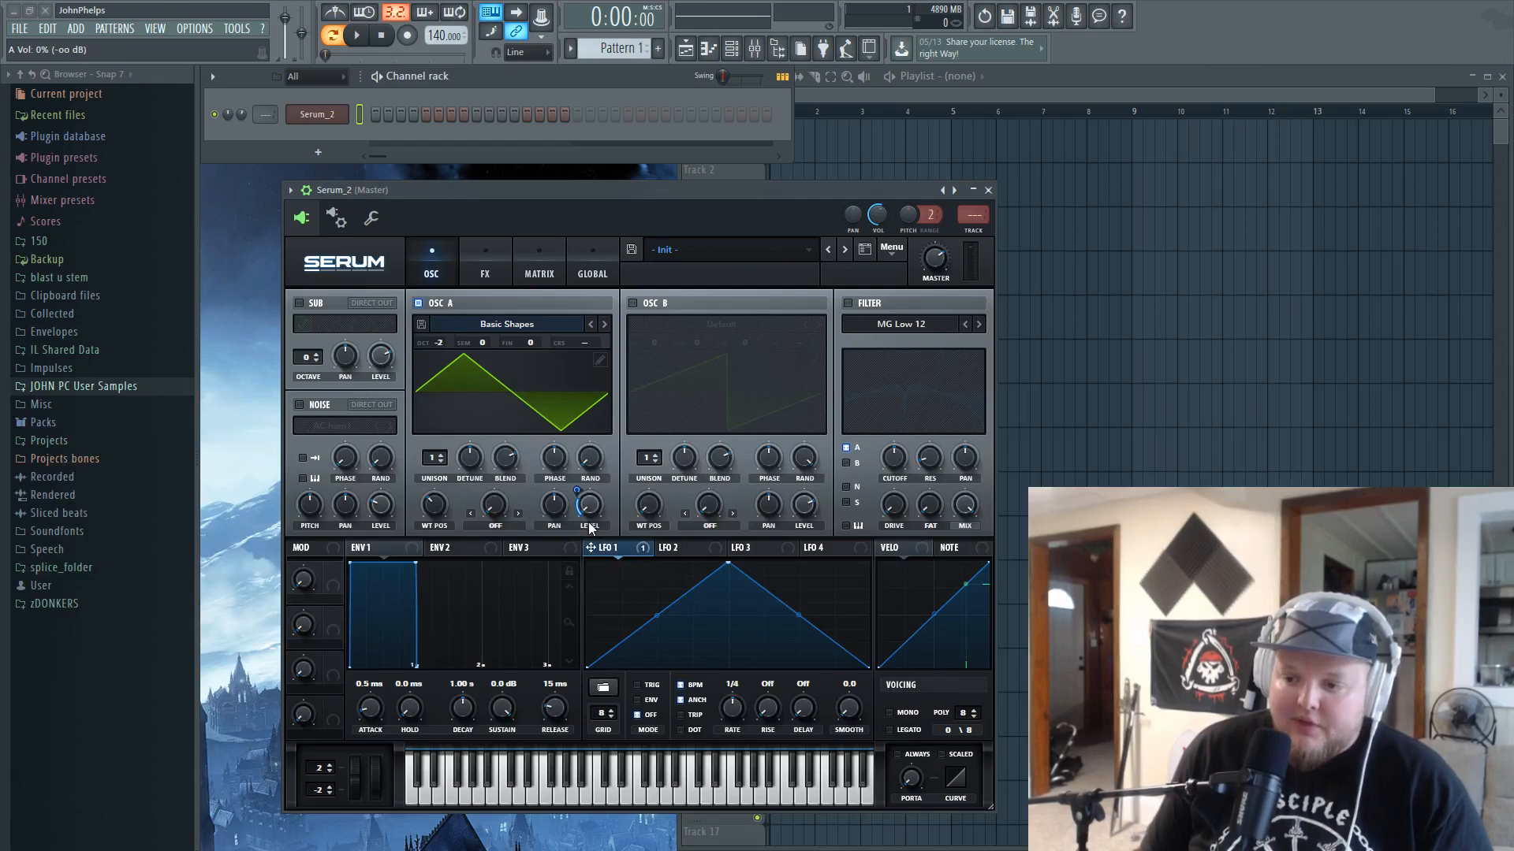
drag(581, 491, 580, 487)
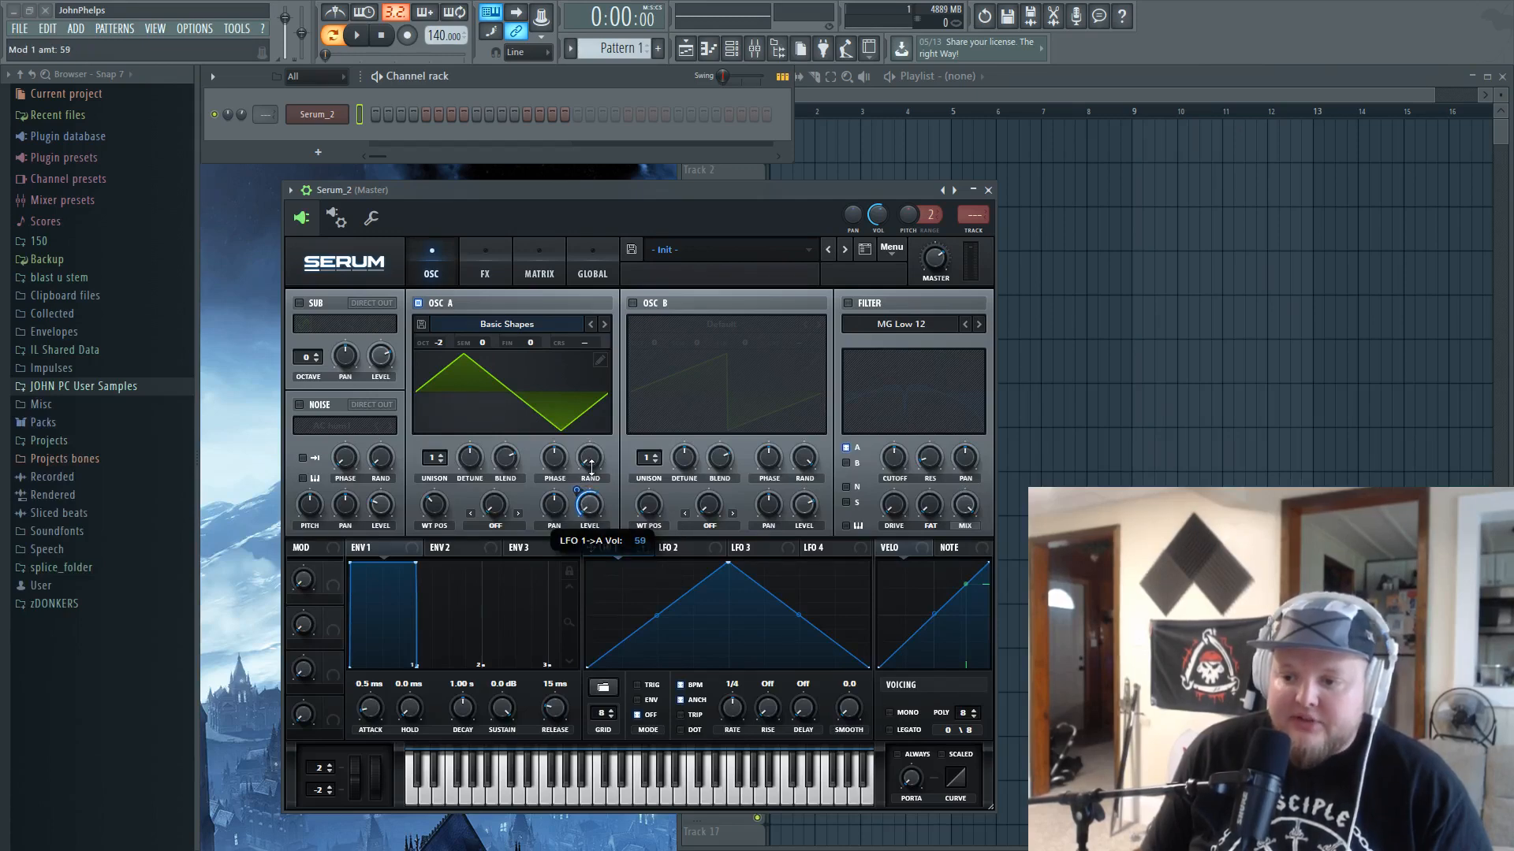
drag(596, 475, 599, 487)
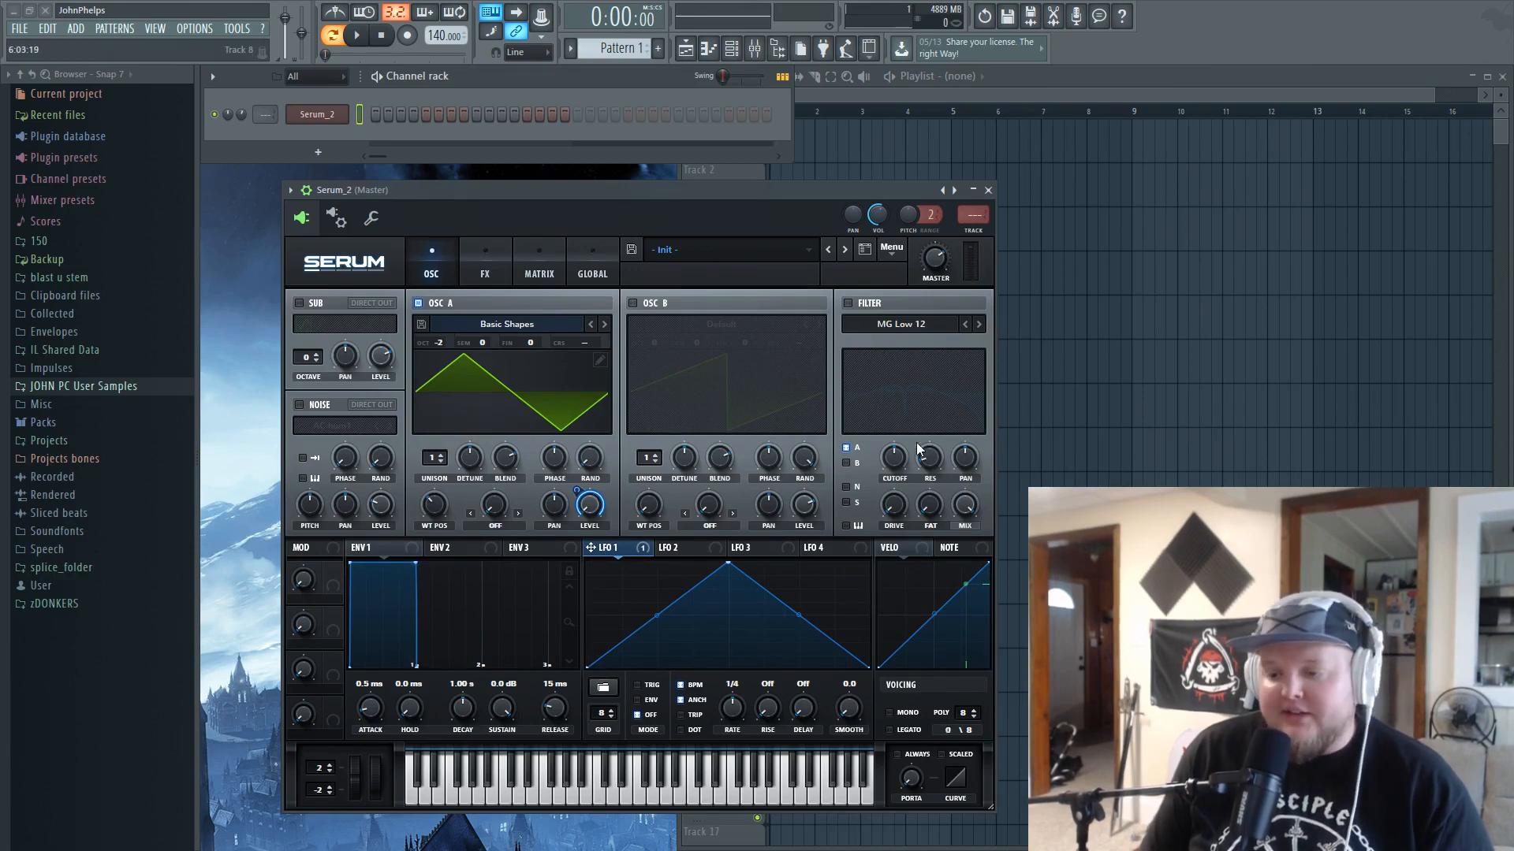
- Enable the Tube distortion effect with its drive near maximum, and return to the oscillator view
click(485, 267)
click(305, 330)
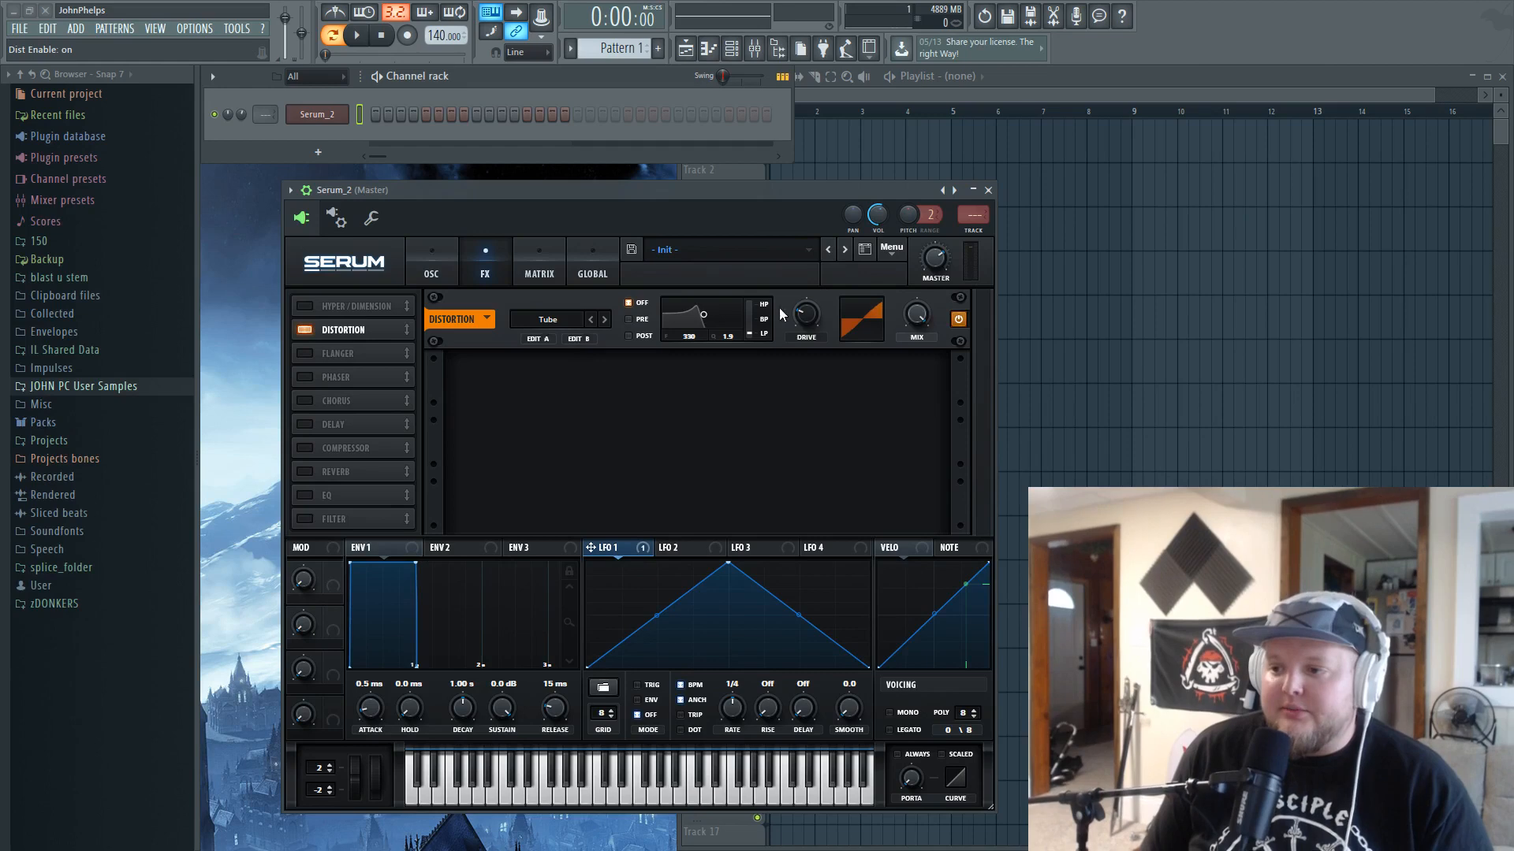
drag(807, 321, 812, 292)
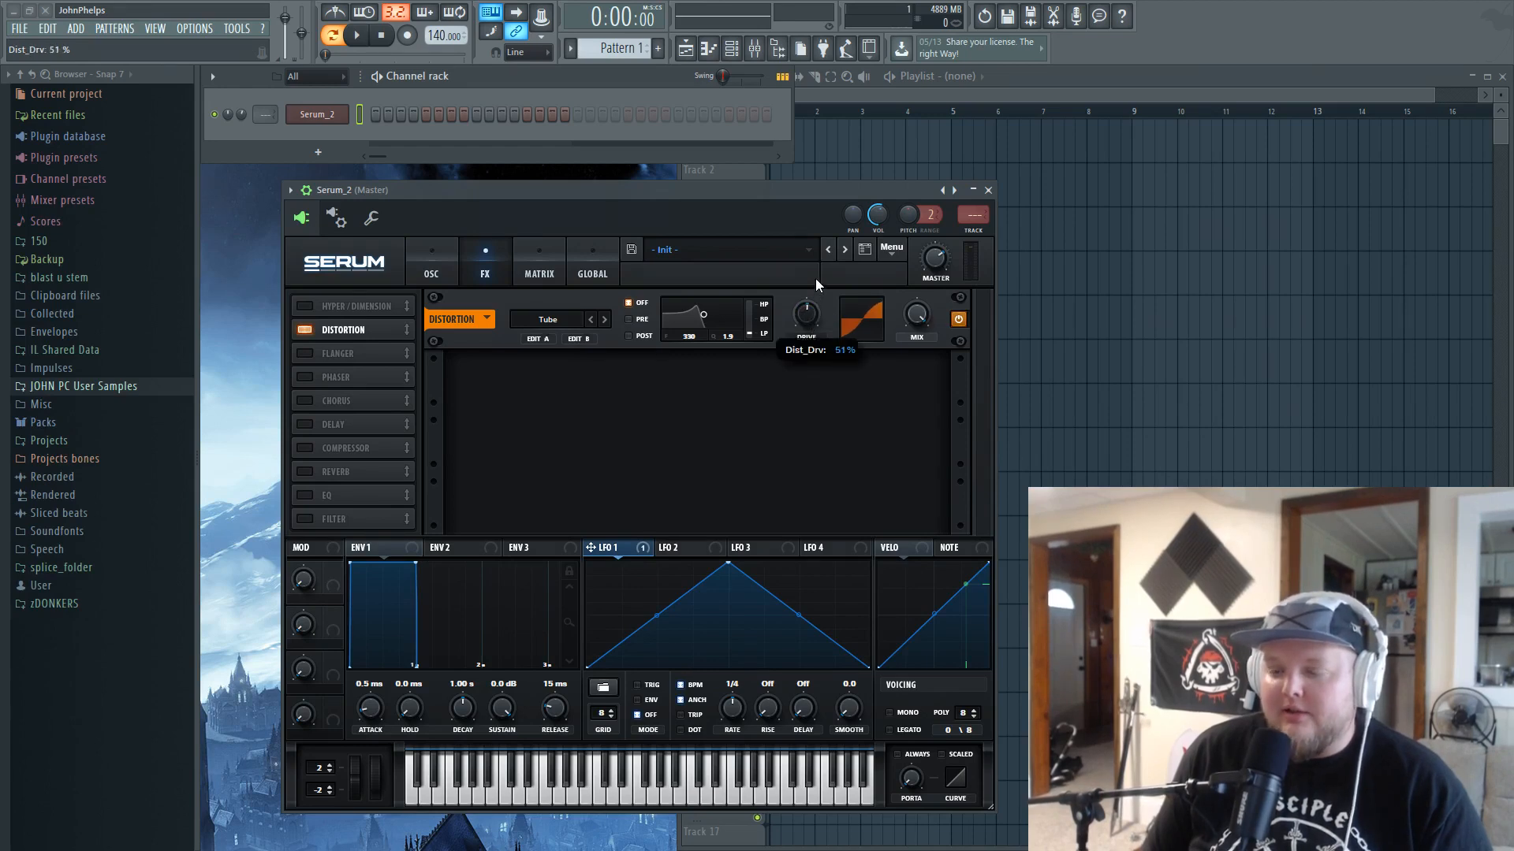
drag(825, 253, 855, 191)
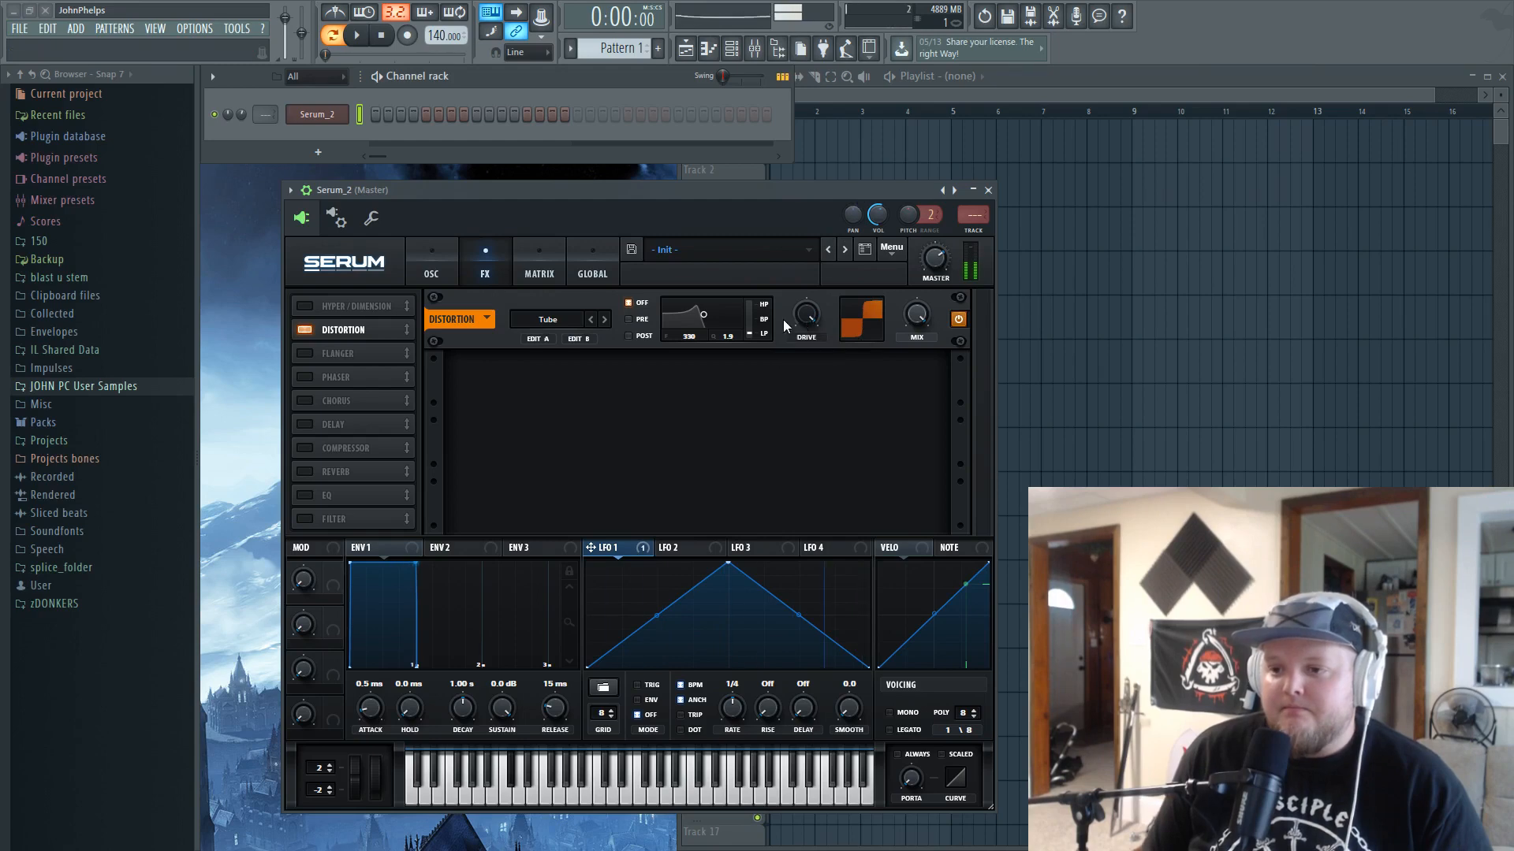
click(432, 267)
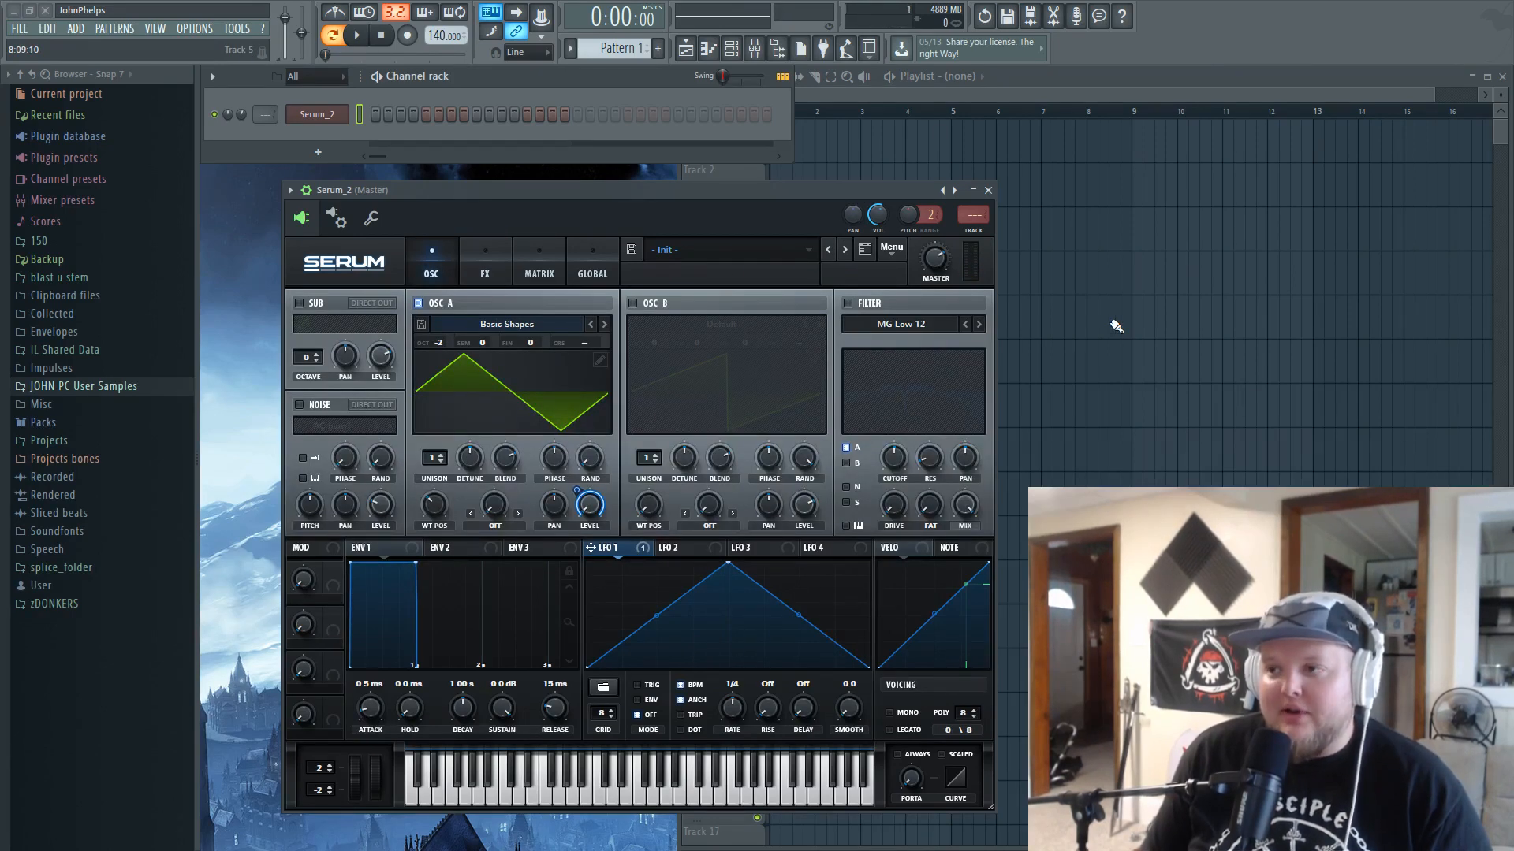
- Play repeated D4 notes and watch where LFO 1 starts on each note in Off mode
key(s)
key(s)
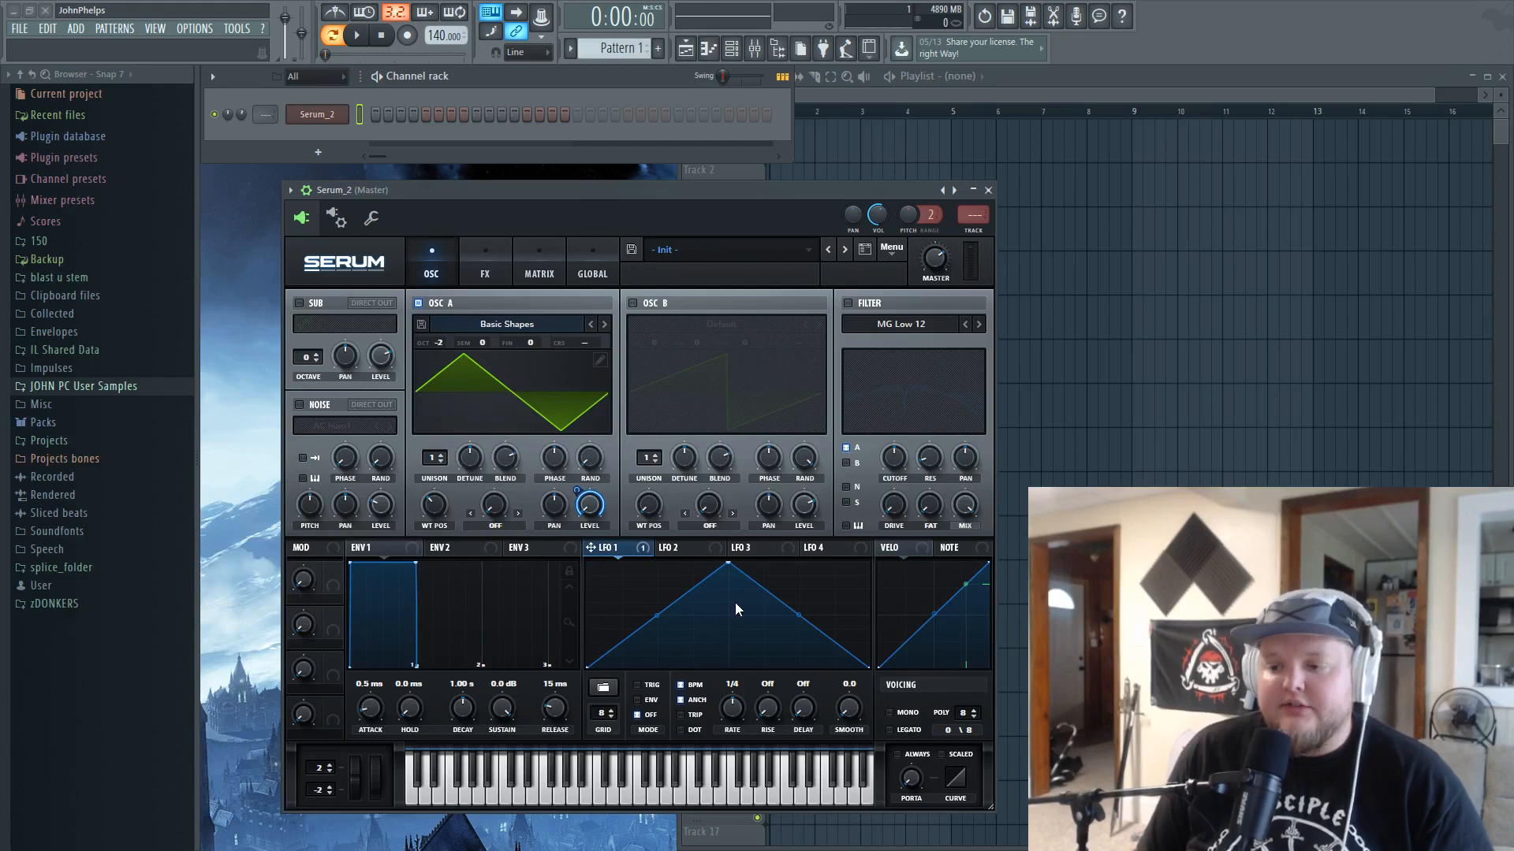
key(x)
key(x)
key(x)
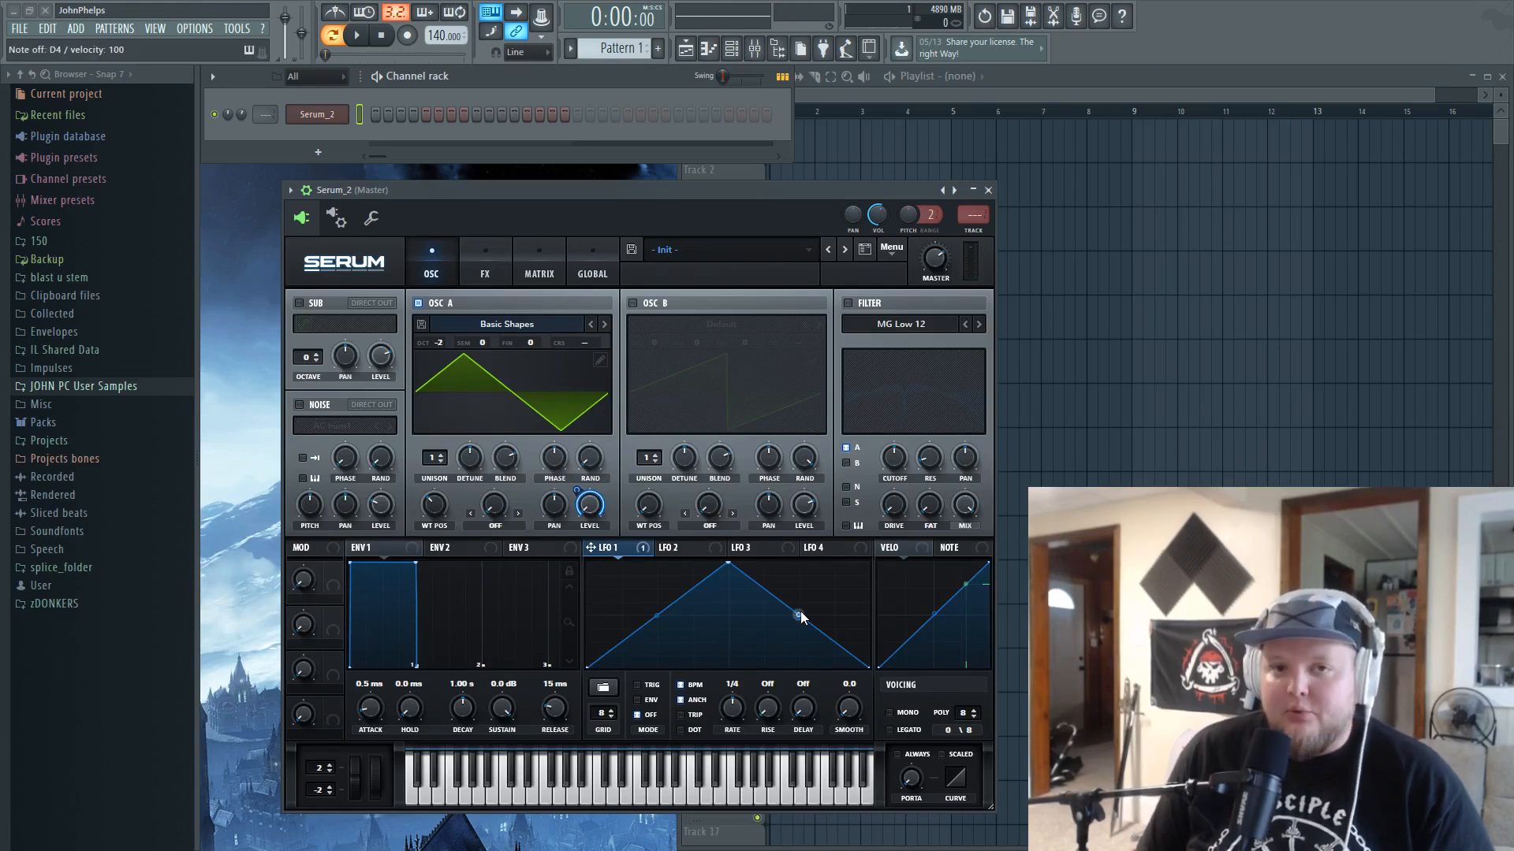
key(x)
key(x)
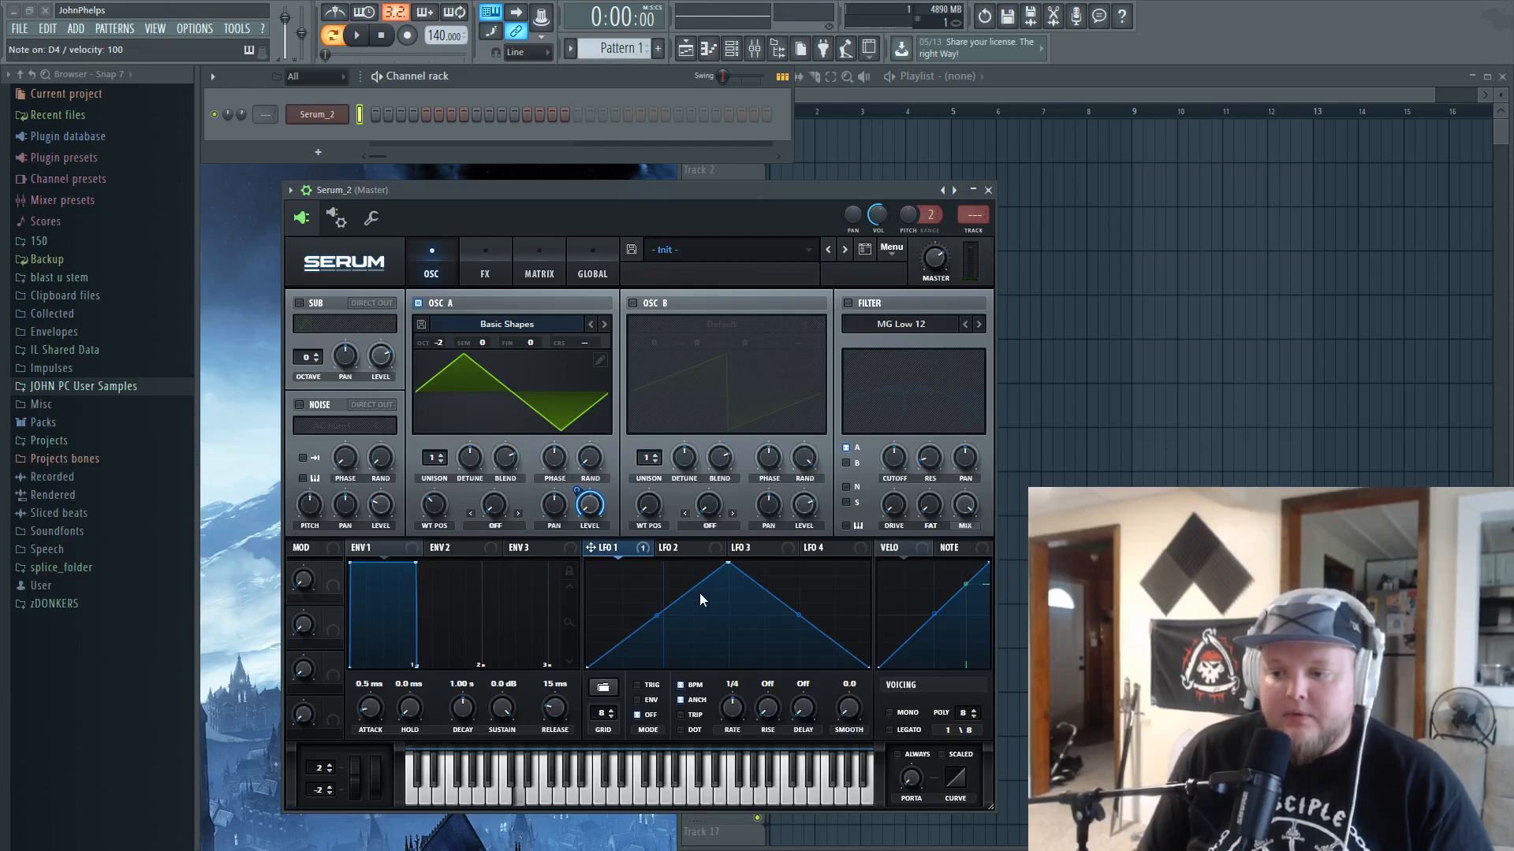
key(x)
key(x)
key(x)
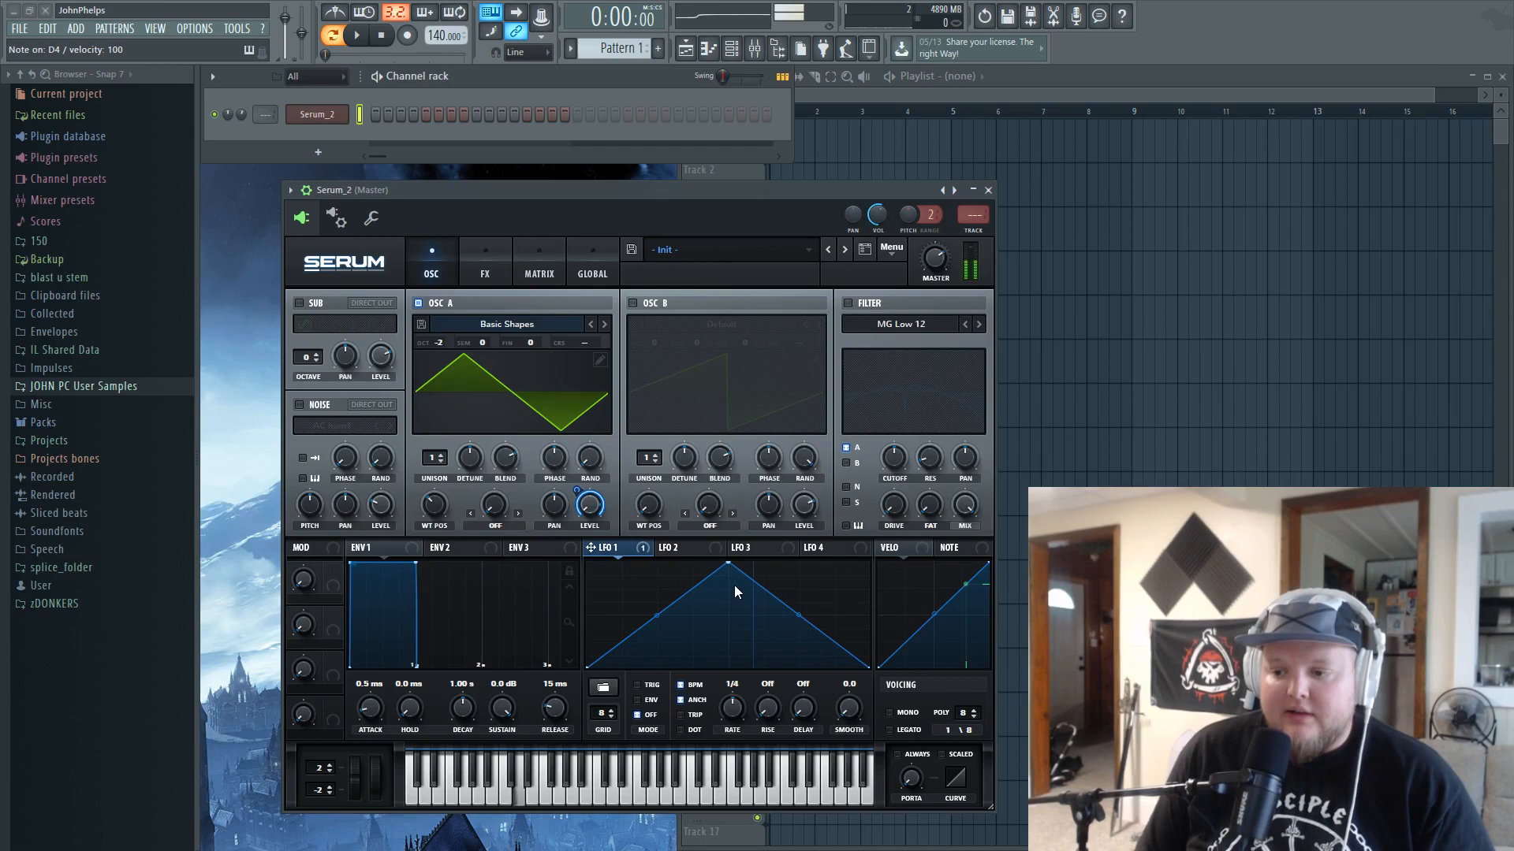
- Set LFO 1 to Trig mode and play D4 notes to hear how it behaves on each note
click(650, 686)
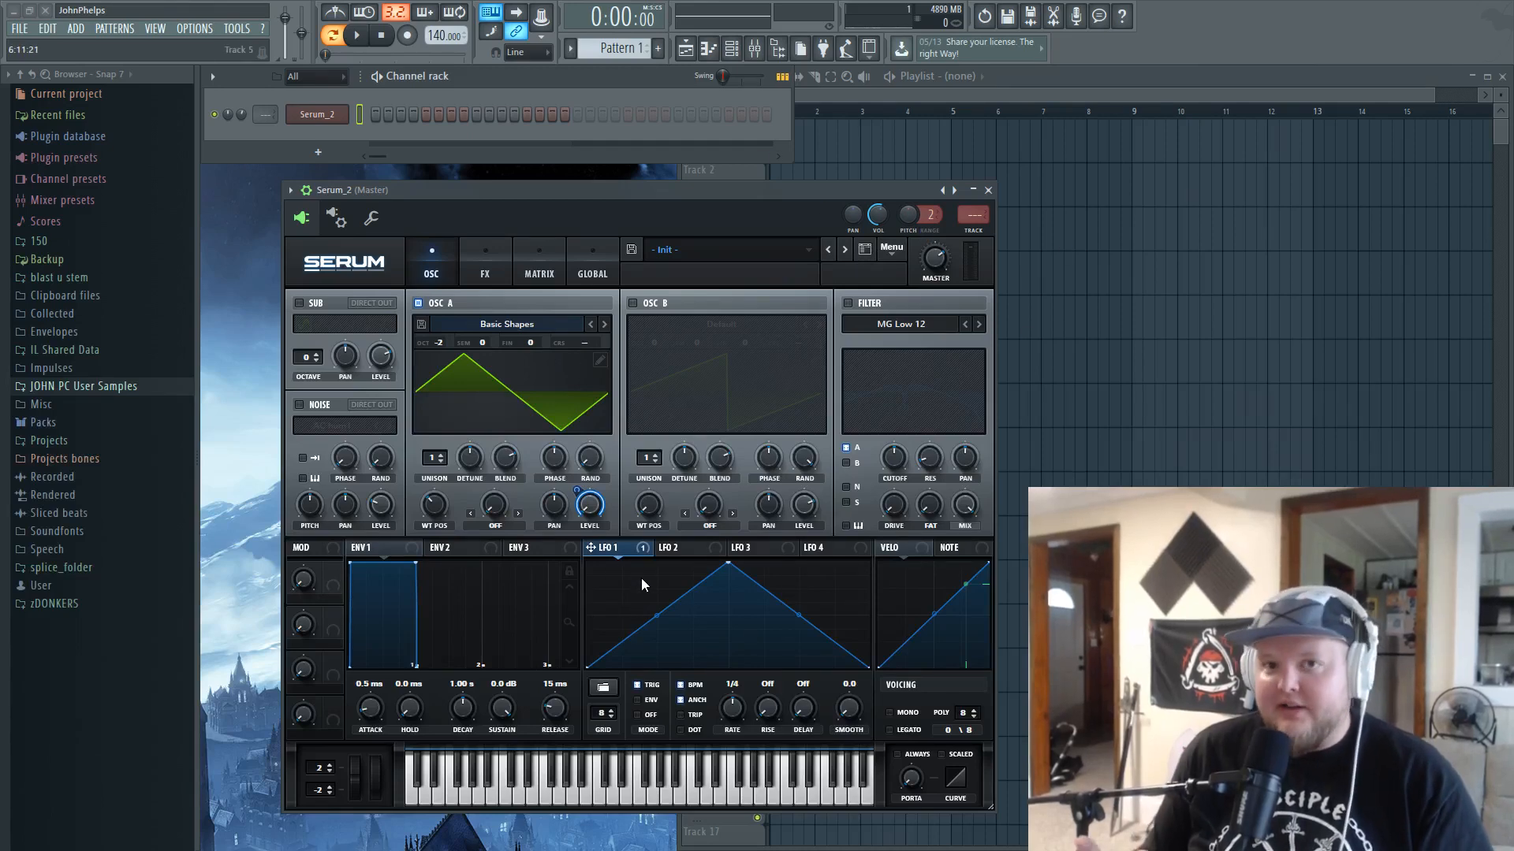
key(x)
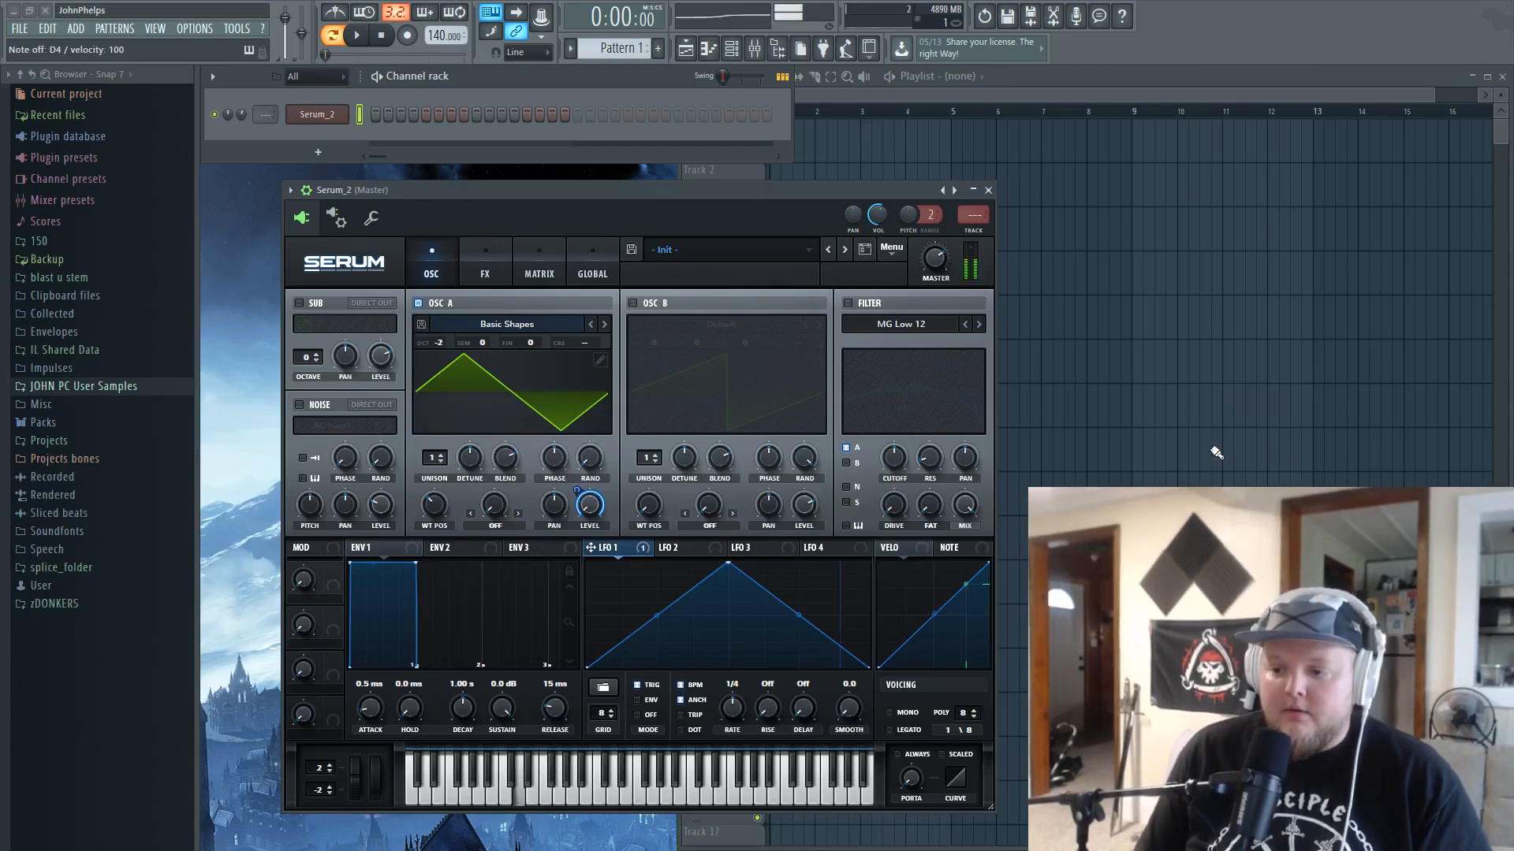
key(x)
key(x)
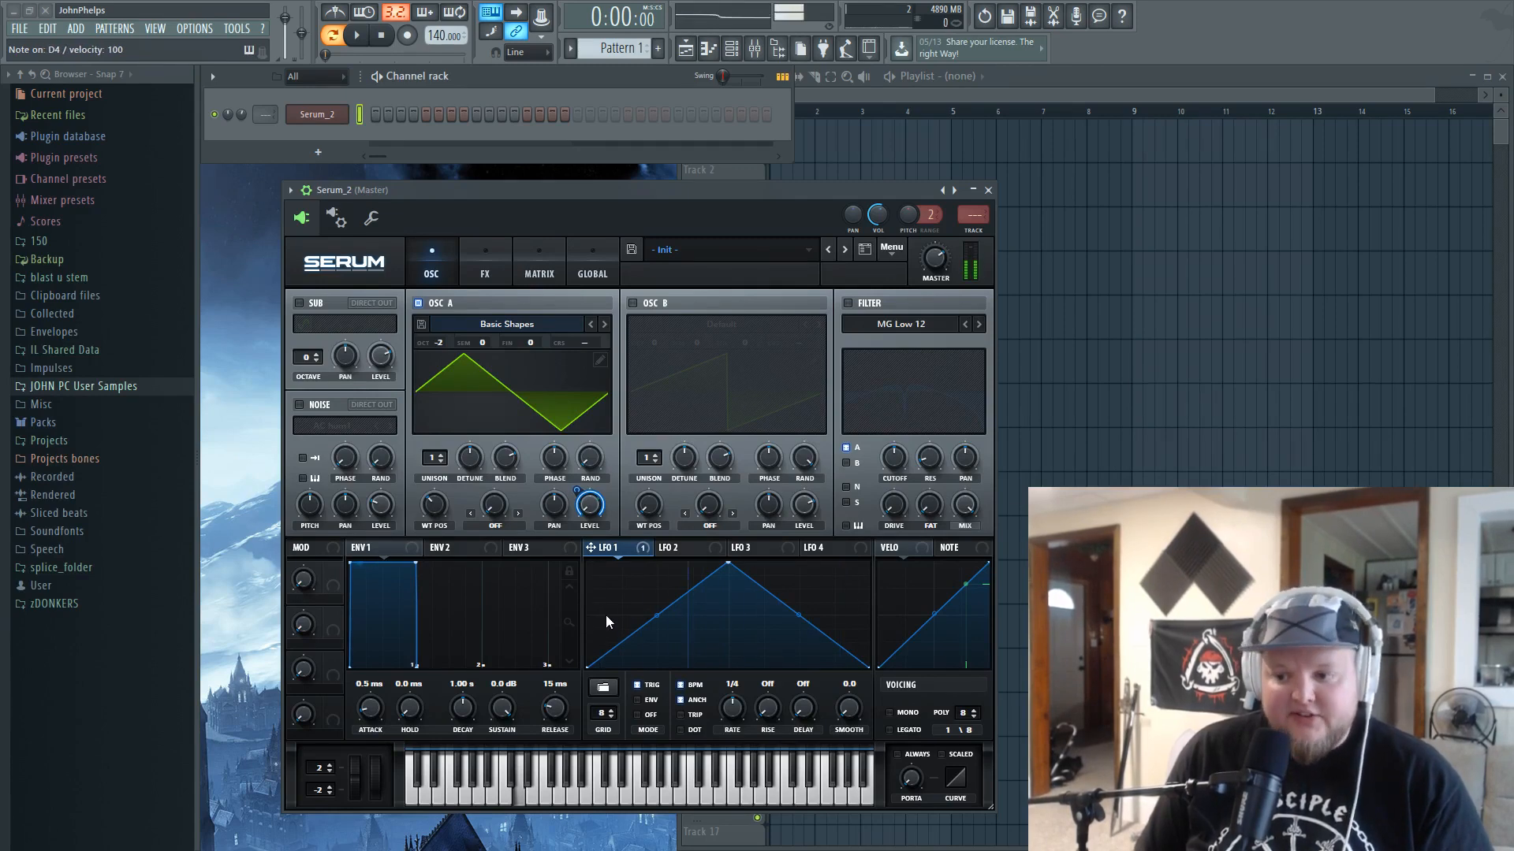
- Compare LFO 1's Off mode using repeated D4 notes, switch it to Env mode, and play another test note
click(648, 714)
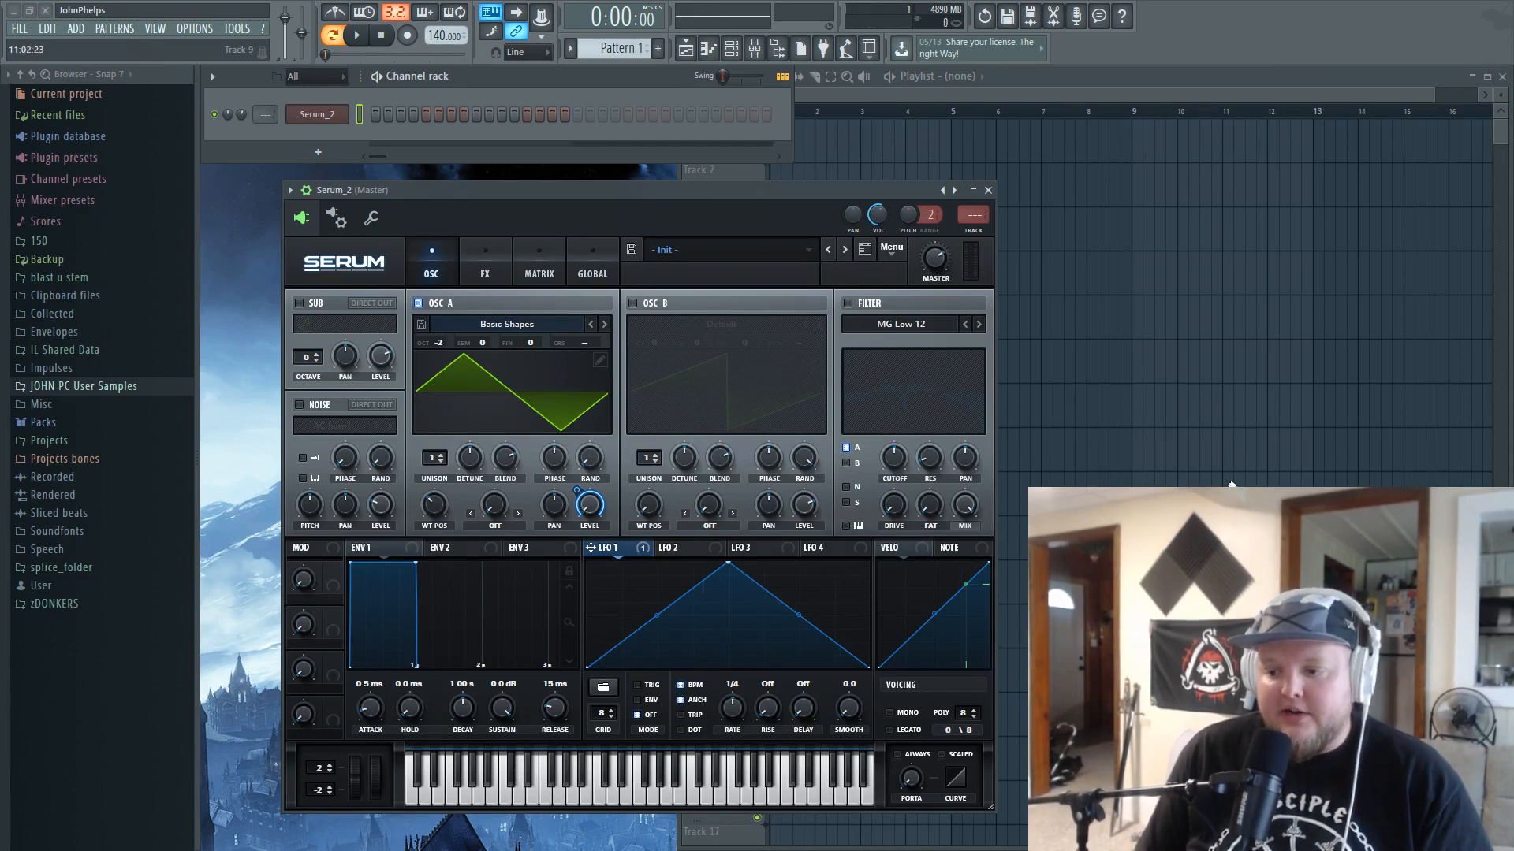
key(x)
key(x)
key(x)
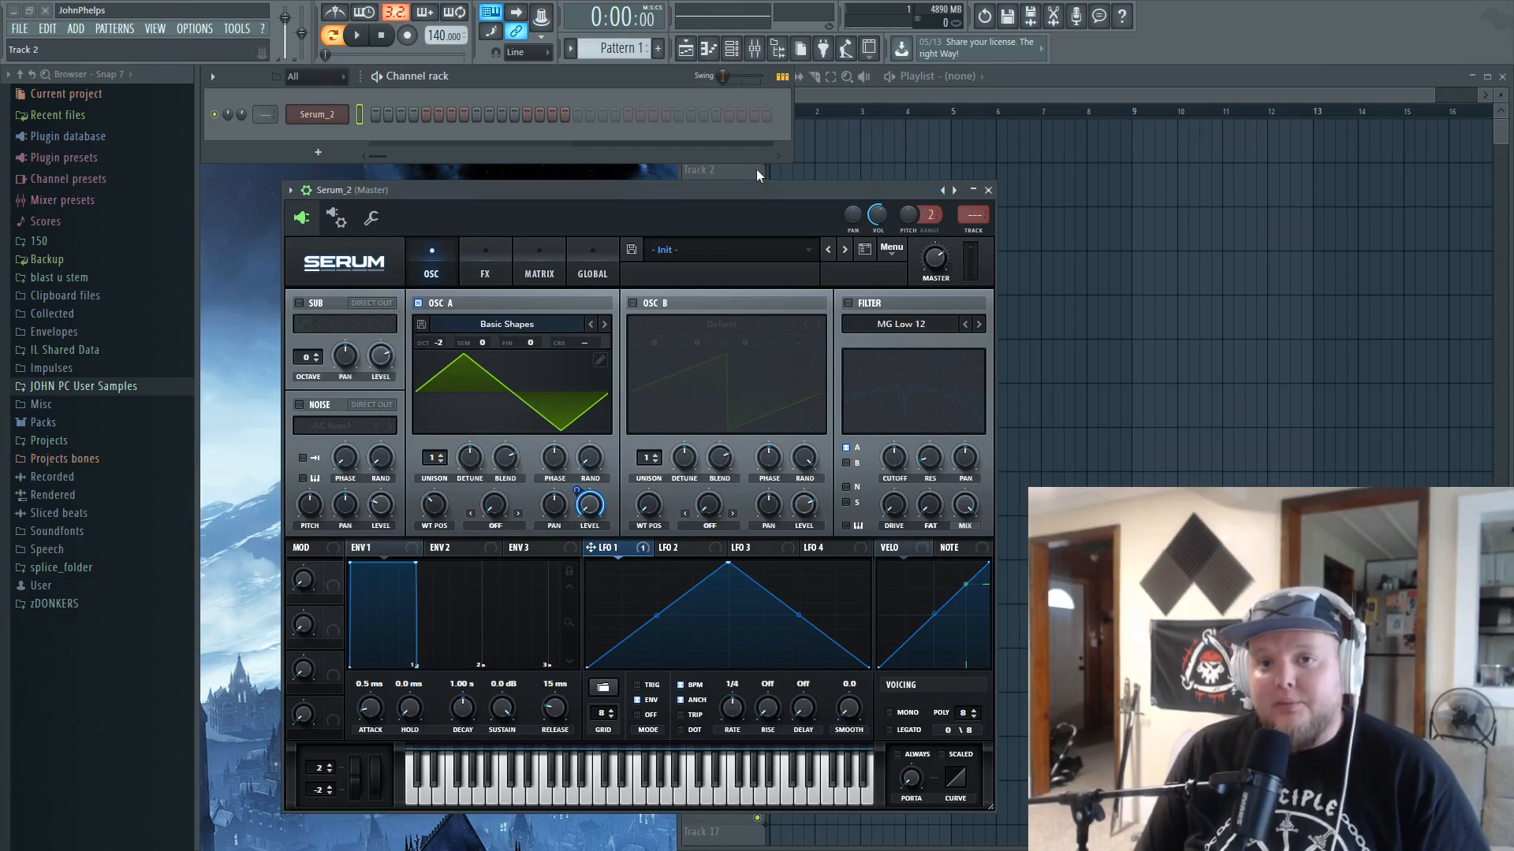
key(x)
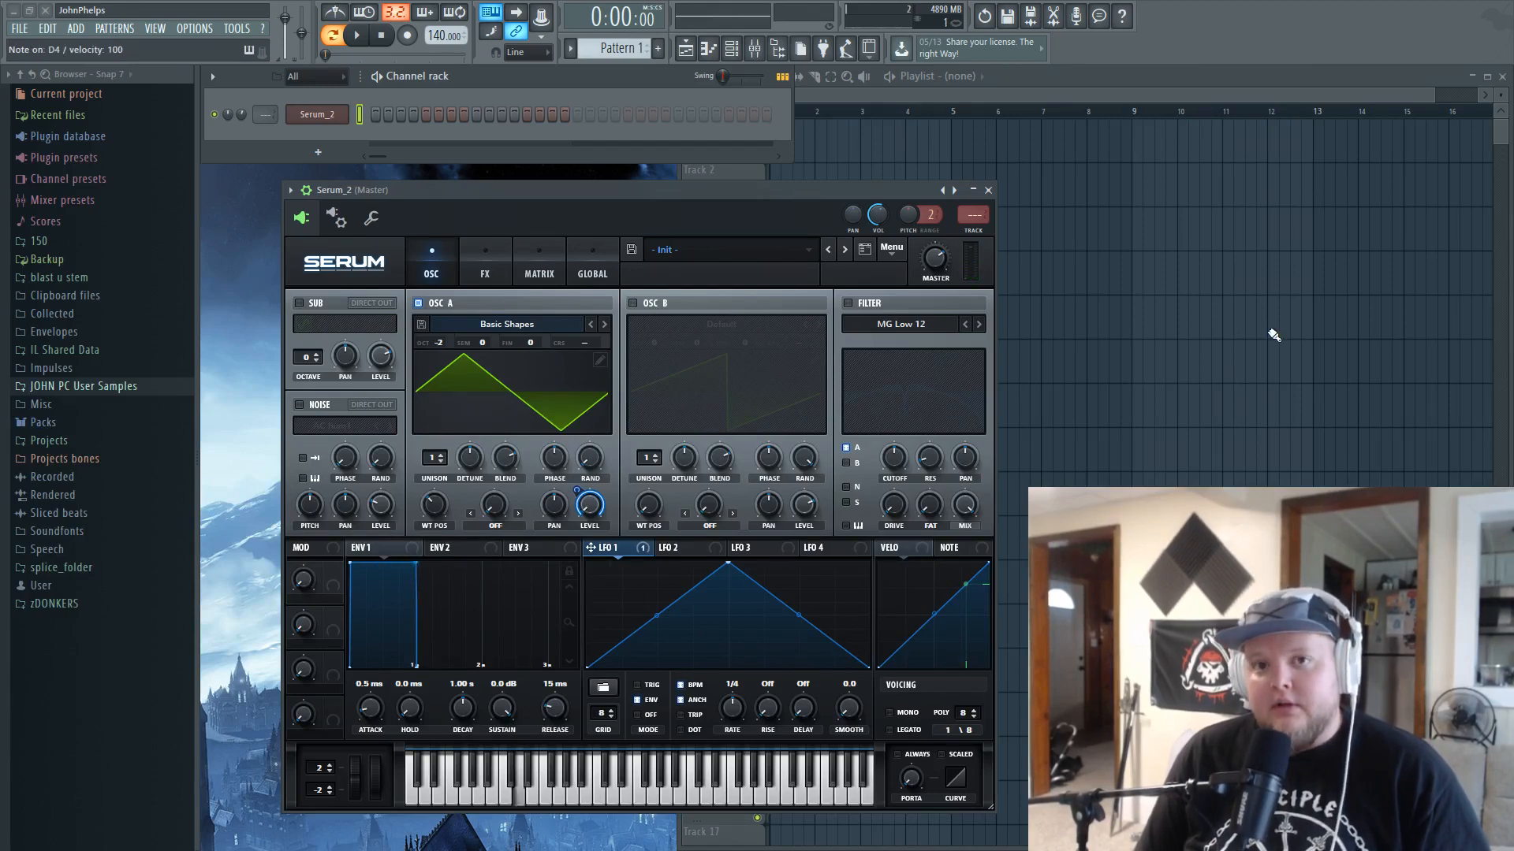
- Raise the end of LFO 1's curve so it stays at full level after the peak, and play D4 notes
double_click(835, 644)
drag(835, 645, 905, 500)
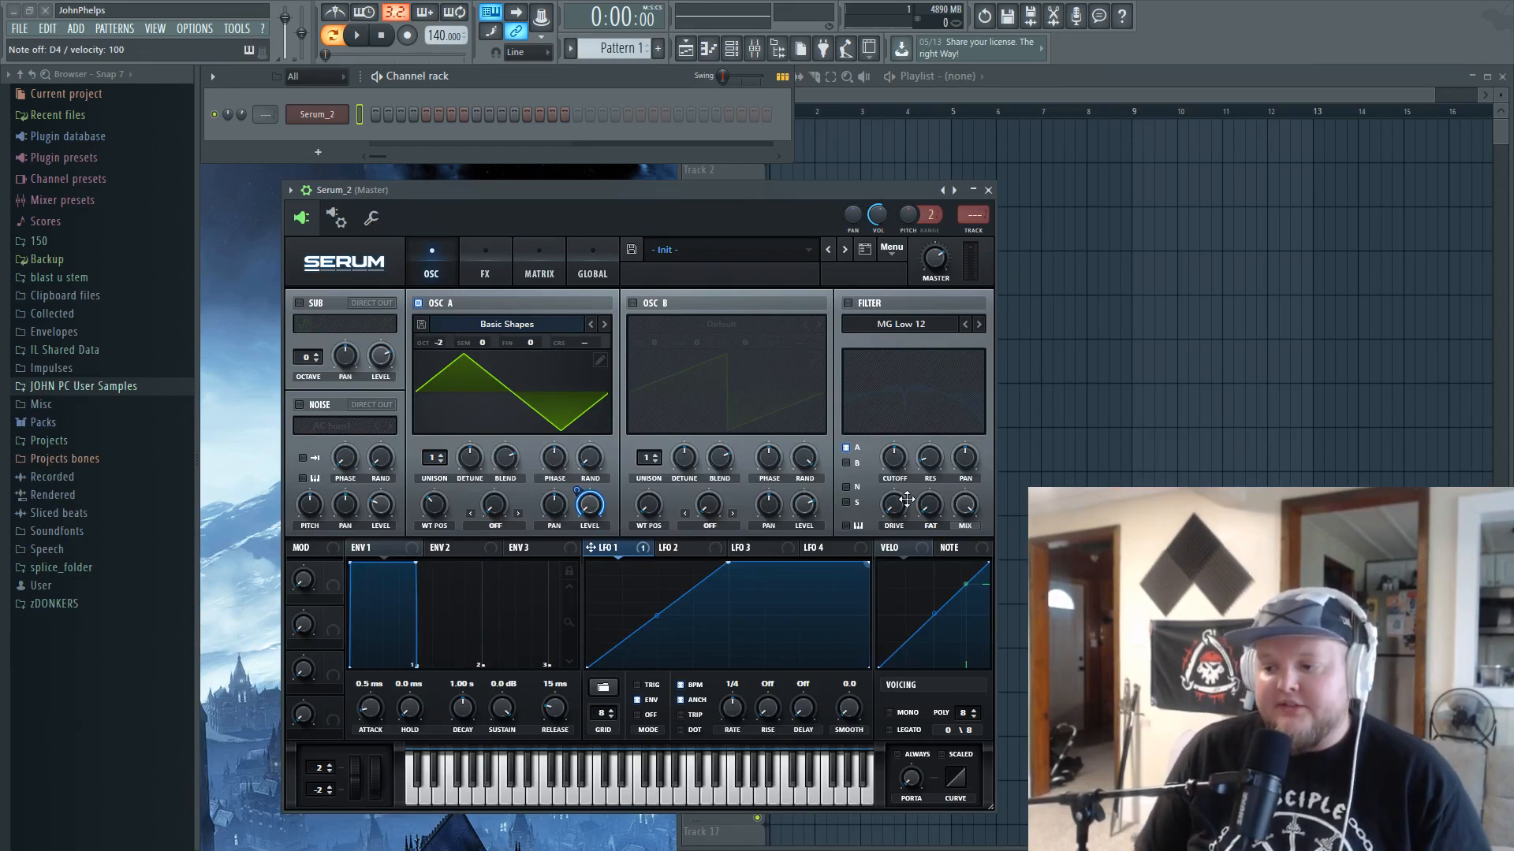
key(x)
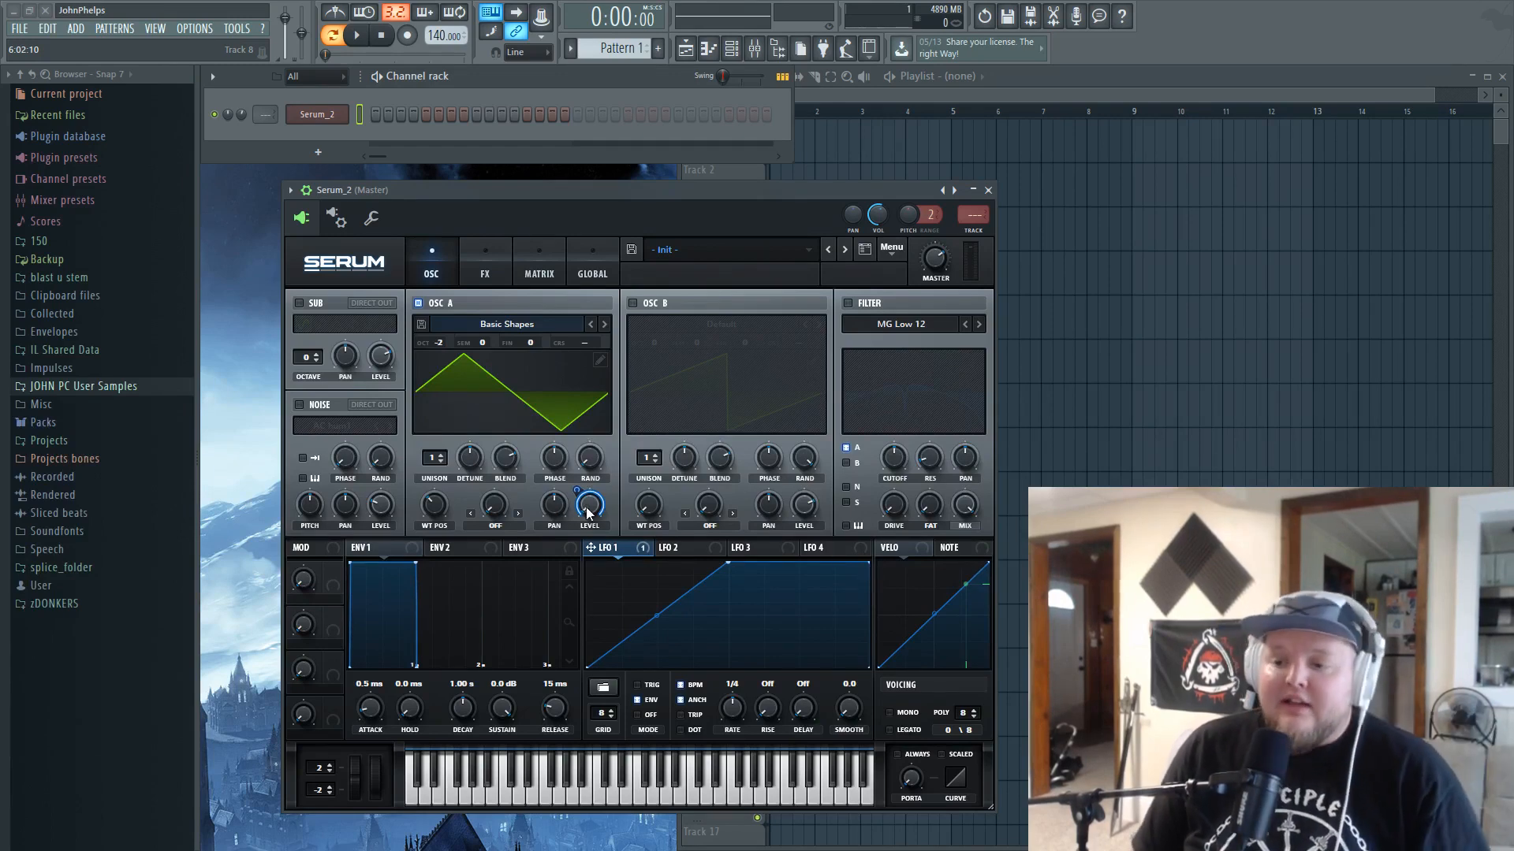
mouse_move(581, 520)
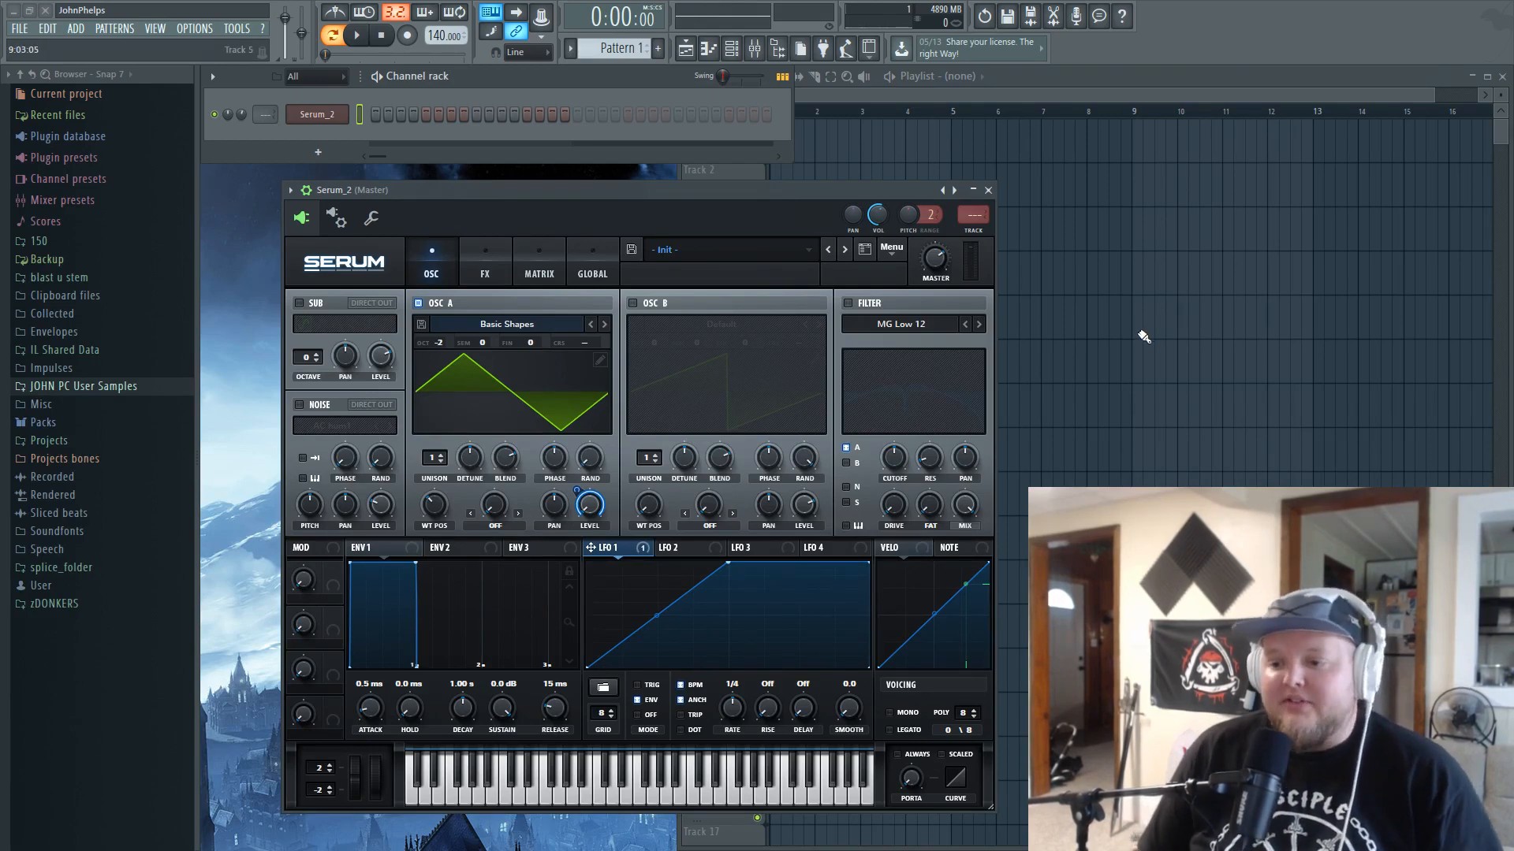
key(x)
key(x)
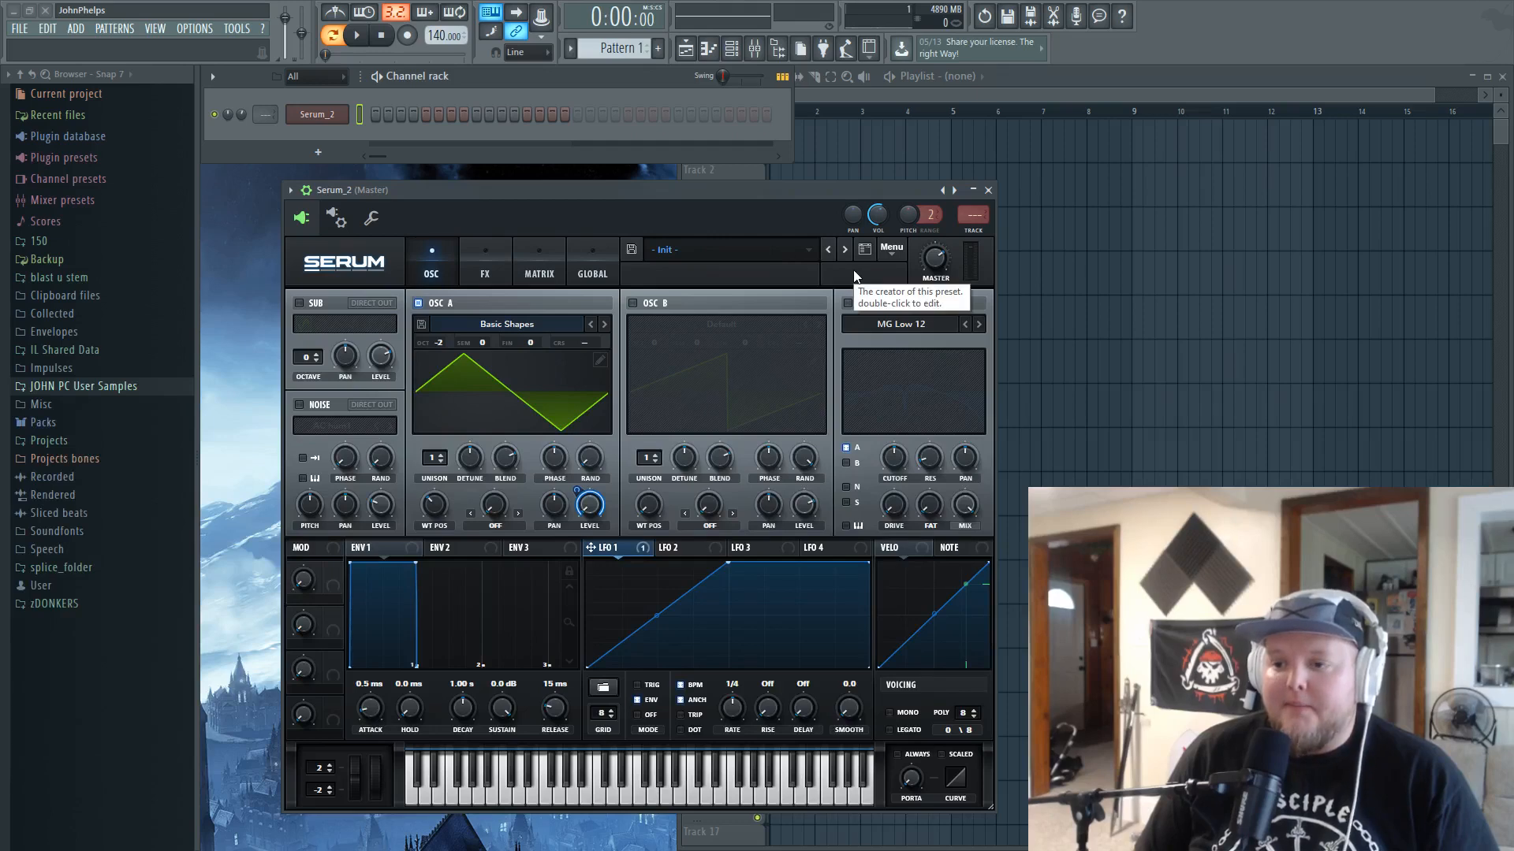
key(x)
key(x)
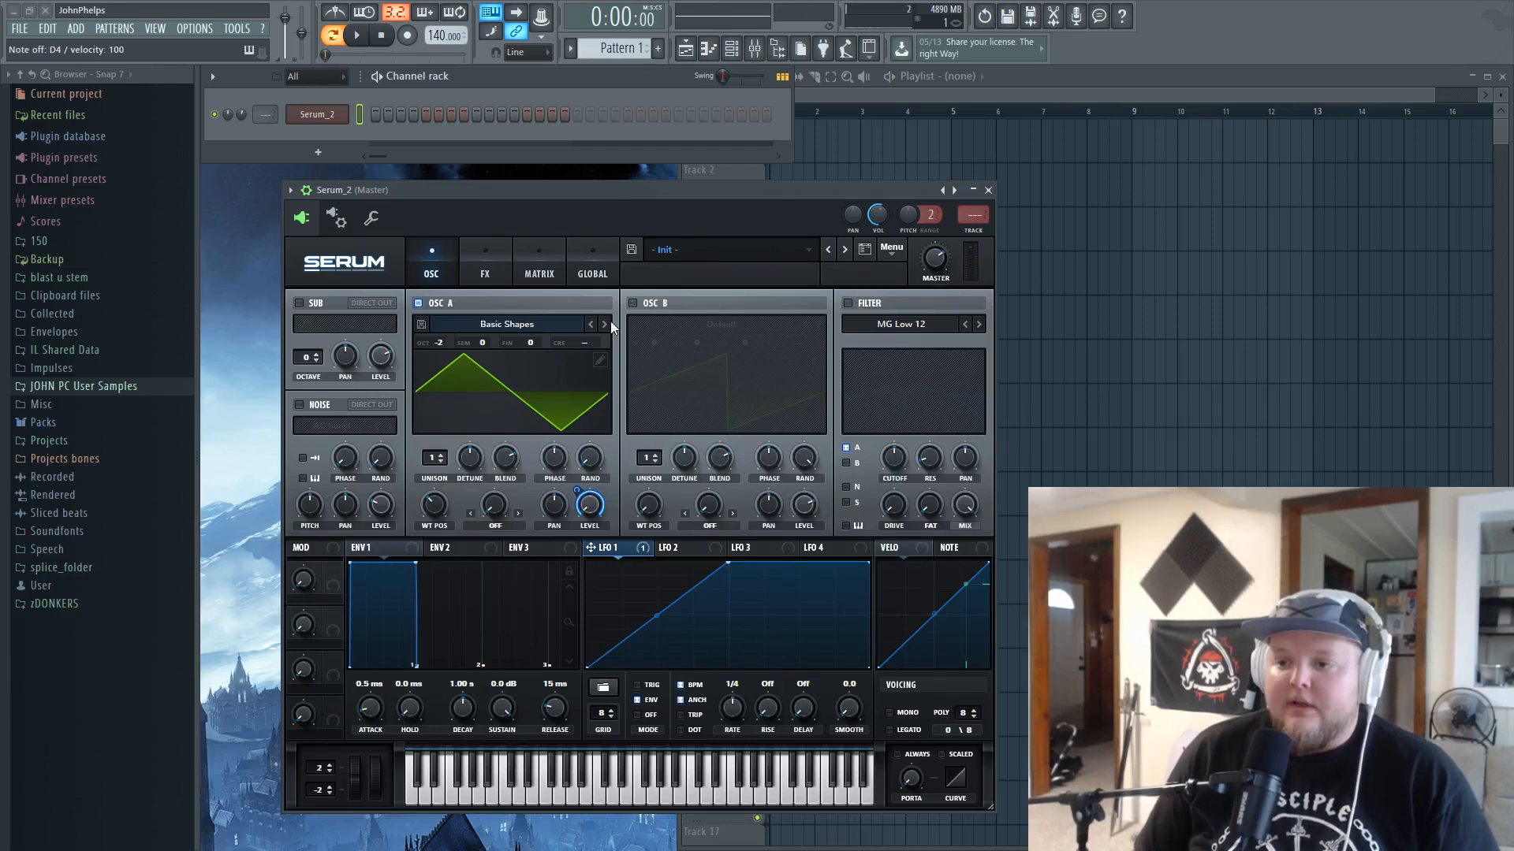
- Step oscillator A through the wavetables following Basic Shapes to BSOD_Square, playing D4 to audition them
click(604, 325)
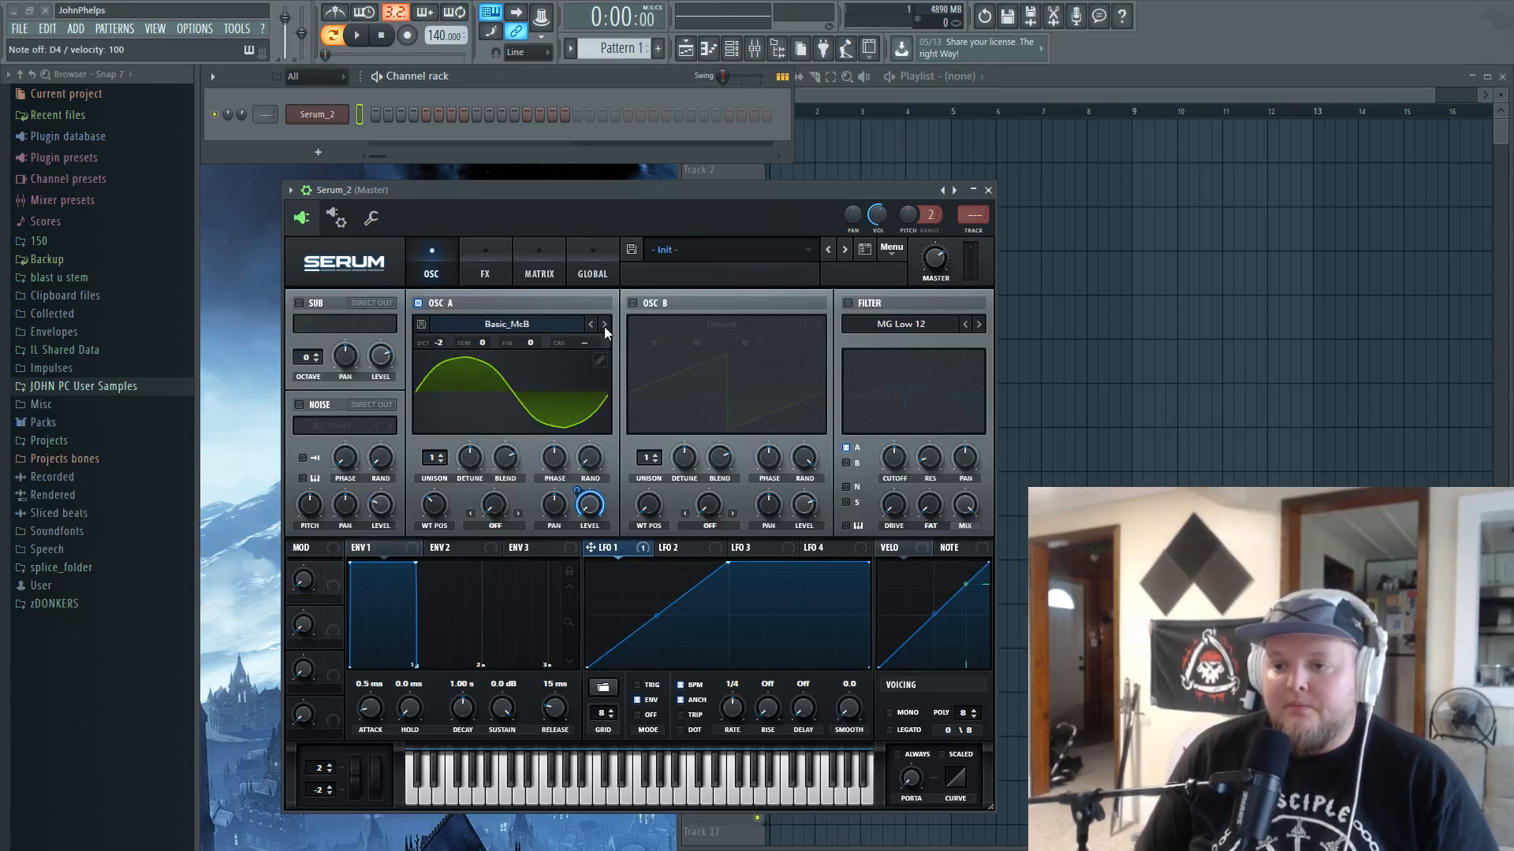
key(x)
click(604, 325)
click(604, 326)
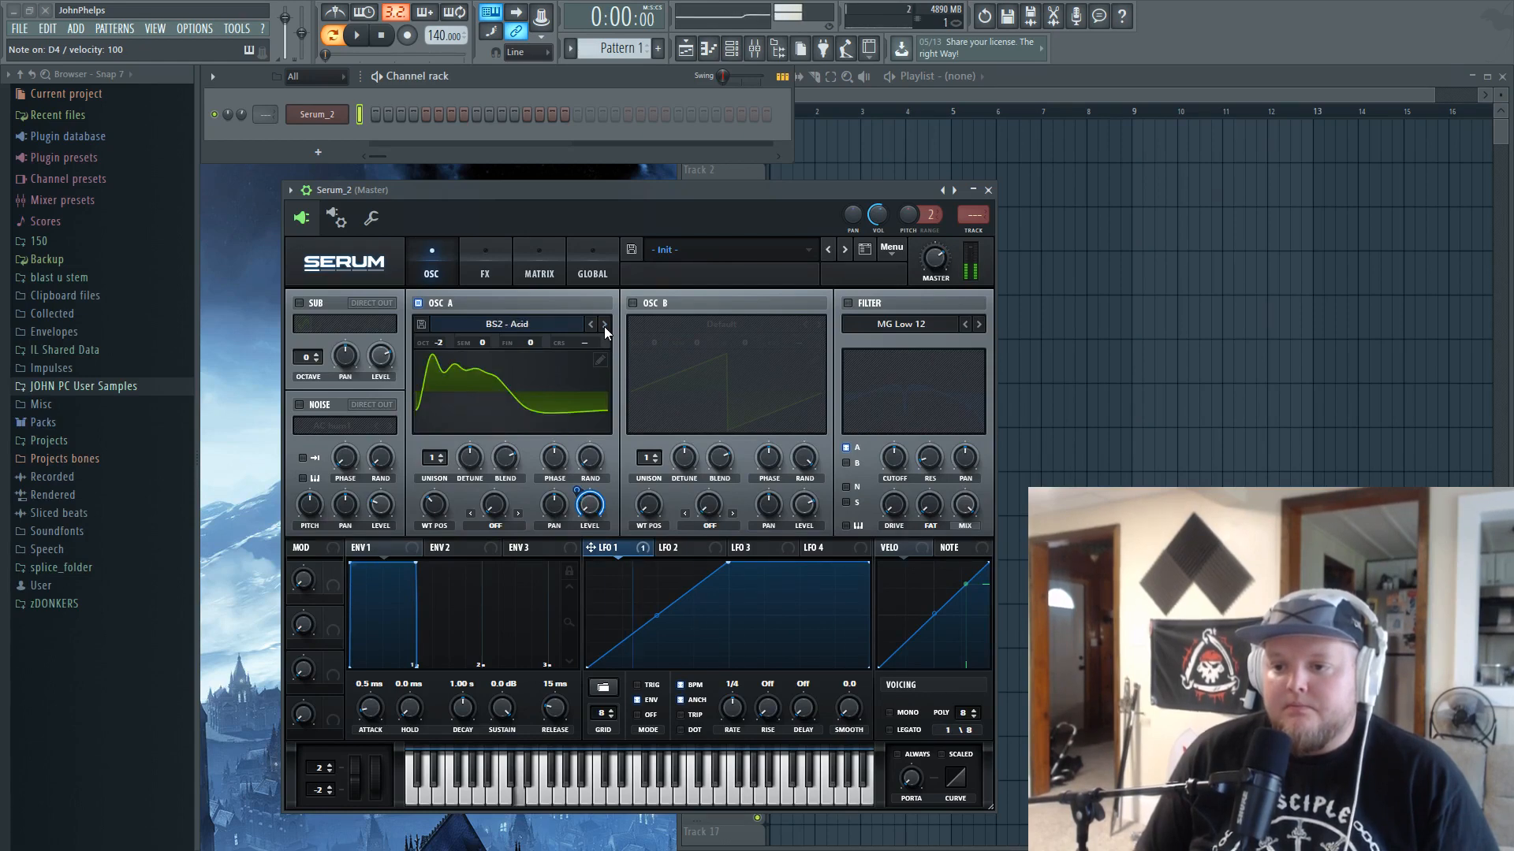
click(604, 325)
click(603, 326)
click(604, 325)
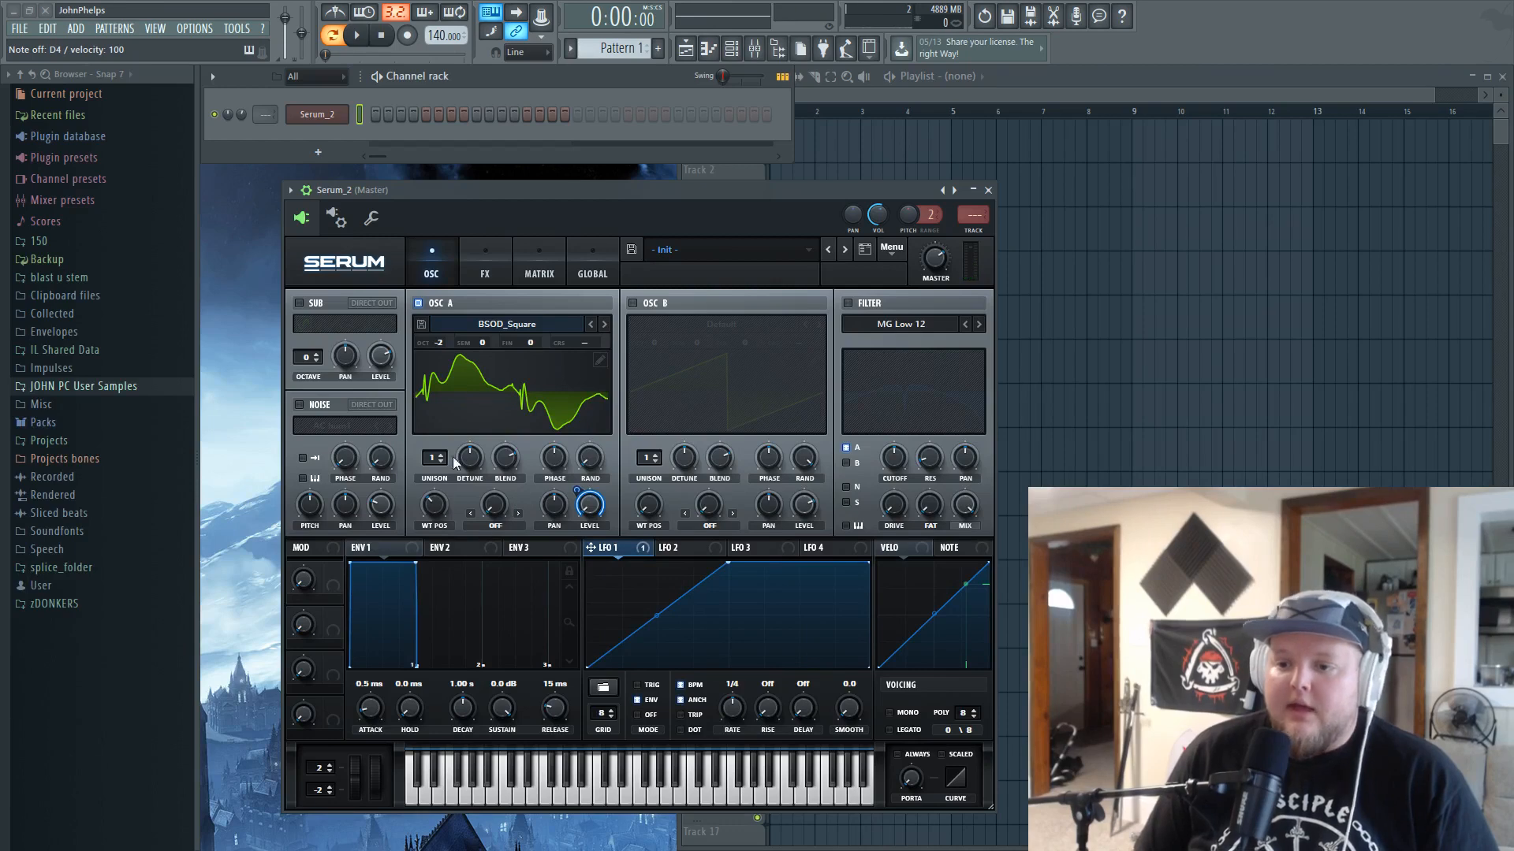
- Show oscillator A's wavetable in 3D and step through the wavetables past AlienSpectral [SN] to Monster 1 [SL]
click(501, 376)
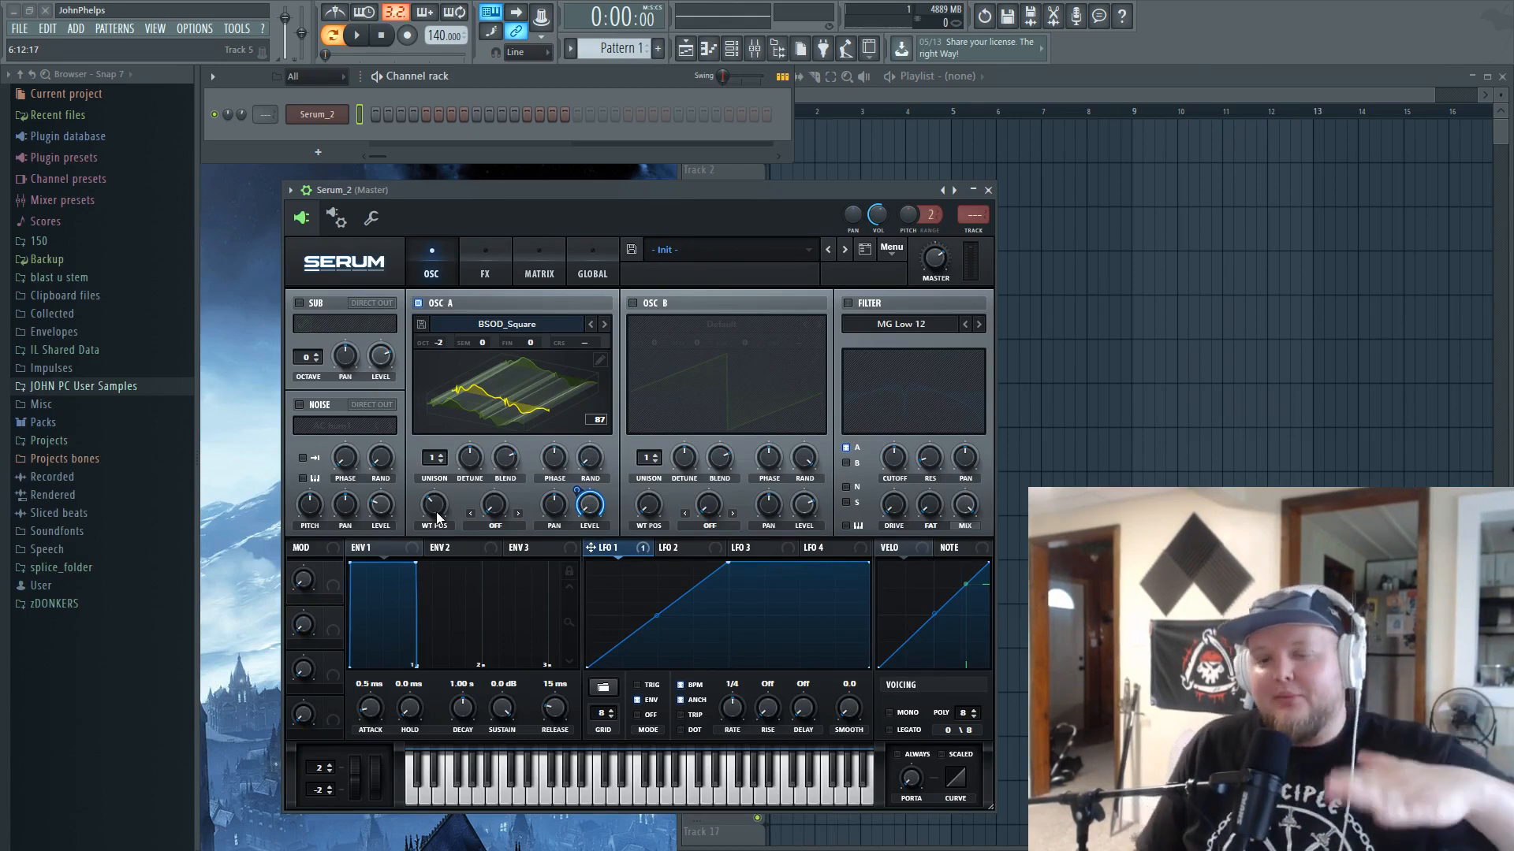
click(594, 324)
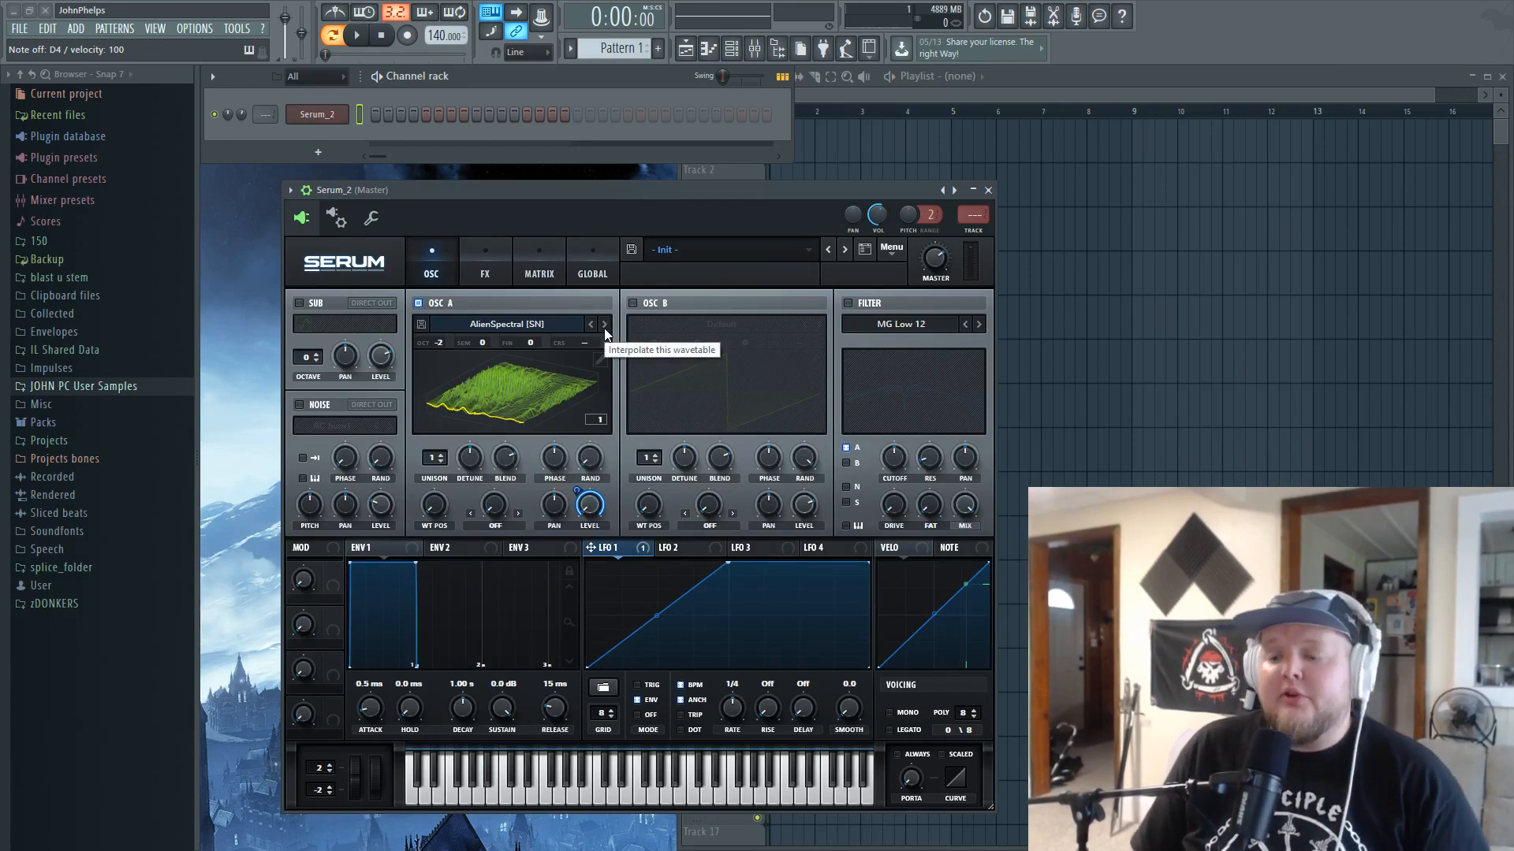
click(604, 324)
click(605, 324)
click(604, 324)
click(604, 324)
click(605, 324)
click(605, 324)
click(605, 324)
click(604, 324)
- Sweep oscillator A's wavetable position through Monster 1 [SL], going up to frame 213 and back down
drag(436, 509, 470, 500)
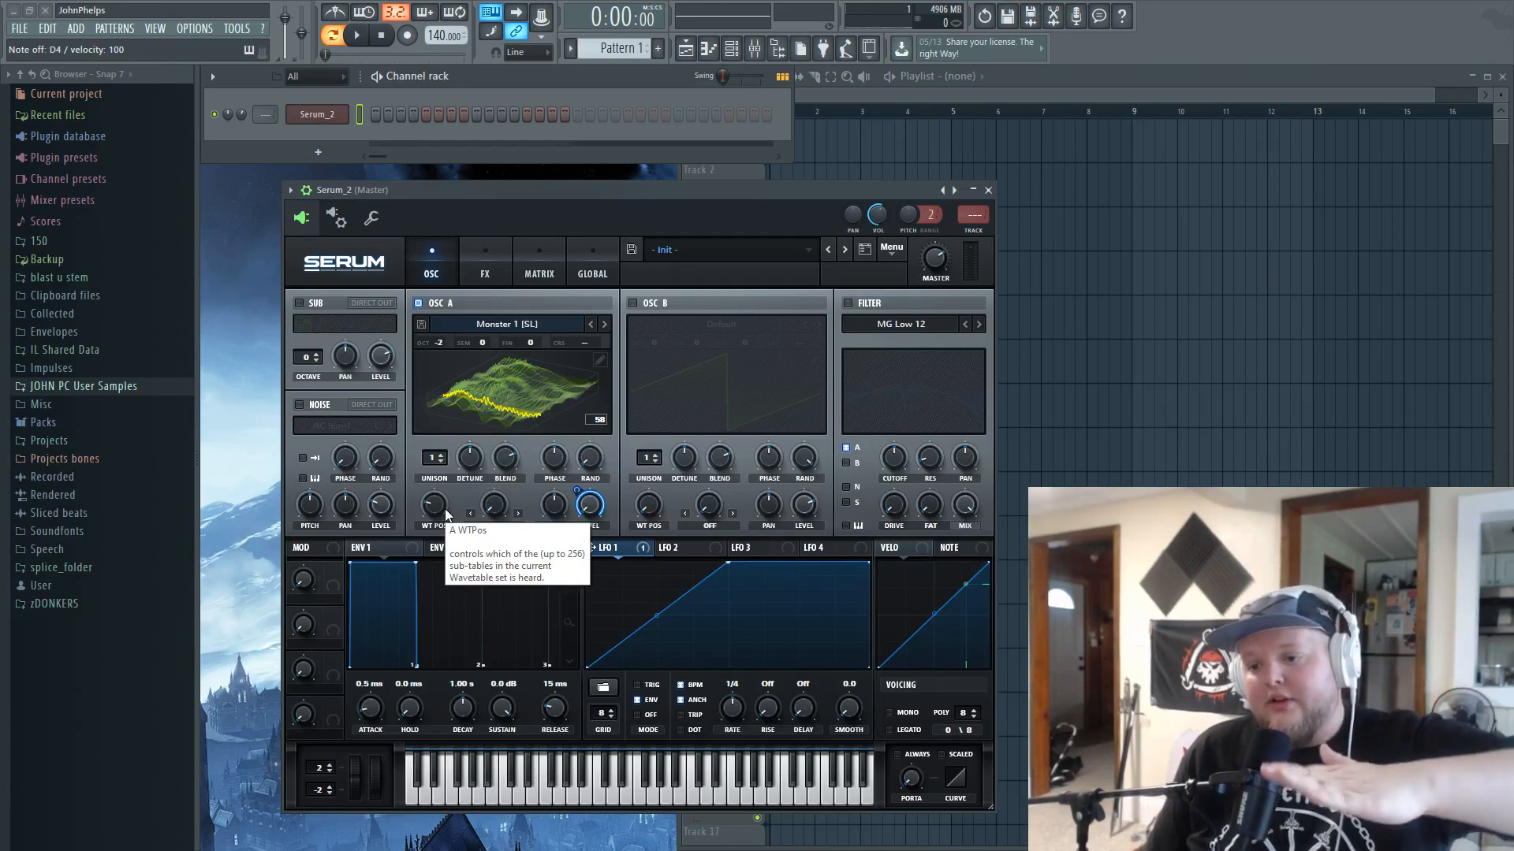
drag(443, 510, 461, 420)
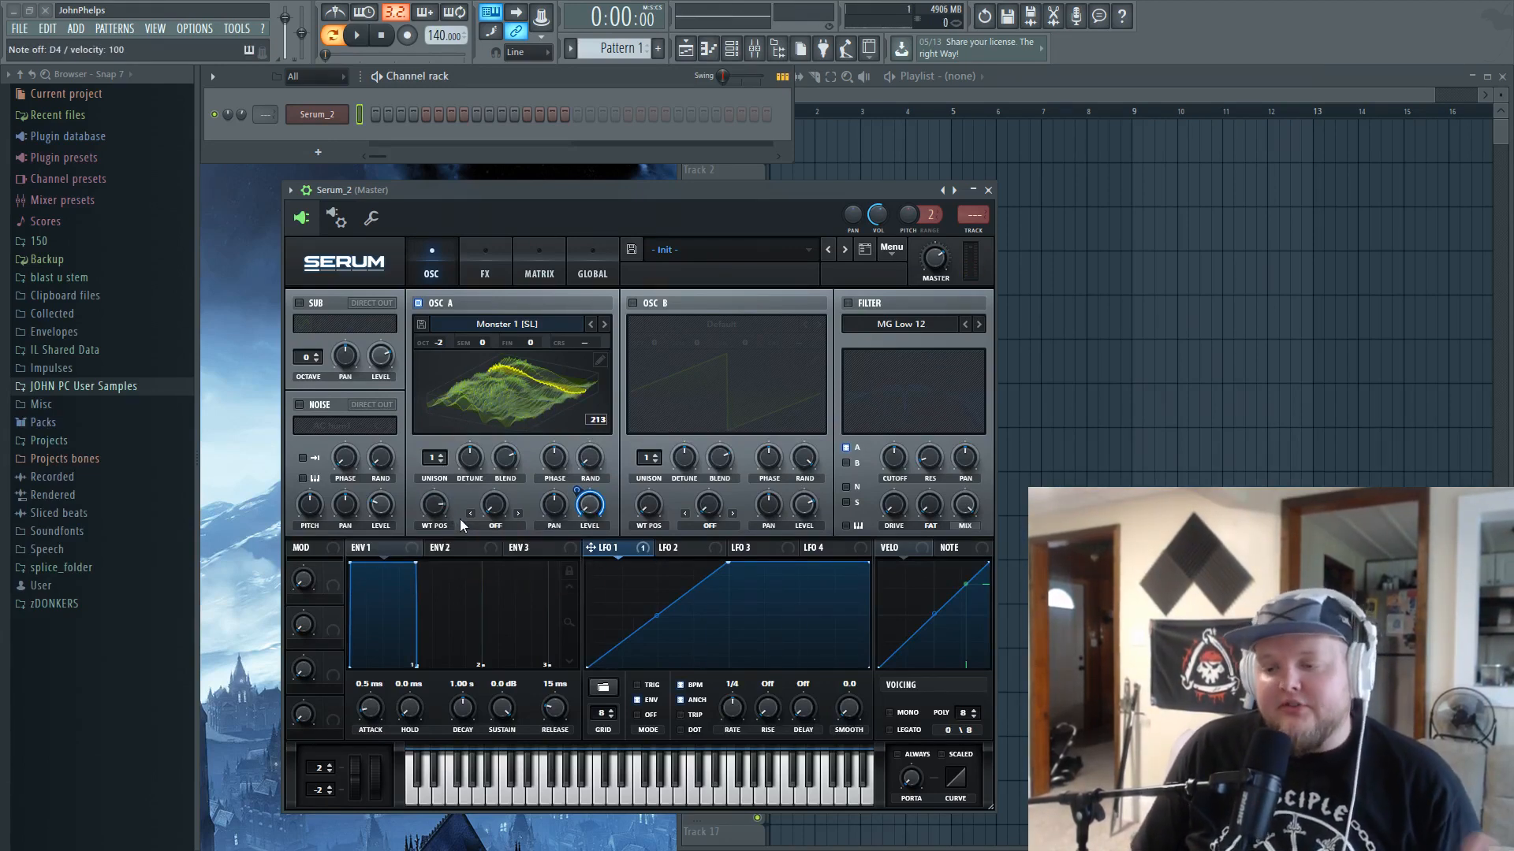
drag(435, 502, 458, 636)
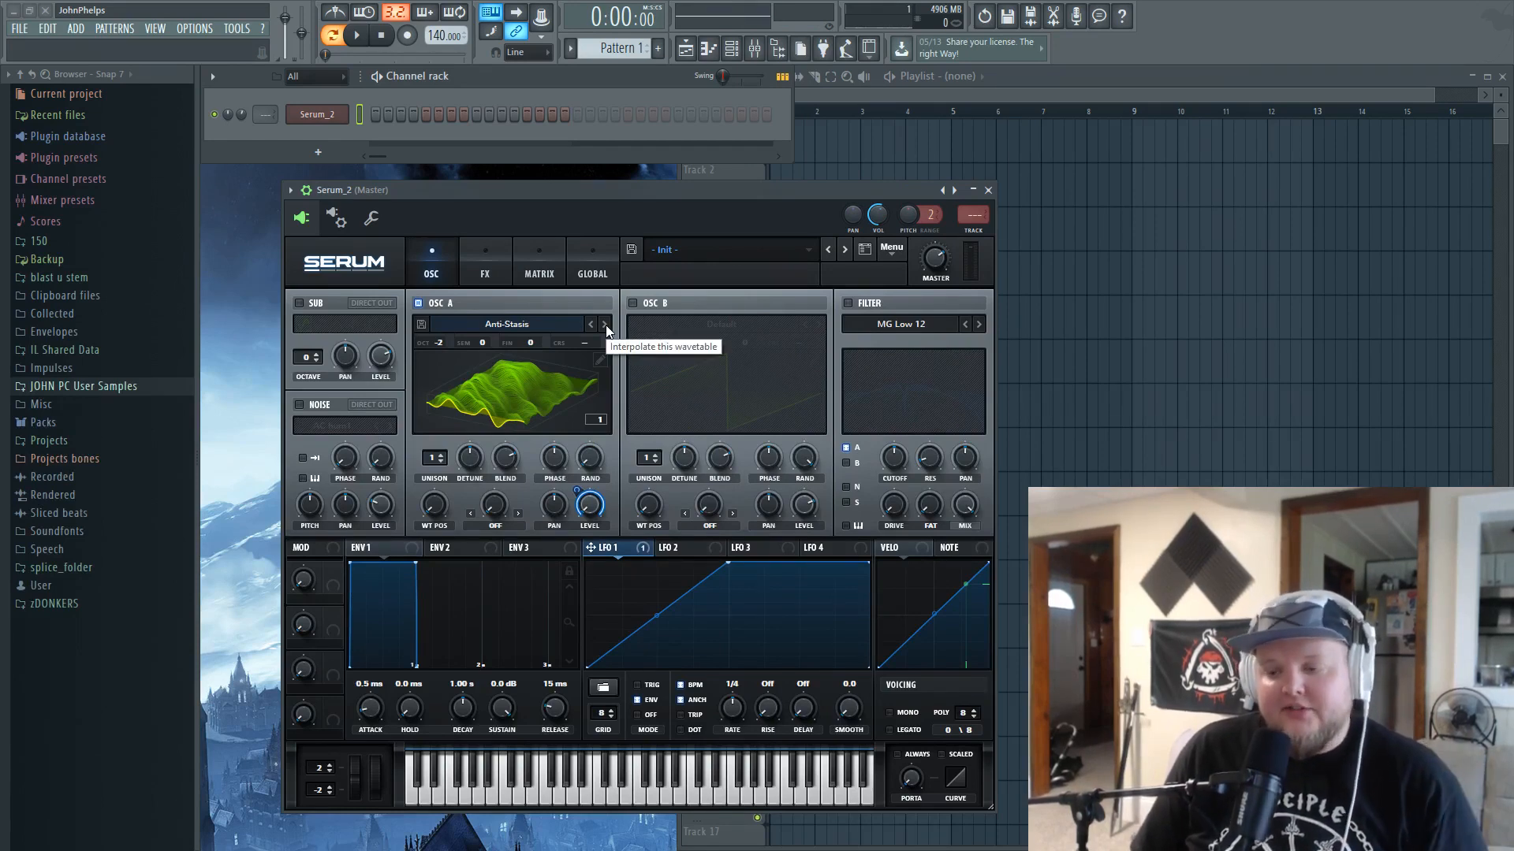
- Load the CrushWub wavetable in oscillator A and set its wavetable position to 128
click(606, 324)
click(605, 325)
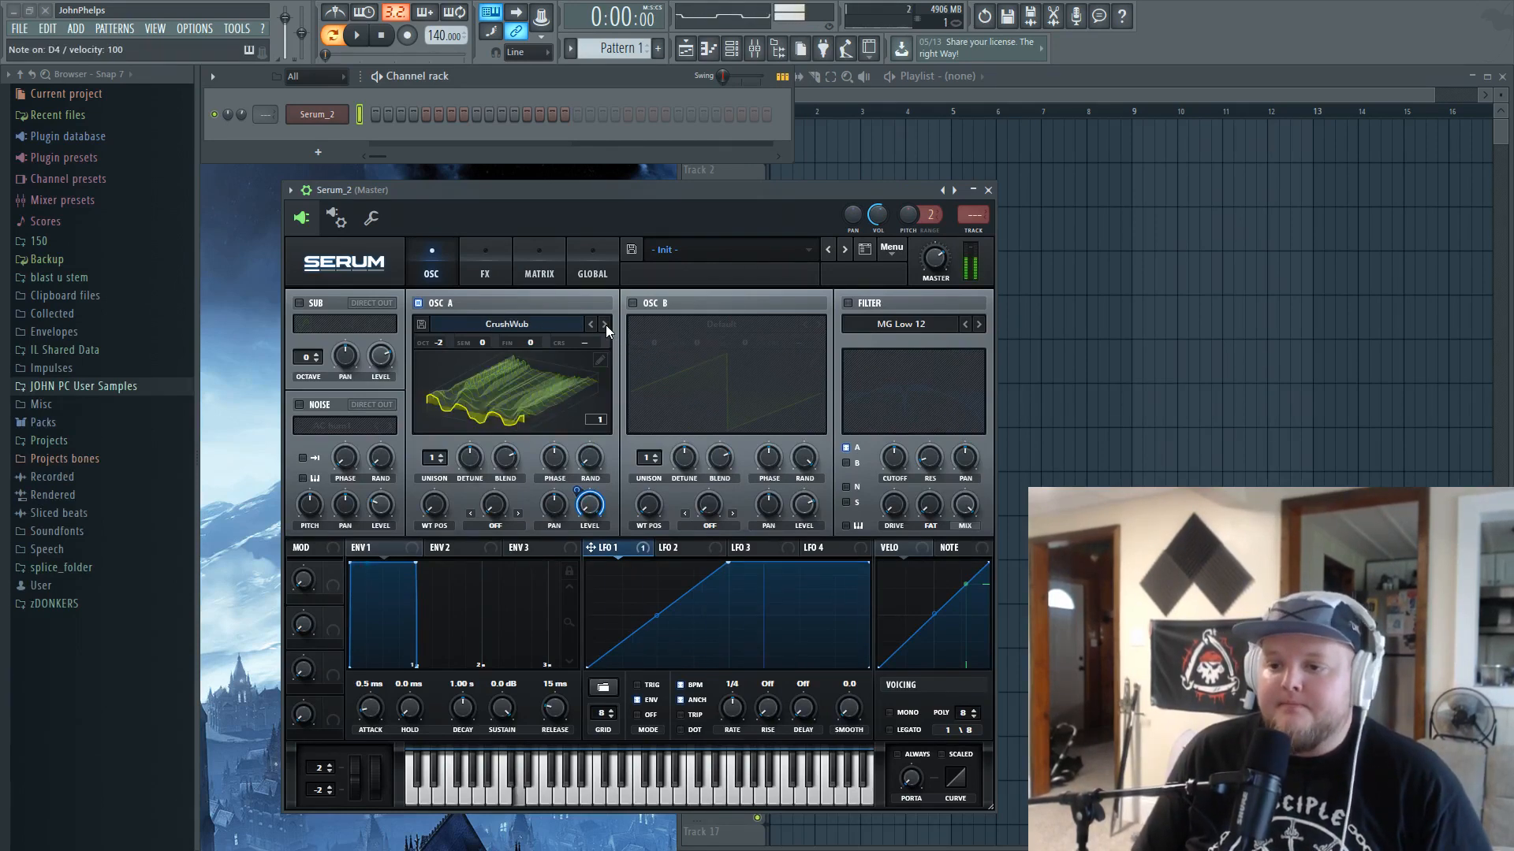
click(605, 325)
click(593, 325)
drag(429, 526, 465, 477)
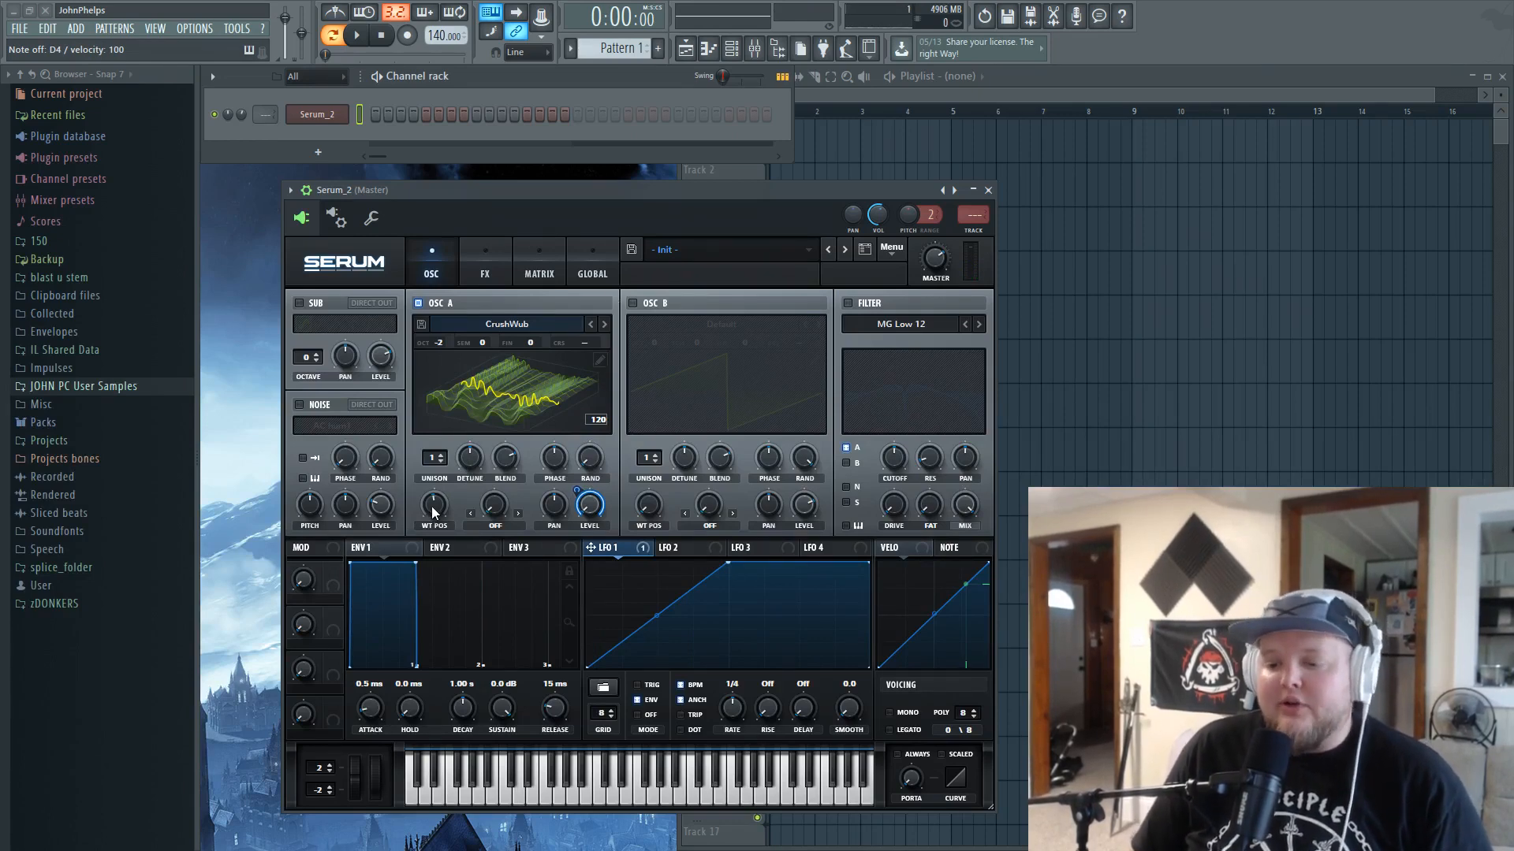
drag(432, 512, 464, 538)
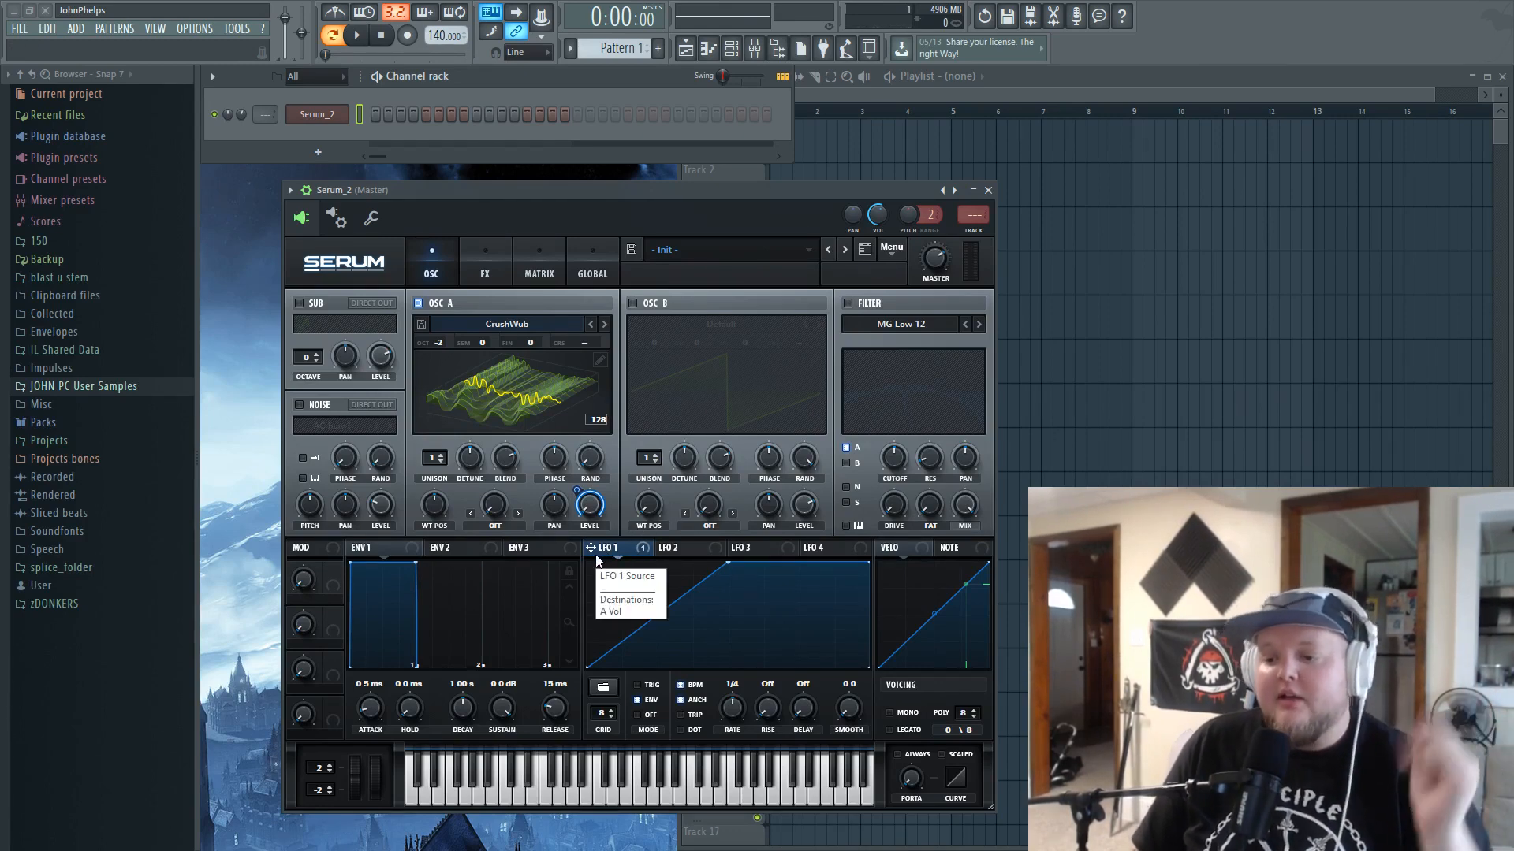
- Assign LFO 1 to oscillator A's wavetable position with an amount of 17, and play E4 notes
drag(423, 521, 421, 488)
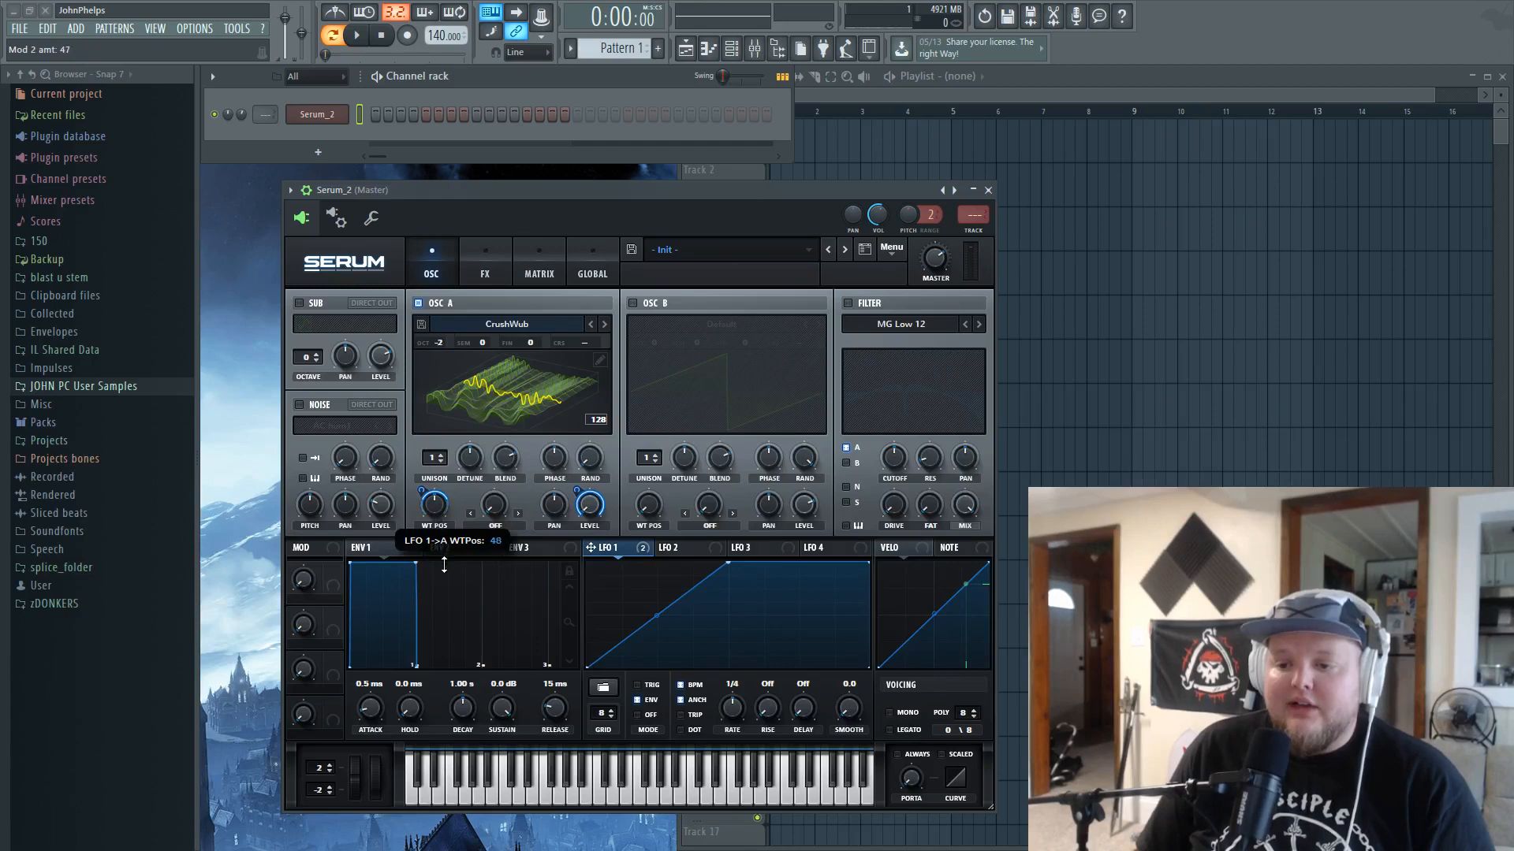
drag(444, 583, 447, 568)
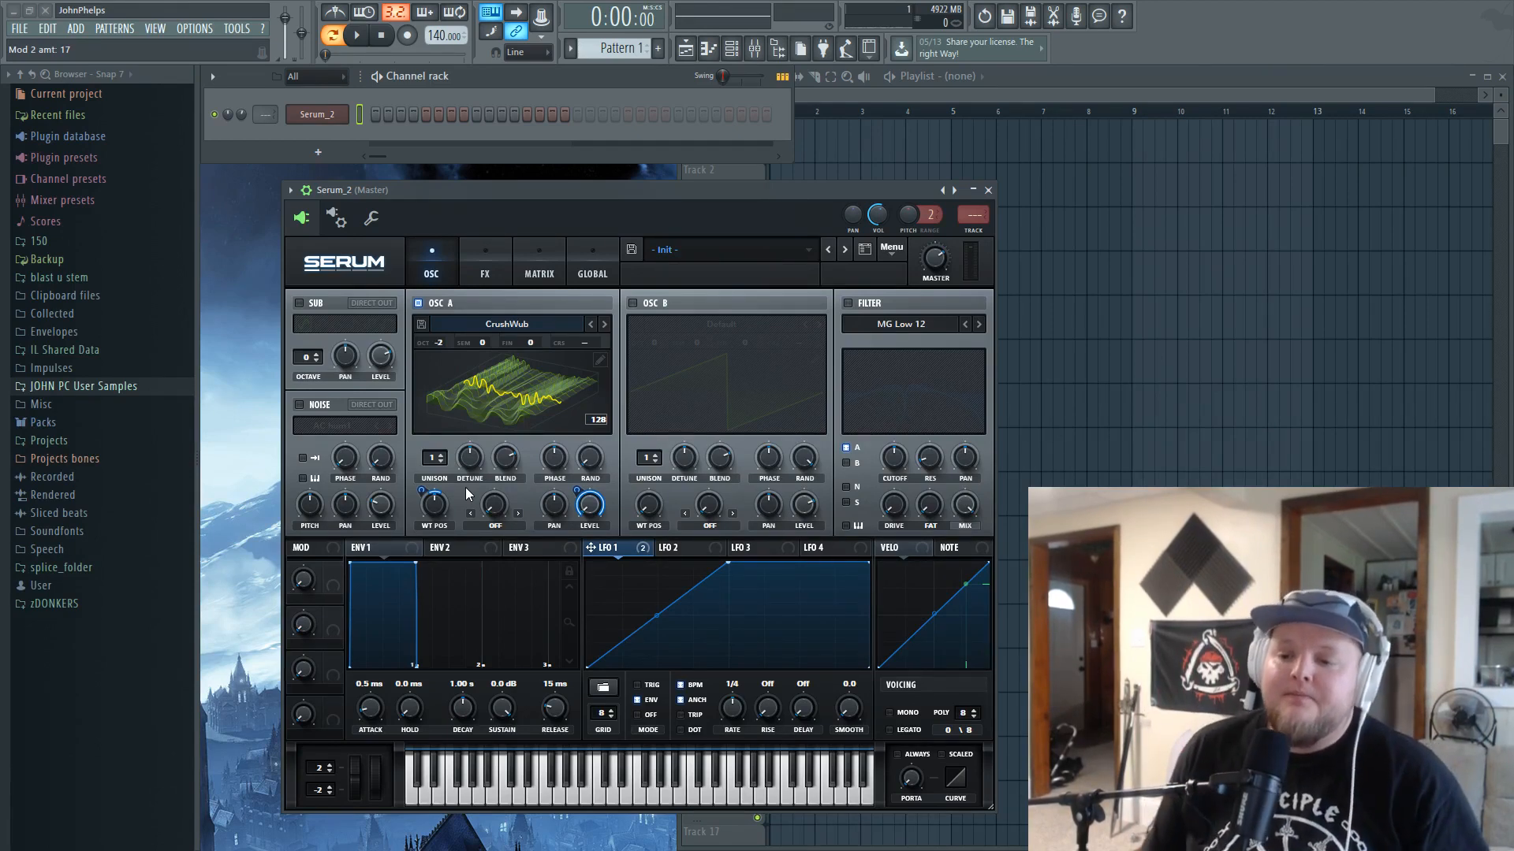
key(c)
key(c)
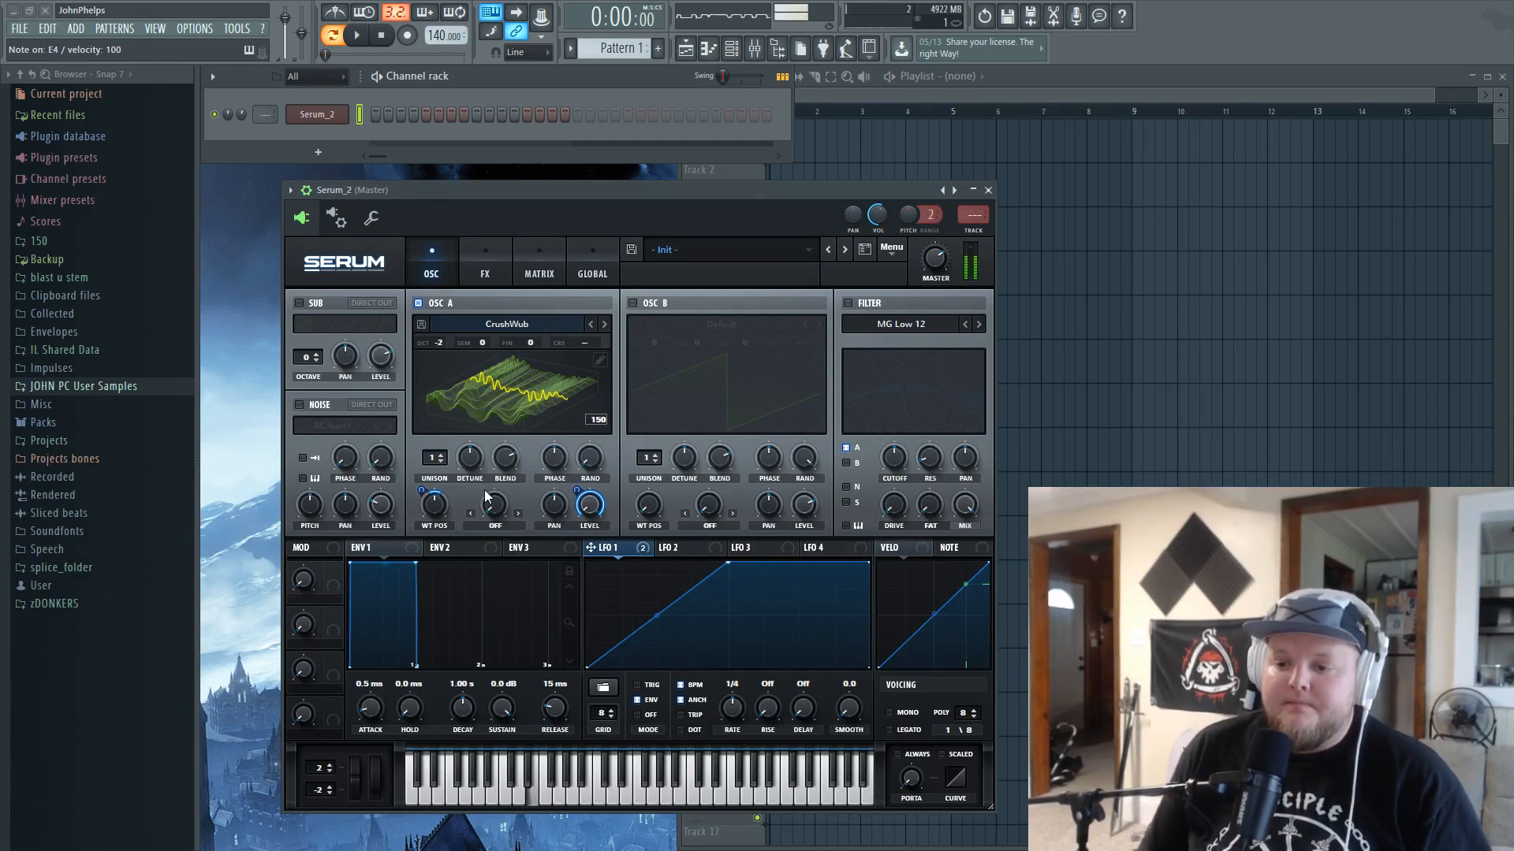
- Bypass LFO 1's modulation of oscillator A's wavetable position to compare the sound, and re-enable it
right_click(435, 497)
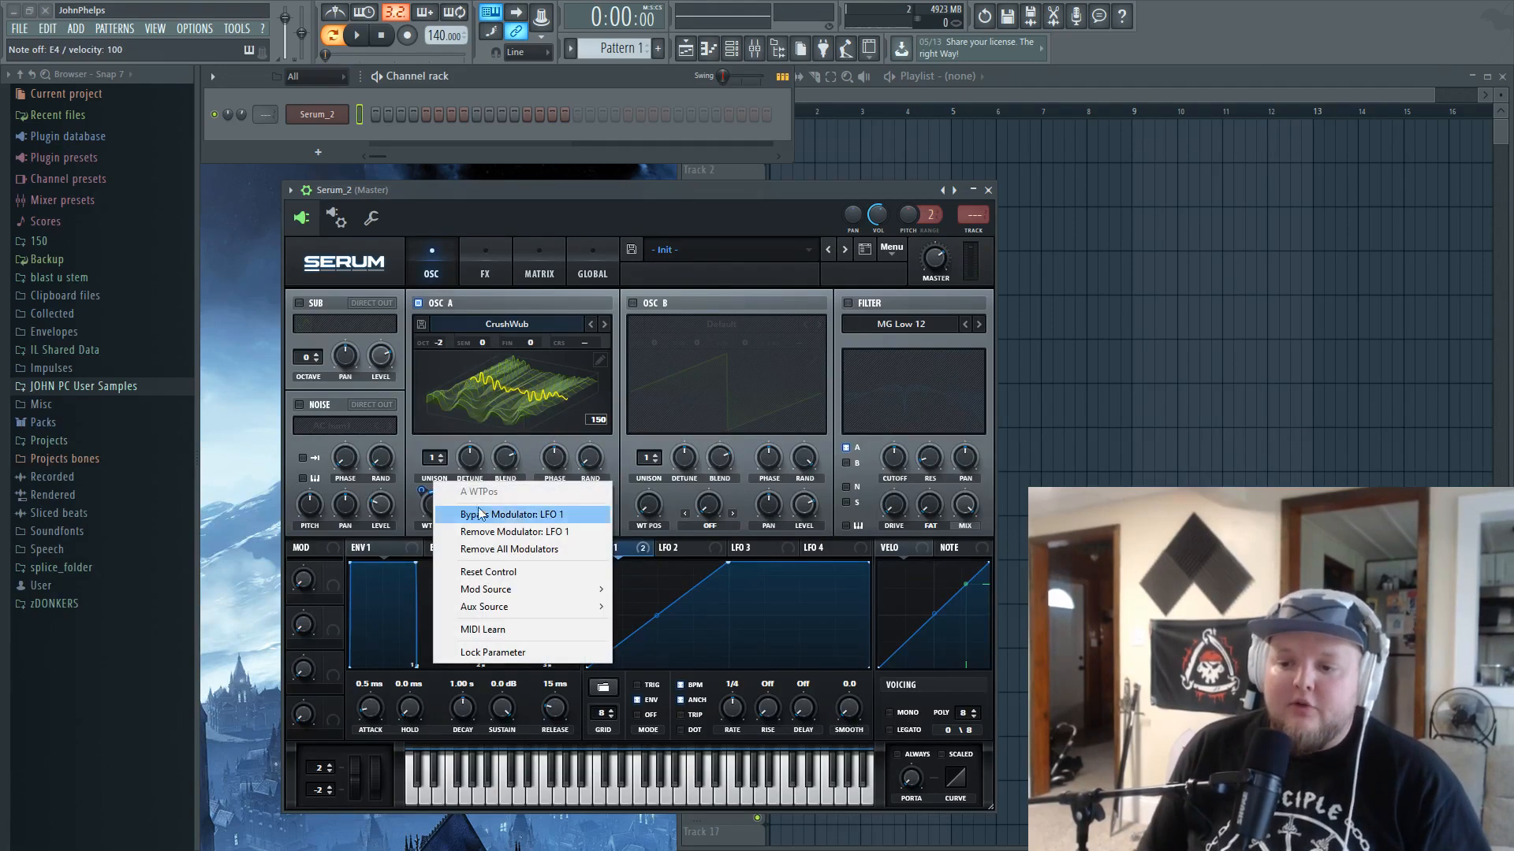
click(546, 516)
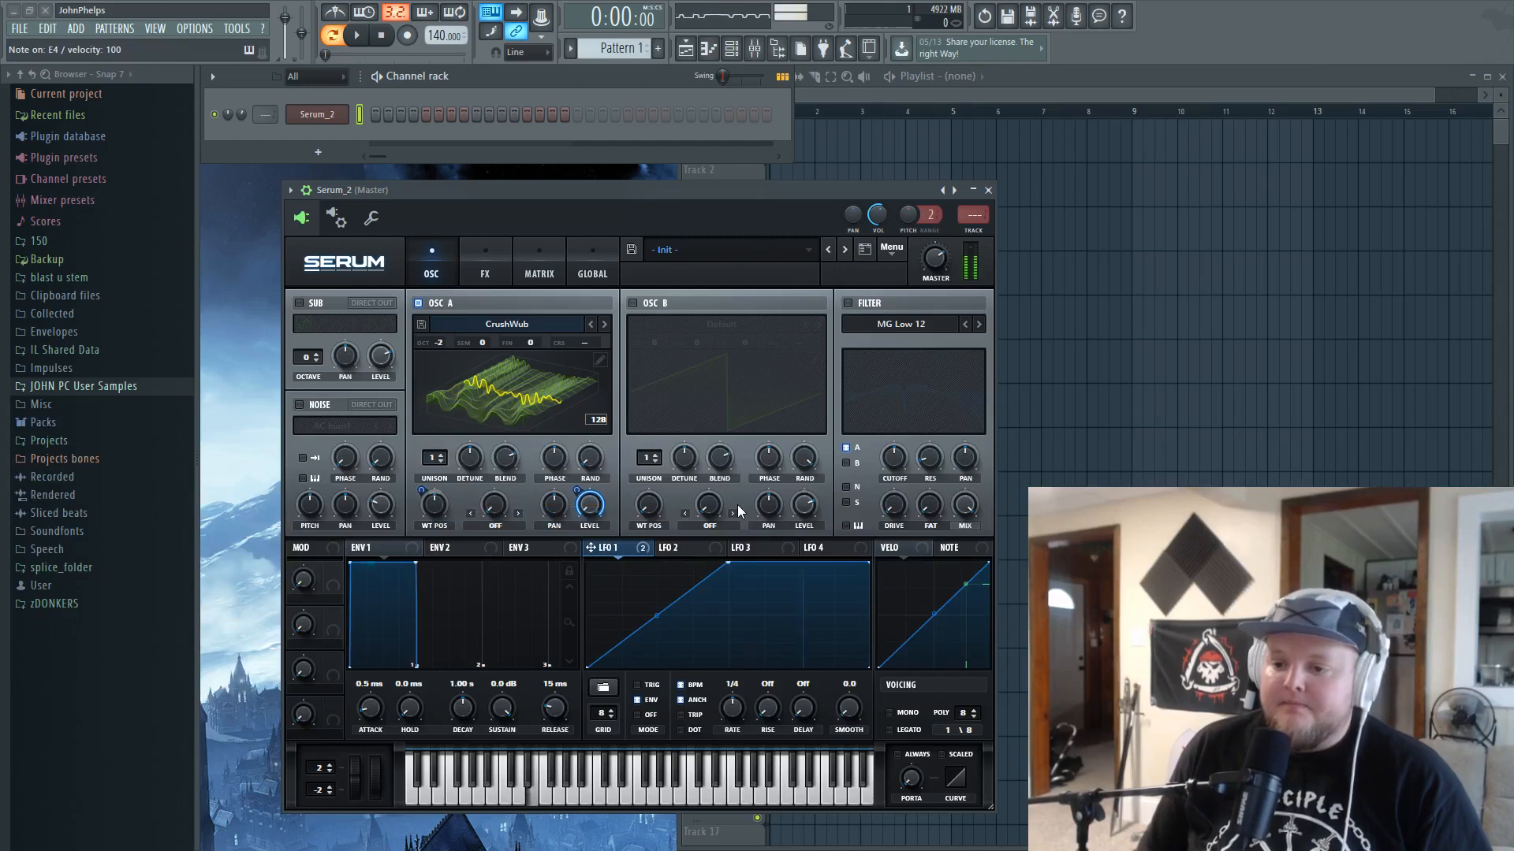
right_click(437, 514)
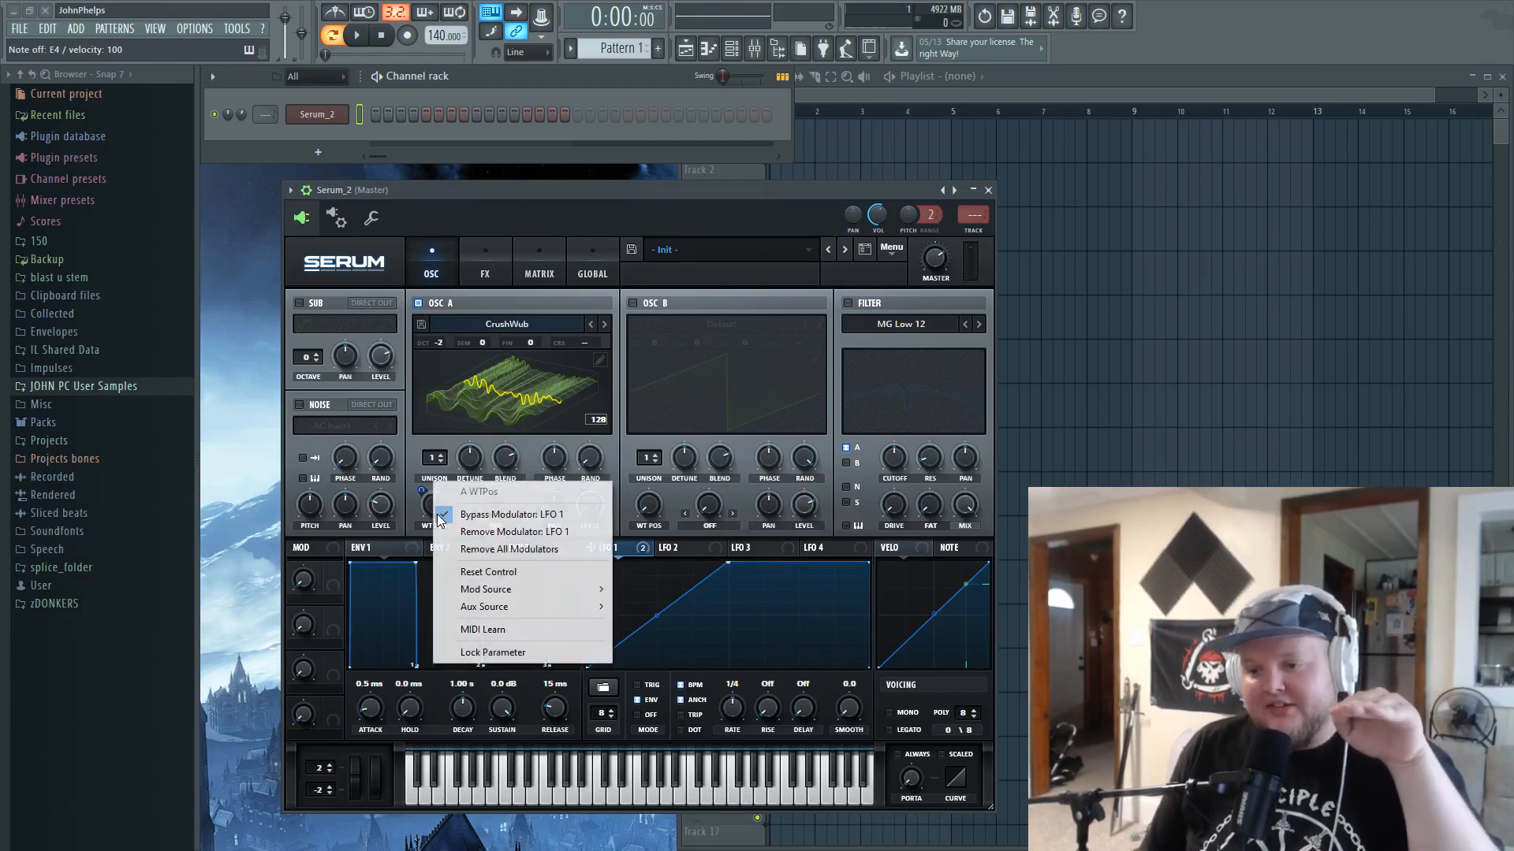
click(484, 517)
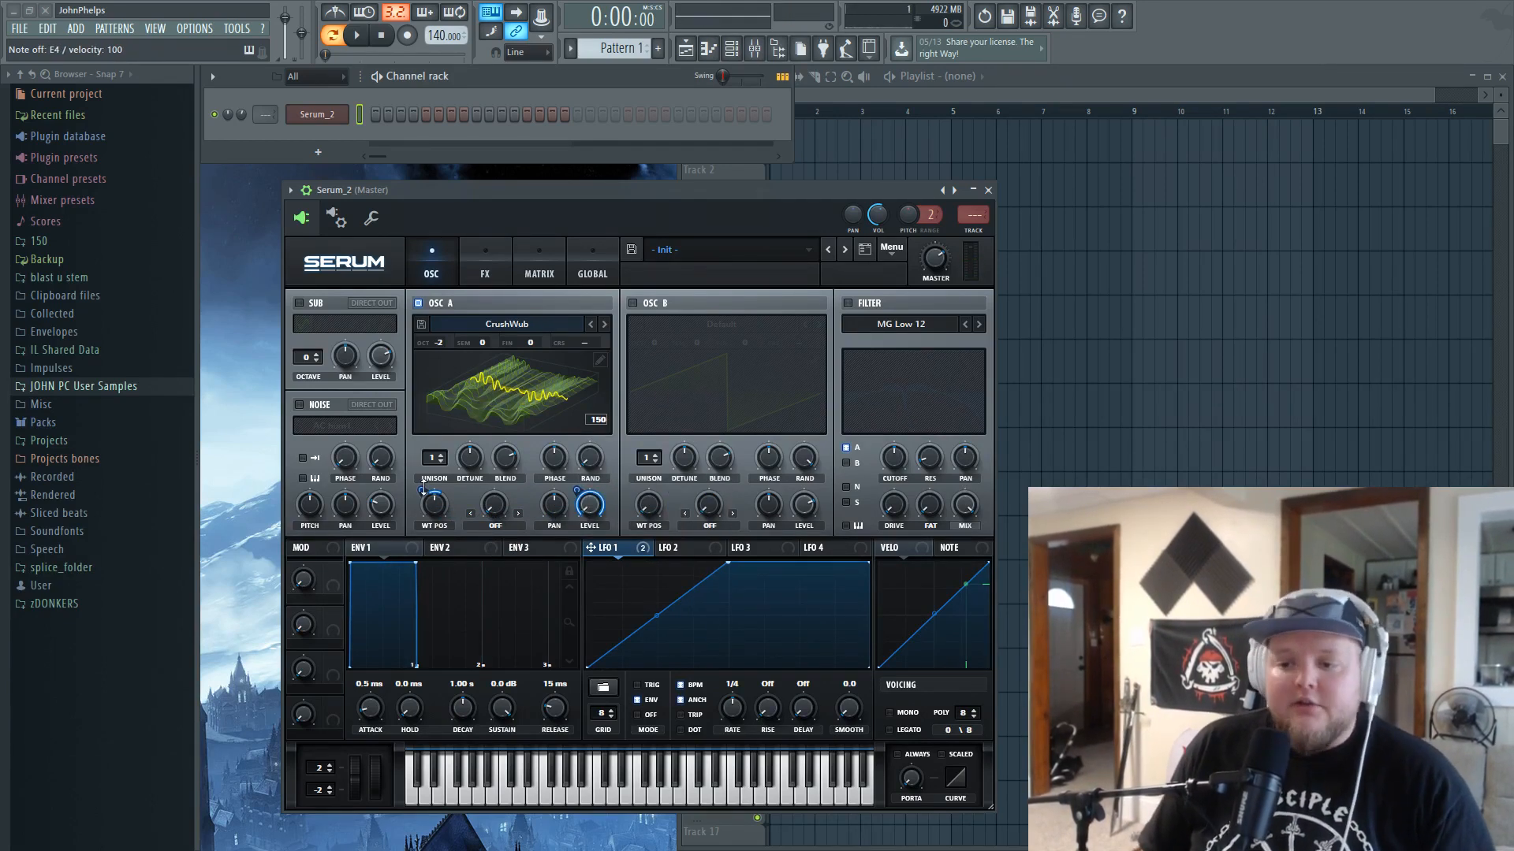
- Toggle the direction type of LFO 1's modulation on oscillator A's wavetable position, and set the position to 131
drag(439, 510, 437, 541)
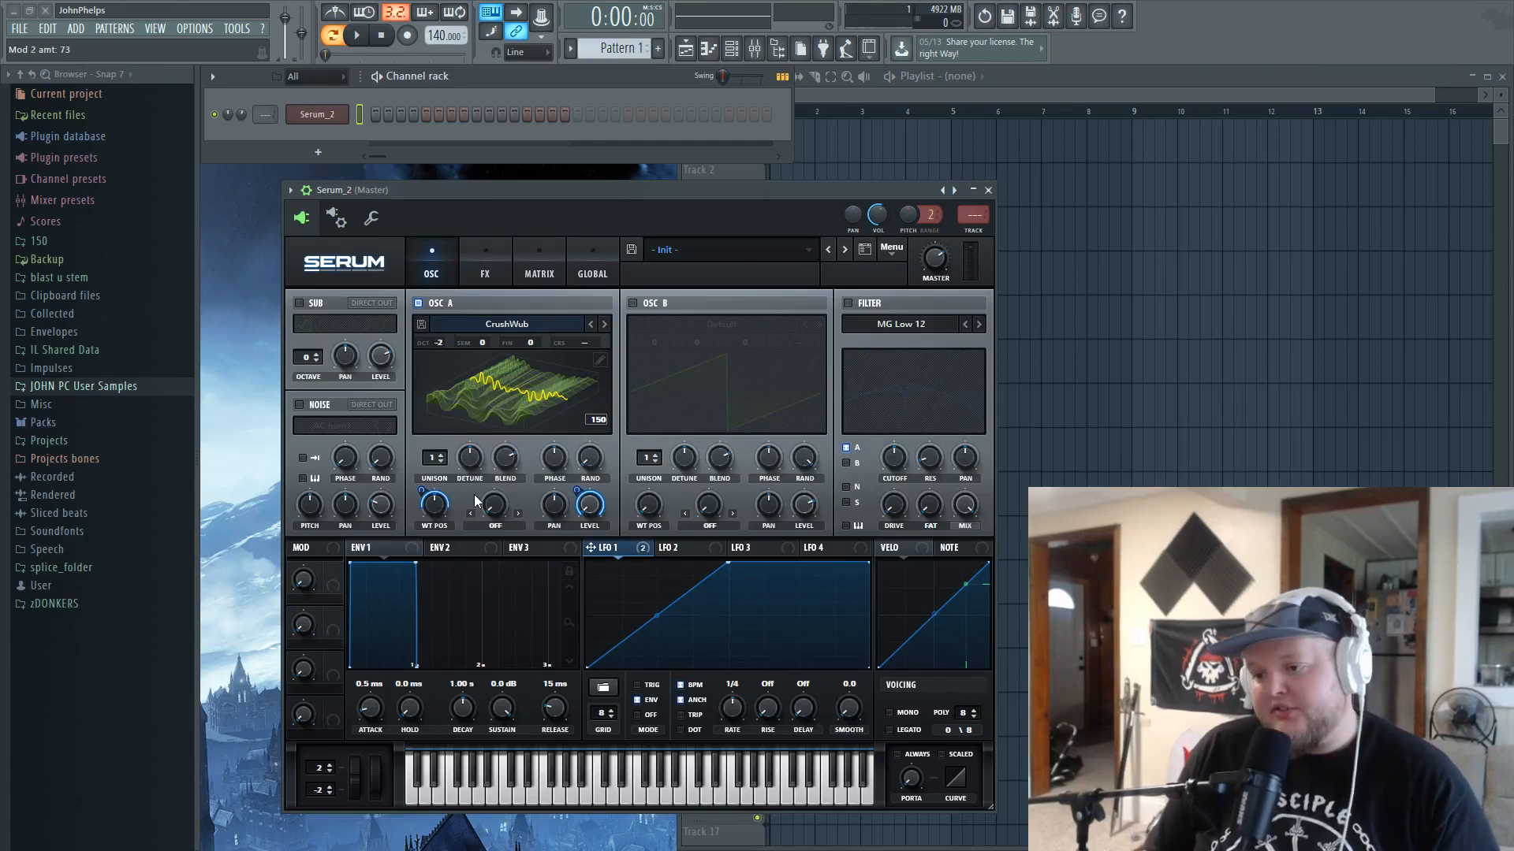
drag(579, 493, 588, 544)
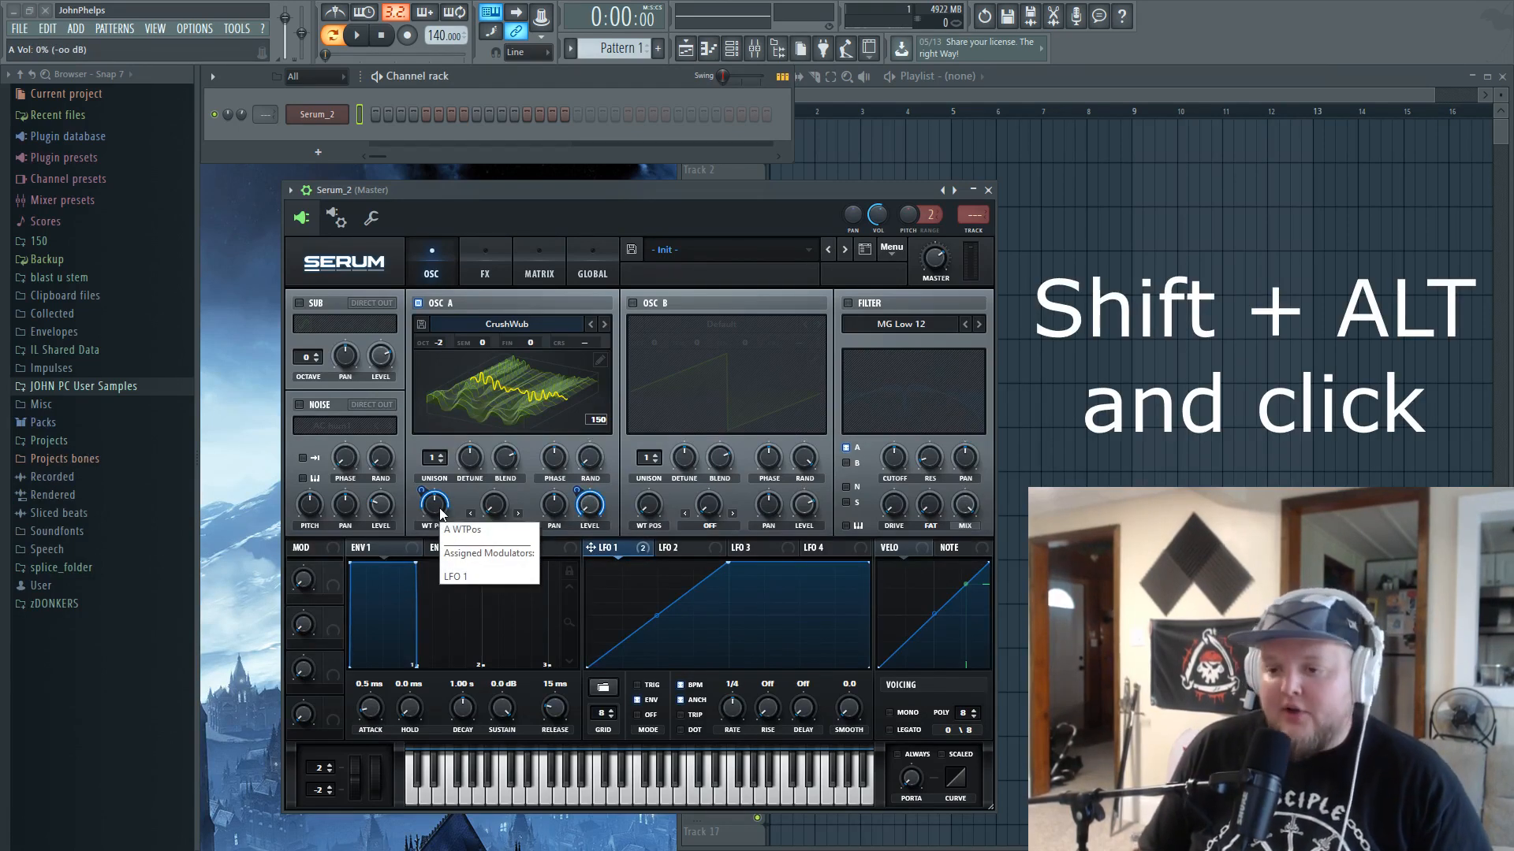
alt+shift+click(441, 514)
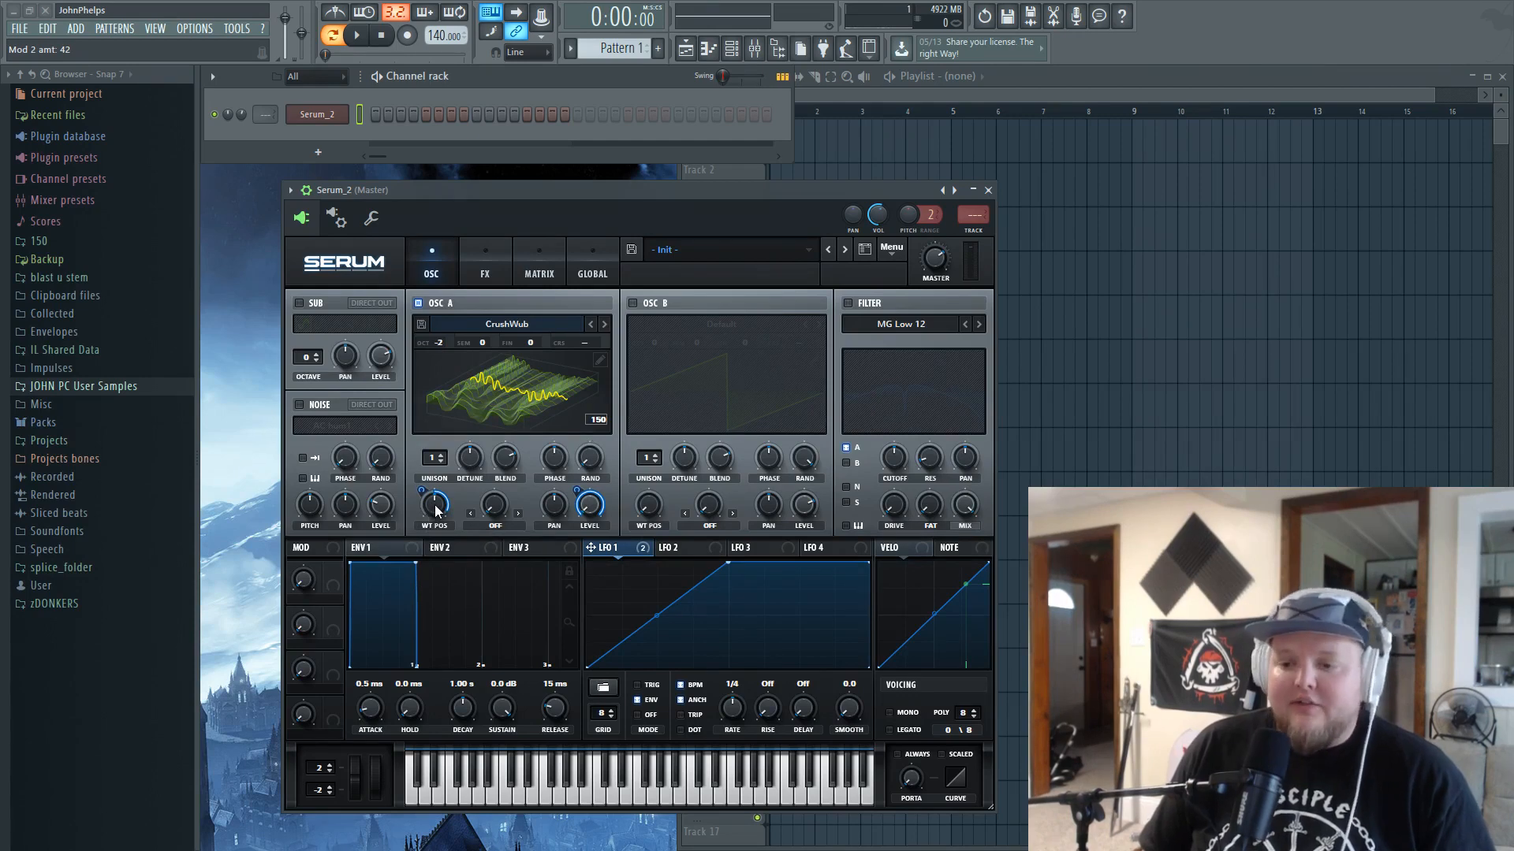
mouse_move(435, 516)
mouse_down()
mouse_move(438, 546)
mouse_move(423, 491)
mouse_move(436, 516)
mouse_up()
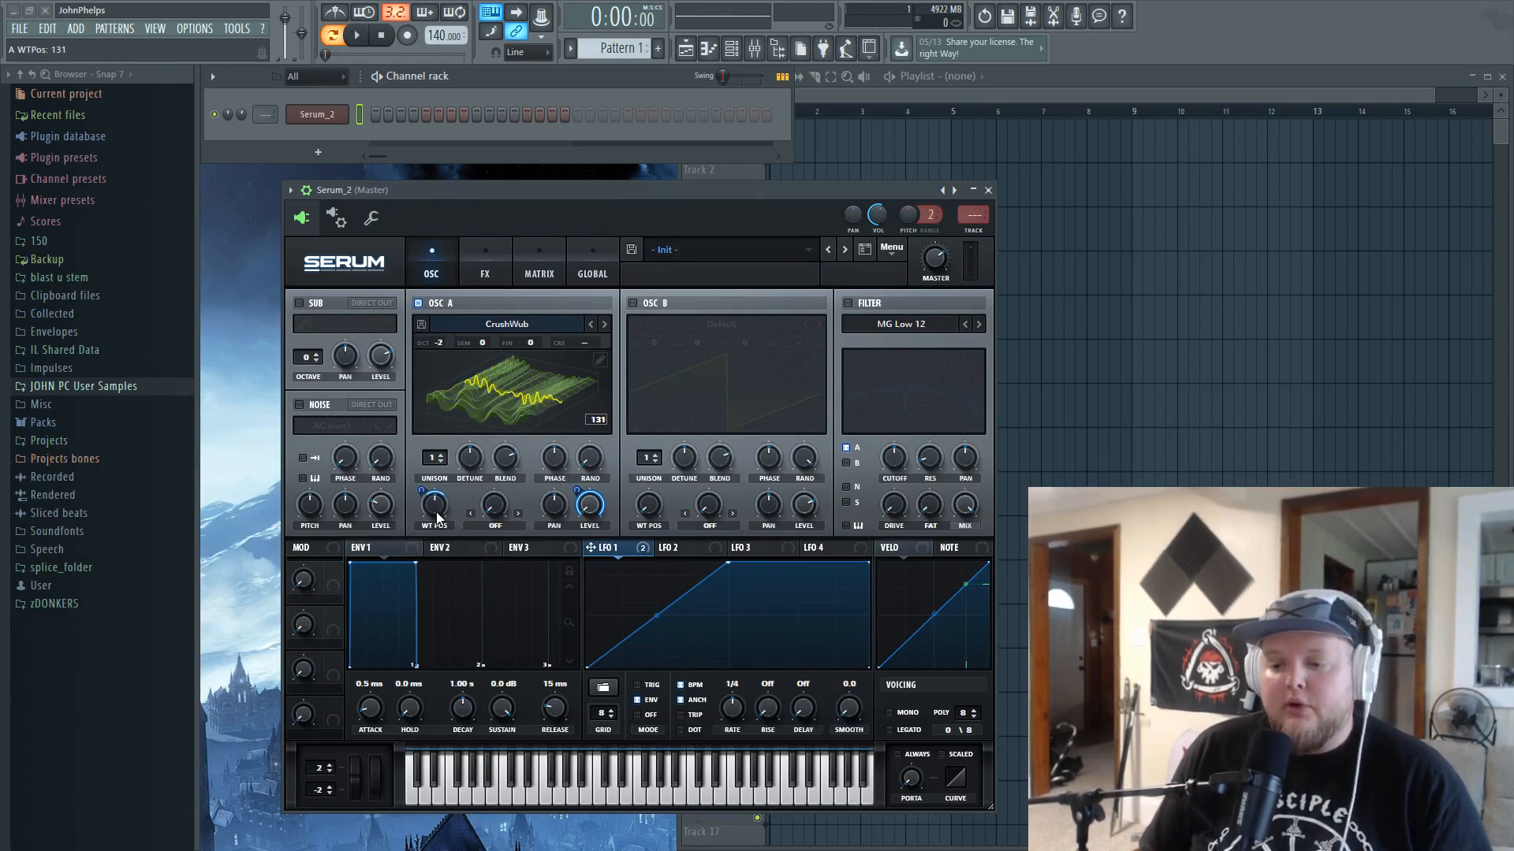
- Play D4 and E4 notes to audition the modulated wavetable position
key(x)
key(x)
key(c)
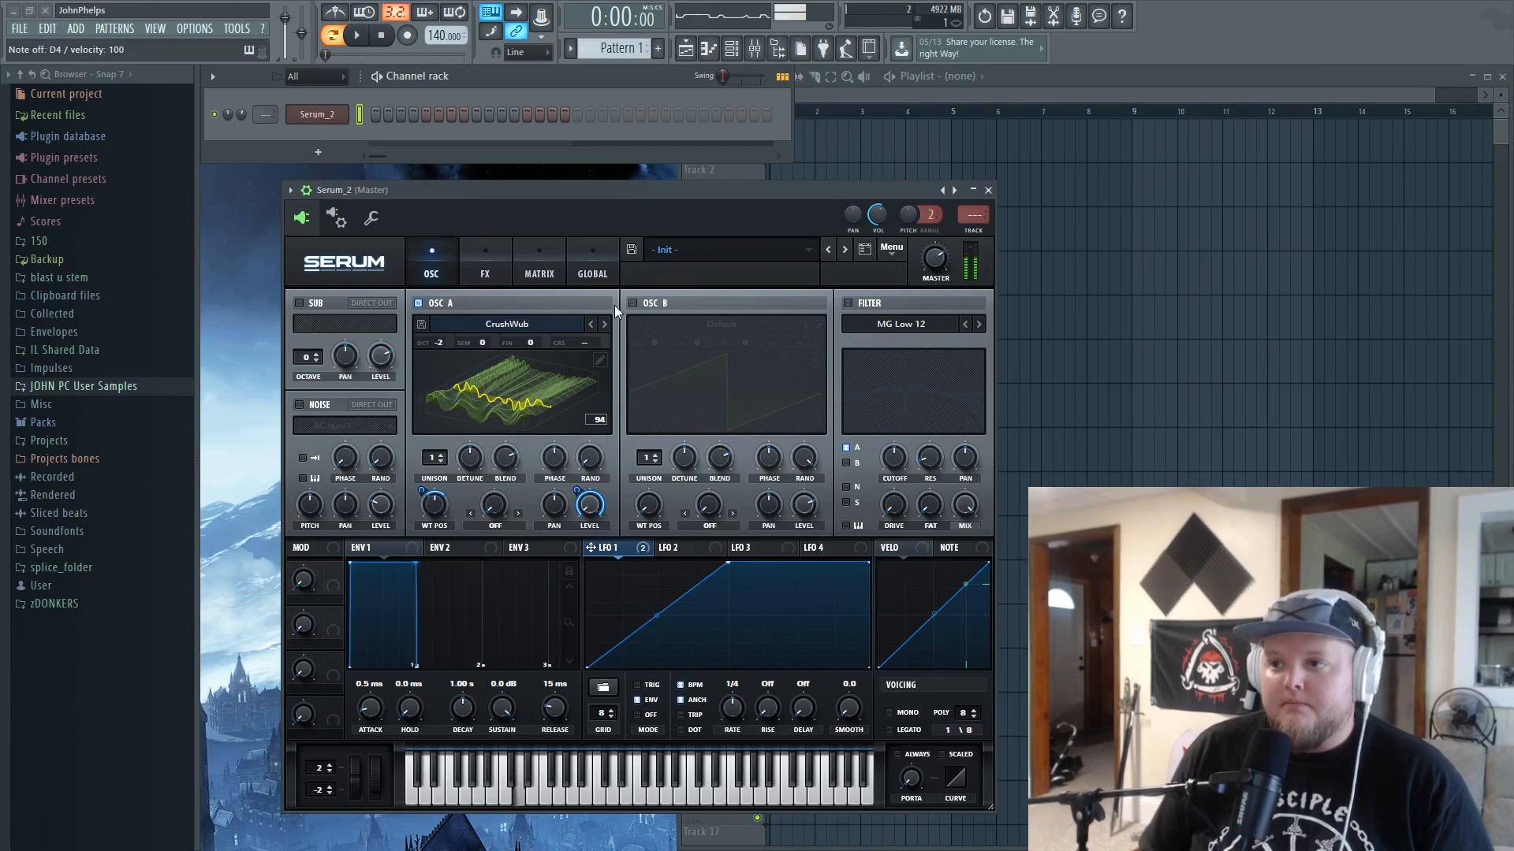
key(x)
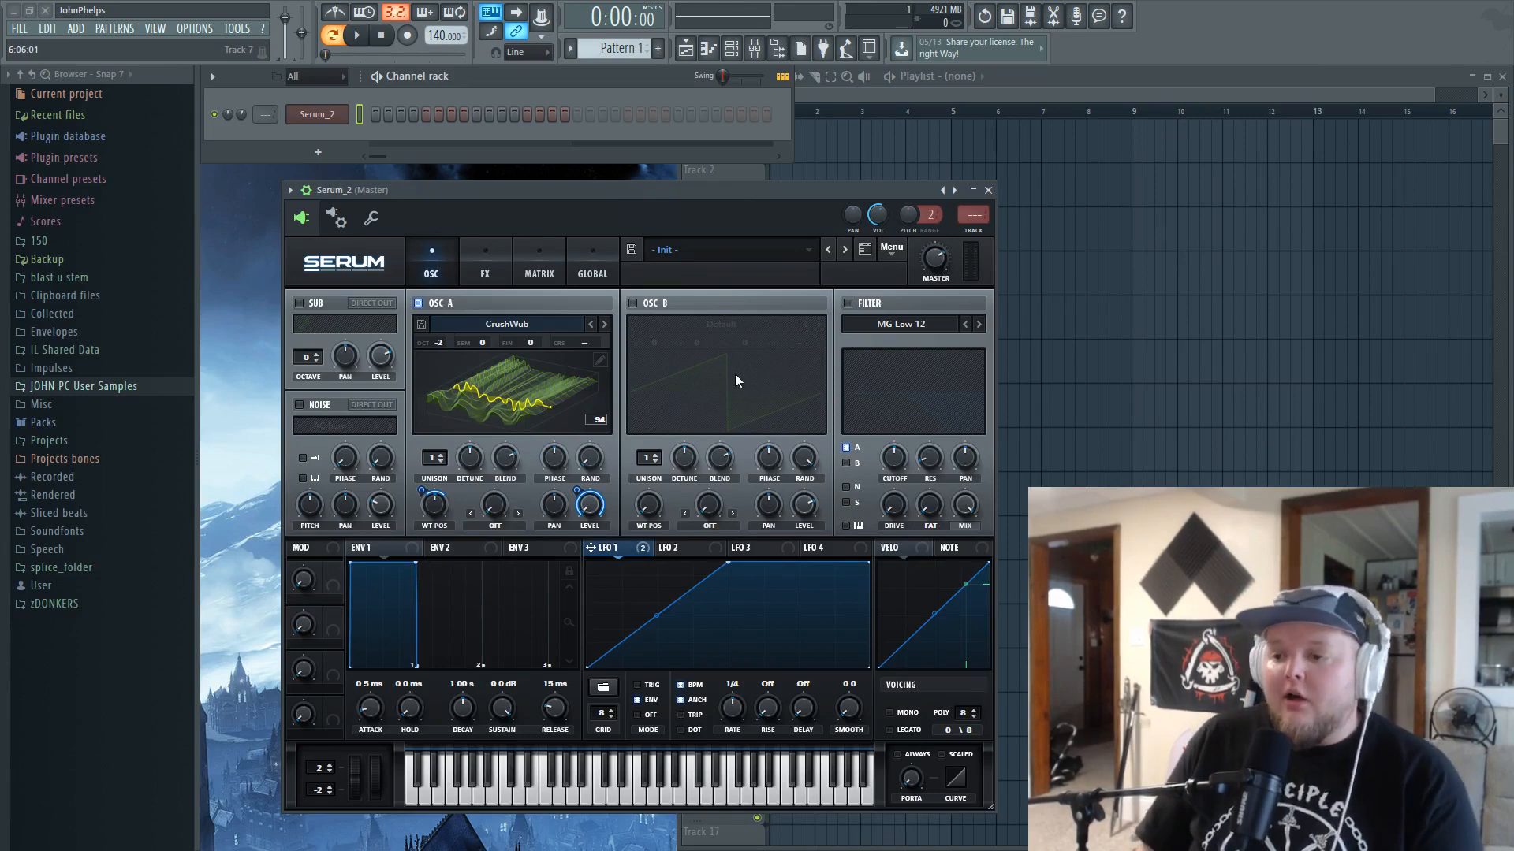
- Enable oscillator B and set oscillator A's warp mode to FM (from B)
click(642, 301)
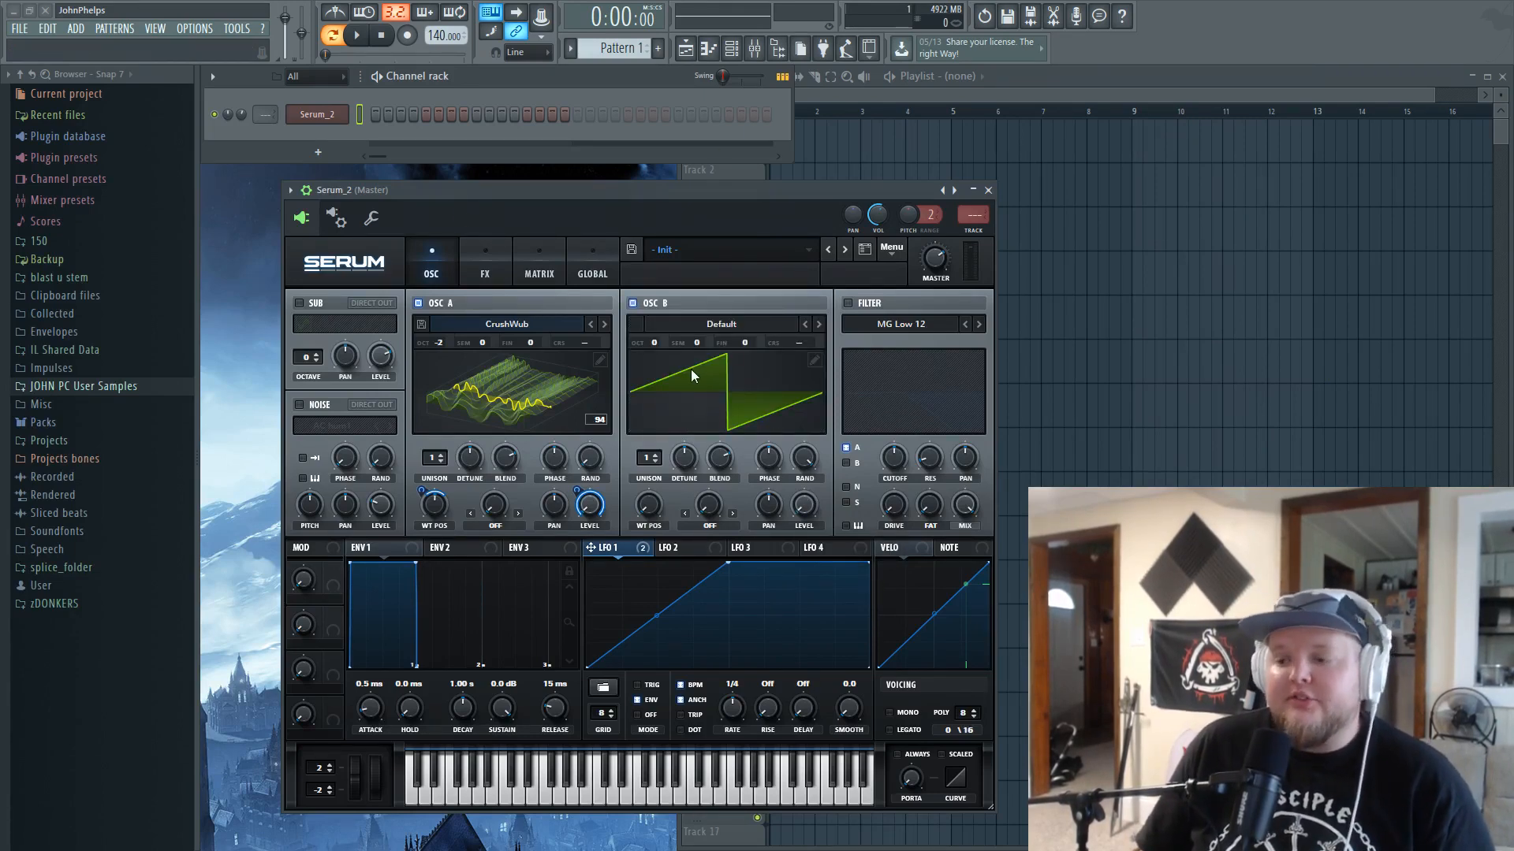
click(496, 526)
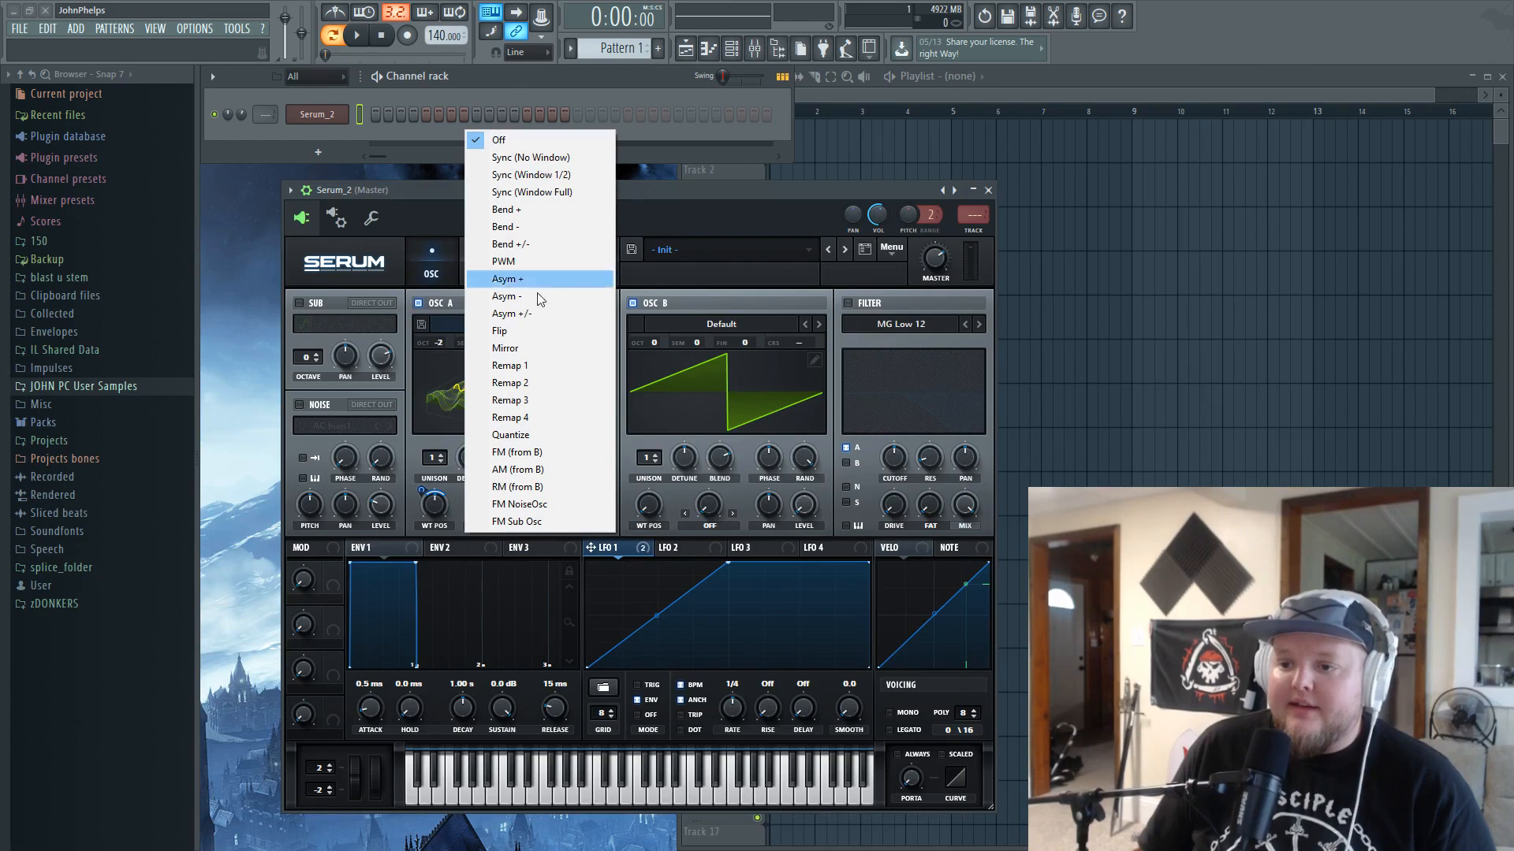
click(550, 451)
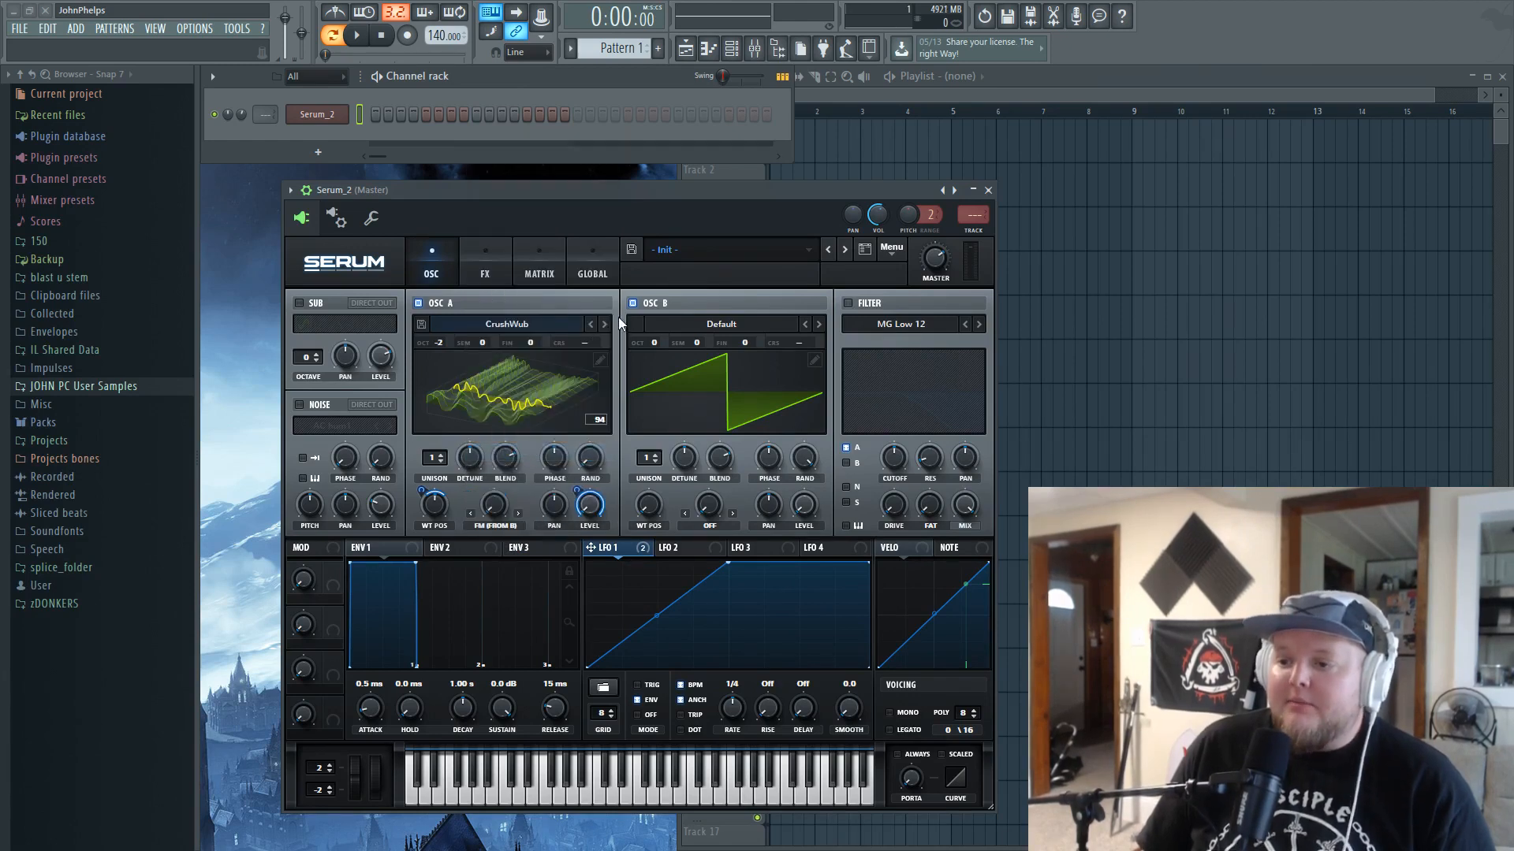
- Toggle oscillator B off and on twice to demonstrate that it is the source of the FM
click(644, 307)
click(651, 305)
click(654, 304)
click(655, 304)
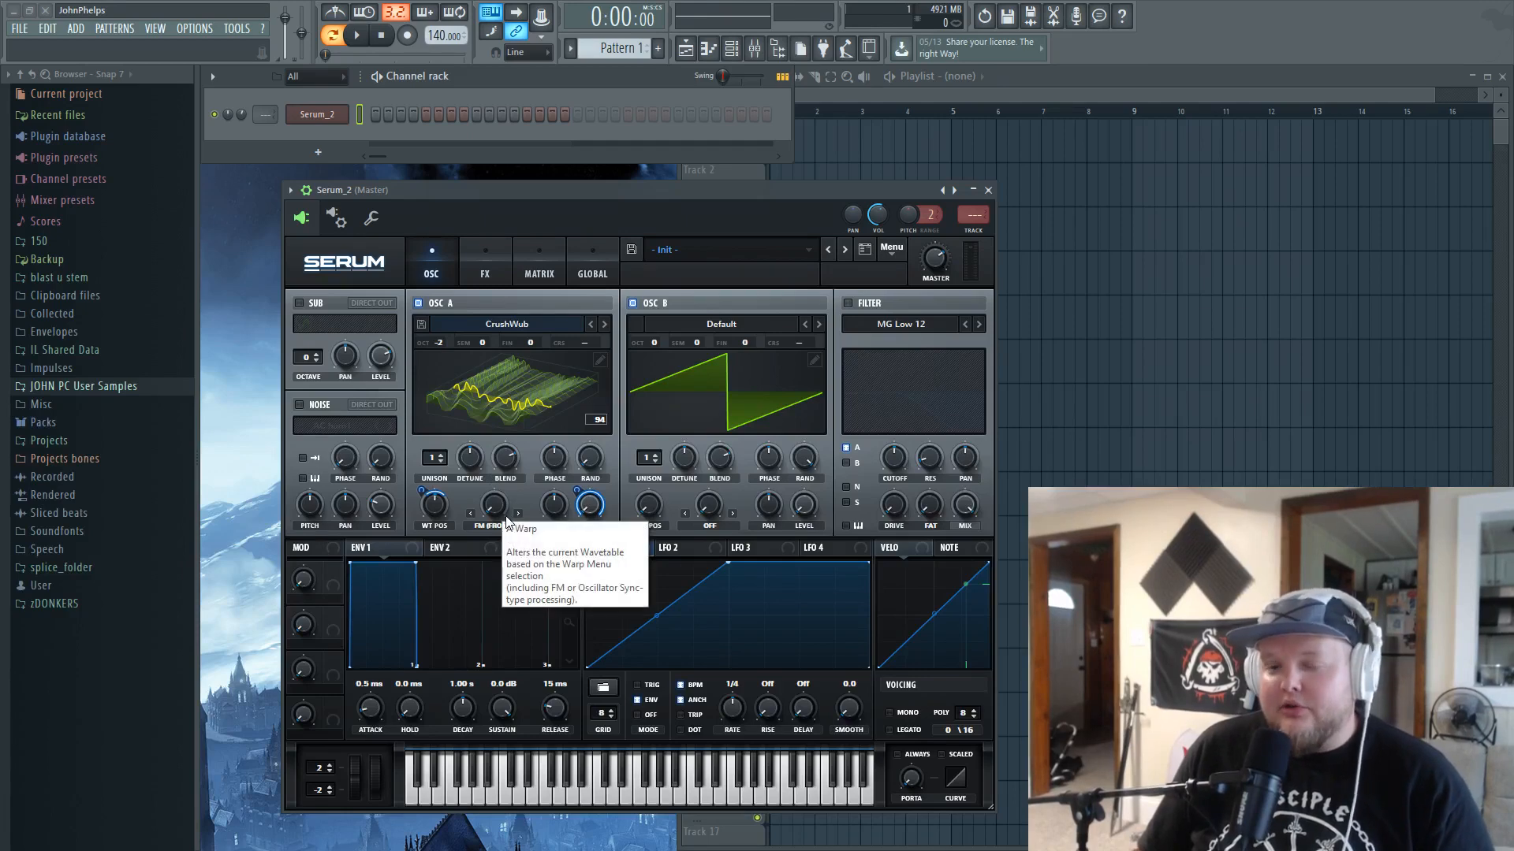
- Try different FM warp amounts on oscillator A while playing D4 notes, and bring the warp down to 21%
drag(496, 511, 500, 442)
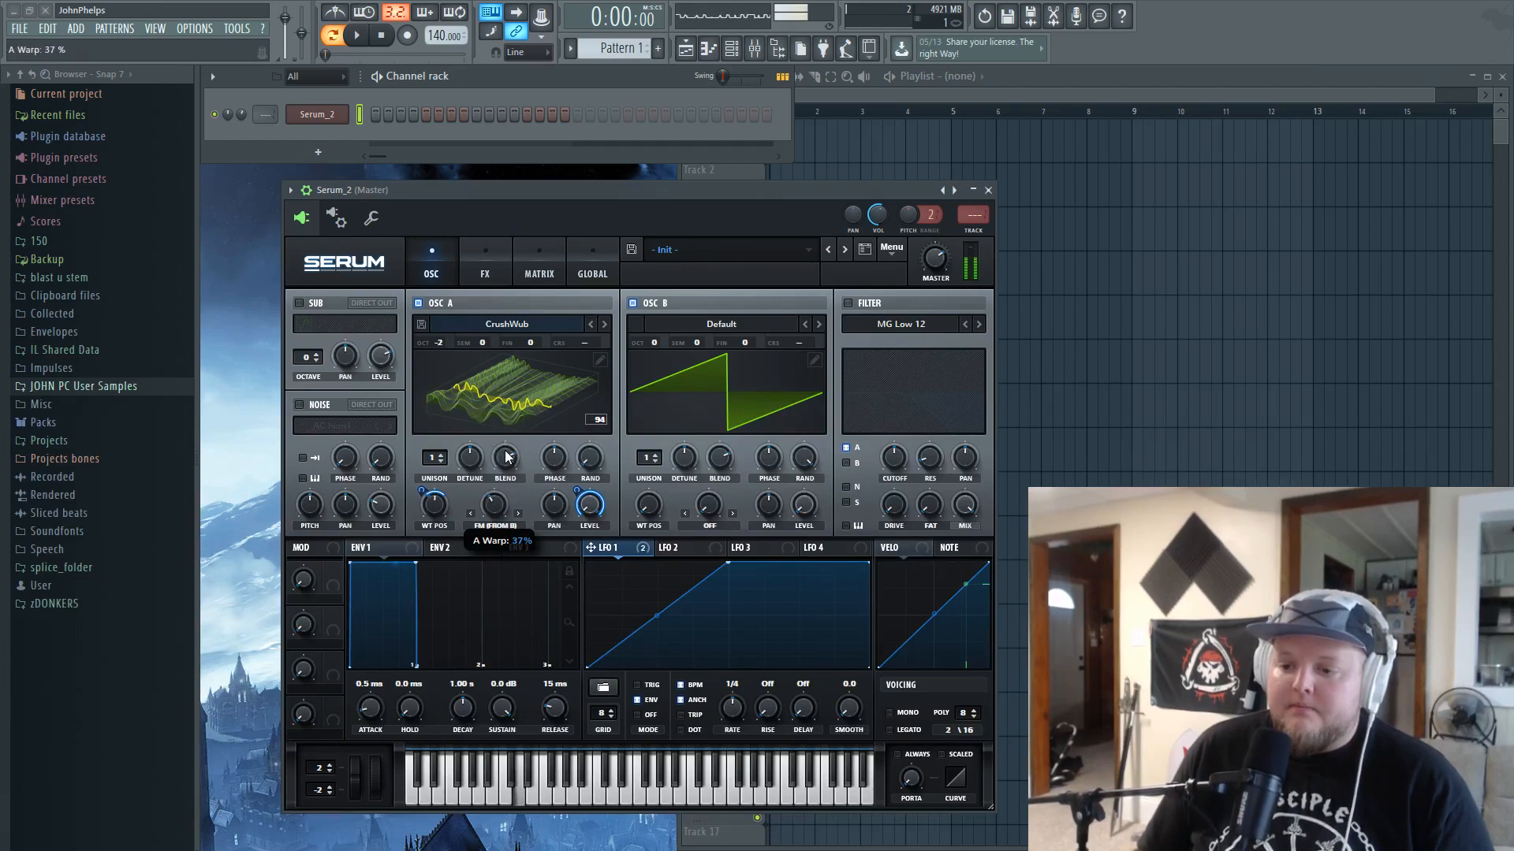
drag(494, 503, 493, 506)
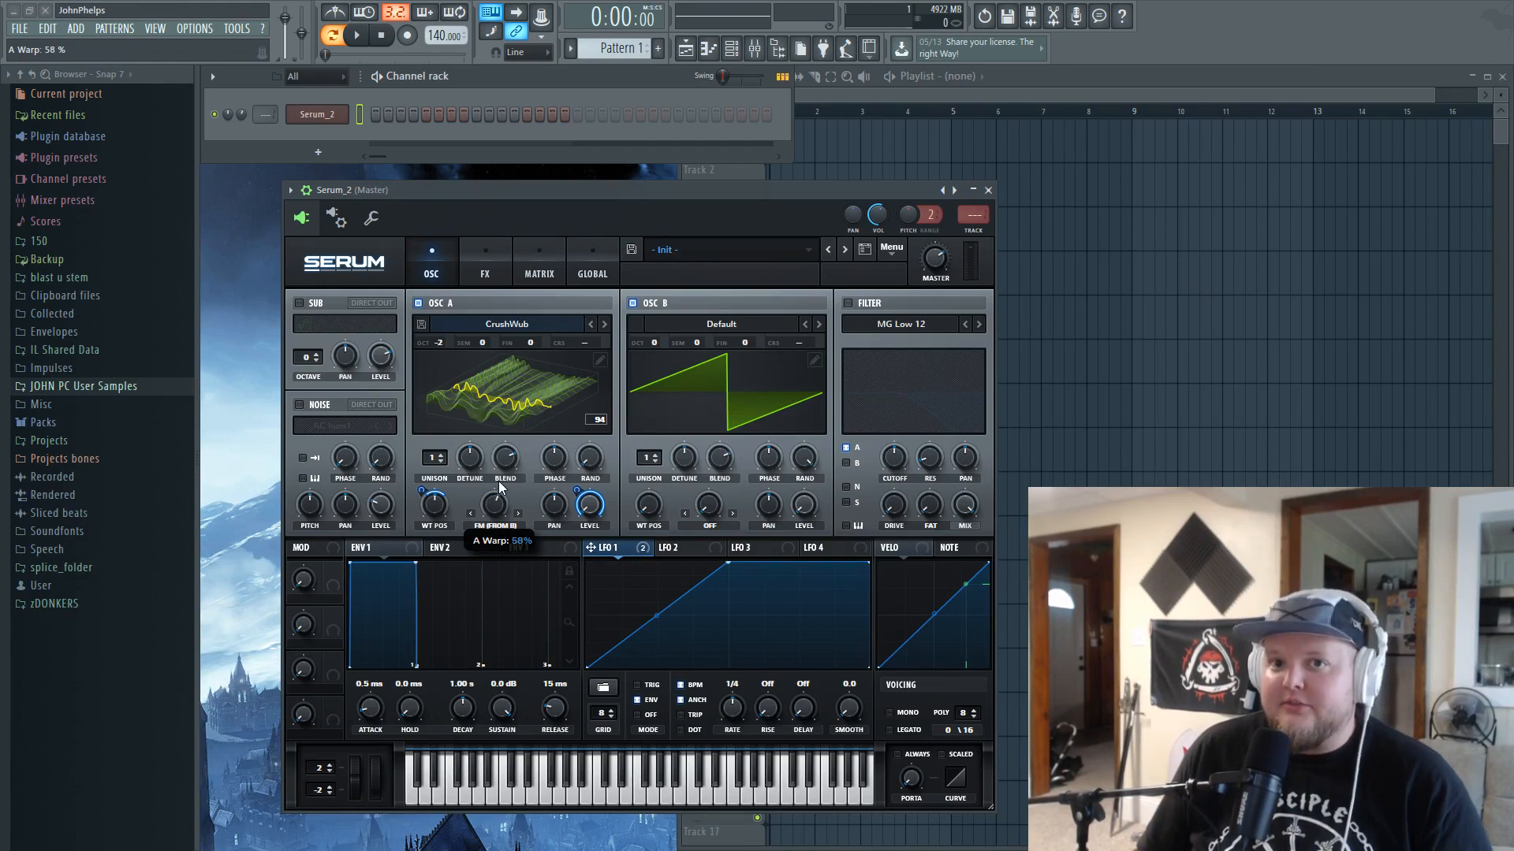
key(x)
key(x)
key(x)
drag(501, 475, 505, 525)
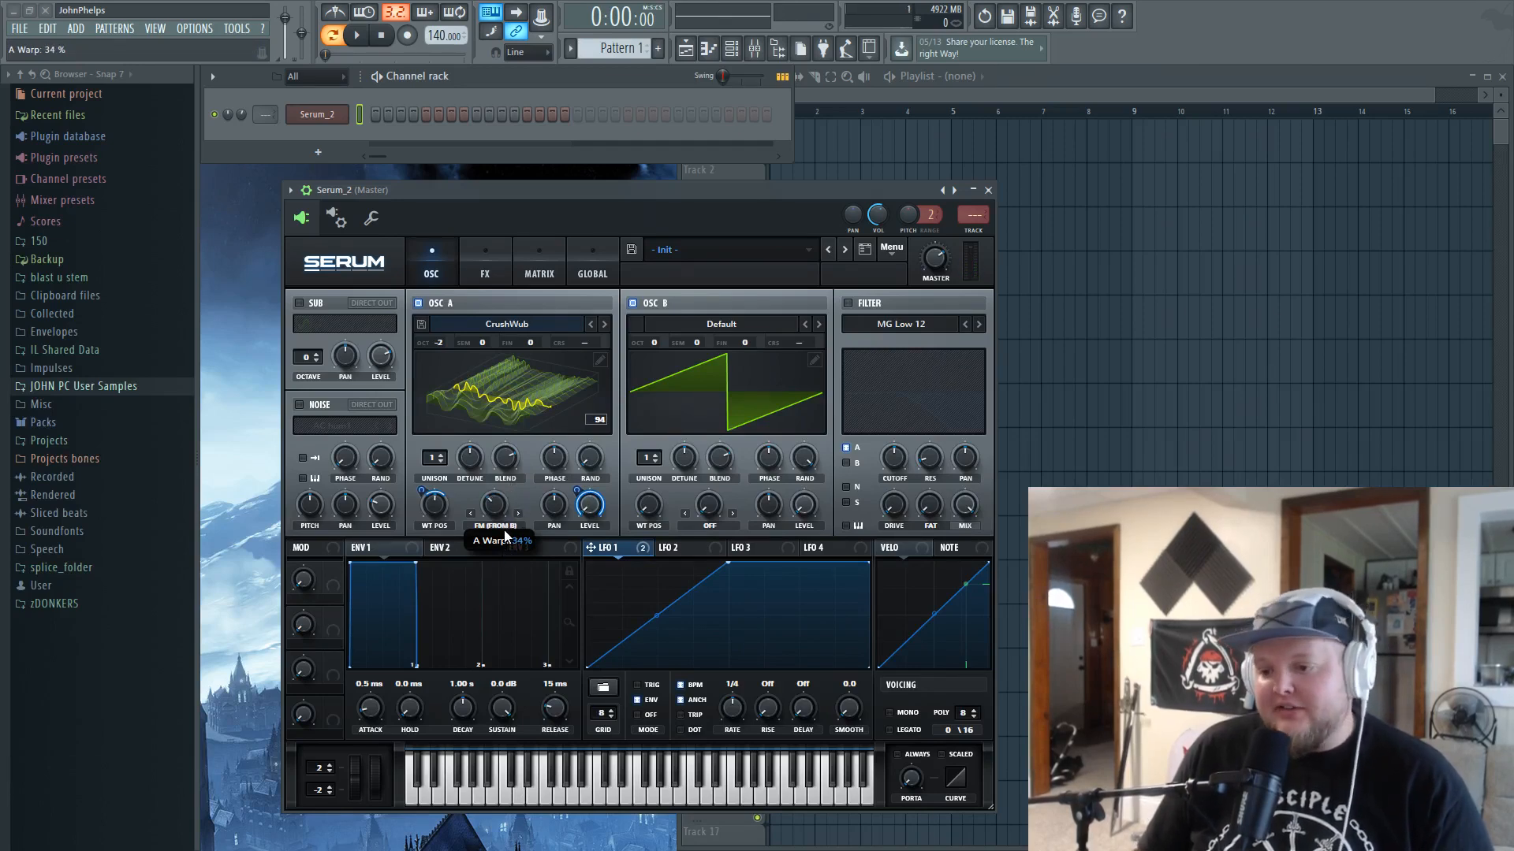
key(x)
- Try LFO 1 as a modulator on oscillator A's warp while playing D4 notes, and remove that modulator
drag(502, 557, 481, 512)
key(x)
key(x)
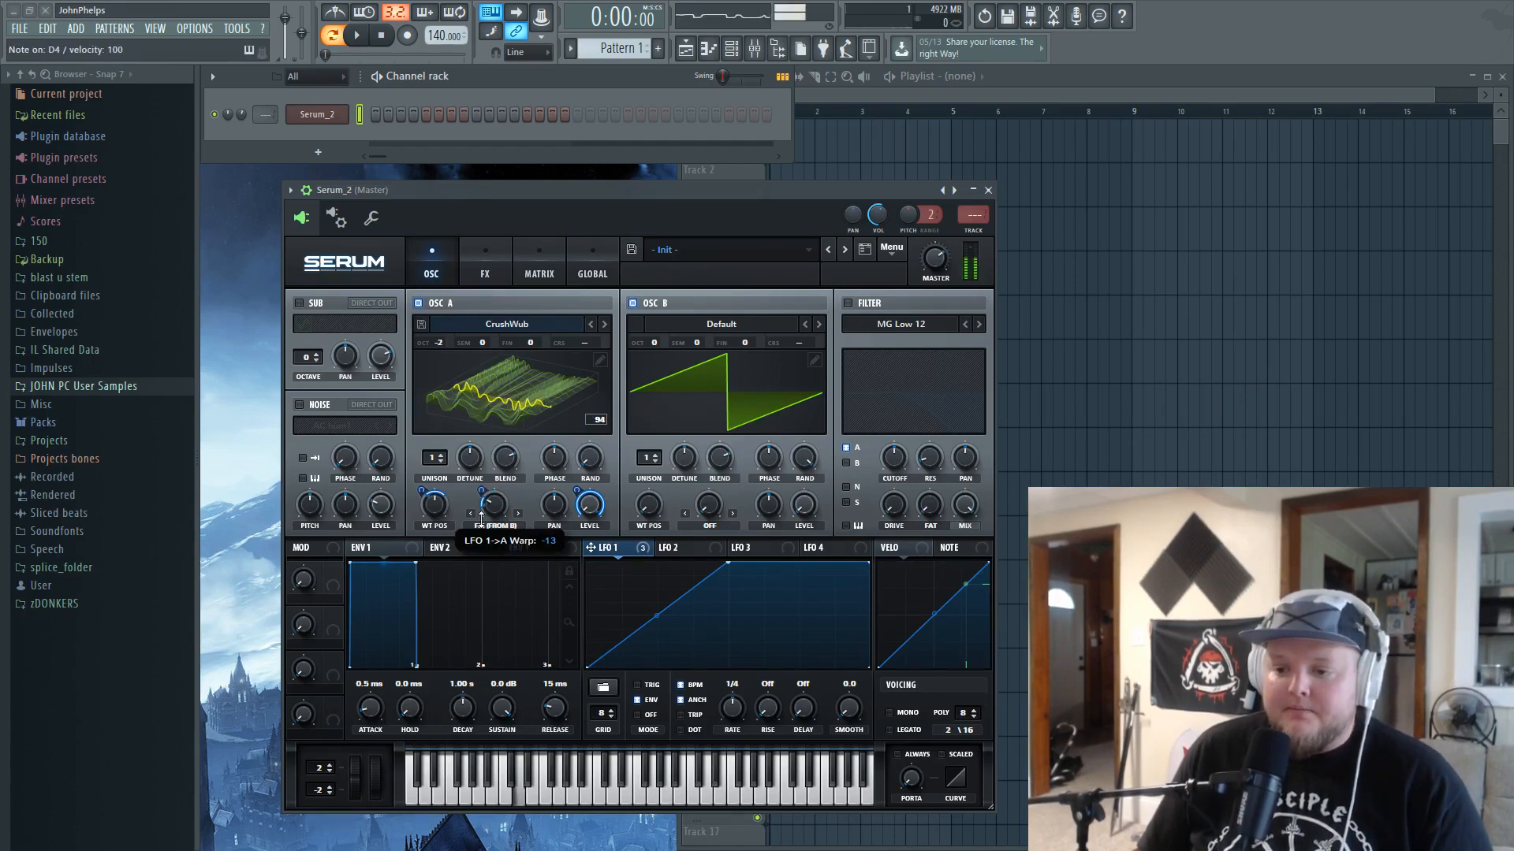
mouse_move(491, 508)
mouse_down()
mouse_move(496, 529)
mouse_move(492, 500)
mouse_up()
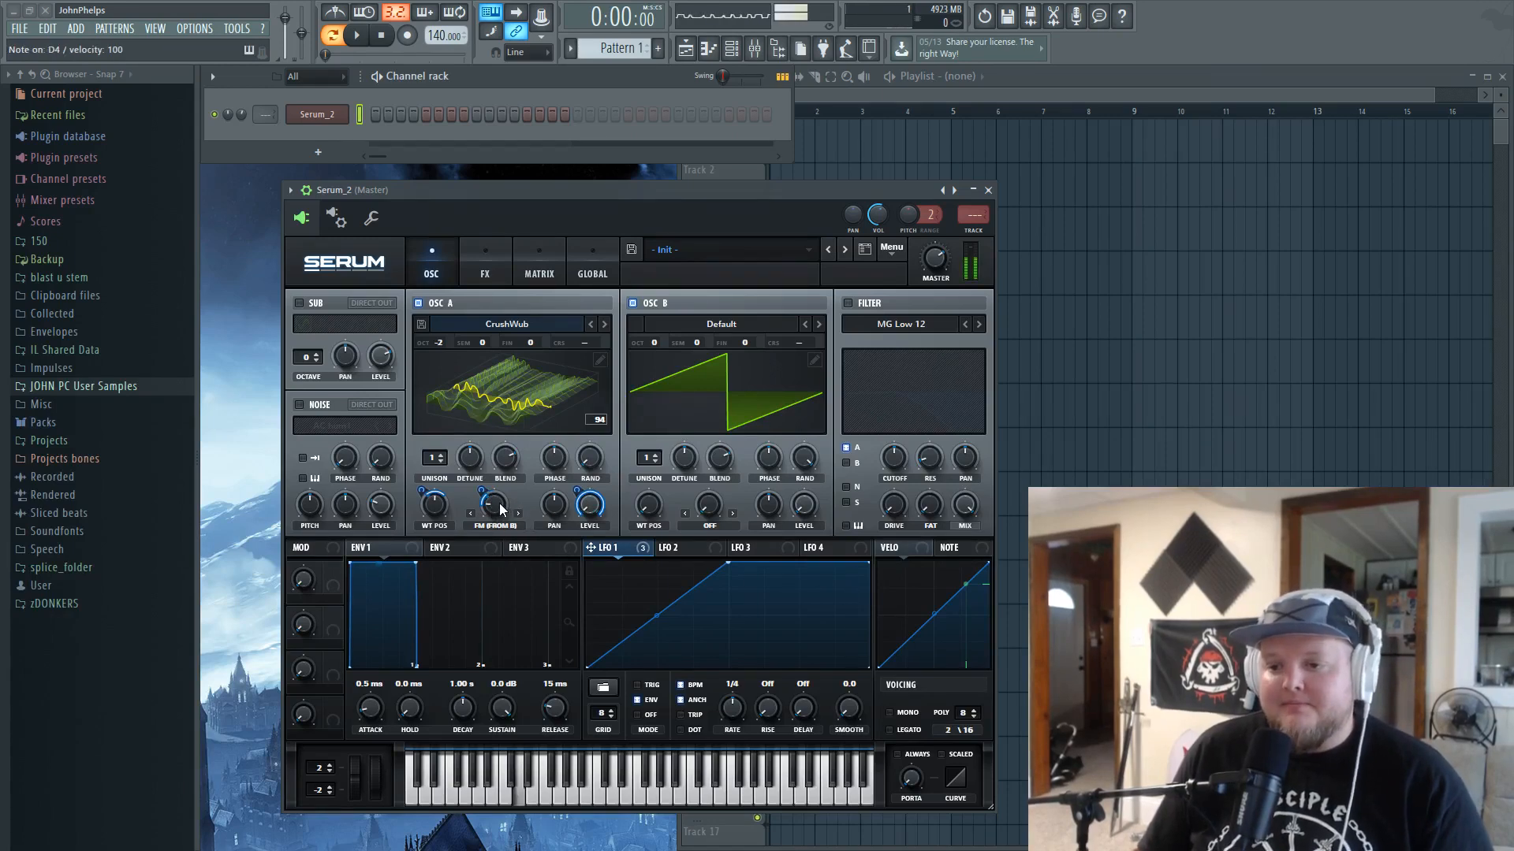
right_click(499, 505)
click(538, 531)
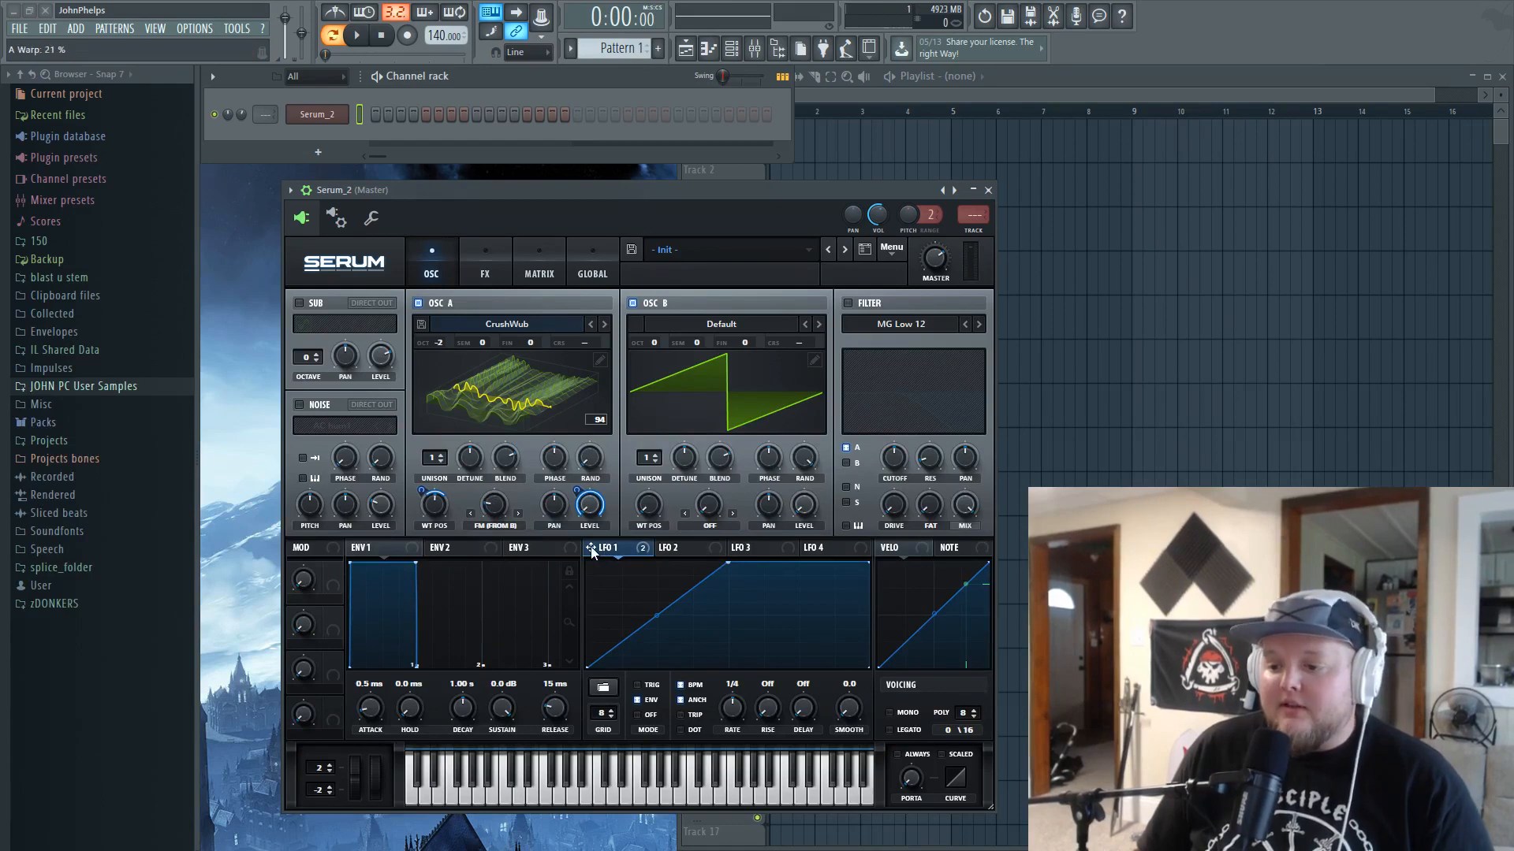
- Assign LFO 2 in Trig mode to oscillator A's warp with an amount of 24, and play a D4 note
click(679, 550)
drag(661, 549, 495, 505)
click(645, 686)
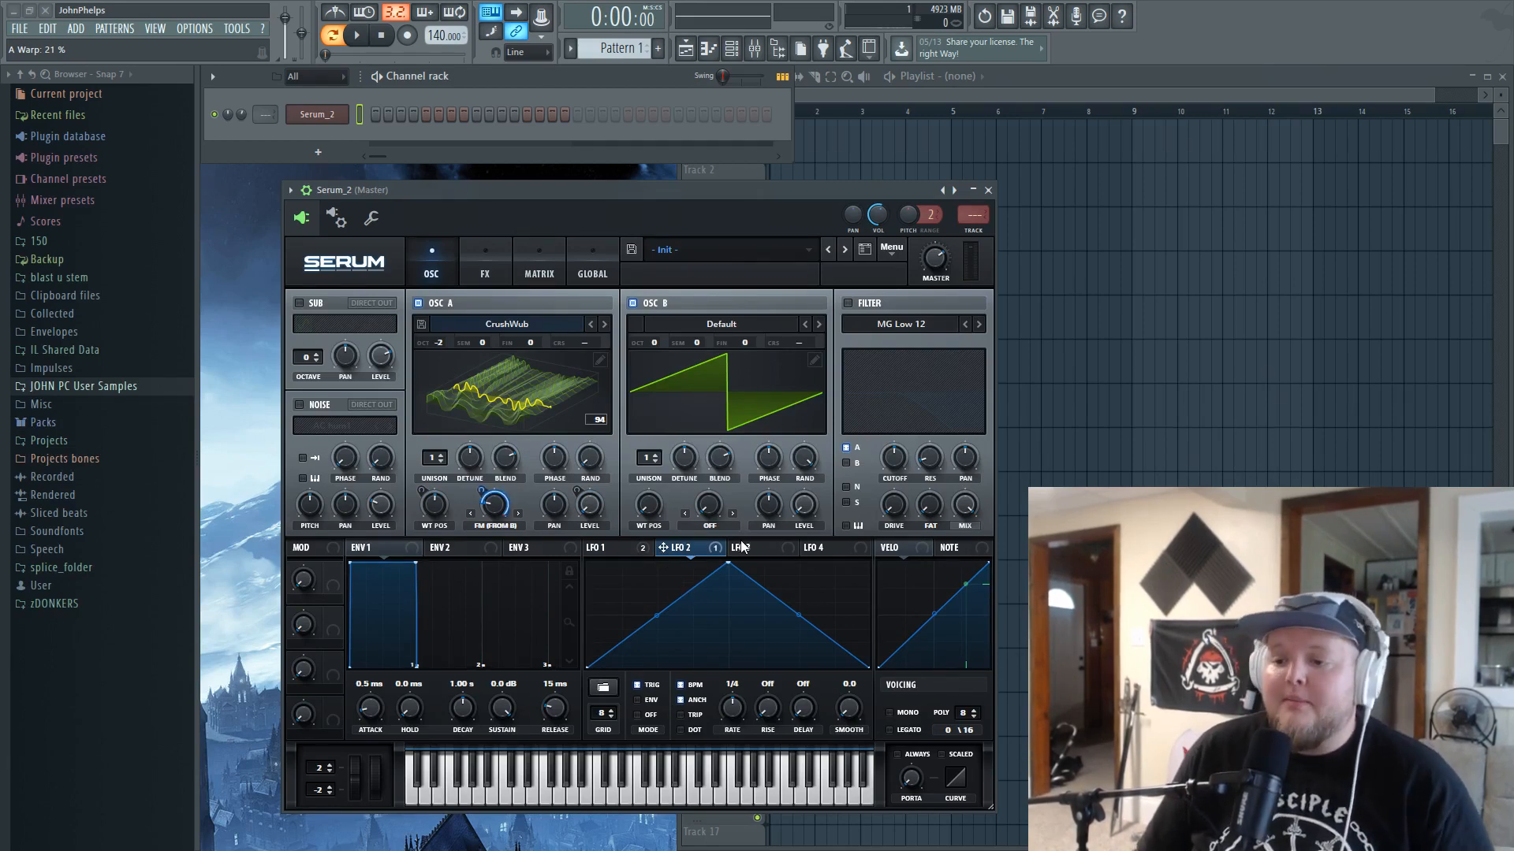
mouse_move(503, 514)
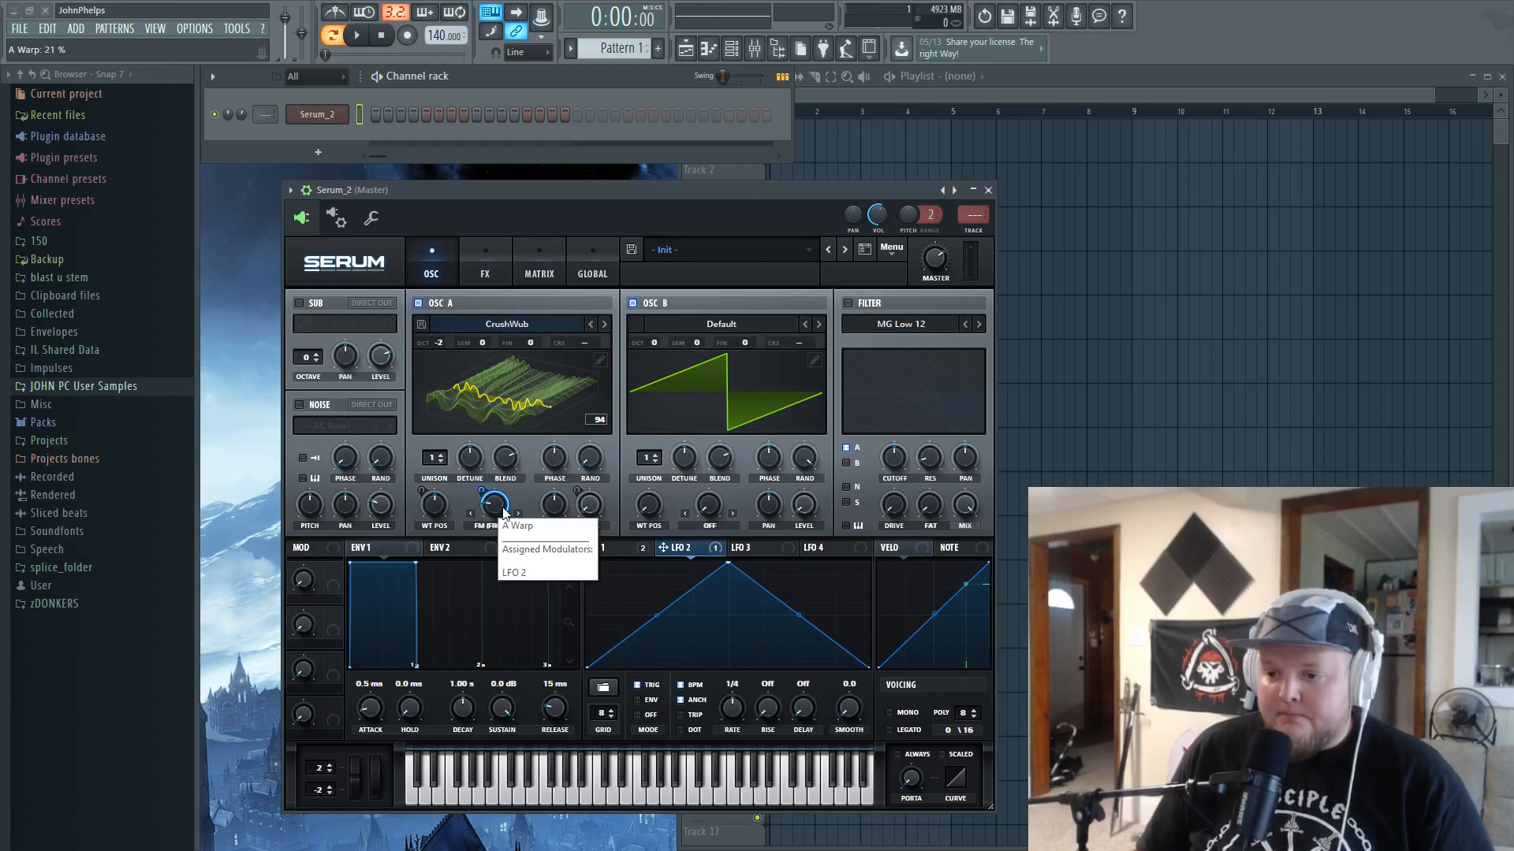
drag(482, 490, 484, 494)
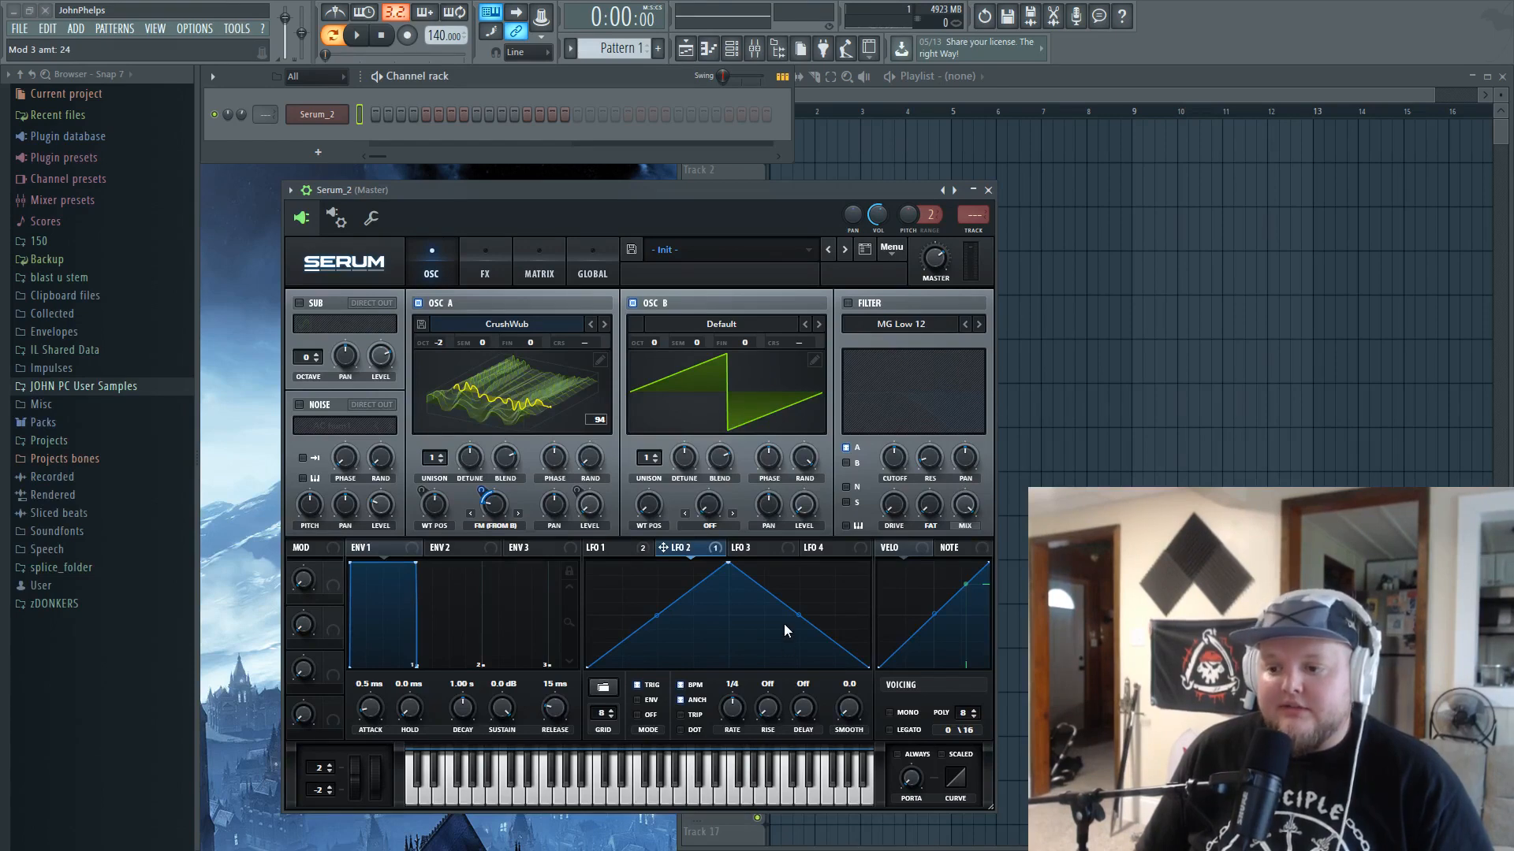
key(x)
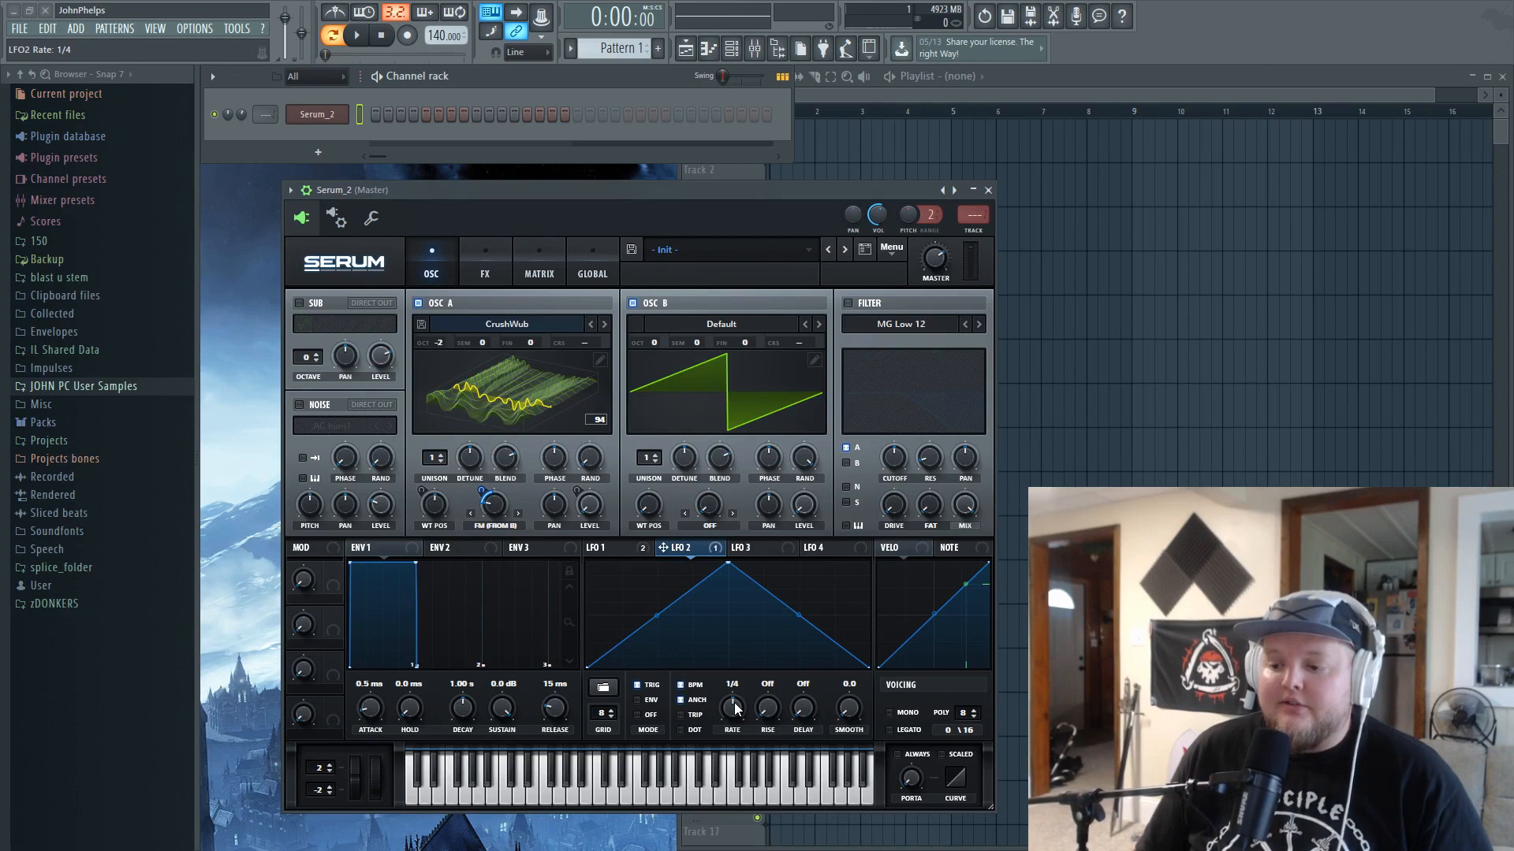
- Try LFO 2 at a 1/2 rate with negative amounts such as -36 on oscillator A's warp, and remove that modulator
key(x)
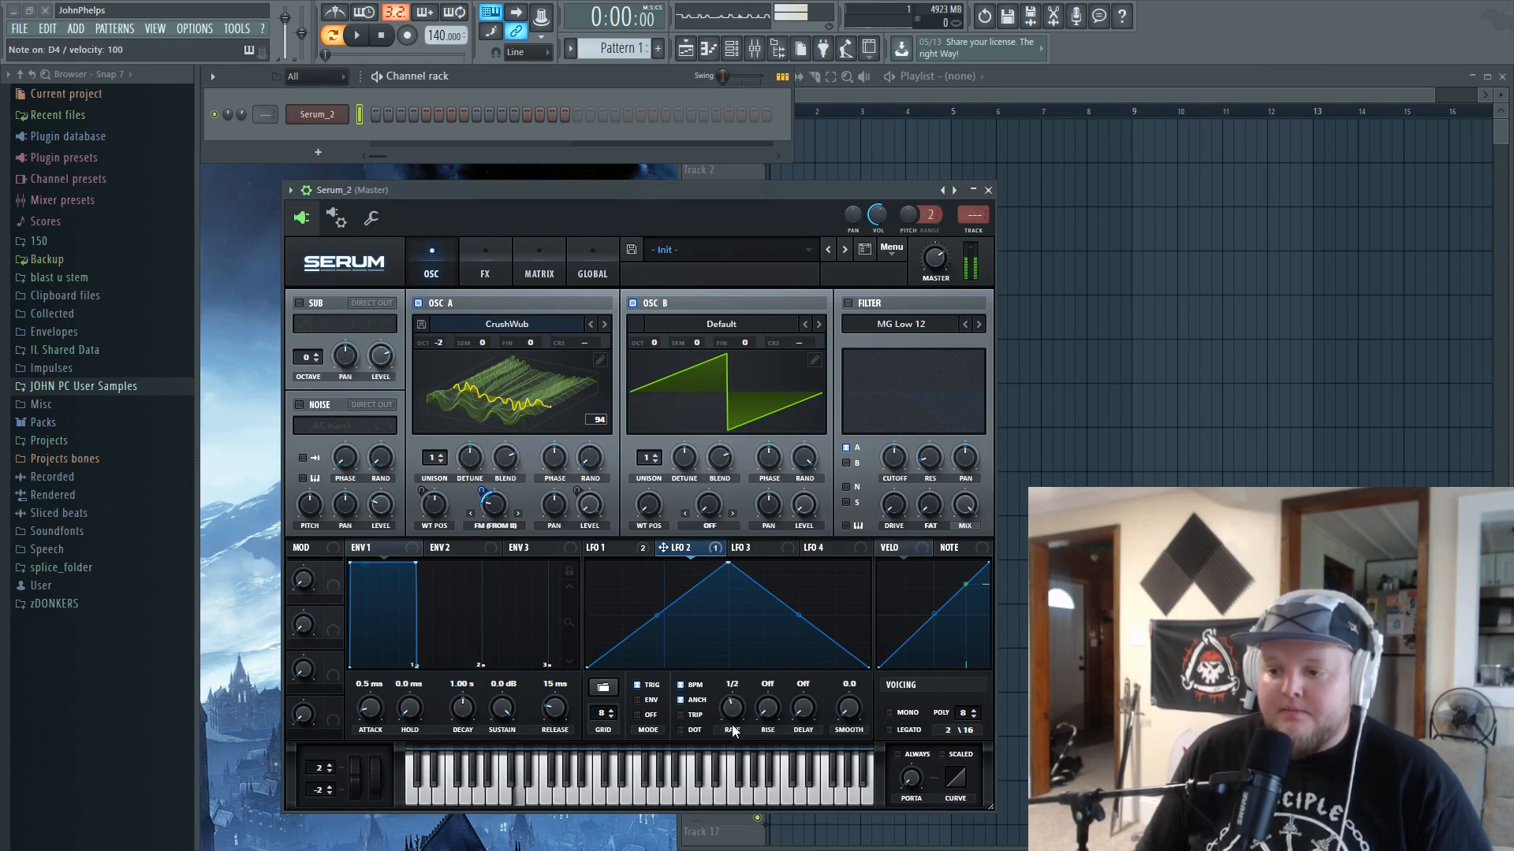
drag(481, 490, 481, 498)
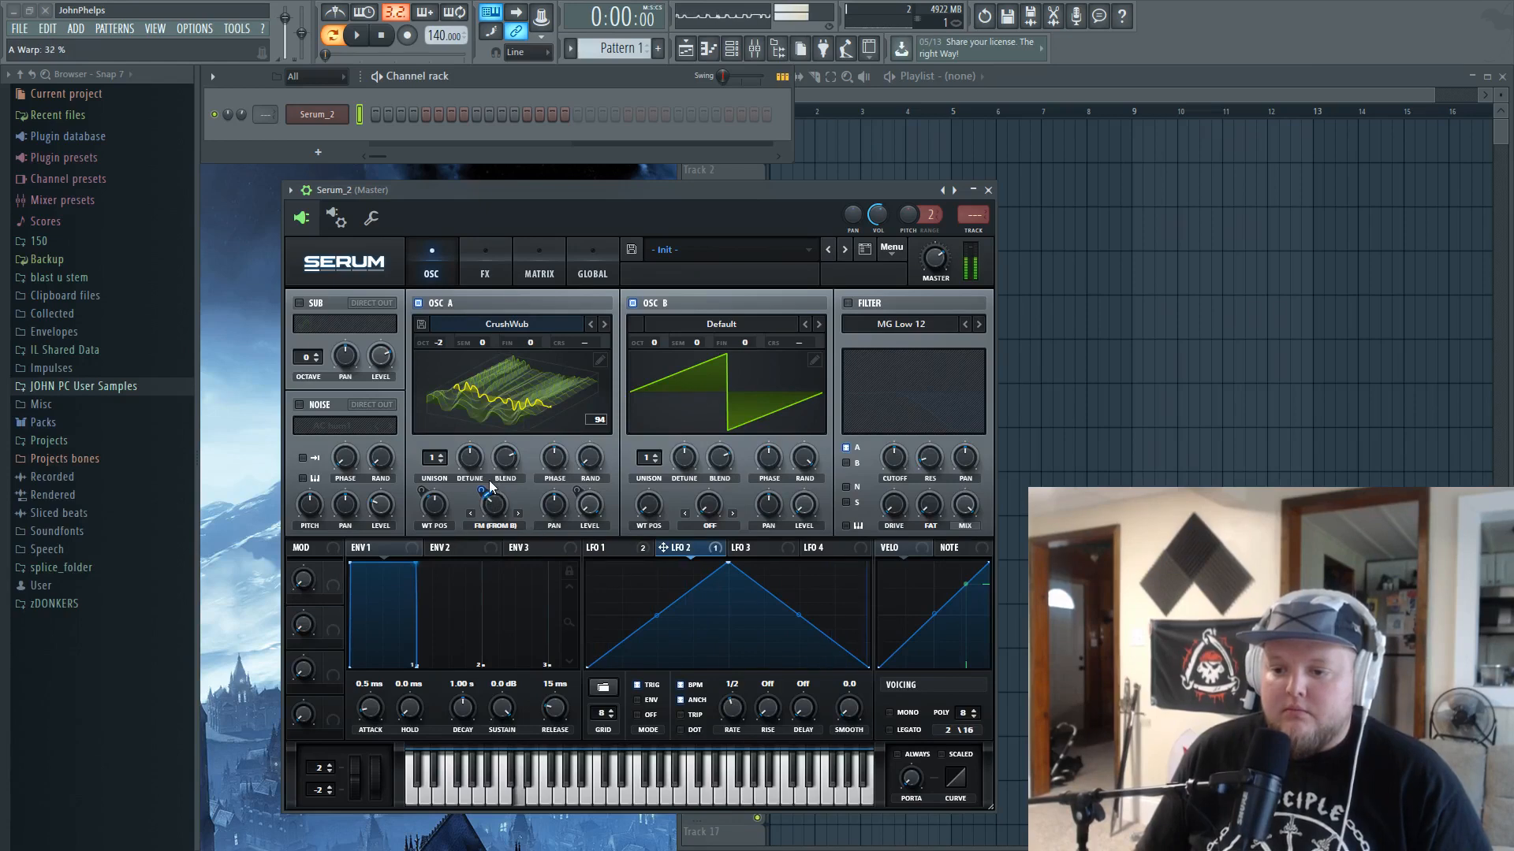
drag(482, 492, 485, 536)
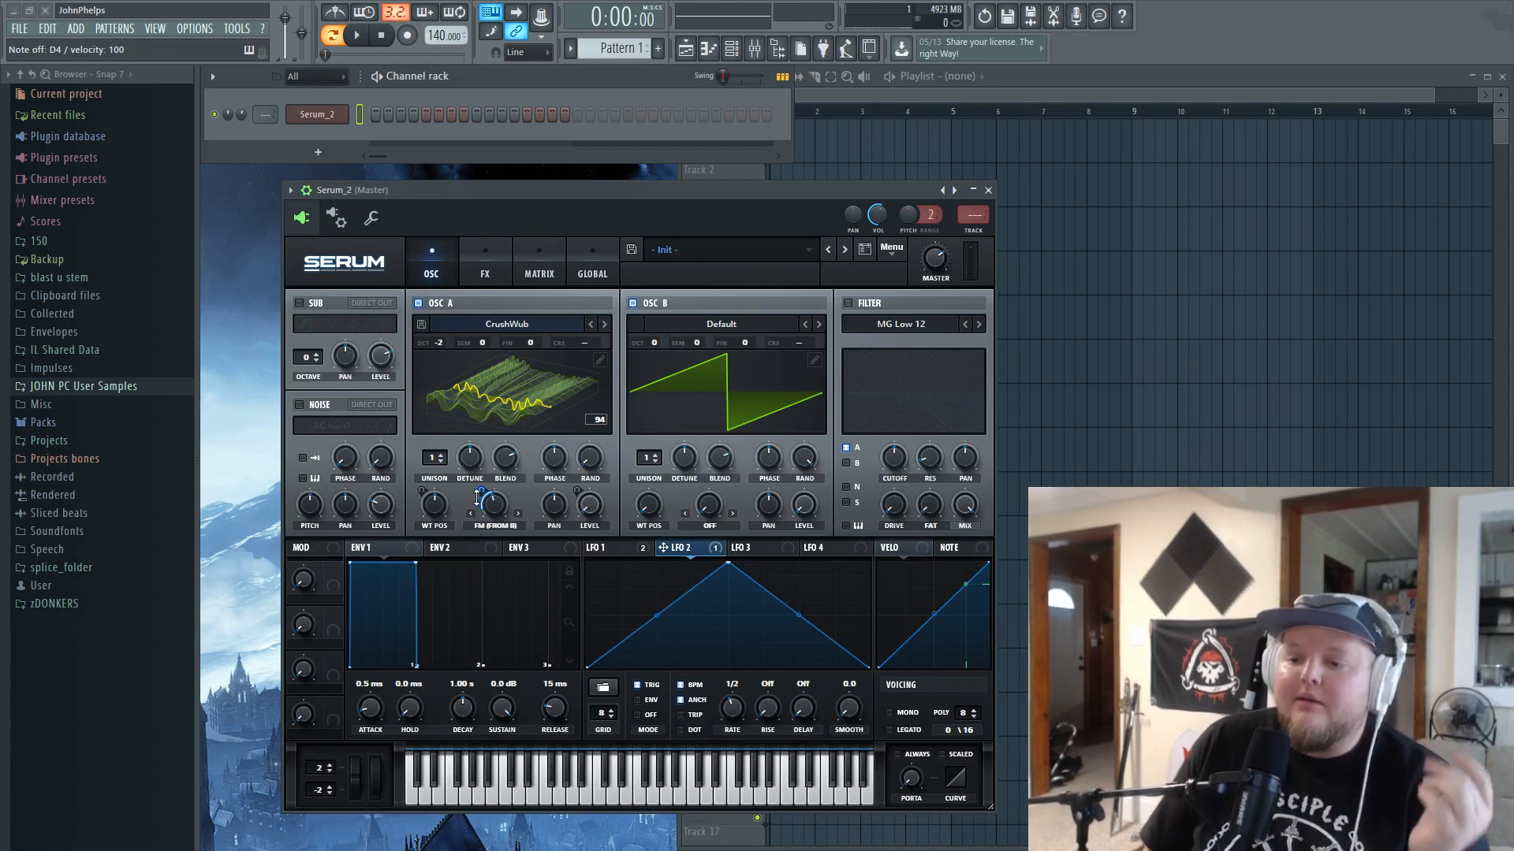
drag(483, 492, 484, 487)
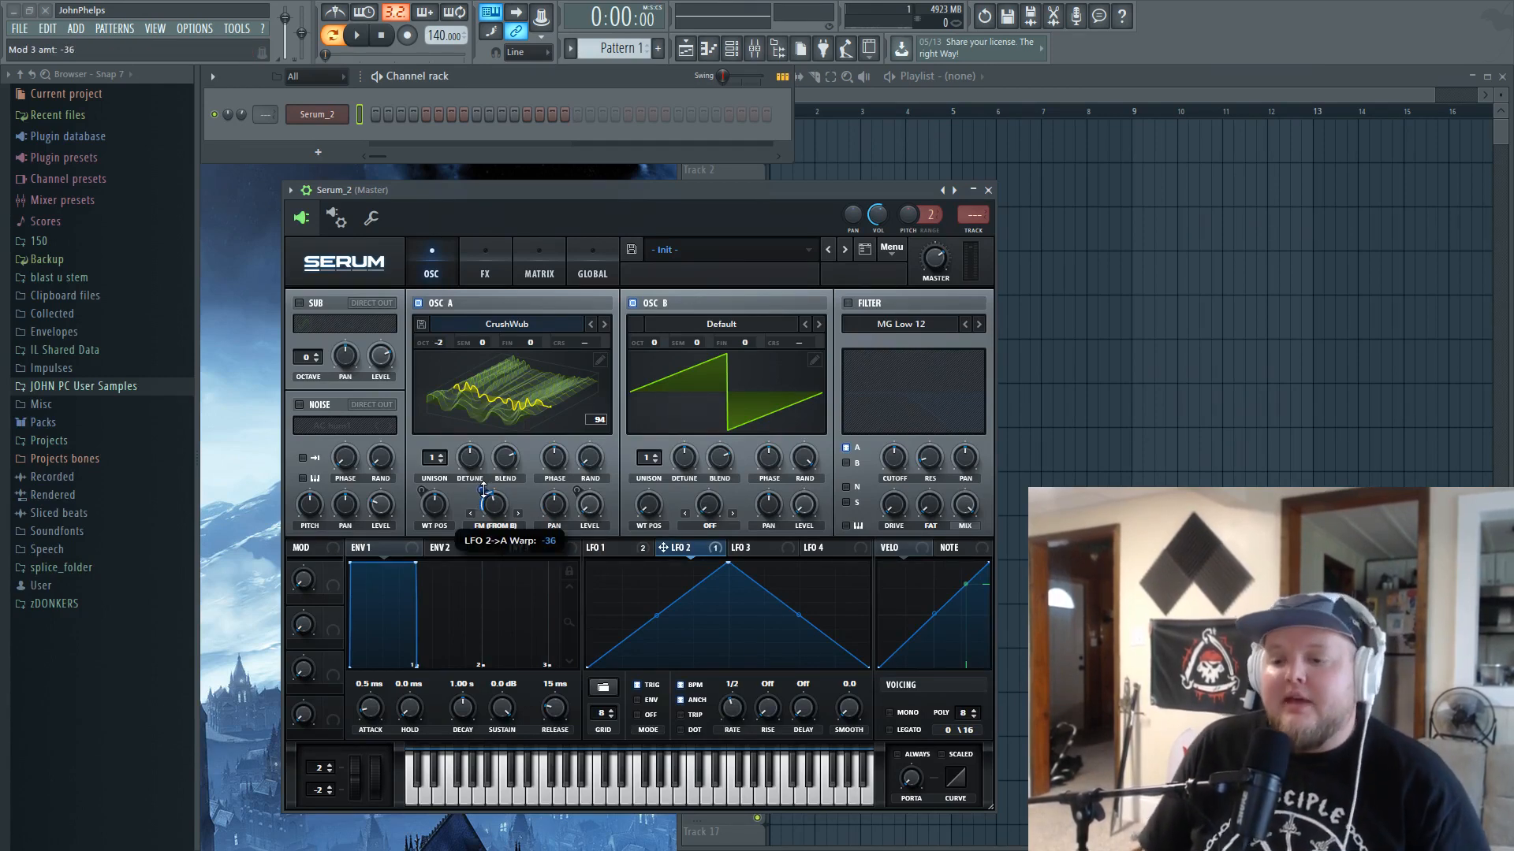
key(x)
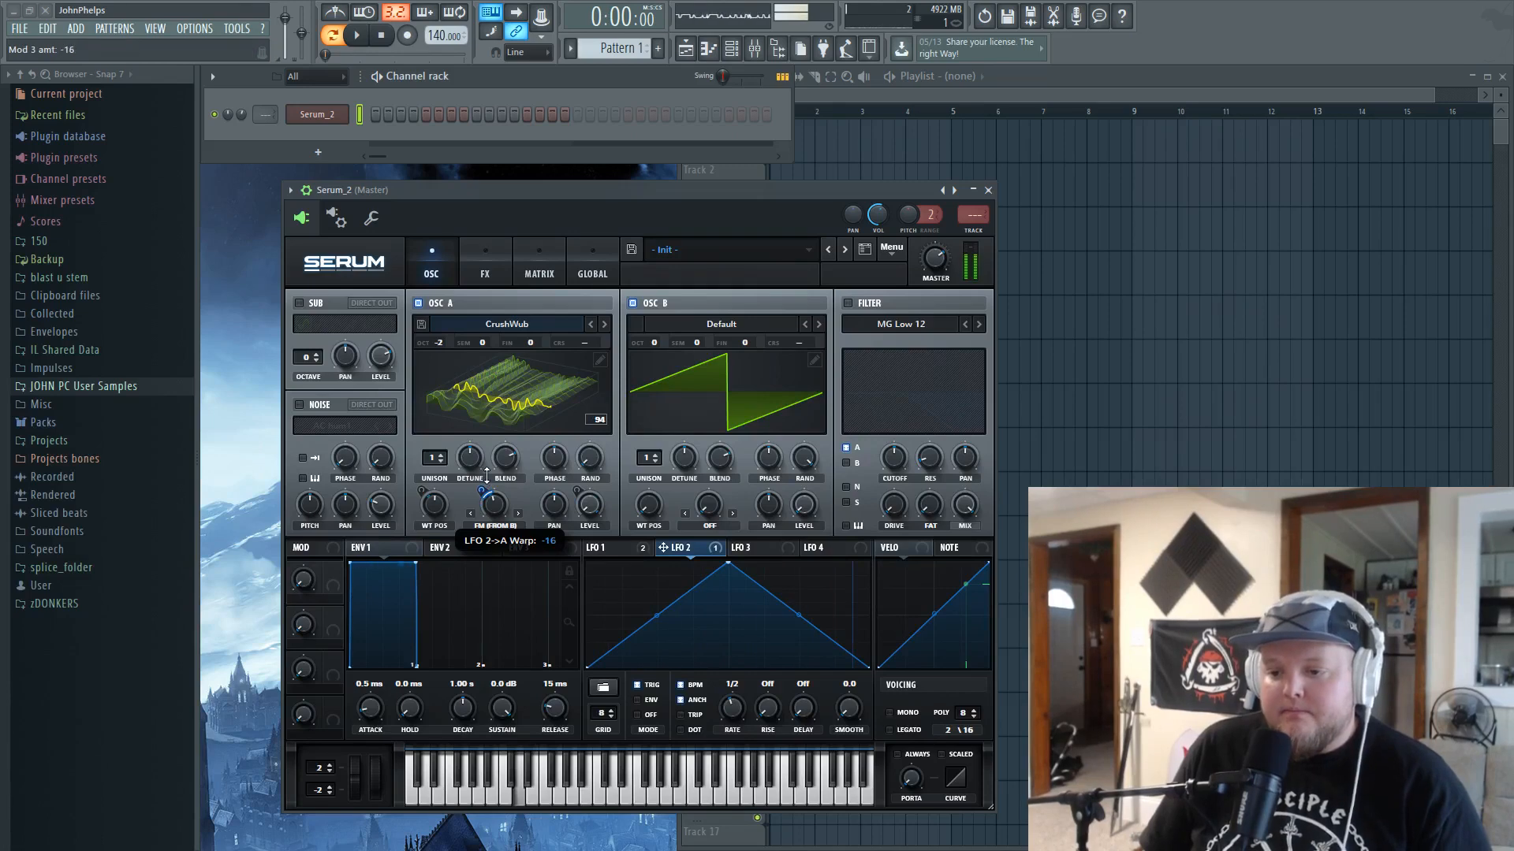
right_click(499, 513)
click(565, 533)
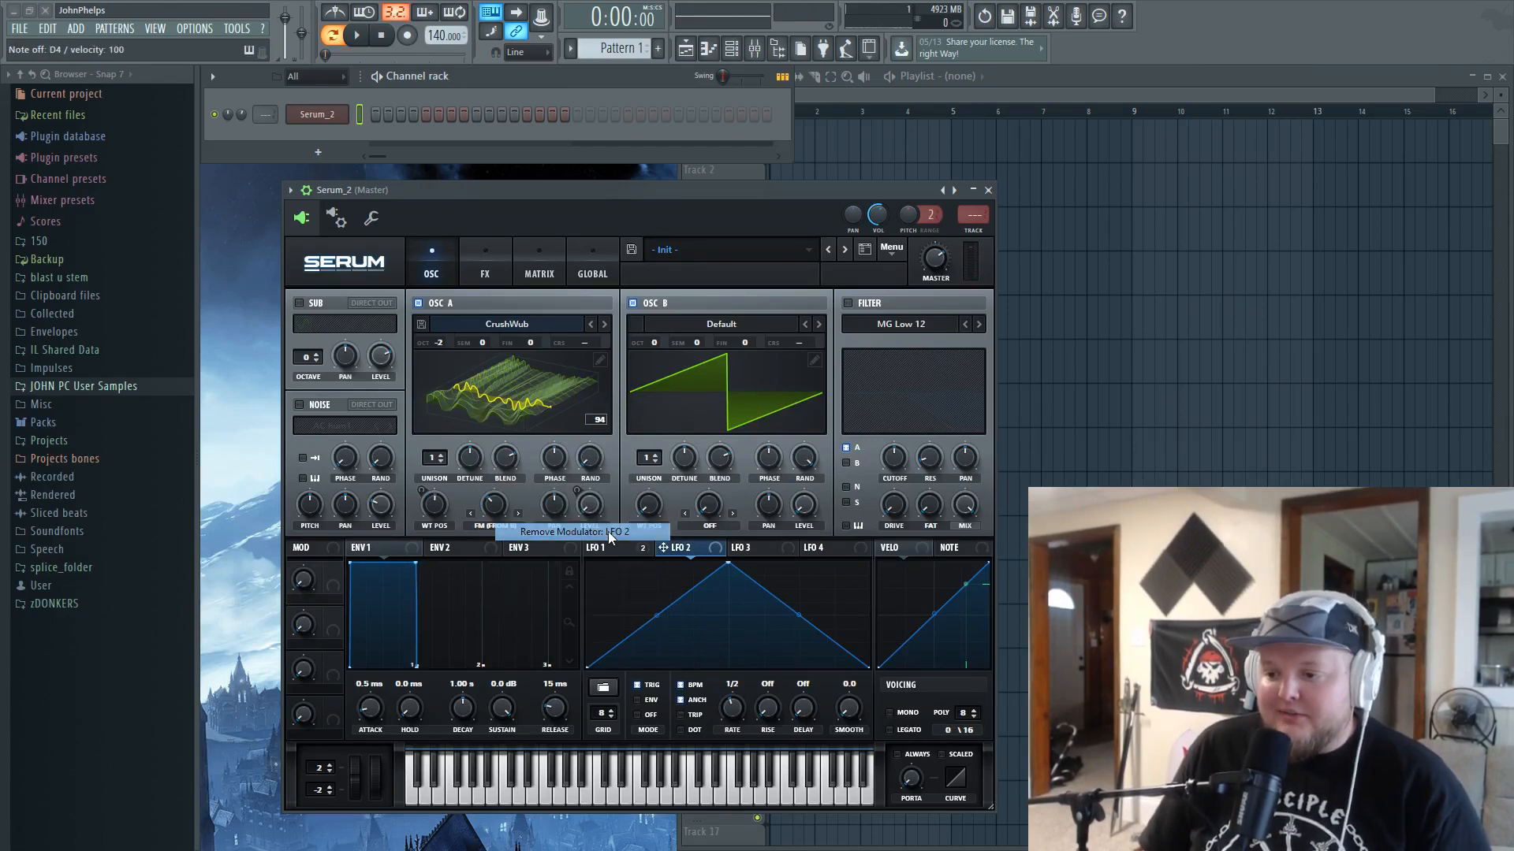
- Assign LFO 1 to oscillator A's FM warp while playing D4 notes, and set oscillator A's random phase to 0%
click(601, 549)
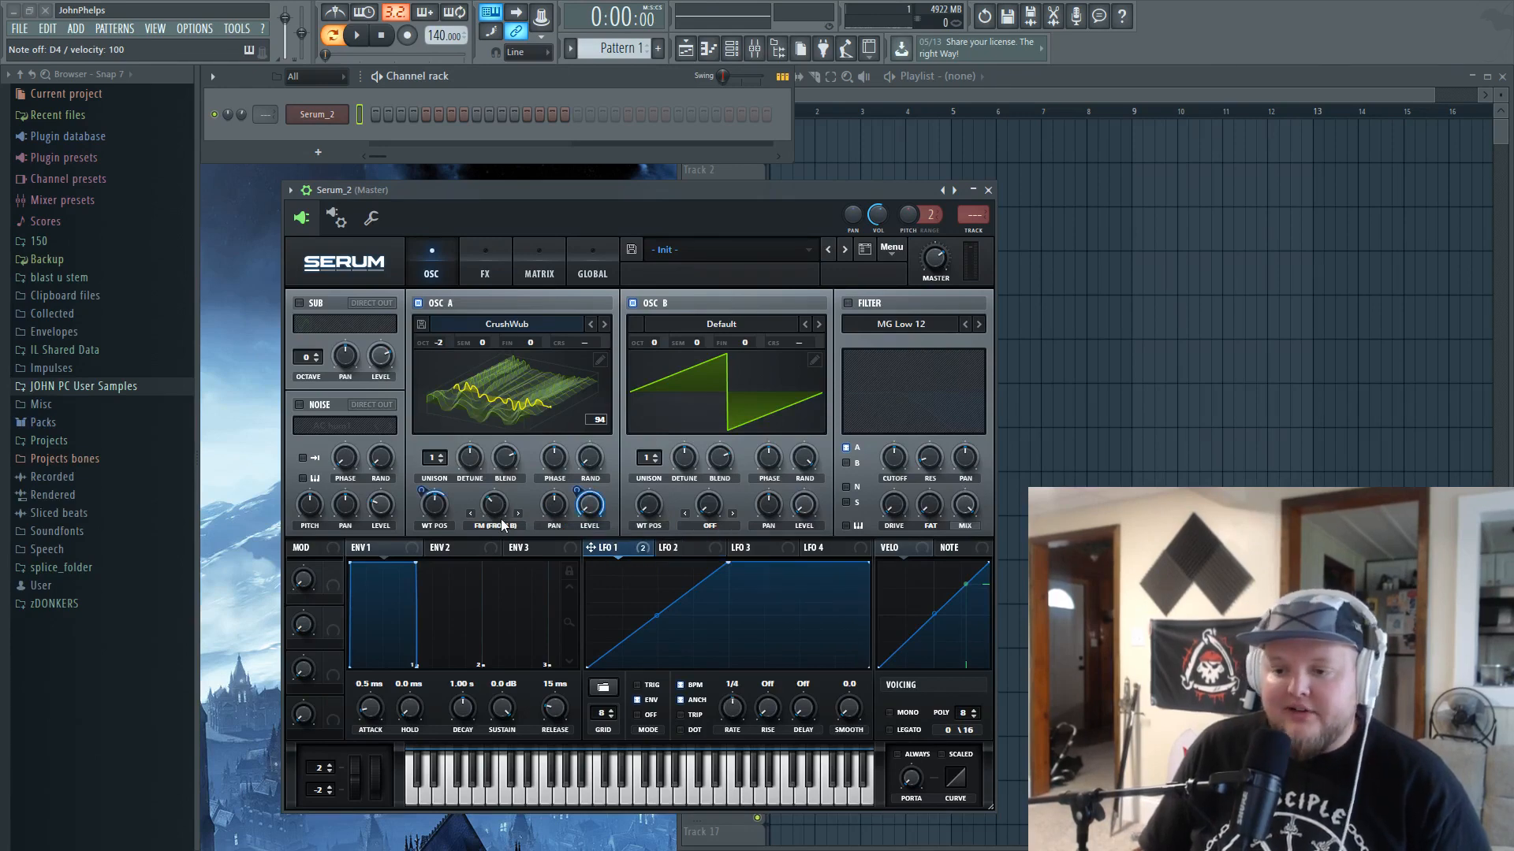
drag(498, 506, 504, 546)
key(x)
key(x)
key(x)
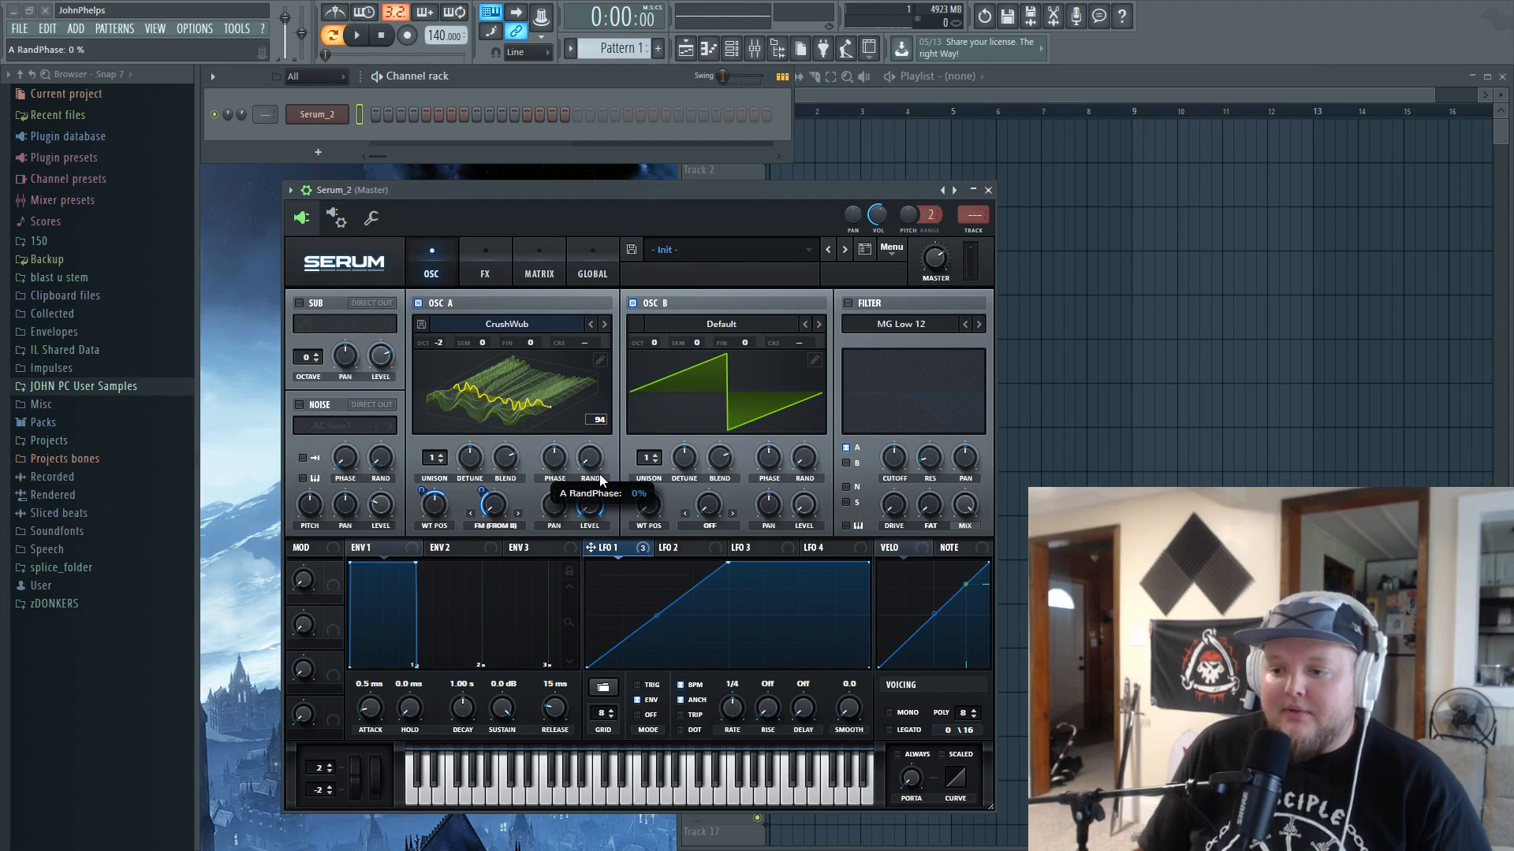
- Play D4 notes to audition the patch, and check which effects are active in the effects rack
key(x)
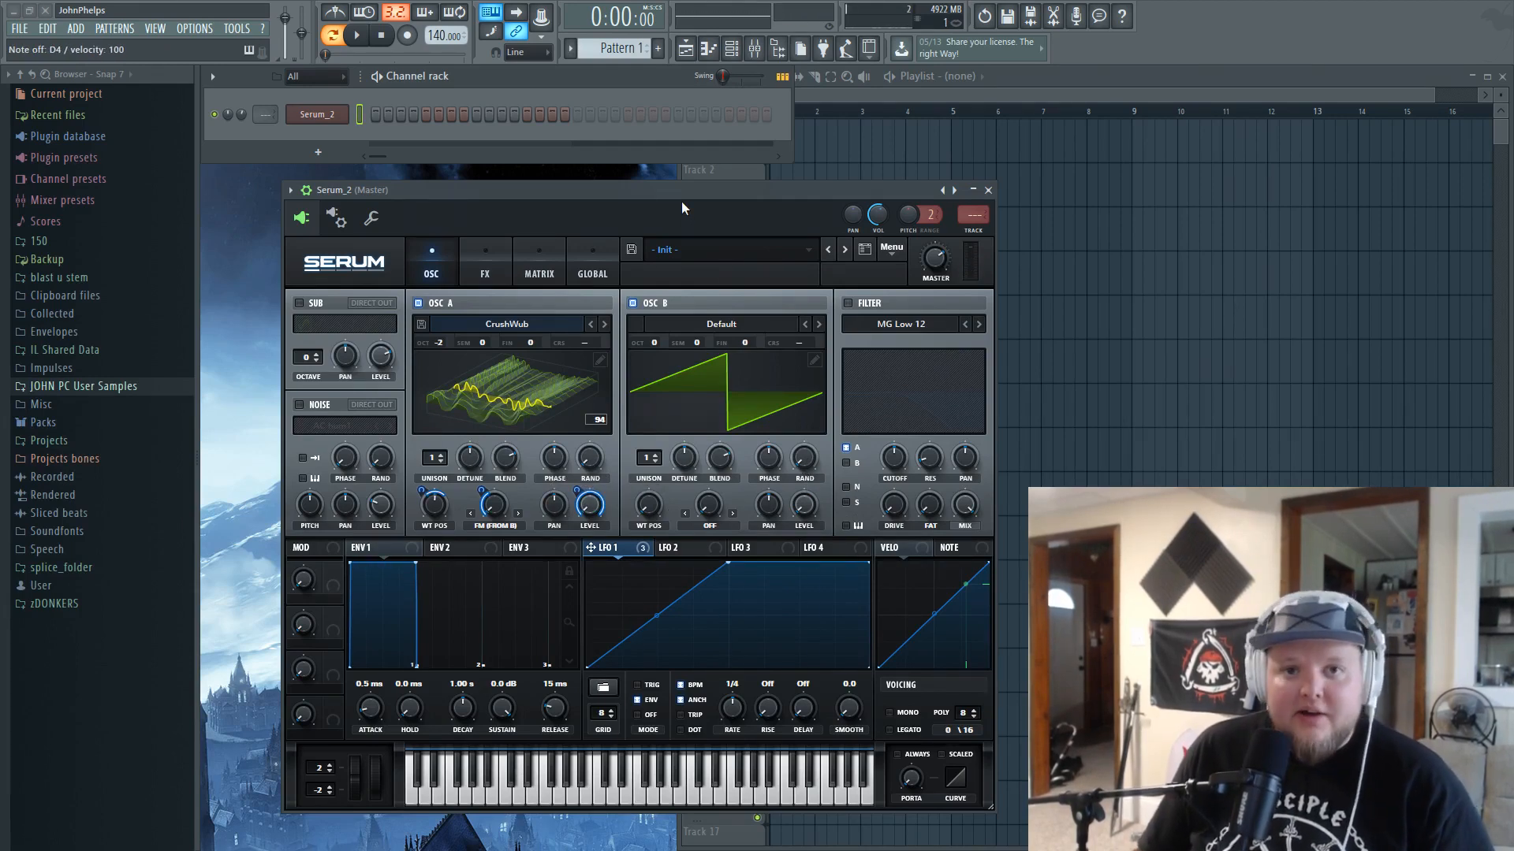
key(x)
key(x)
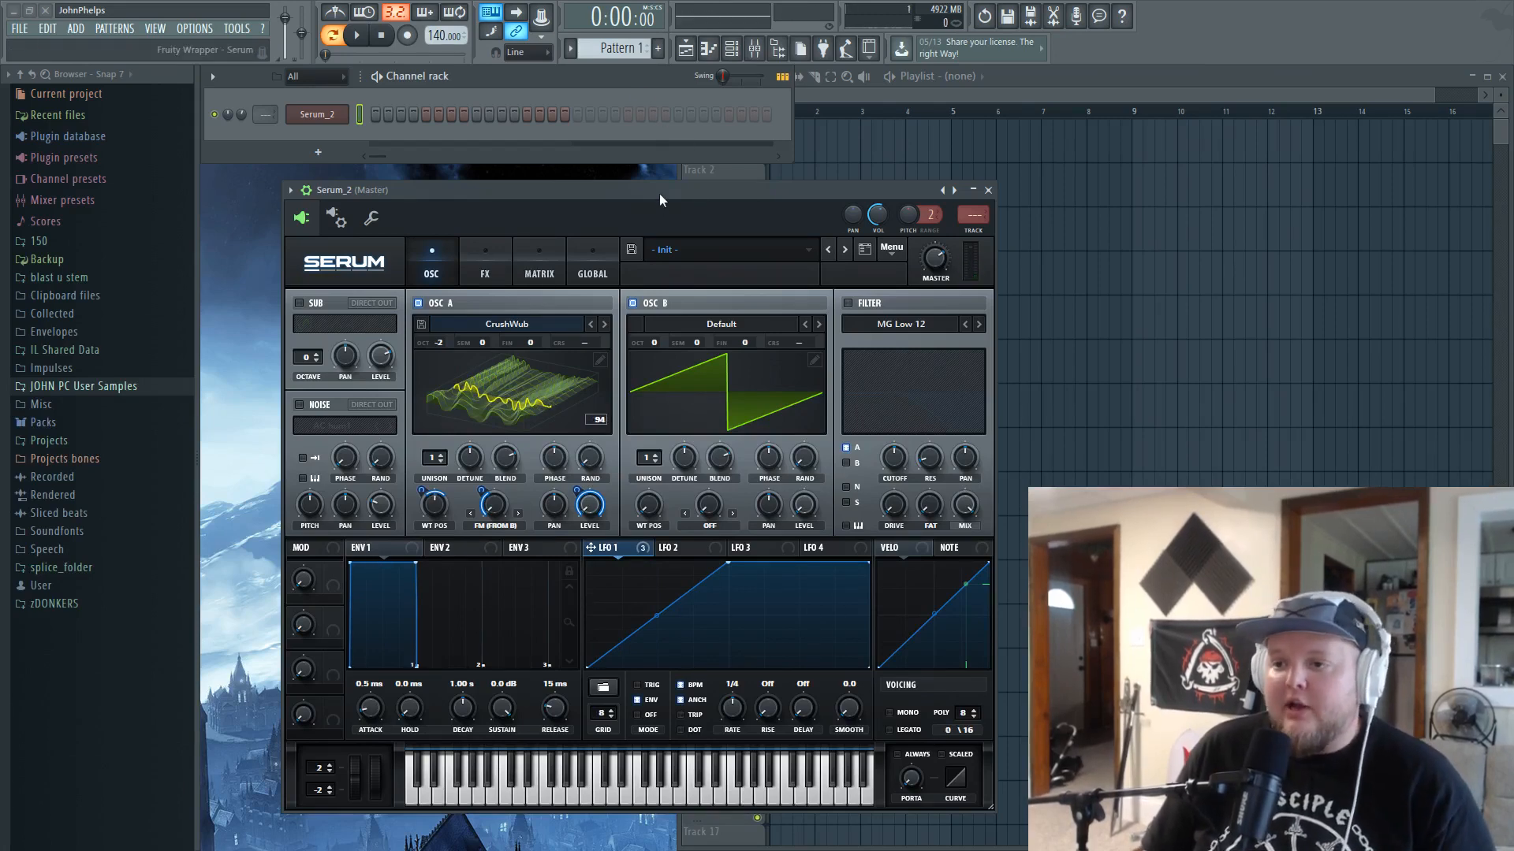
key(x)
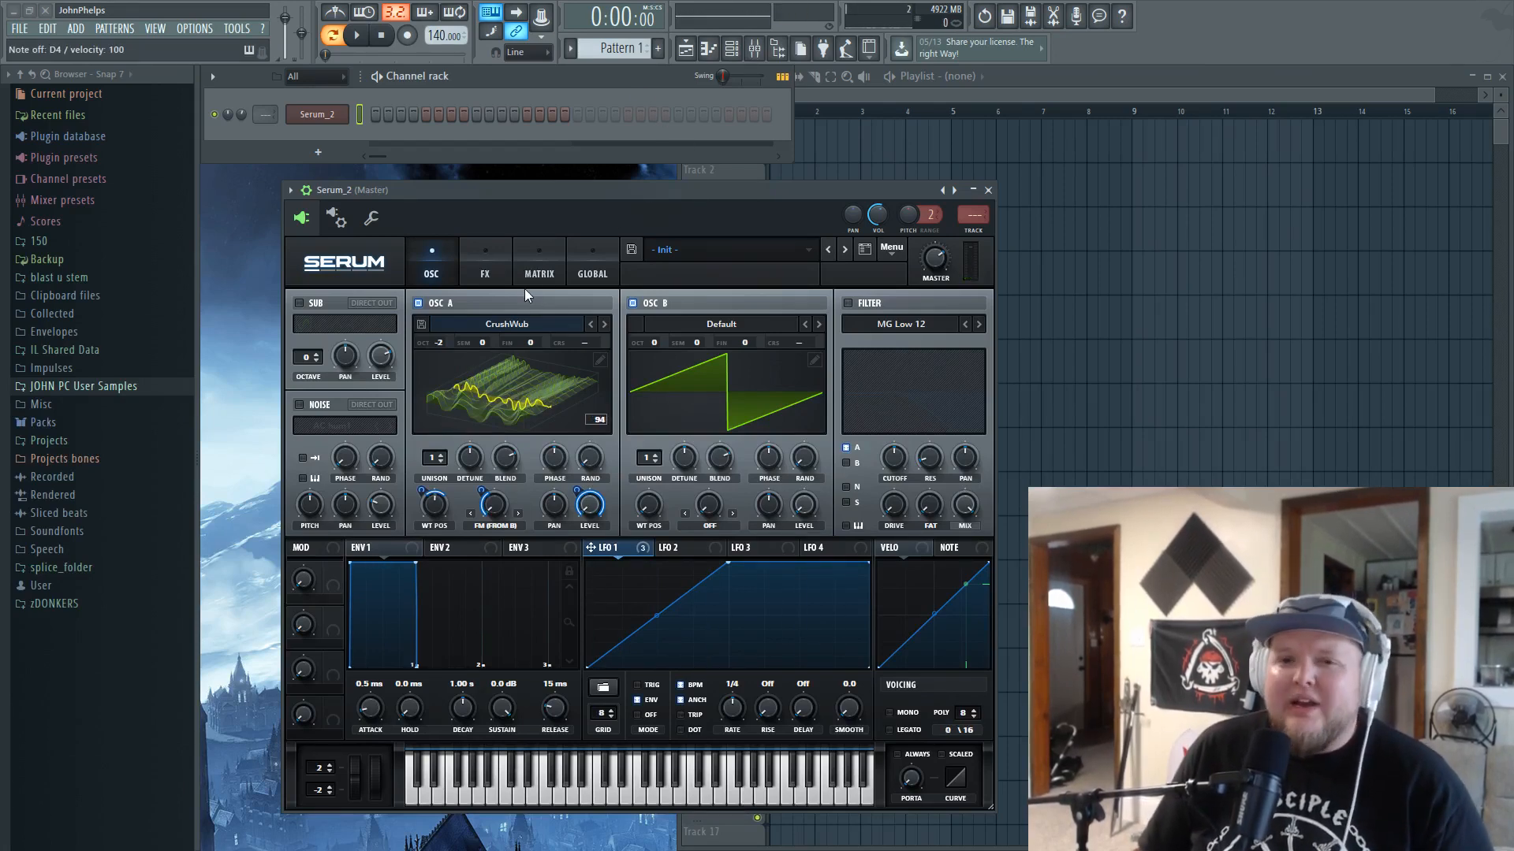
click(487, 262)
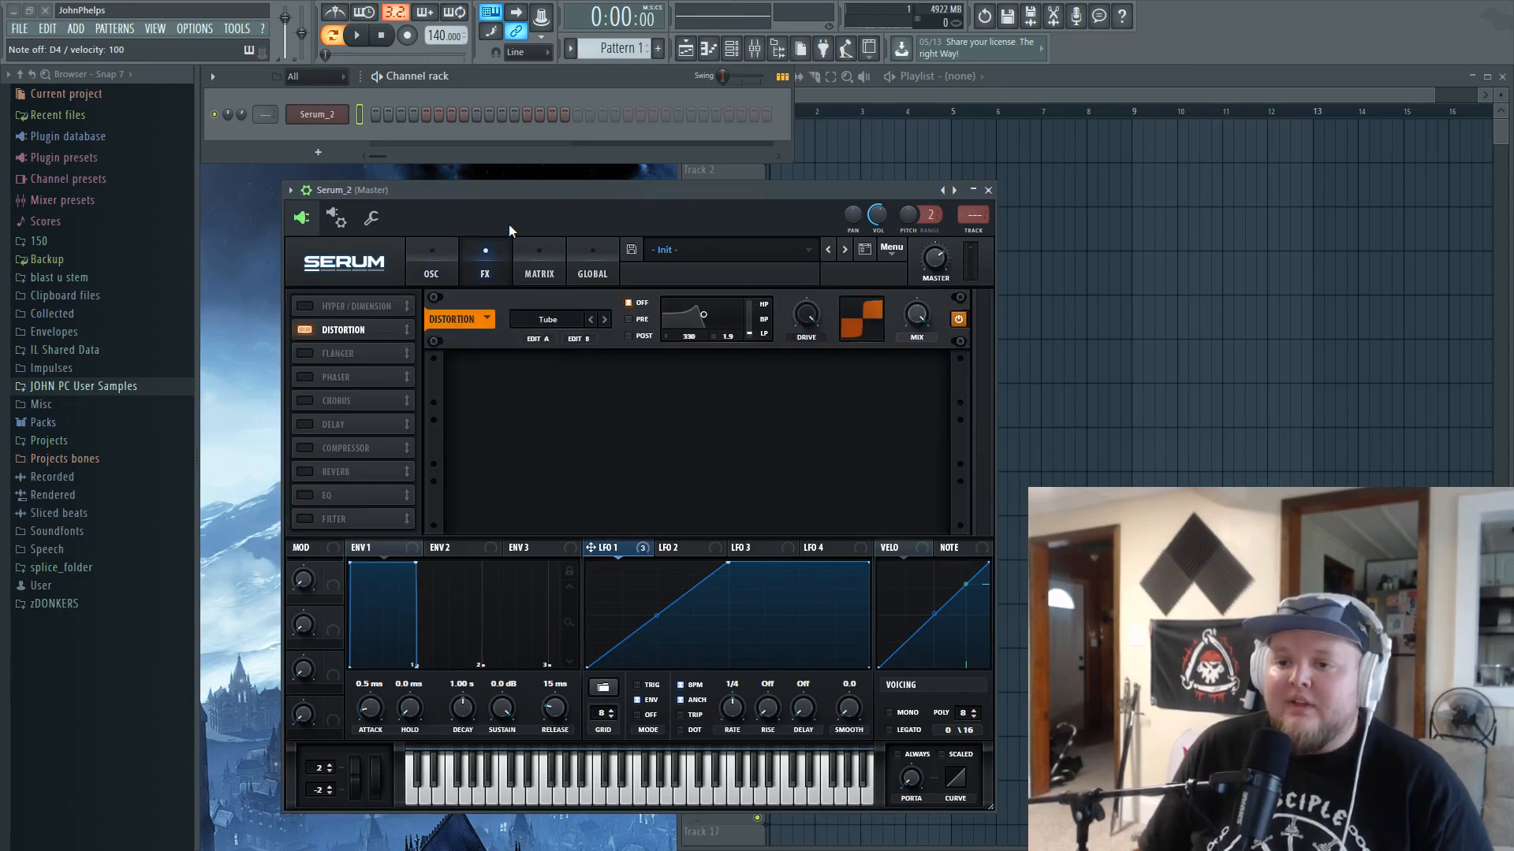
key(x)
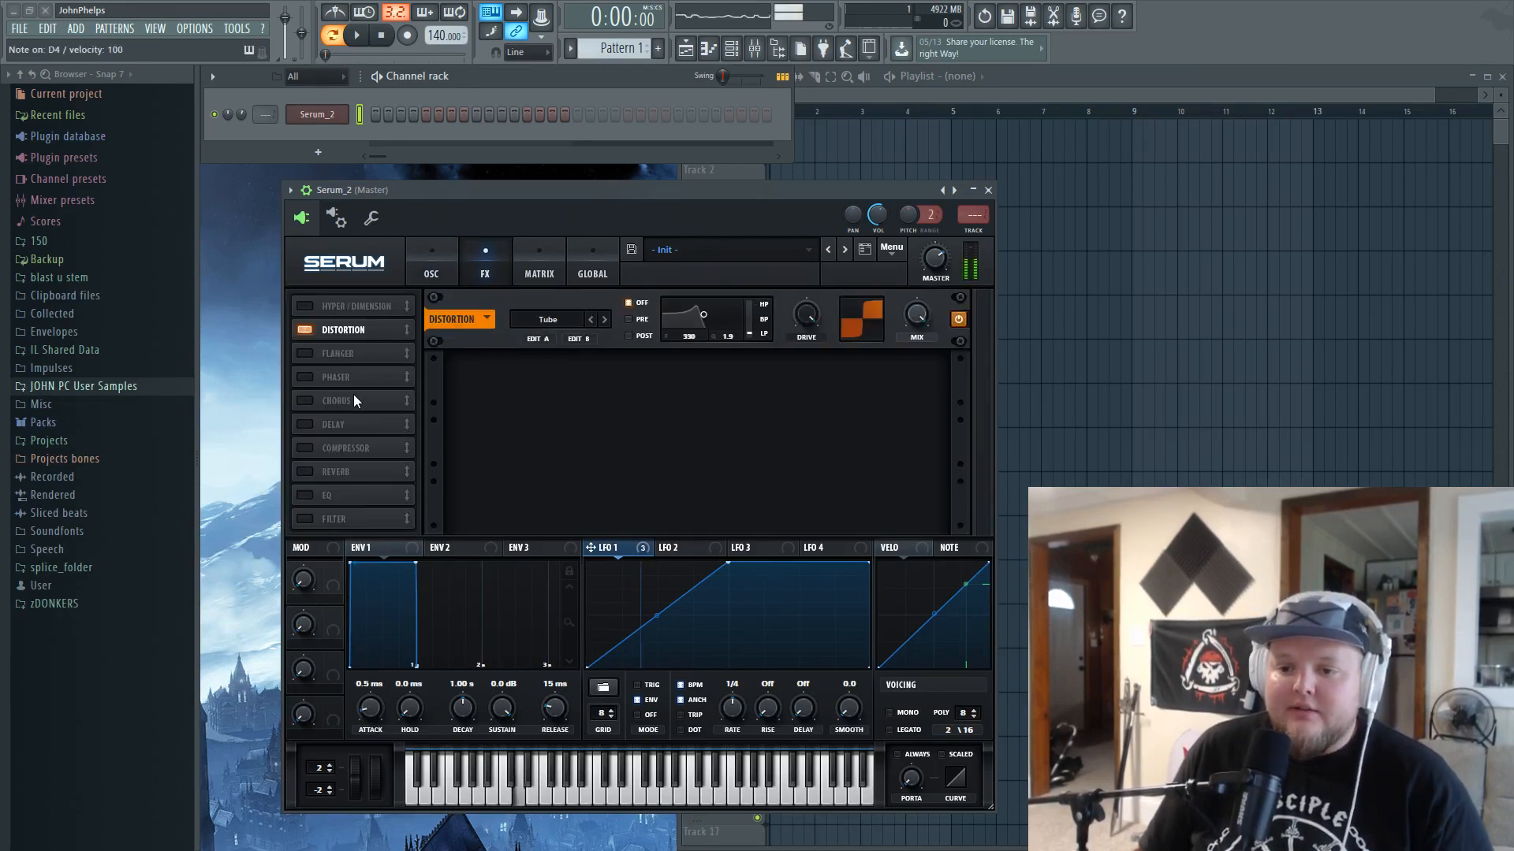
click(447, 264)
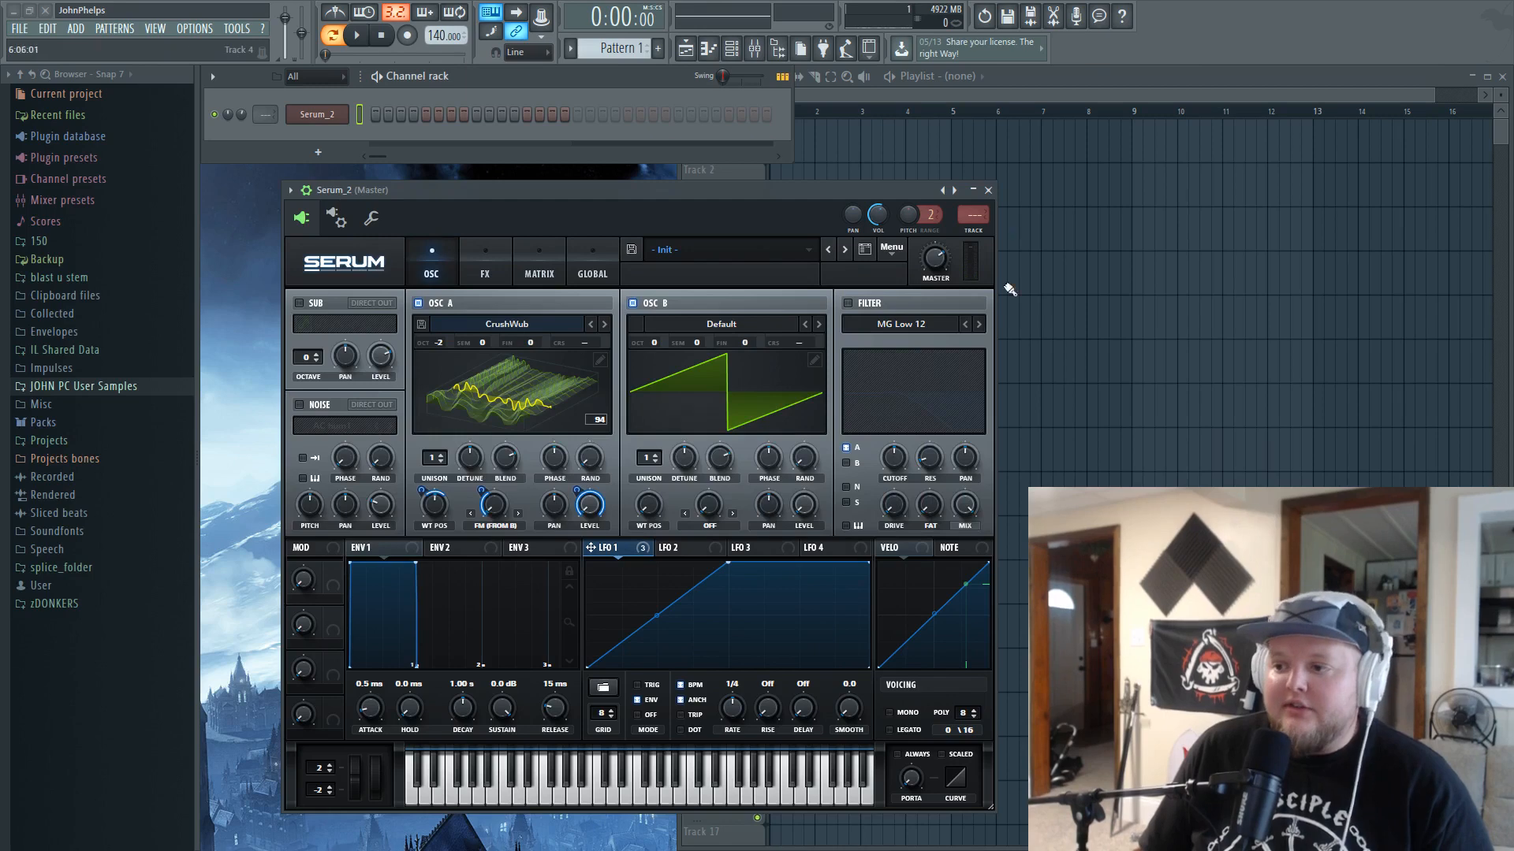
- Enable the filter beside oscillator B and set its type to MG Low 24
click(848, 304)
click(901, 326)
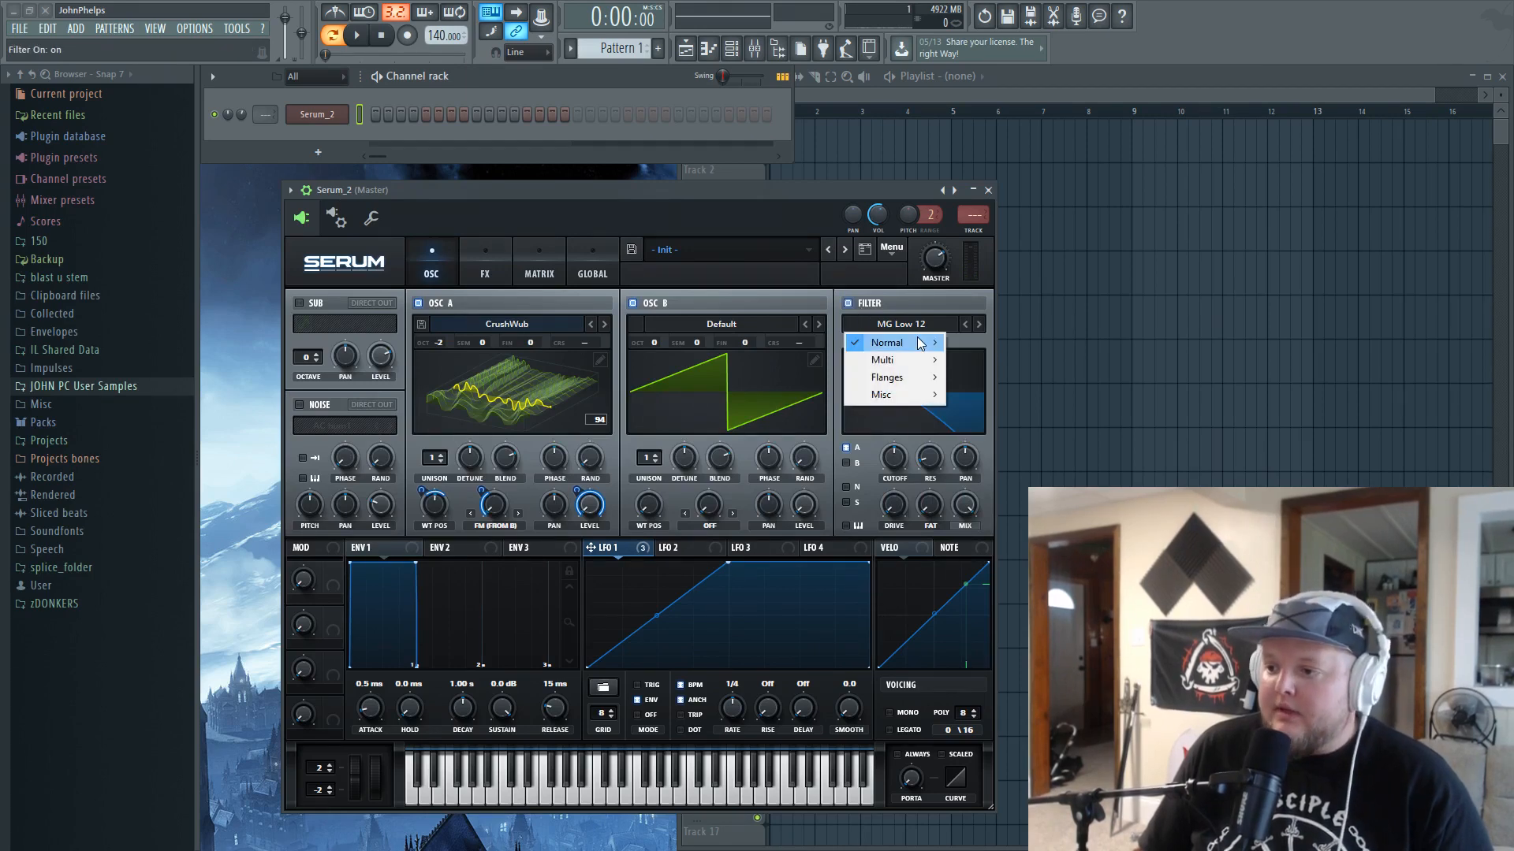
click(1020, 395)
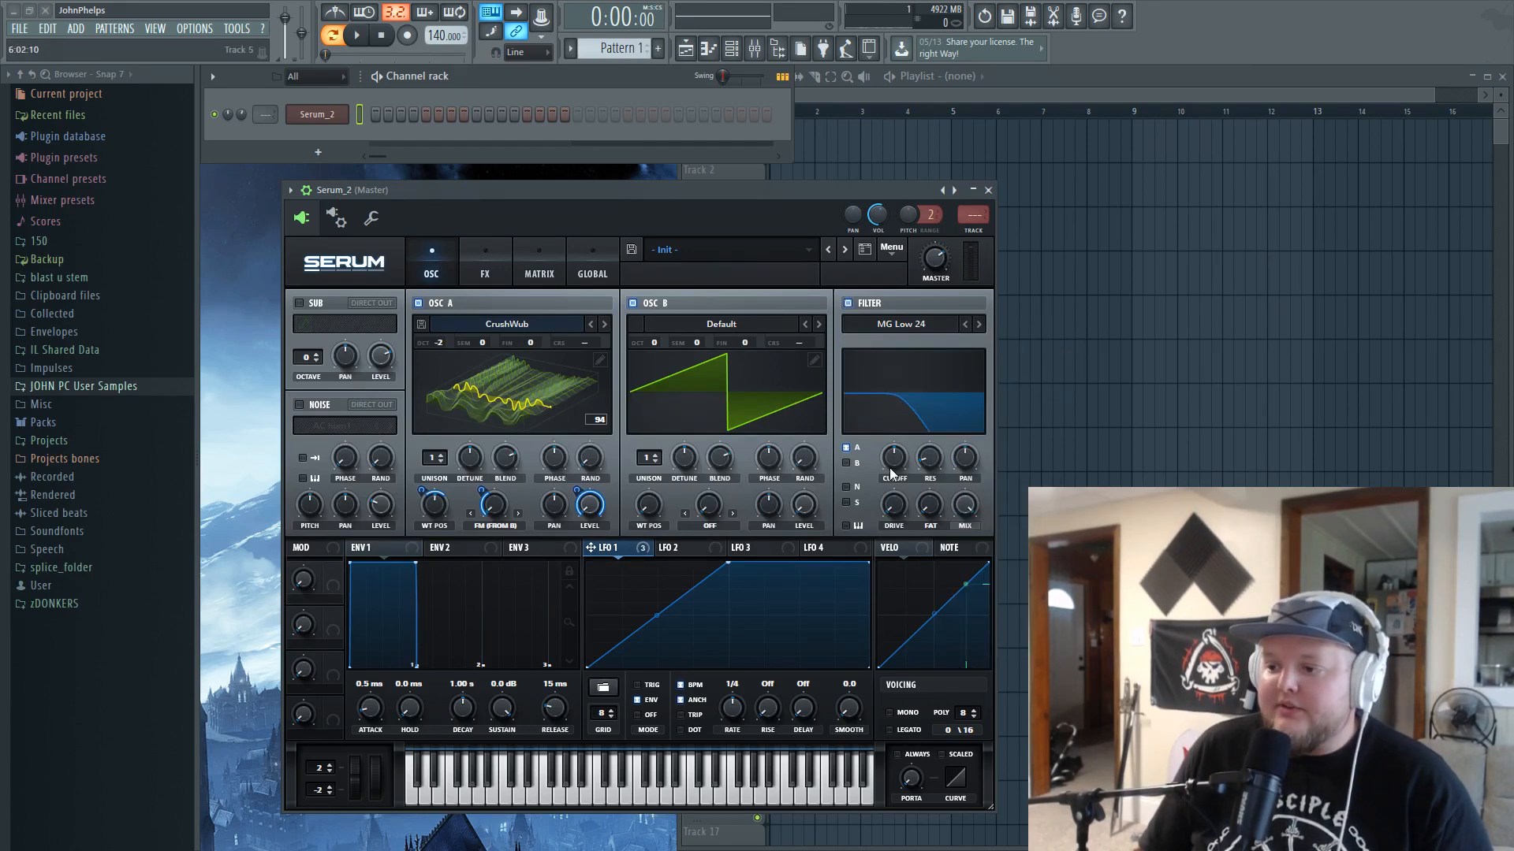
- Assign LFO 1 to the filter's cutoff and route oscillator B through the filter, auditioning with D4 notes
mouse_move(896, 465)
mouse_down()
mouse_move(906, 511)
mouse_move(912, 439)
mouse_move(888, 490)
mouse_move(894, 461)
mouse_up()
drag(894, 461, 880, 432)
click(846, 464)
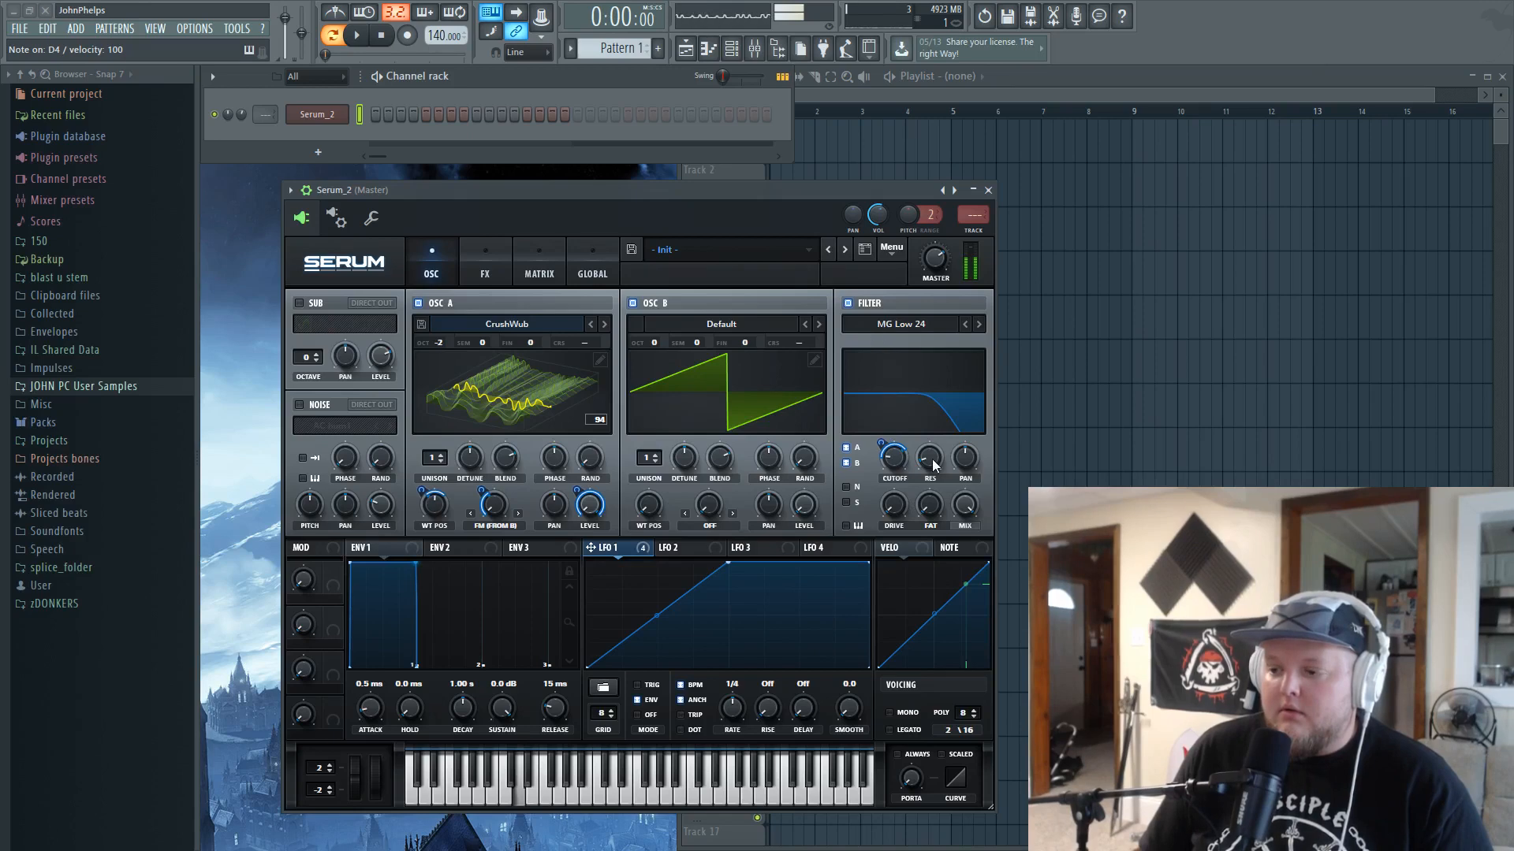
drag(942, 503, 945, 660)
key(x)
key(x)
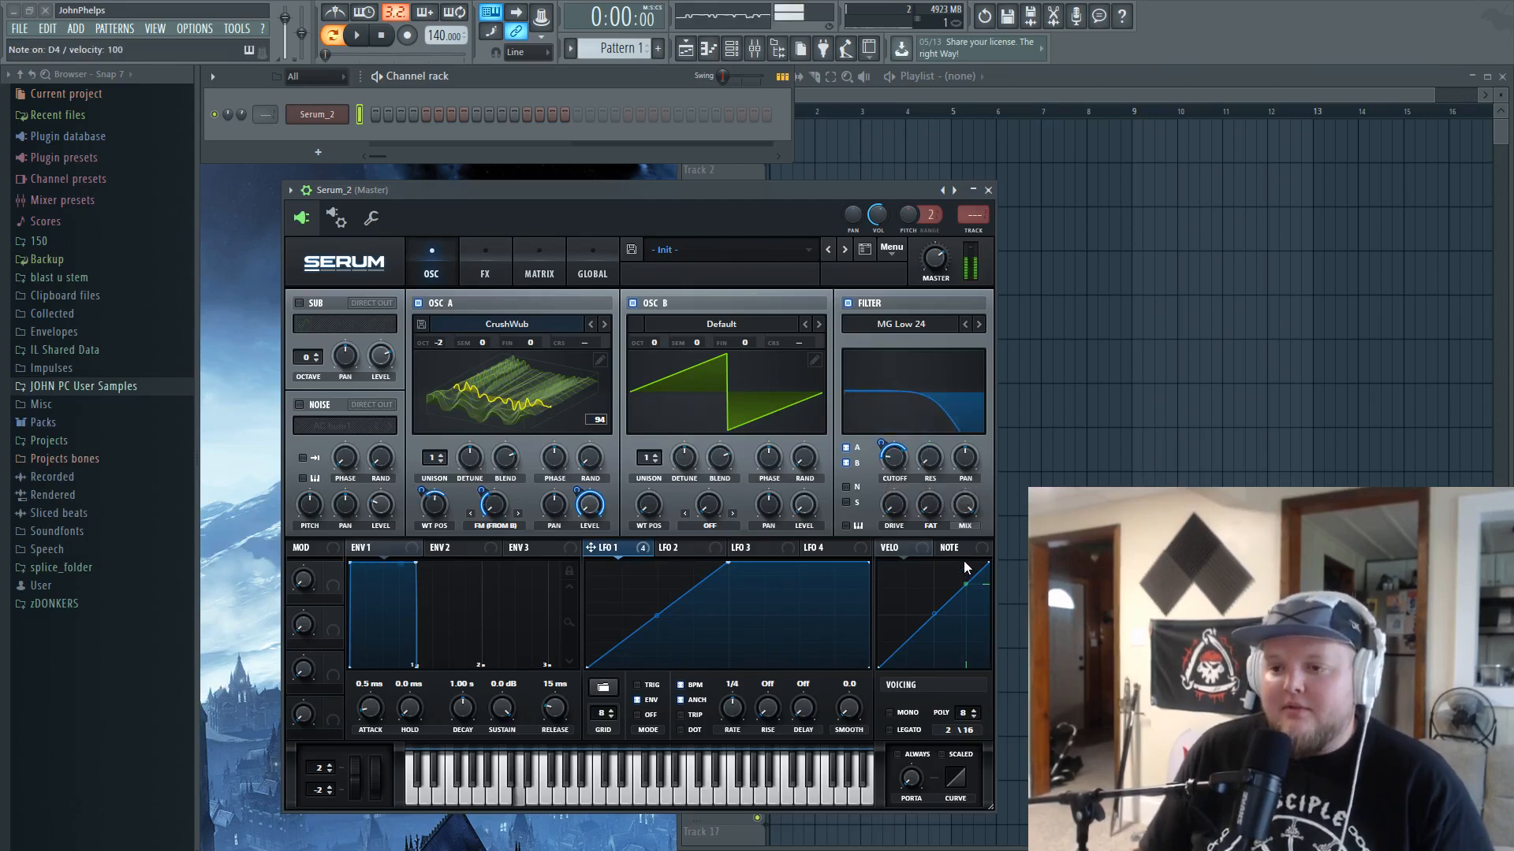
- Enable the Hyper/Dimension effect, play a D4 note, and bring the Hyper mix down to 0%
click(477, 260)
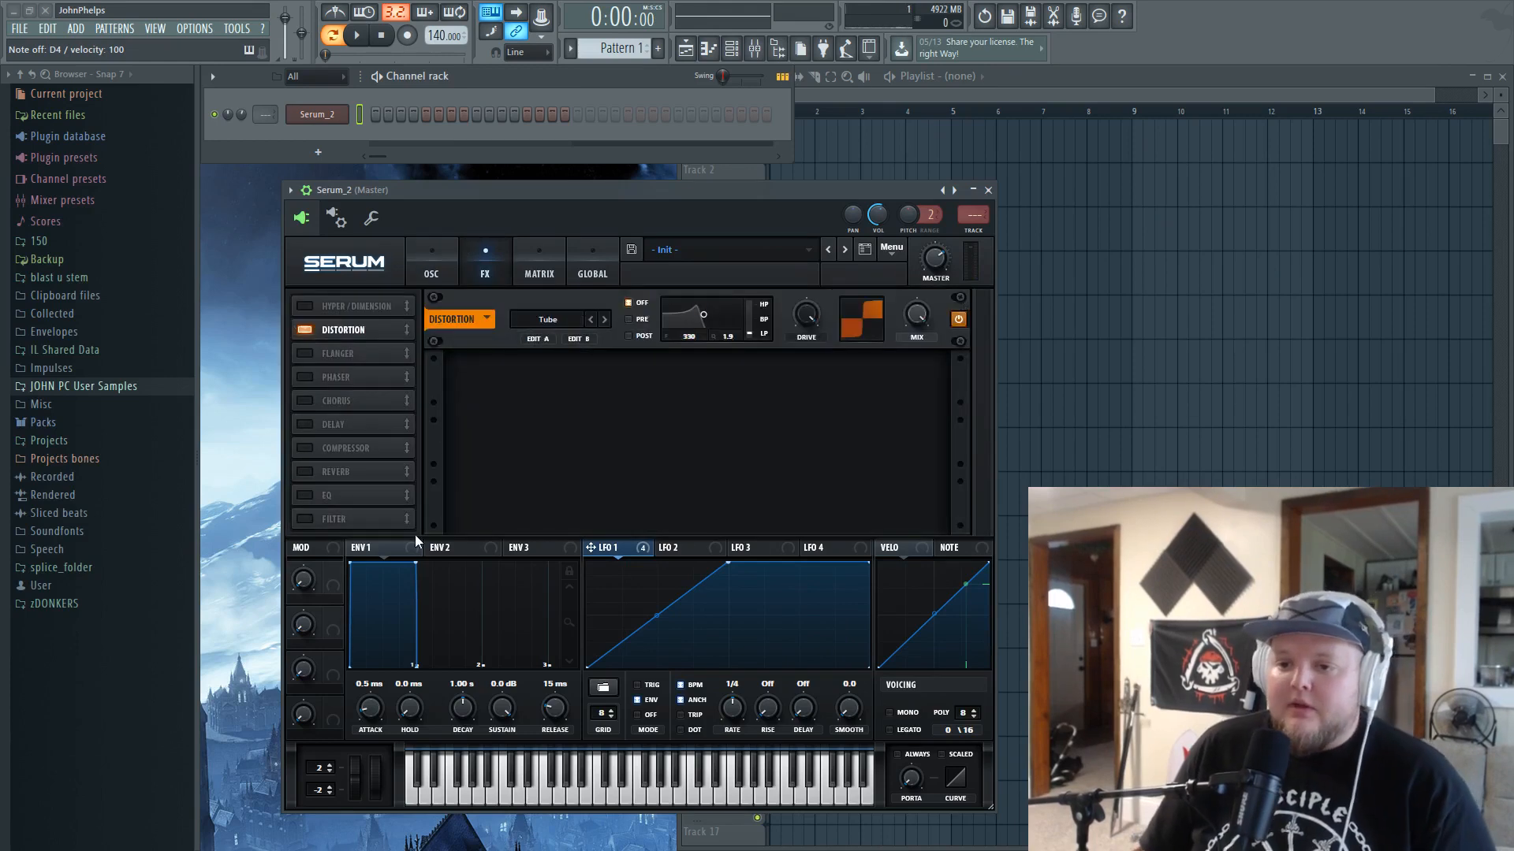
click(304, 306)
mouse_move(719, 314)
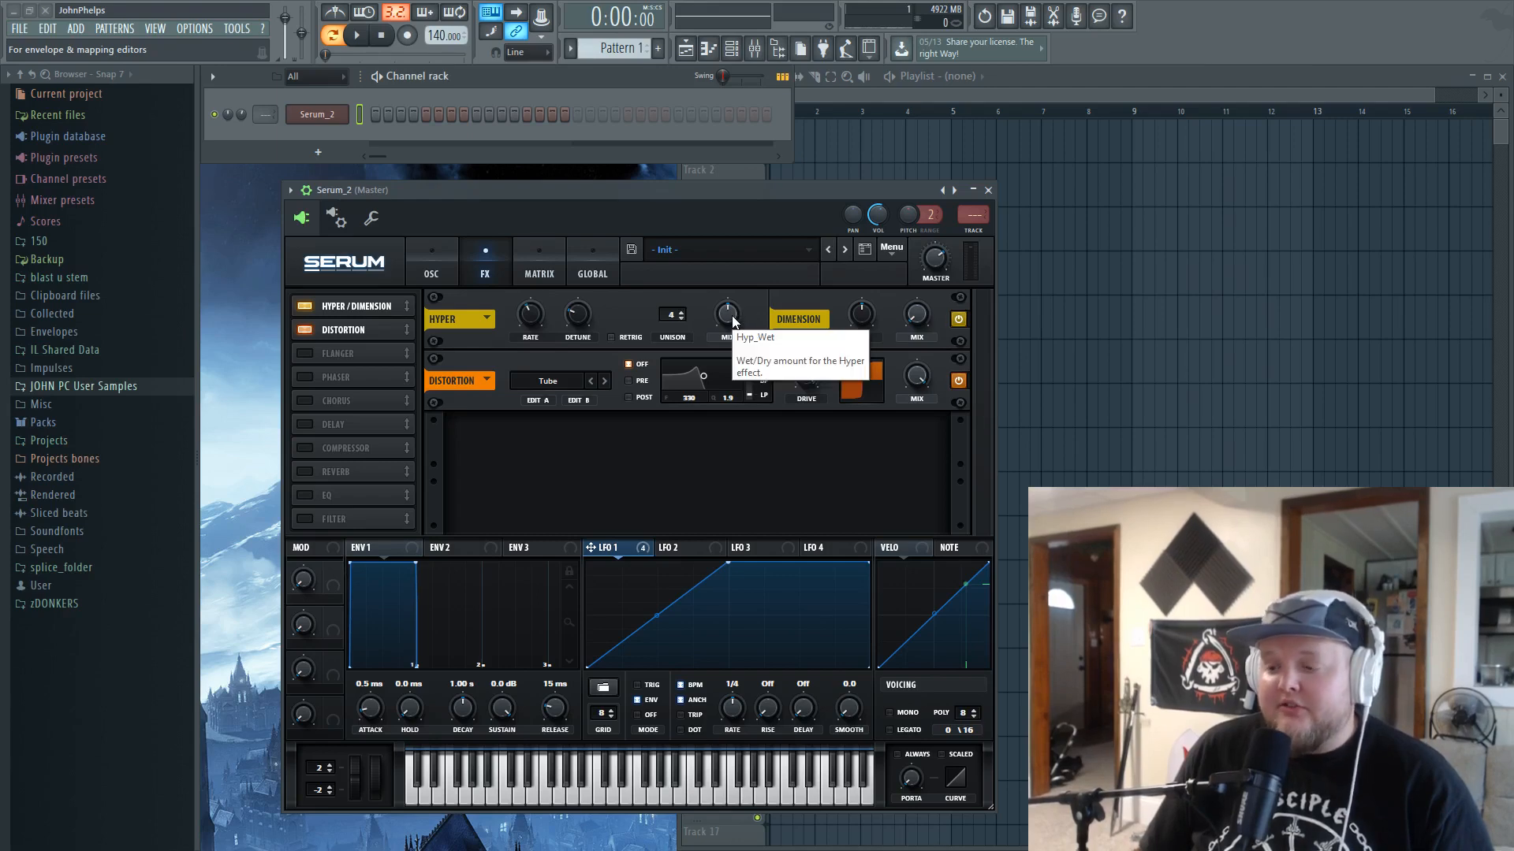
key(x)
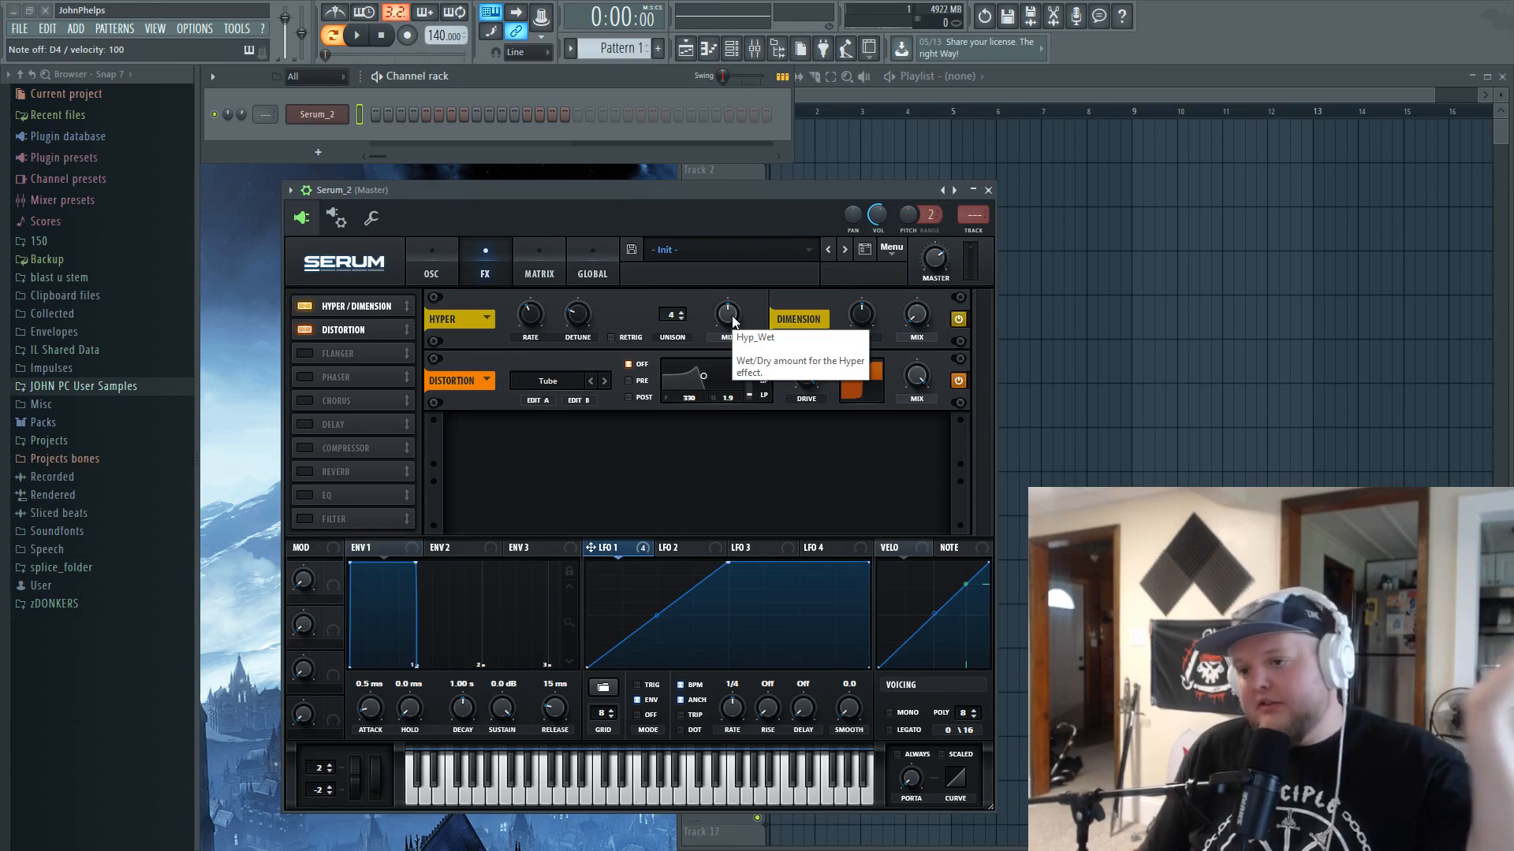
click(732, 320)
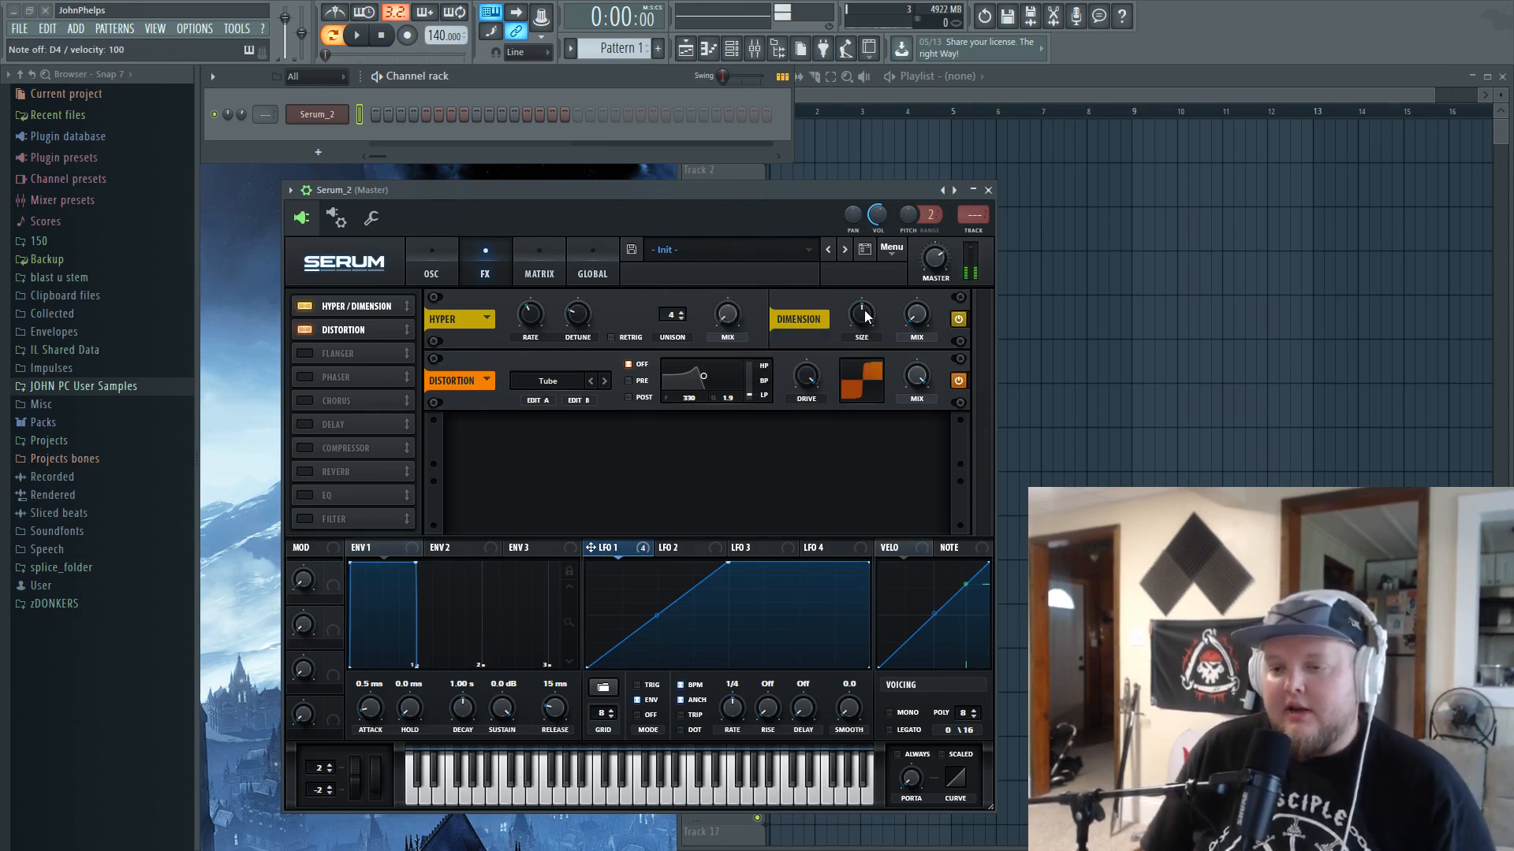
- Raise the Dimension mix and adjust its size while playing D4 notes
click(921, 316)
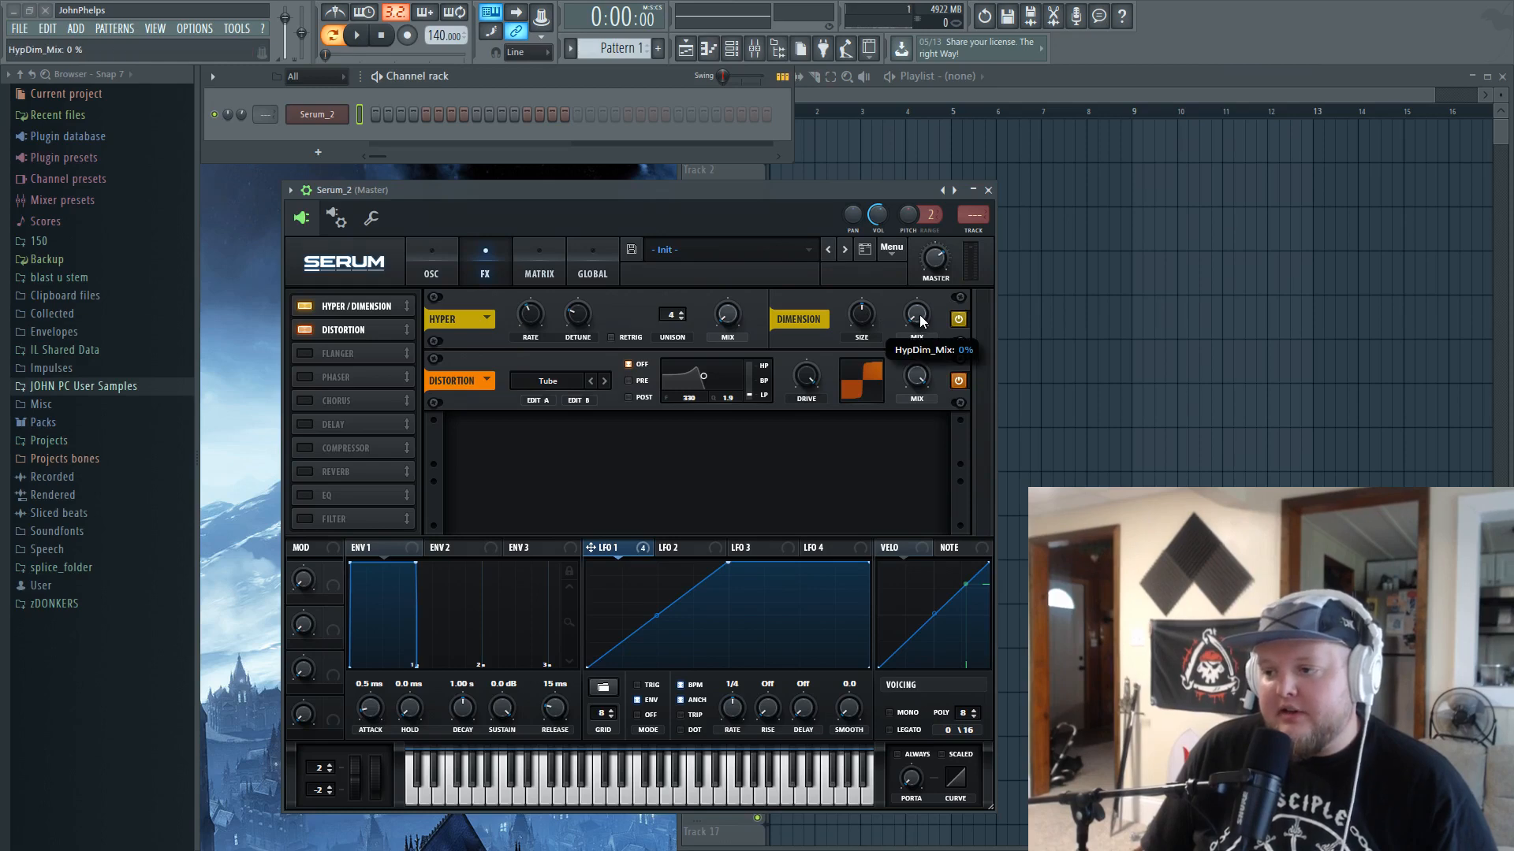
drag(920, 312, 916, 277)
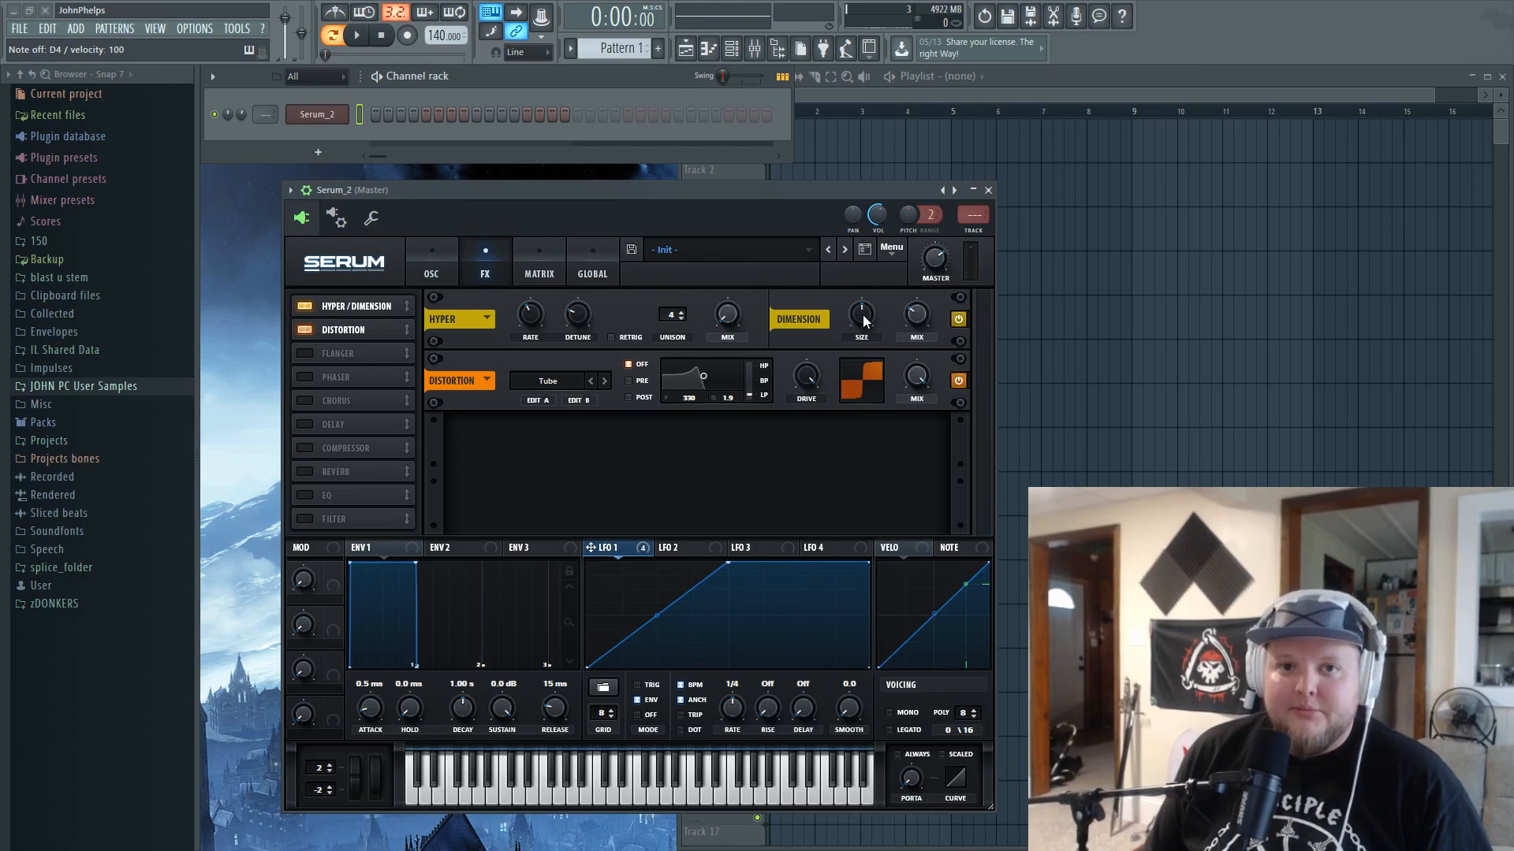
drag(864, 320, 865, 357)
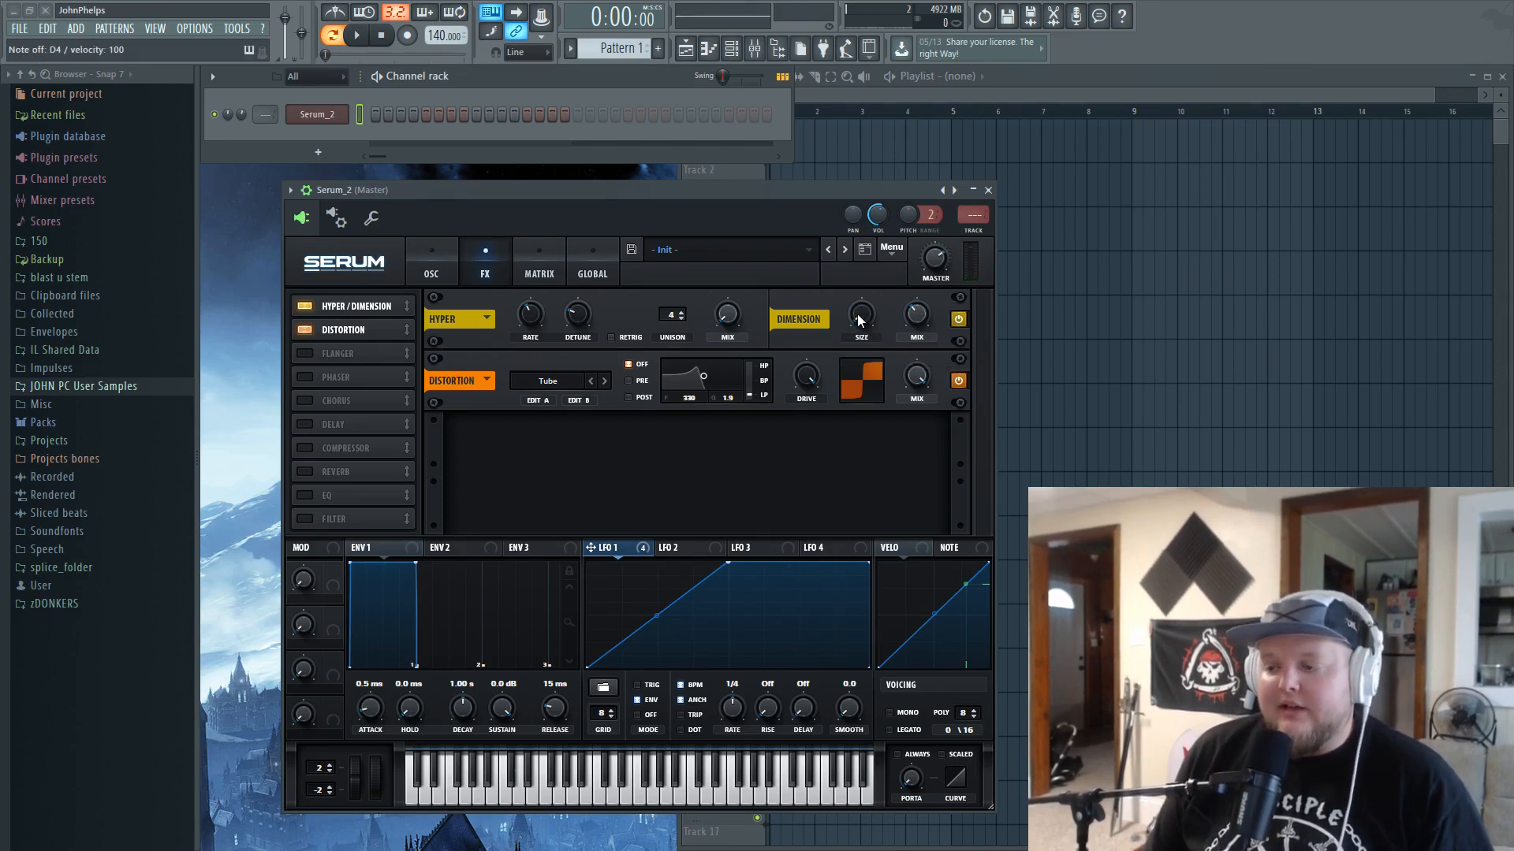
drag(871, 310, 924, 325)
key(x)
key(x)
key(x)
key(x)
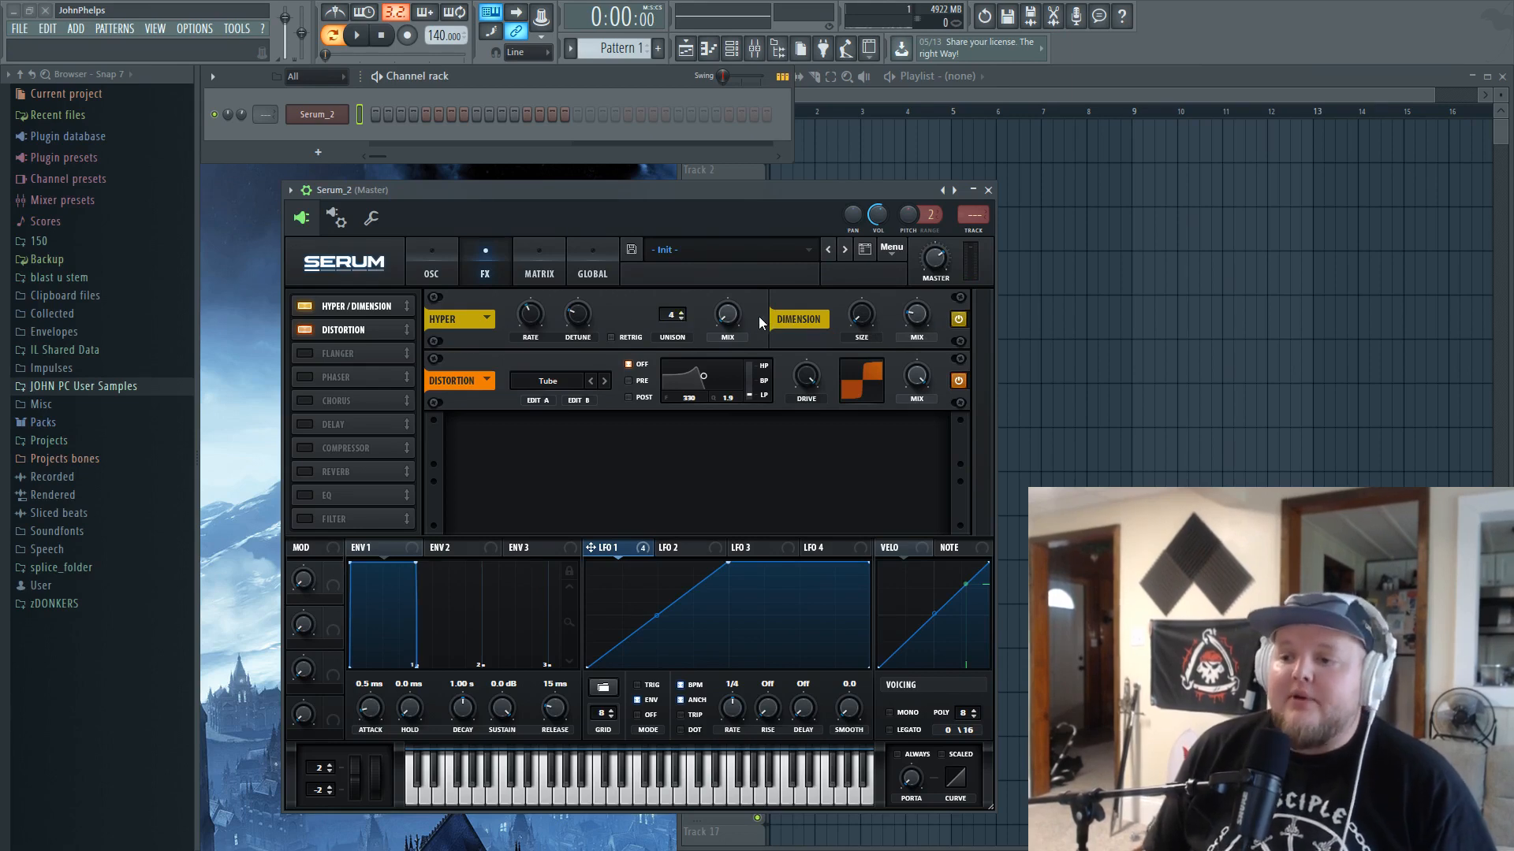
- Try LFO 1 as a modulator on the Hyper mix with an amount of 48 while playing D4 notes, and remove that modulator
key(x)
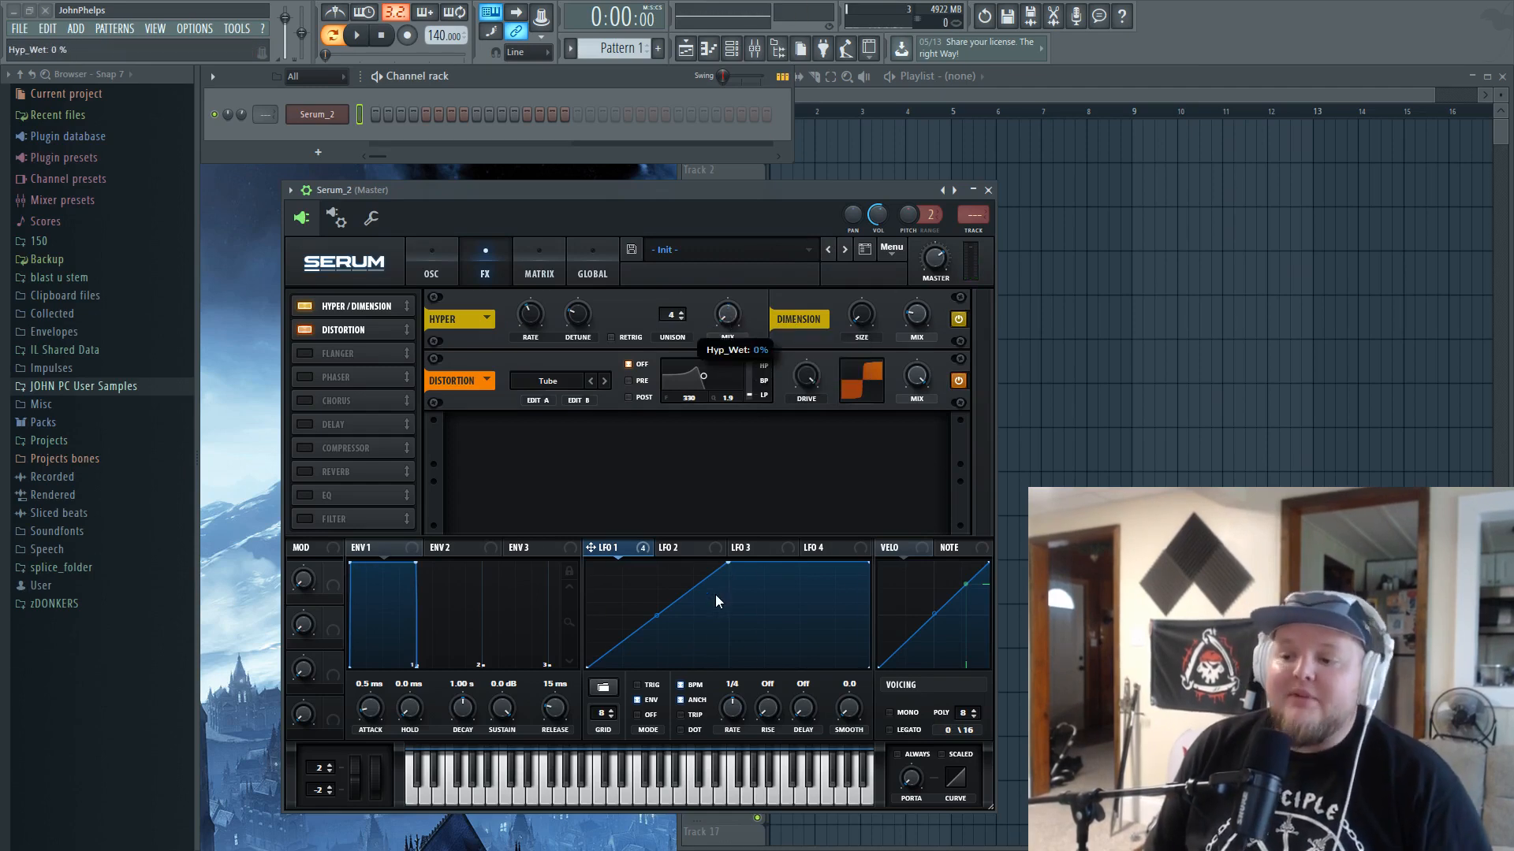
drag(717, 301, 723, 348)
key(x)
key(x)
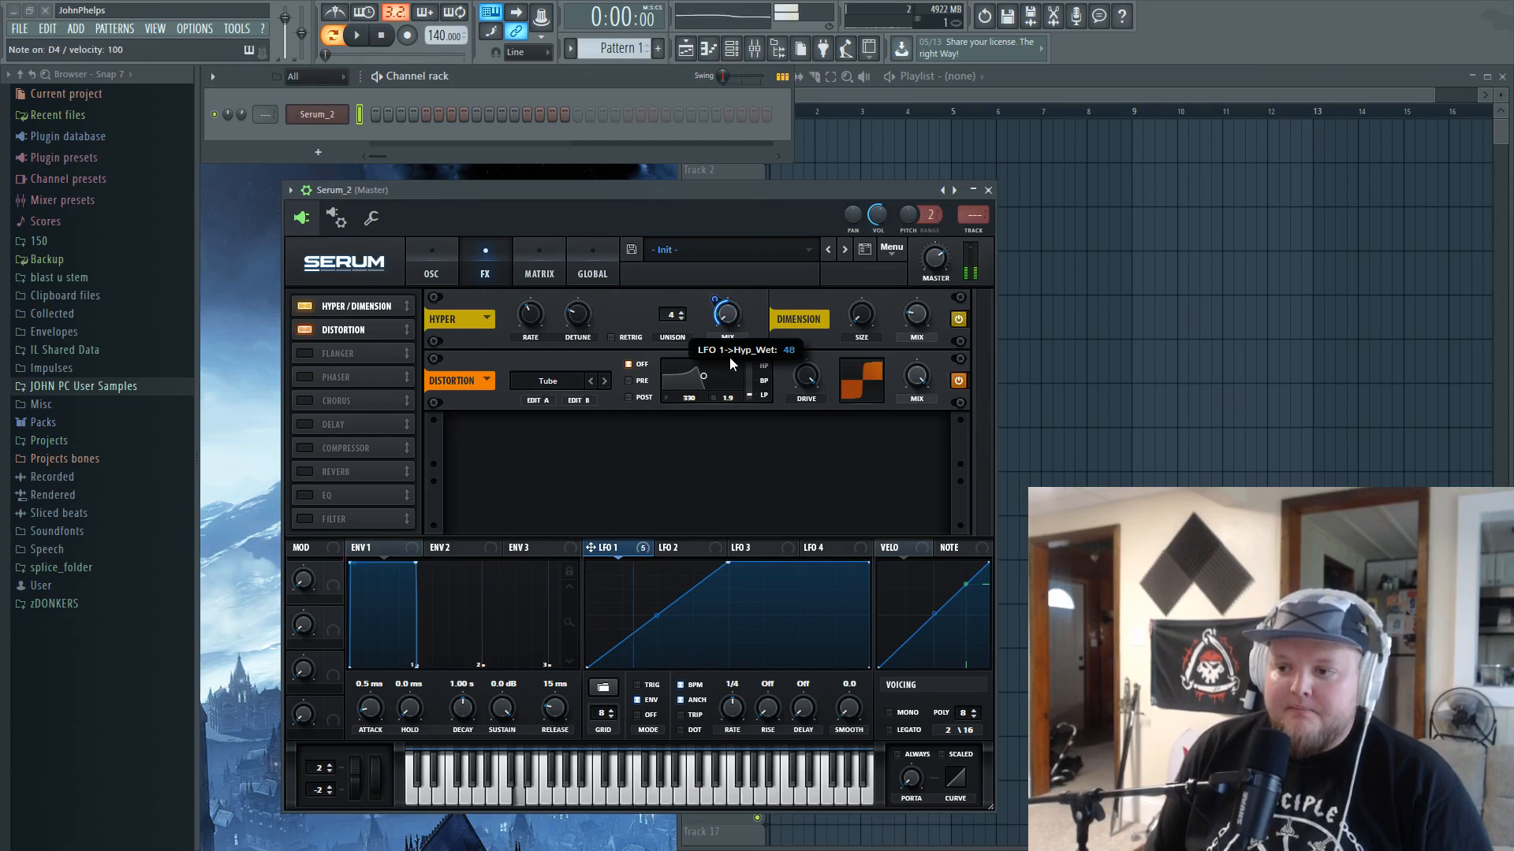
right_click(731, 309)
click(780, 341)
key(x)
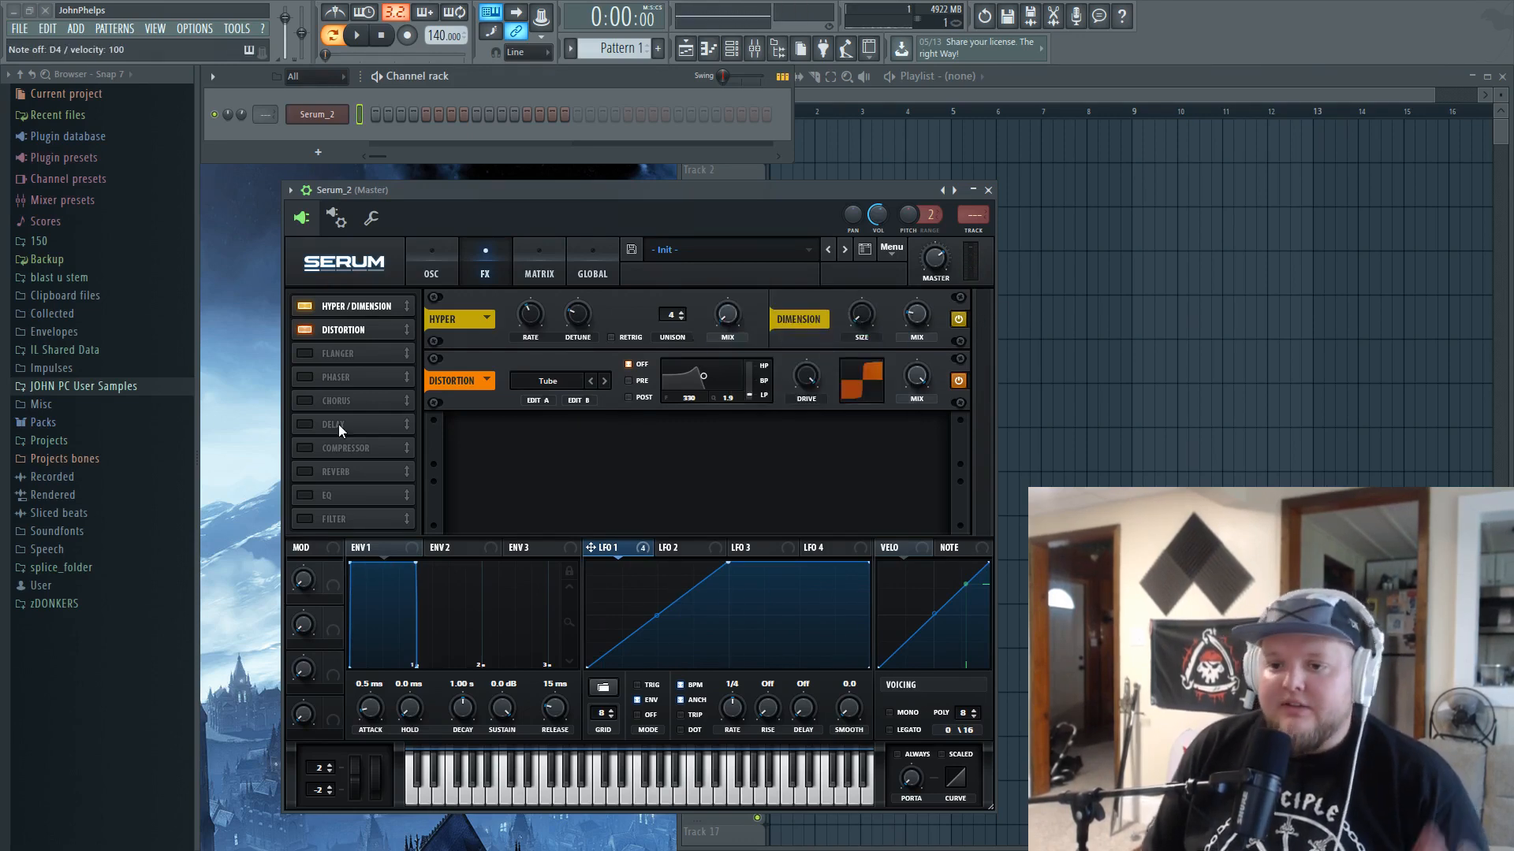
- Move the Filter effect up the effects chain to directly below Phaser, and enable it
drag(331, 519, 300, 406)
click(301, 403)
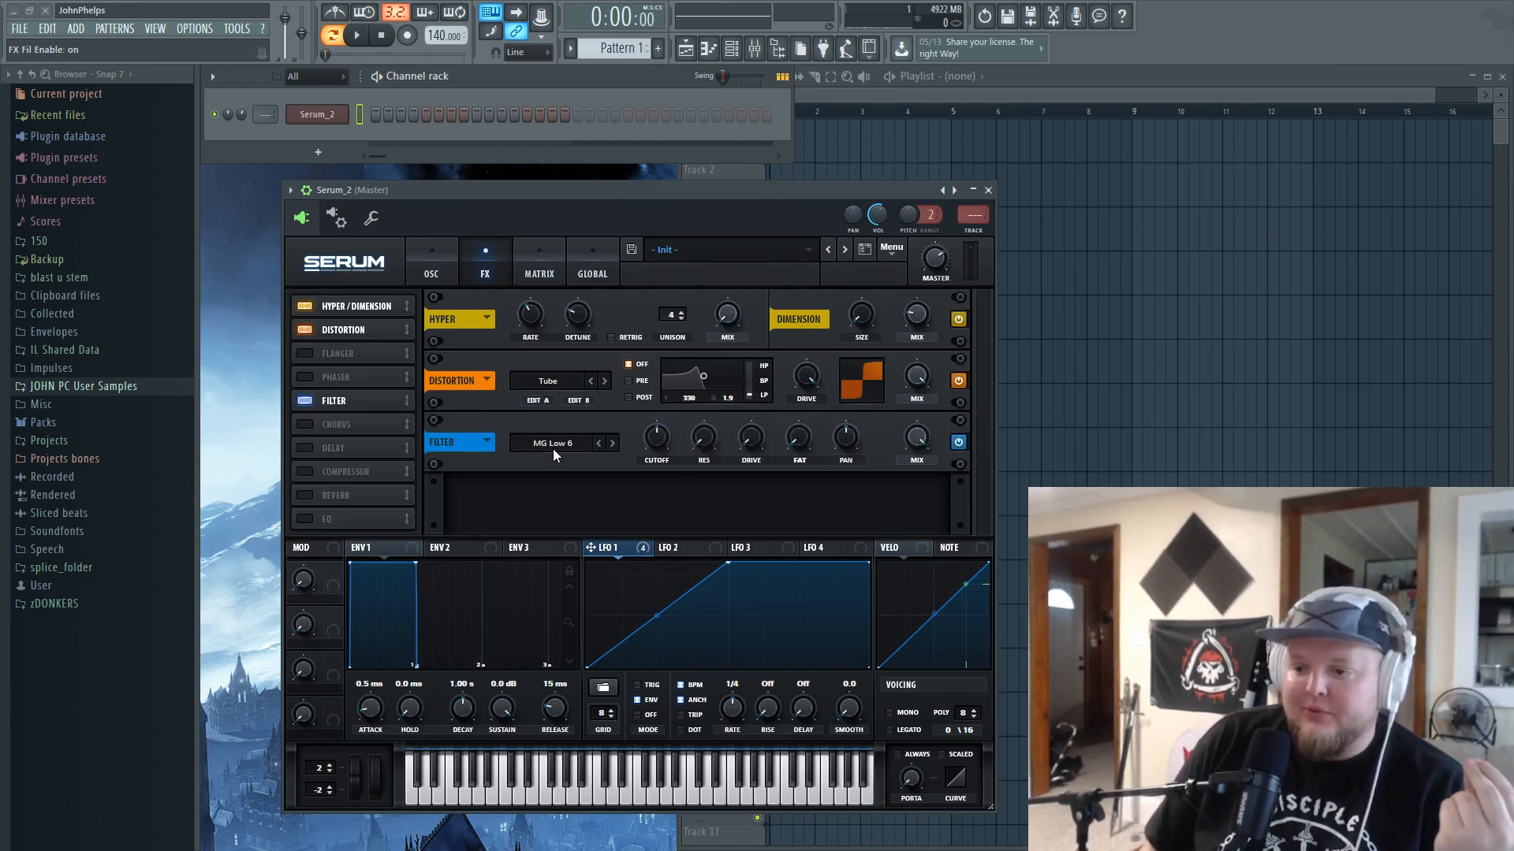
click(556, 445)
click(457, 427)
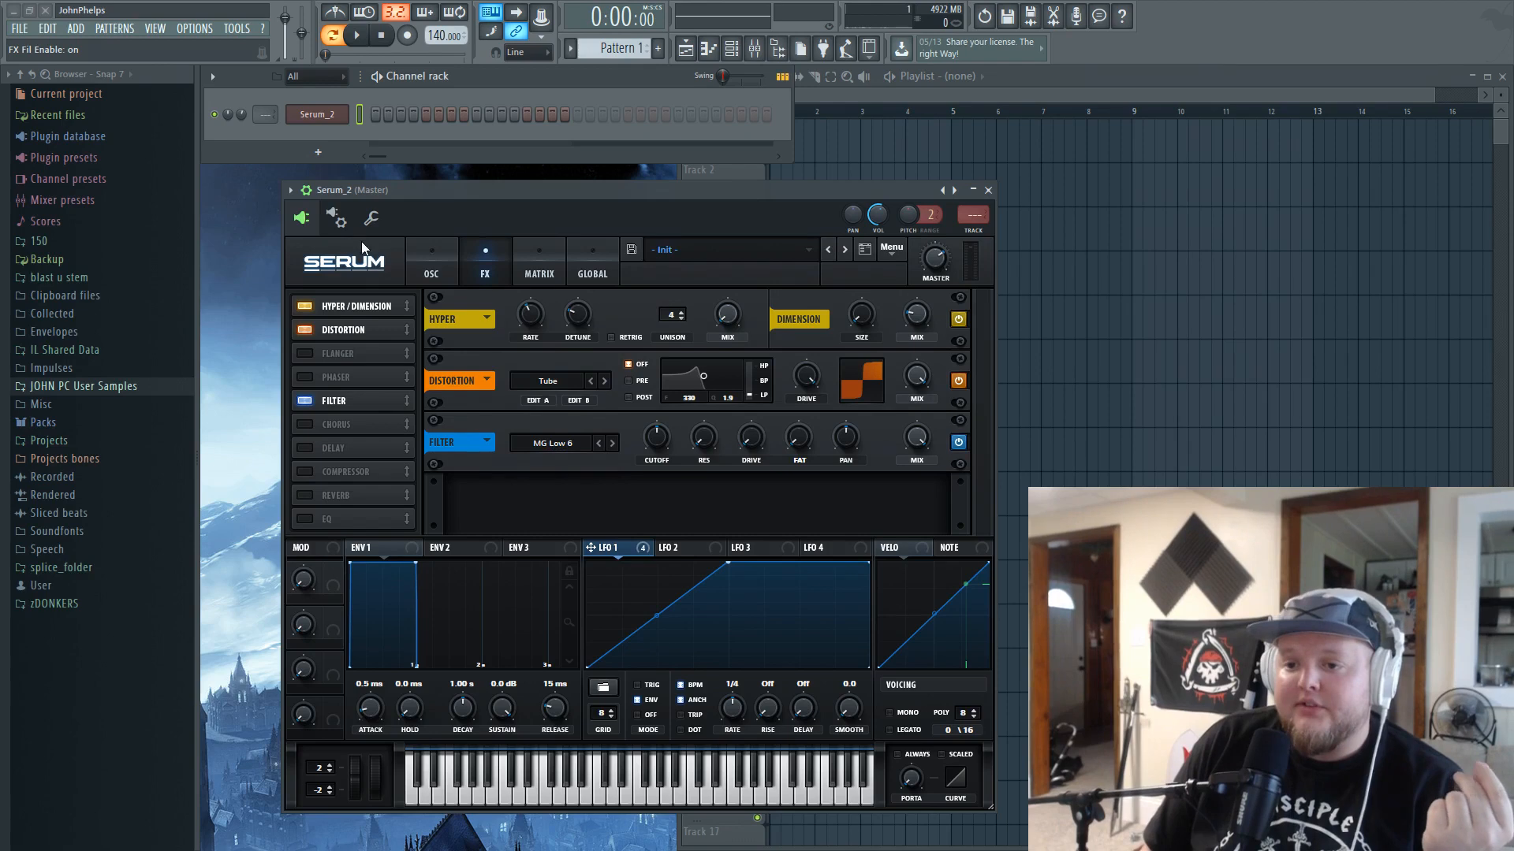
- Set the Filter effect's type to the Cmb L6+ flange filter
click(432, 260)
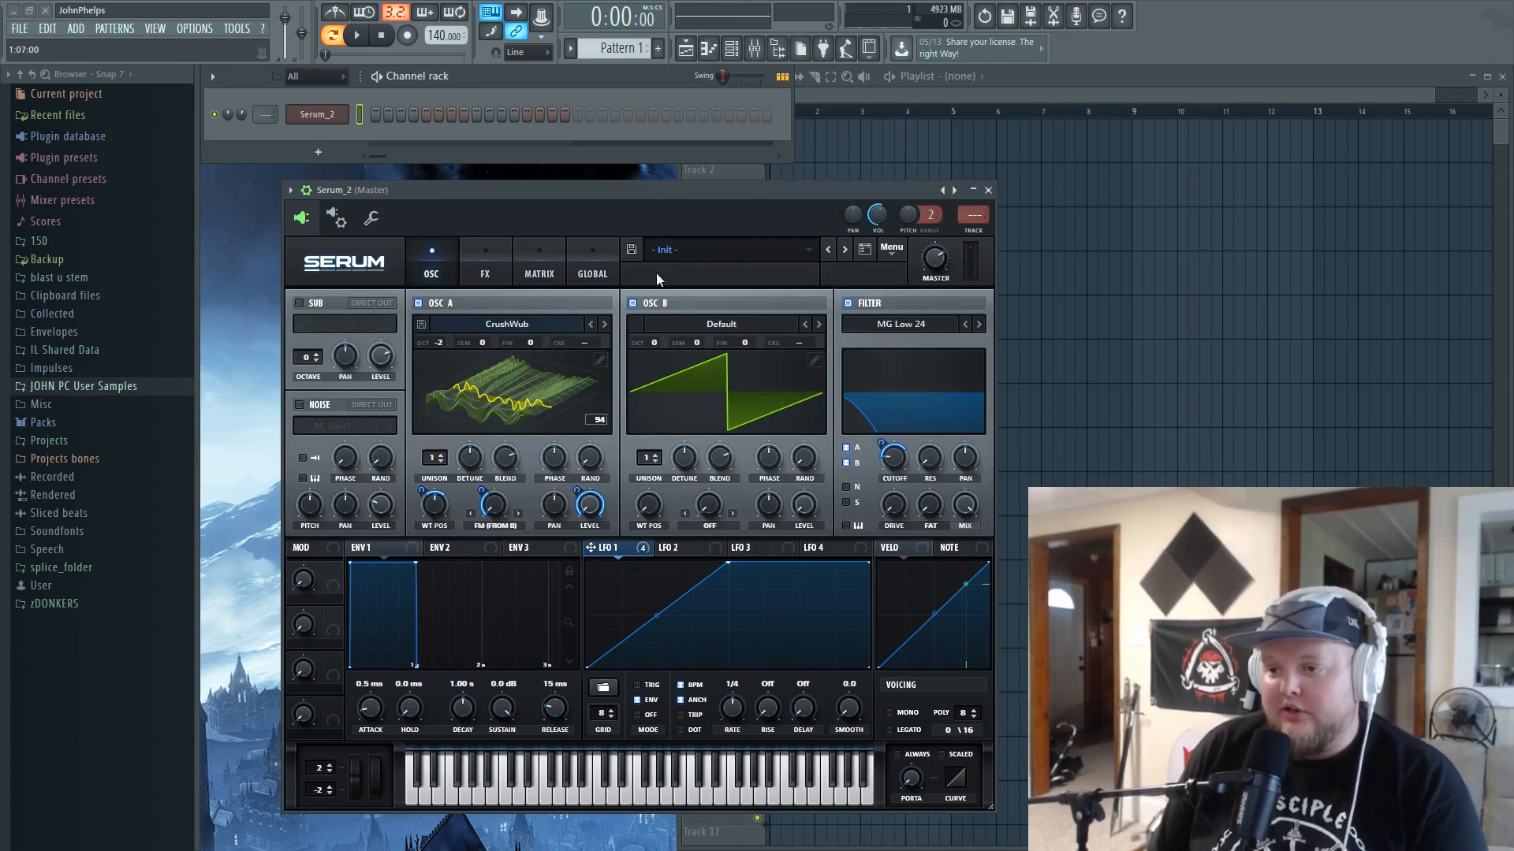
click(497, 268)
click(575, 442)
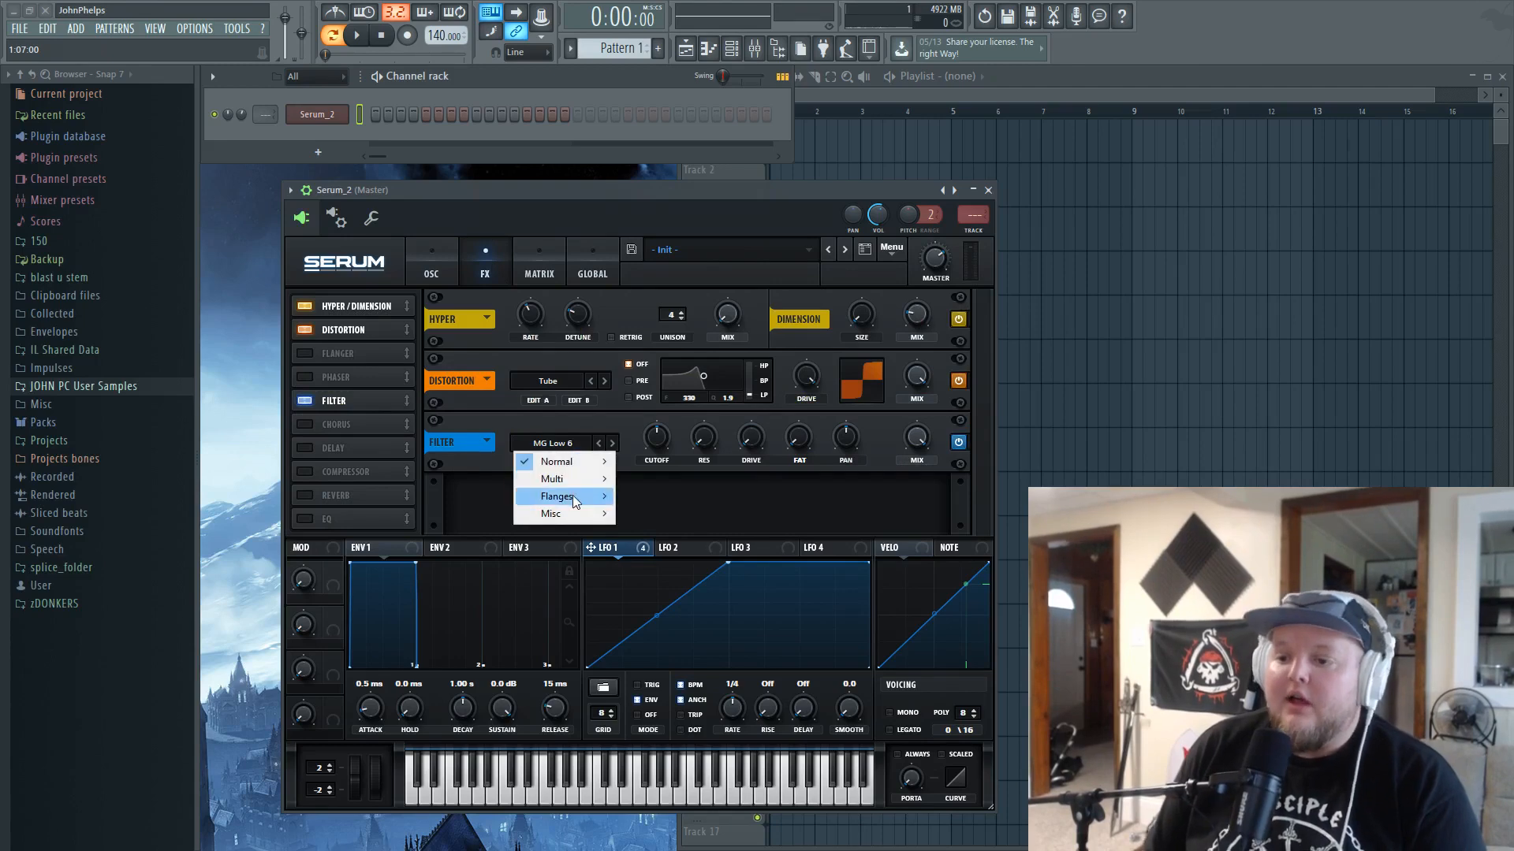
mouse_move(574, 499)
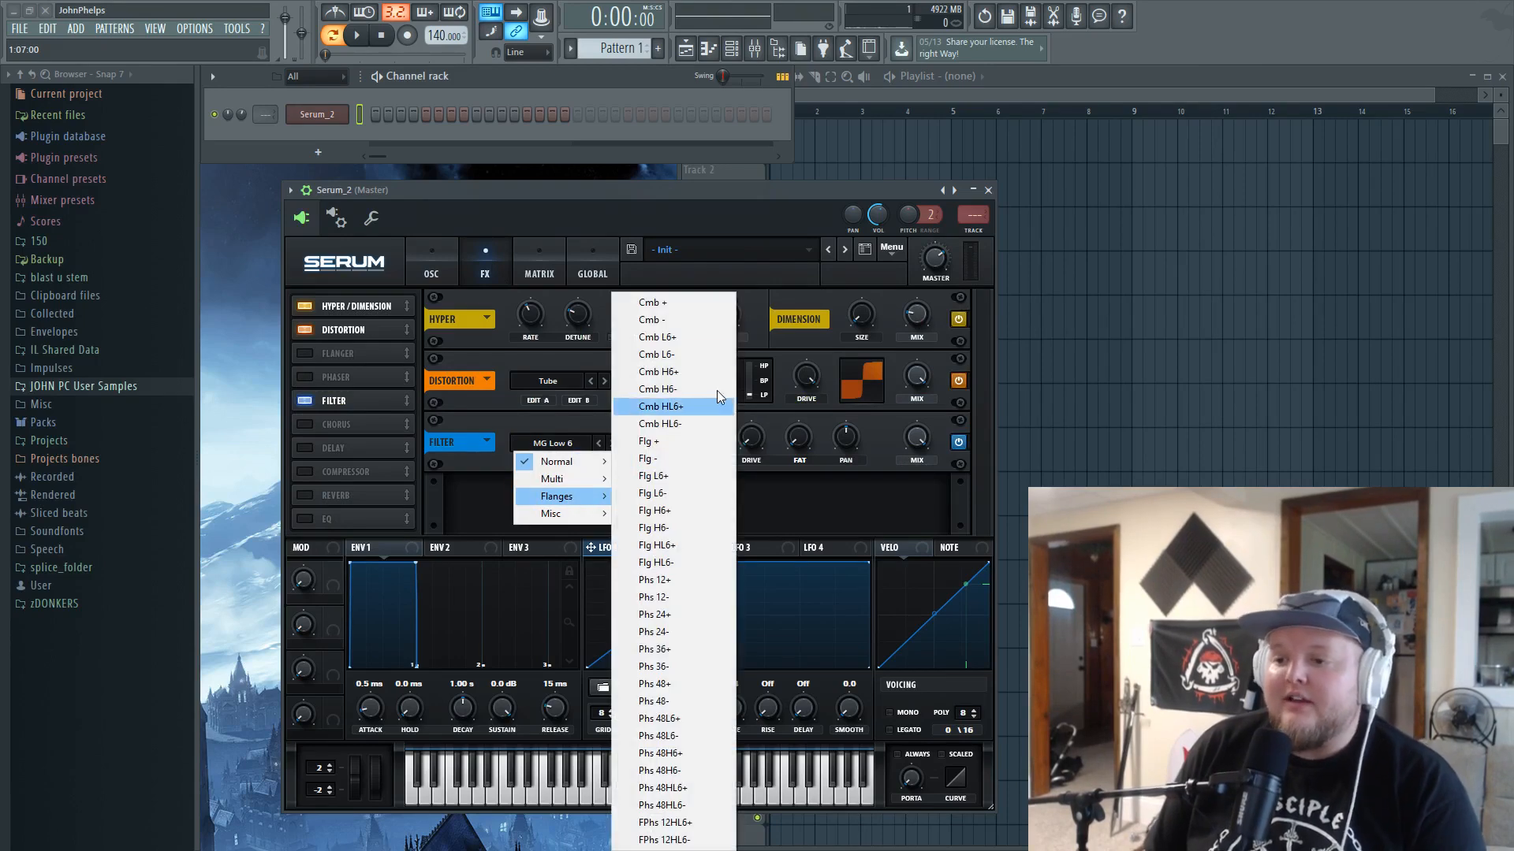
click(697, 338)
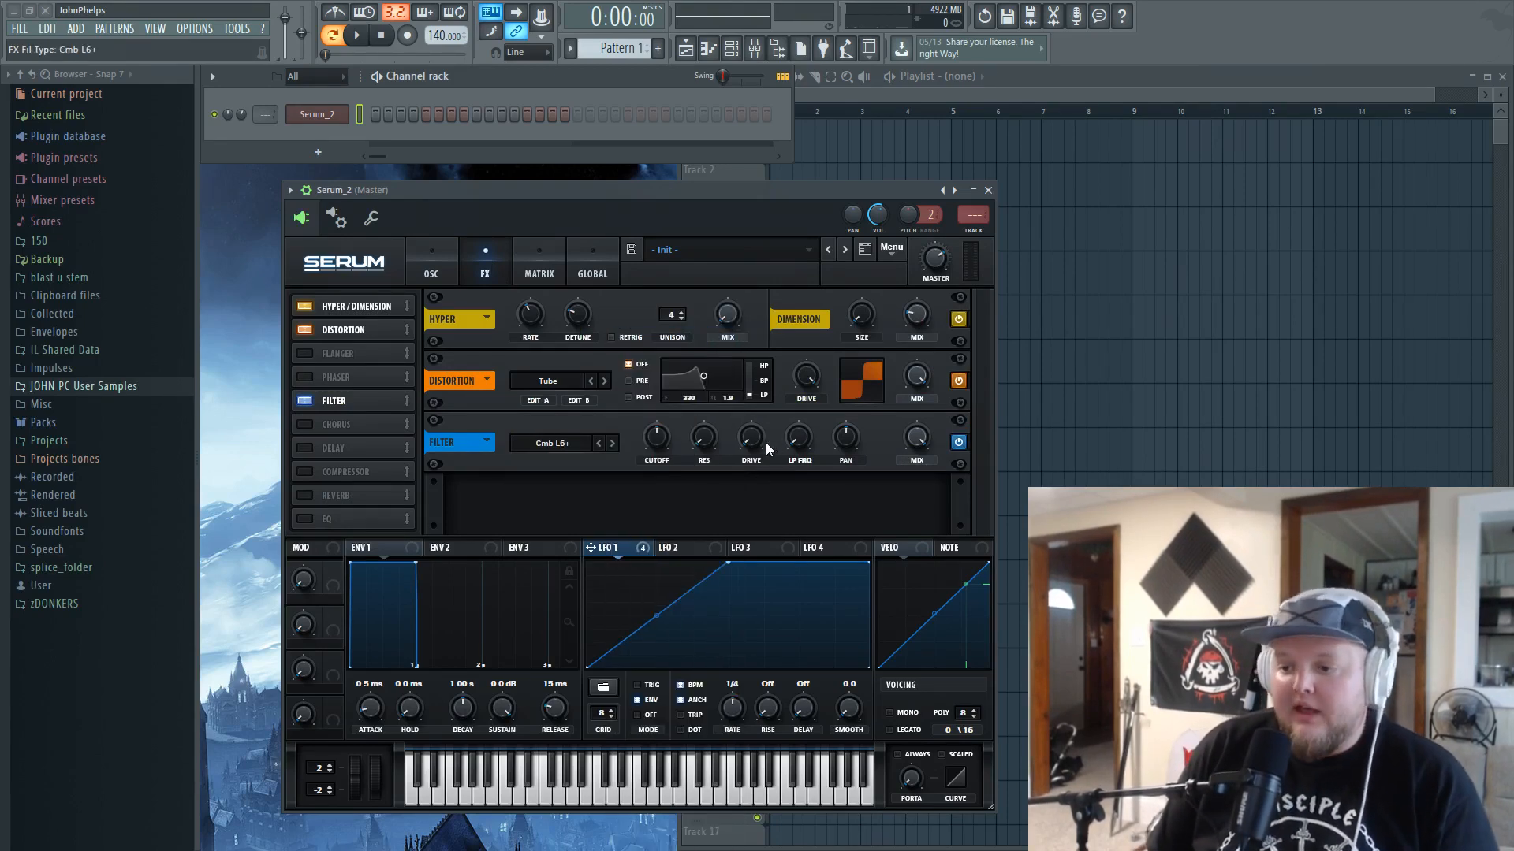
- Raise the Cmb L6+ filter's resonance to 47% and adjust its LP frequency while playing D4 notes
key(x)
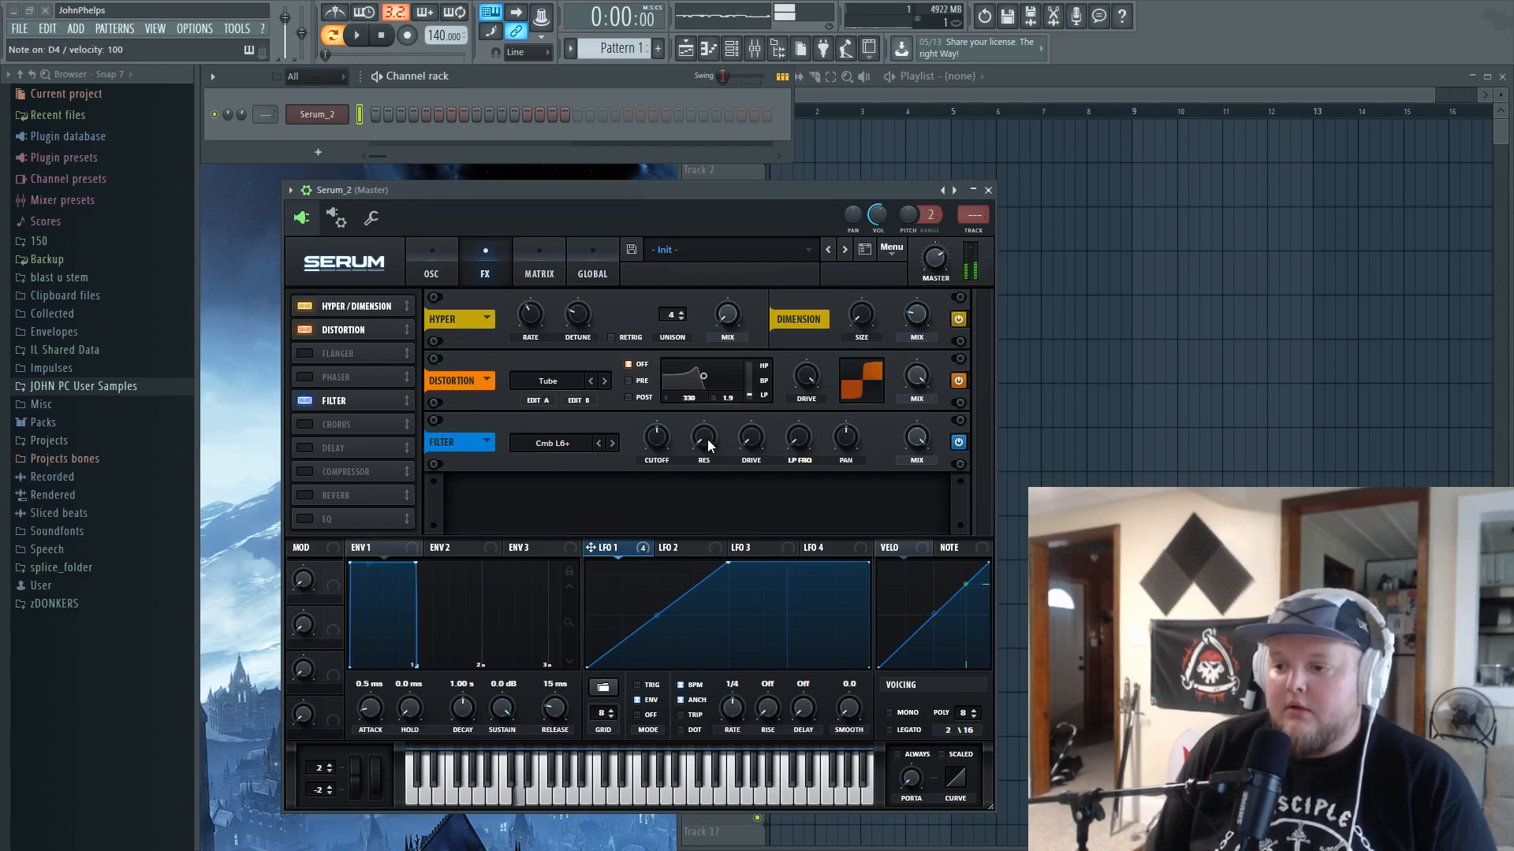
drag(708, 440, 755, 381)
key(x)
key(x)
key(x)
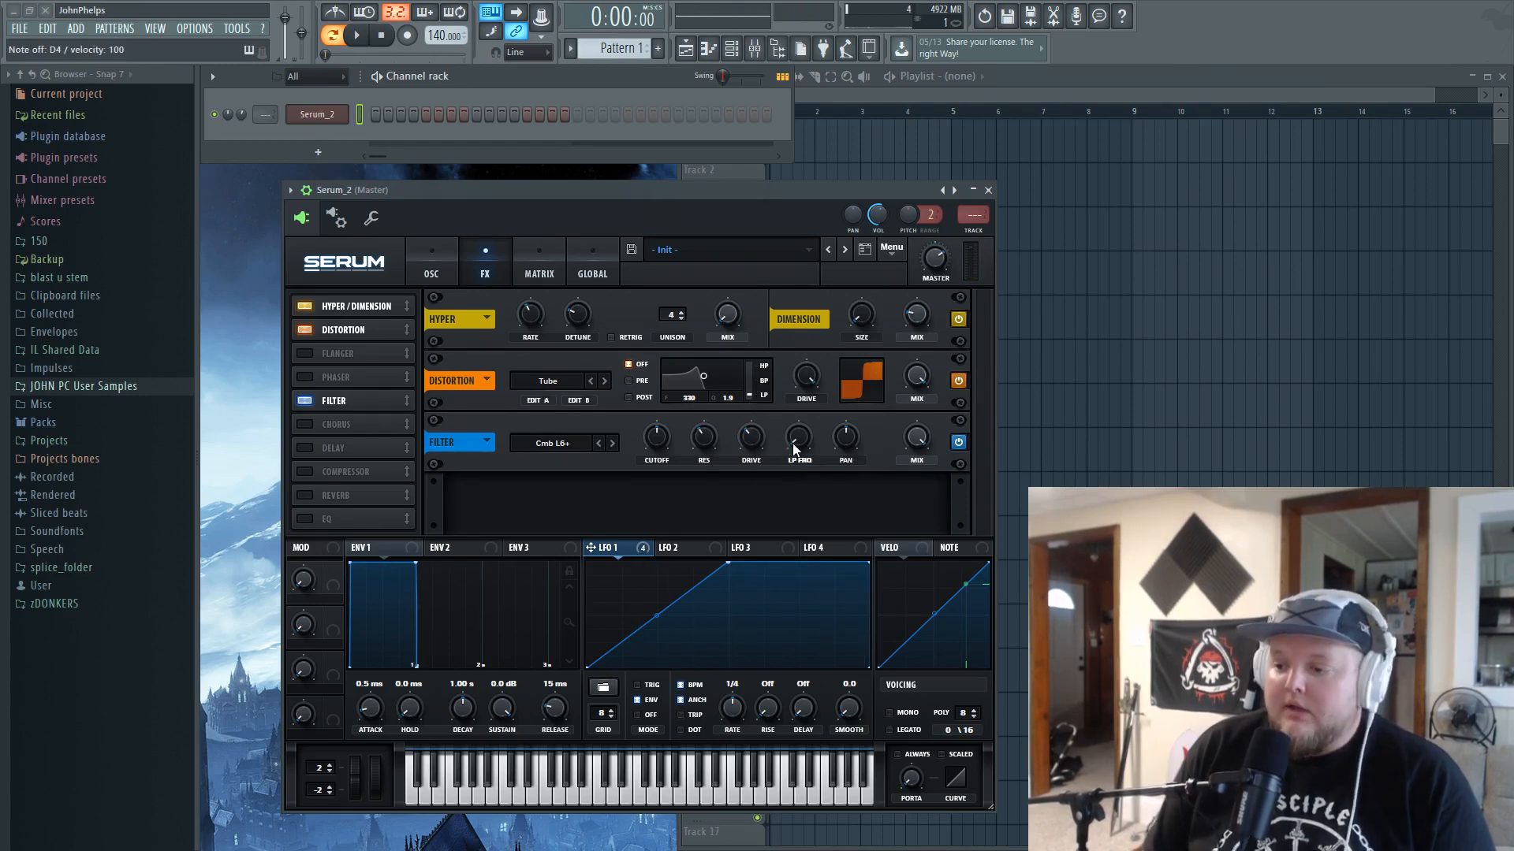
drag(795, 449, 801, 434)
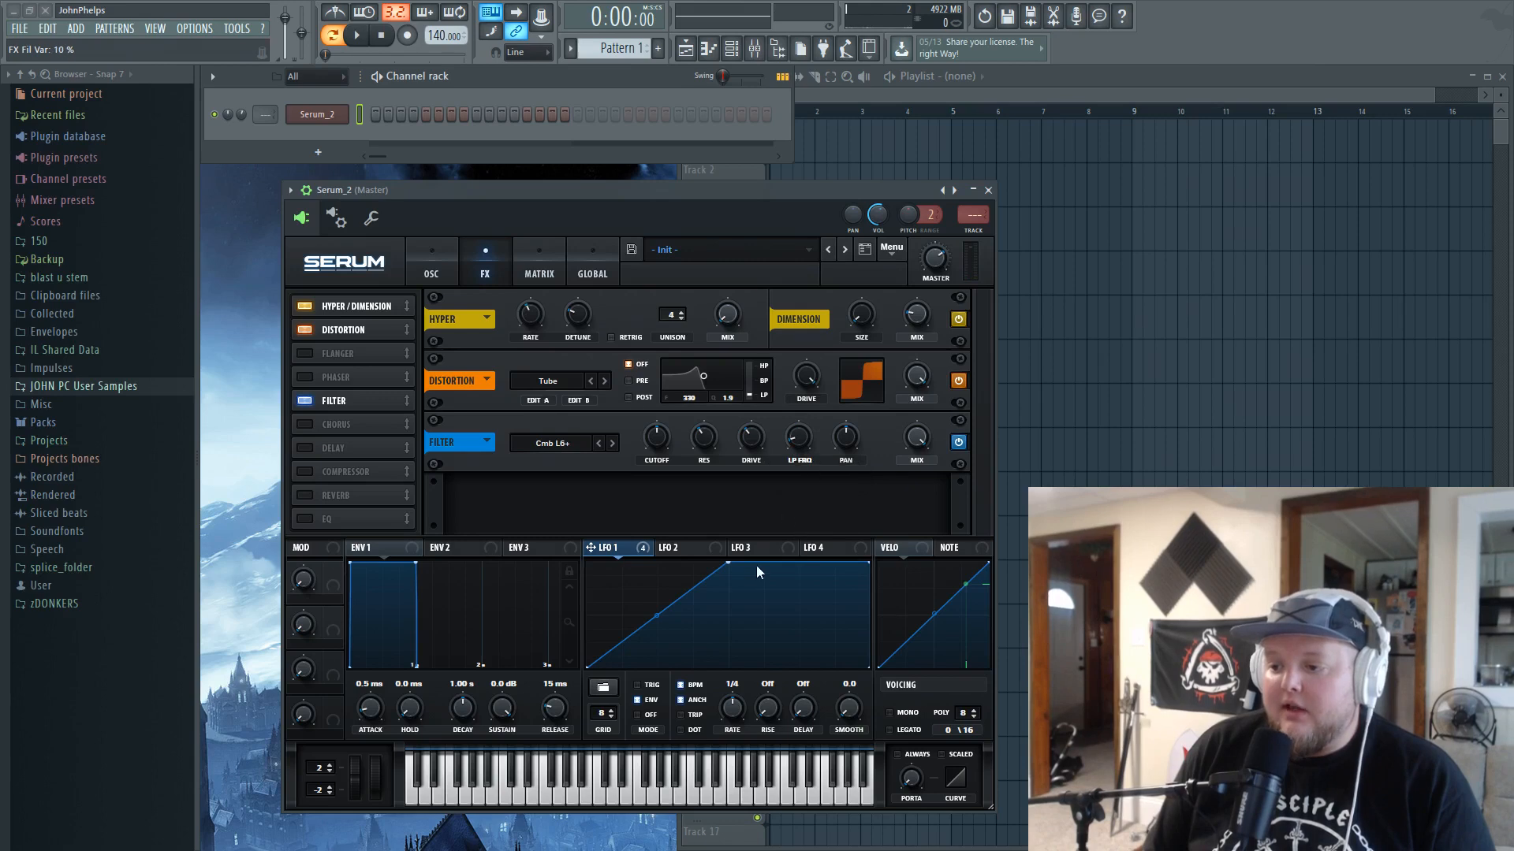
mouse_move(807, 400)
mouse_down()
mouse_move(830, 344)
mouse_move(832, 414)
mouse_up()
drag(703, 453, 706, 416)
key(x)
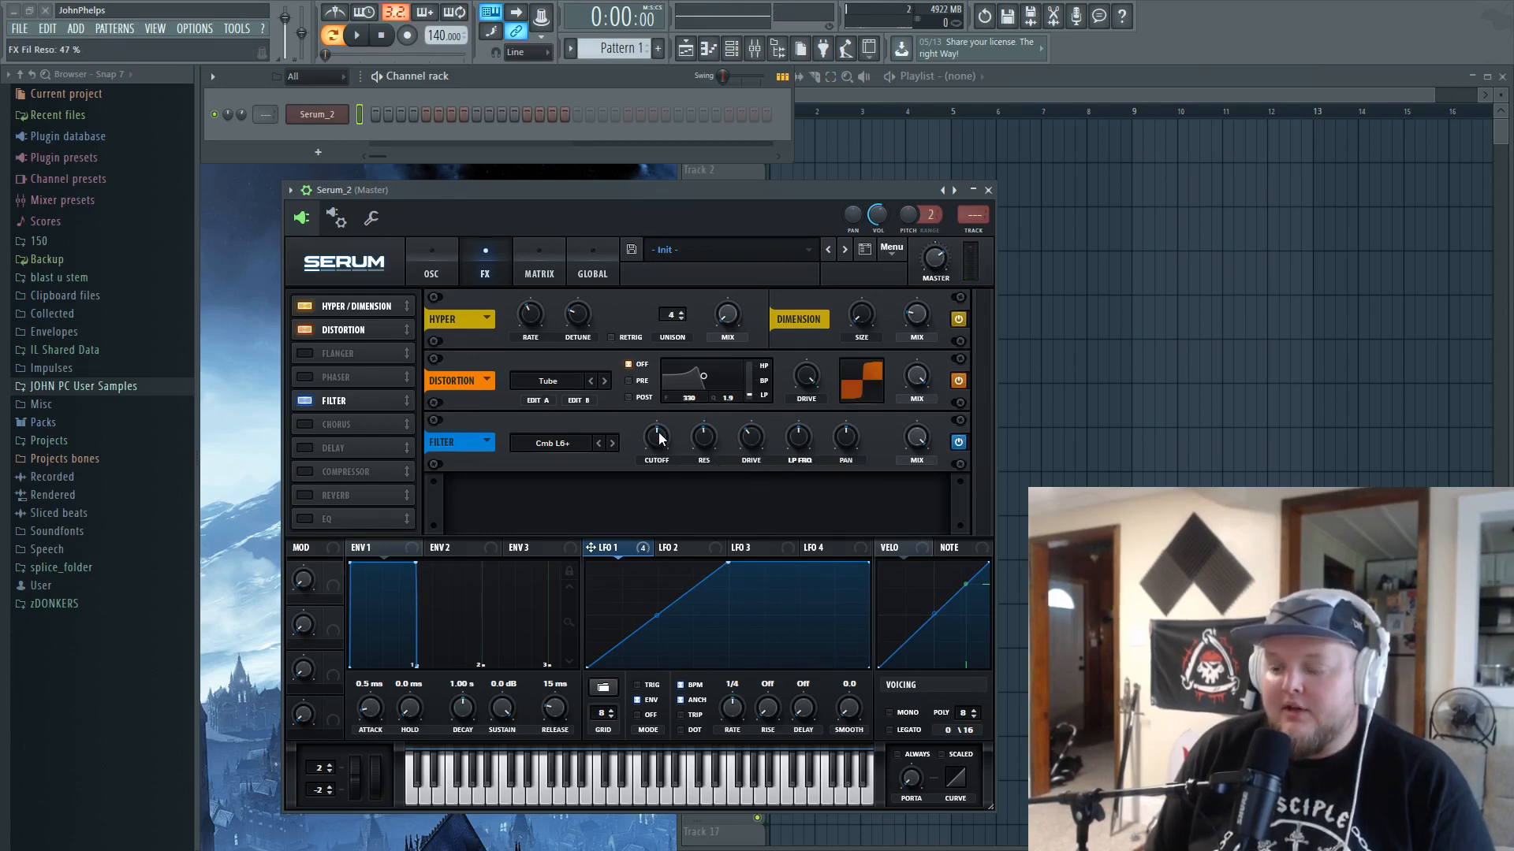
- Try a much lower filter cutoff with the LP frequency at 100% while playing D4 notes
drag(657, 453, 705, 430)
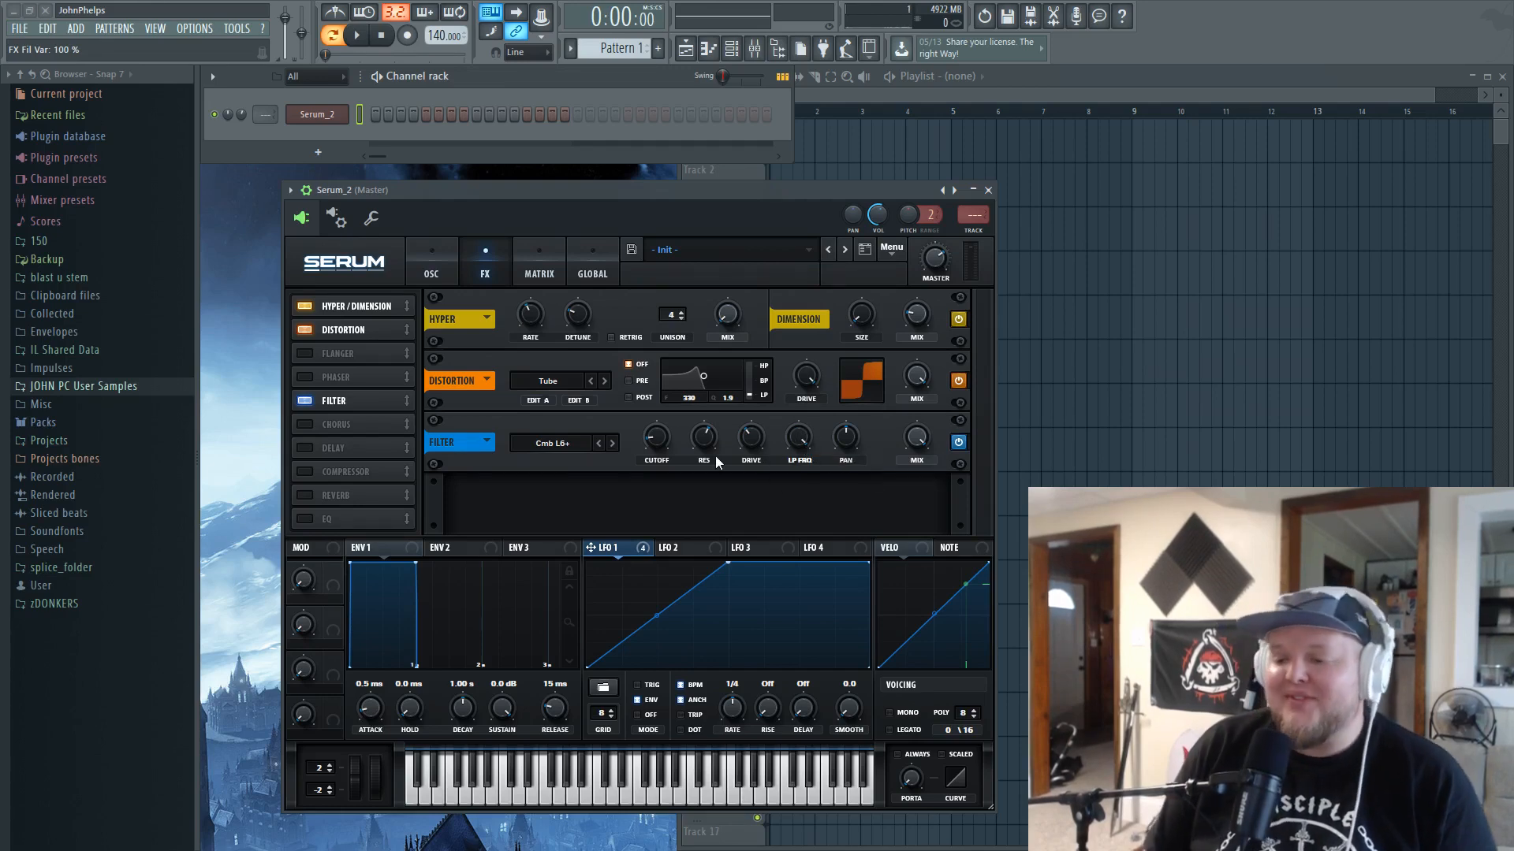
mouse_move(709, 470)
key(x)
key(x)
key(x)
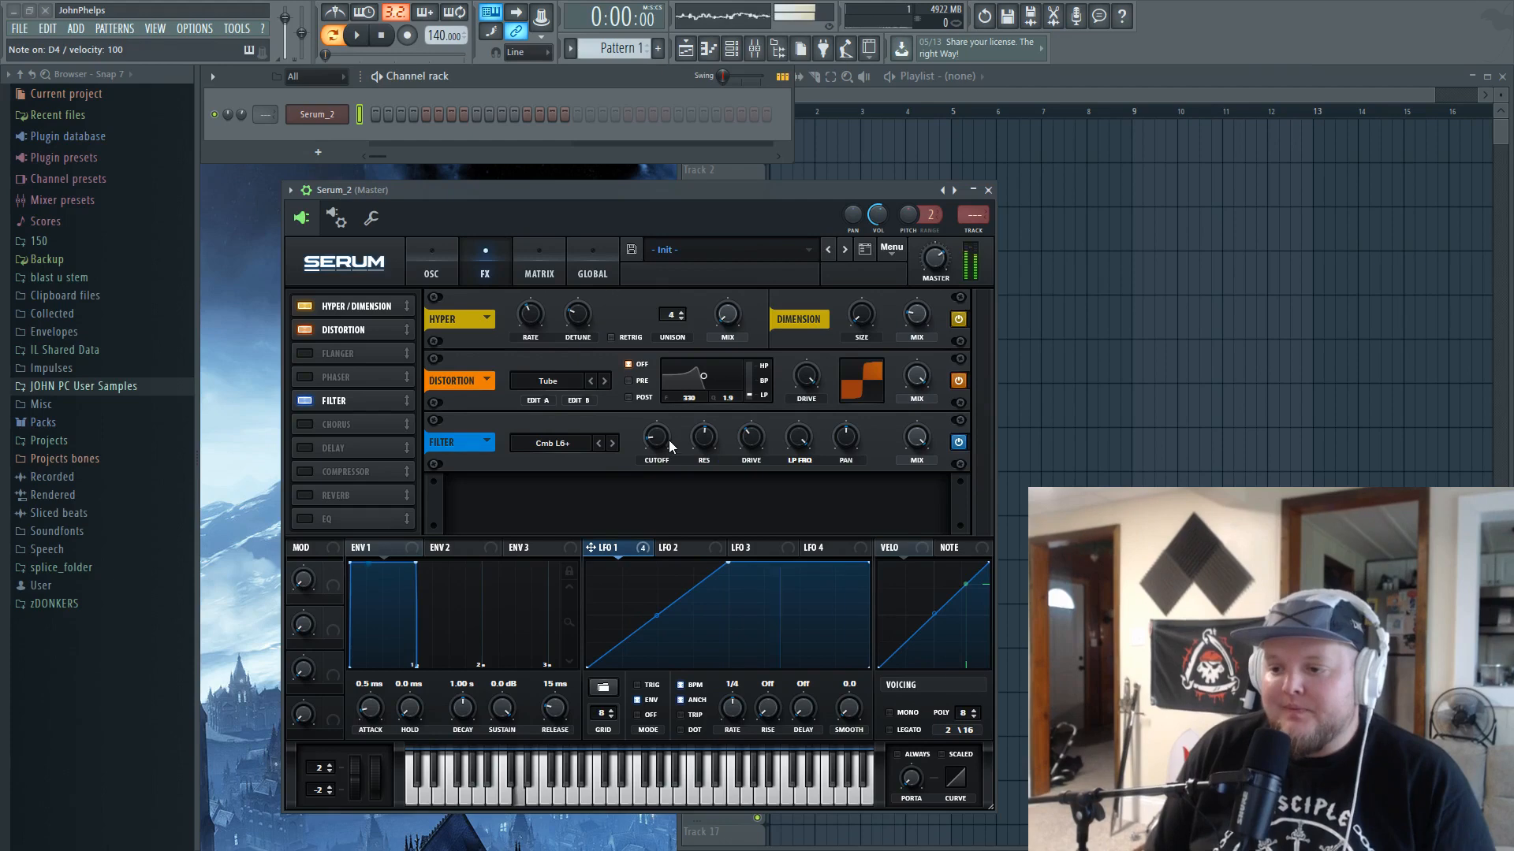
drag(665, 439, 665, 449)
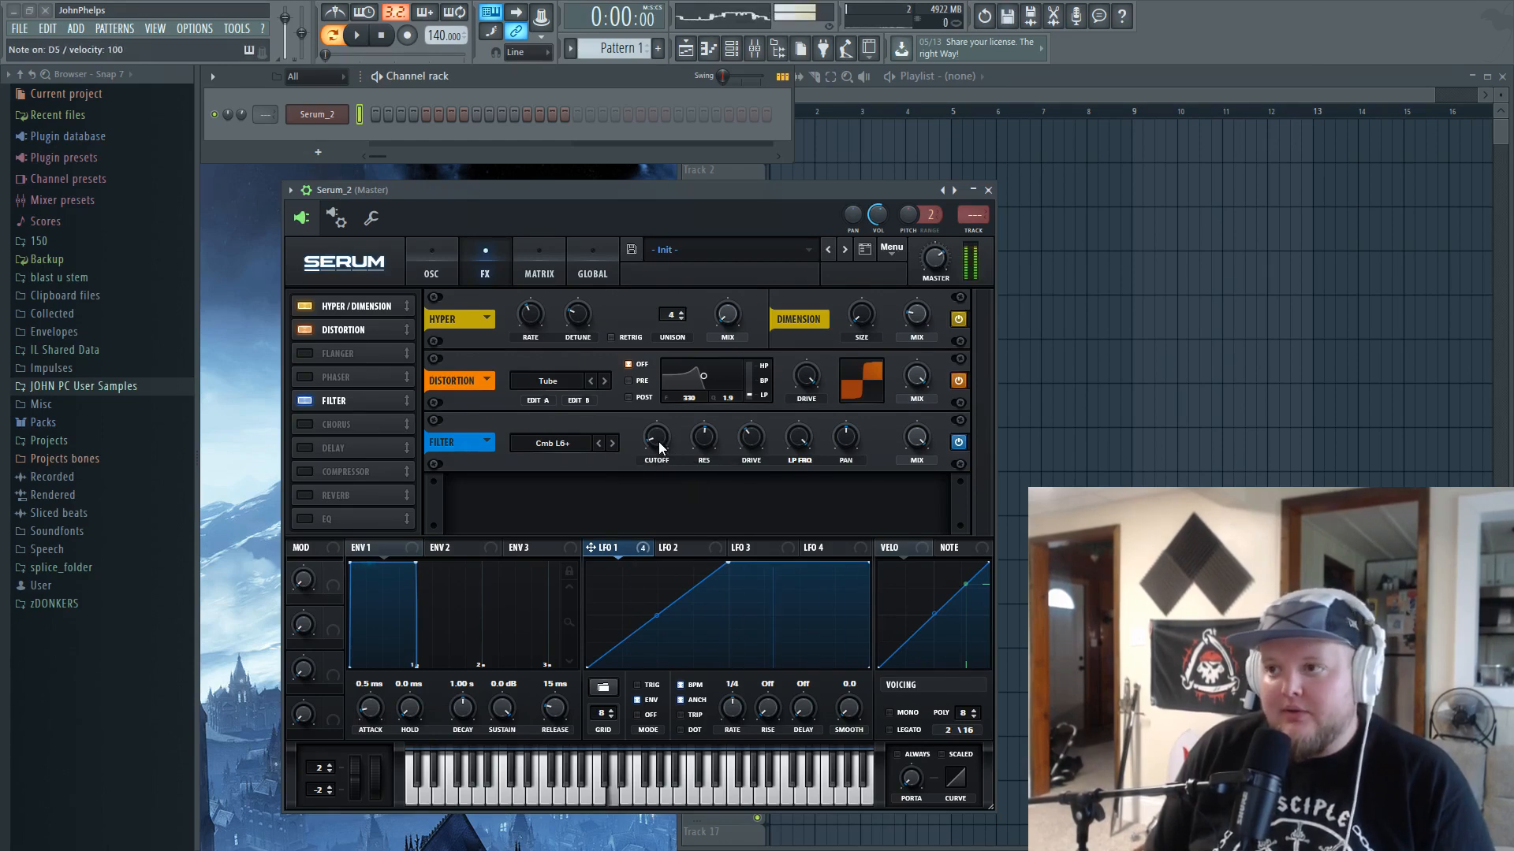
- Sweep the Cmb L6+ filter's cutoff up to about 299 Hz while playing D4 notes
mouse_move(659, 441)
key(x)
key(x)
key(x)
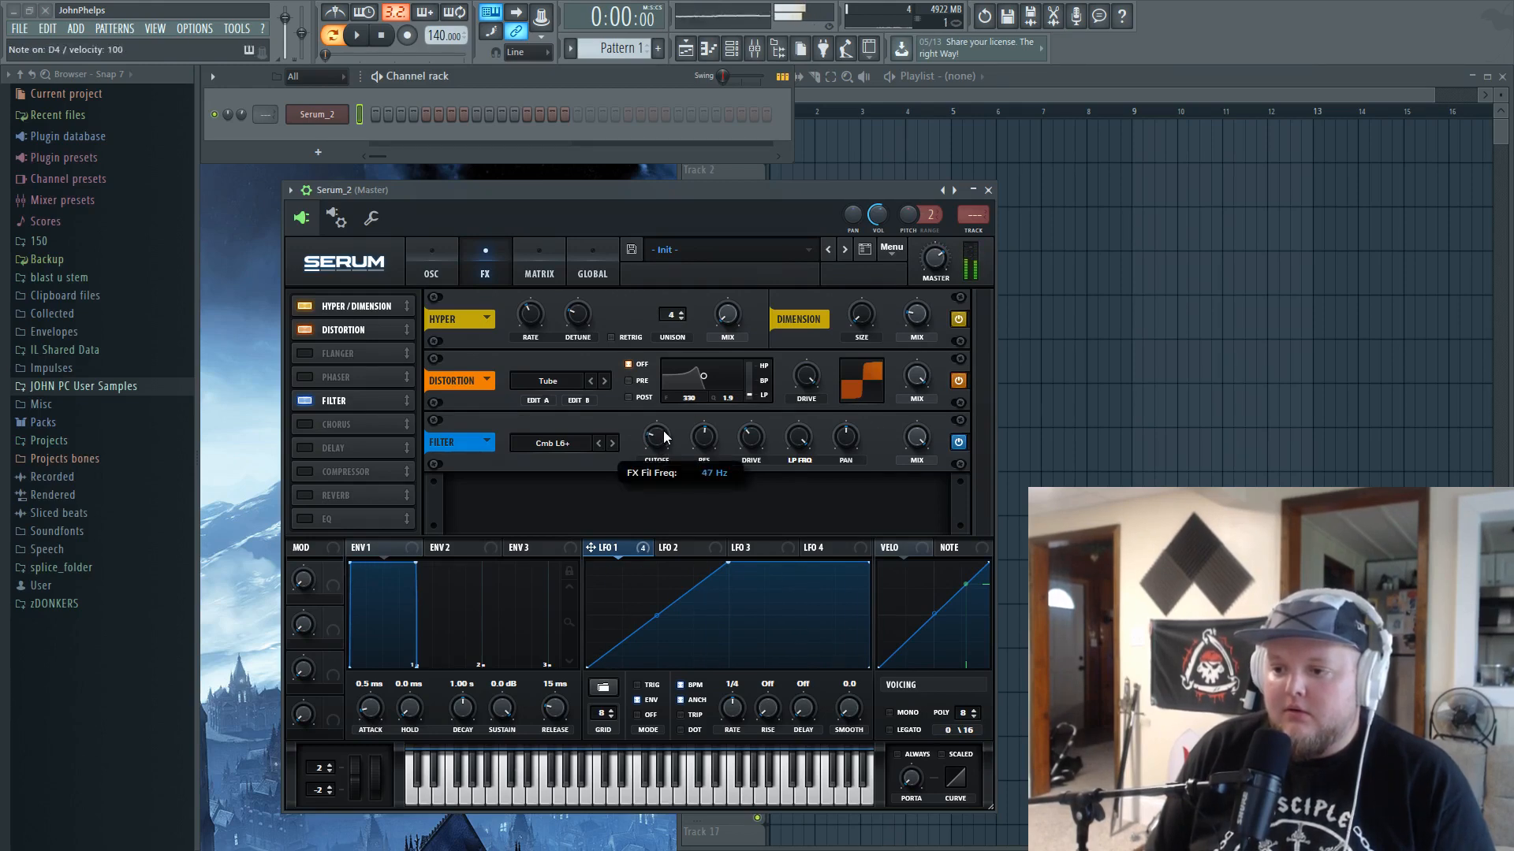
key(x)
drag(669, 442, 693, 409)
key(x)
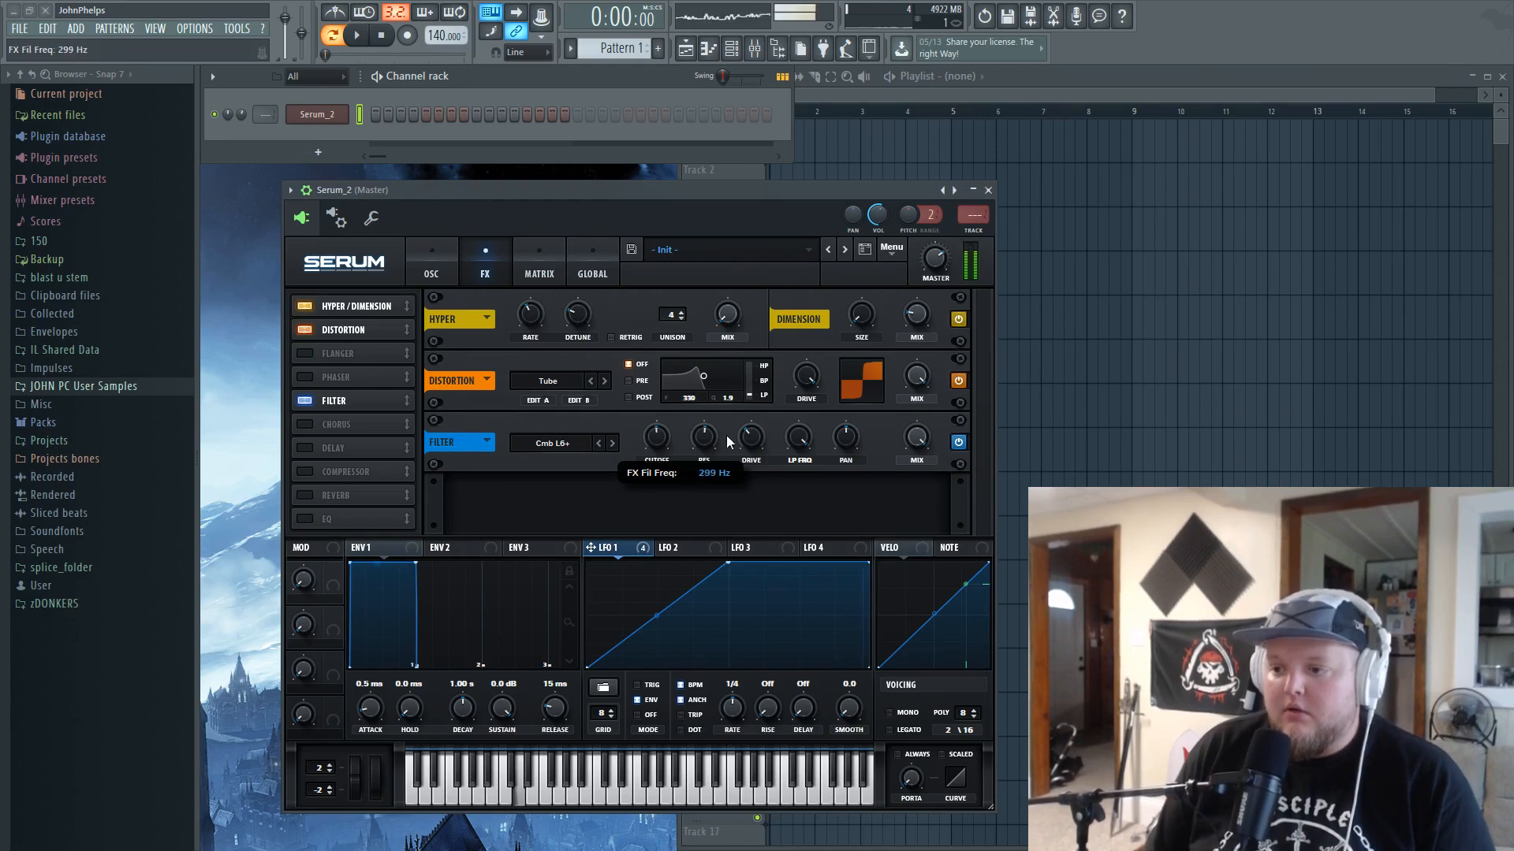
- Try the Formant-I filter type with a reduced mix and a lowered cutoff while playing D4 notes
click(568, 443)
mouse_move(552, 519)
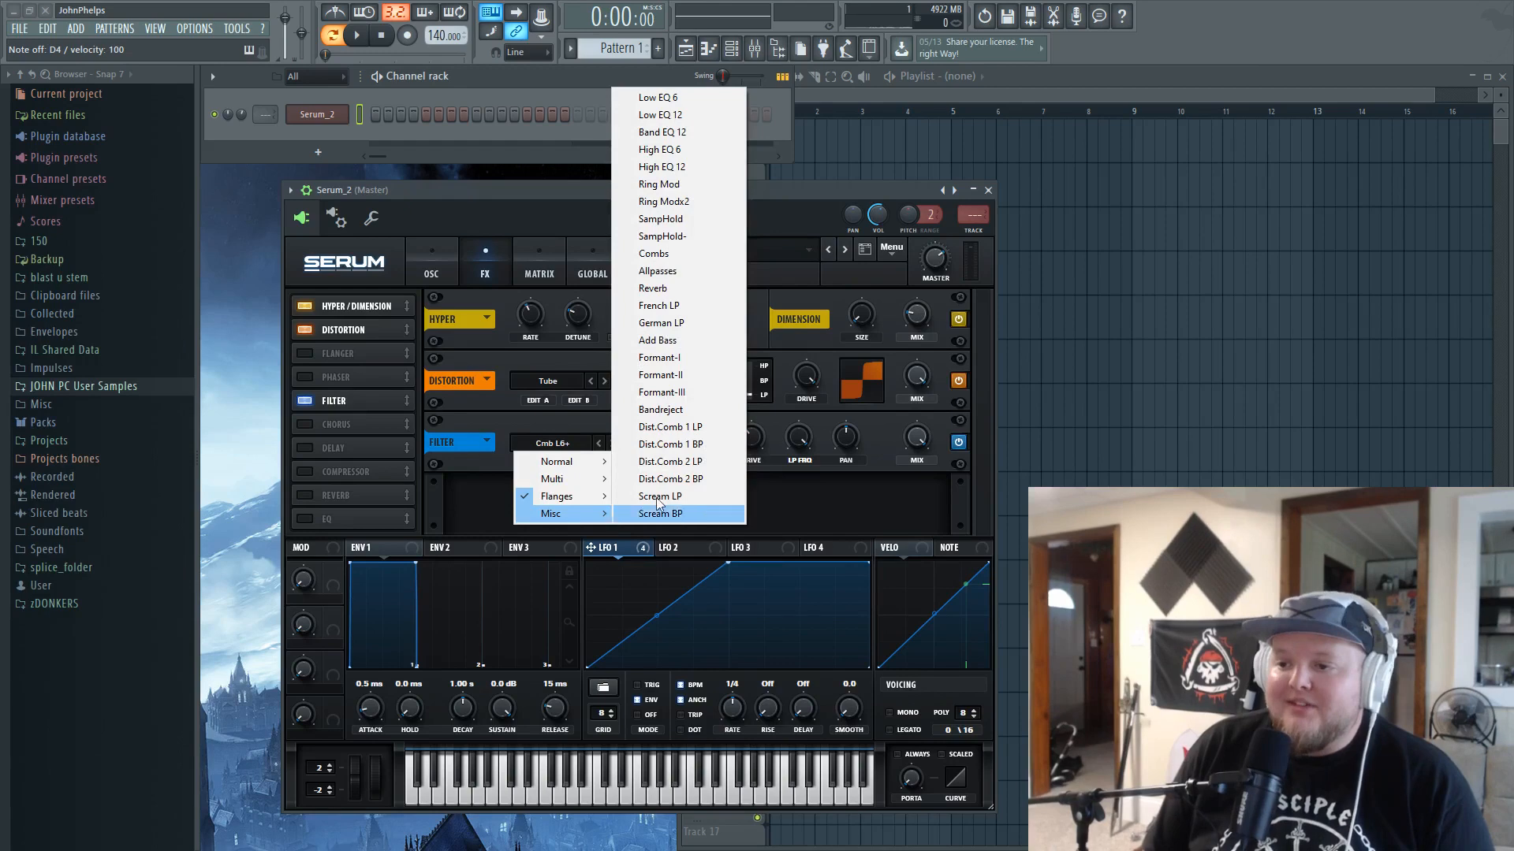
click(680, 358)
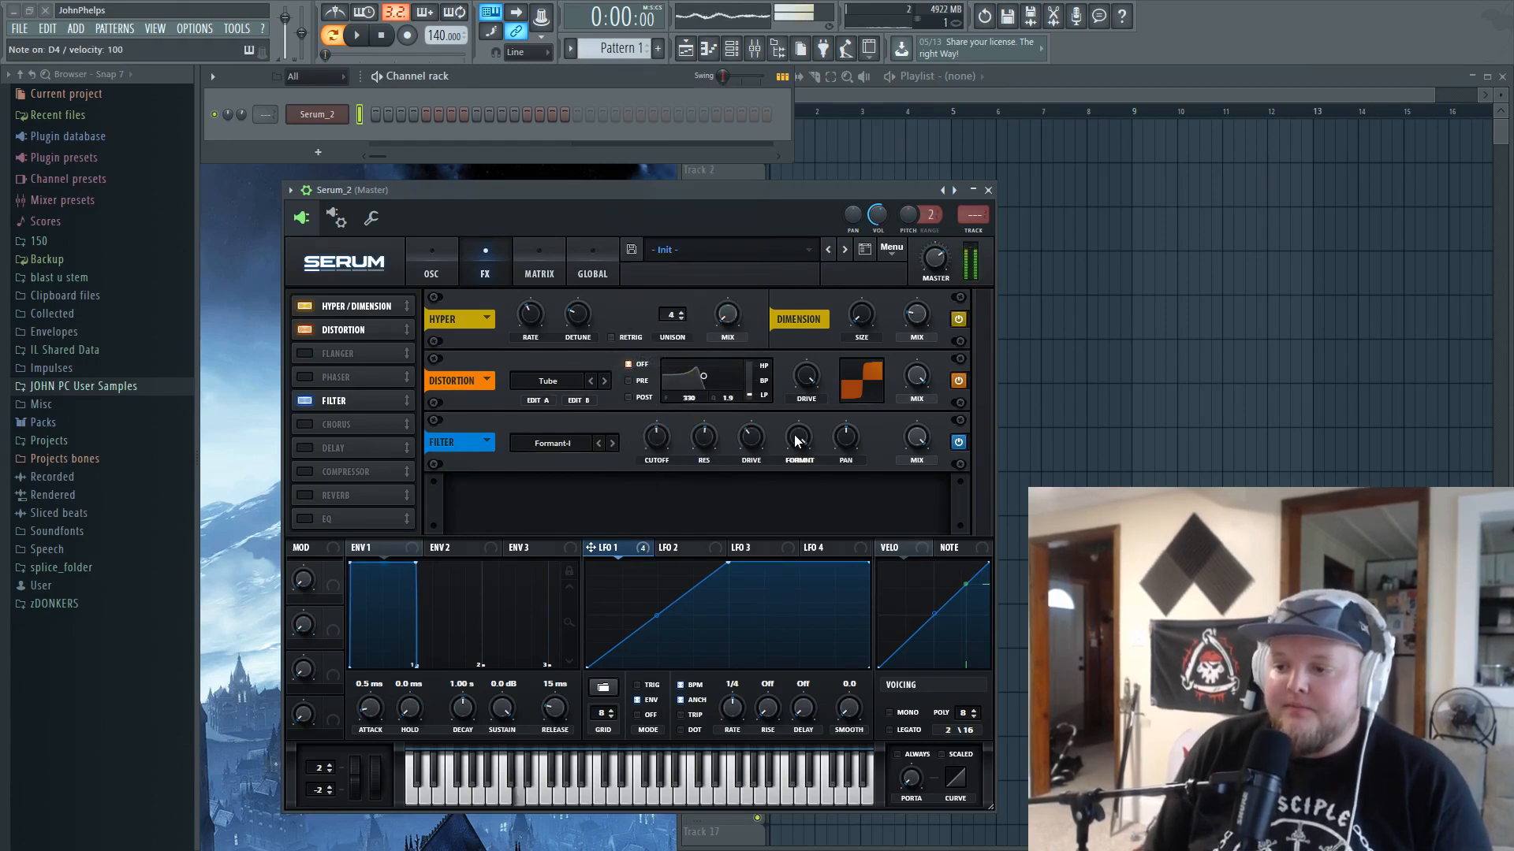
drag(925, 439, 924, 517)
key(x)
drag(656, 437, 656, 493)
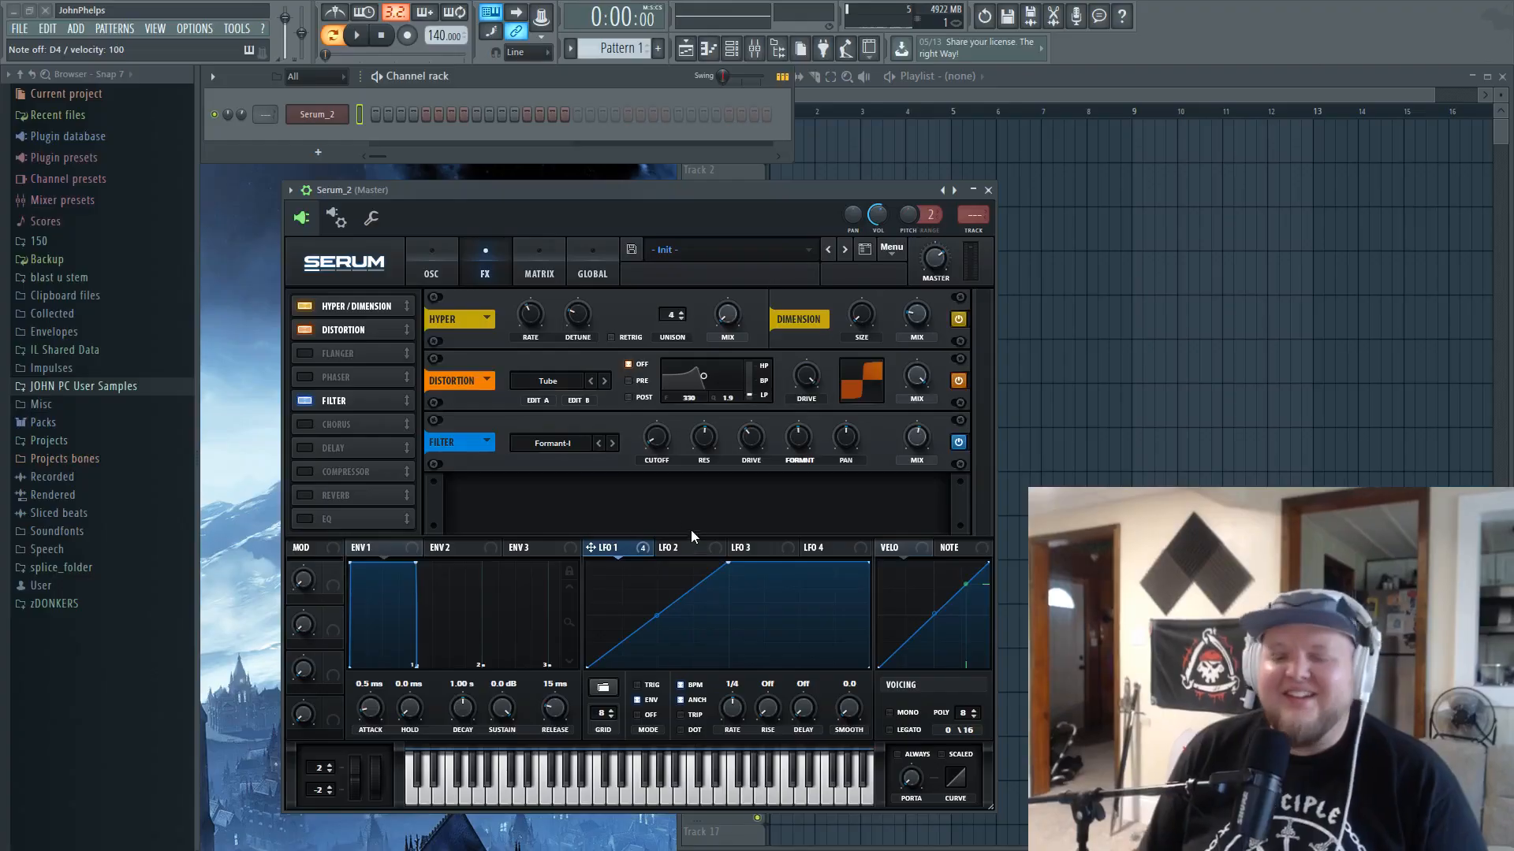
- Try the Combs filter type with the cutoff at about 106 Hz
click(567, 443)
mouse_move(568, 514)
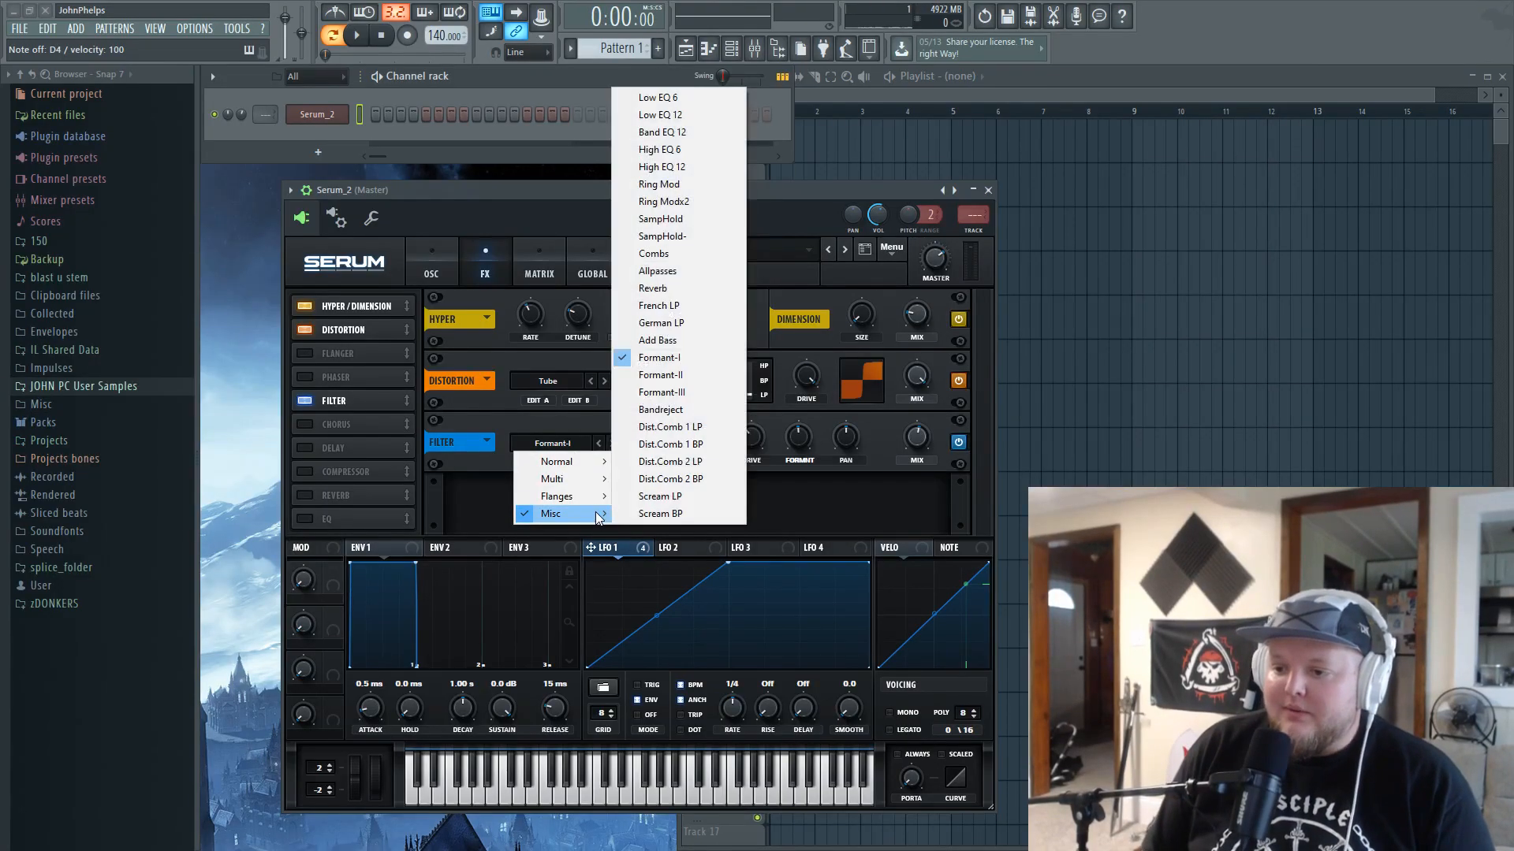
click(655, 253)
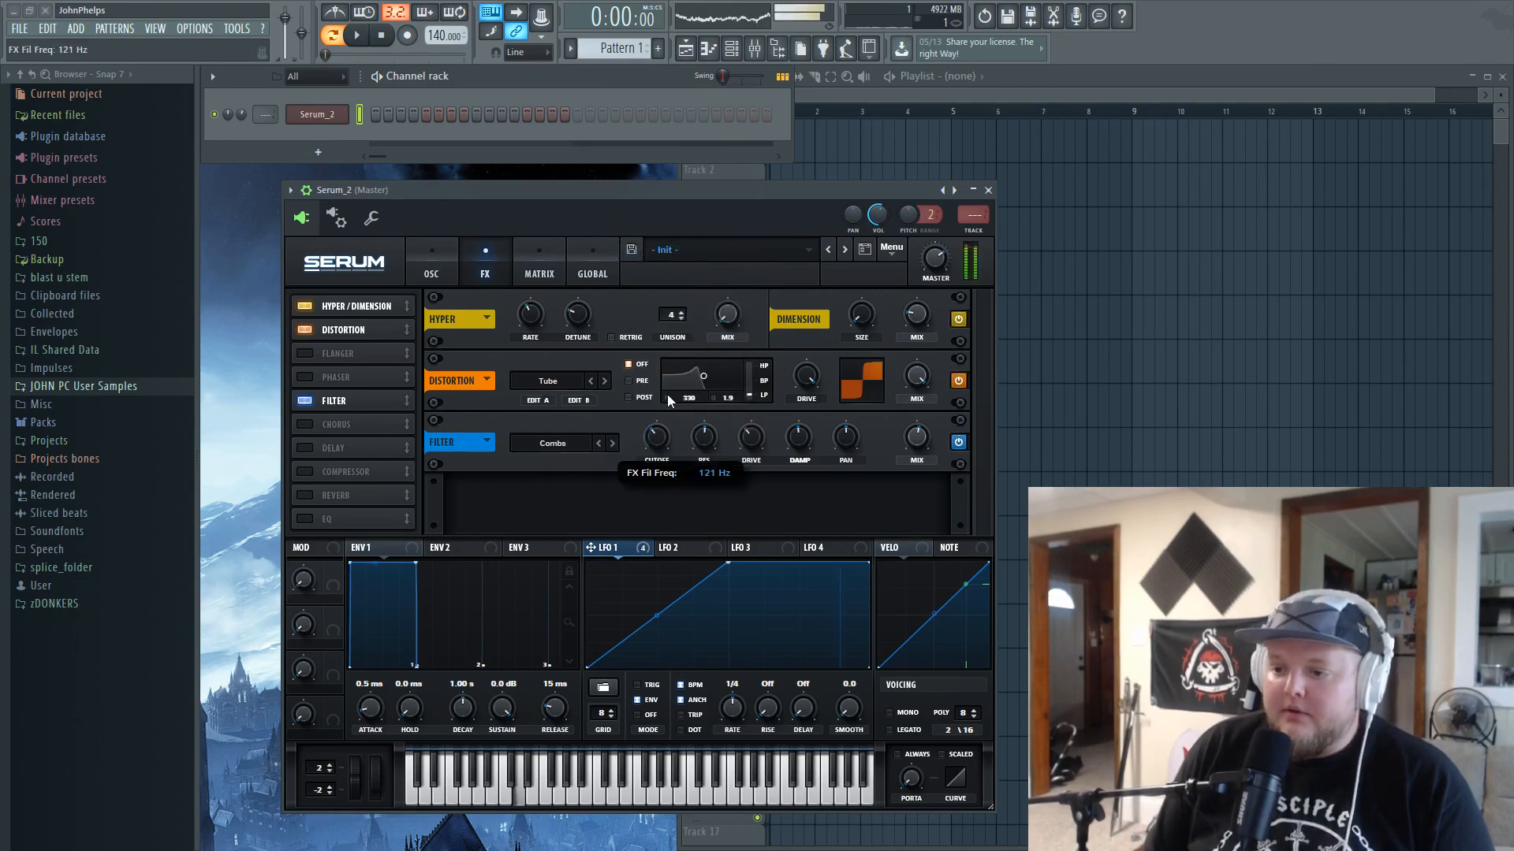
mouse_move(678, 423)
mouse_down()
mouse_move(684, 350)
mouse_move(688, 418)
mouse_up()
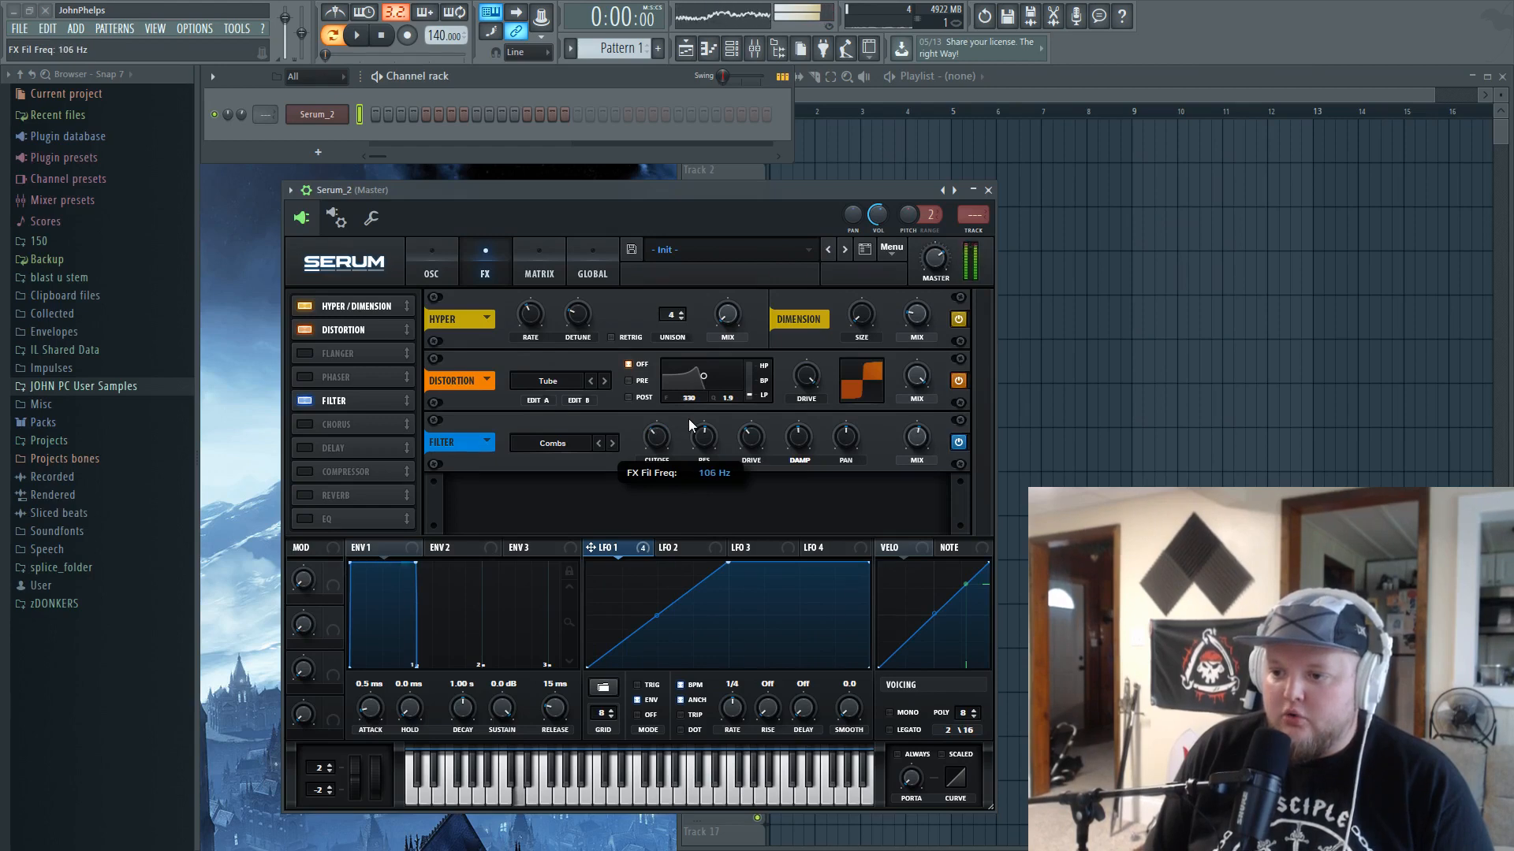
- Set the Filter effect's type to Reverb and lower its cutoff to about 15 Hz while playing D4 notes
click(598, 444)
click(595, 443)
click(549, 443)
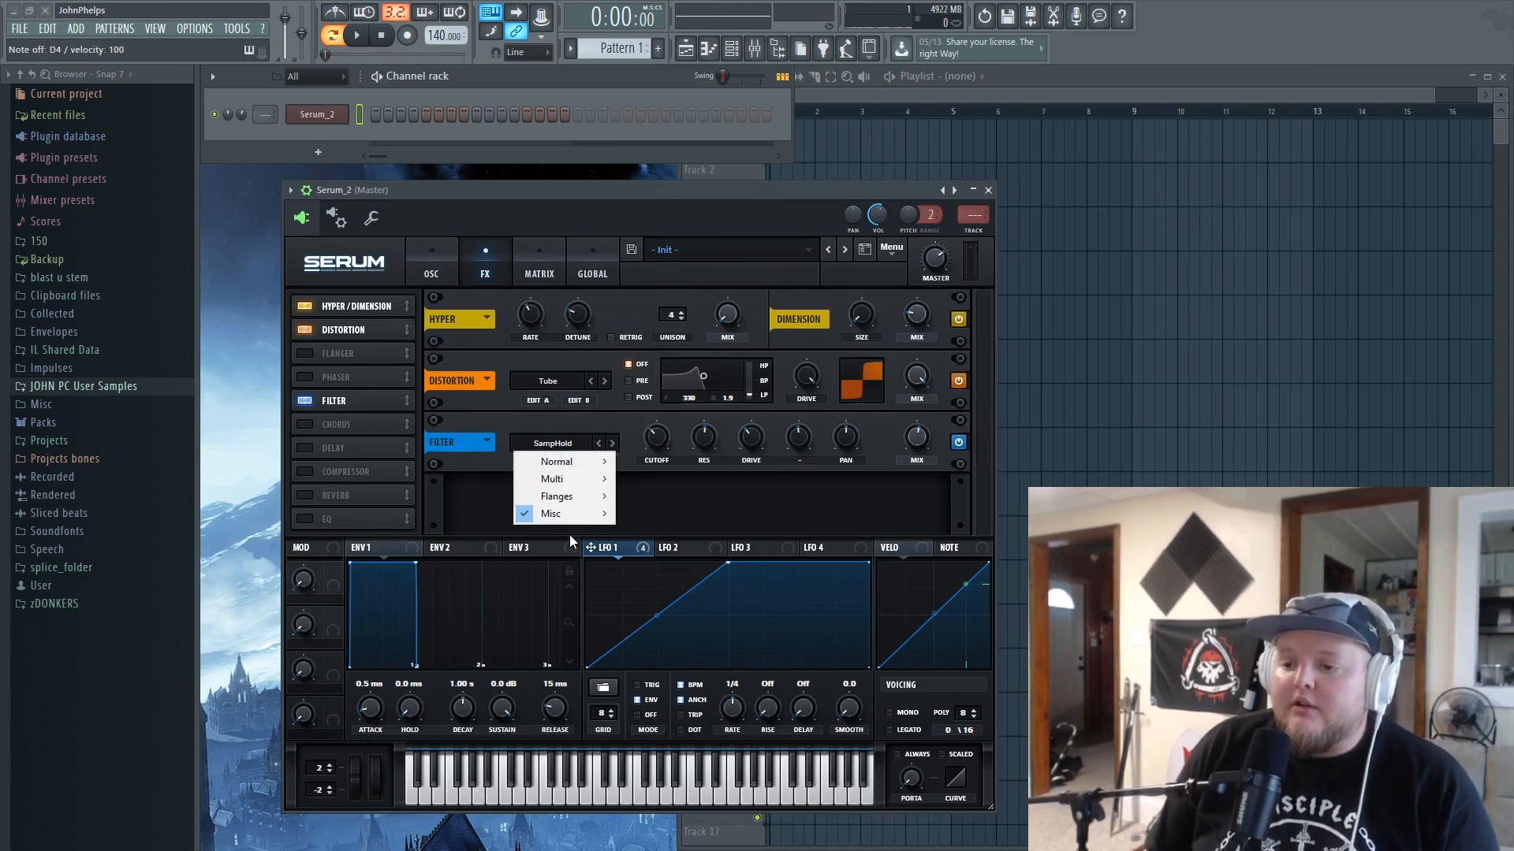
mouse_move(580, 516)
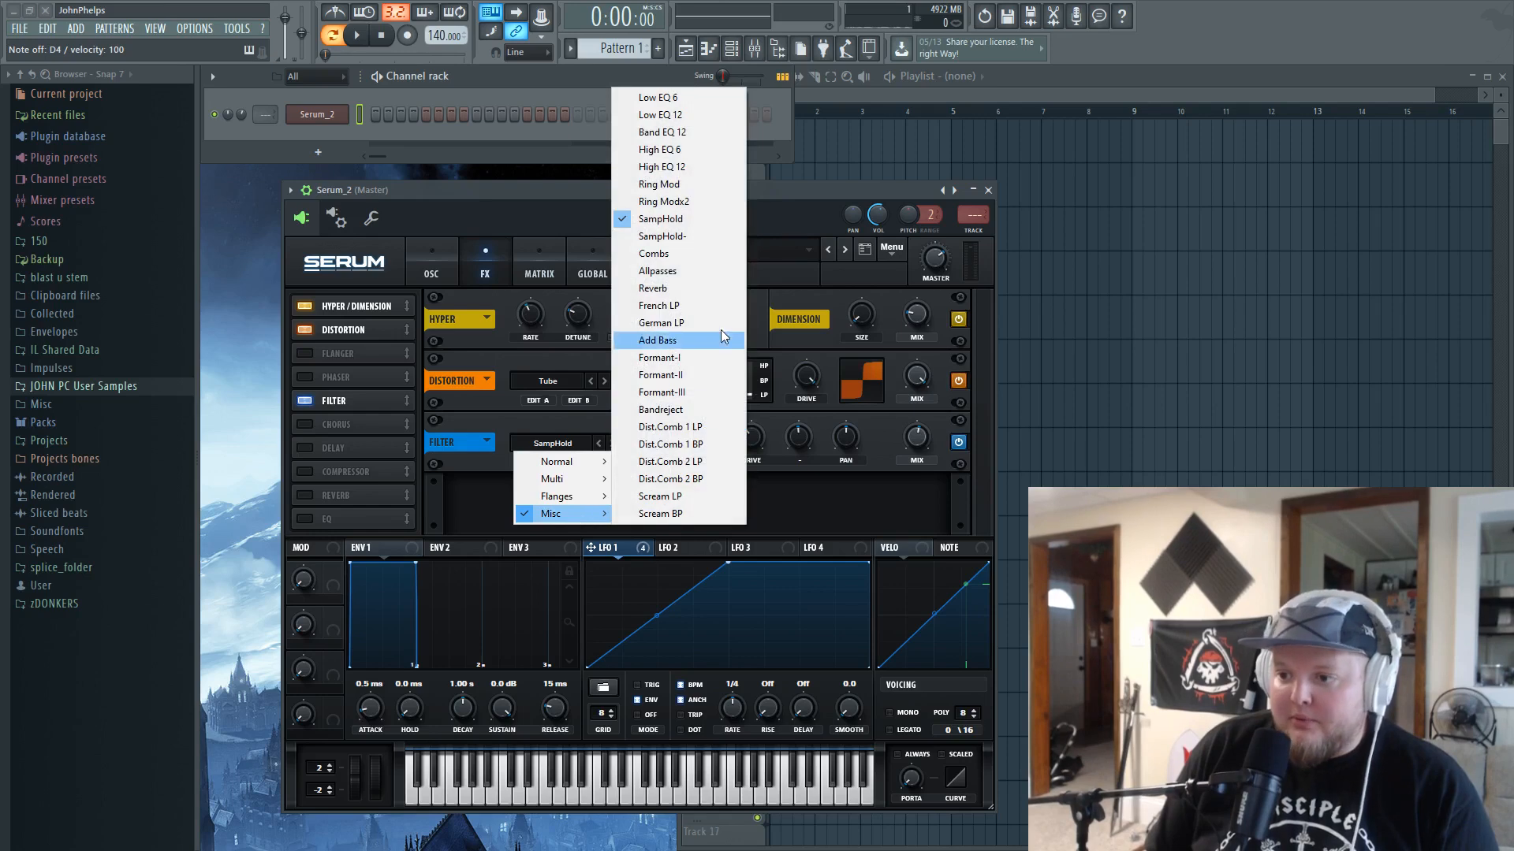
click(680, 287)
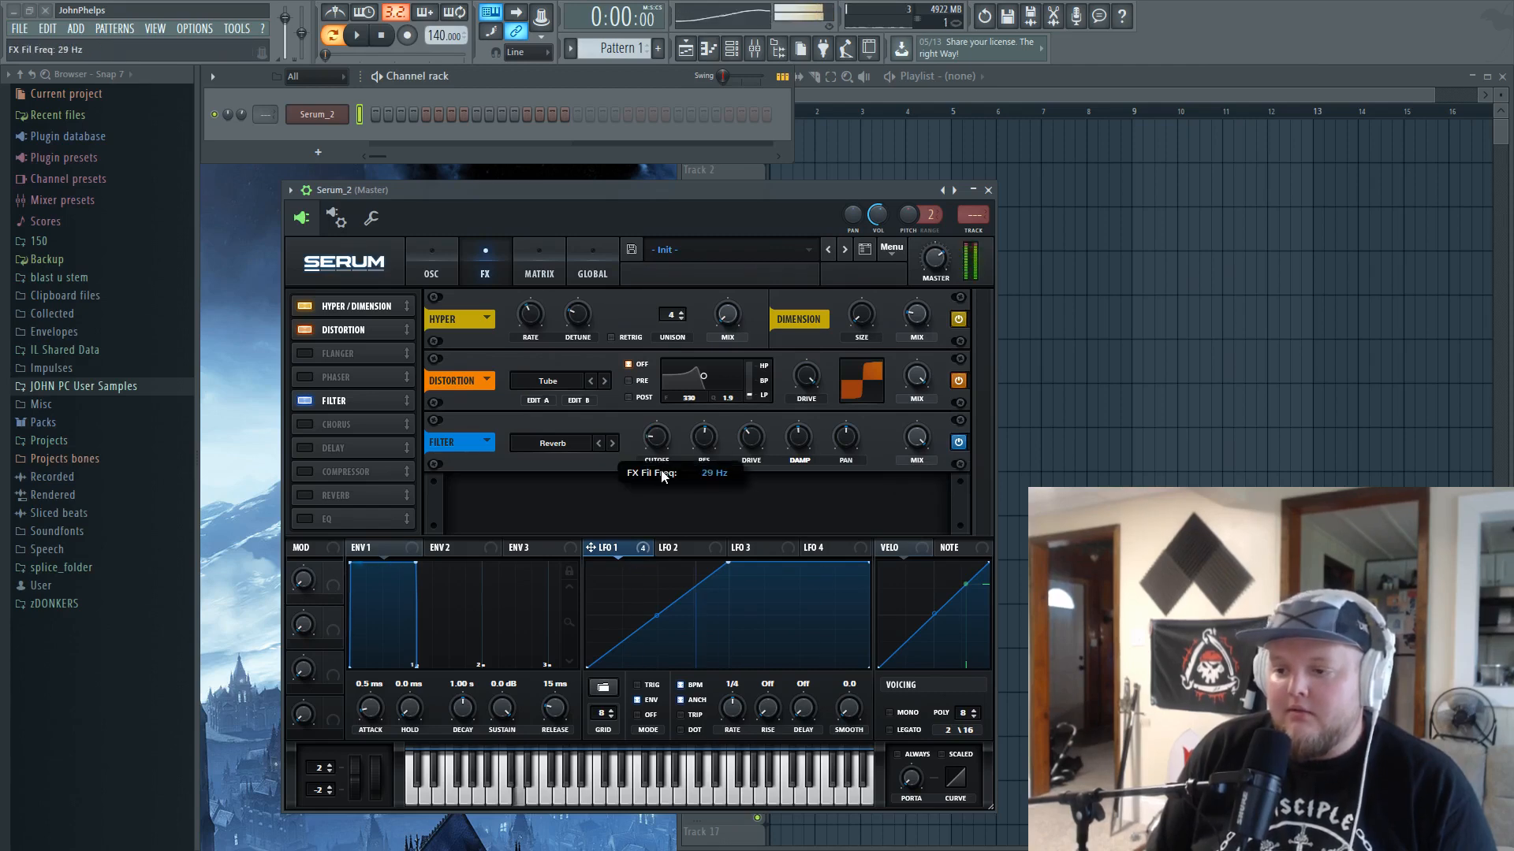
drag(662, 475, 663, 483)
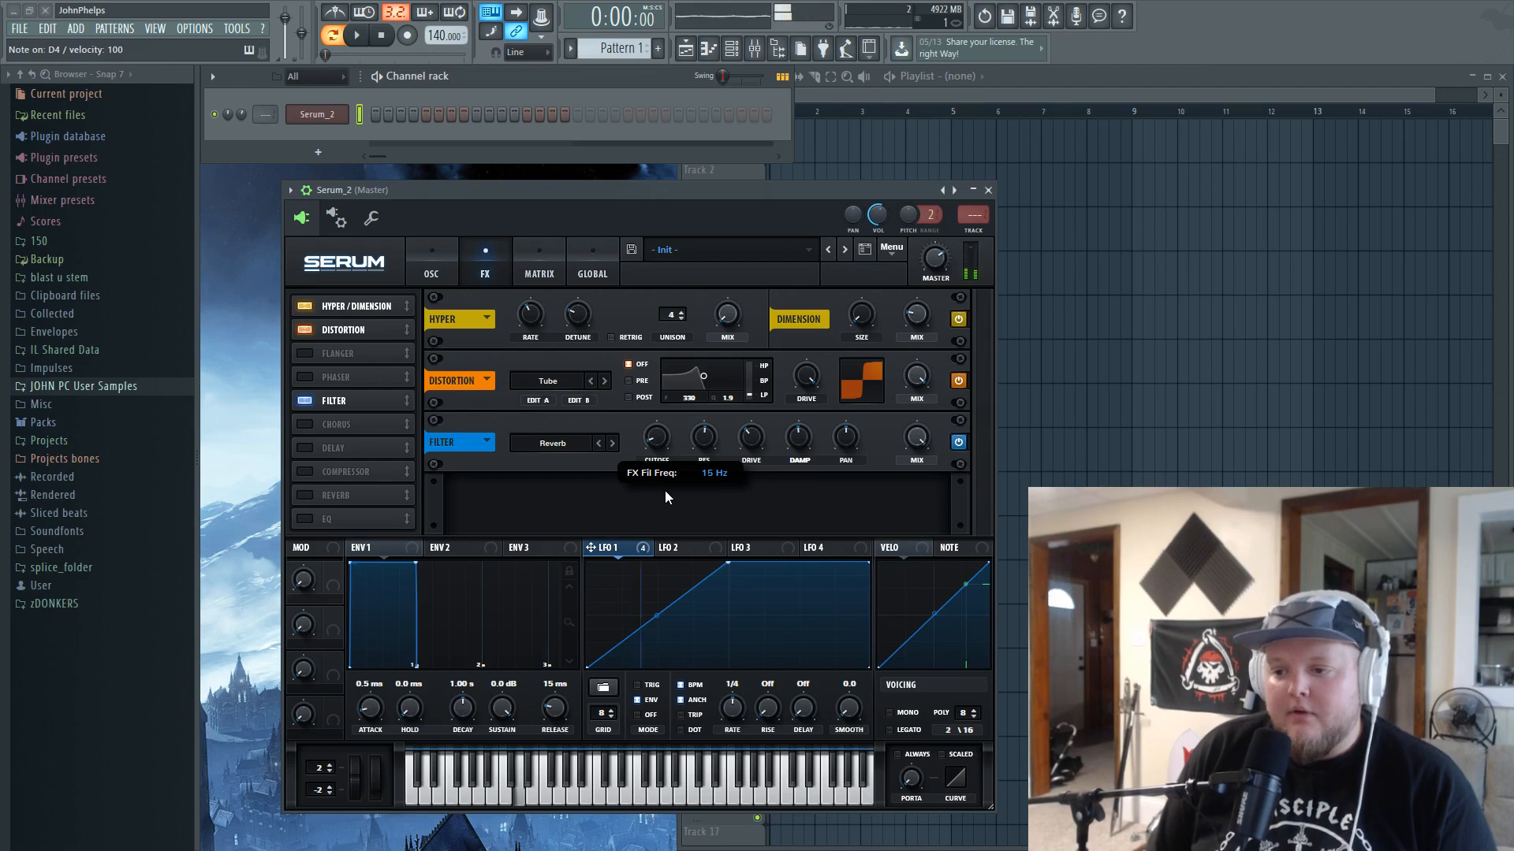
- Sweep the Reverb filter's cutoff up and down, leave it low, and slightly reduce the filter's mix
drag(665, 491, 684, 450)
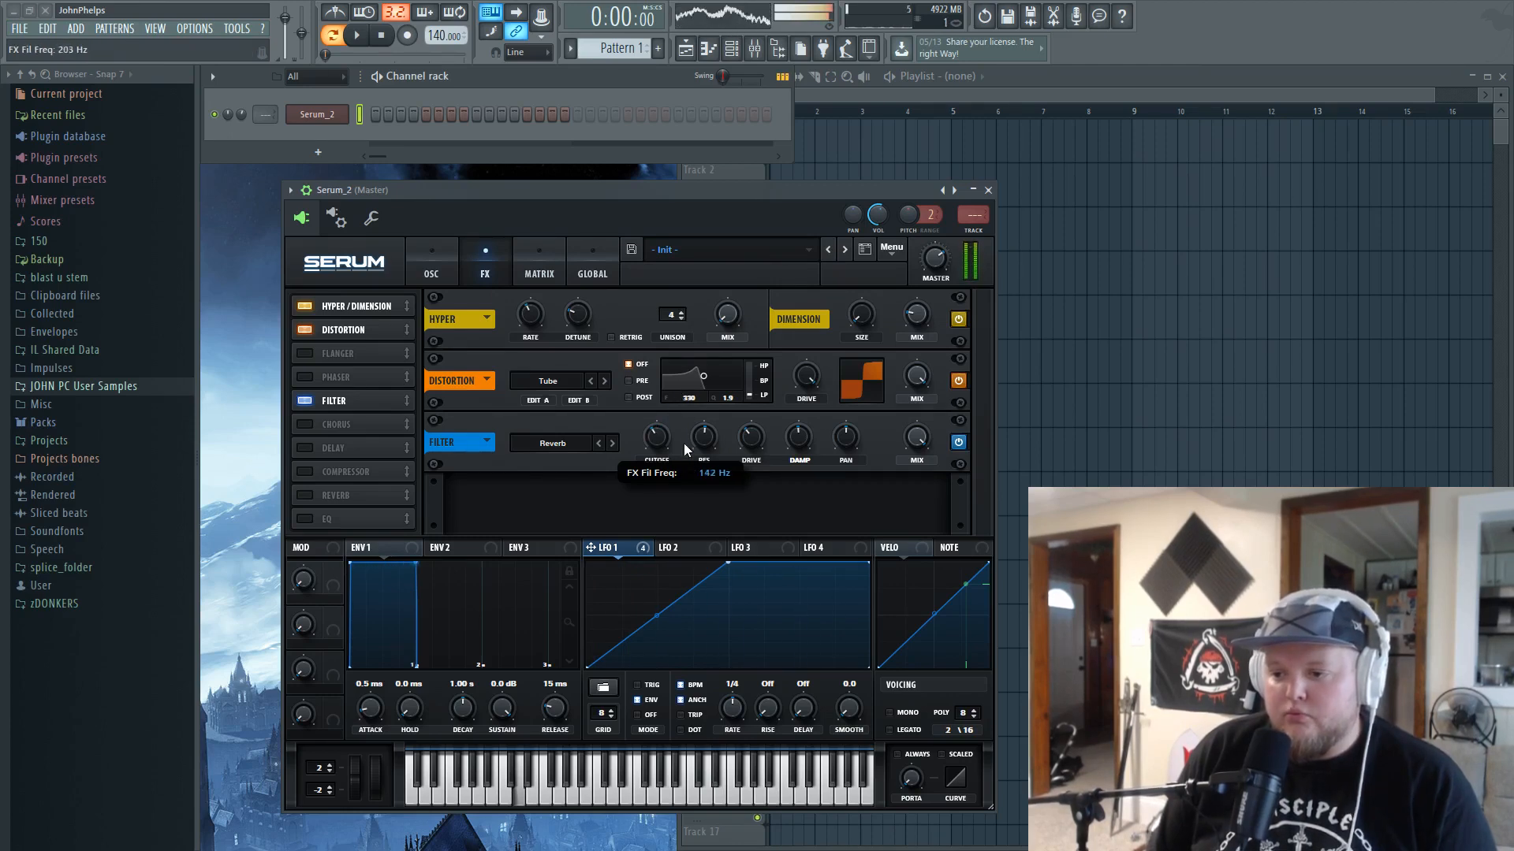
drag(693, 391, 698, 436)
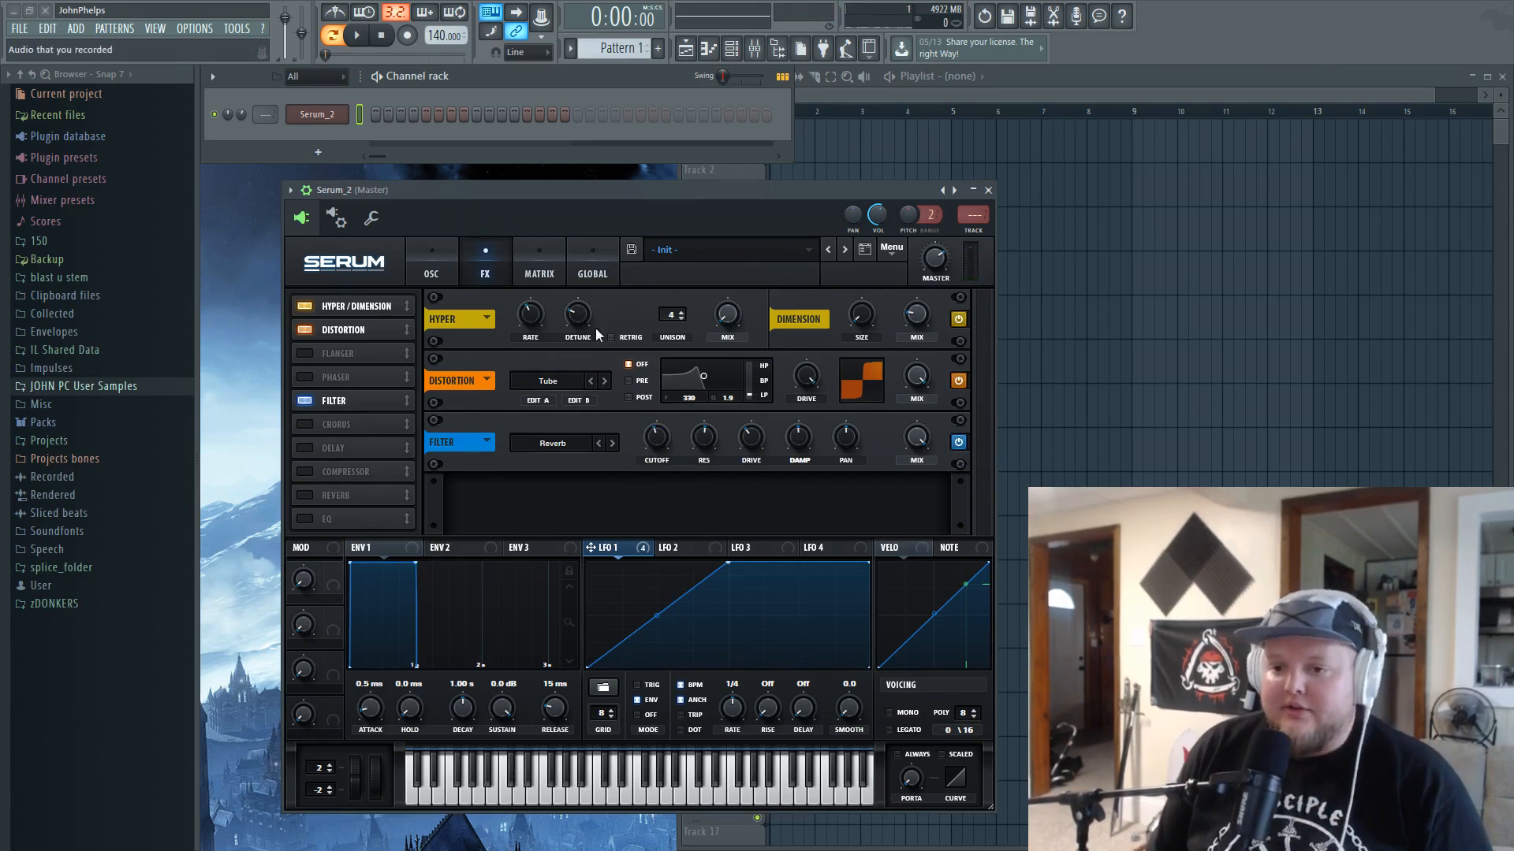
drag(667, 417, 652, 473)
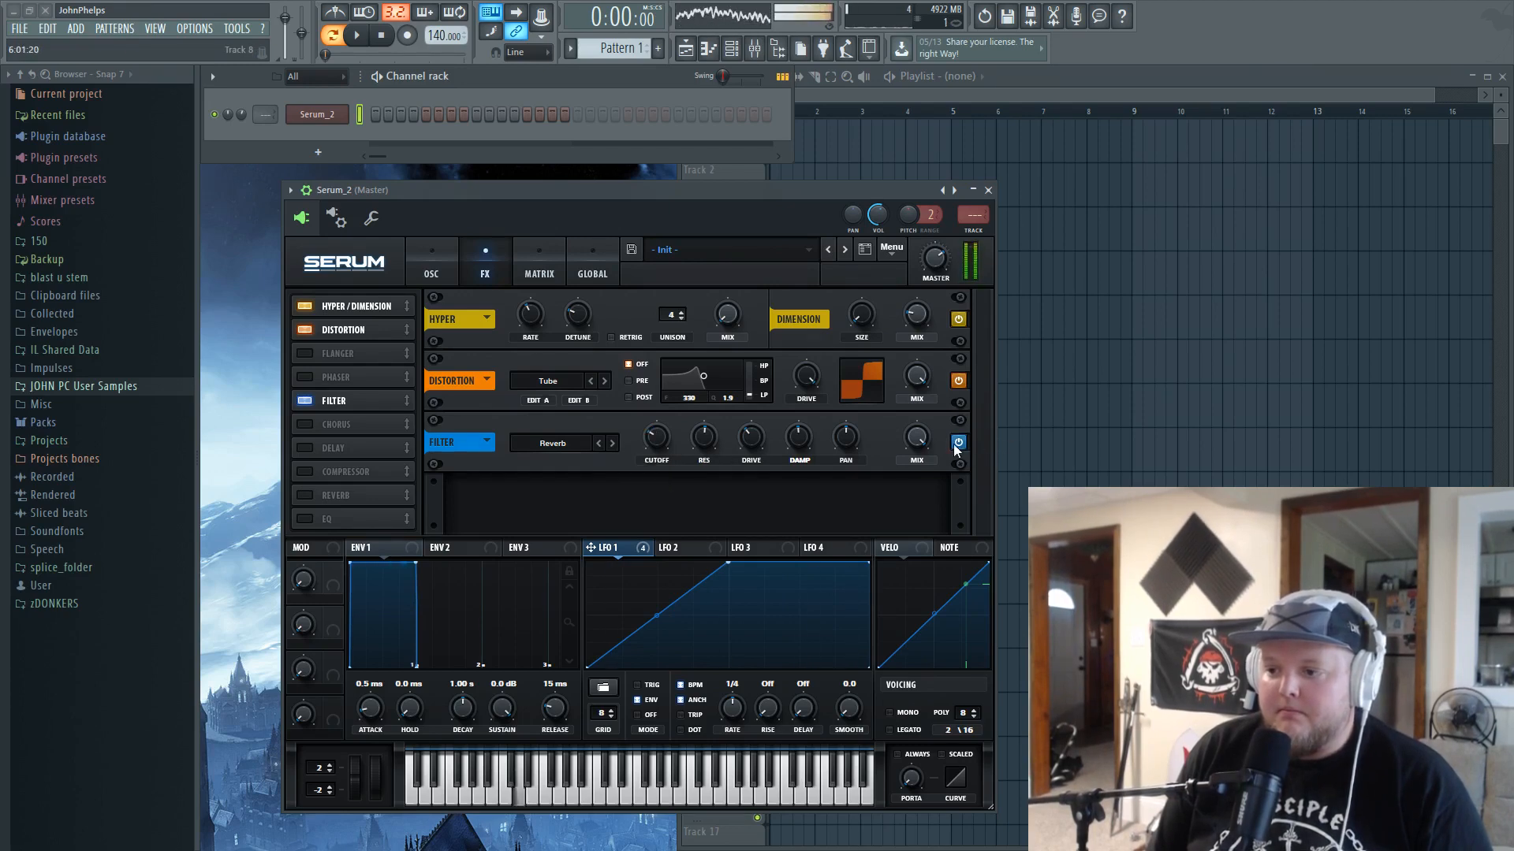
drag(919, 437, 927, 474)
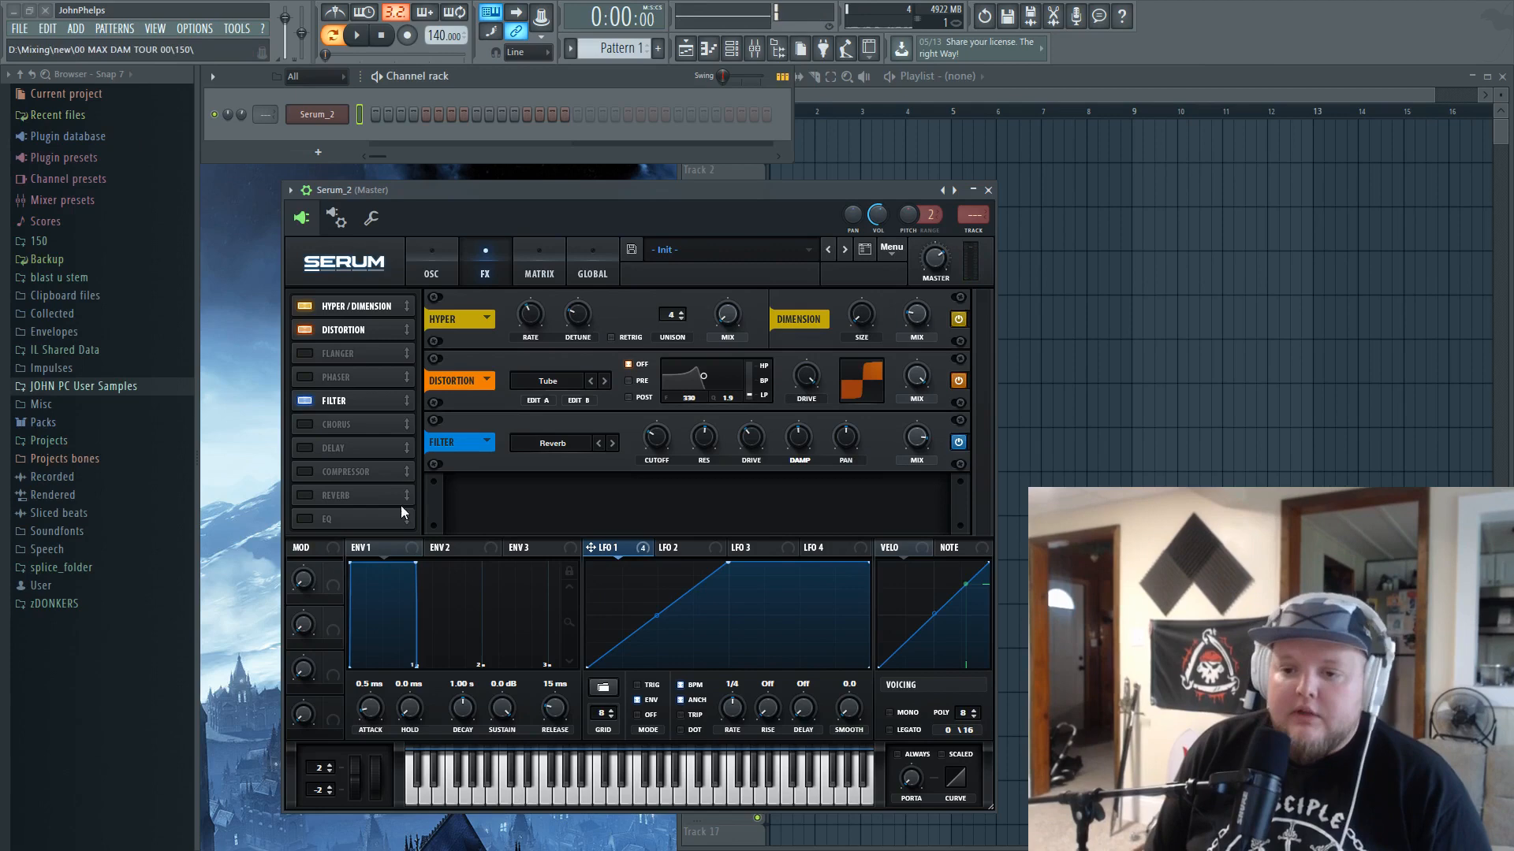
- Enable the Compressor effect in multiband mode and raise its gain
click(306, 473)
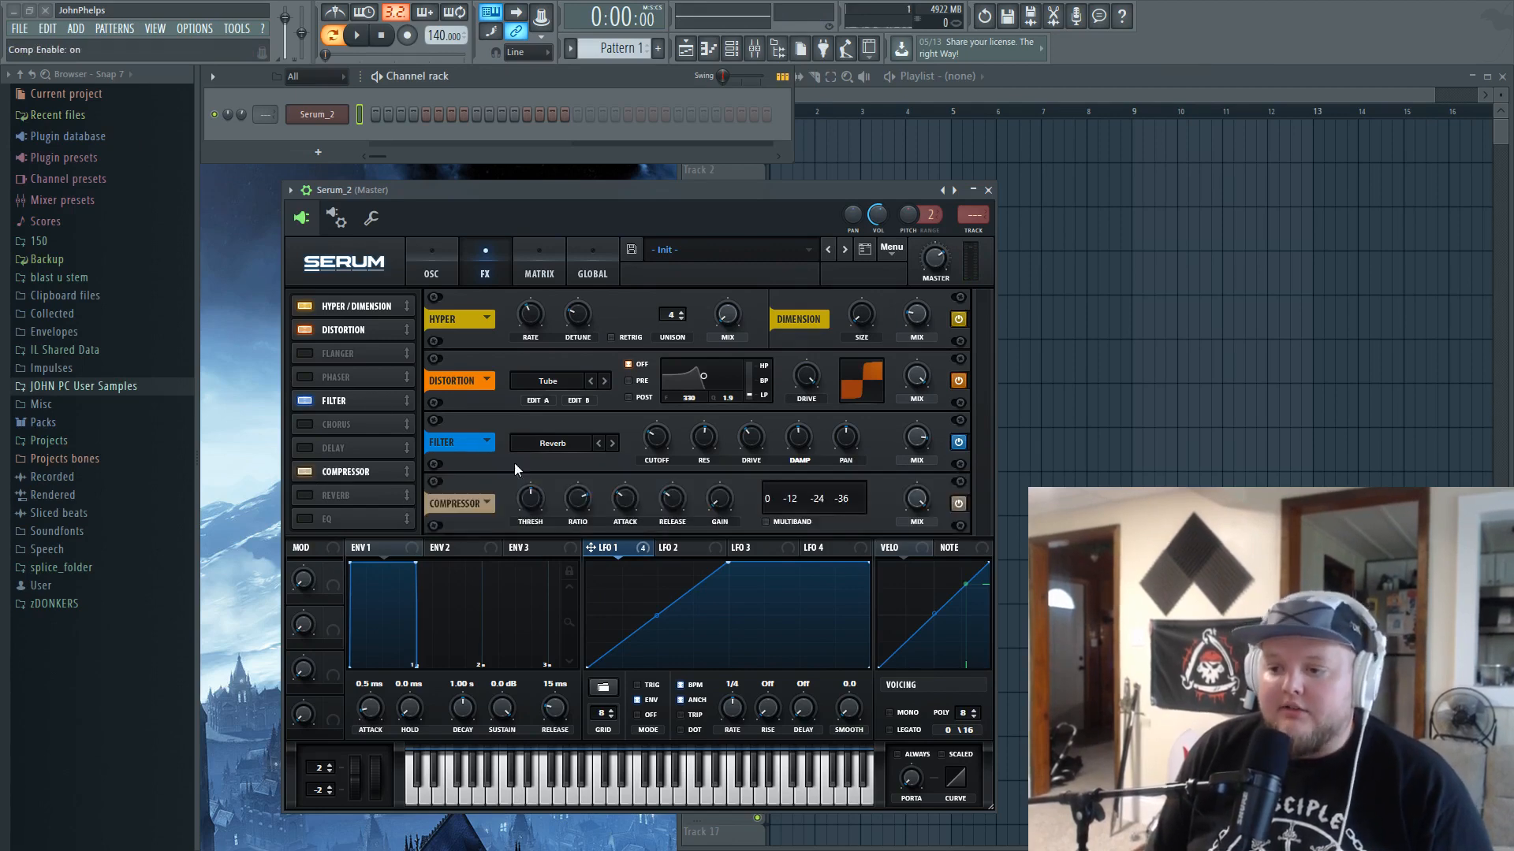
click(783, 522)
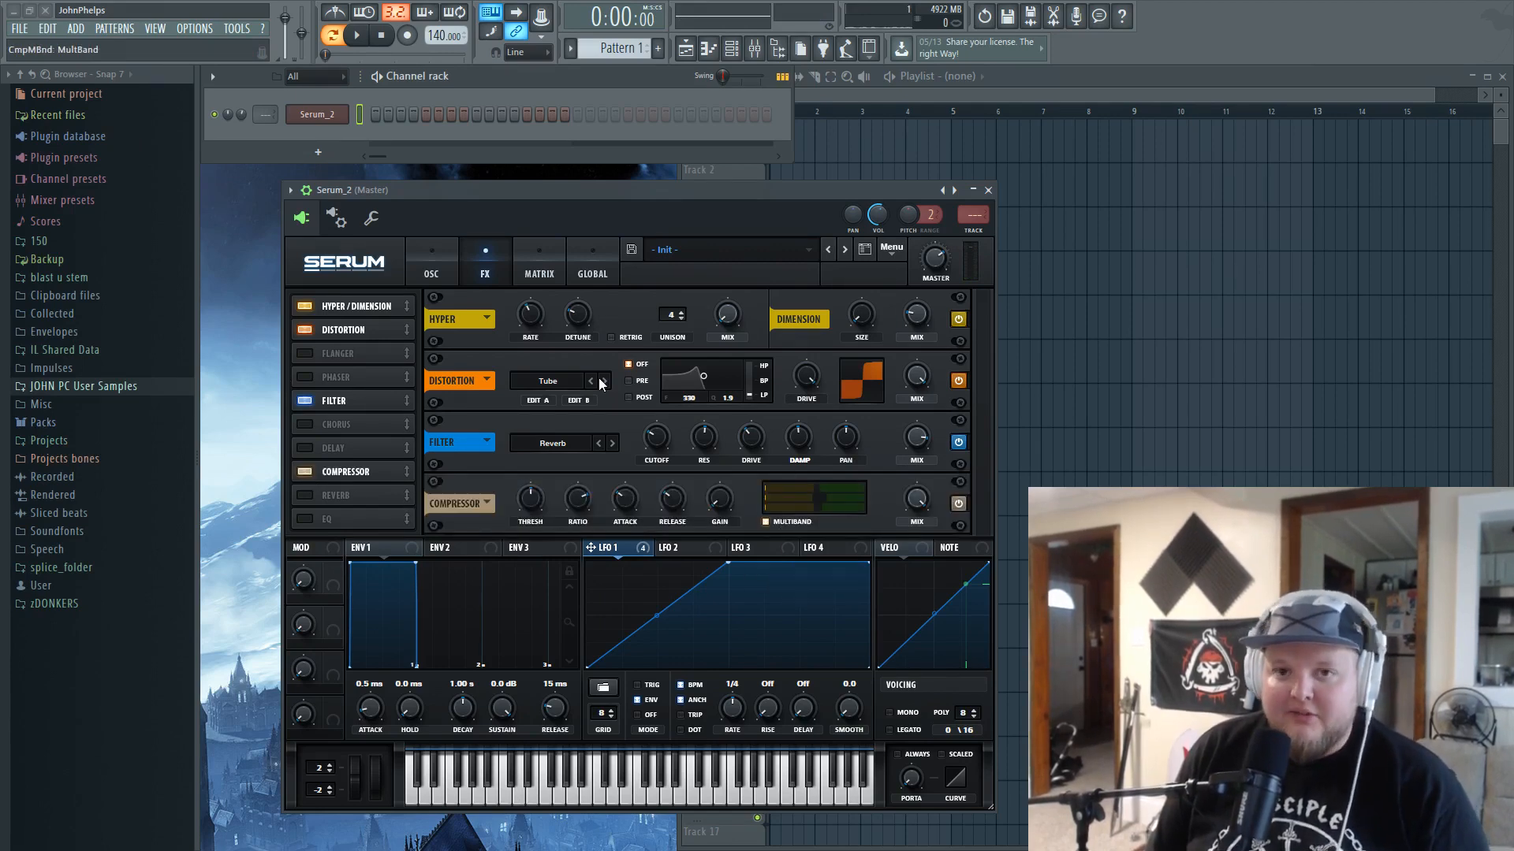
drag(719, 485, 722, 448)
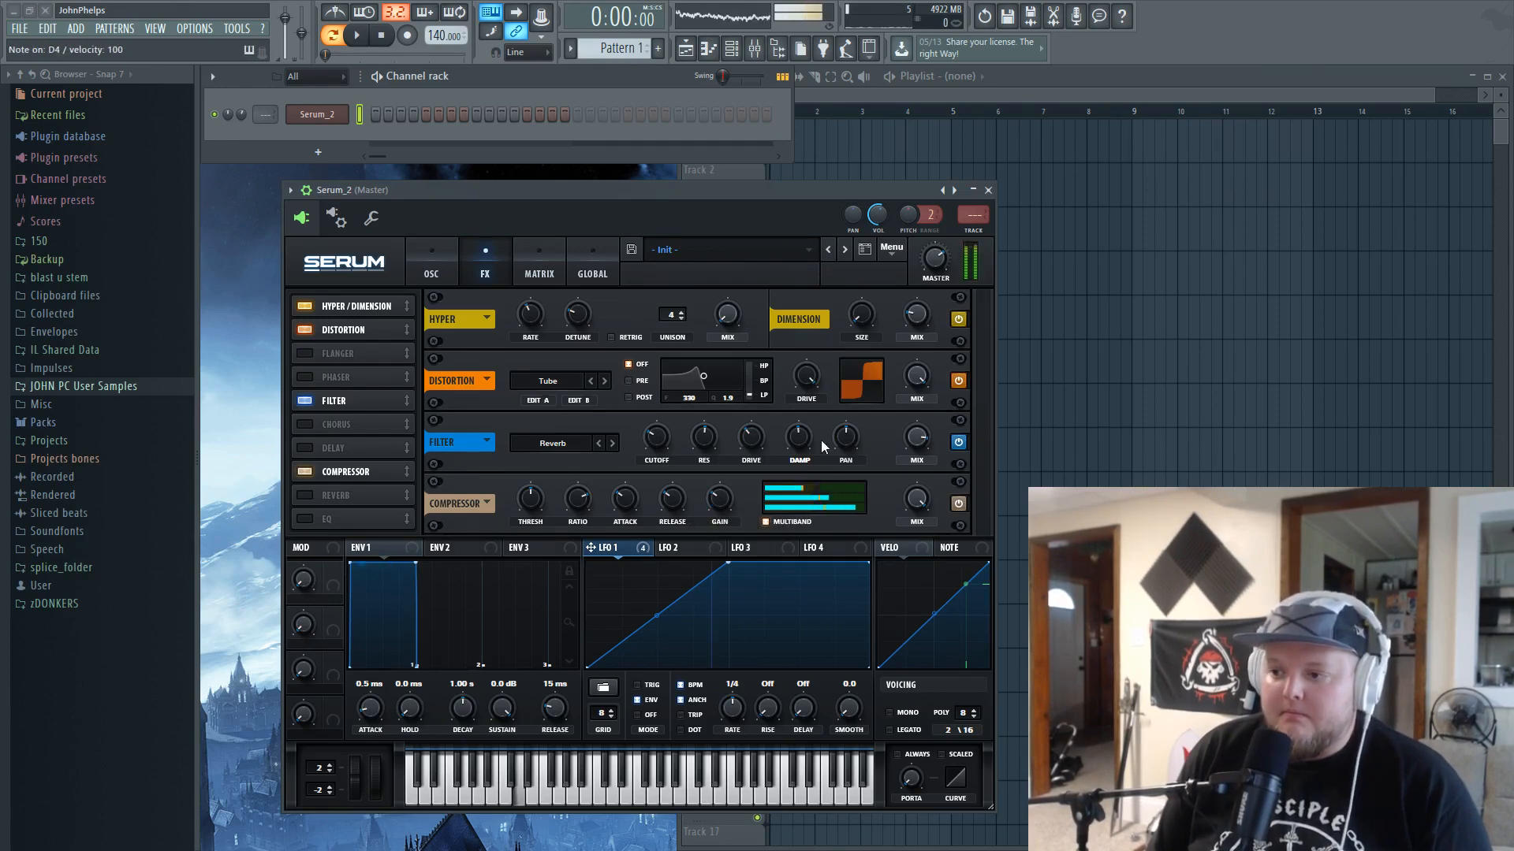
- Try the Reverb effect in the chain with a D4 note, and turn it off
click(305, 496)
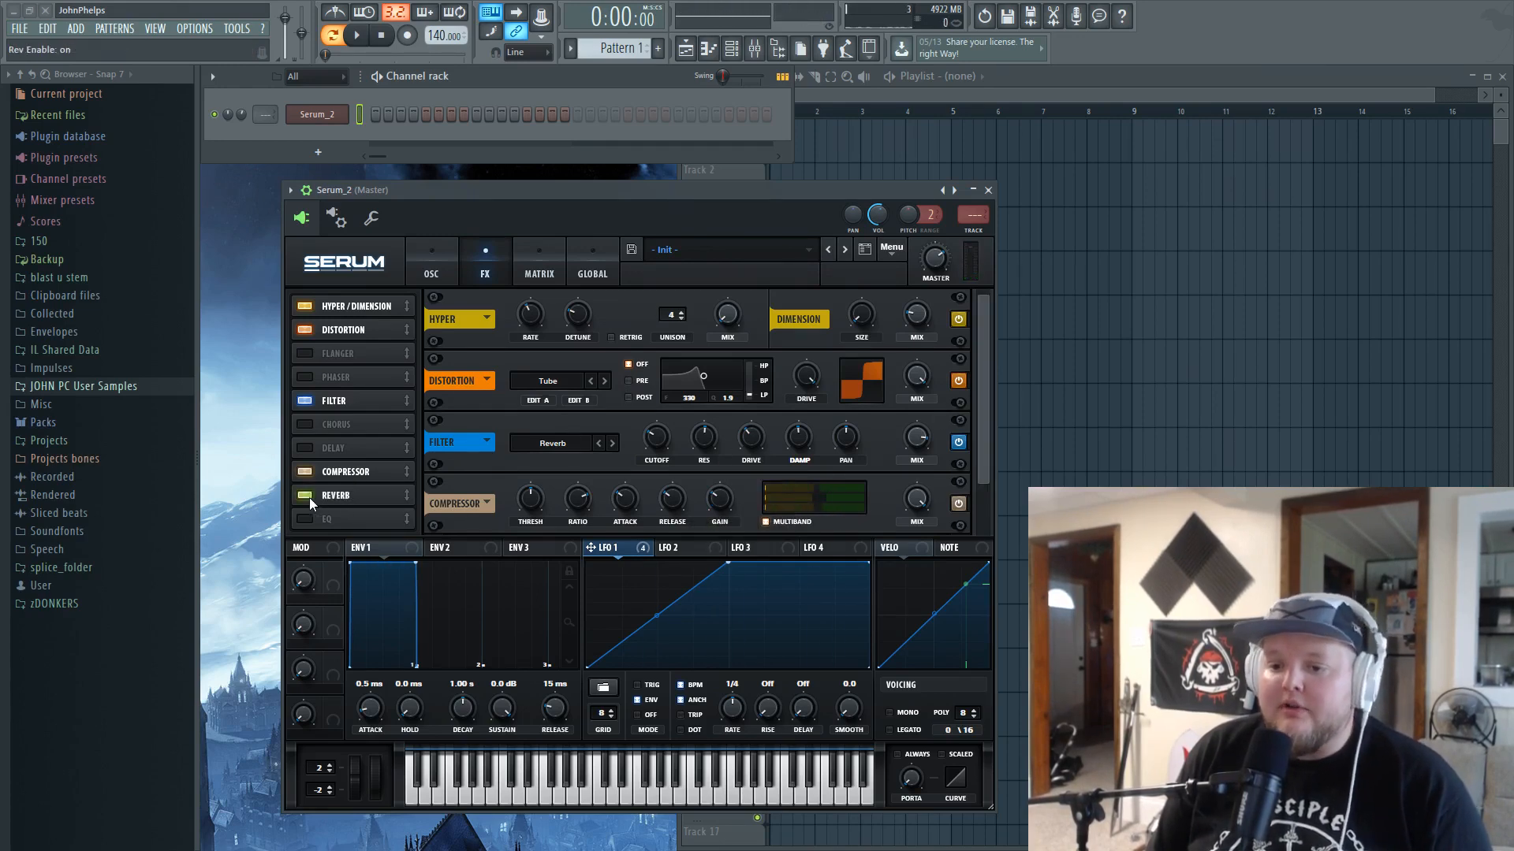
drag(982, 403, 986, 503)
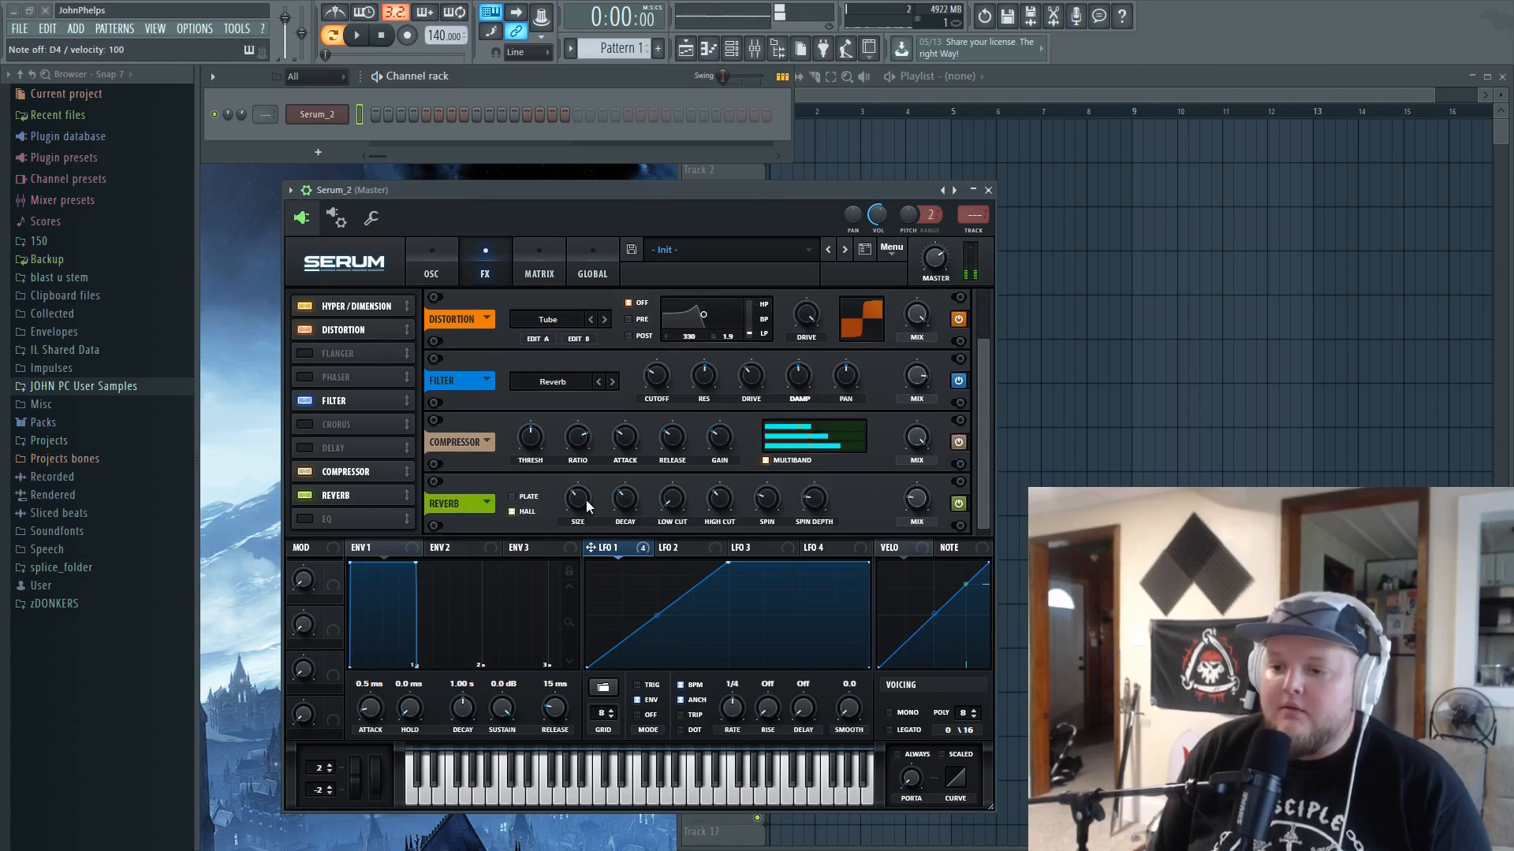
click(958, 504)
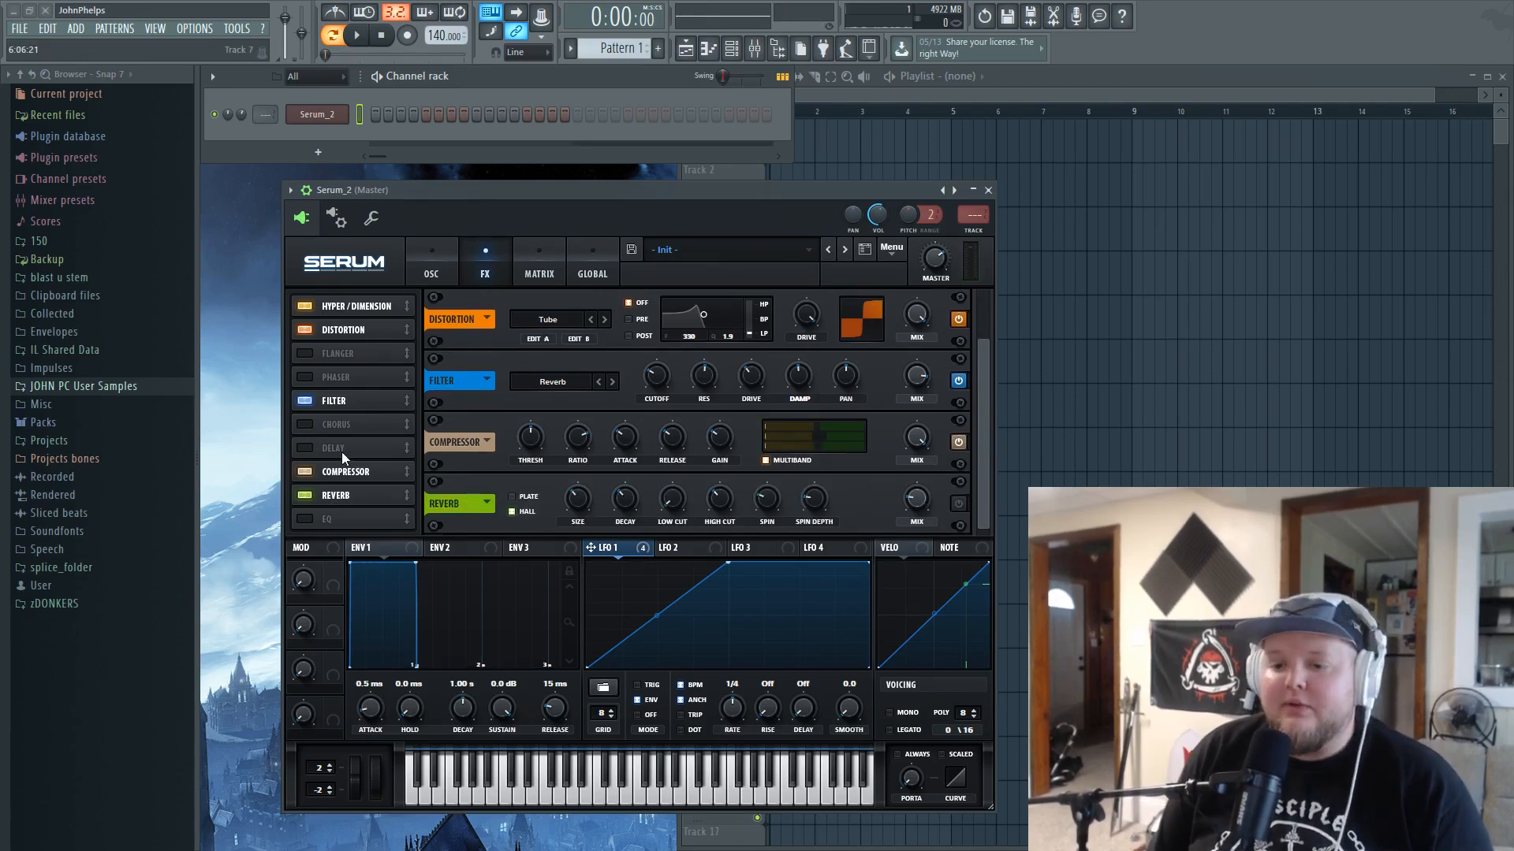
click(304, 496)
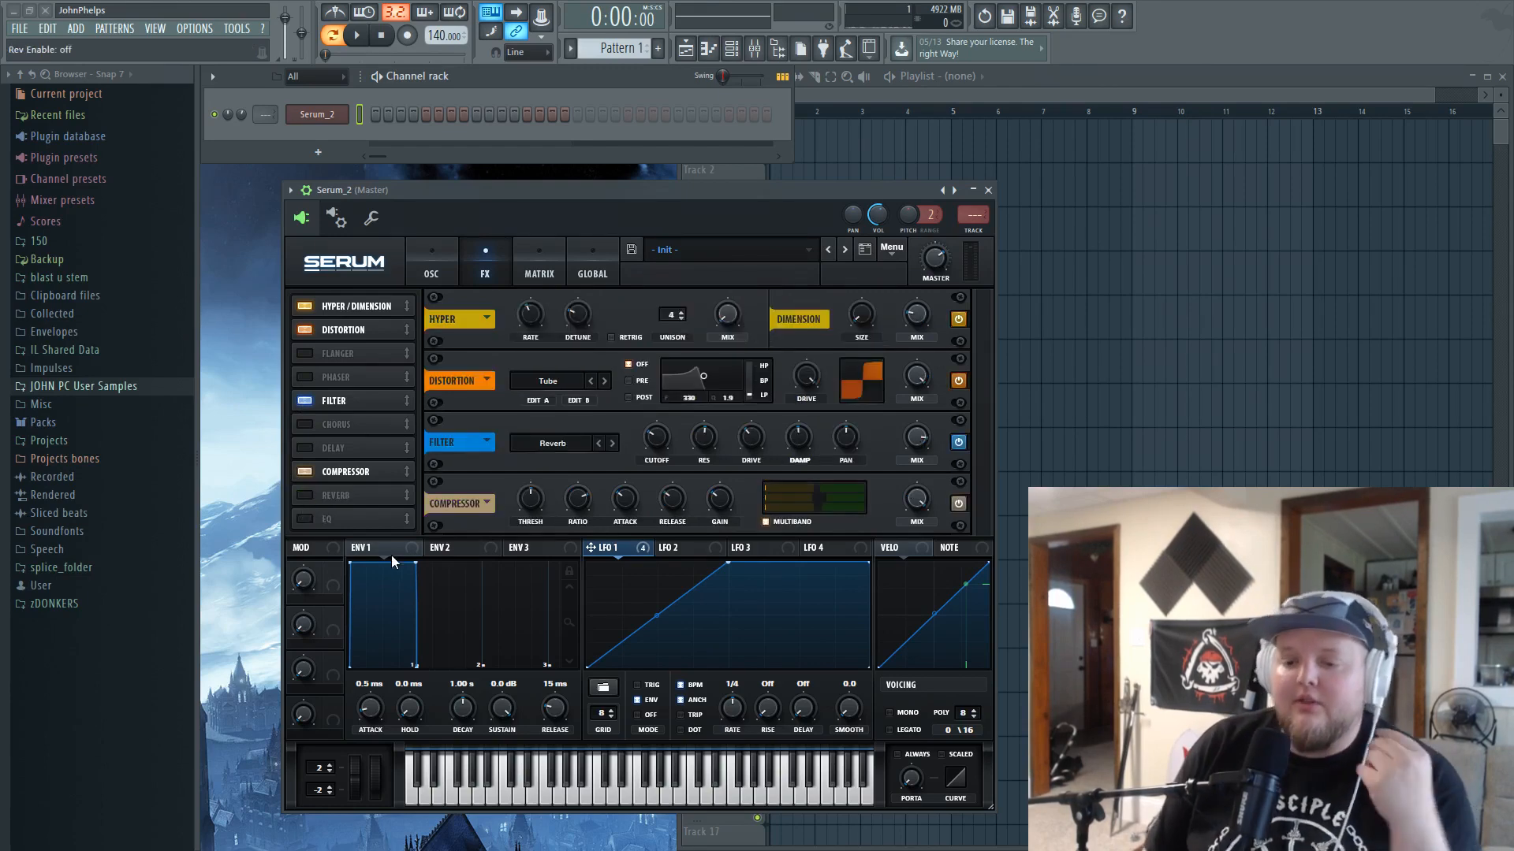
- Enable the EQ effect and move it directly above Compressor in the effects chain
click(303, 520)
drag(329, 514, 351, 472)
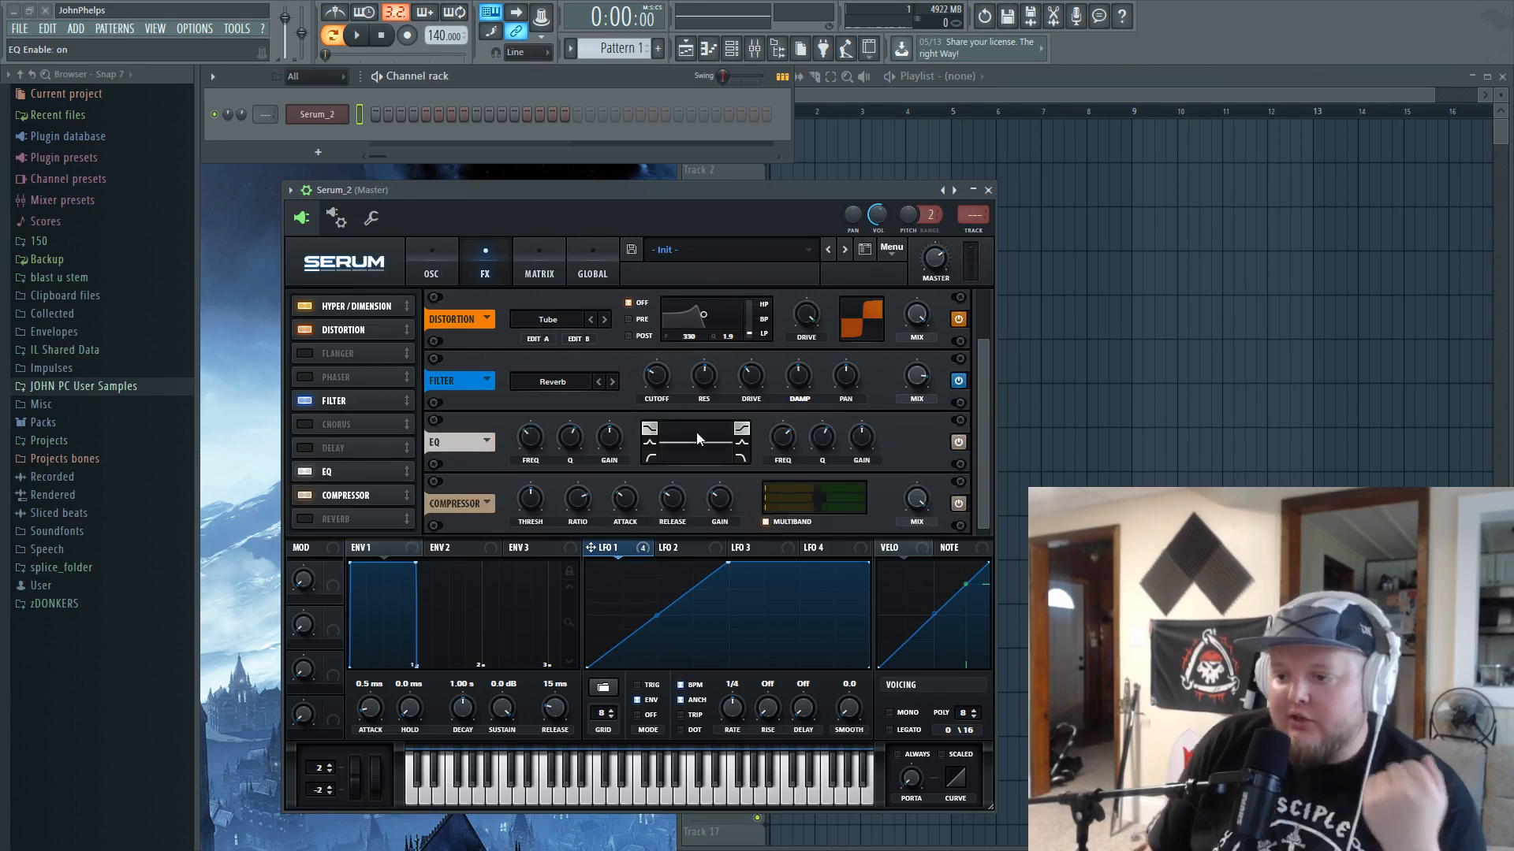
- Set both EQ bands to Peak, with a low-band gain of -14.9 dB and a high-band gain of -16.0 dB
click(649, 444)
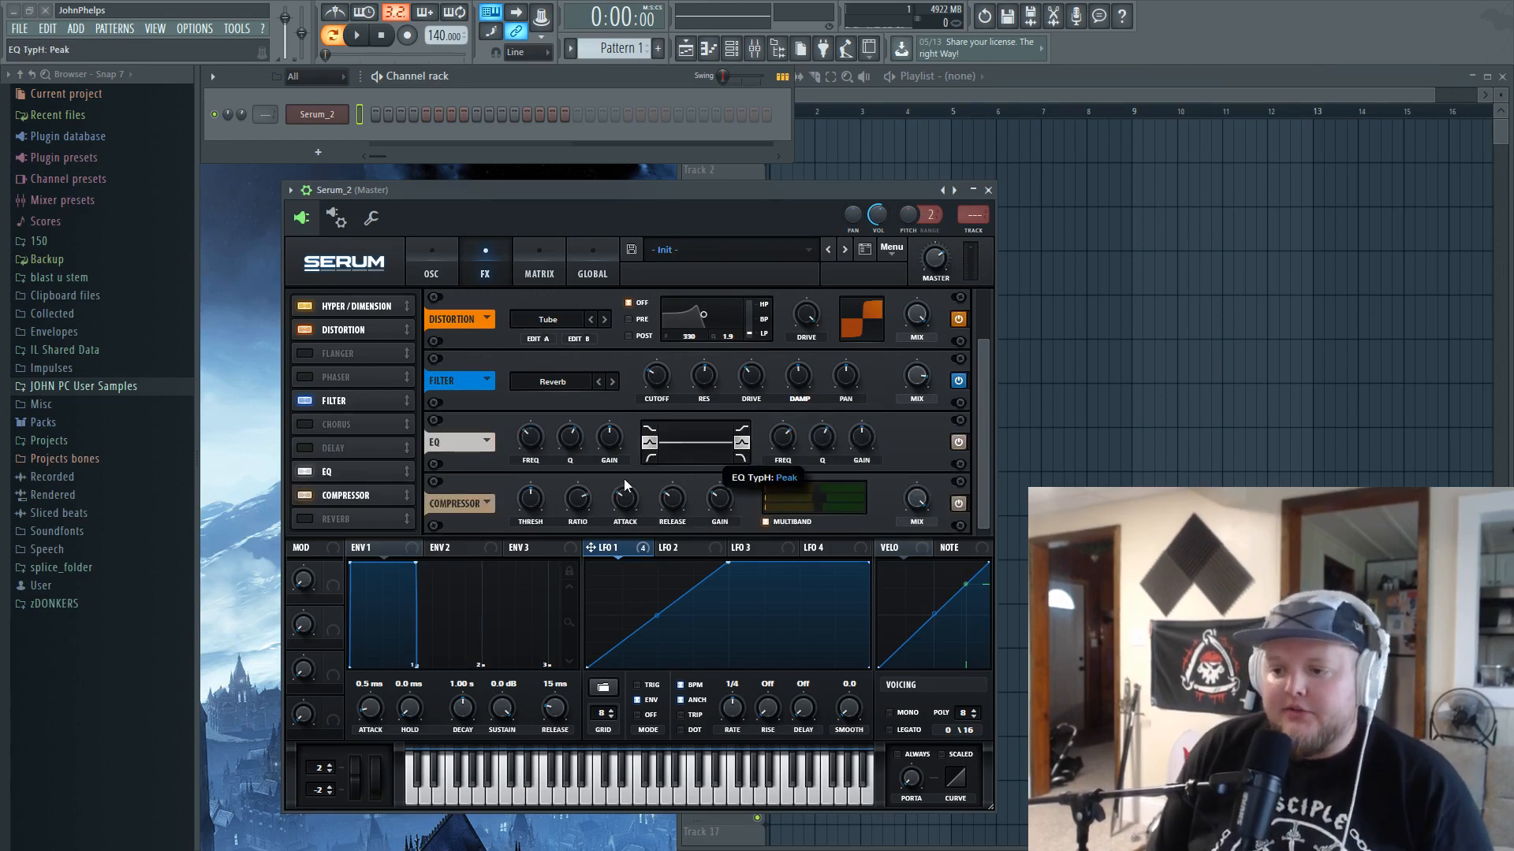
drag(609, 440, 605, 480)
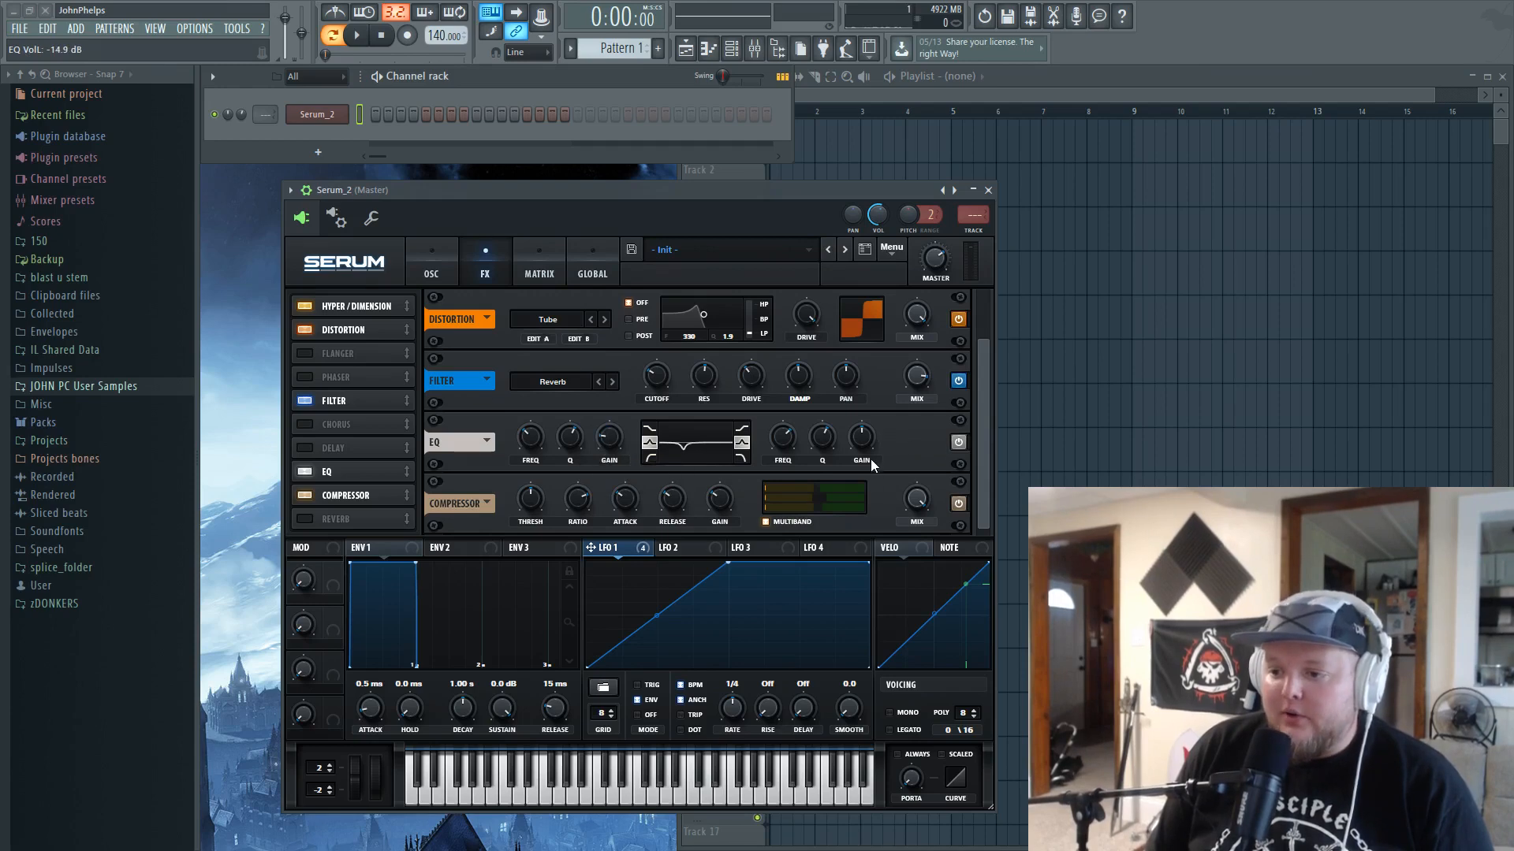
drag(862, 439, 863, 500)
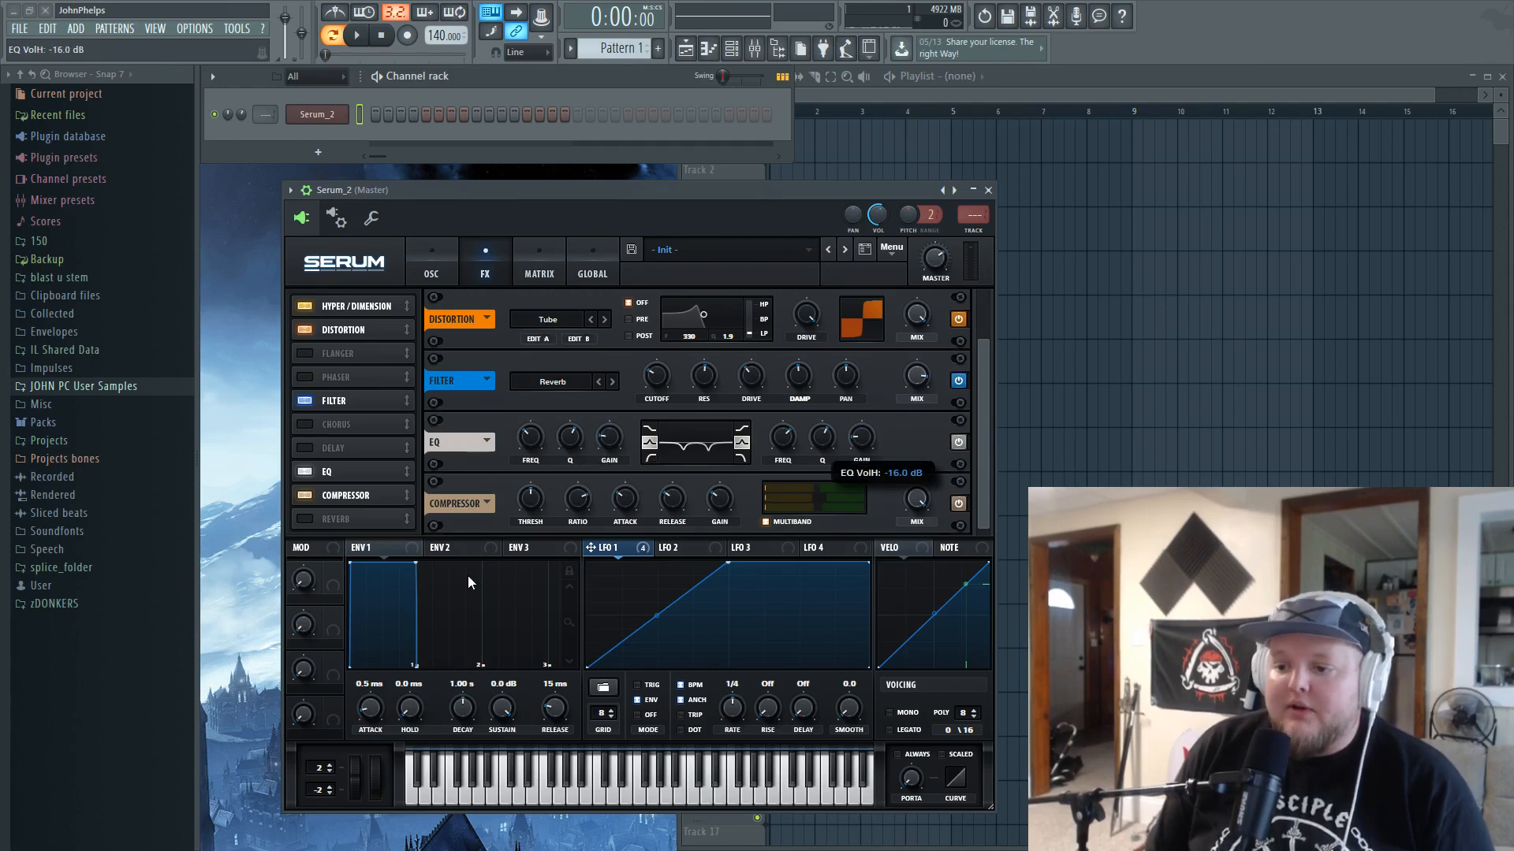
- Assign LFO 1 to the EQ low-band frequency, lower that band's base frequency and set the modulation amount to about 47
drag(597, 545, 528, 441)
drag(593, 550, 793, 455)
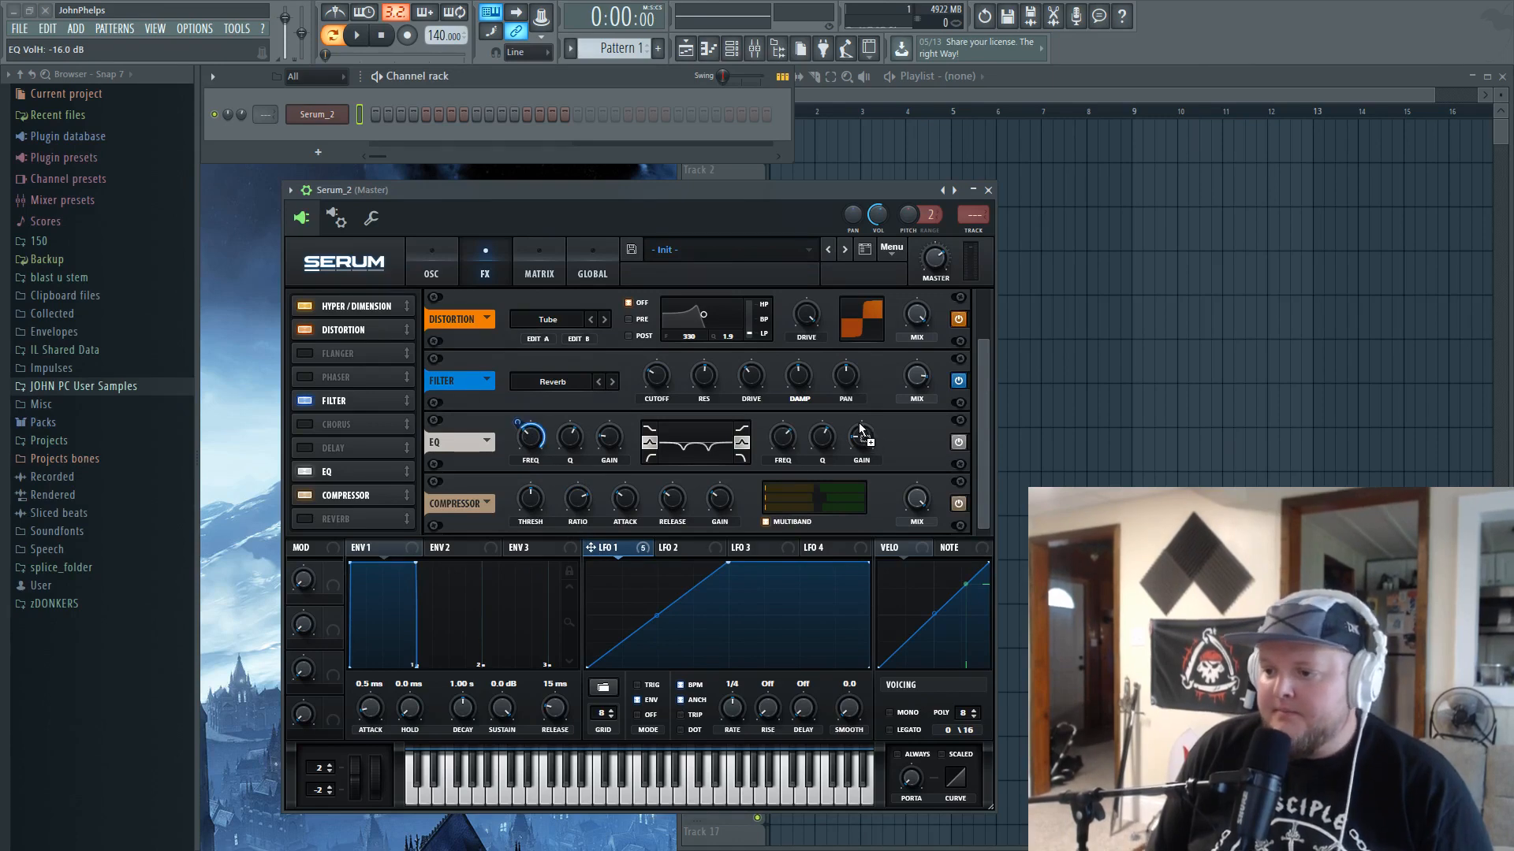
right_click(791, 439)
click(850, 464)
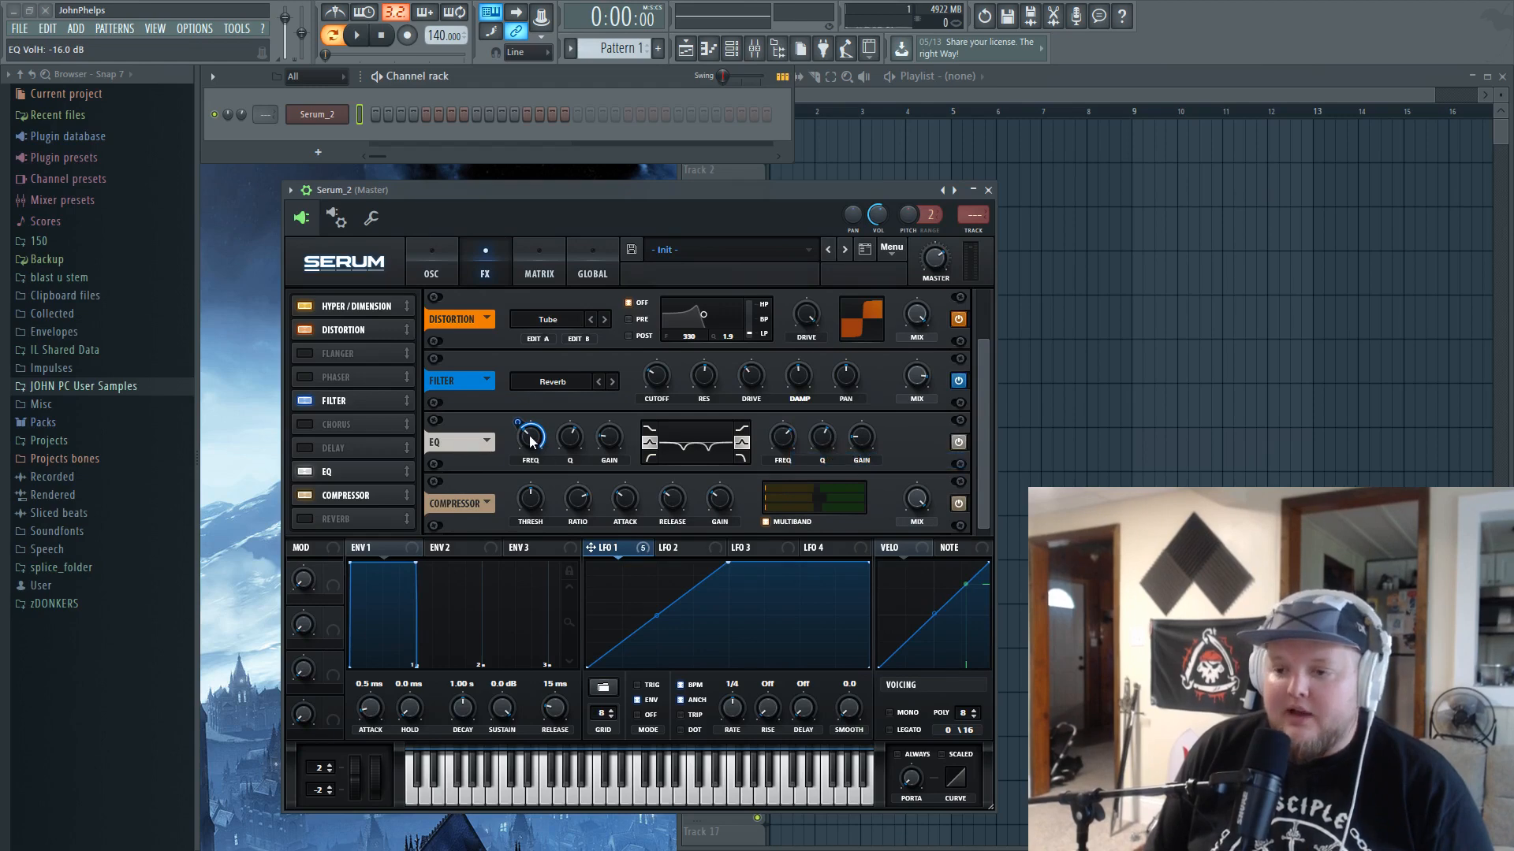
drag(531, 449, 518, 436)
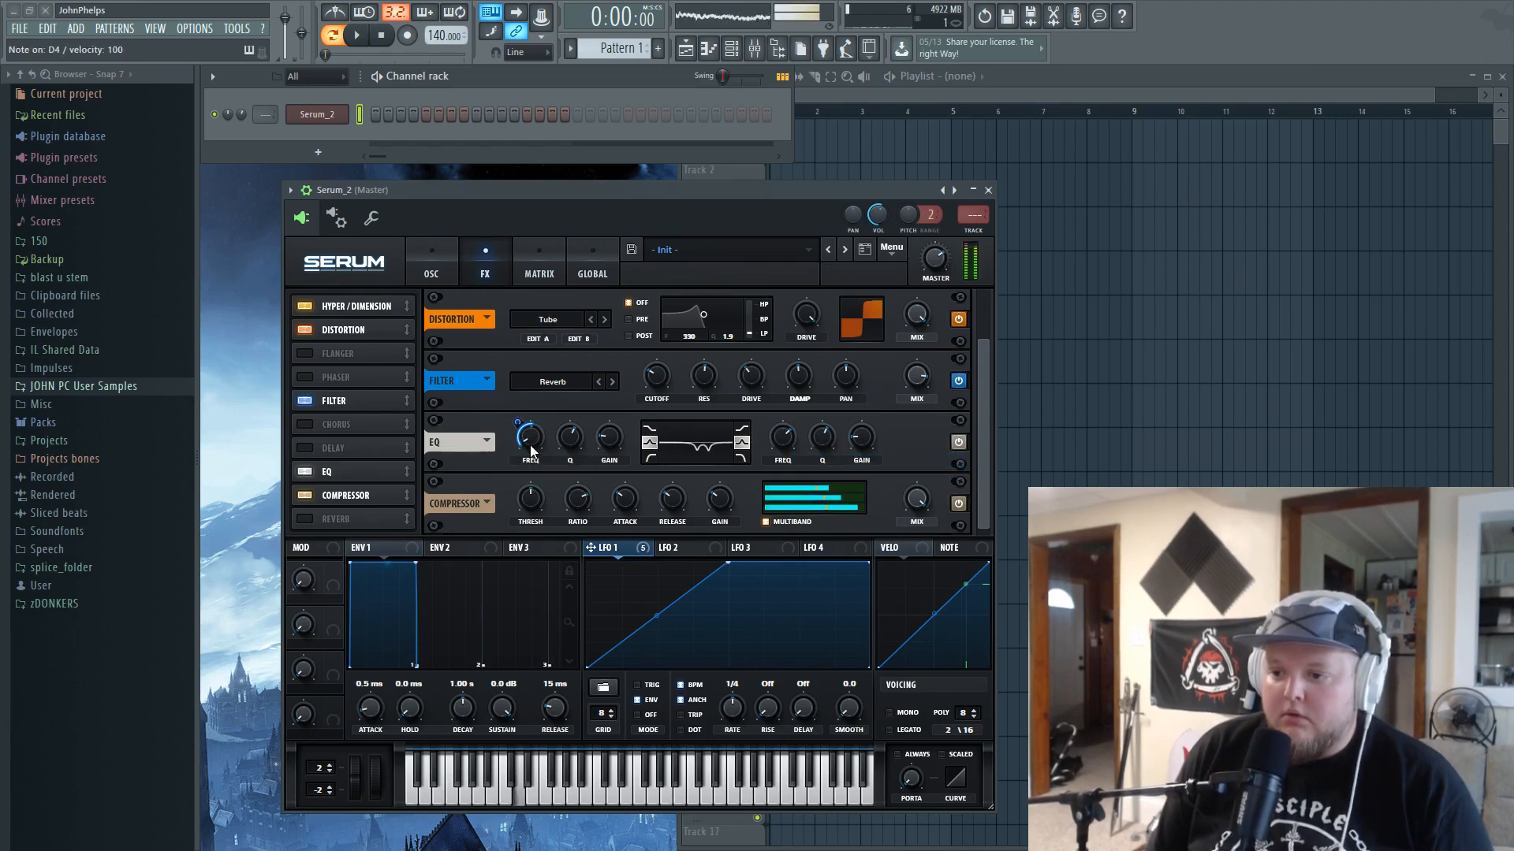
drag(527, 438, 535, 443)
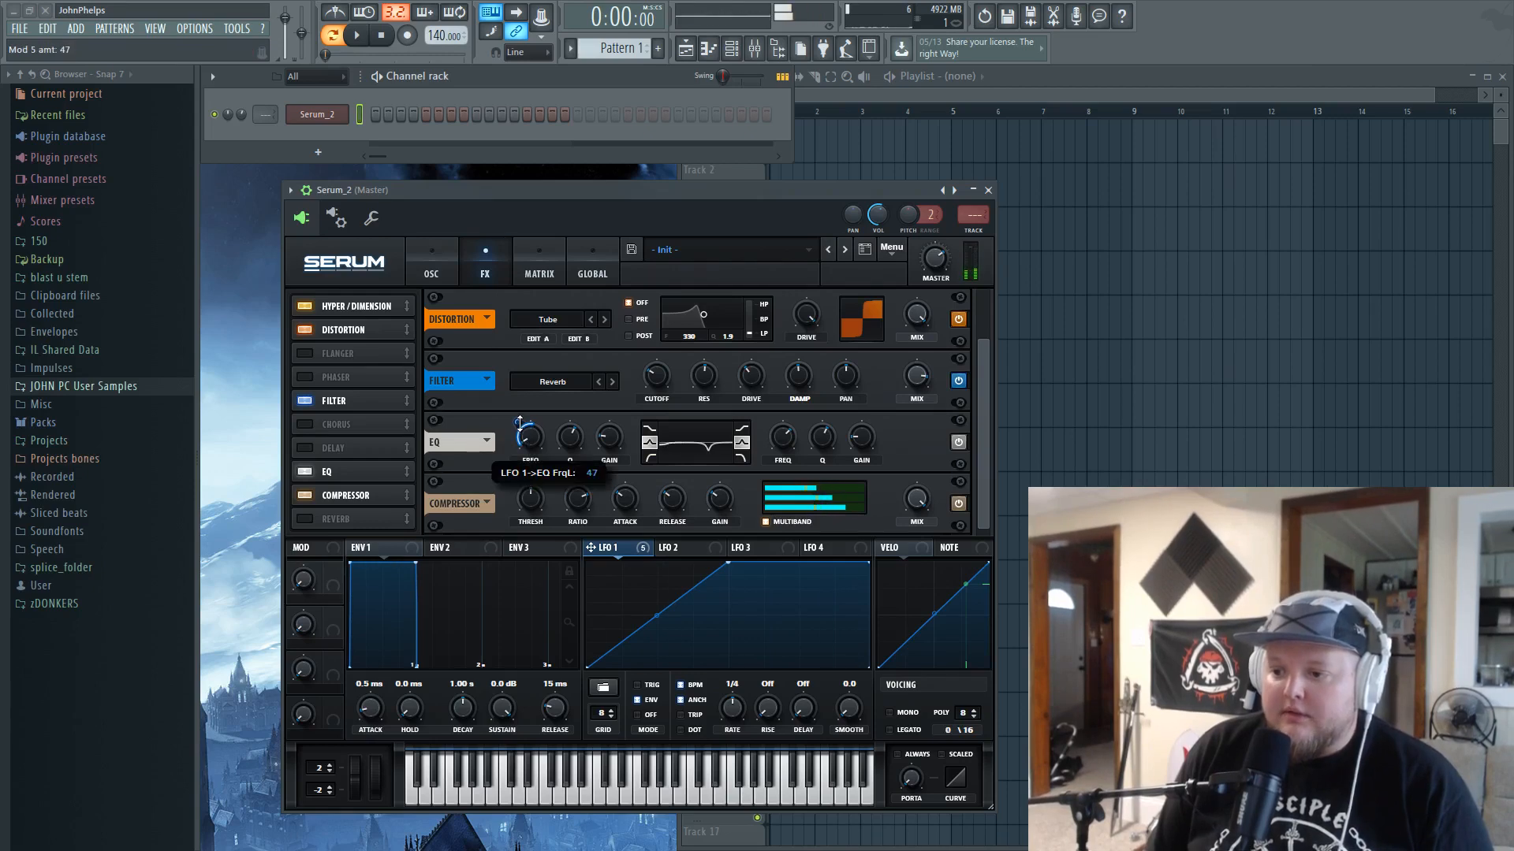
key(x)
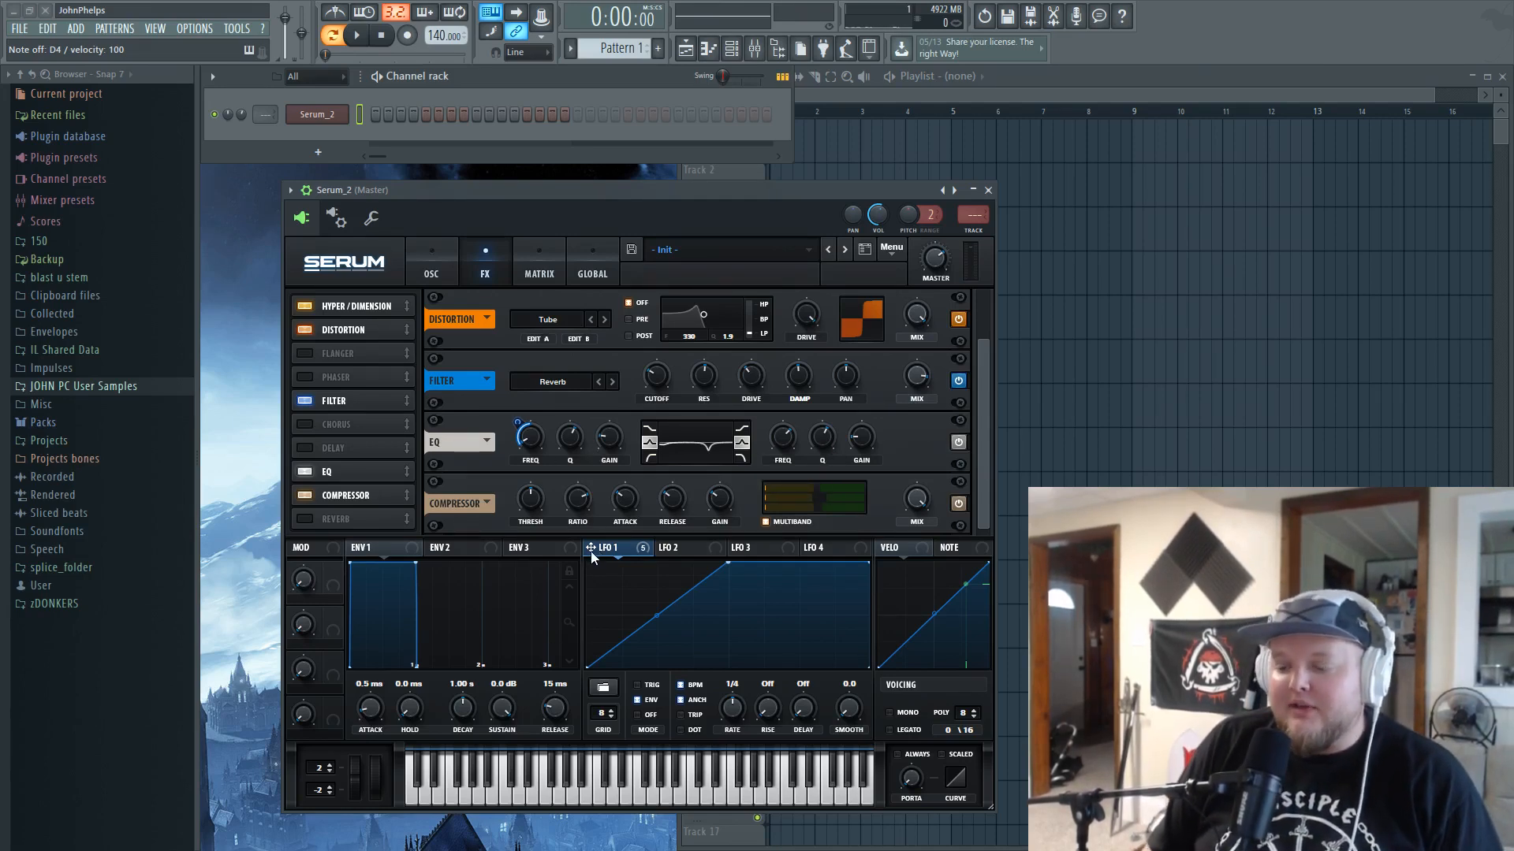
- Assign LFO 1 to the EQ high-band frequency with a modulation amount of -37
drag(591, 550, 779, 429)
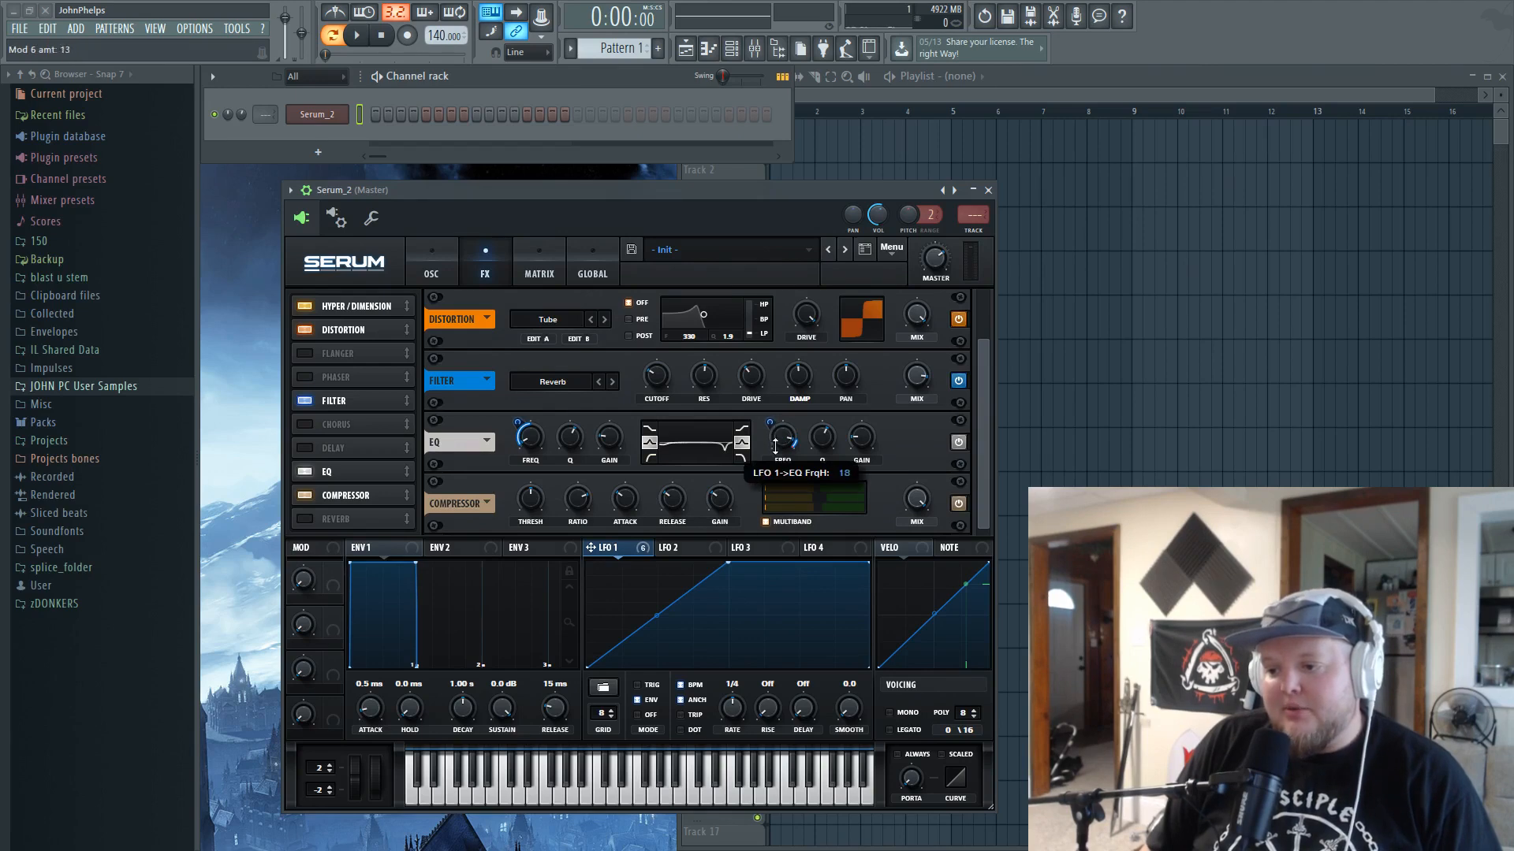
drag(776, 490, 777, 491)
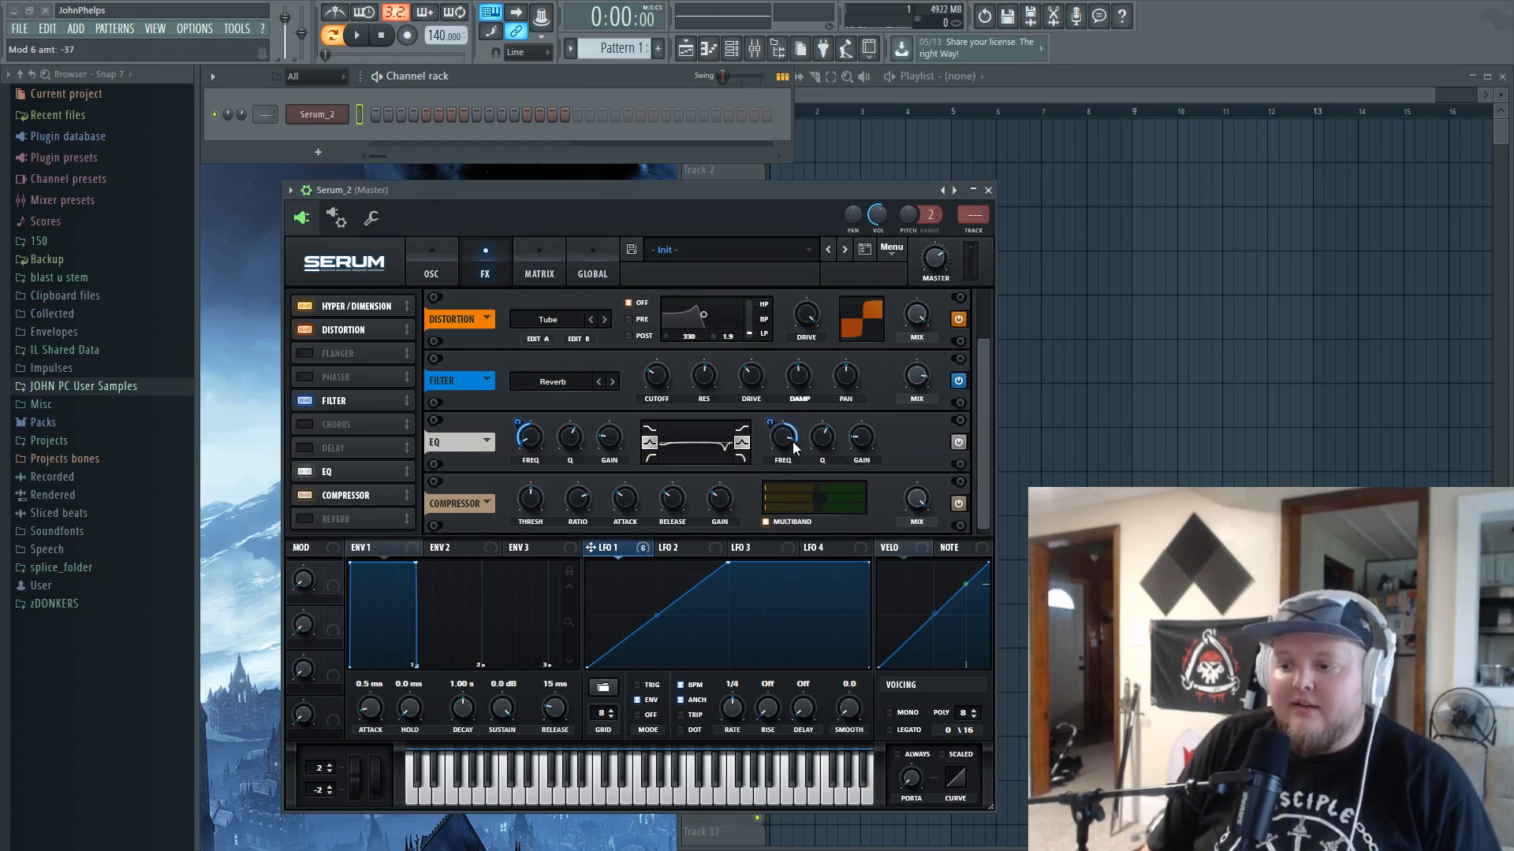
- Audition a D4 note with the LFO 1 modulation of the EQ high-band frequency bypassed, and re-enable the modulation
right_click(783, 440)
click(797, 438)
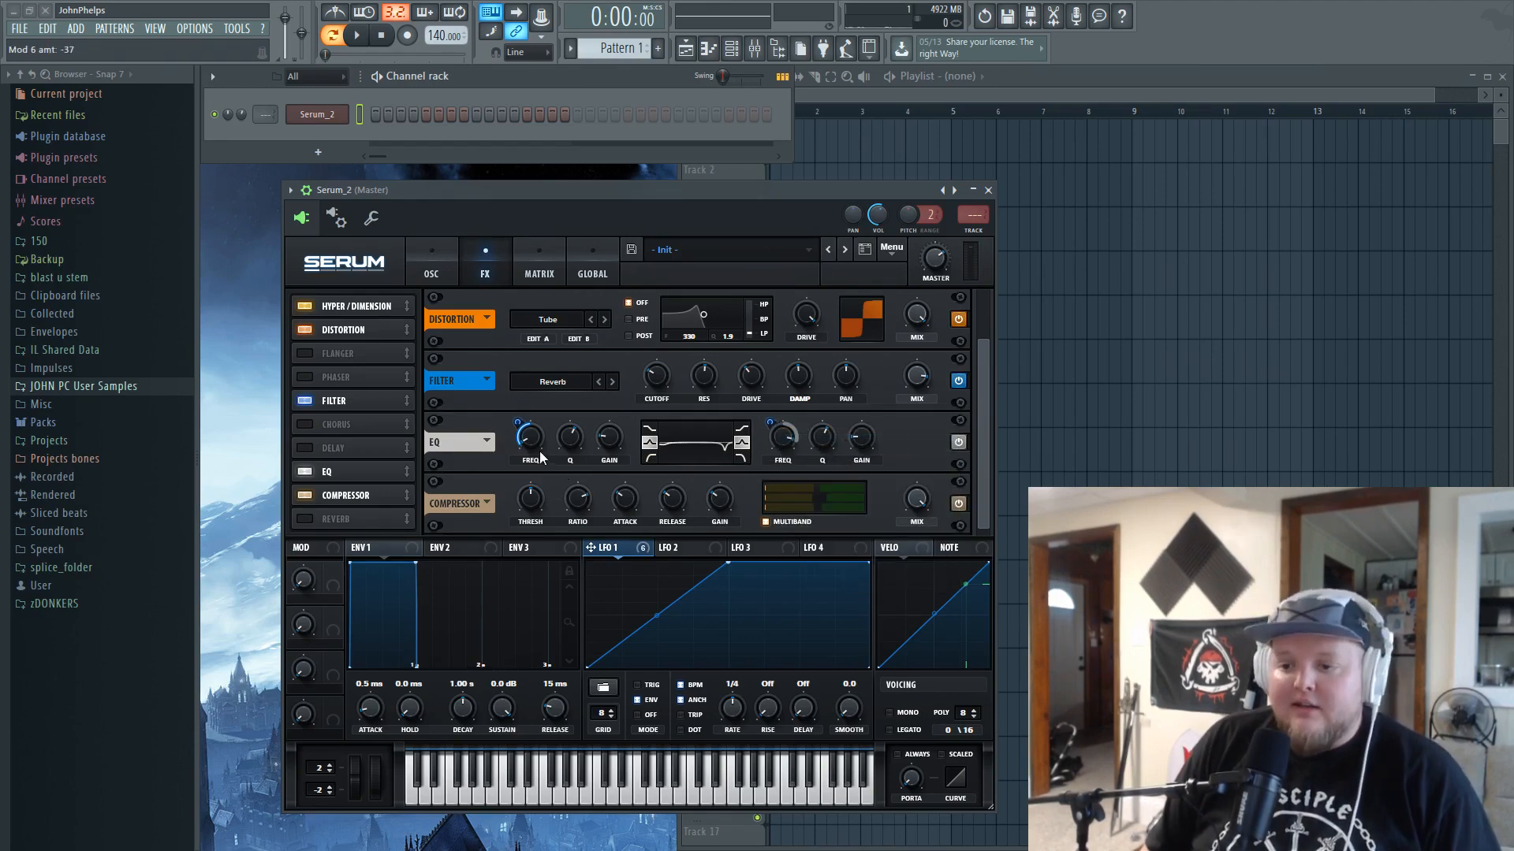
key(x)
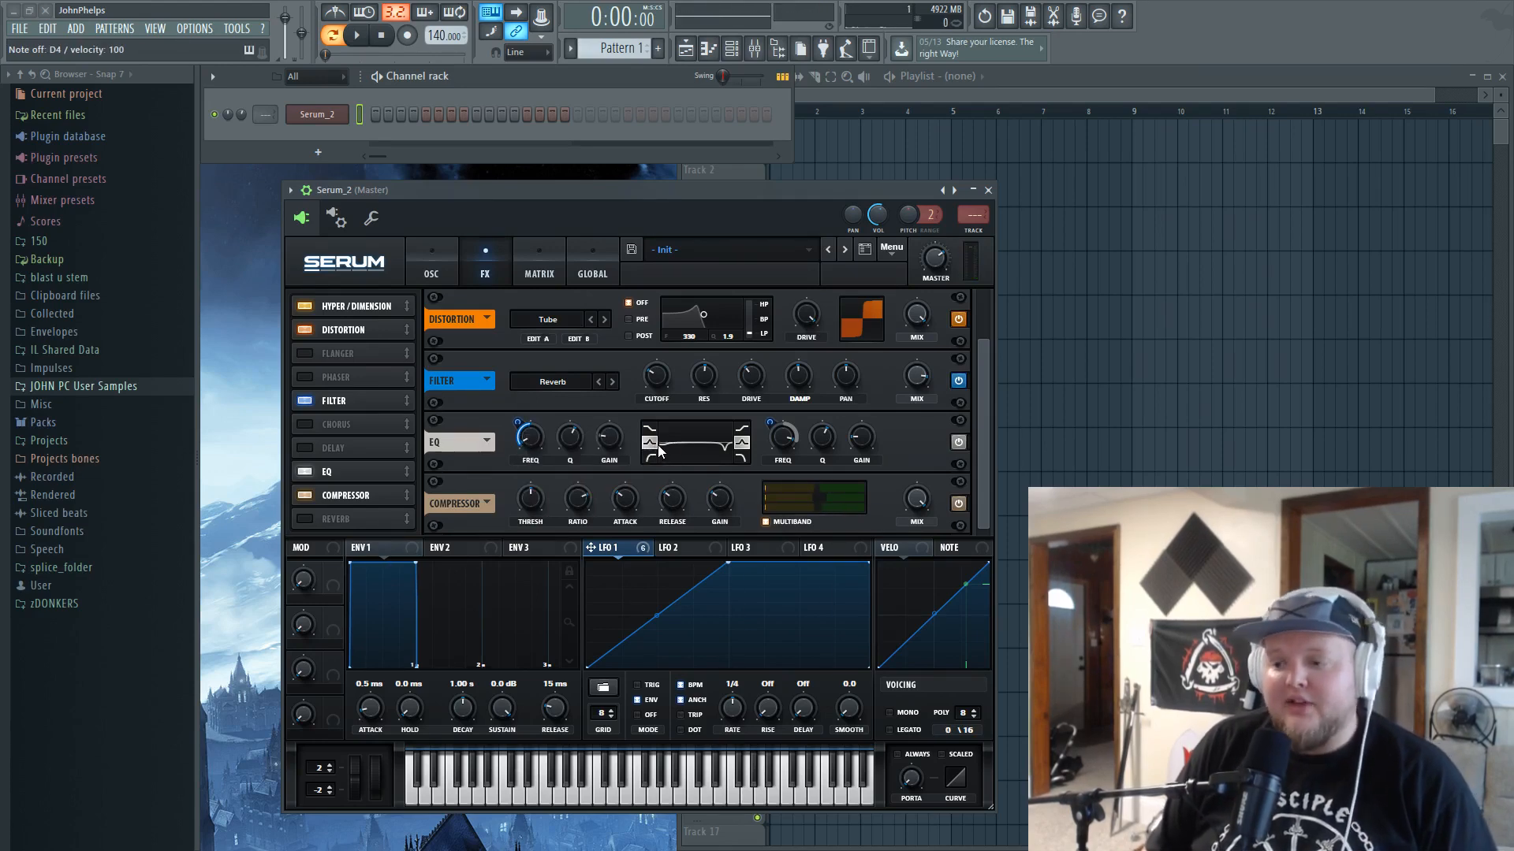
key(x)
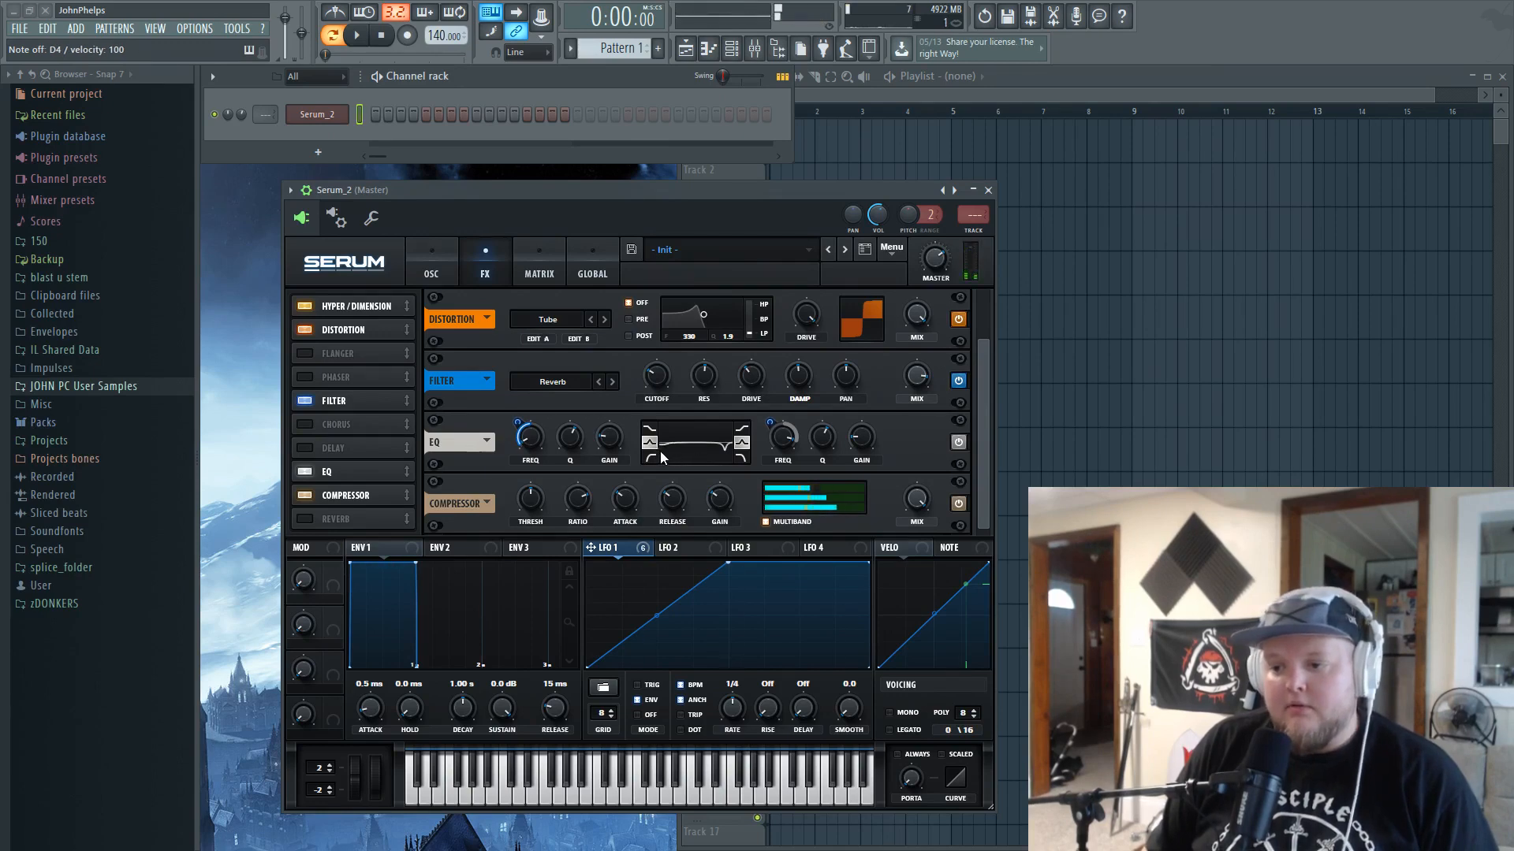
right_click(774, 435)
click(792, 445)
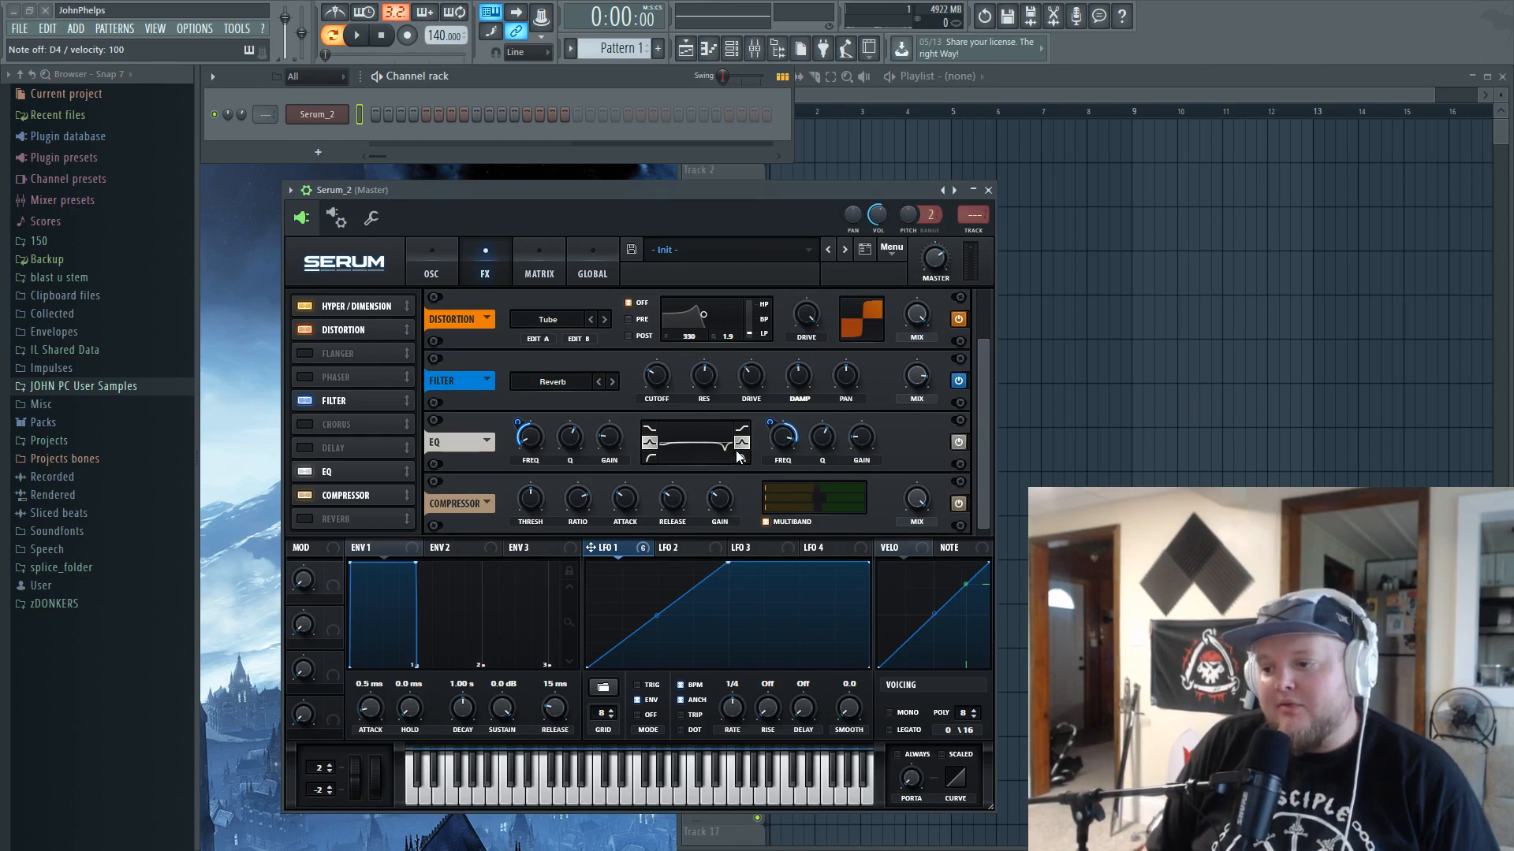
- Set LFO 1's amount on the EQ high-band frequency to -45 and compare a D4 note with the EQ off and on
key(x)
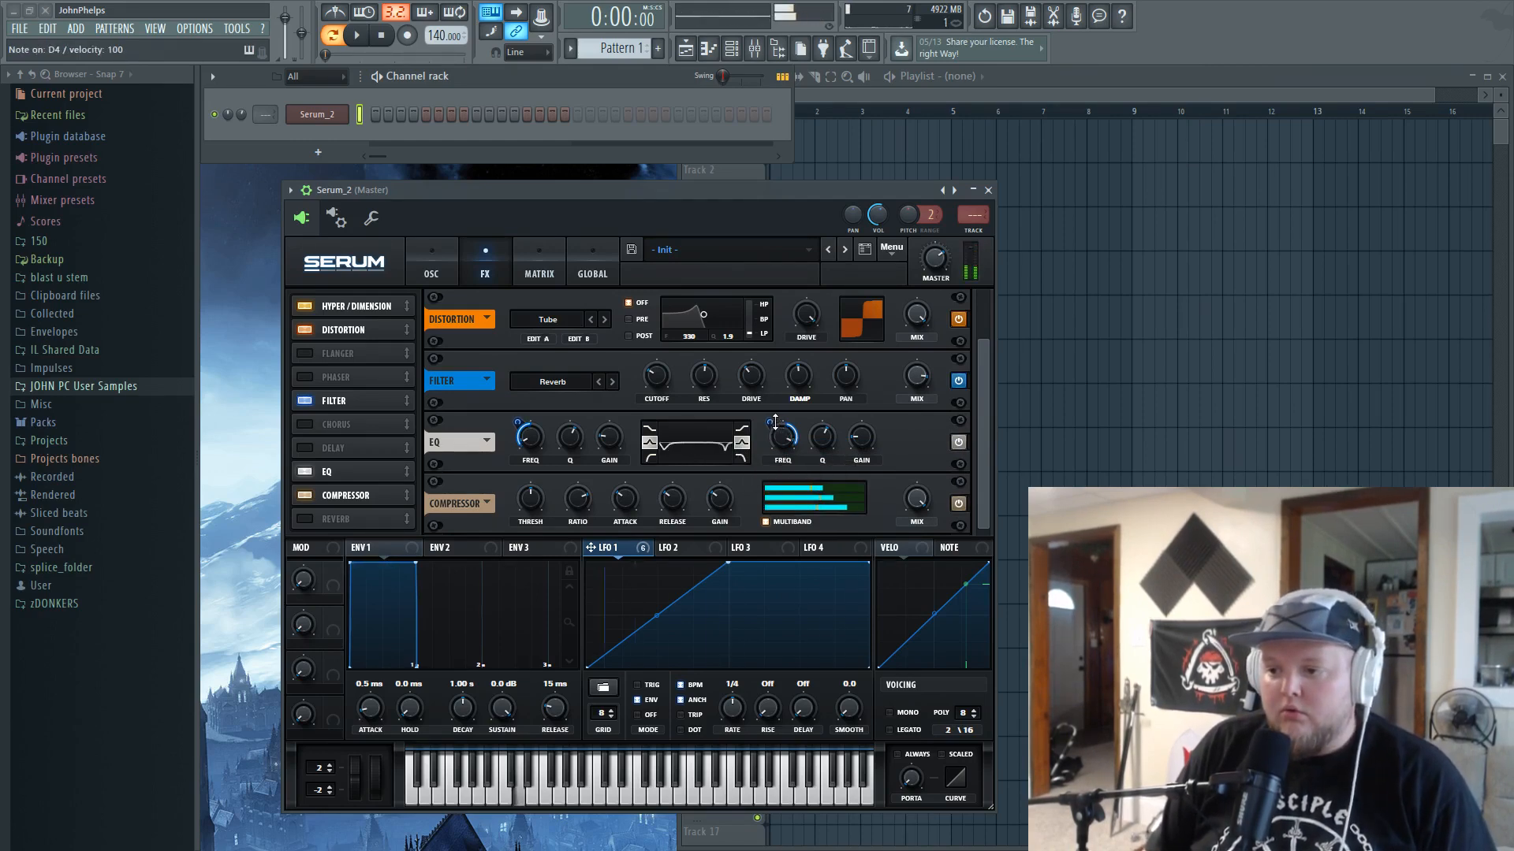
drag(785, 448, 783, 410)
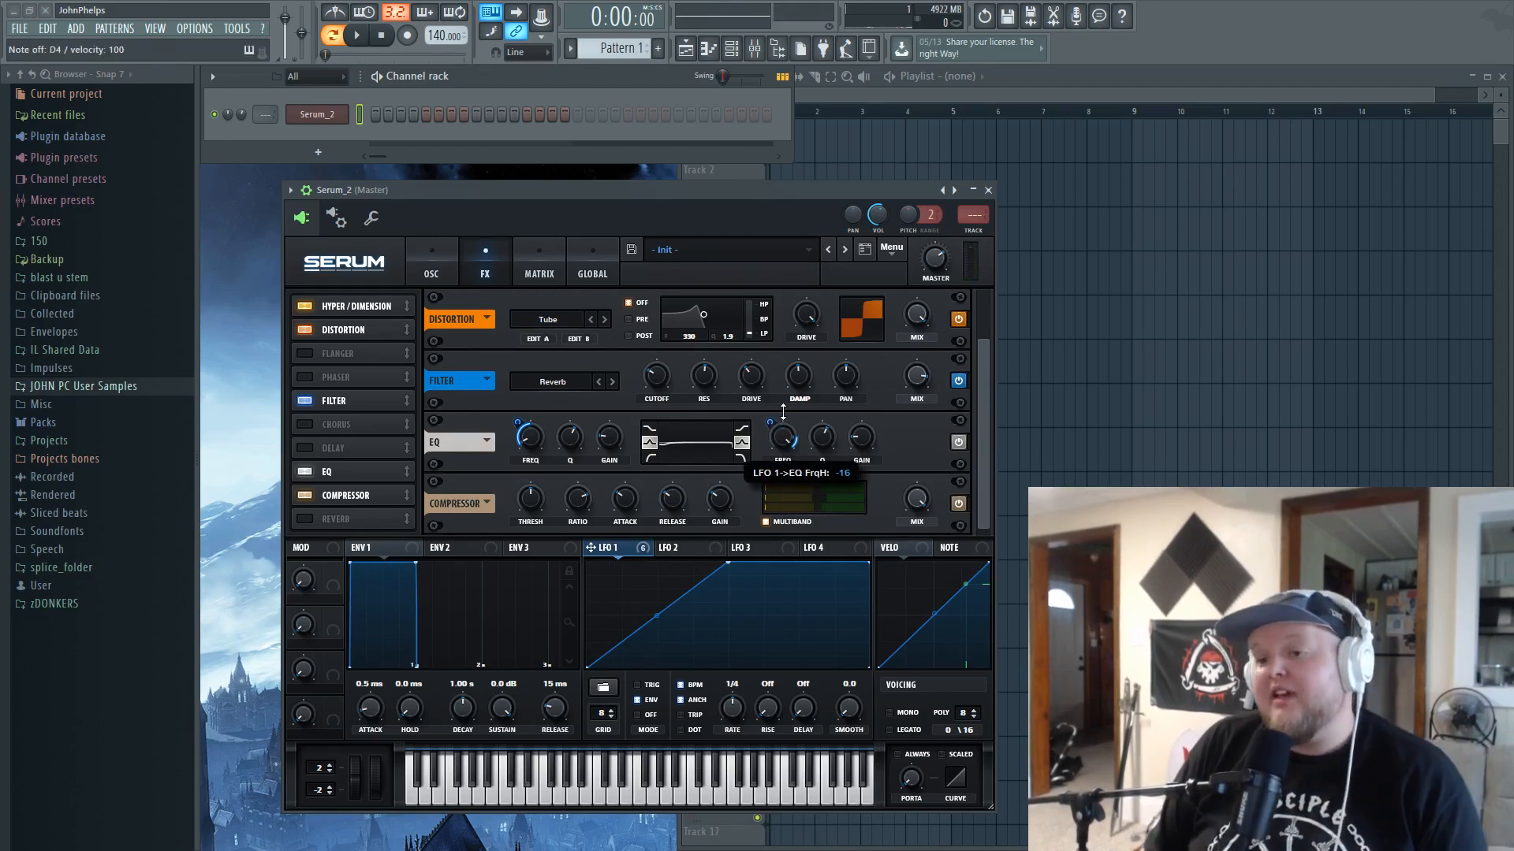
drag(787, 415, 788, 443)
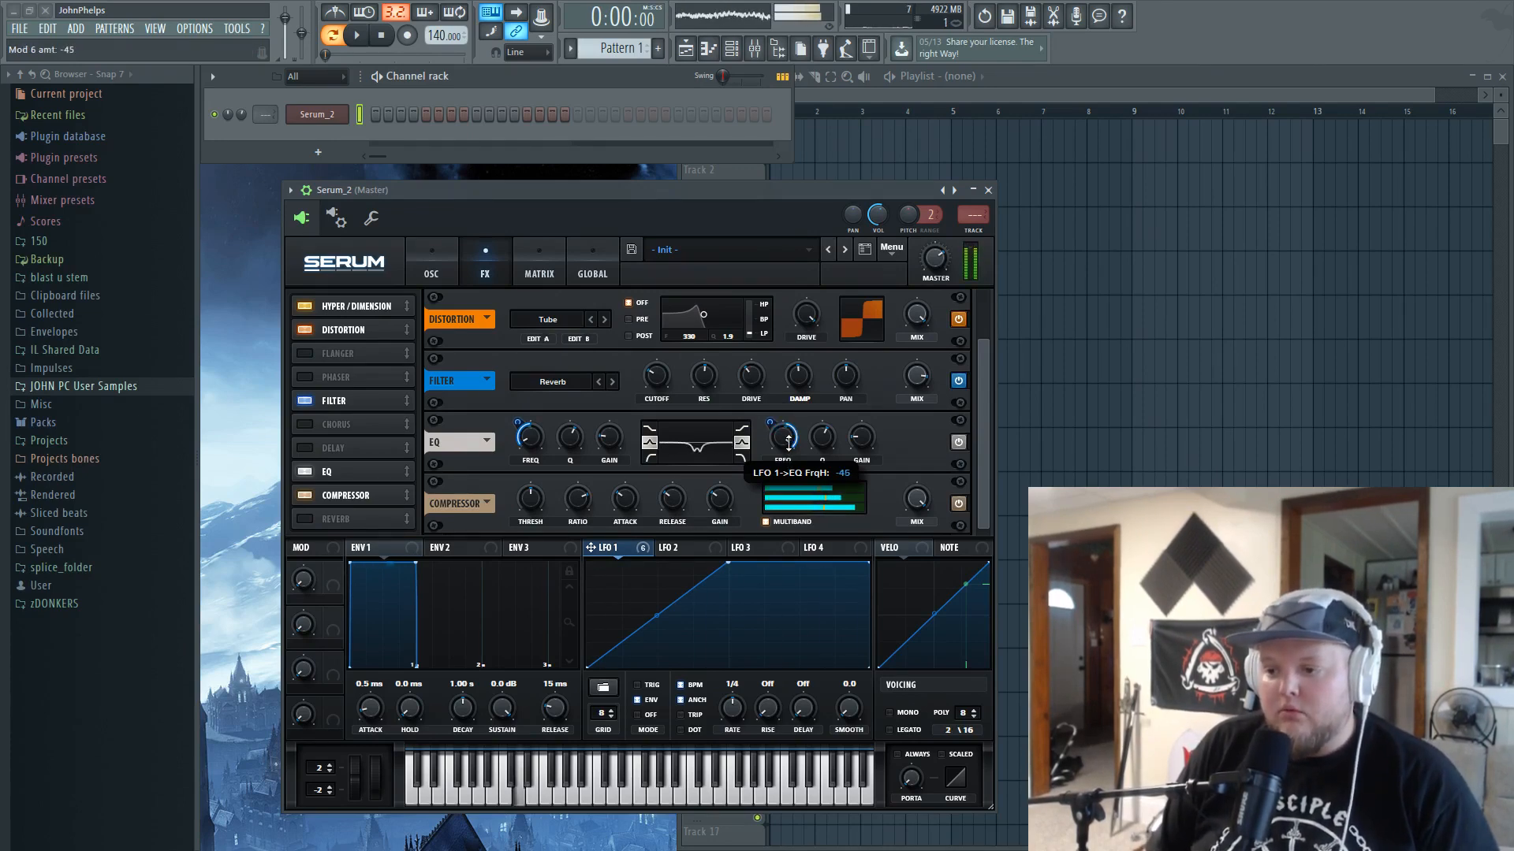
click(958, 442)
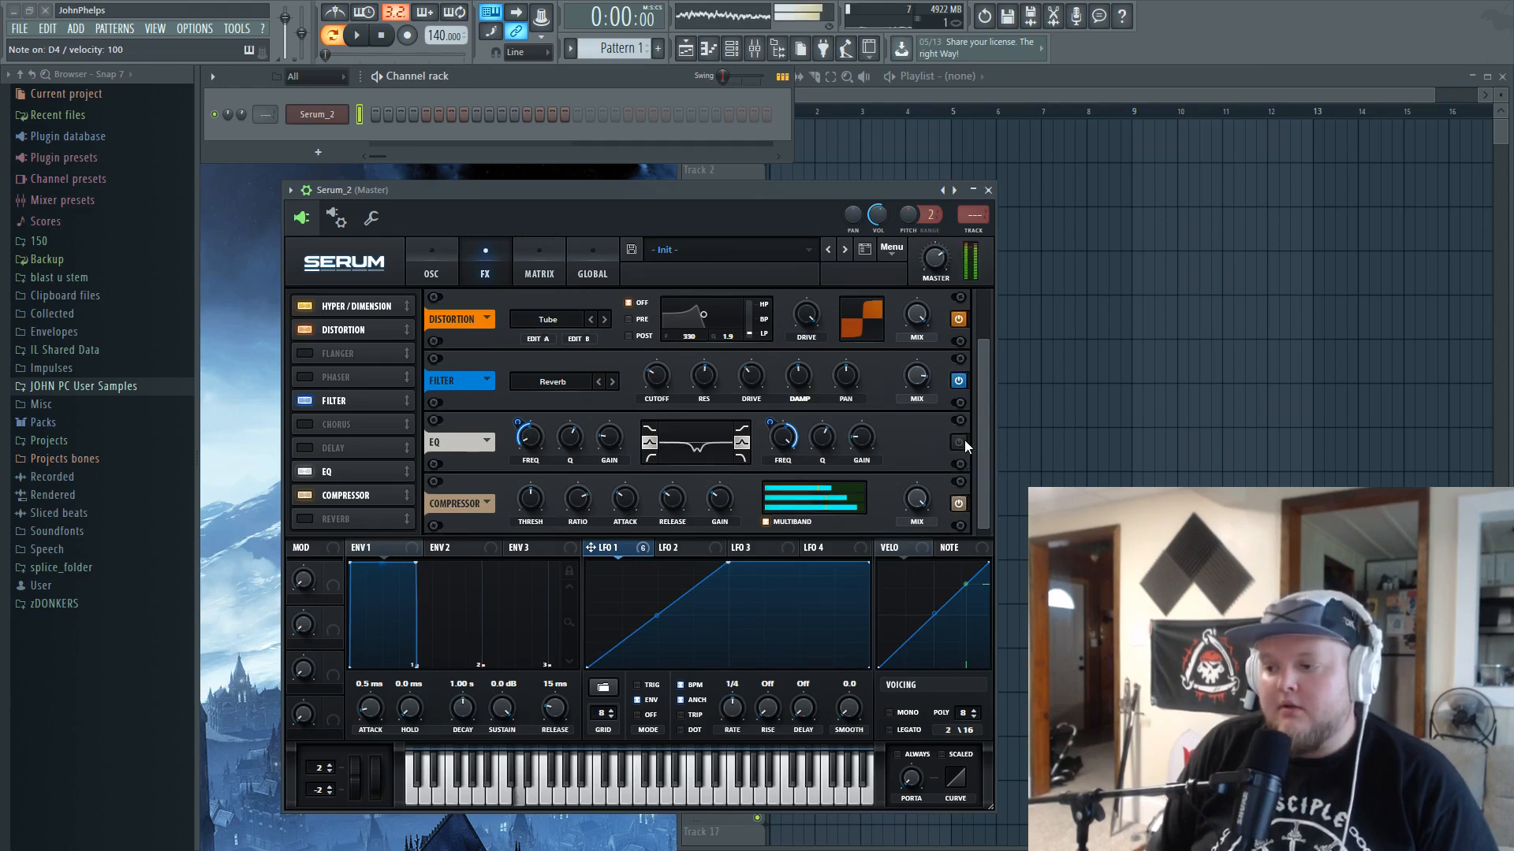
click(963, 442)
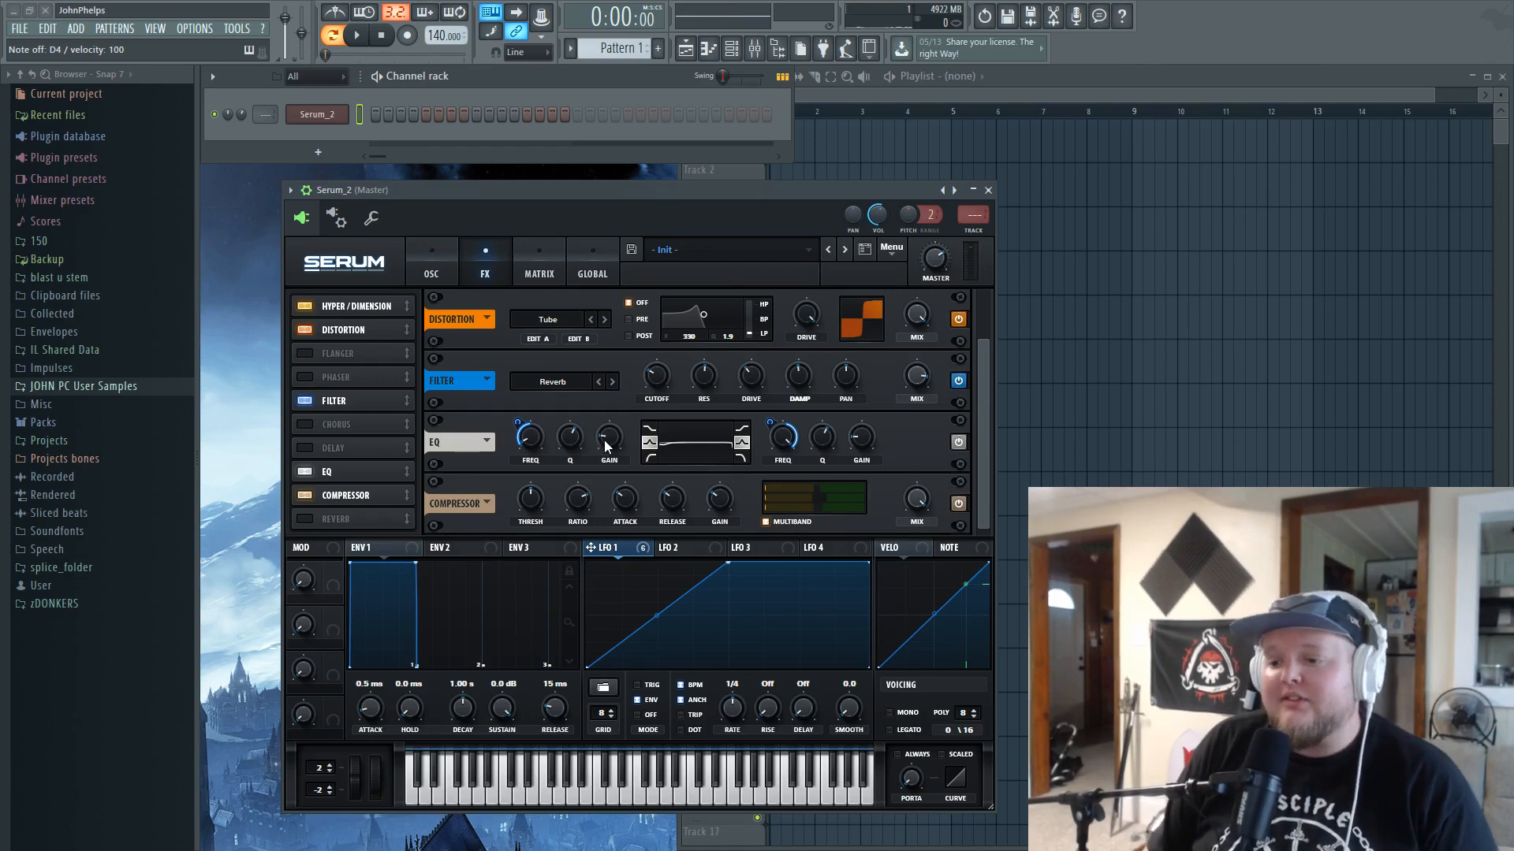
- Raise the gain of both EQ bands and compare a D4 note with the EQ off and on
drag(610, 440, 614, 343)
drag(862, 438, 883, 384)
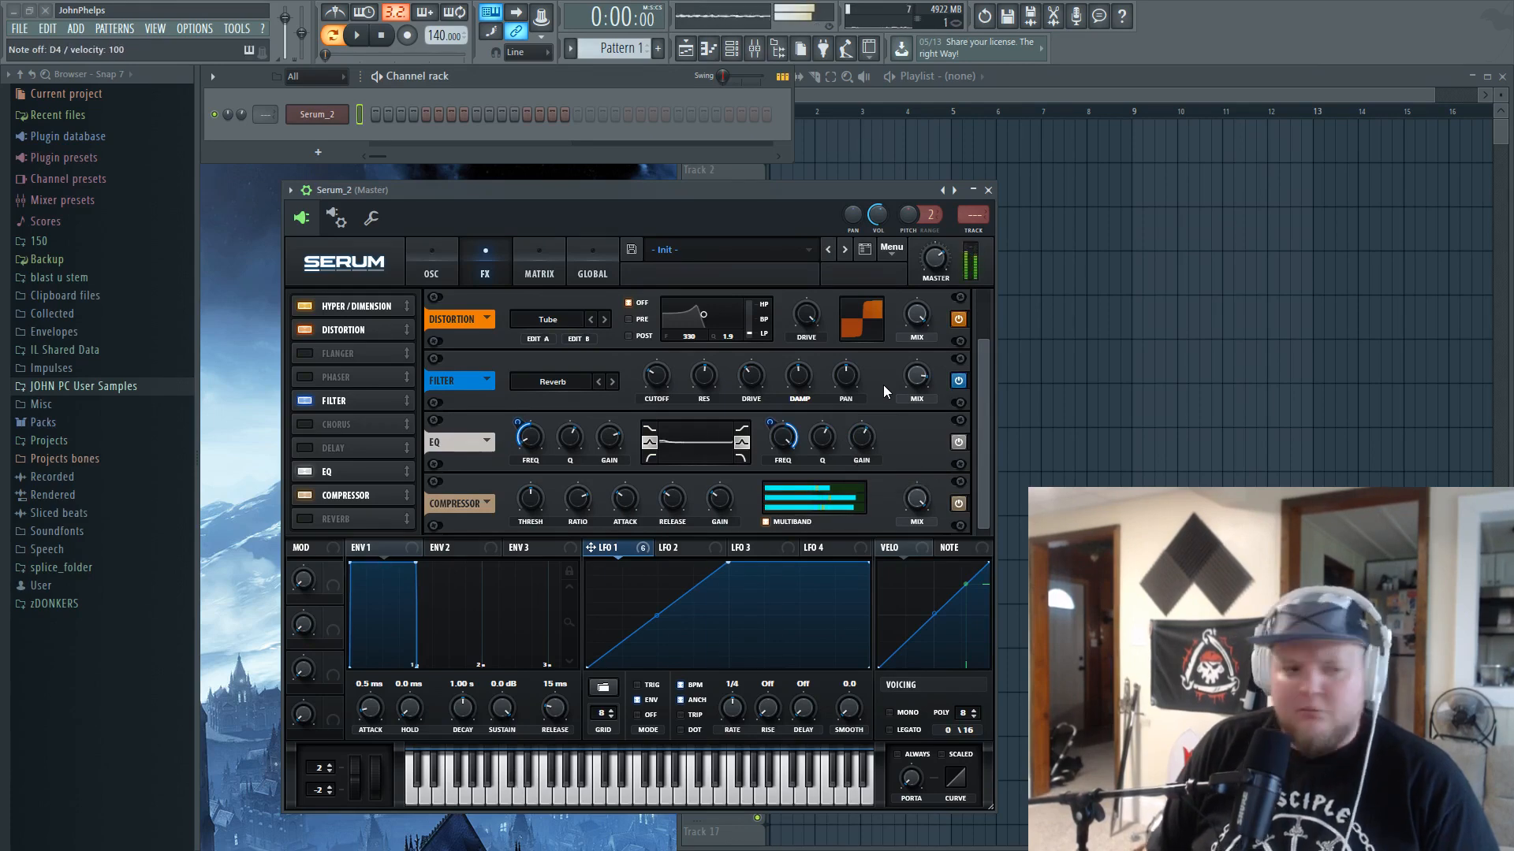
click(959, 442)
click(958, 442)
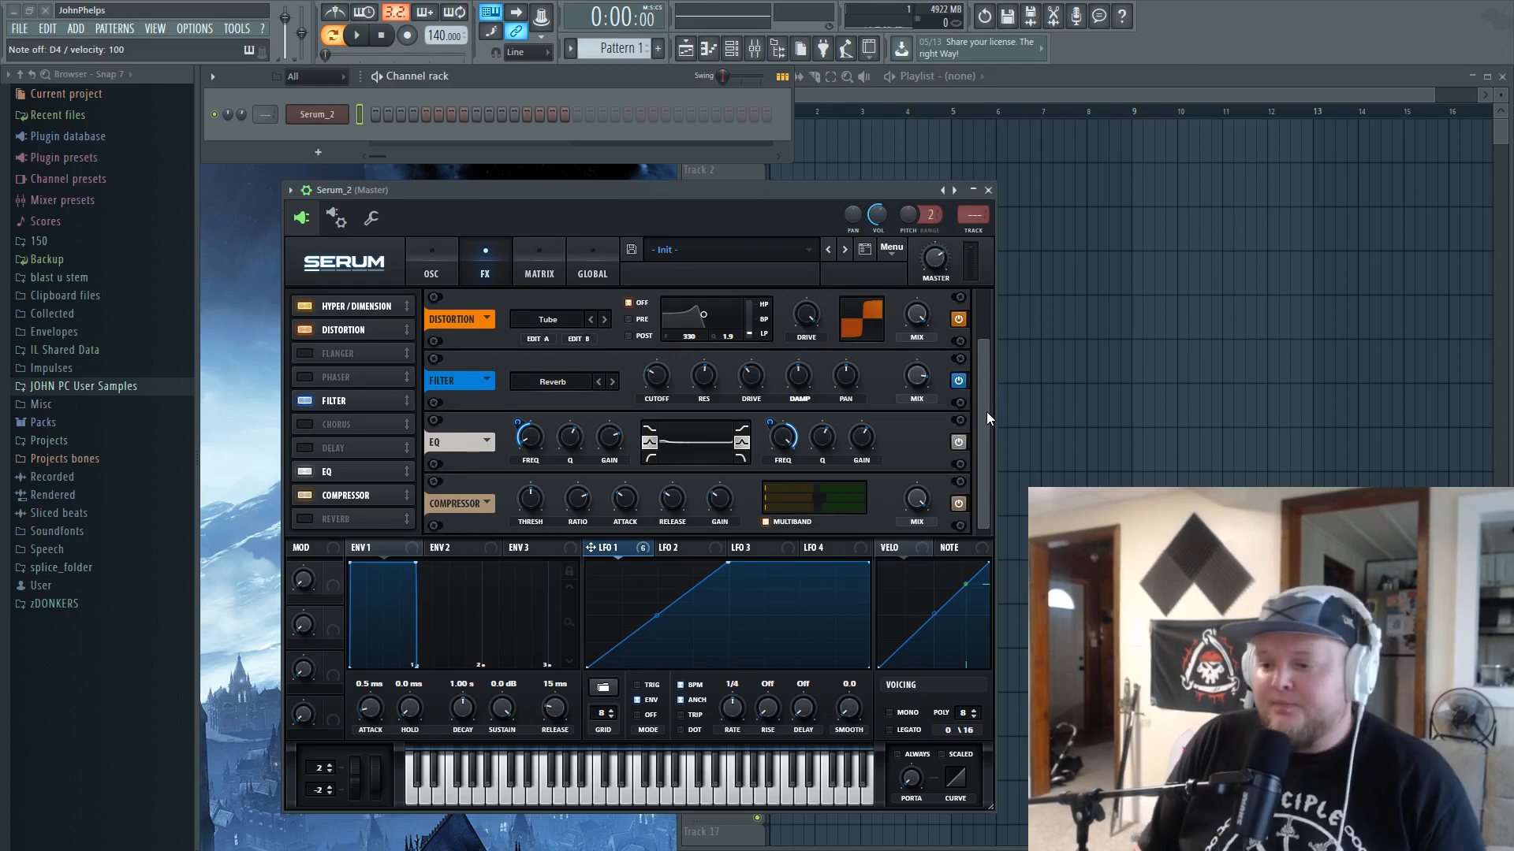
key(x)
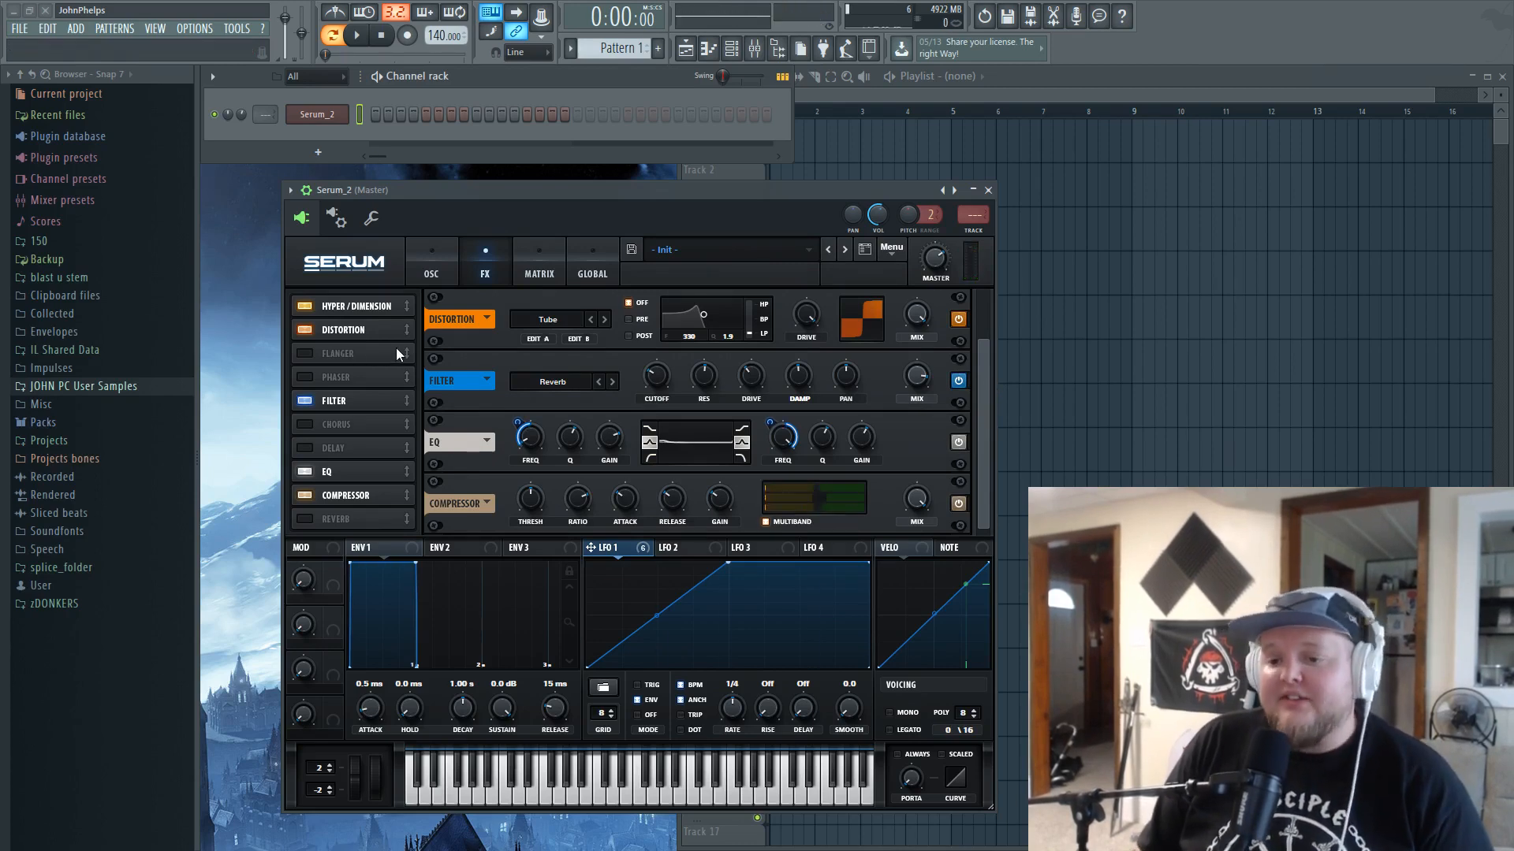
- Enable the Sub oscillator and turn off Osc A and Osc B
click(433, 269)
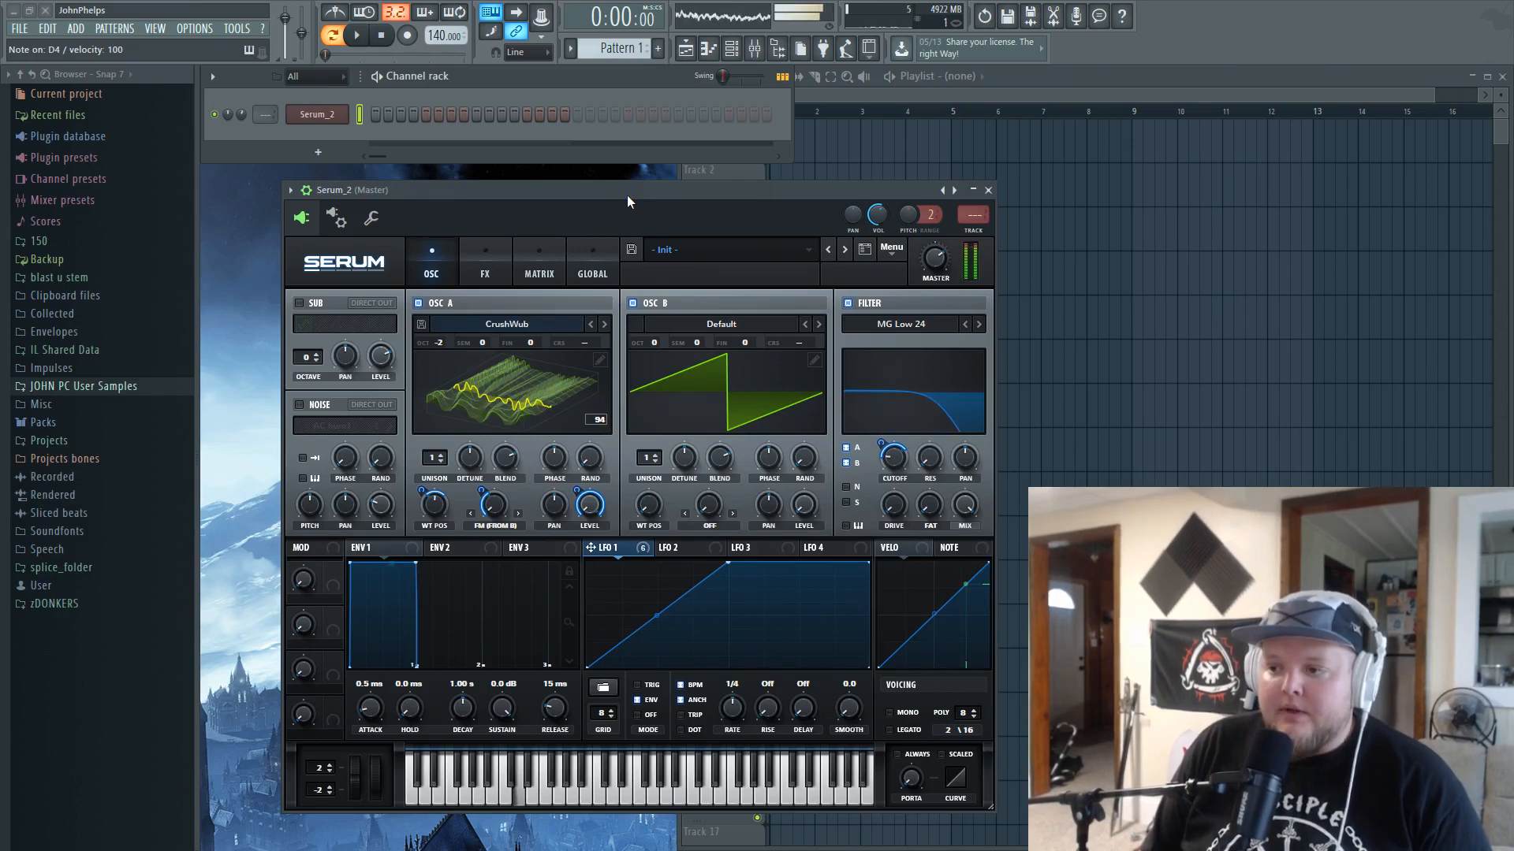
click(299, 303)
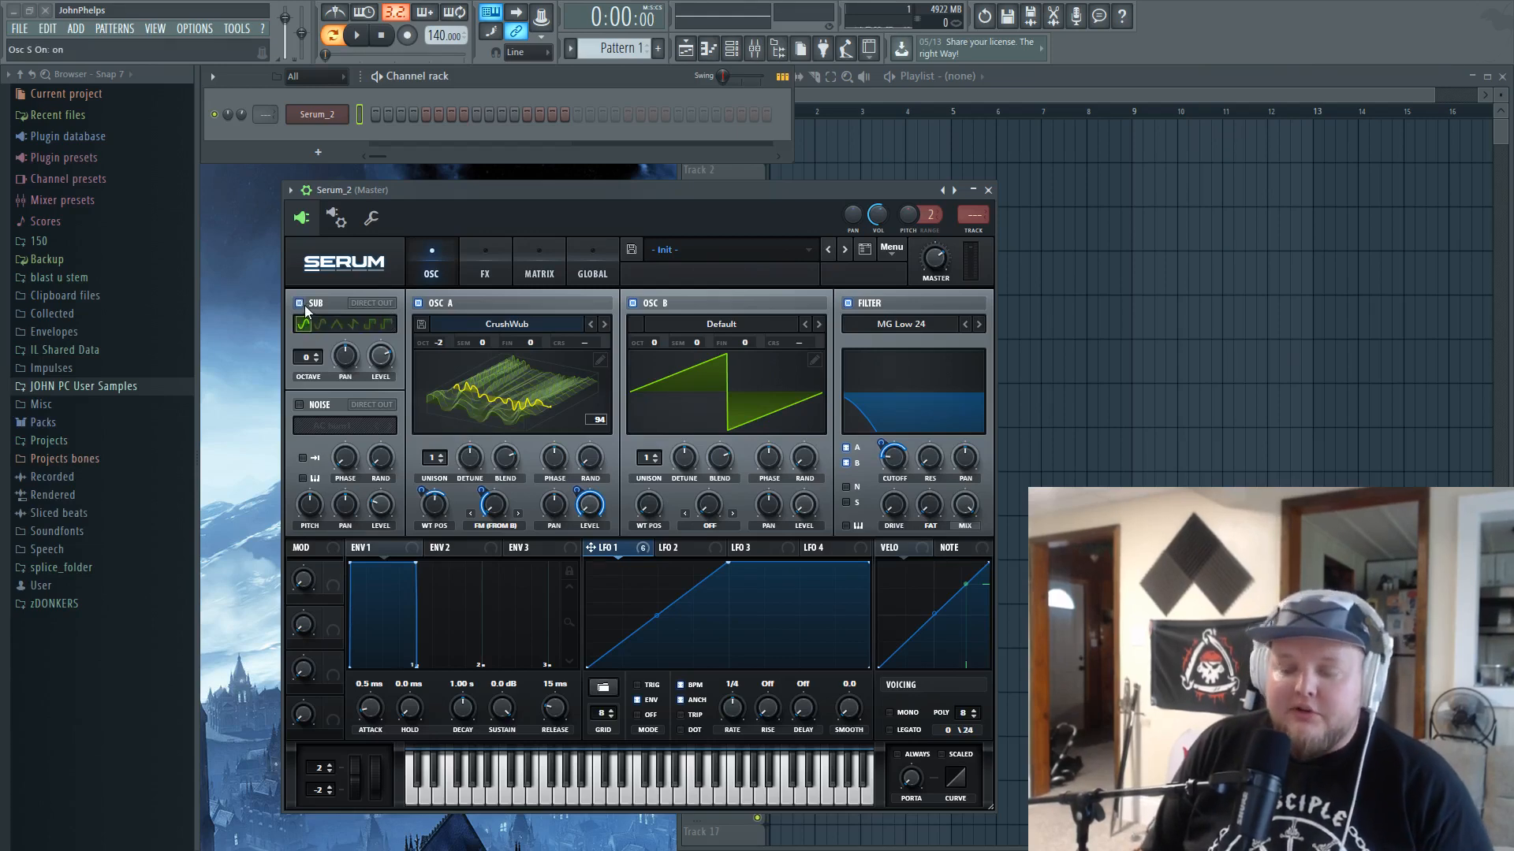
click(442, 308)
click(661, 308)
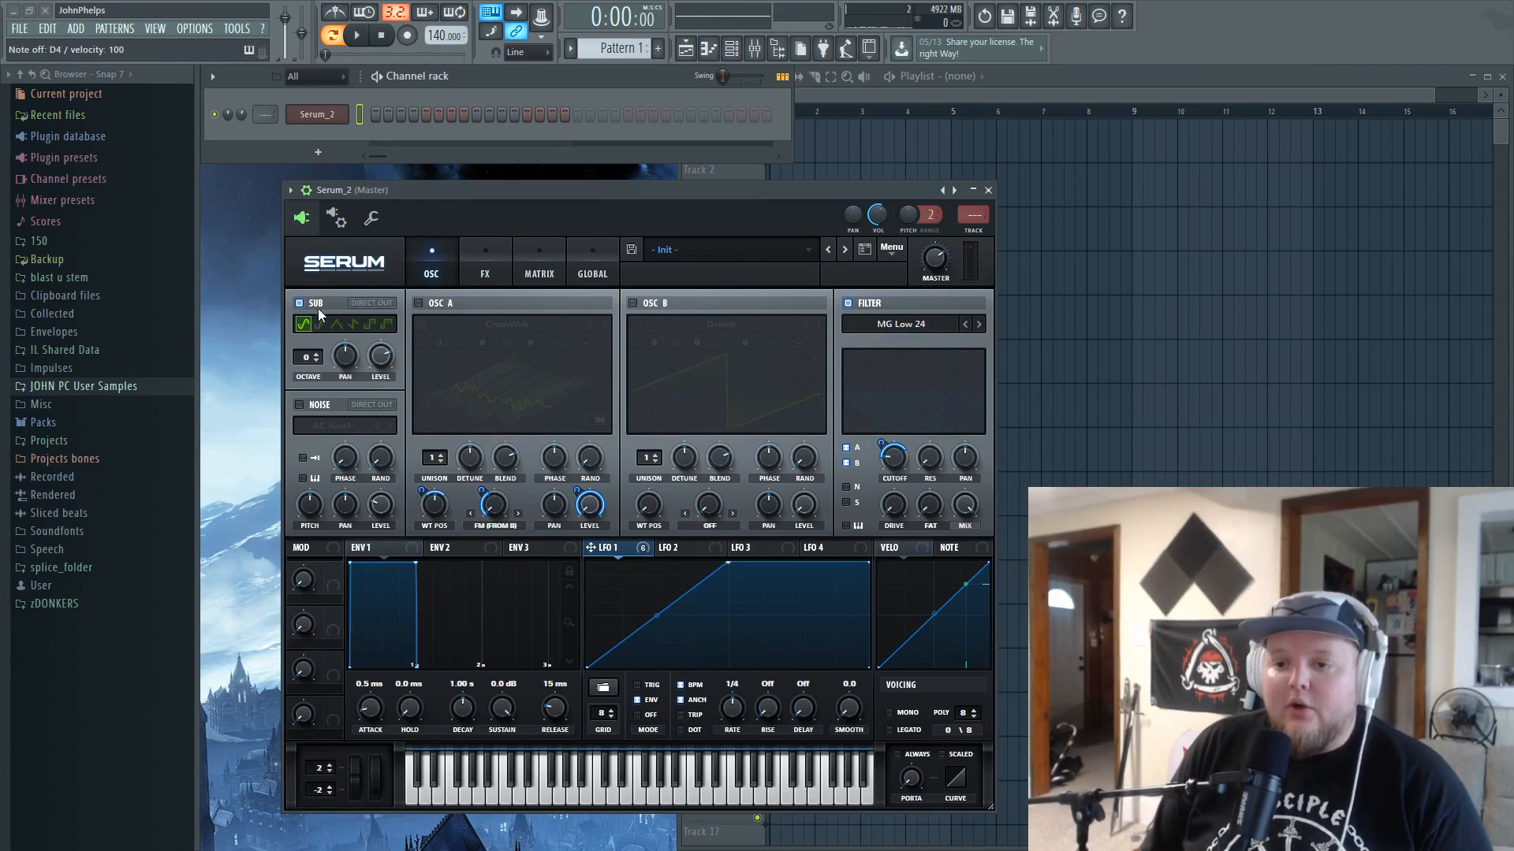
- Set the Sub oscillator to Direct Out with an octave of -2 and a raised level, and audition it with D4
click(505, 268)
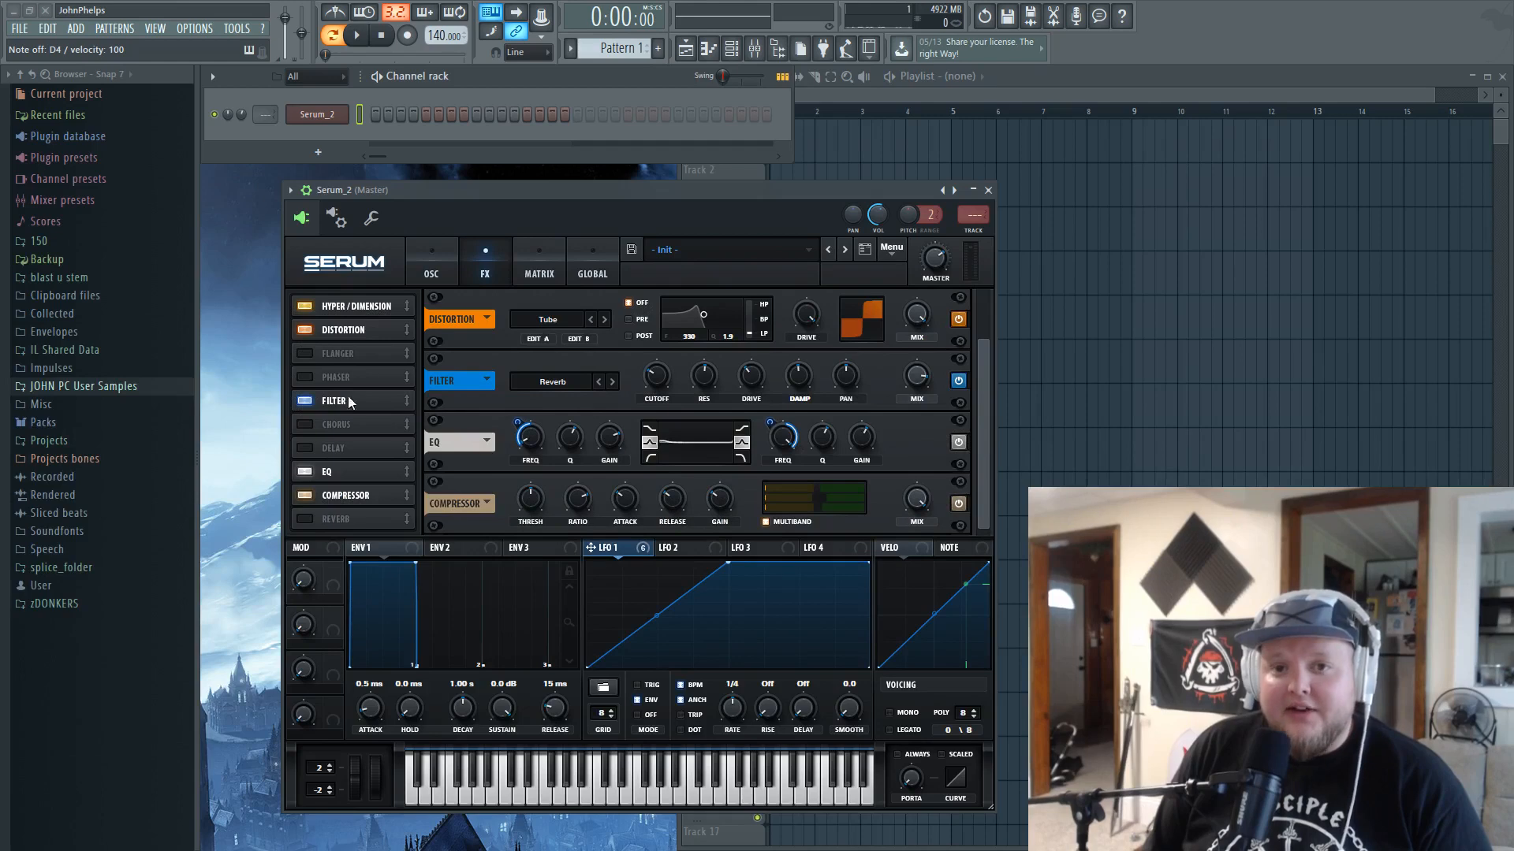
click(437, 258)
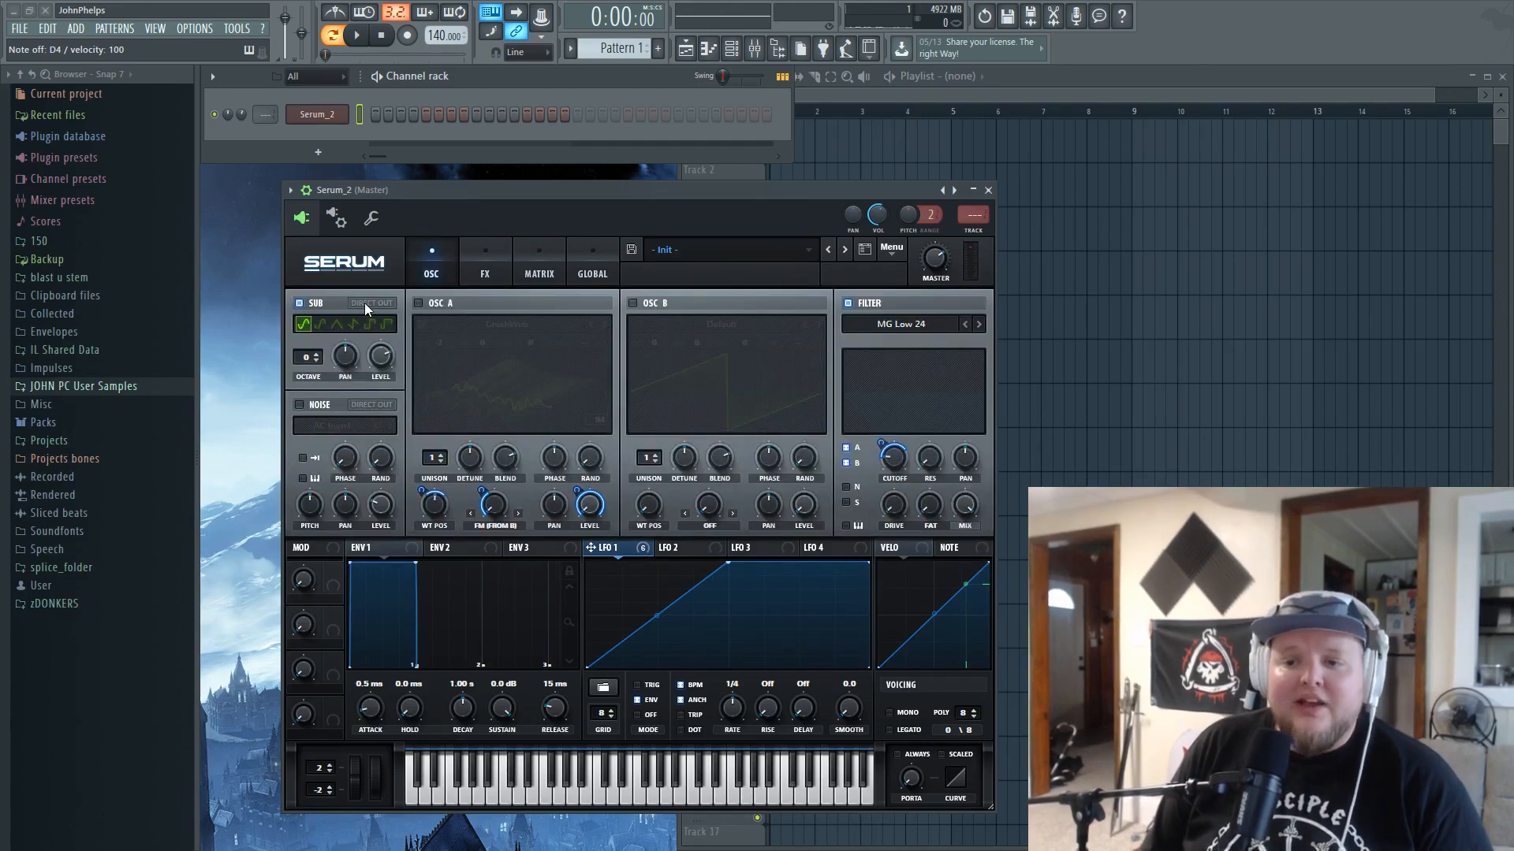
click(493, 262)
click(456, 270)
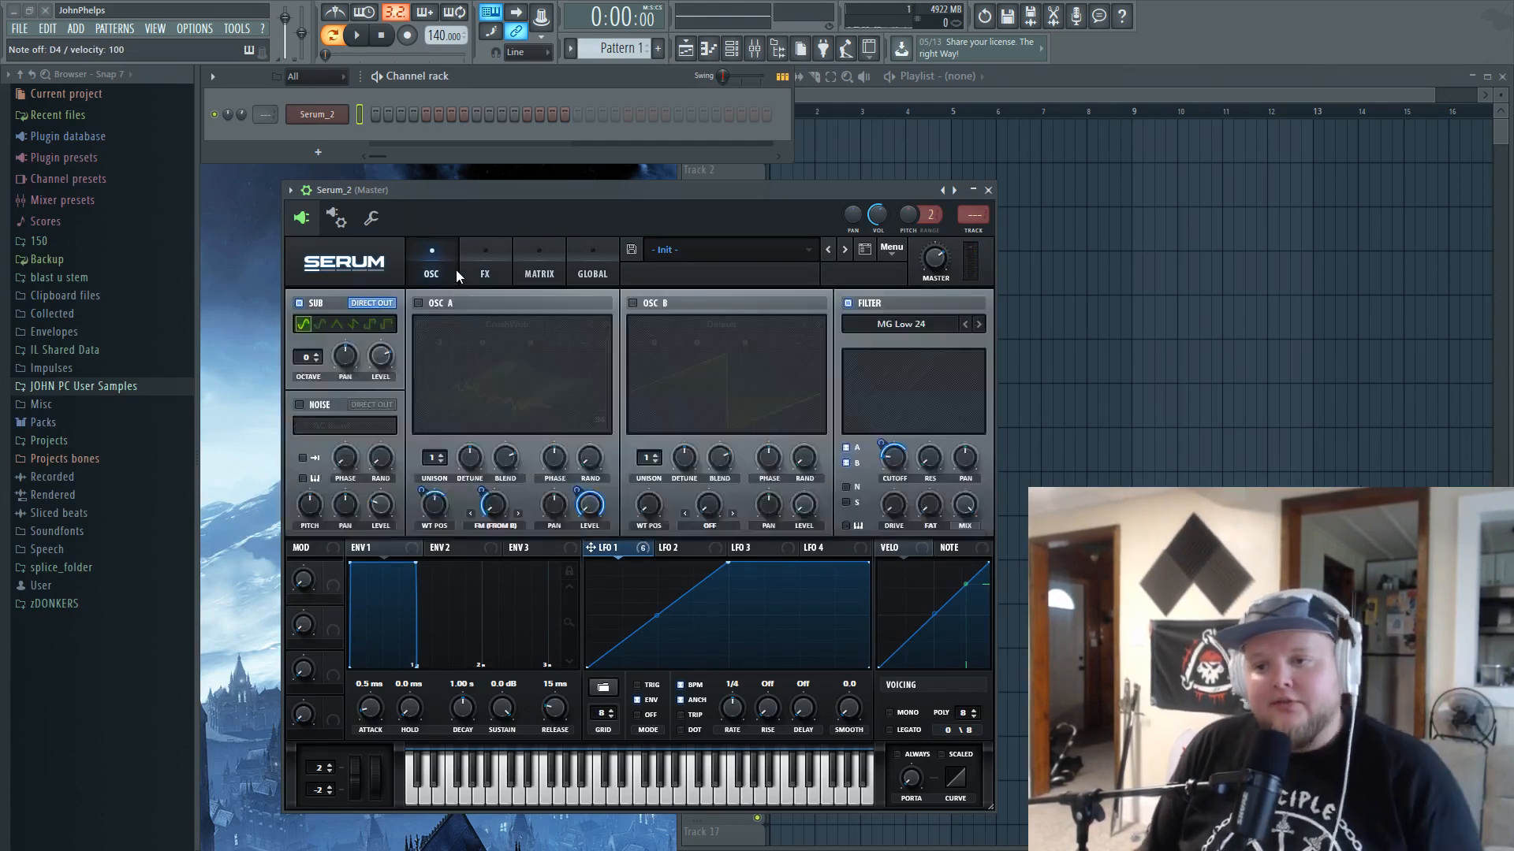
drag(307, 357, 309, 380)
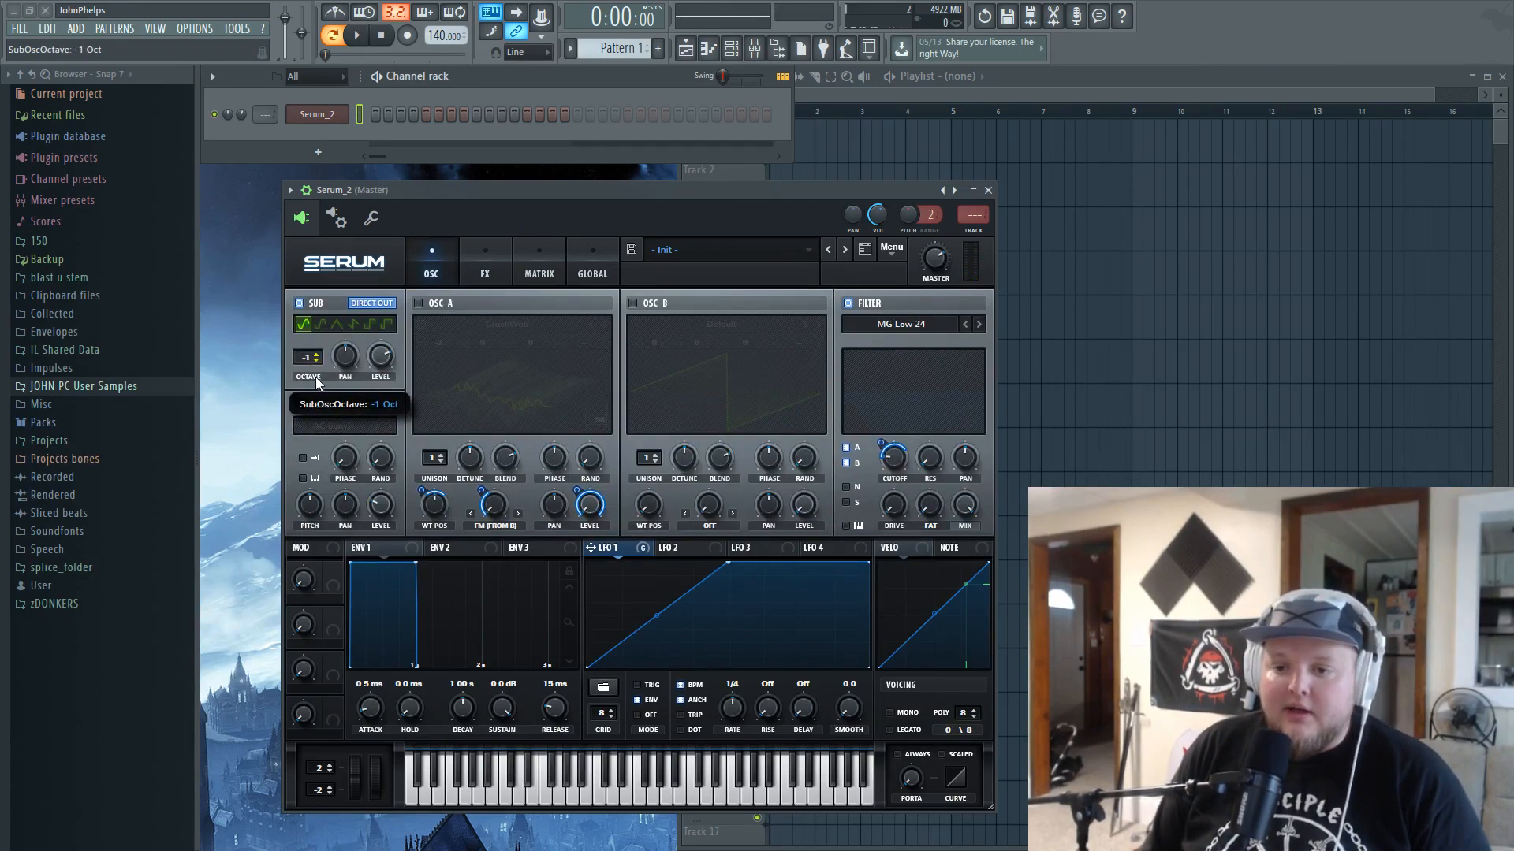
key(x)
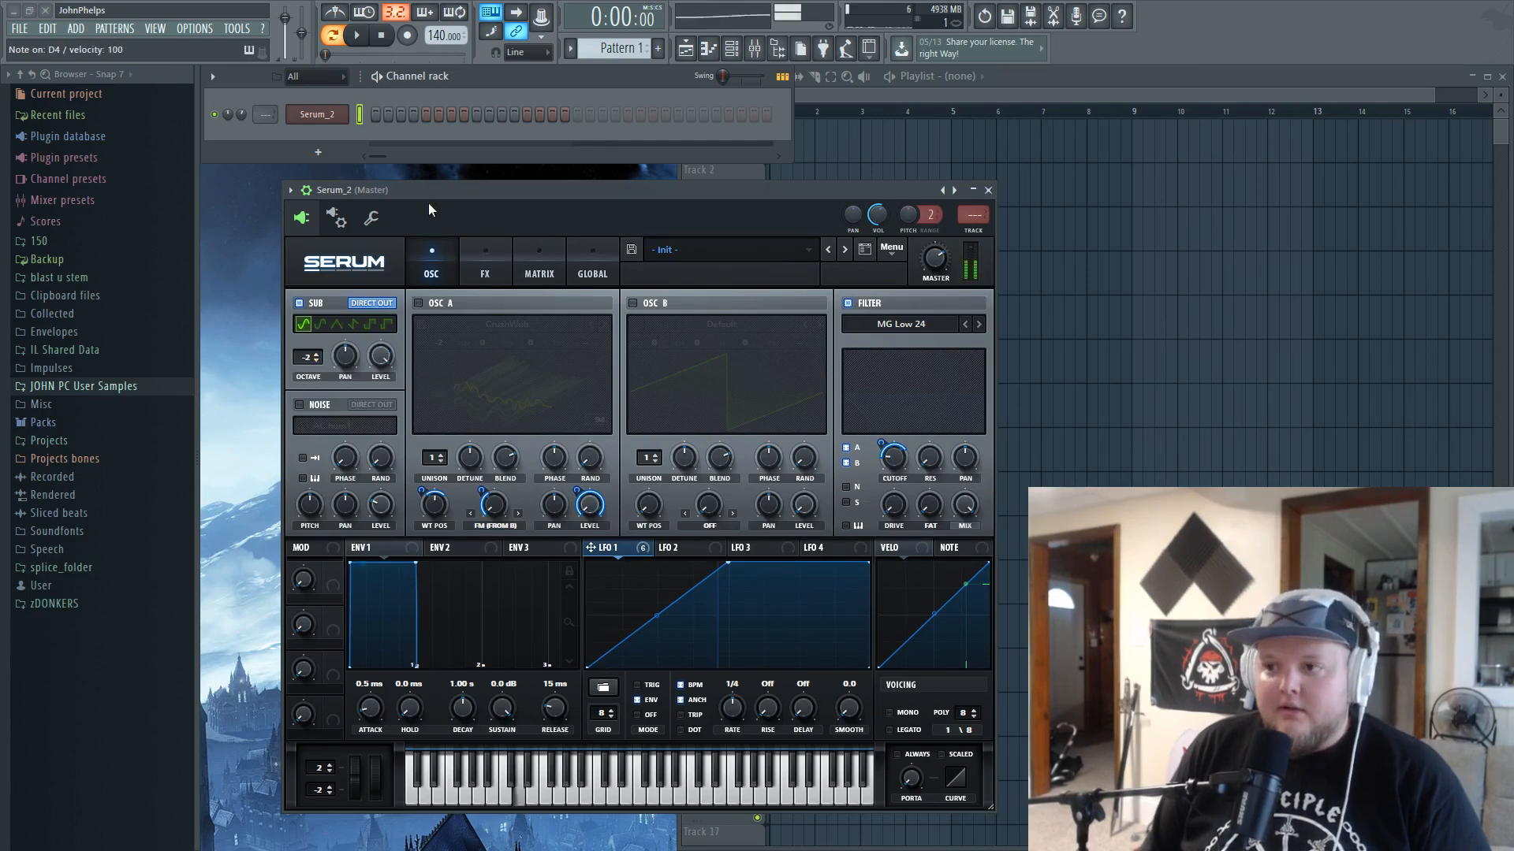
- Compare the triangle, sine and second Sub waveforms with D4 notes, and keep the second waveform
click(336, 324)
key(x)
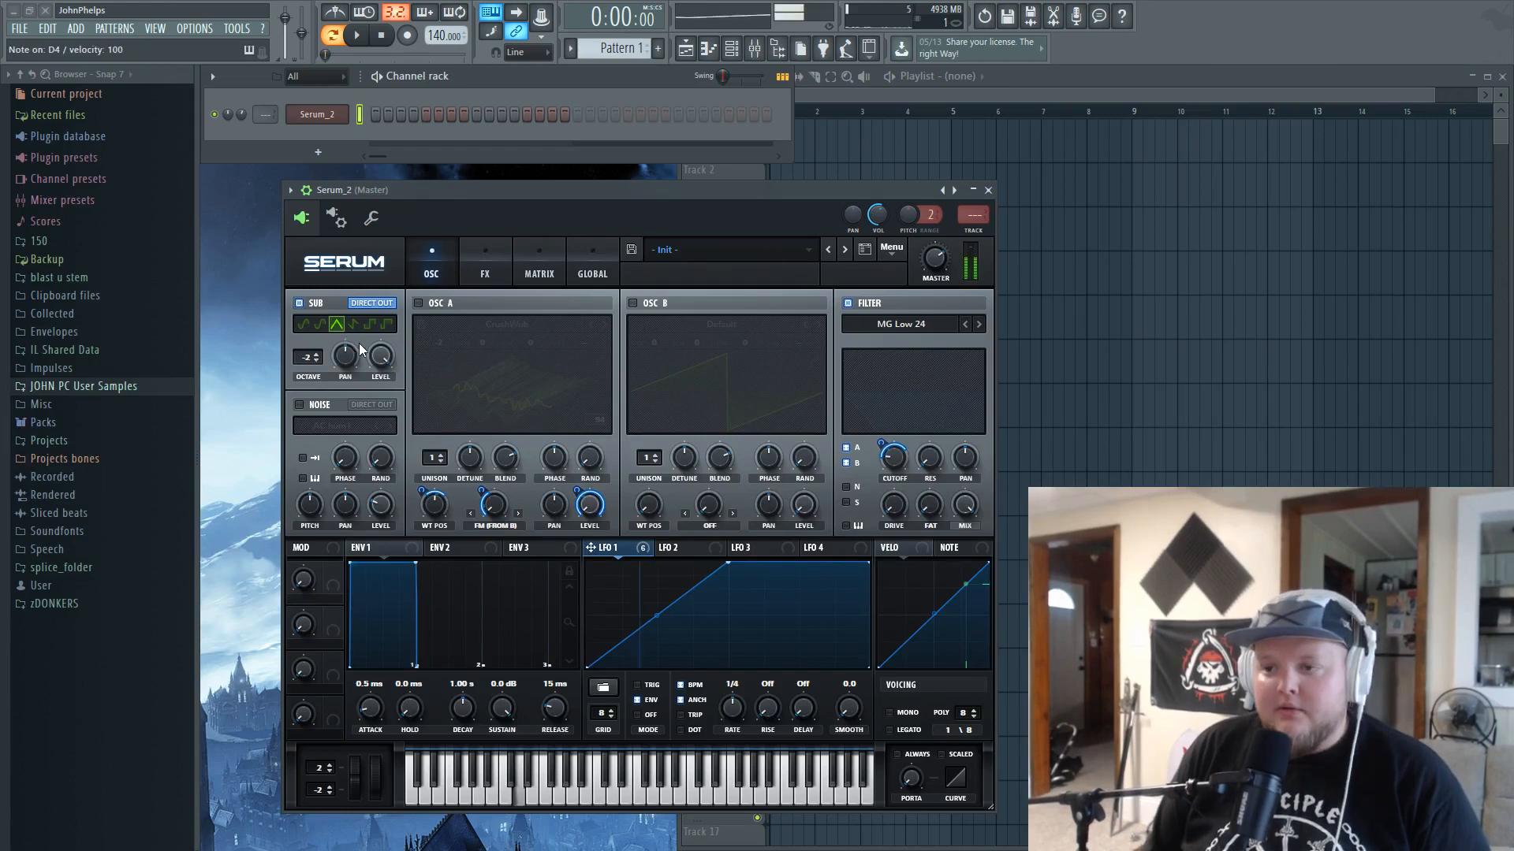
click(320, 324)
key(x)
click(304, 325)
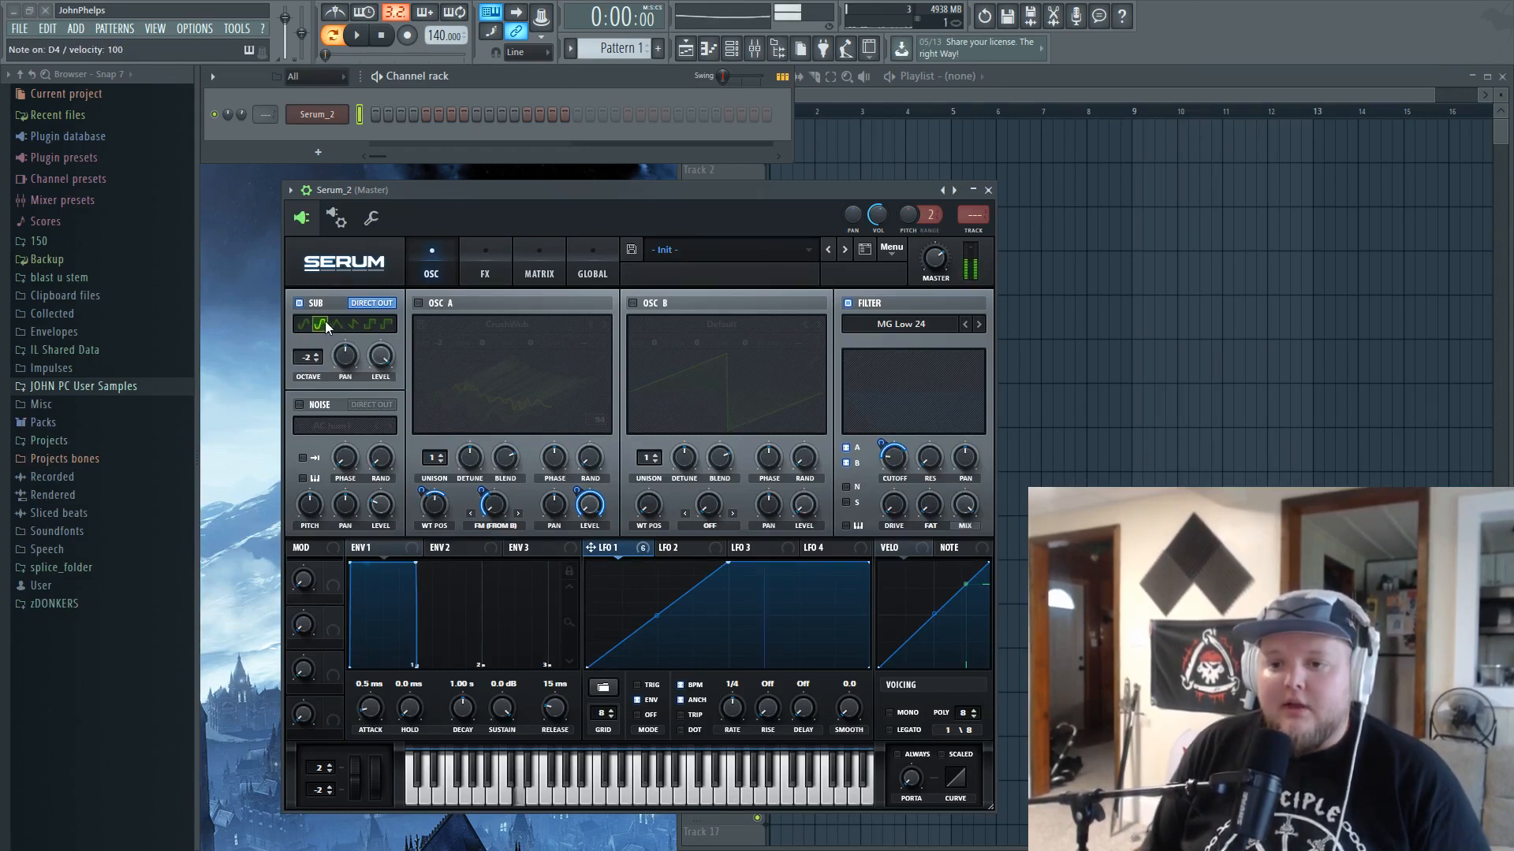
click(321, 324)
key(x)
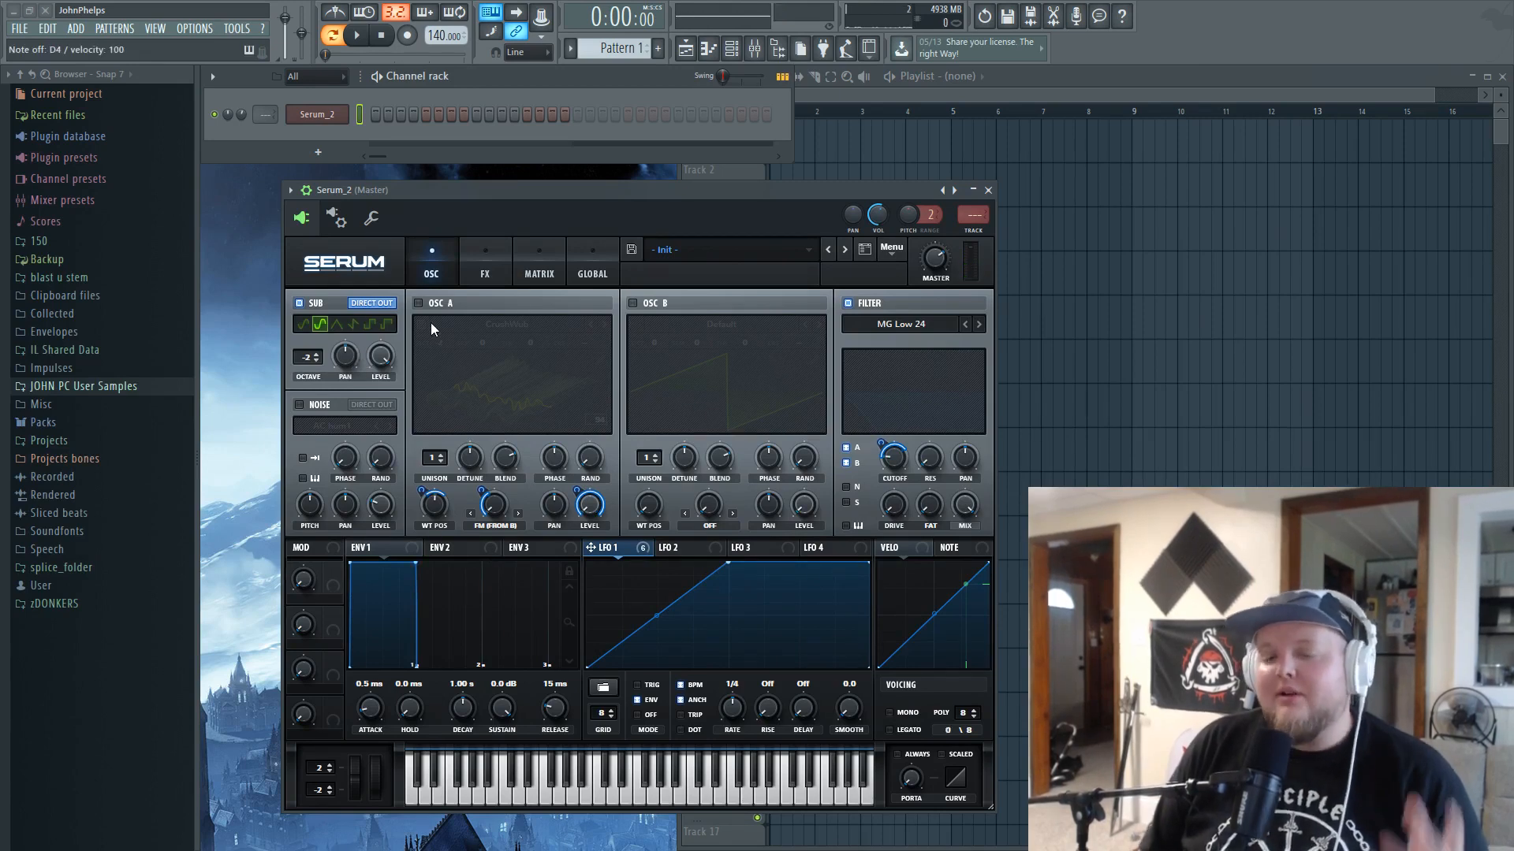
- Audition D4 on the sub alone and with Osc A and Osc B enabled, and turn both oscillators off again
key(x)
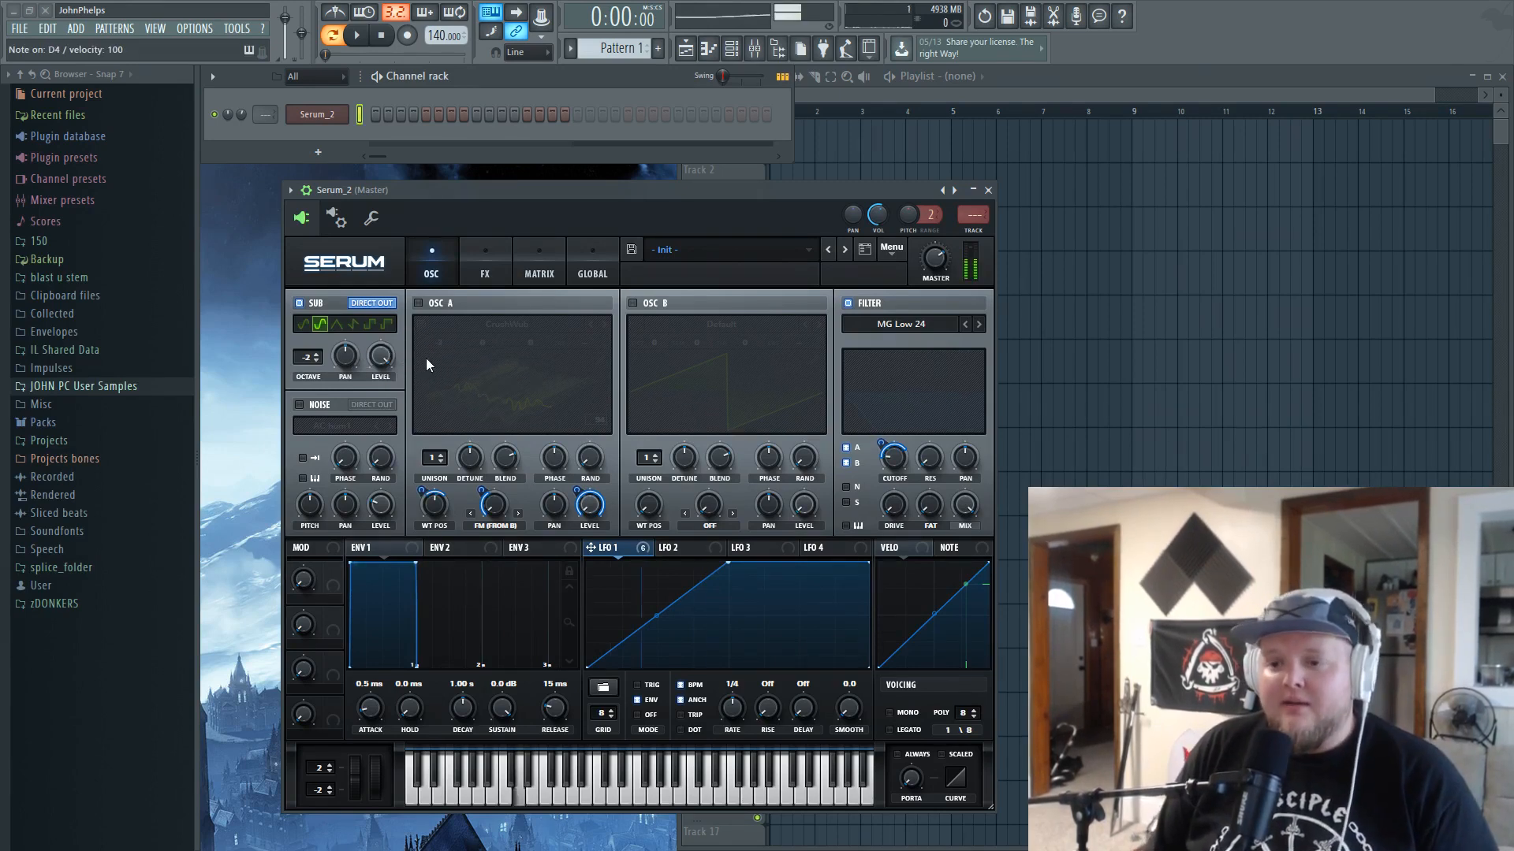
click(435, 303)
click(650, 301)
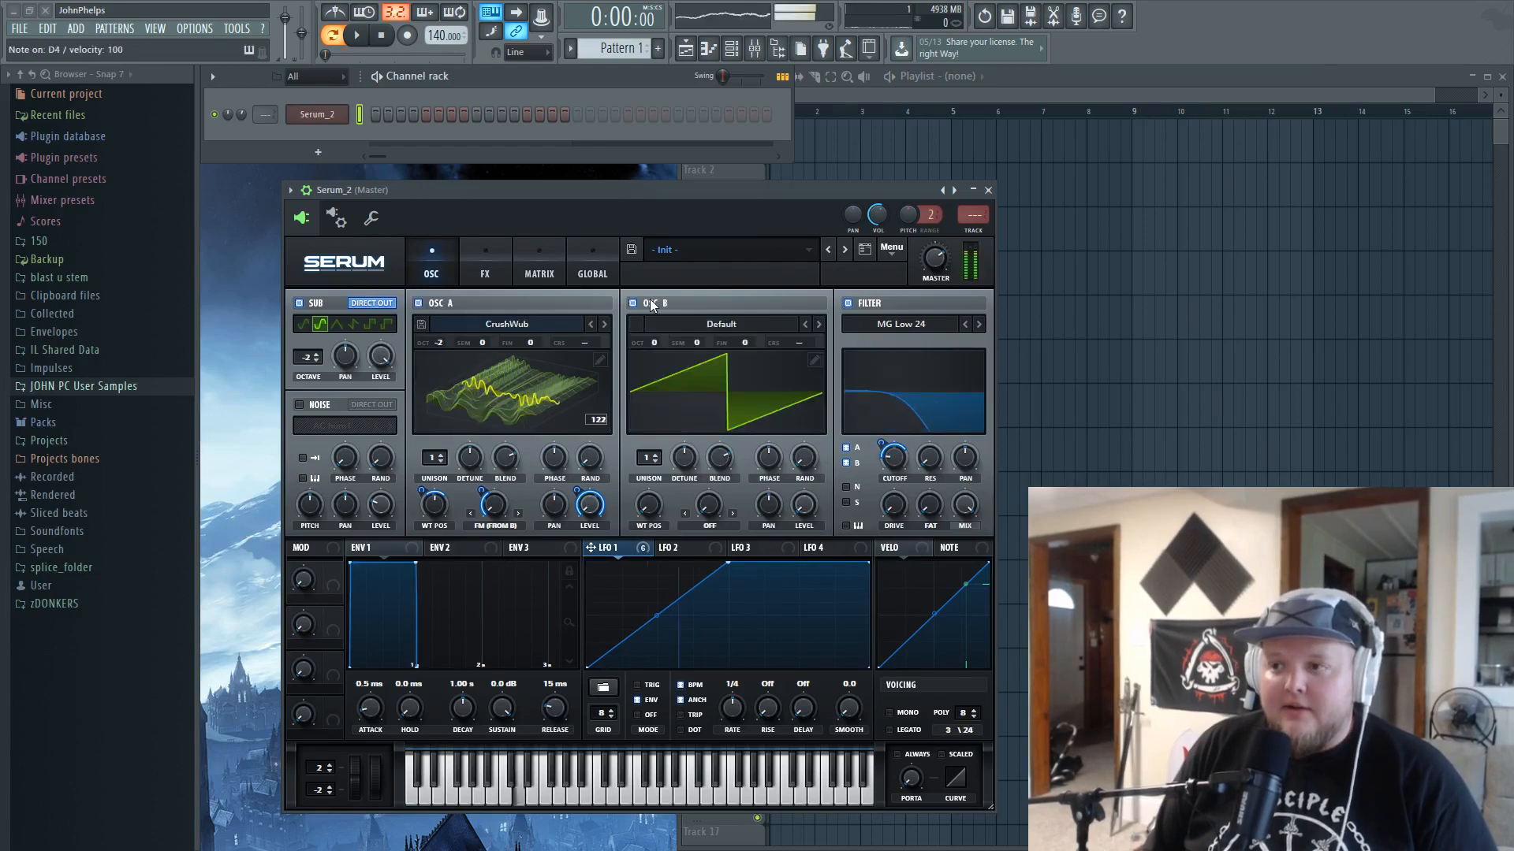
key(x)
click(418, 303)
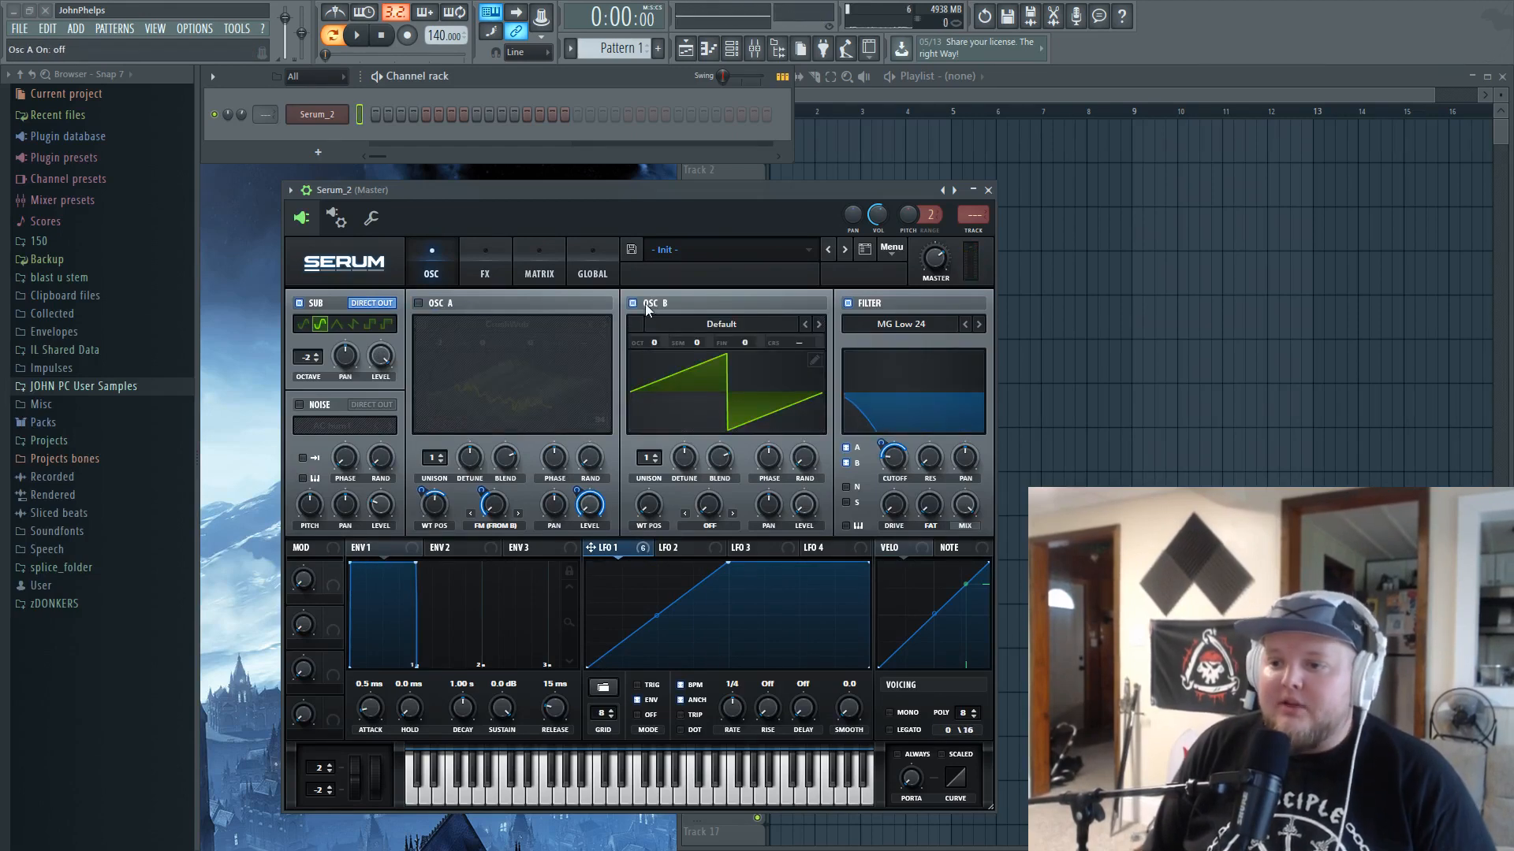
click(632, 303)
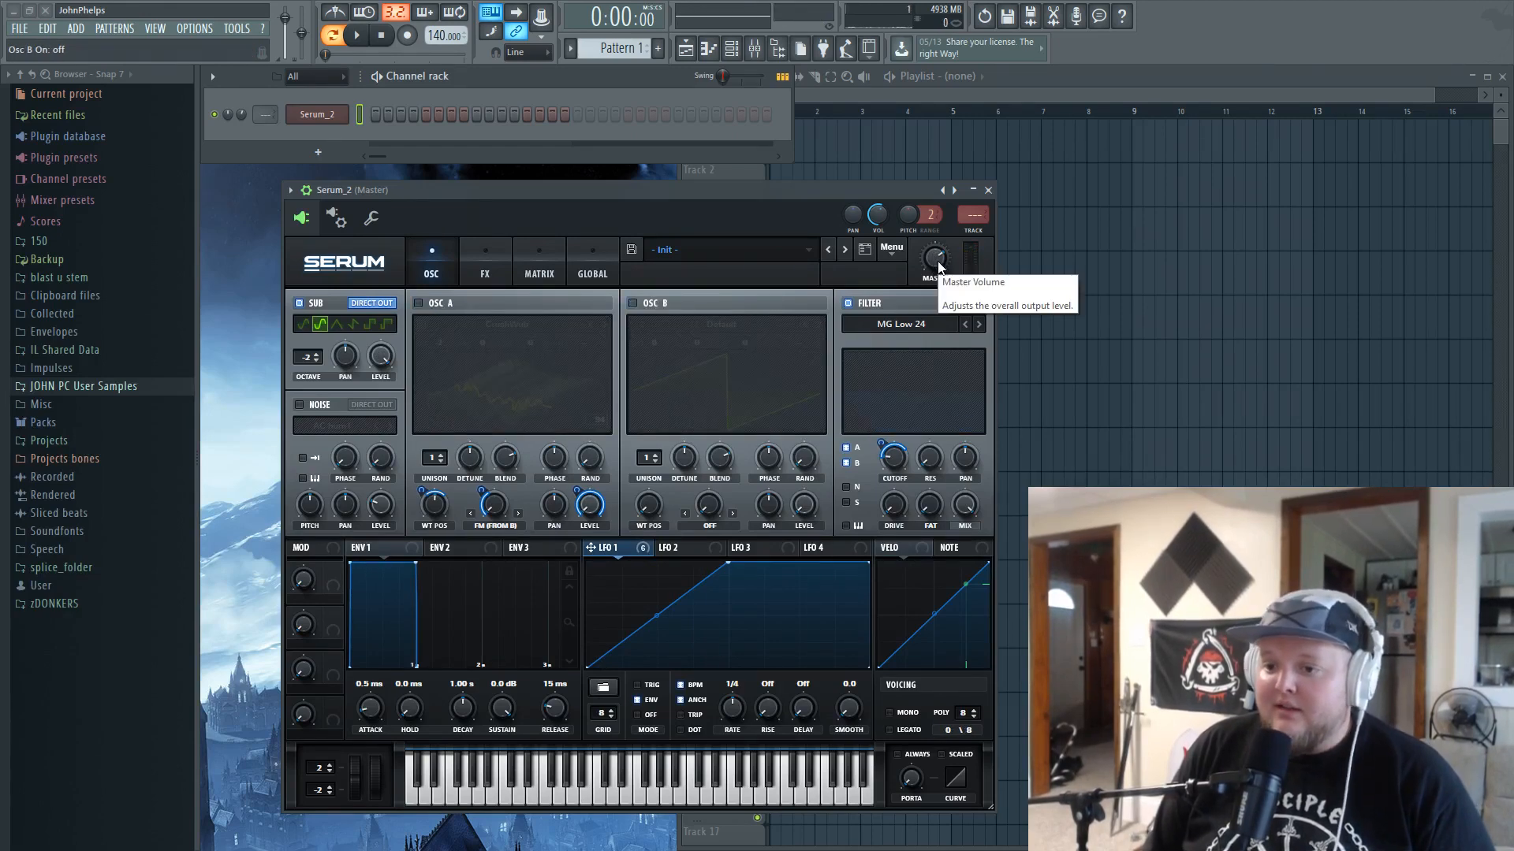
- Turn on Osc A, Osc B and the Sub oscillator, and reduce the LFO 1 modulation amount on Osc A's level
drag(580, 490, 582, 513)
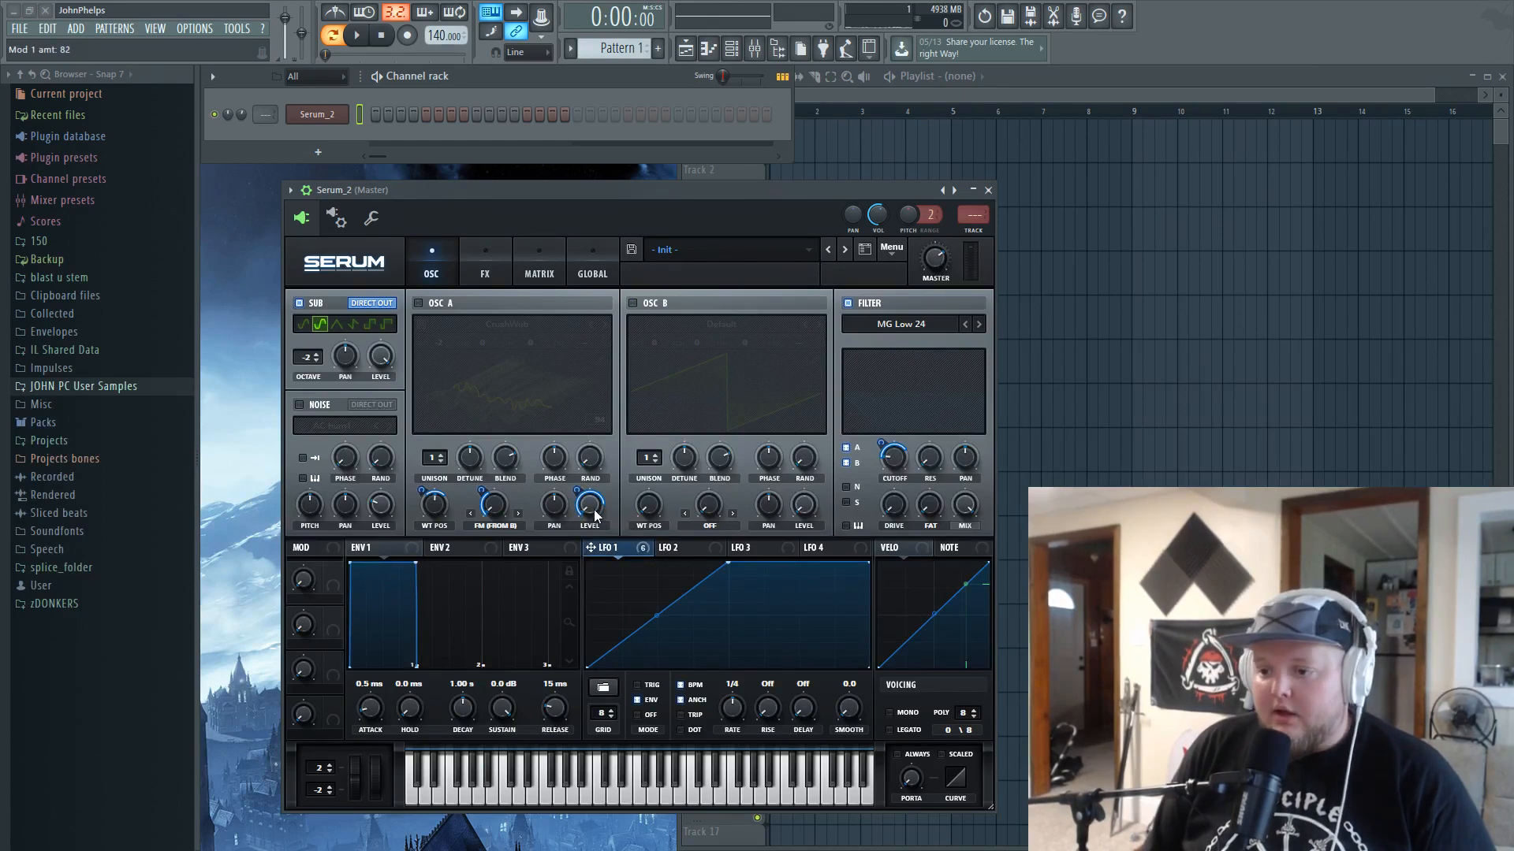
click(419, 303)
click(660, 309)
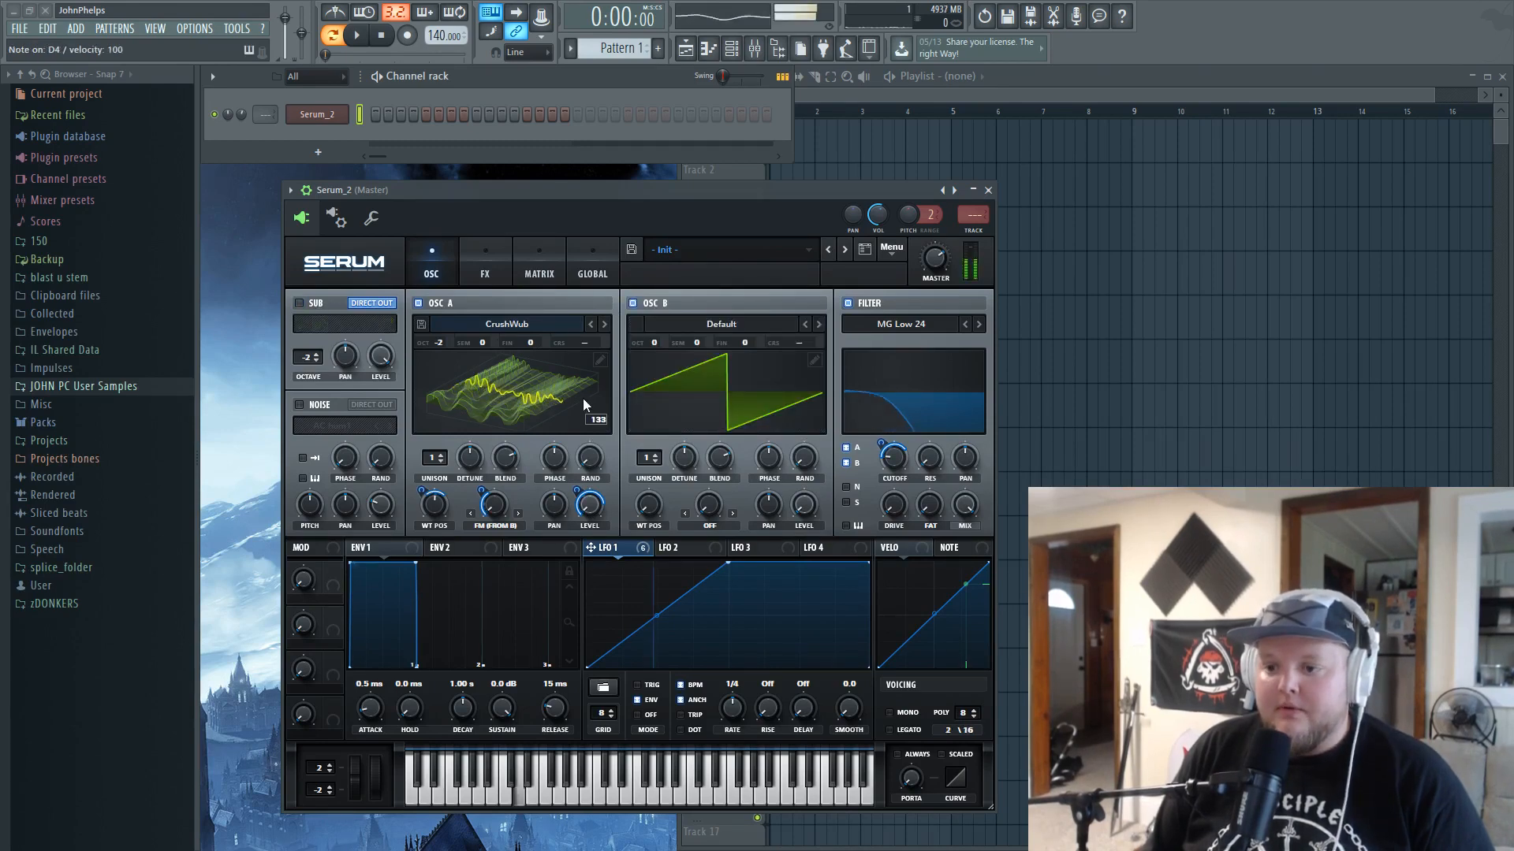
drag(577, 492, 593, 539)
click(299, 303)
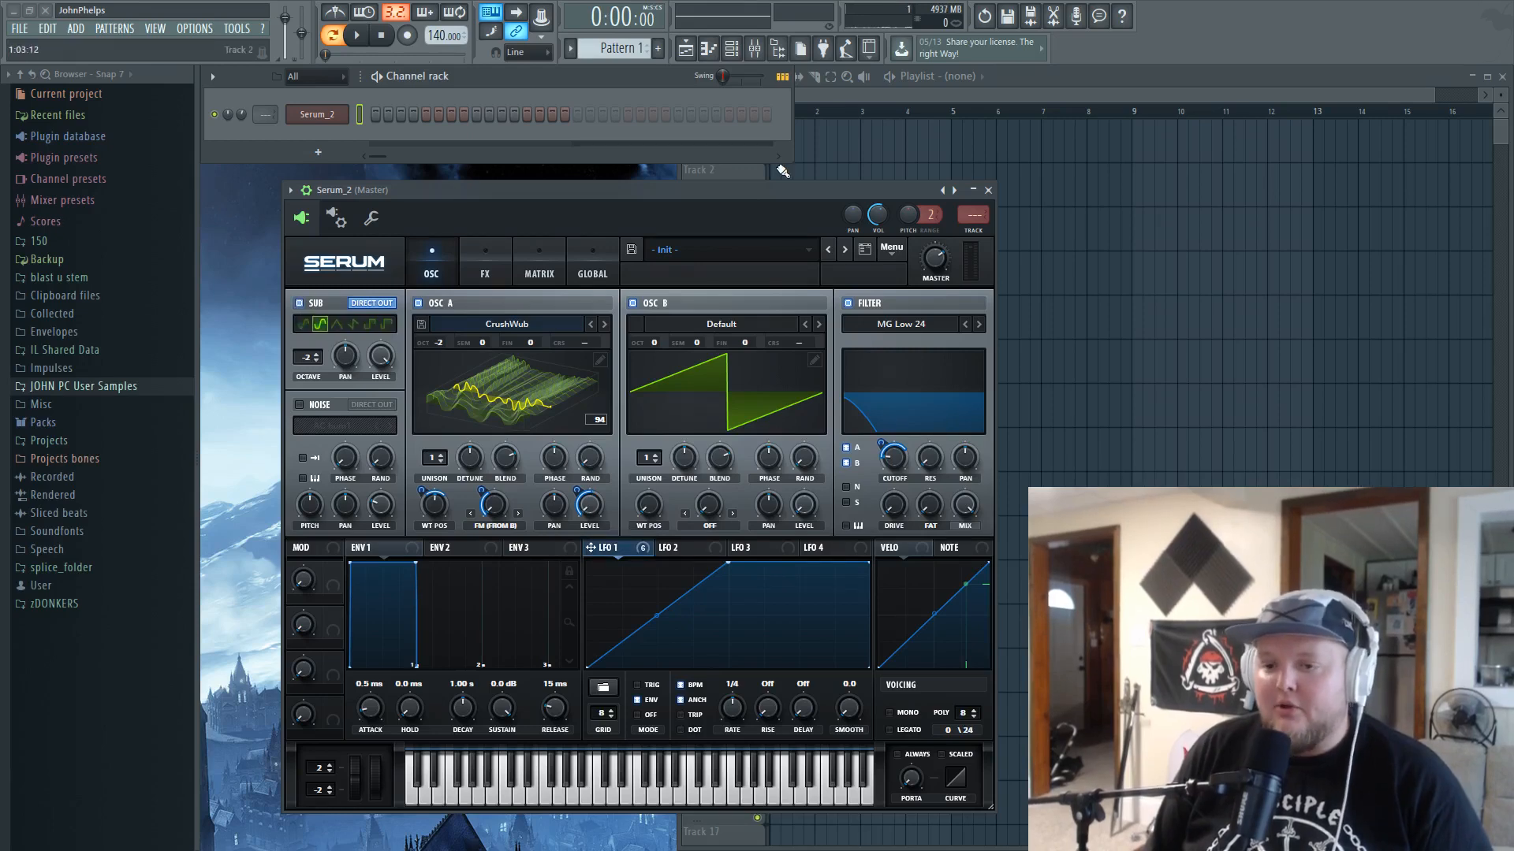
- Turn off Osc A, set the Sub level to 0%, assign LFO 1 to it and audition D4
click(437, 303)
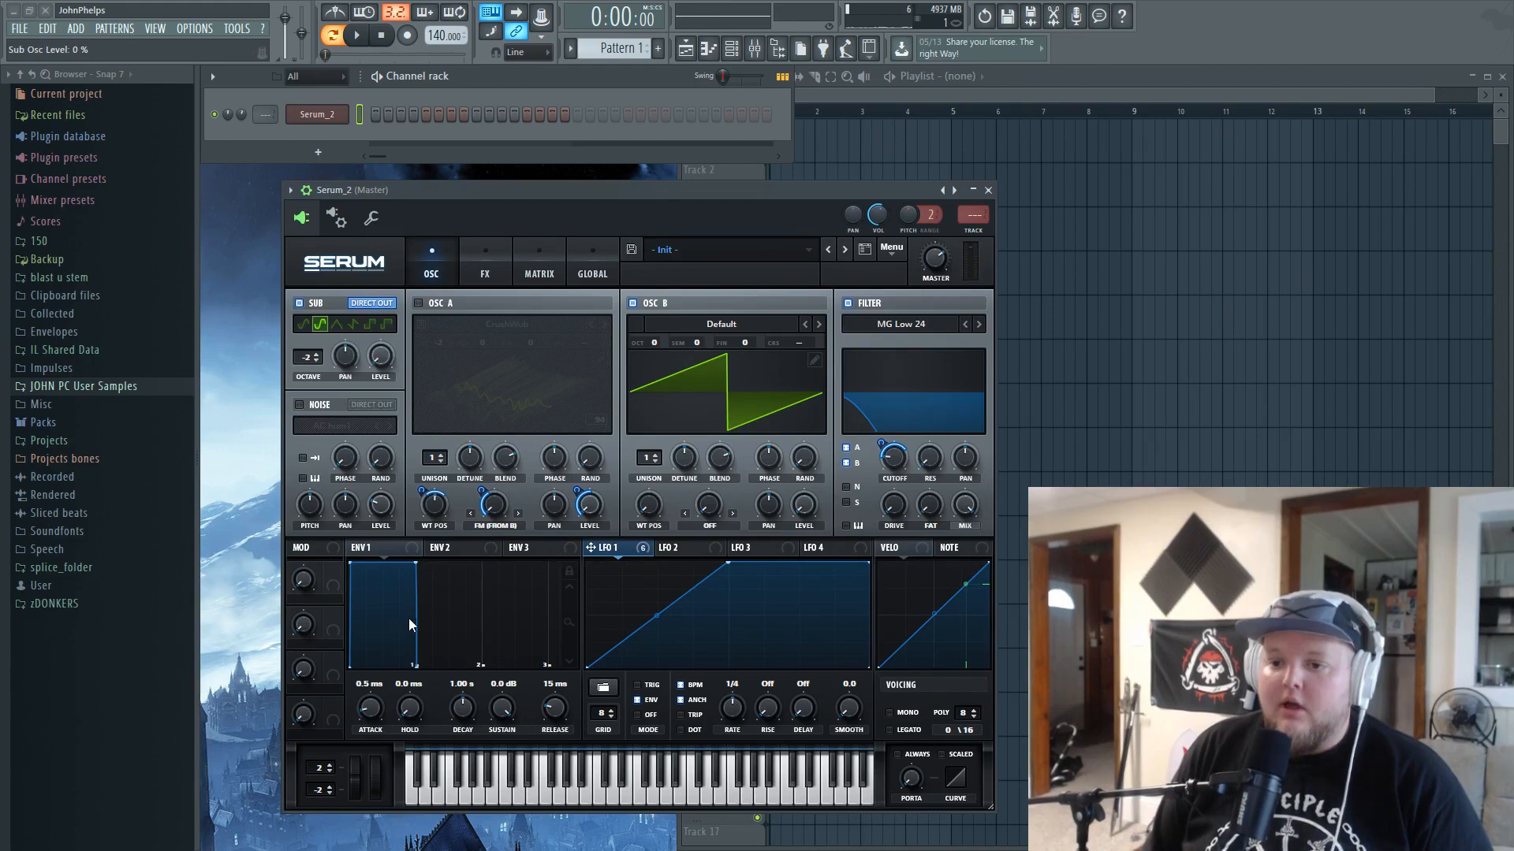
drag(593, 551, 382, 352)
key(x)
key(x)
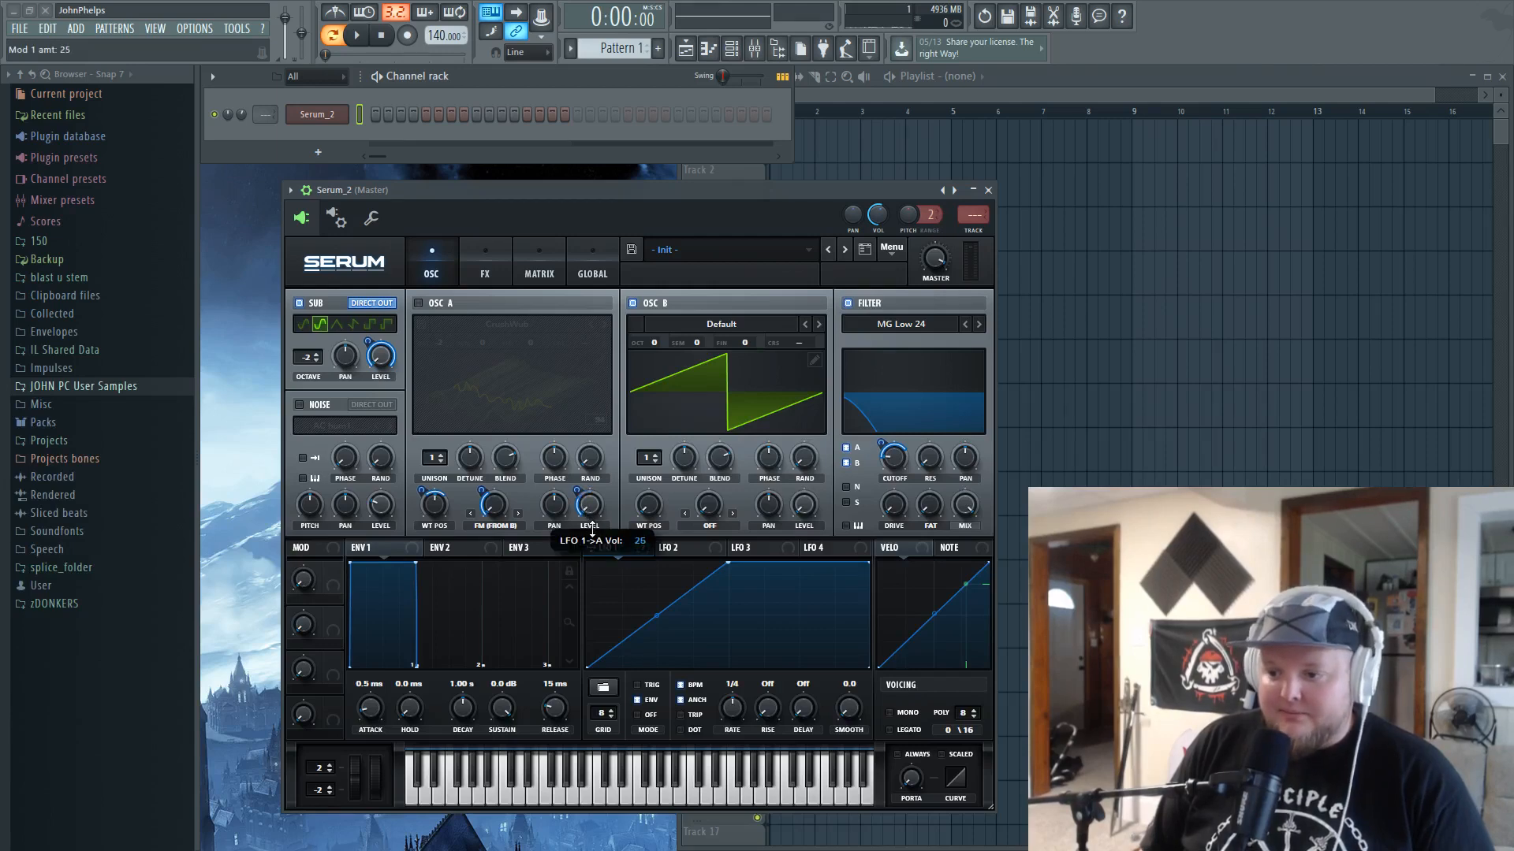
- Turn Osc A back on and set LFO 1's modulation amount on its level to 25 while auditioning F4
click(418, 303)
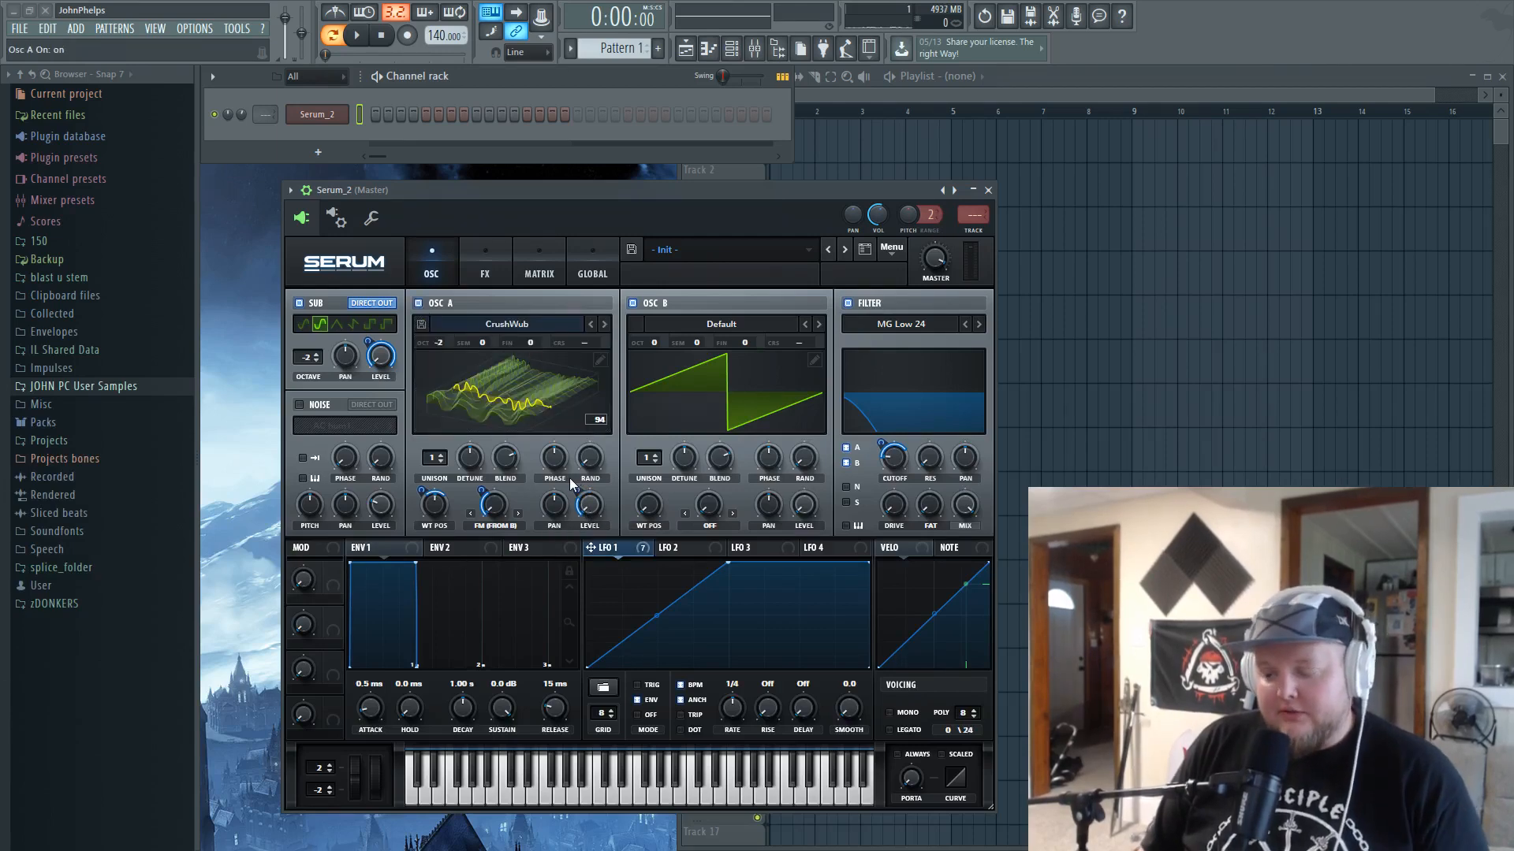
drag(579, 492, 585, 503)
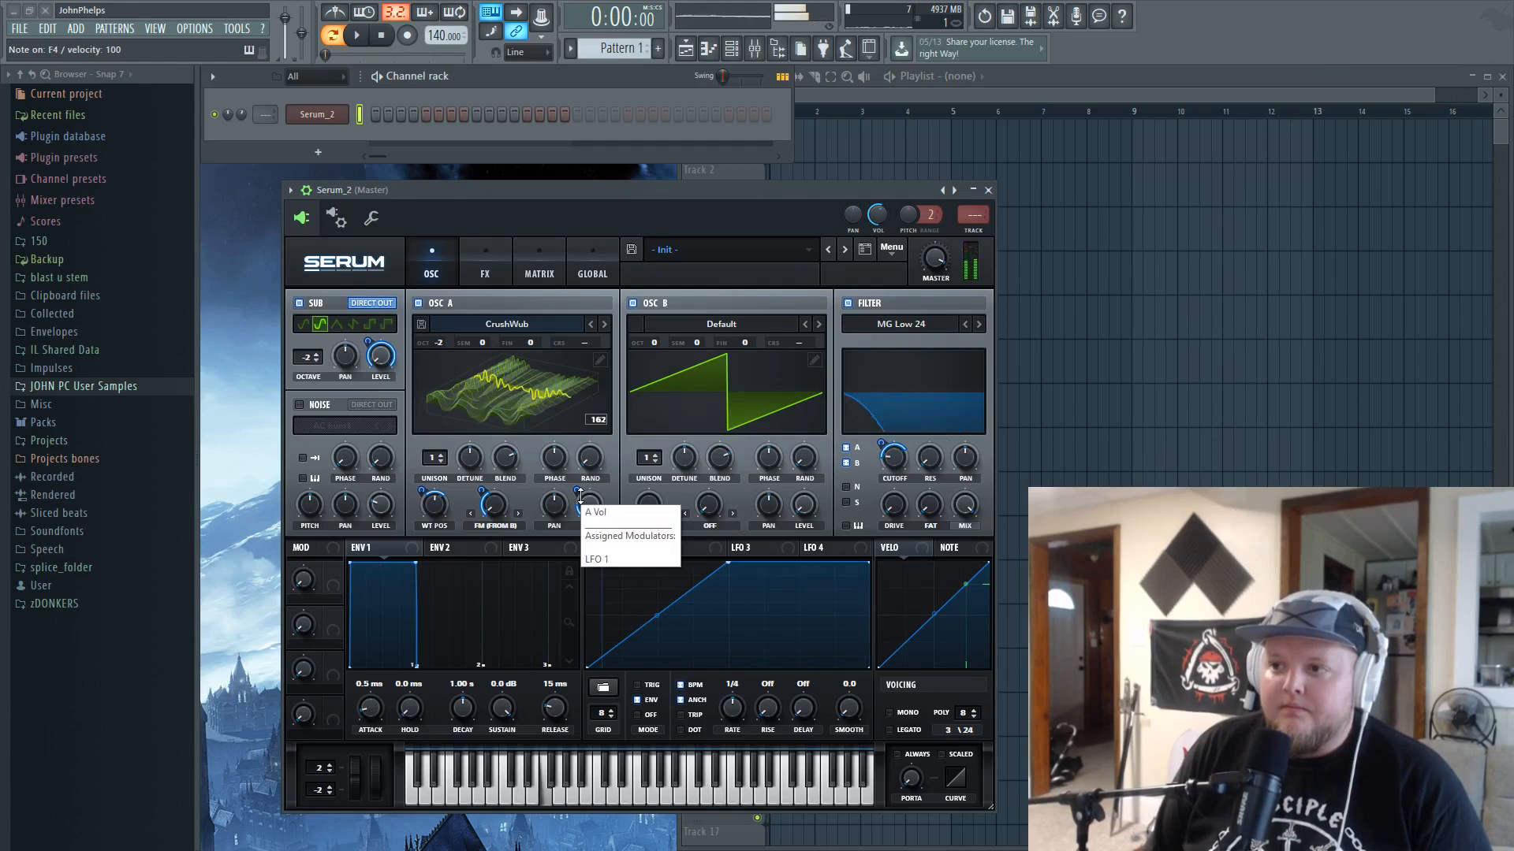
drag(583, 504, 586, 484)
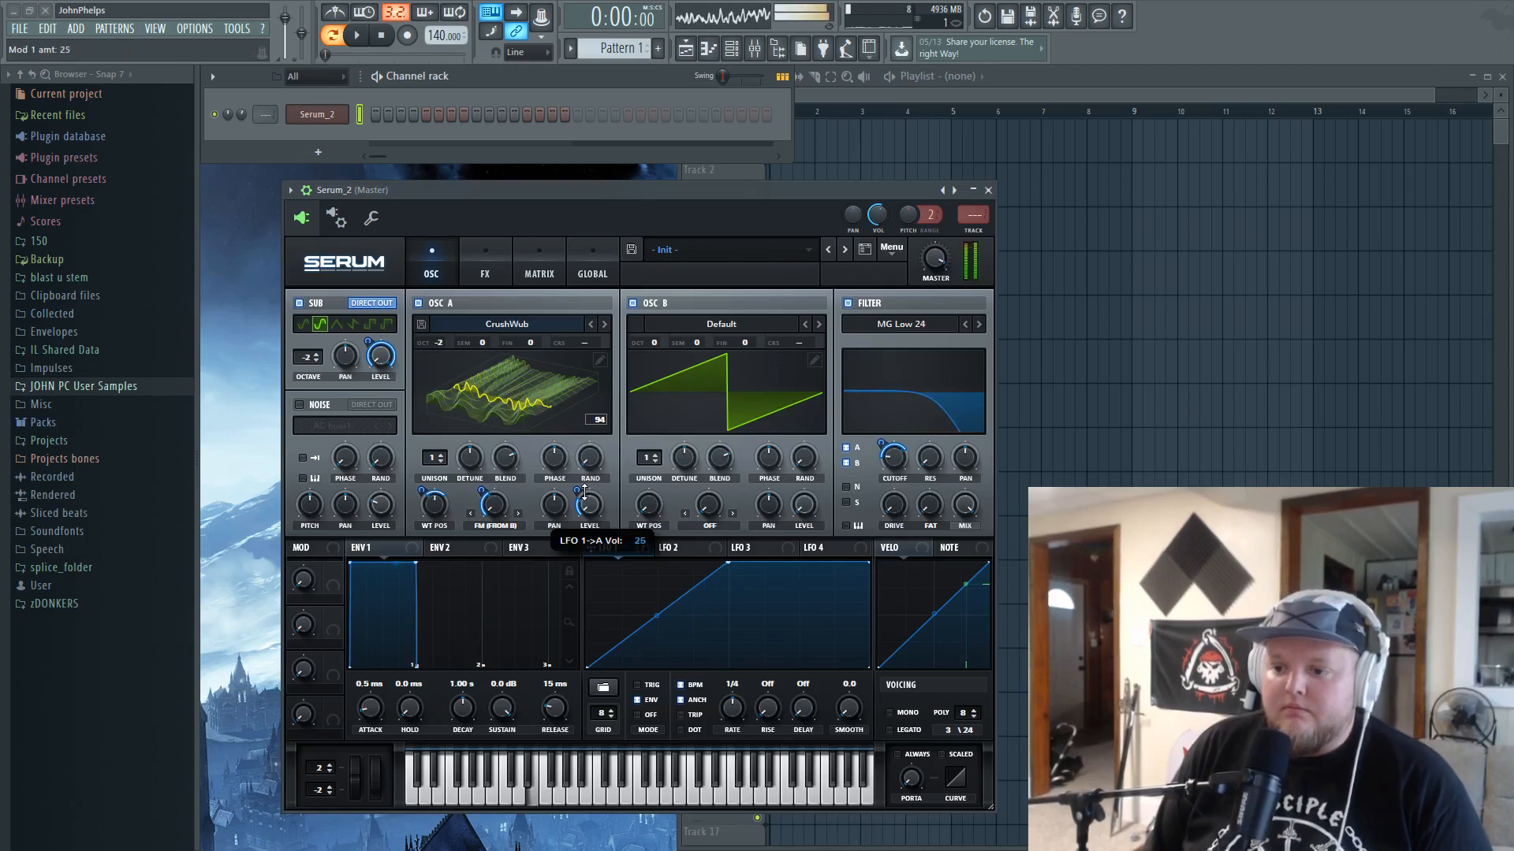
click(470, 254)
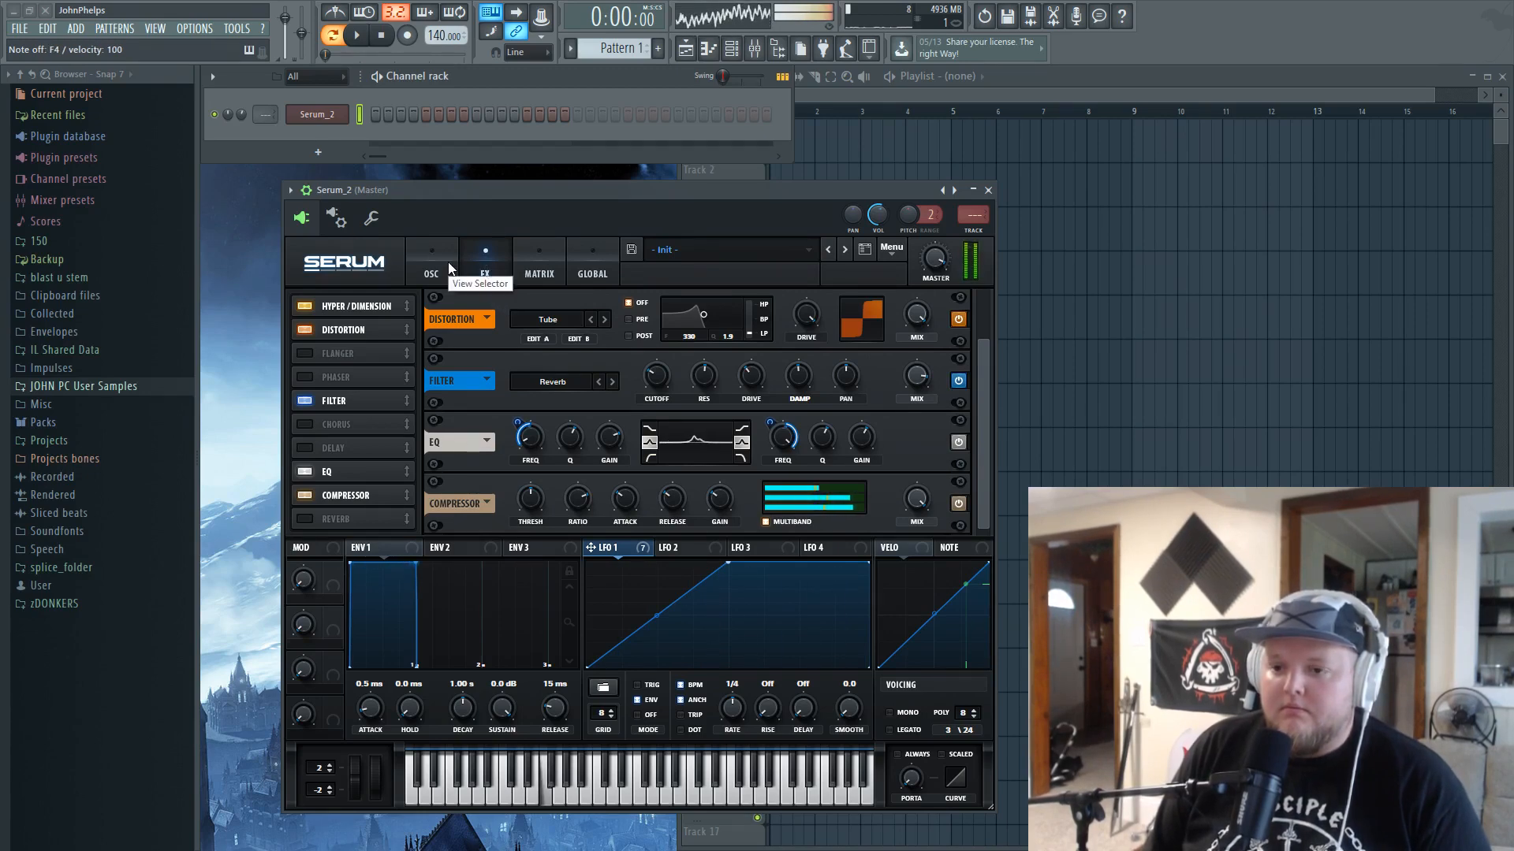
click(448, 261)
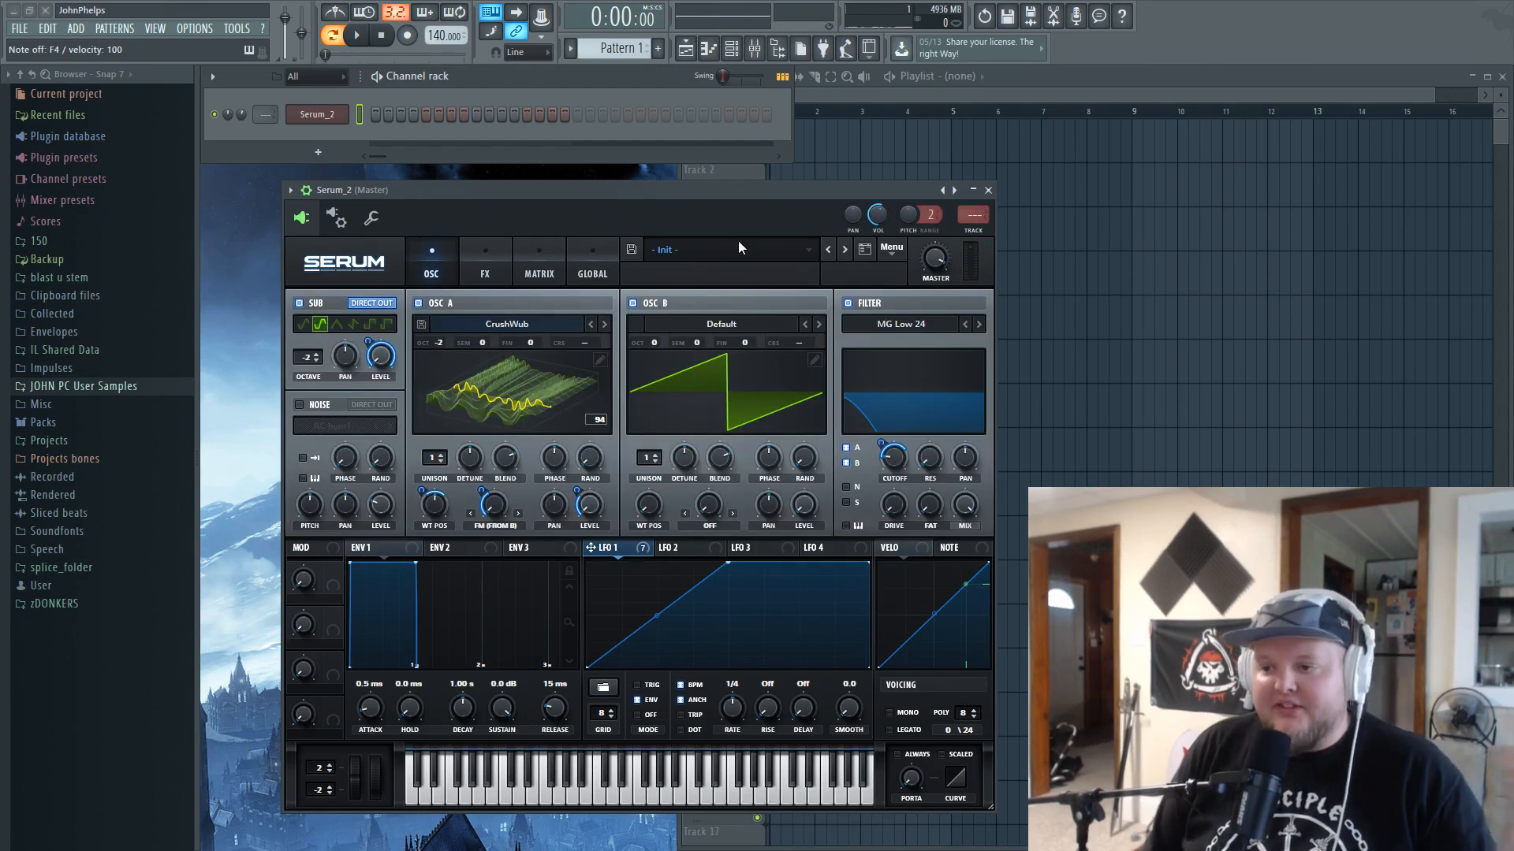
- Reset Serum to the Init preset and audition the default sound with D4, F4 and G4
click(892, 248)
click(931, 350)
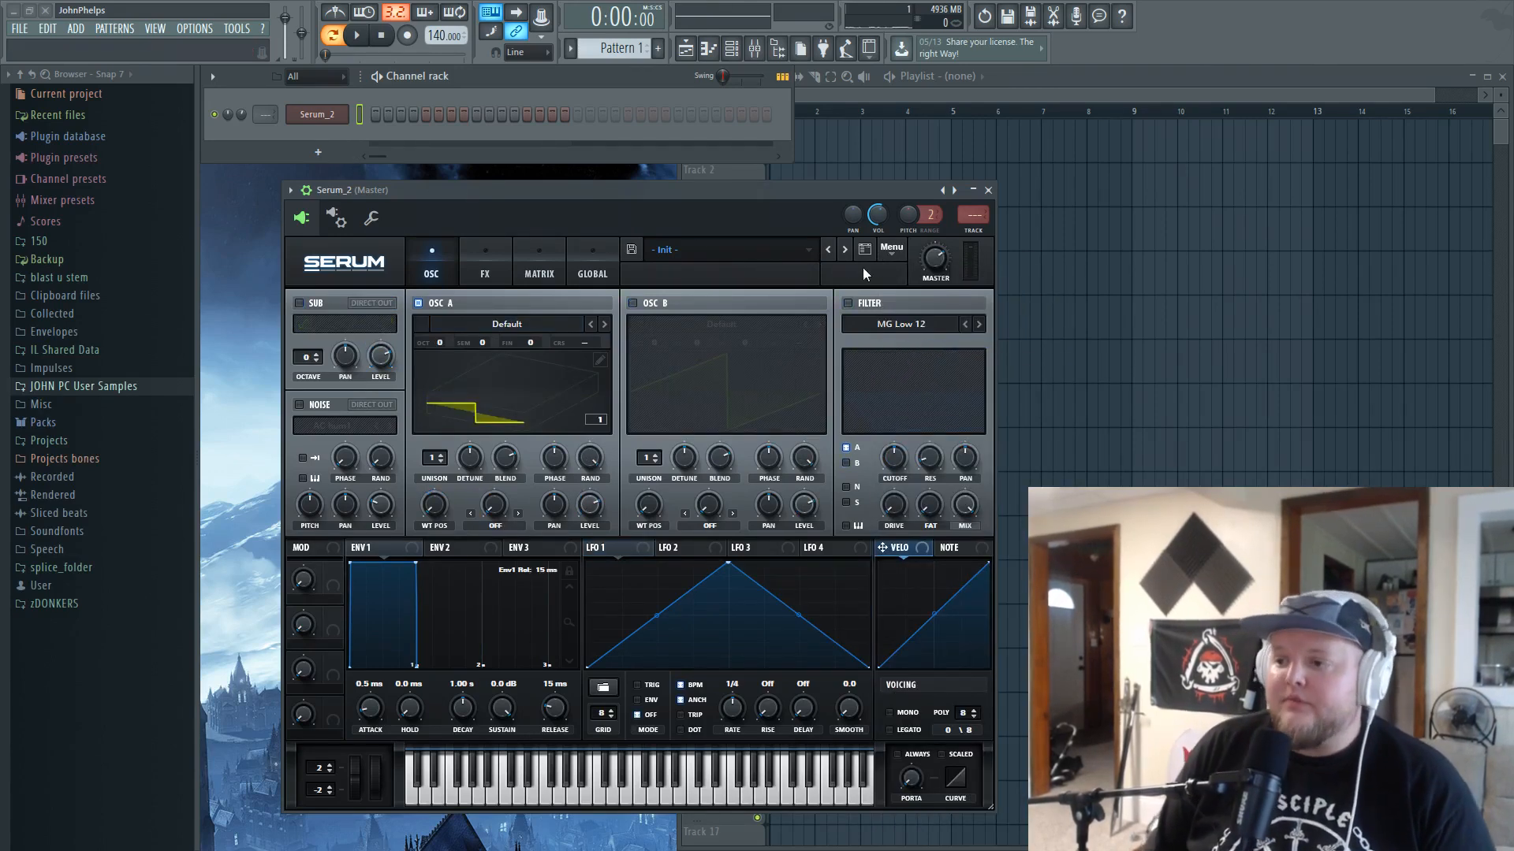
click(892, 250)
click(966, 350)
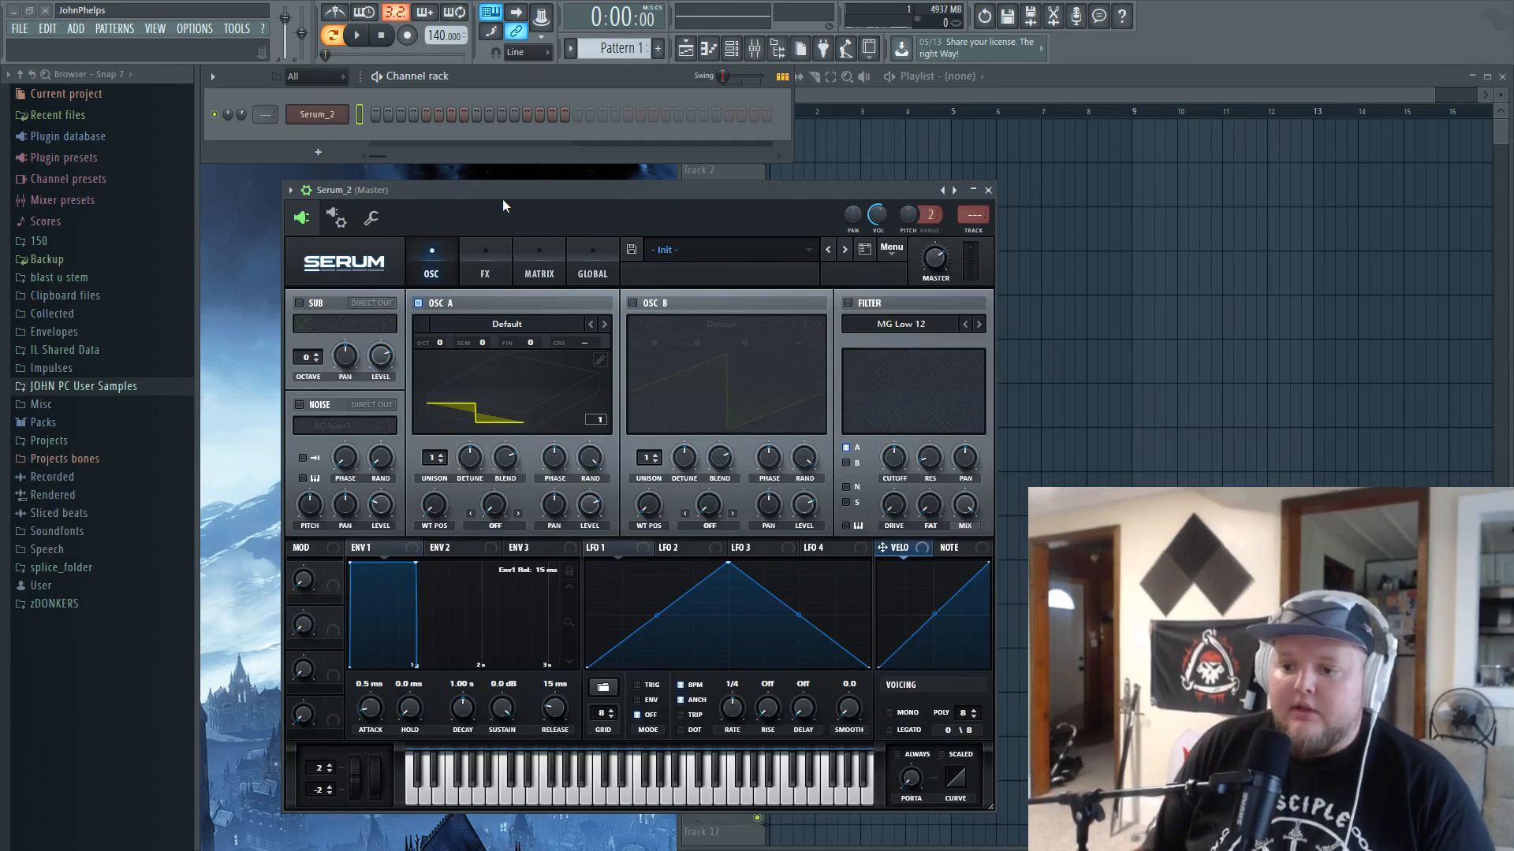
key(x)
key(v)
key(b)
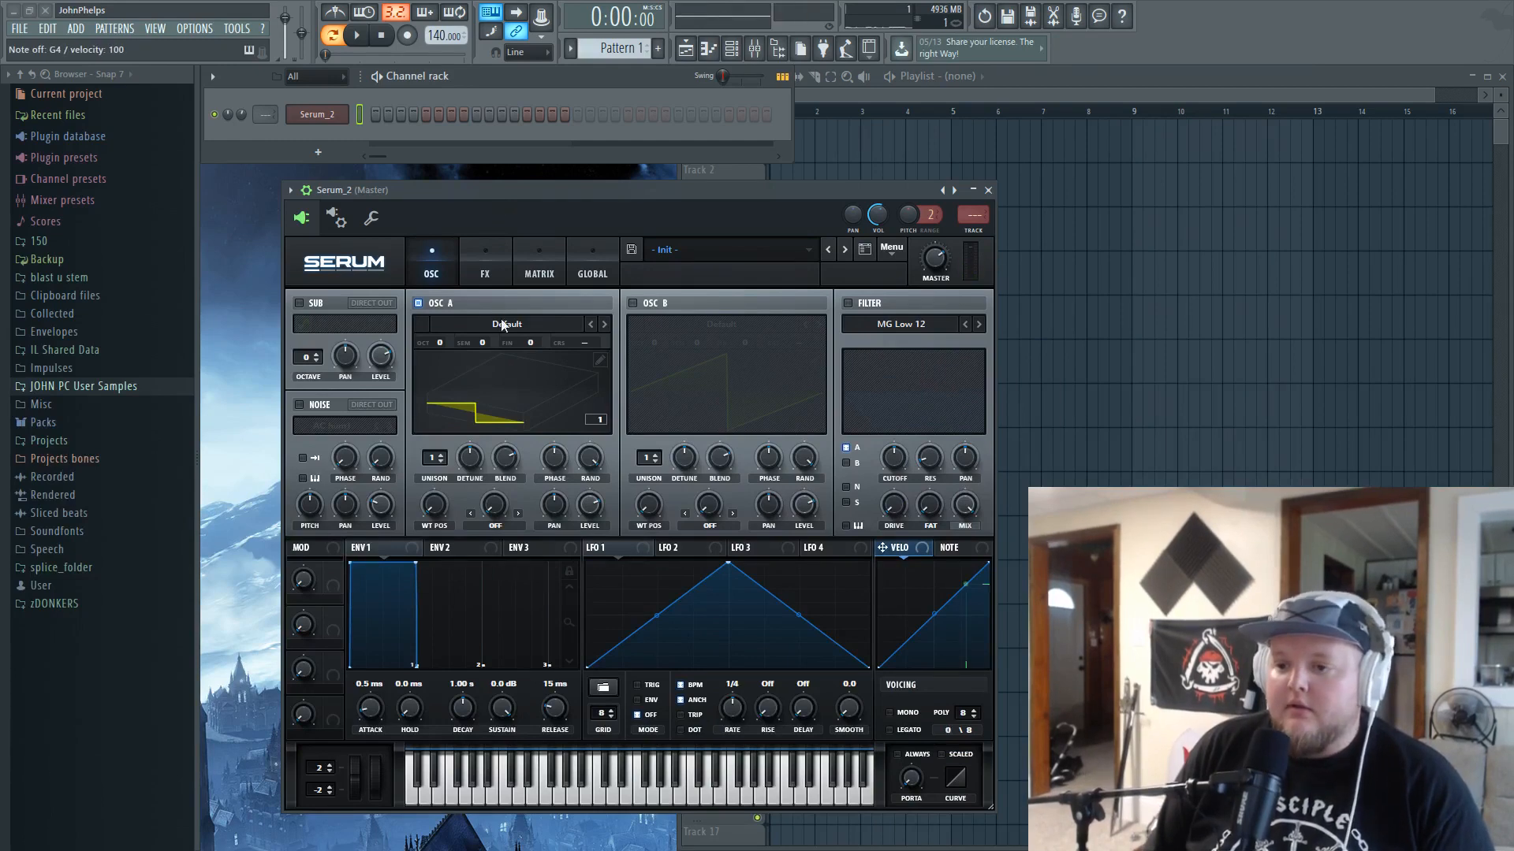
- Set Osc A's octave to -2 and assign LFO 1 to its level, in Trig mode at a 1/4 triplet rate
drag(438, 343, 449, 396)
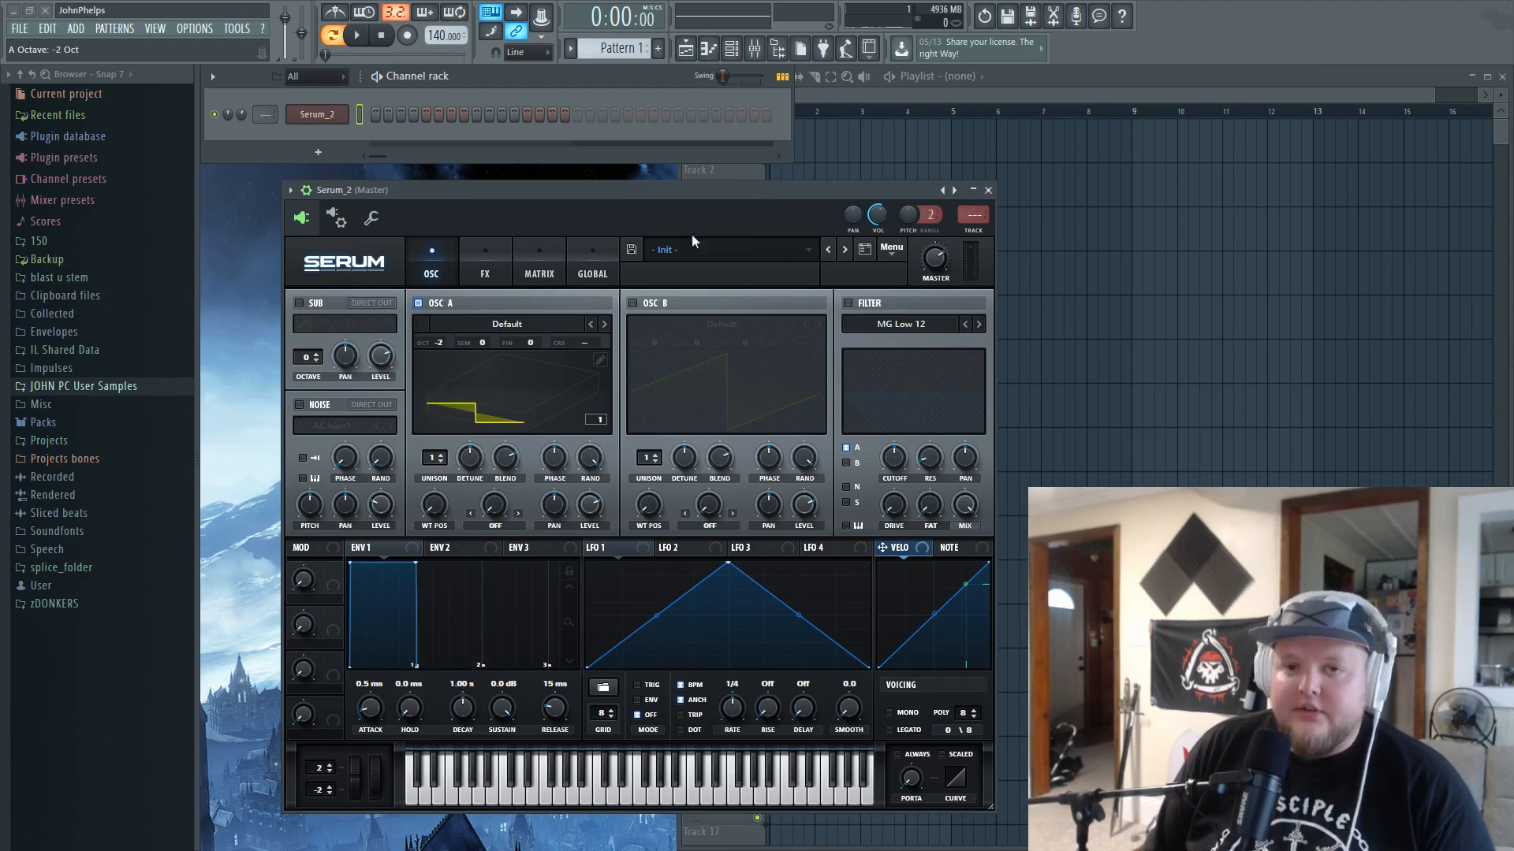
click(530, 372)
key(v)
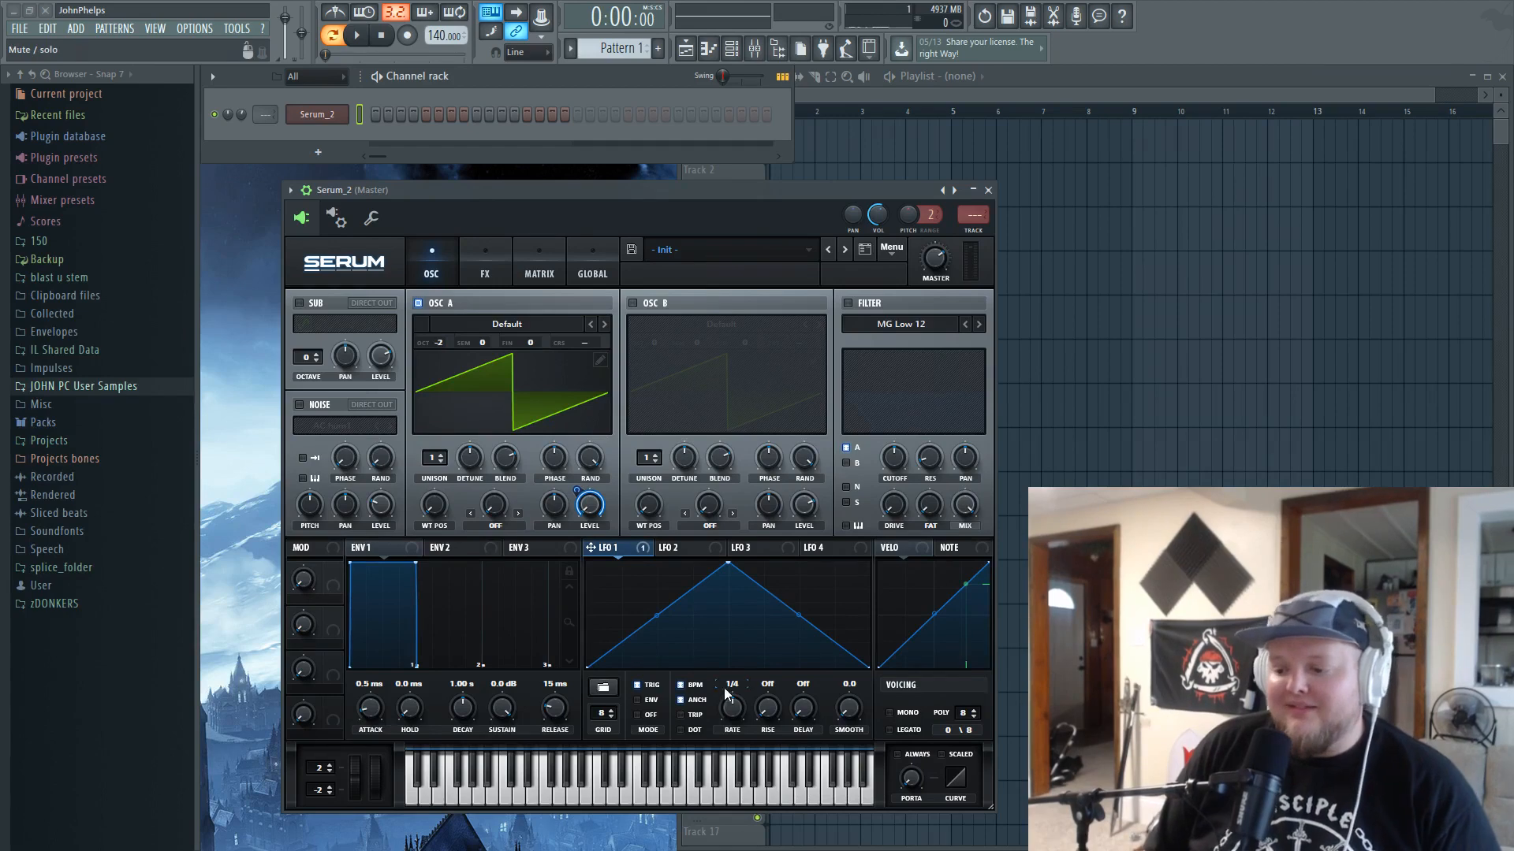
drag(732, 708, 744, 693)
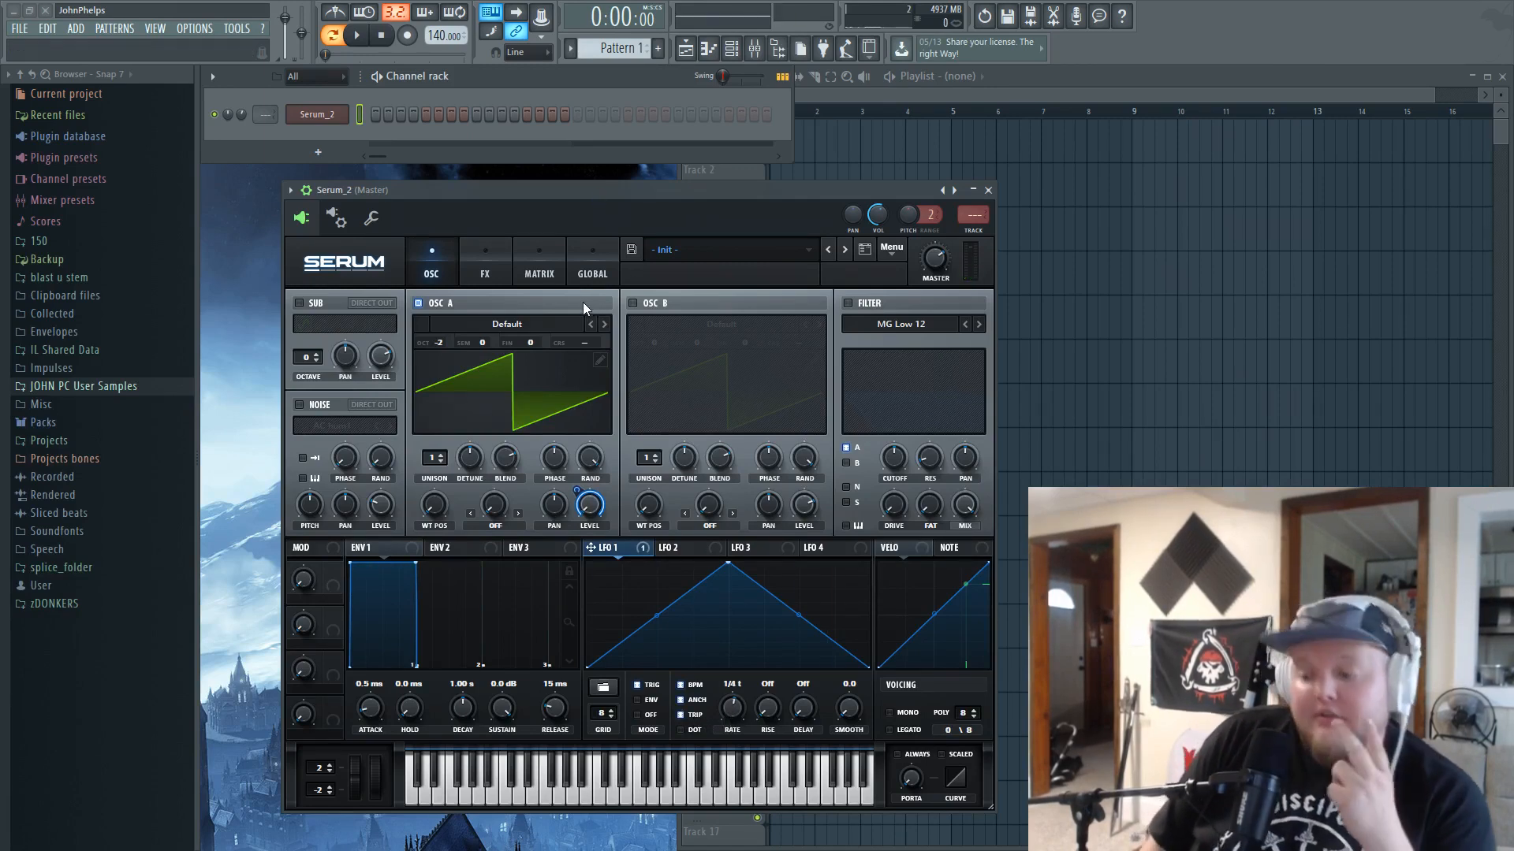
- Enable the Distortion effect and set its drive to 53%
click(483, 263)
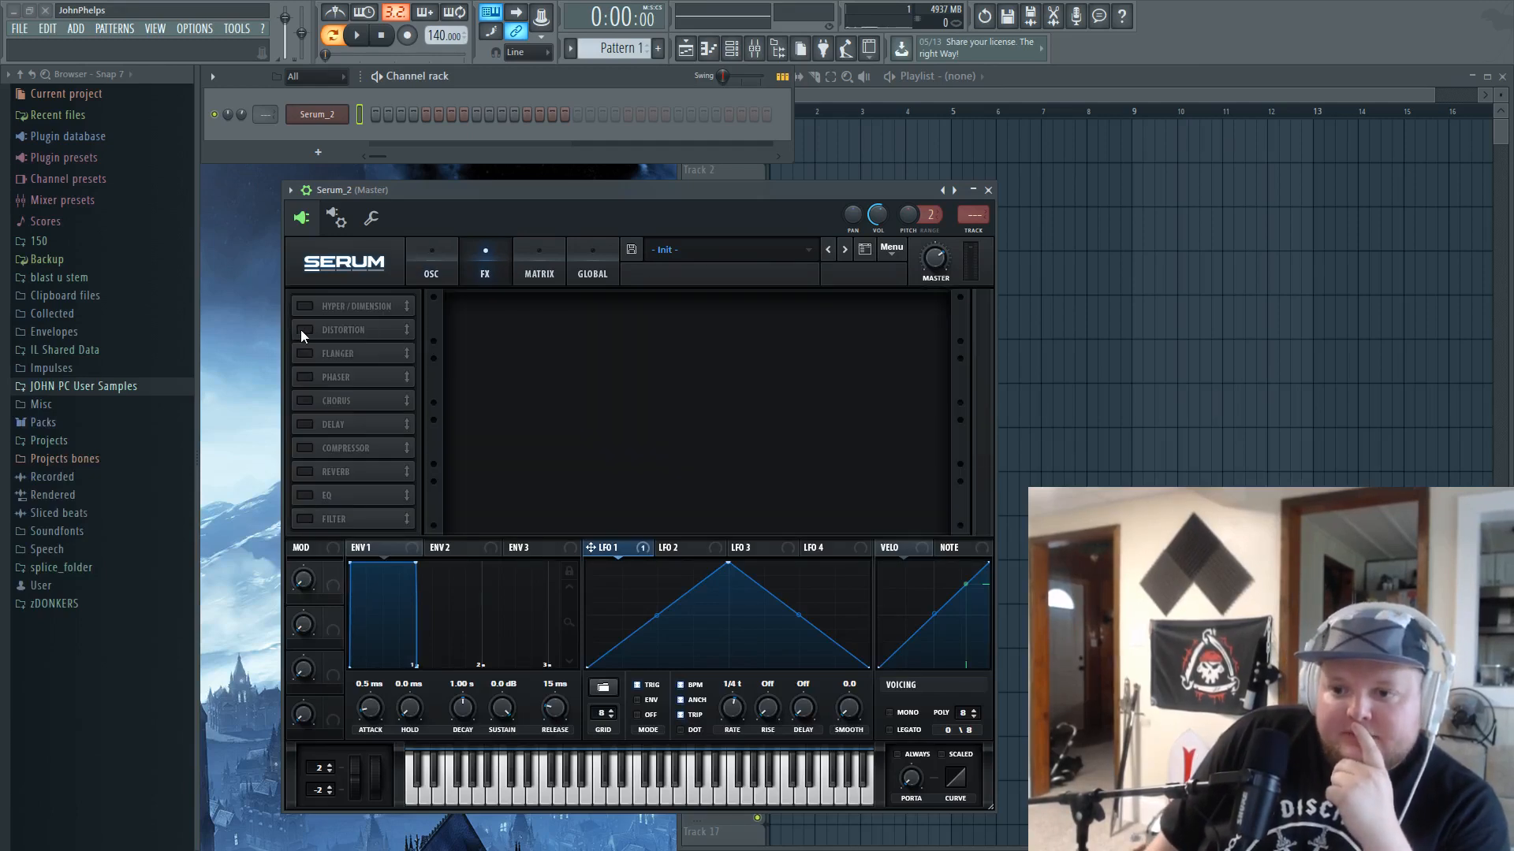
click(302, 329)
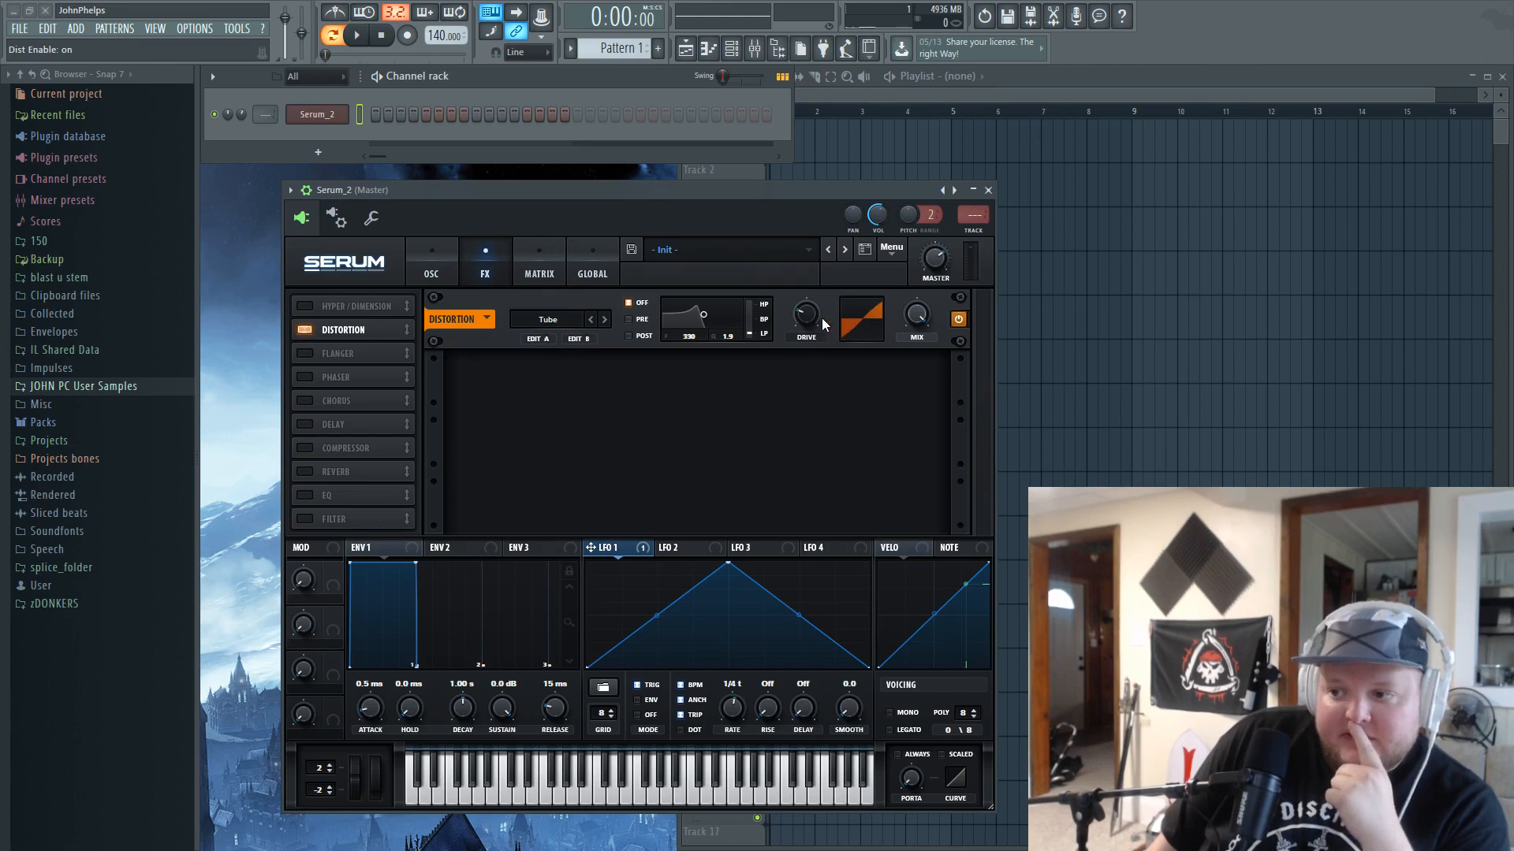
drag(826, 275, 826, 273)
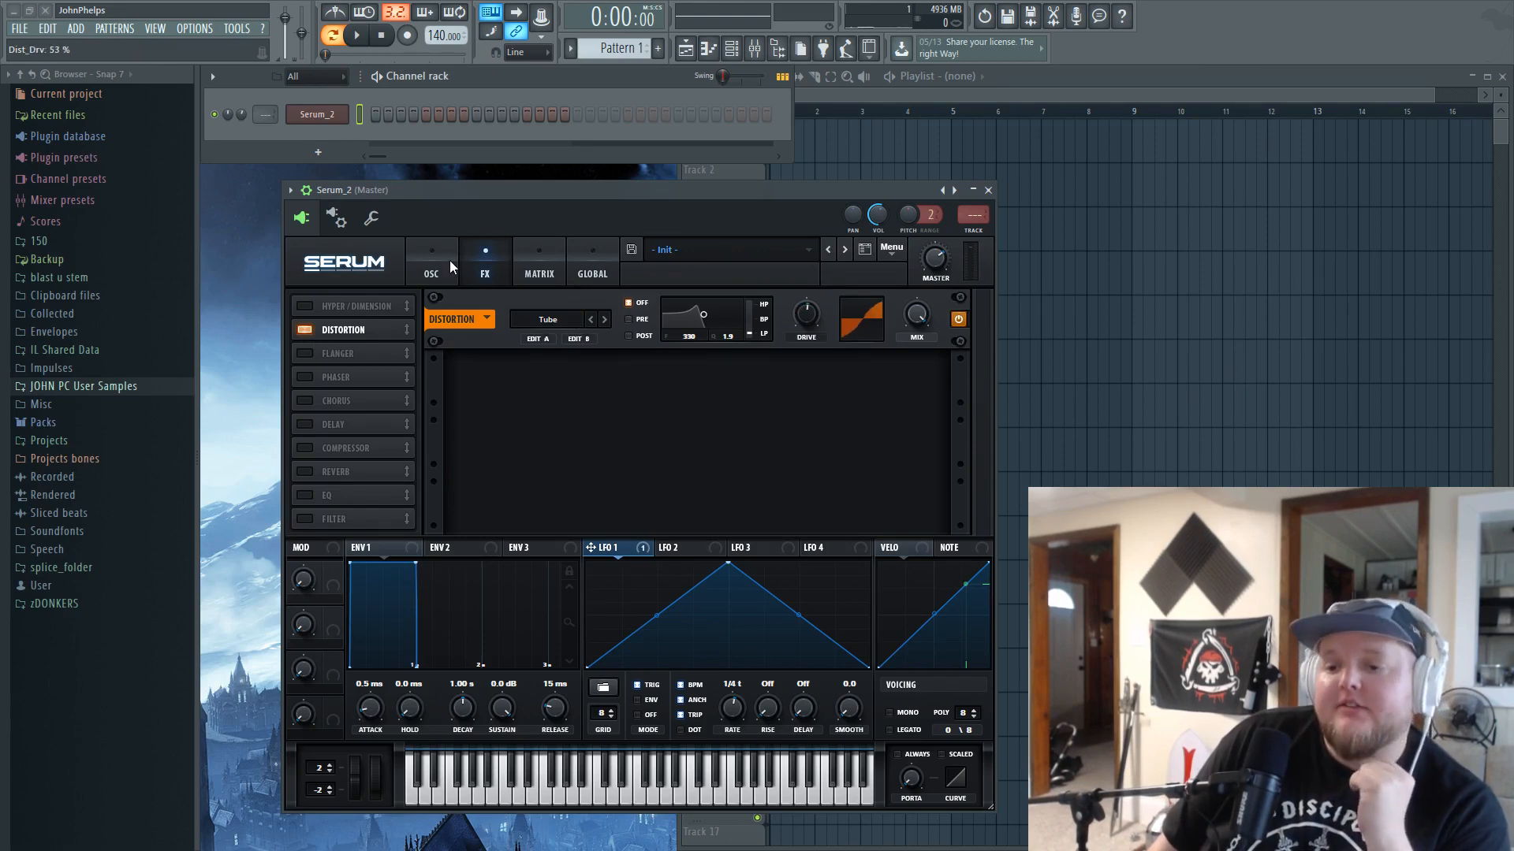
- Enable the MG Low 12 filter, audition E4 and remove the LFO 1 modulation from Osc A's level
click(432, 272)
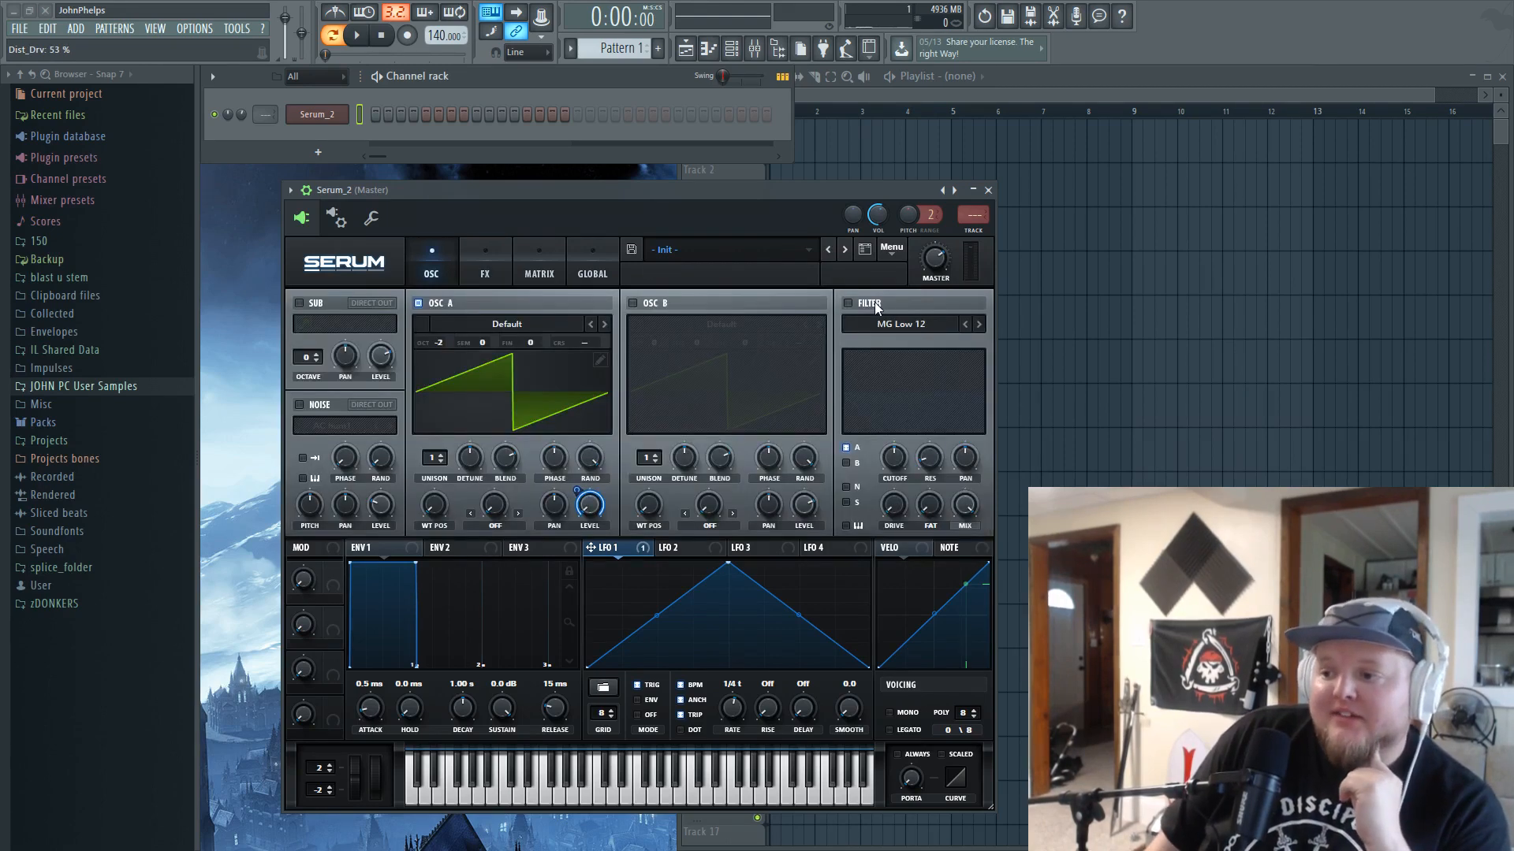
click(847, 303)
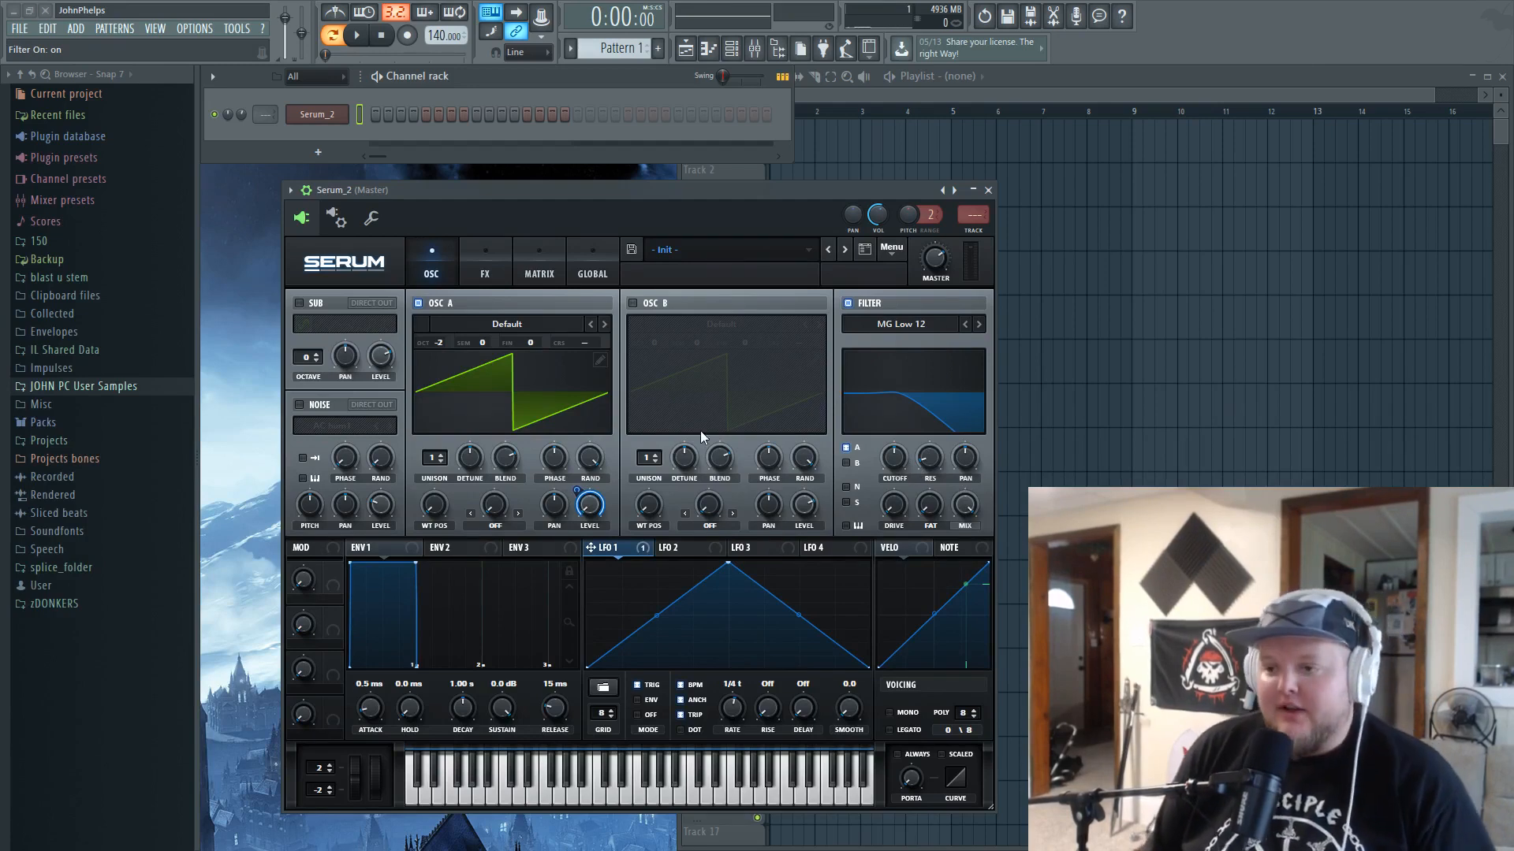
key(c)
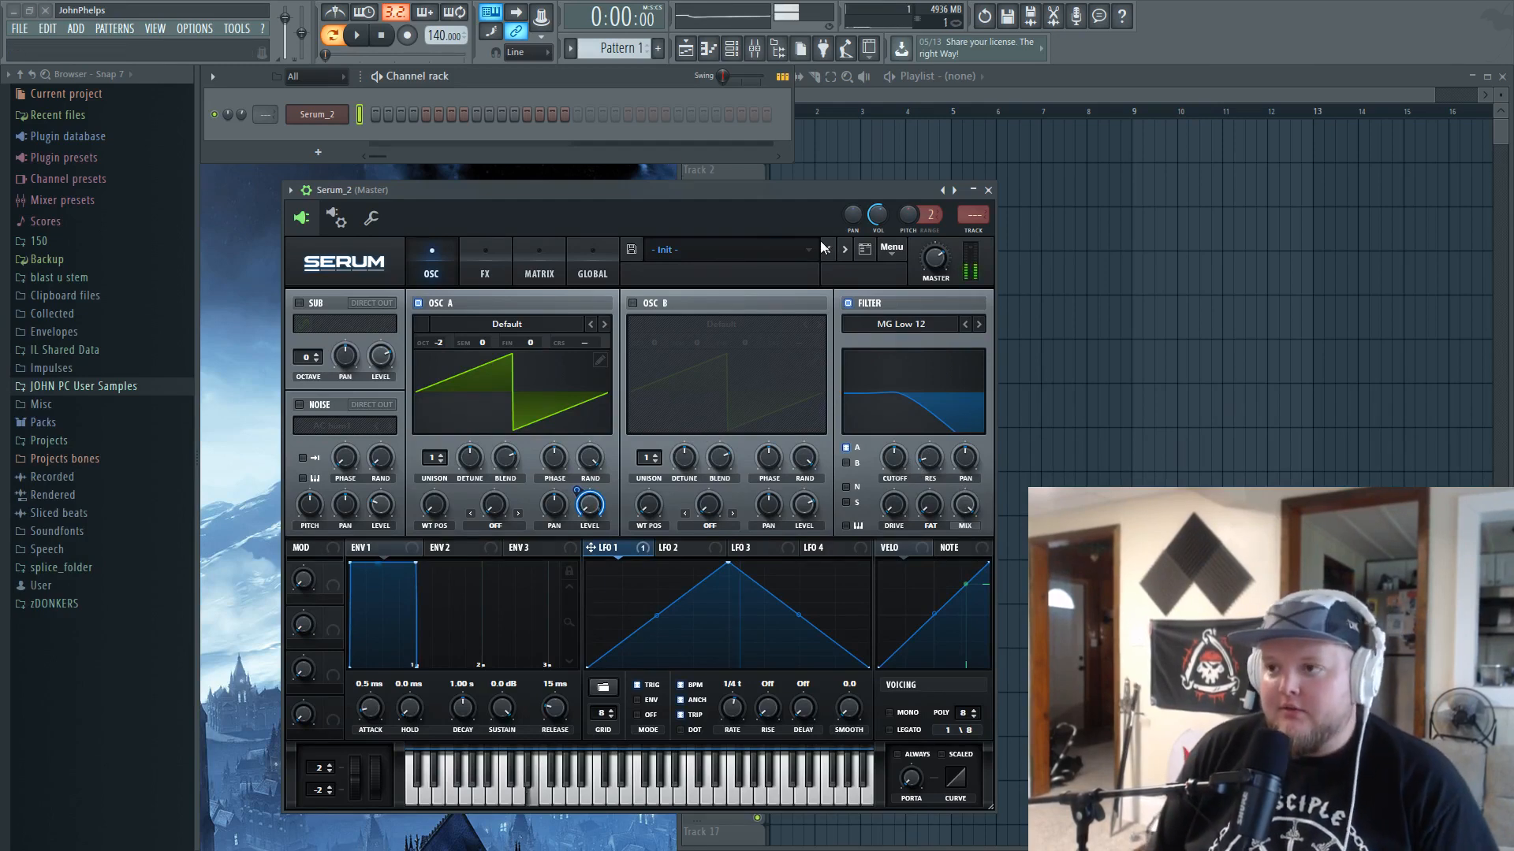
right_click(597, 508)
click(678, 533)
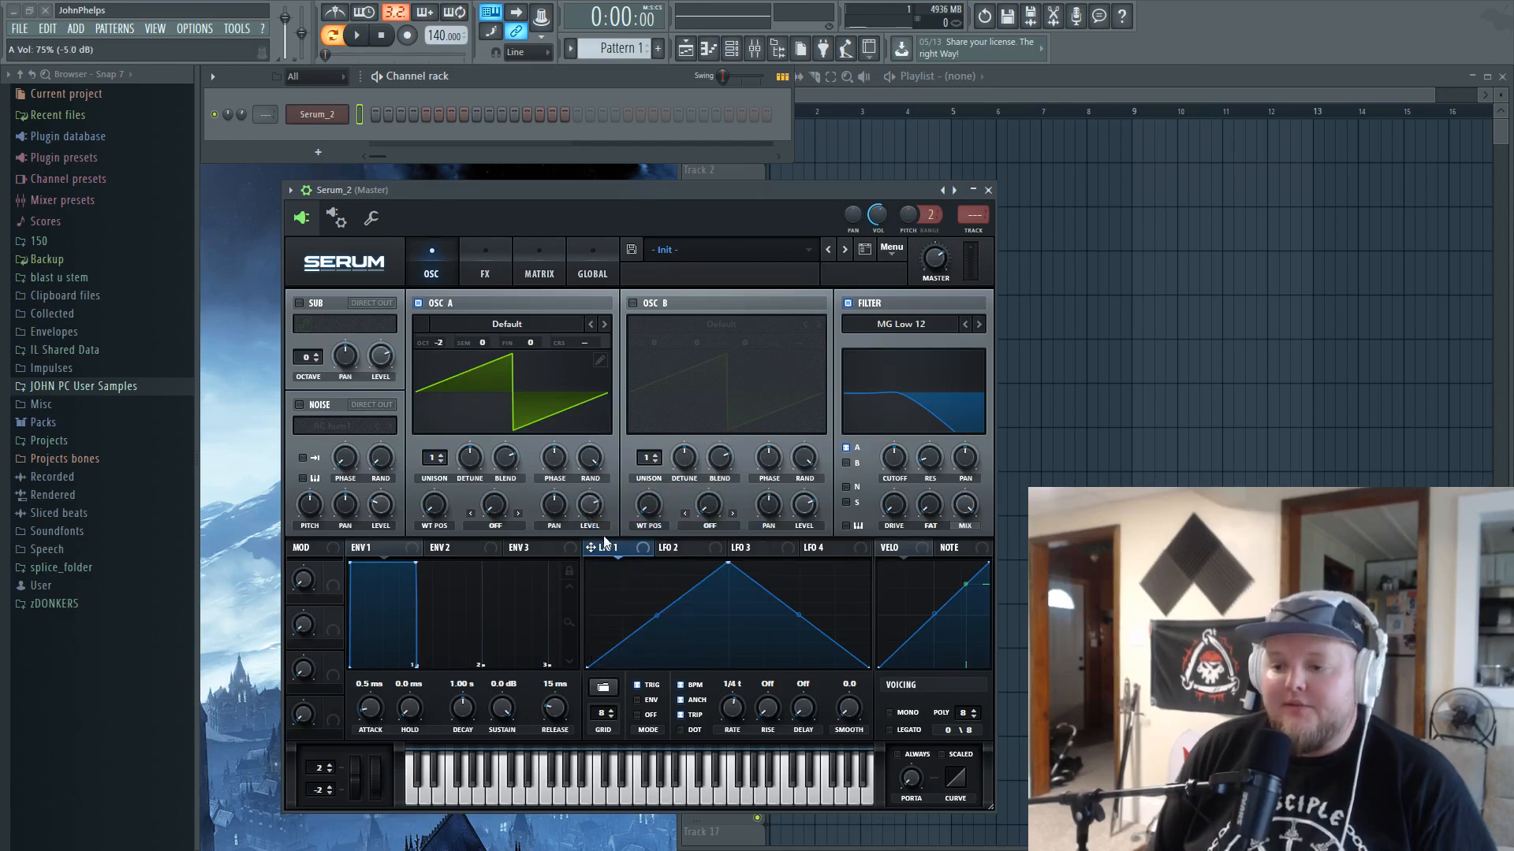
- Assign LFO 1 to the filter cutoff, set the resonance to 14% and audition the result with low notes
drag(905, 463, 900, 463)
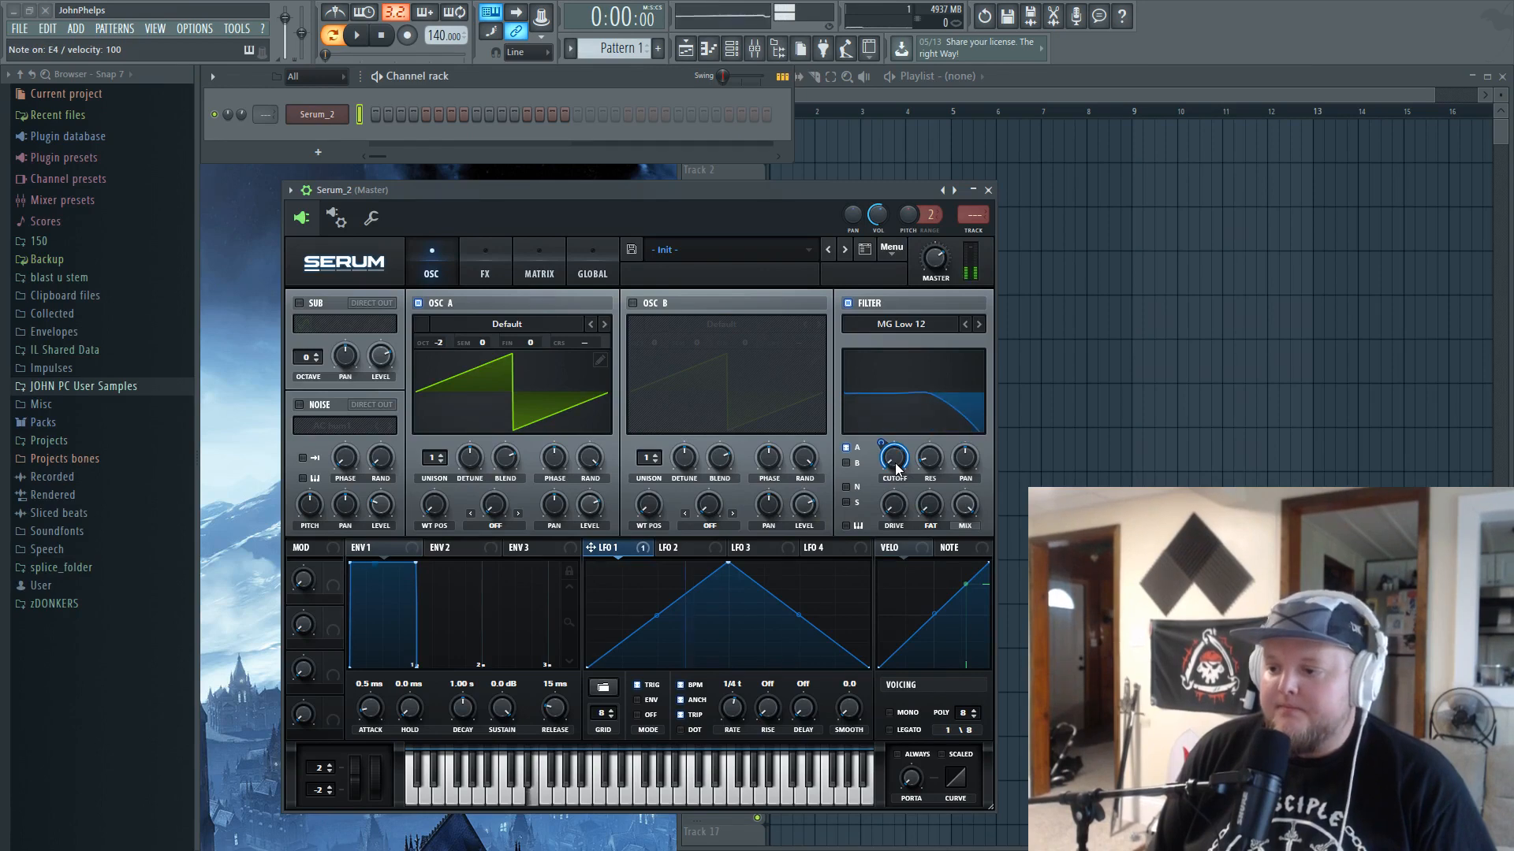
drag(881, 444, 951, 477)
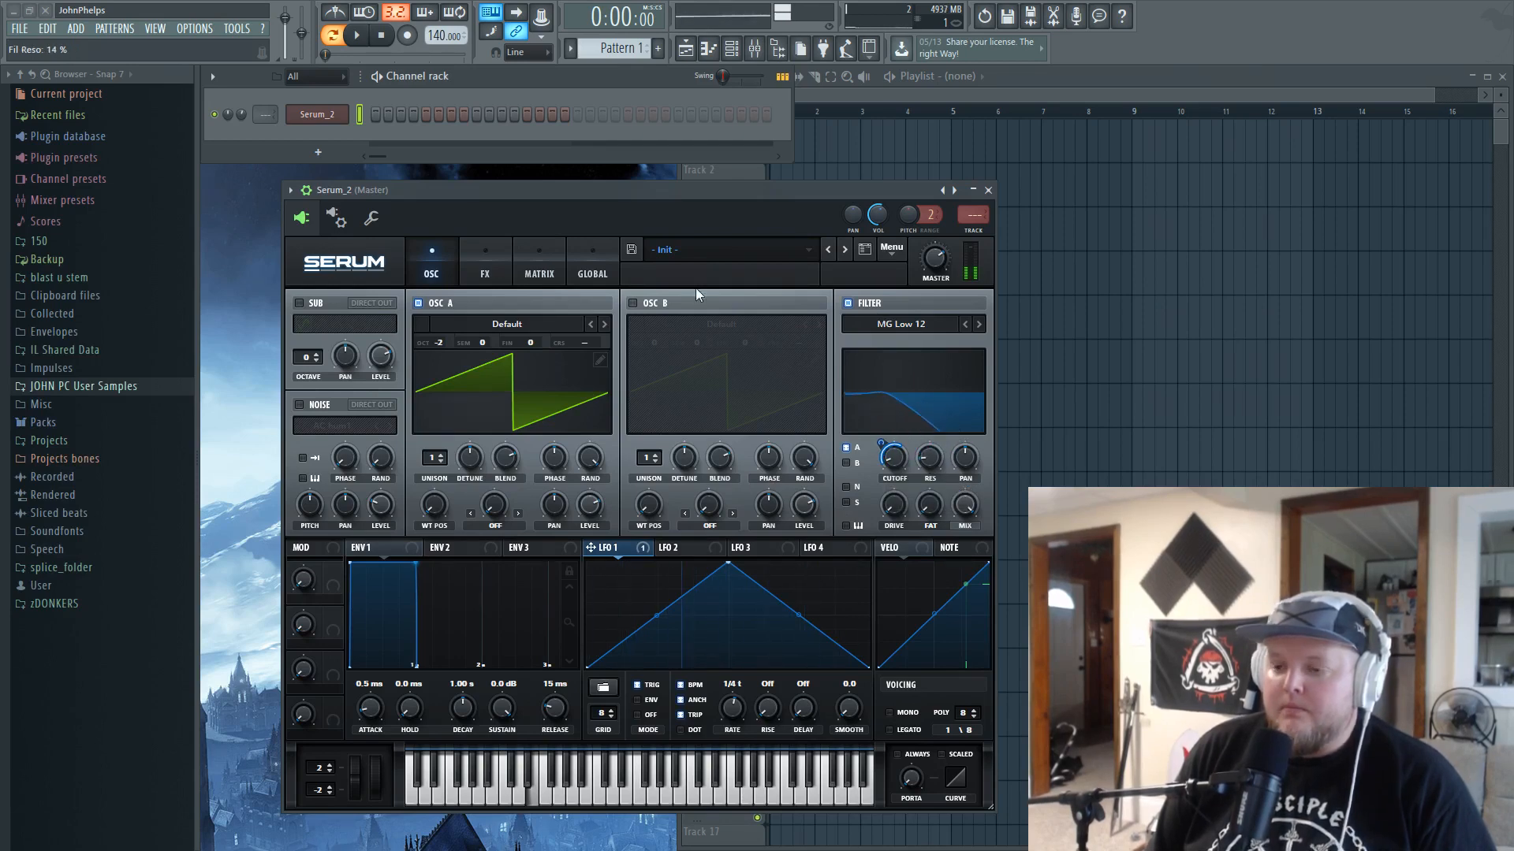
key(z)
key(v)
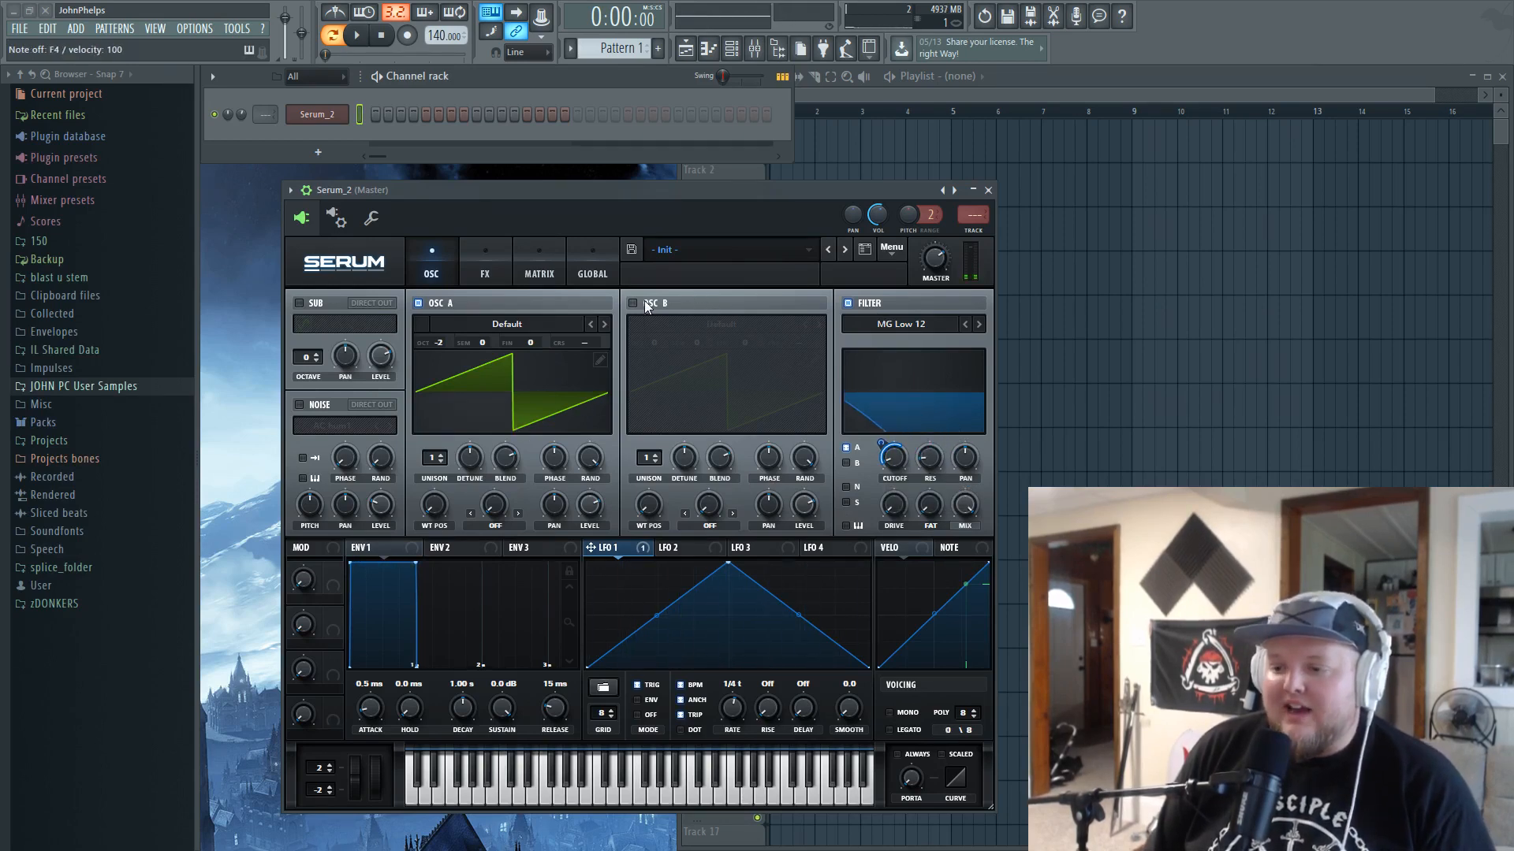
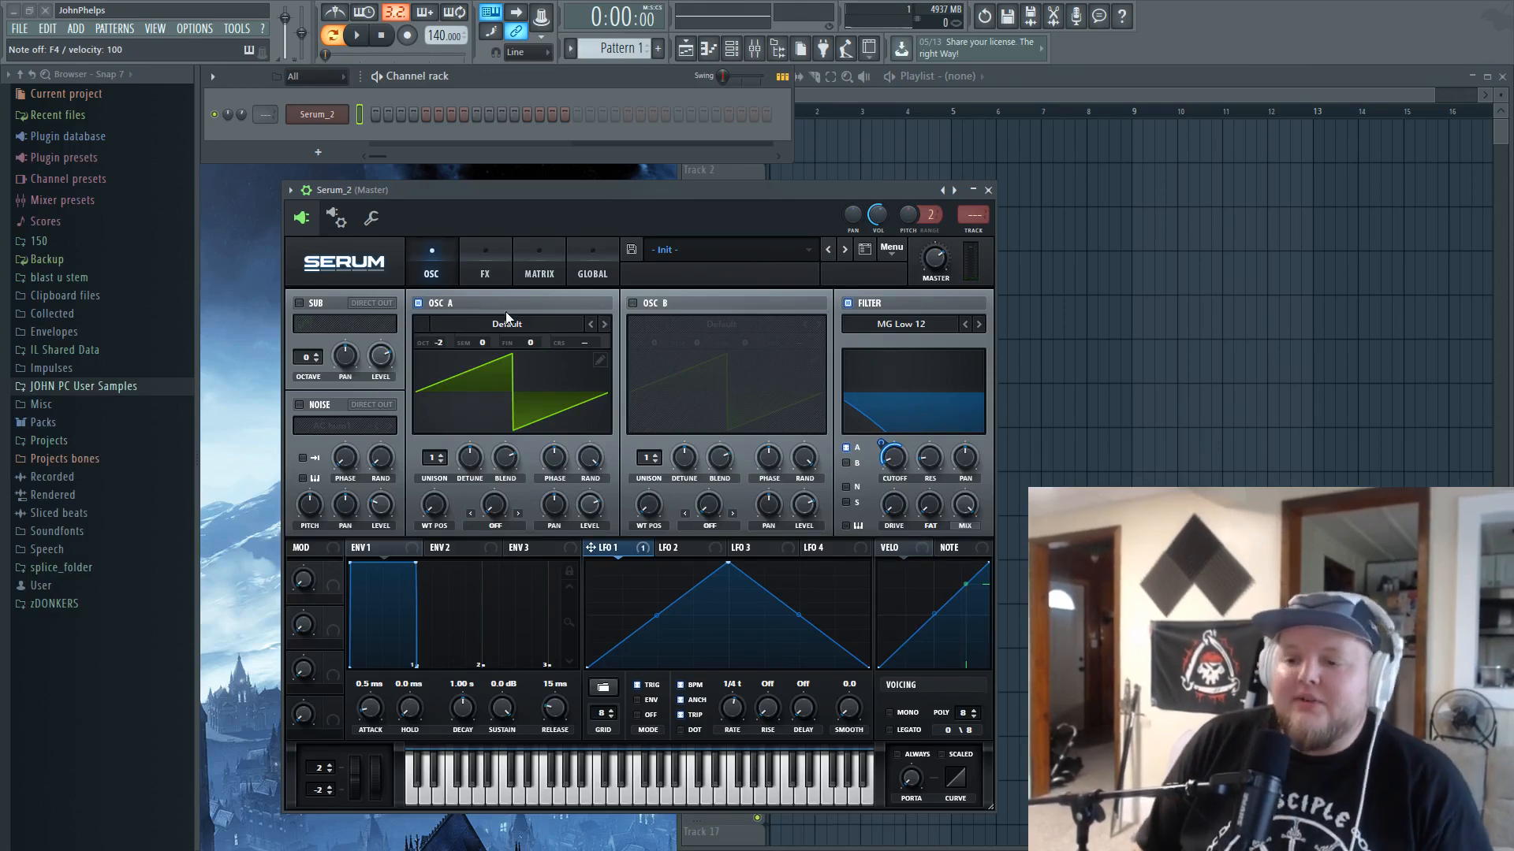
- Turn on Osc B with its level at 0% and audition E4
click(651, 303)
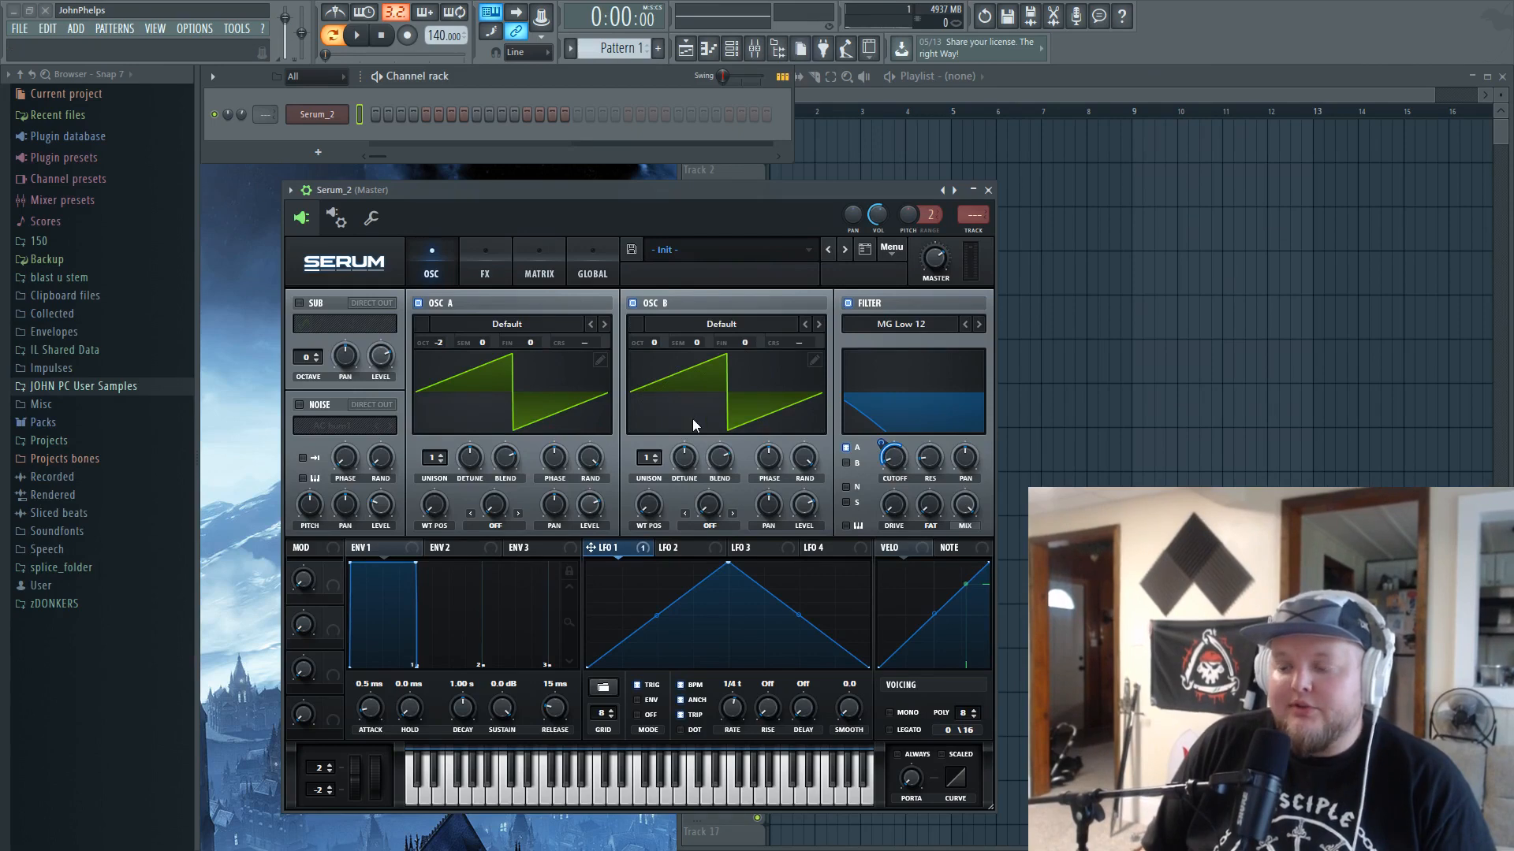
drag(808, 514, 804, 546)
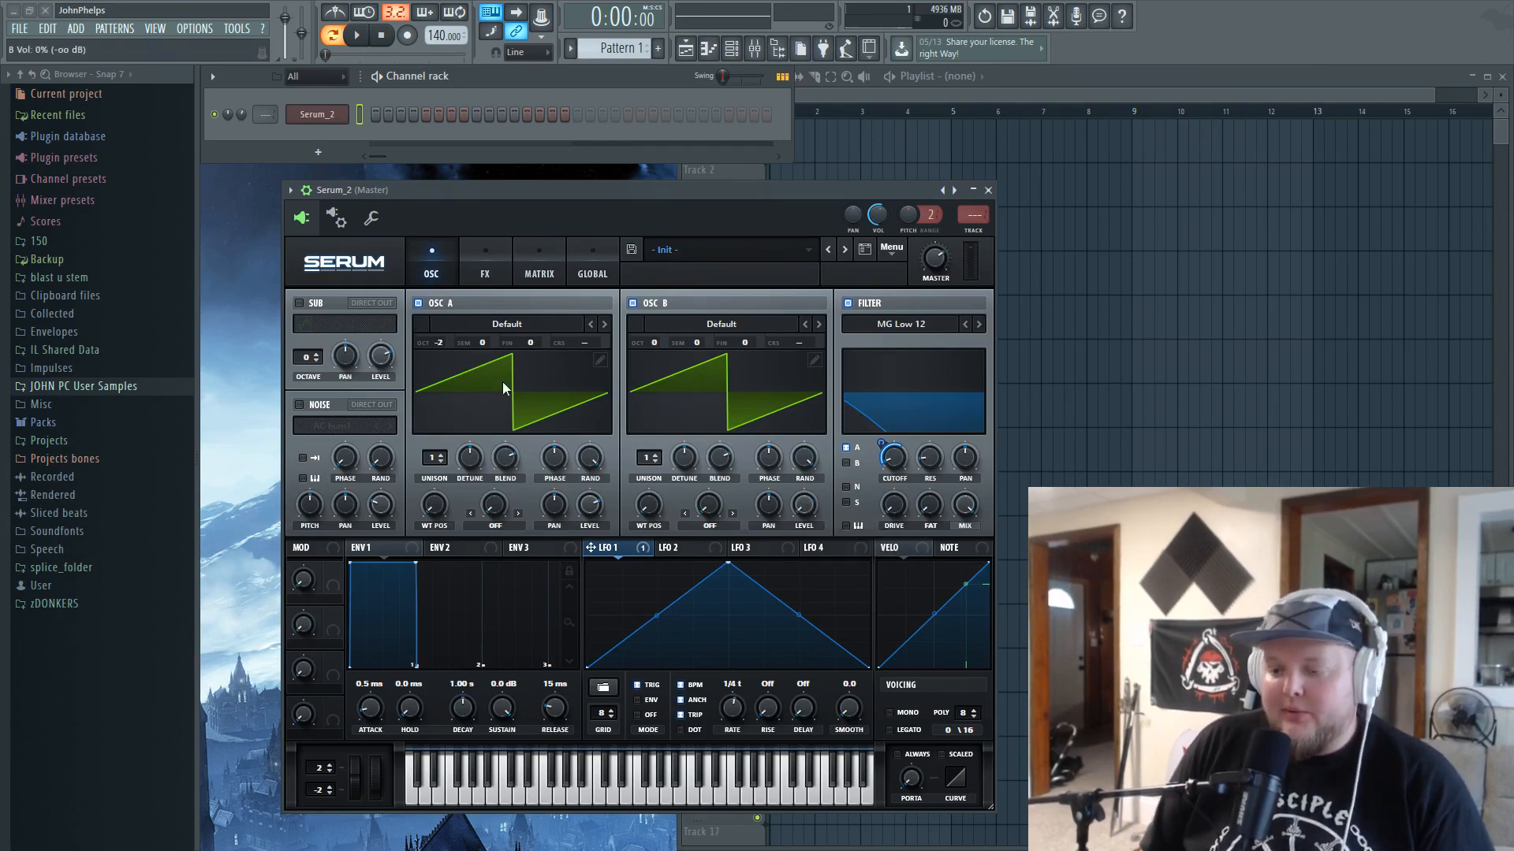
key(c)
- Set Osc A's warp mode to FM (from B) and raise the warp amount while auditioning D4
click(495, 526)
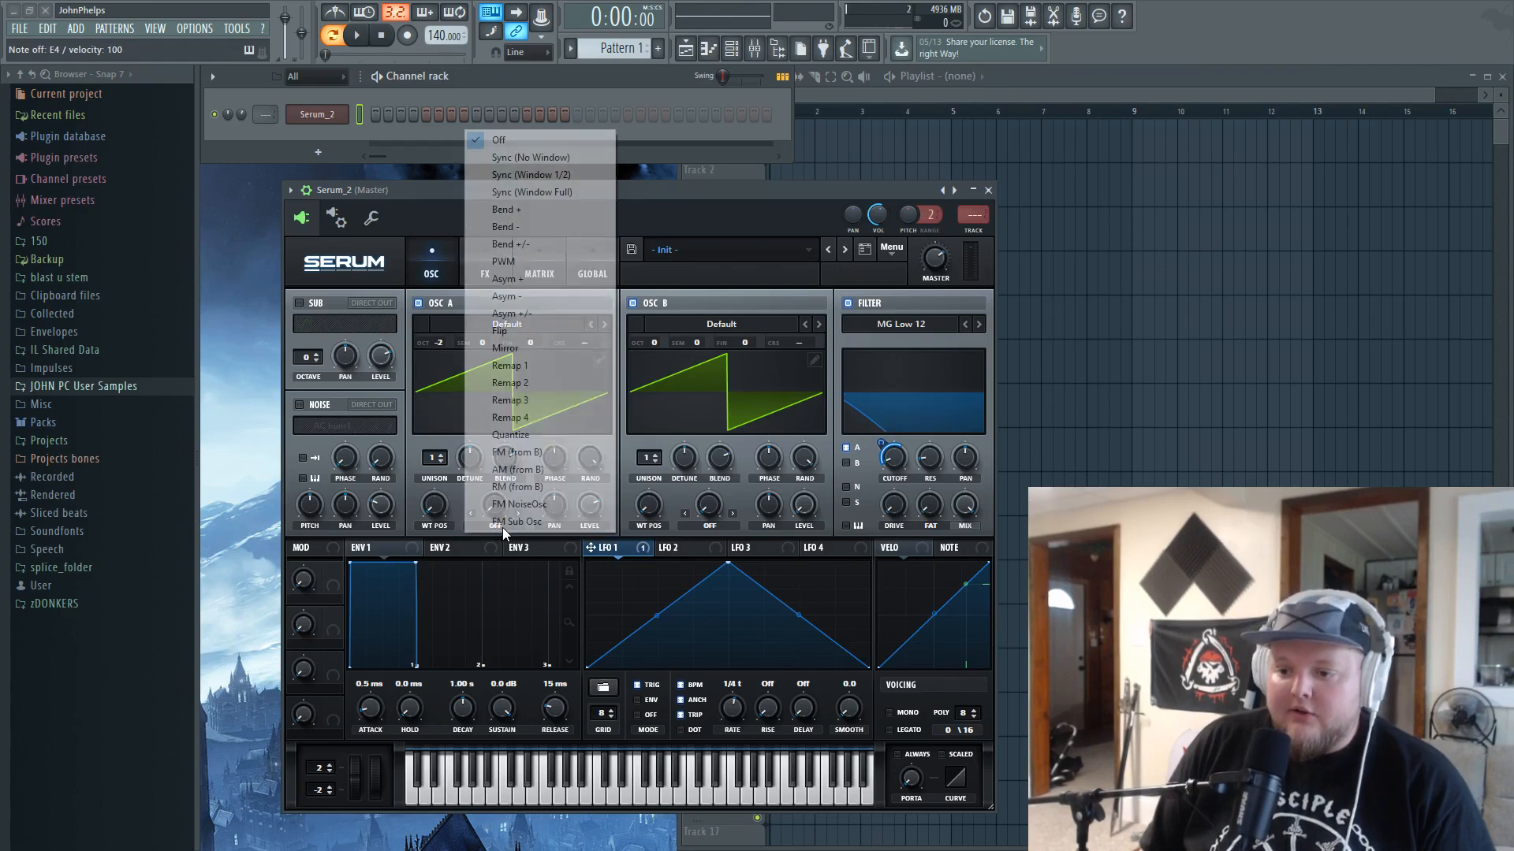
click(523, 443)
key(x)
drag(500, 514, 513, 449)
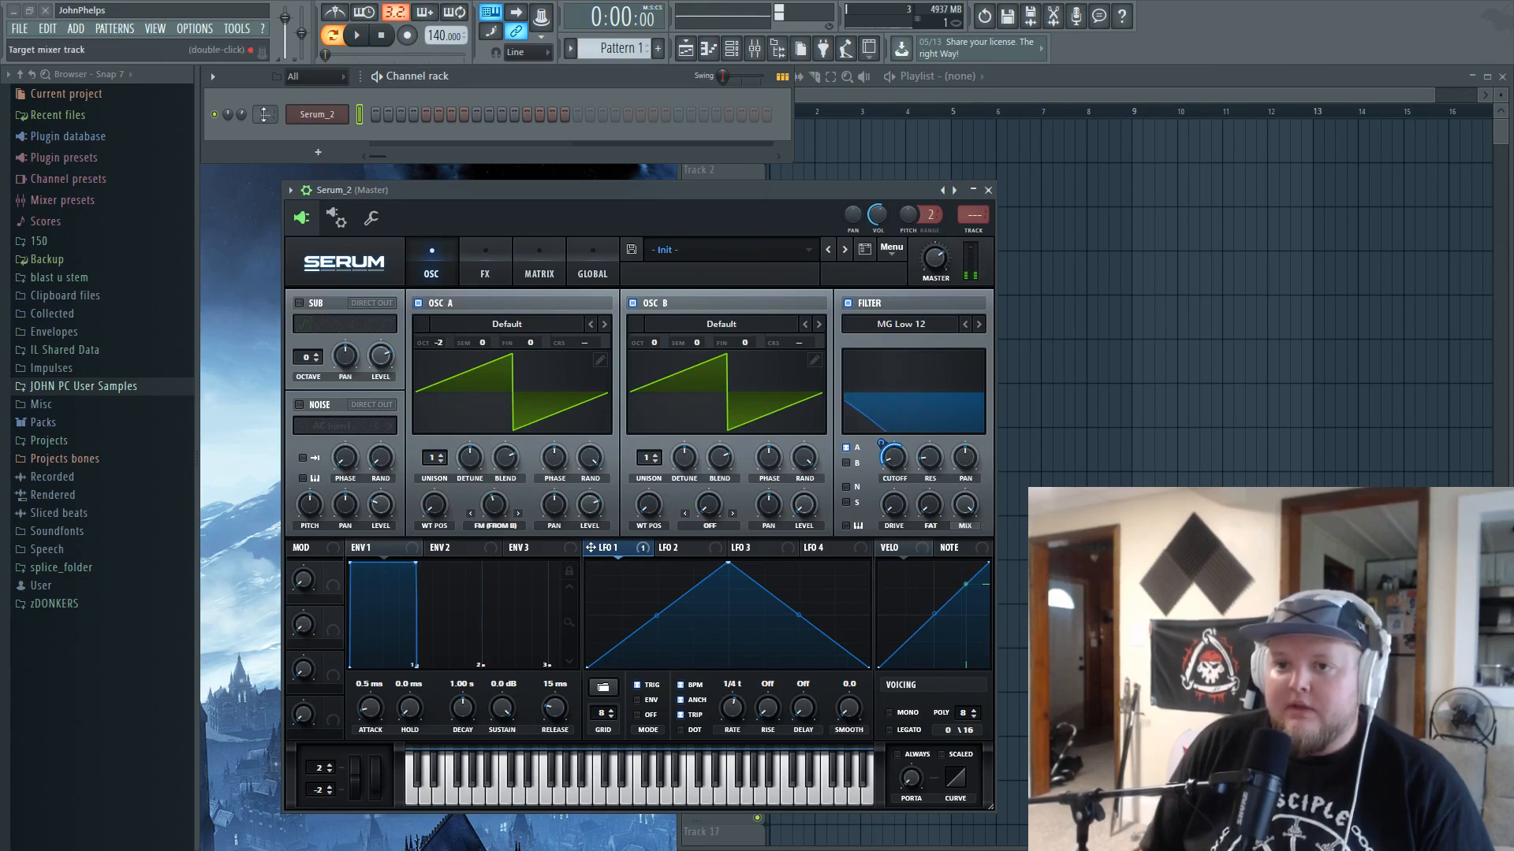
- Adjust the Serum_2 channel's volume and check the effects before returning to the oscillators
right_click(242, 114)
click(259, 123)
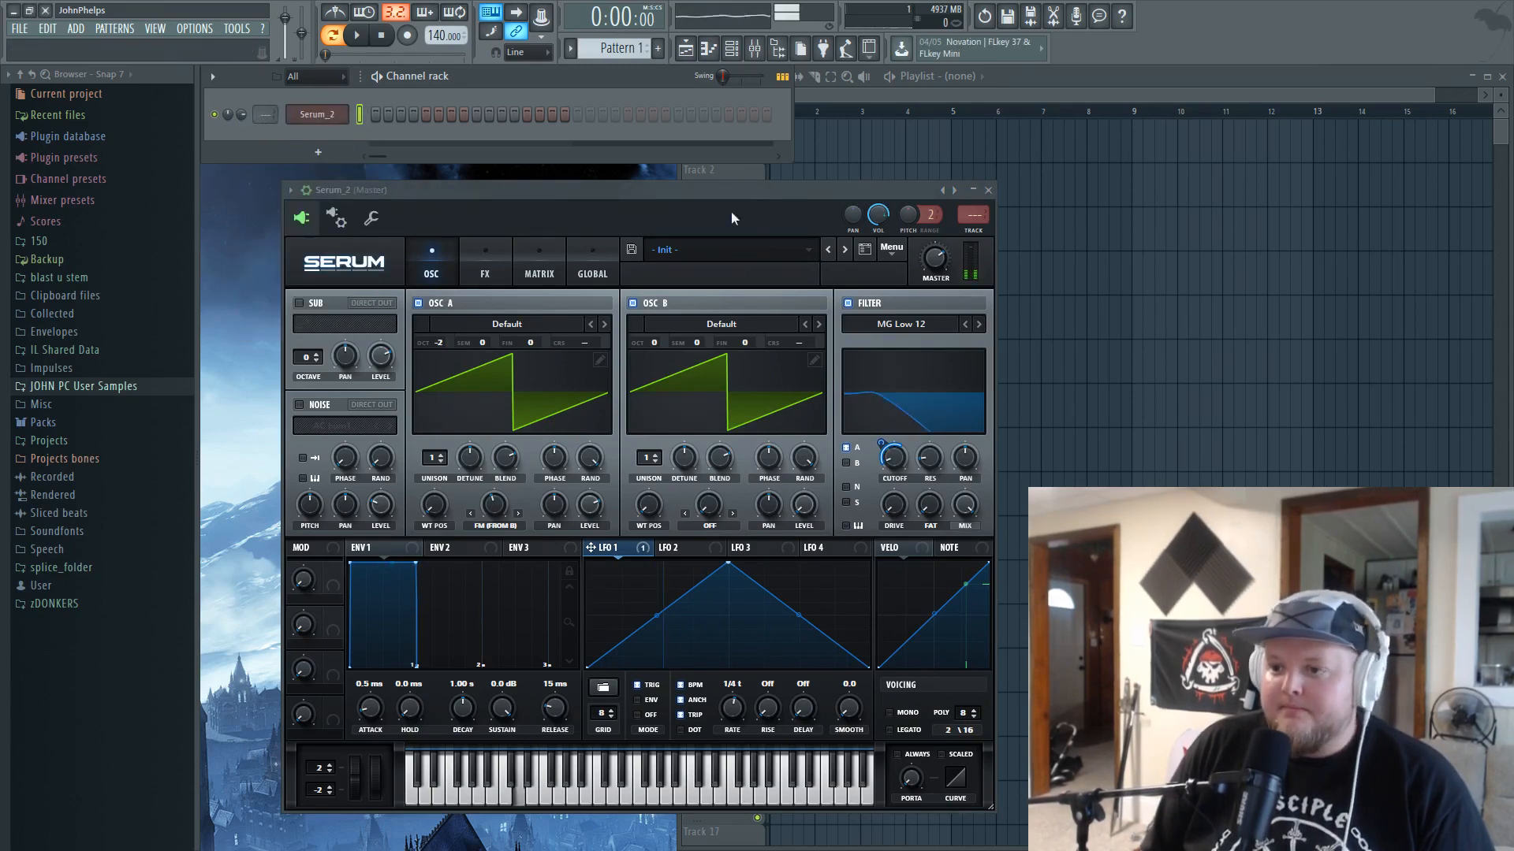
click(488, 260)
click(440, 261)
- Set Osc A's FM (from B) warp amount to 39% while auditioning notes
drag(501, 507, 502, 496)
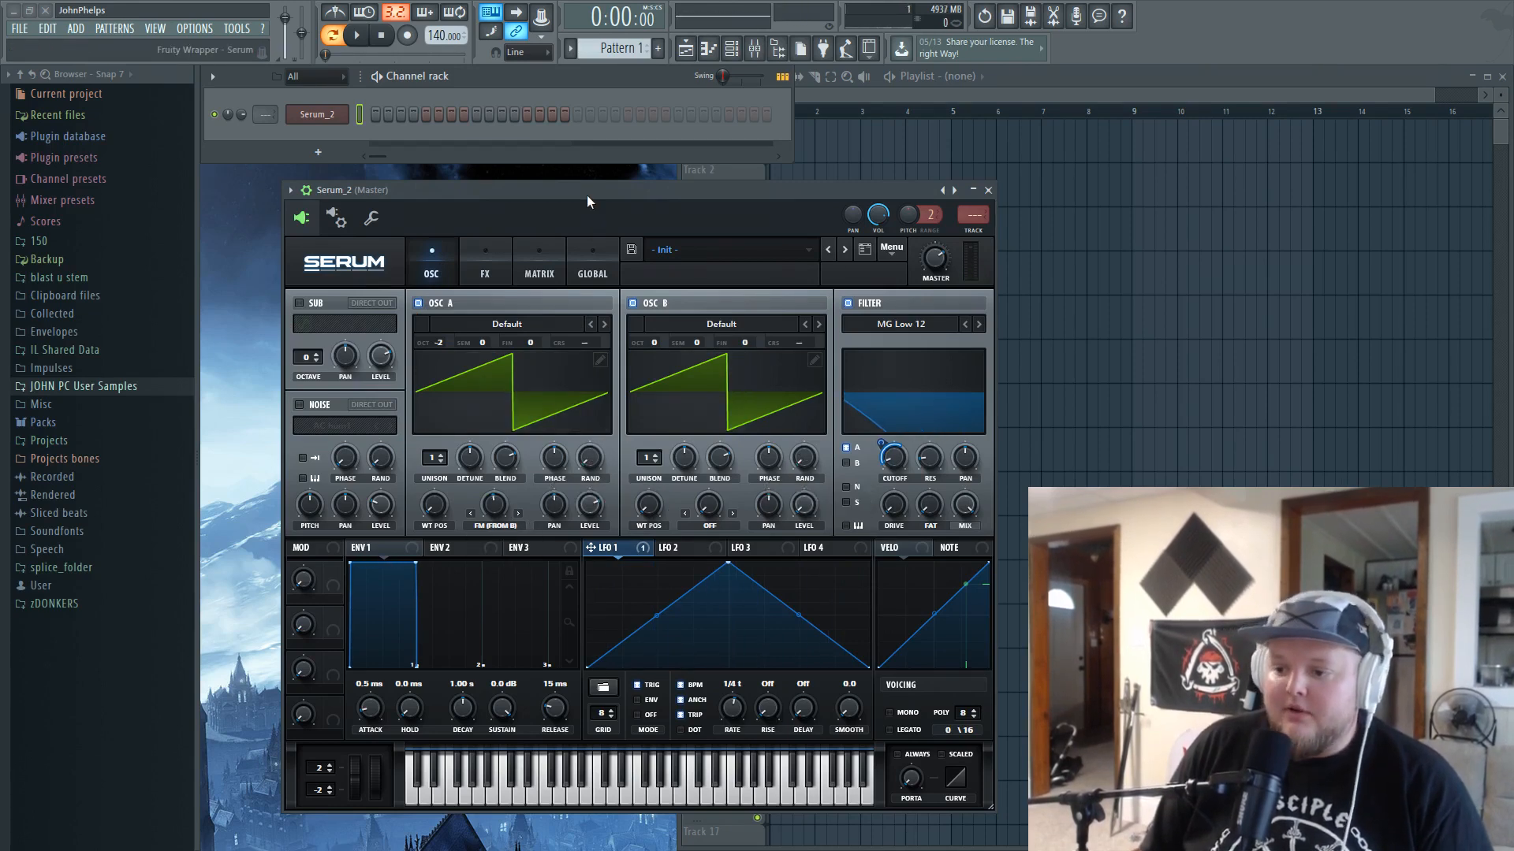
mouse_move(497, 518)
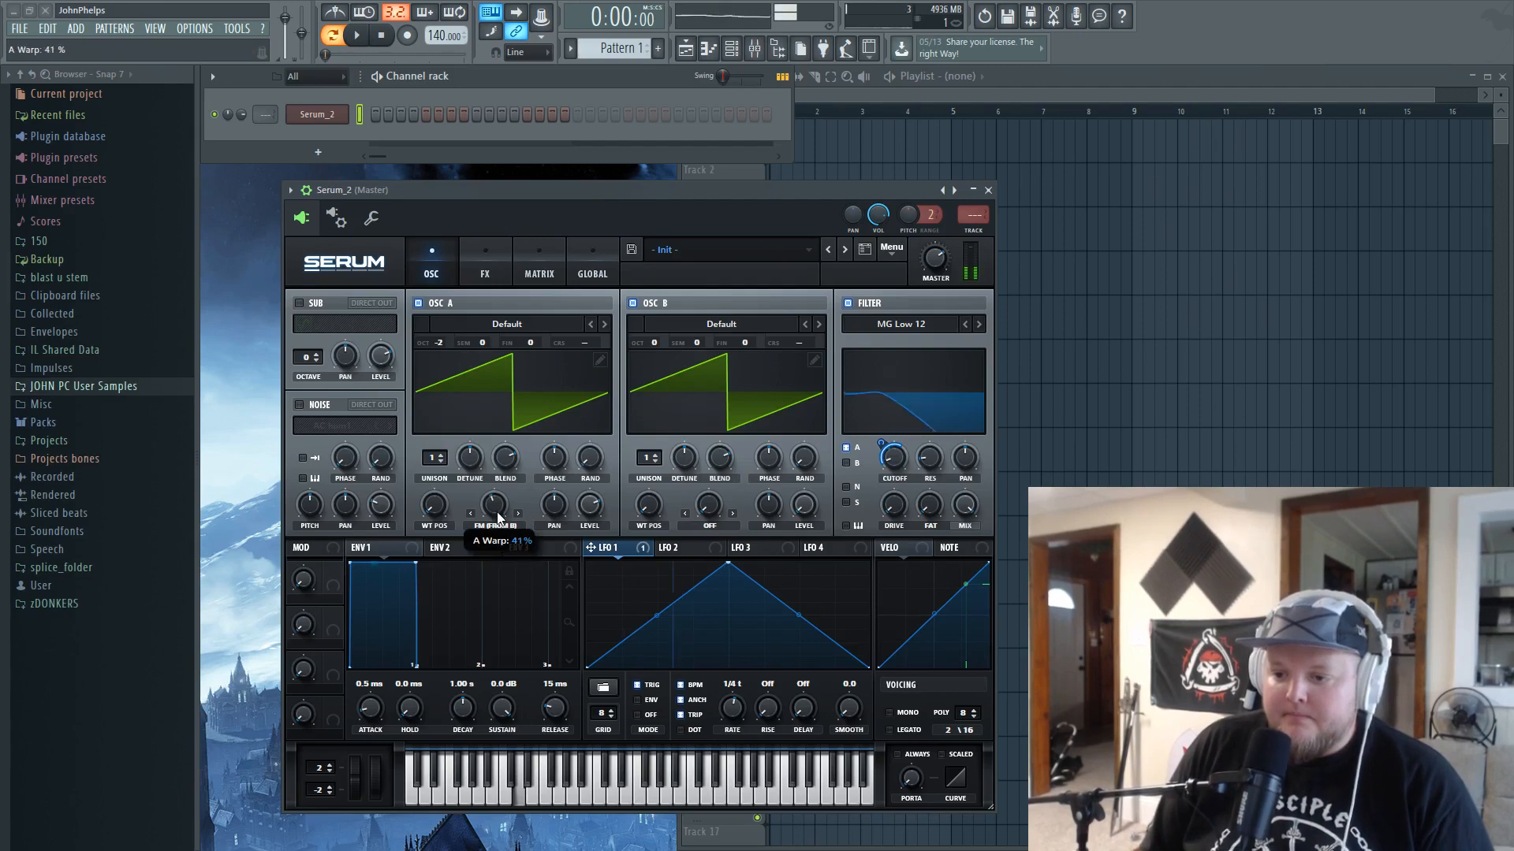
mouse_move(498, 518)
mouse_down()
mouse_move(500, 497)
mouse_move(505, 528)
mouse_up()
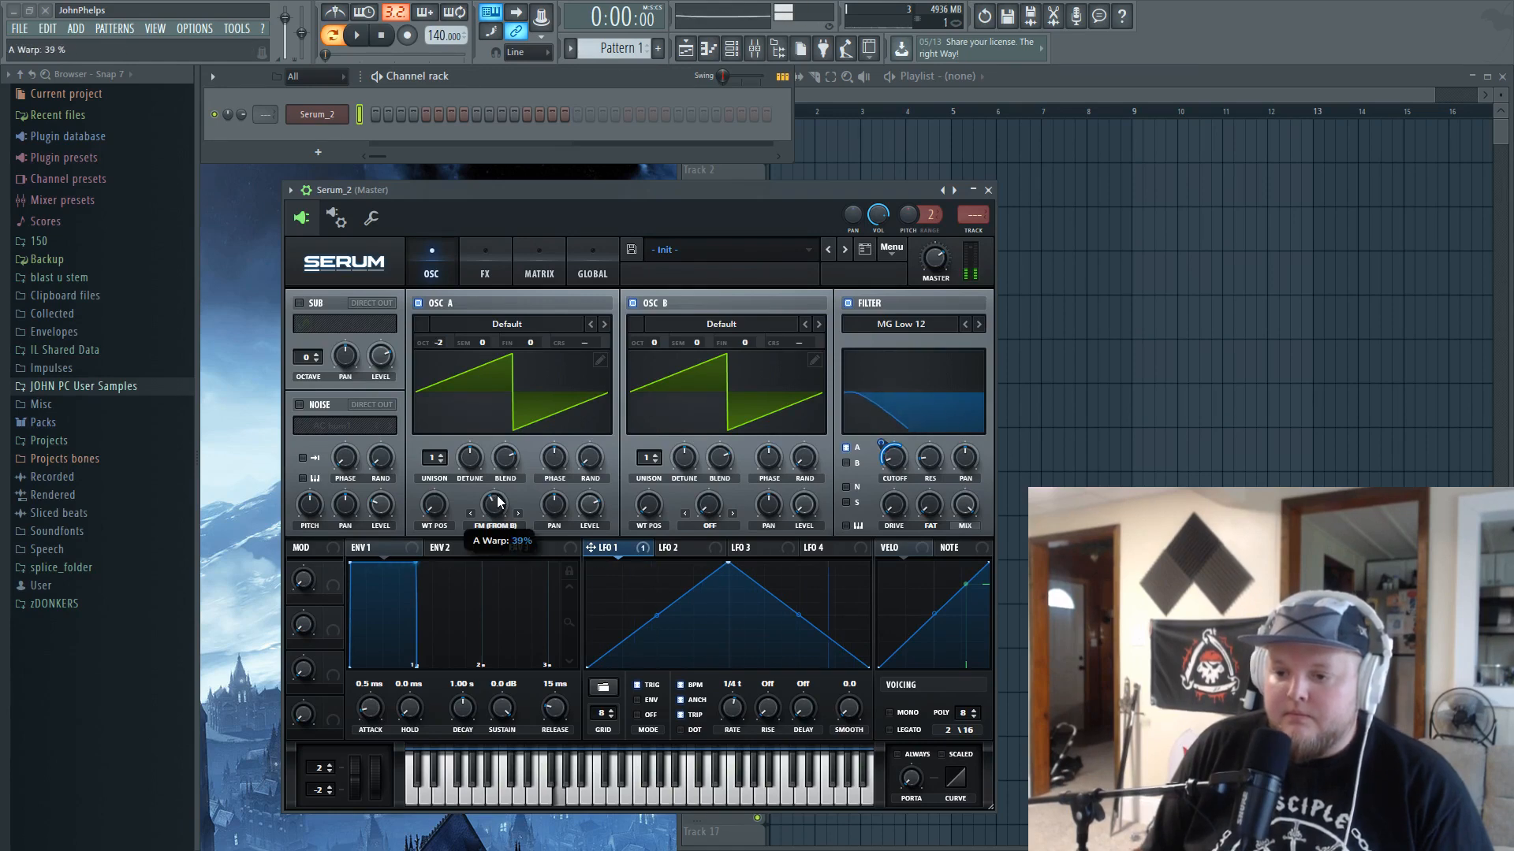
- Add the Compressor effect after Distortion and enable its multiband mode
click(476, 264)
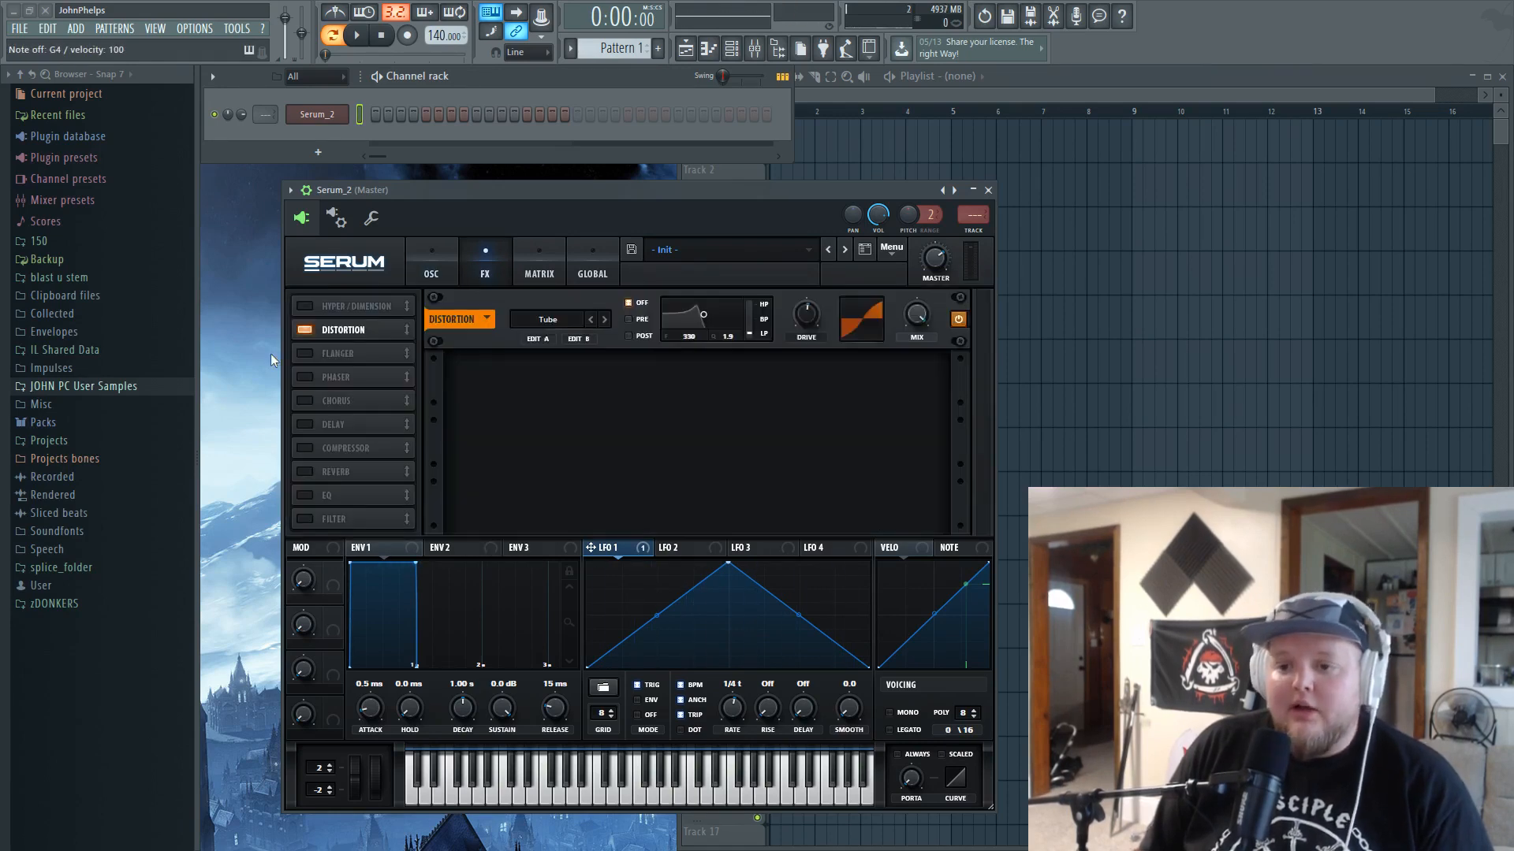
click(348, 448)
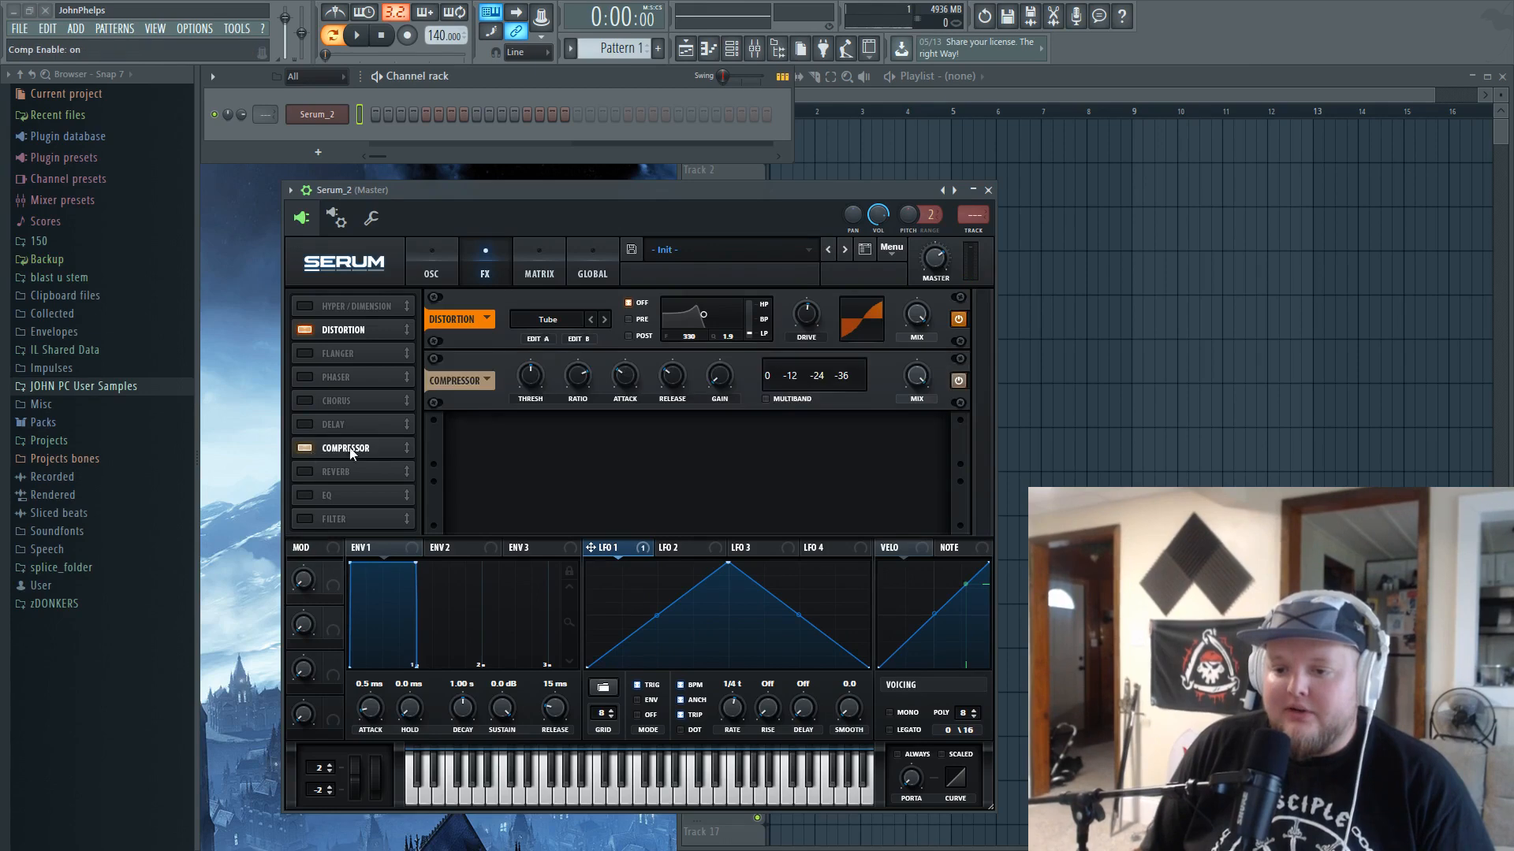
click(790, 400)
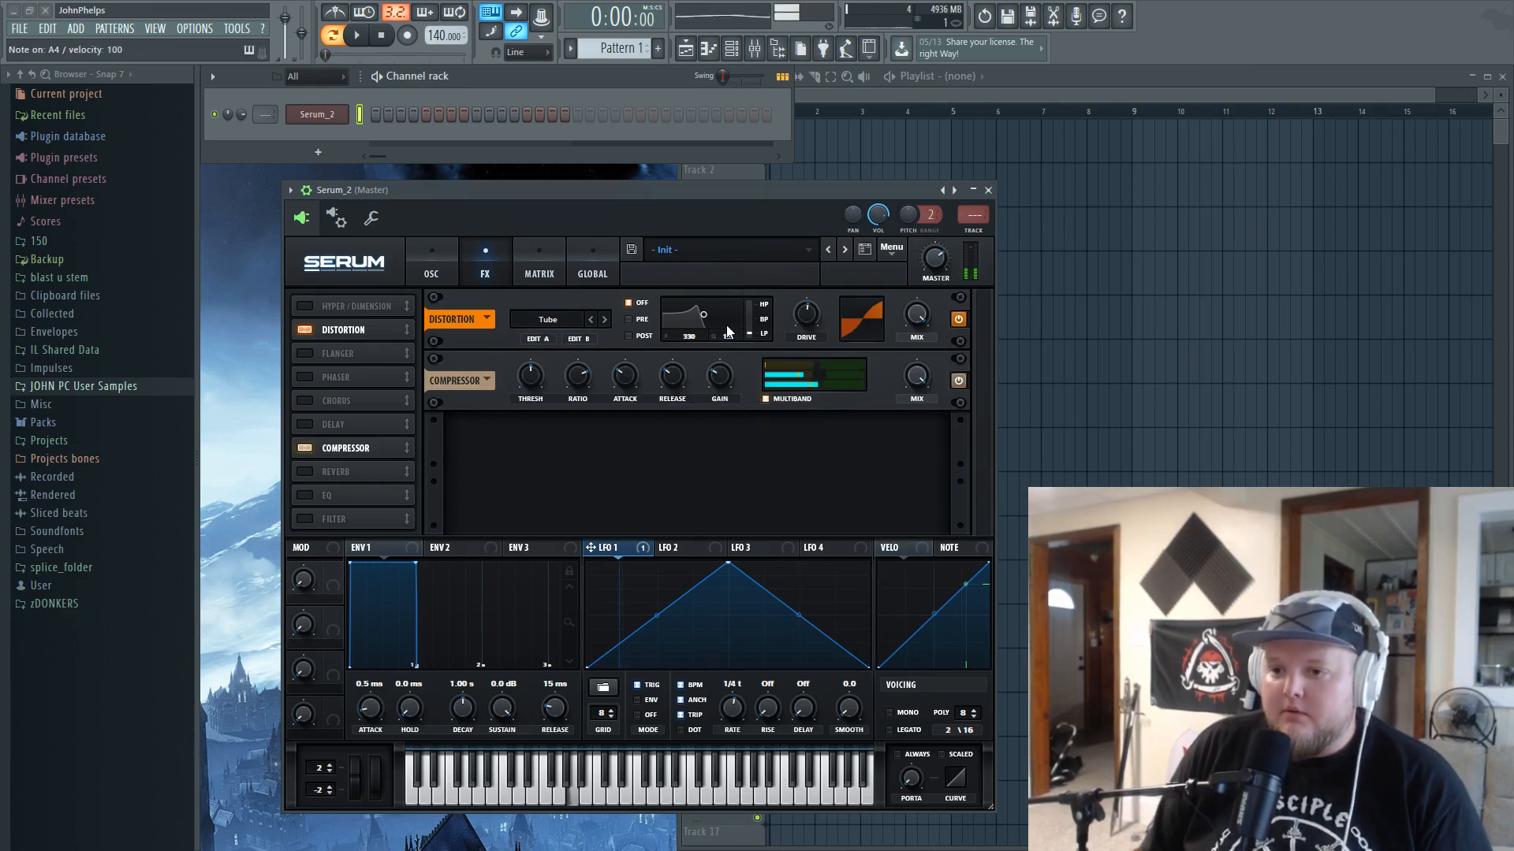
- Enable Hyper/Dimension with the Hyper mix at 0%, the Dimension size at 0% and the Dimension mix at 21%
click(305, 309)
drag(725, 319, 743, 509)
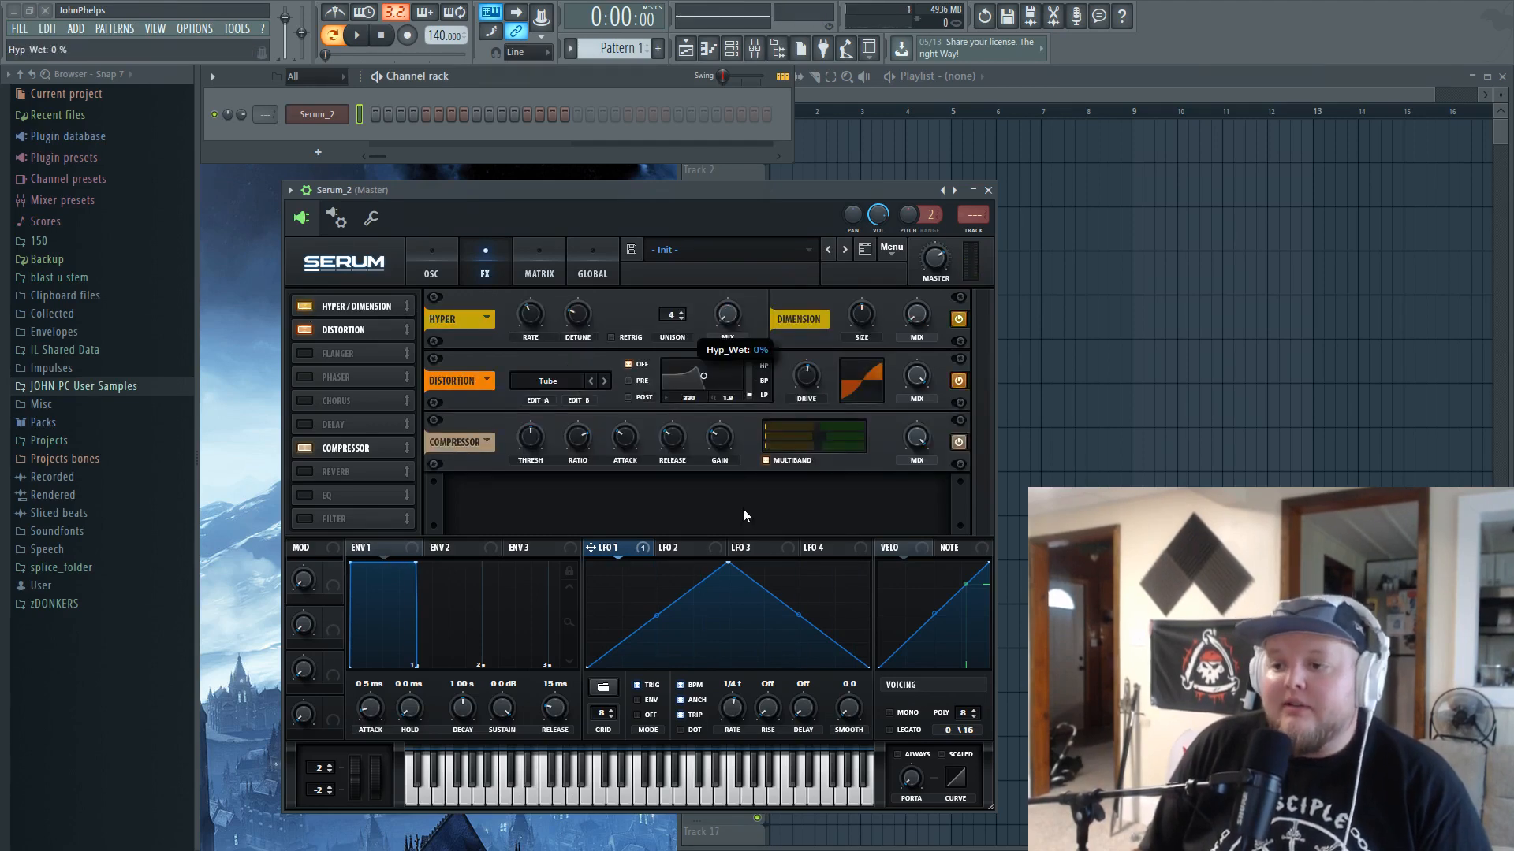
drag(861, 316, 875, 491)
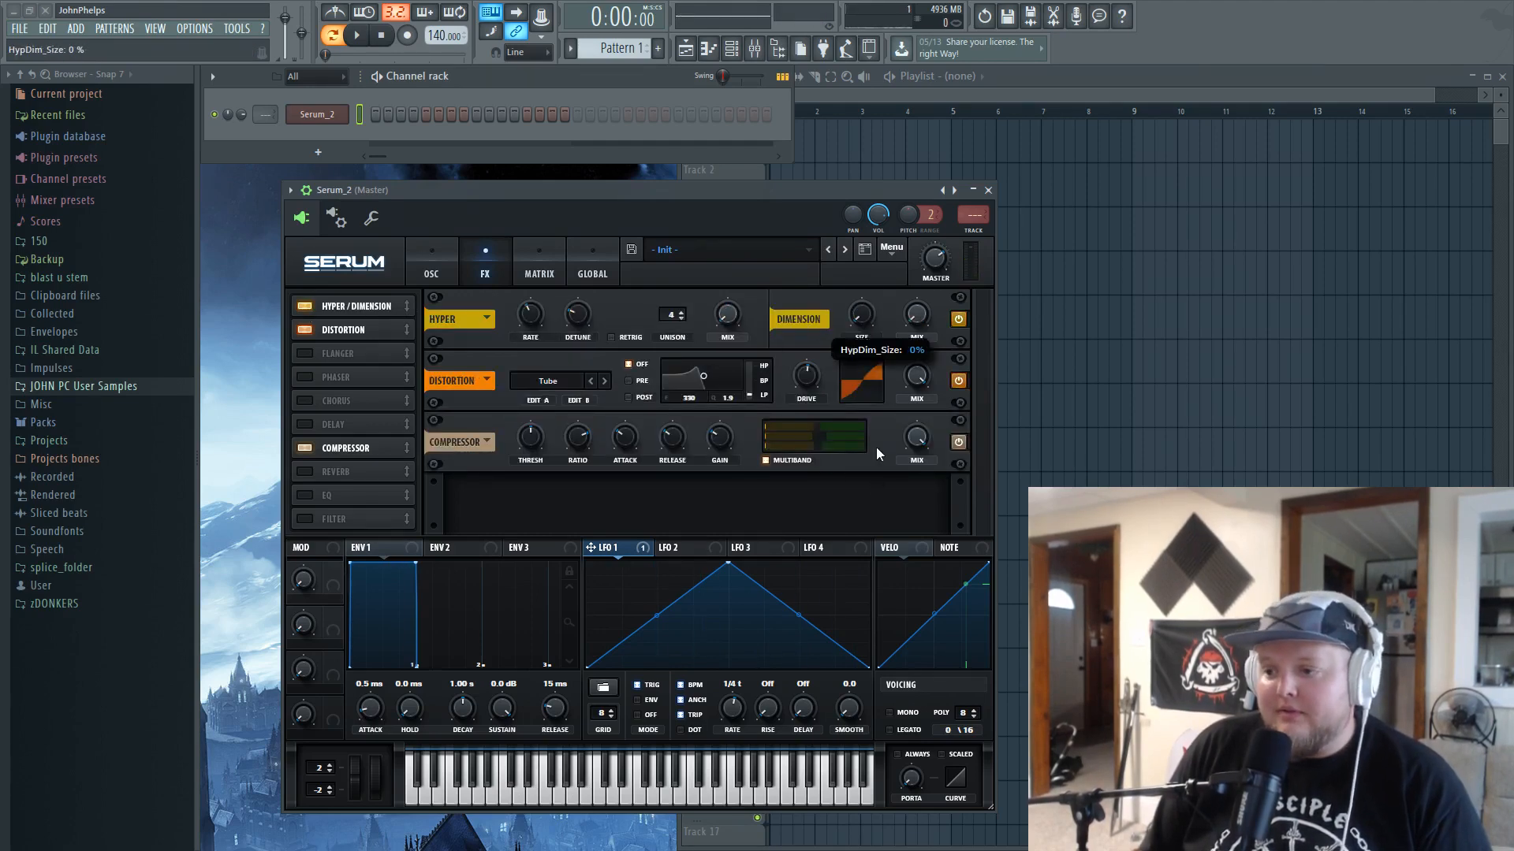
drag(923, 316, 927, 272)
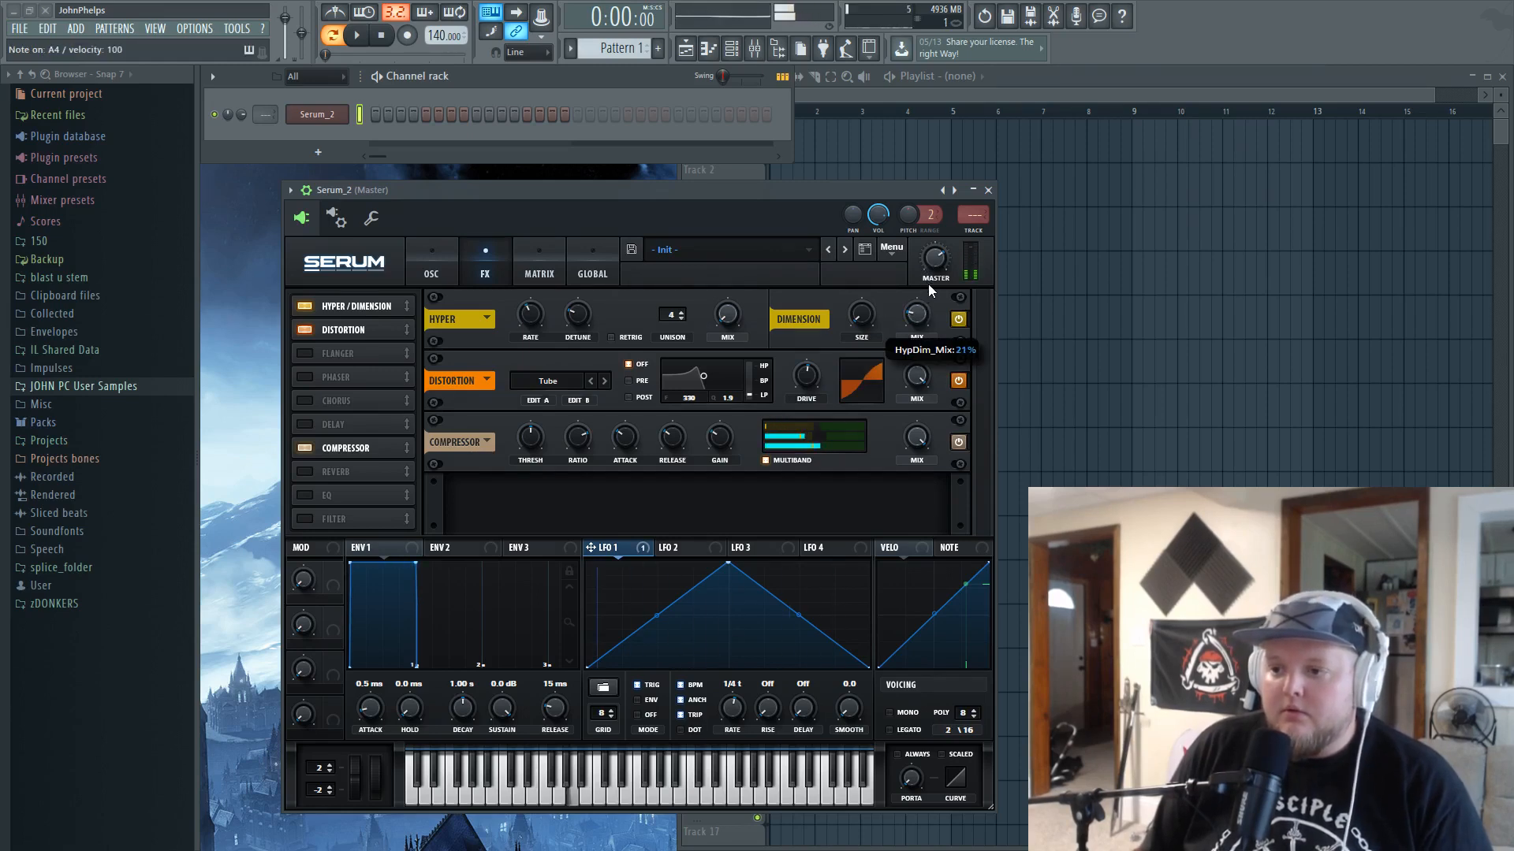
- Compare the oscillator and effects settings while auditioning E4 and D4
click(432, 262)
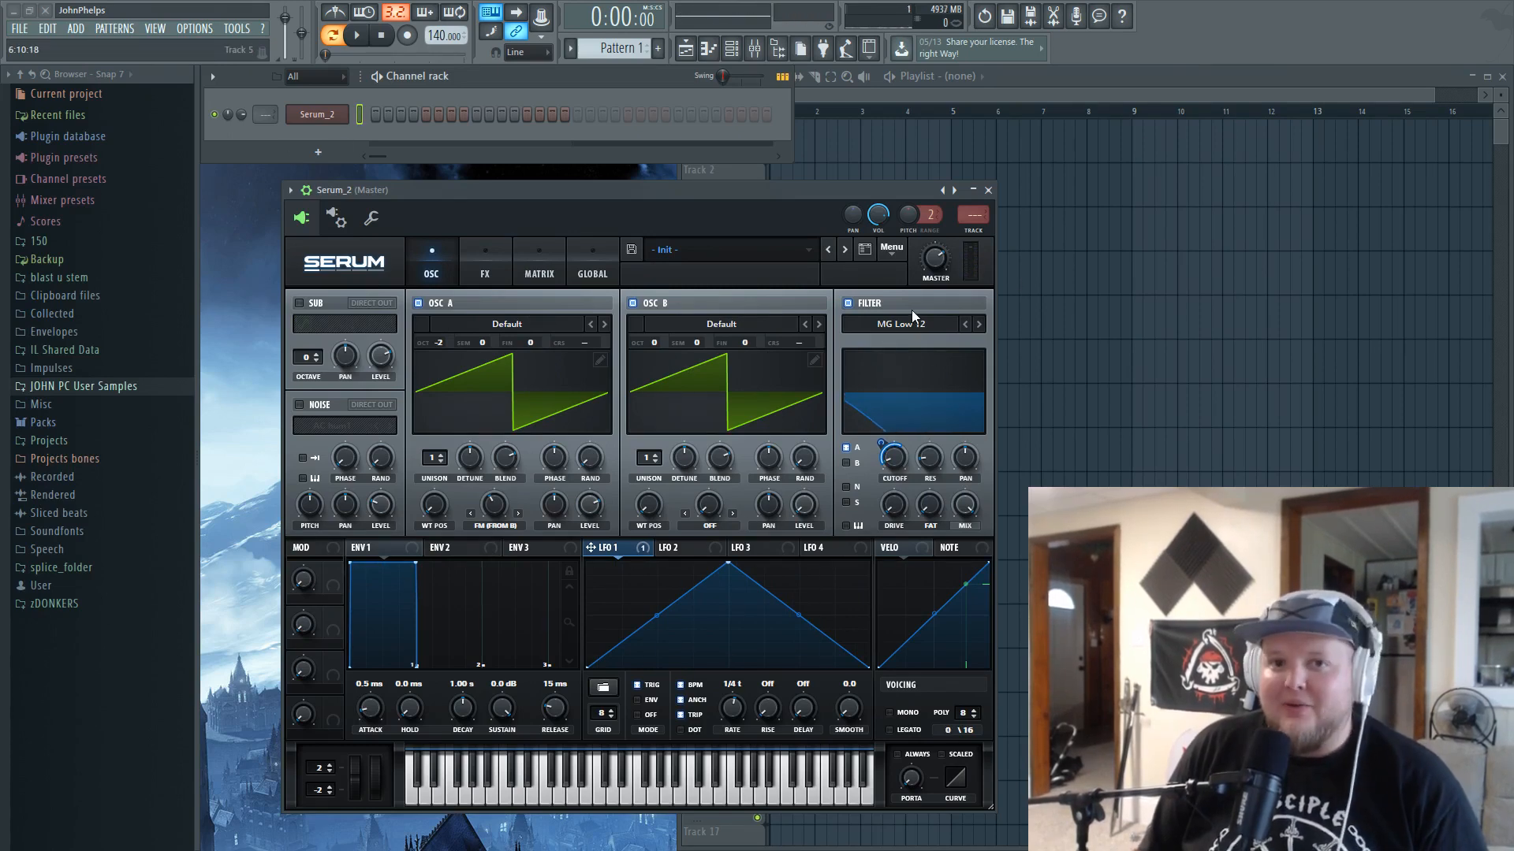
click(473, 265)
click(448, 265)
click(473, 265)
key(c)
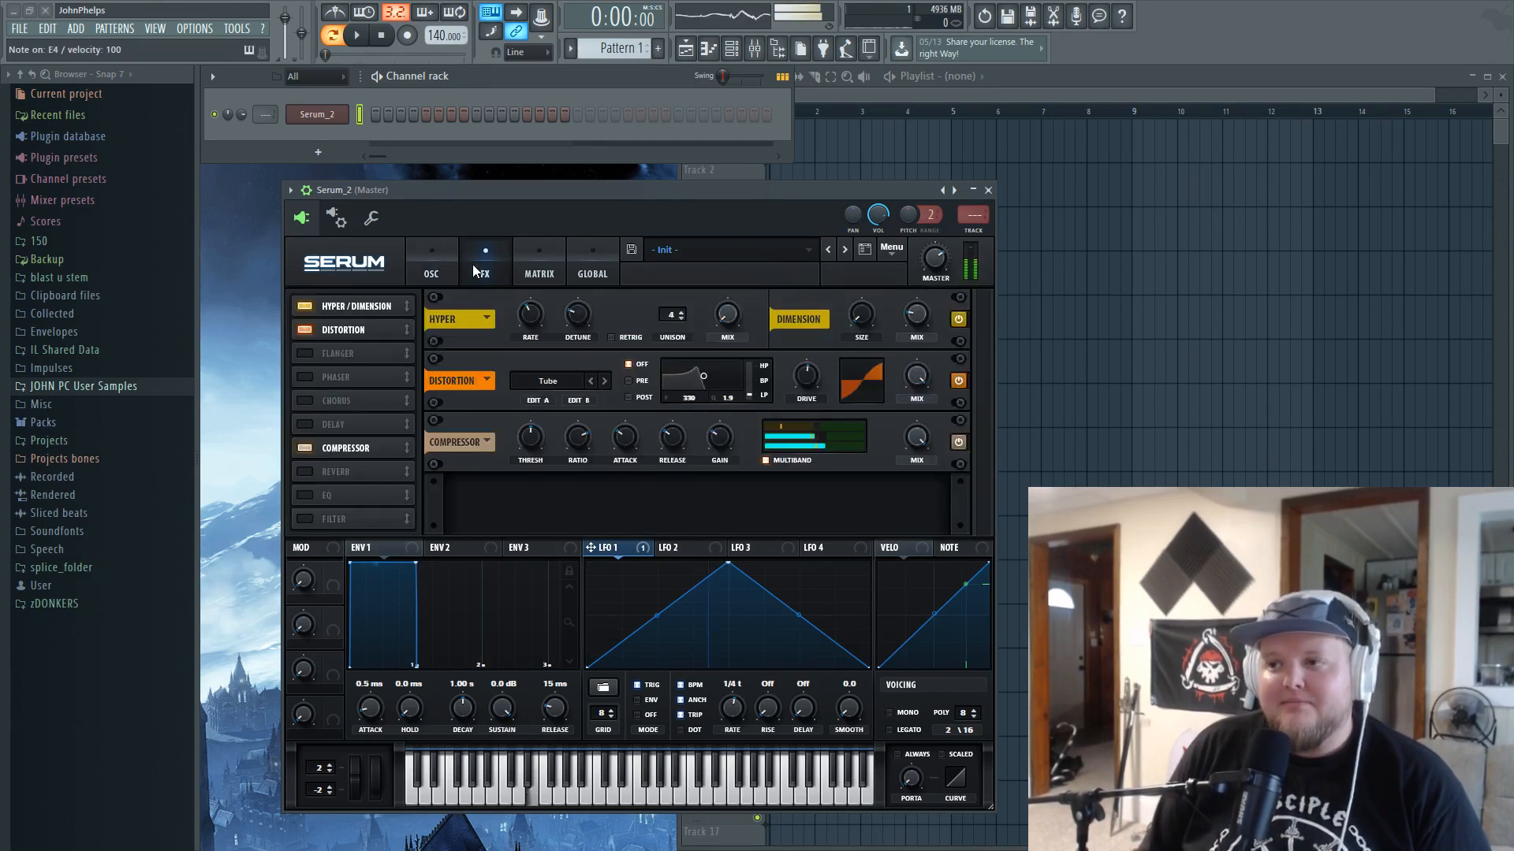
click(456, 263)
click(477, 264)
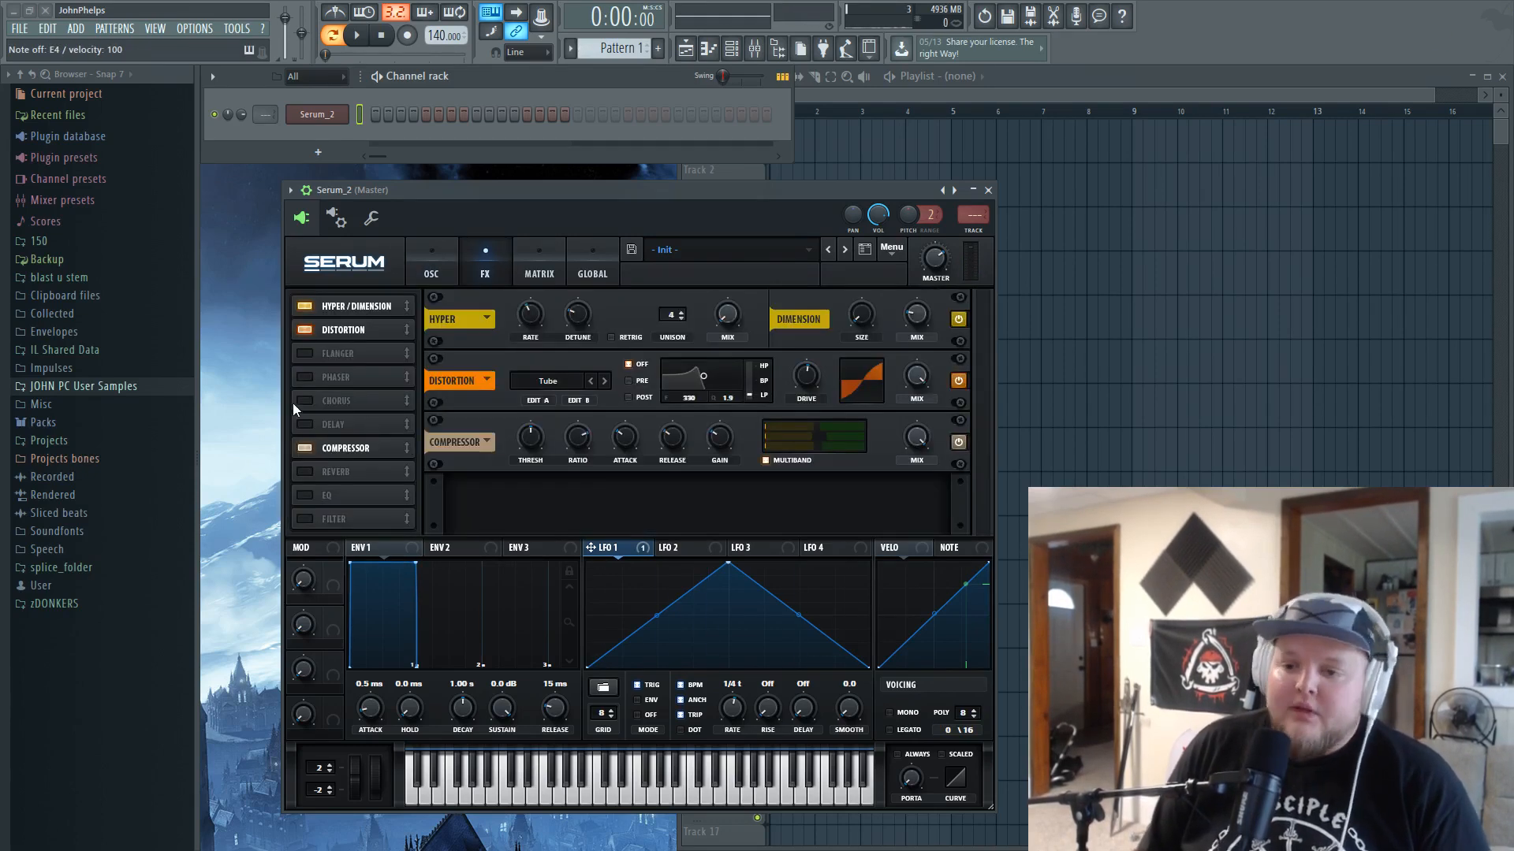
key(x)
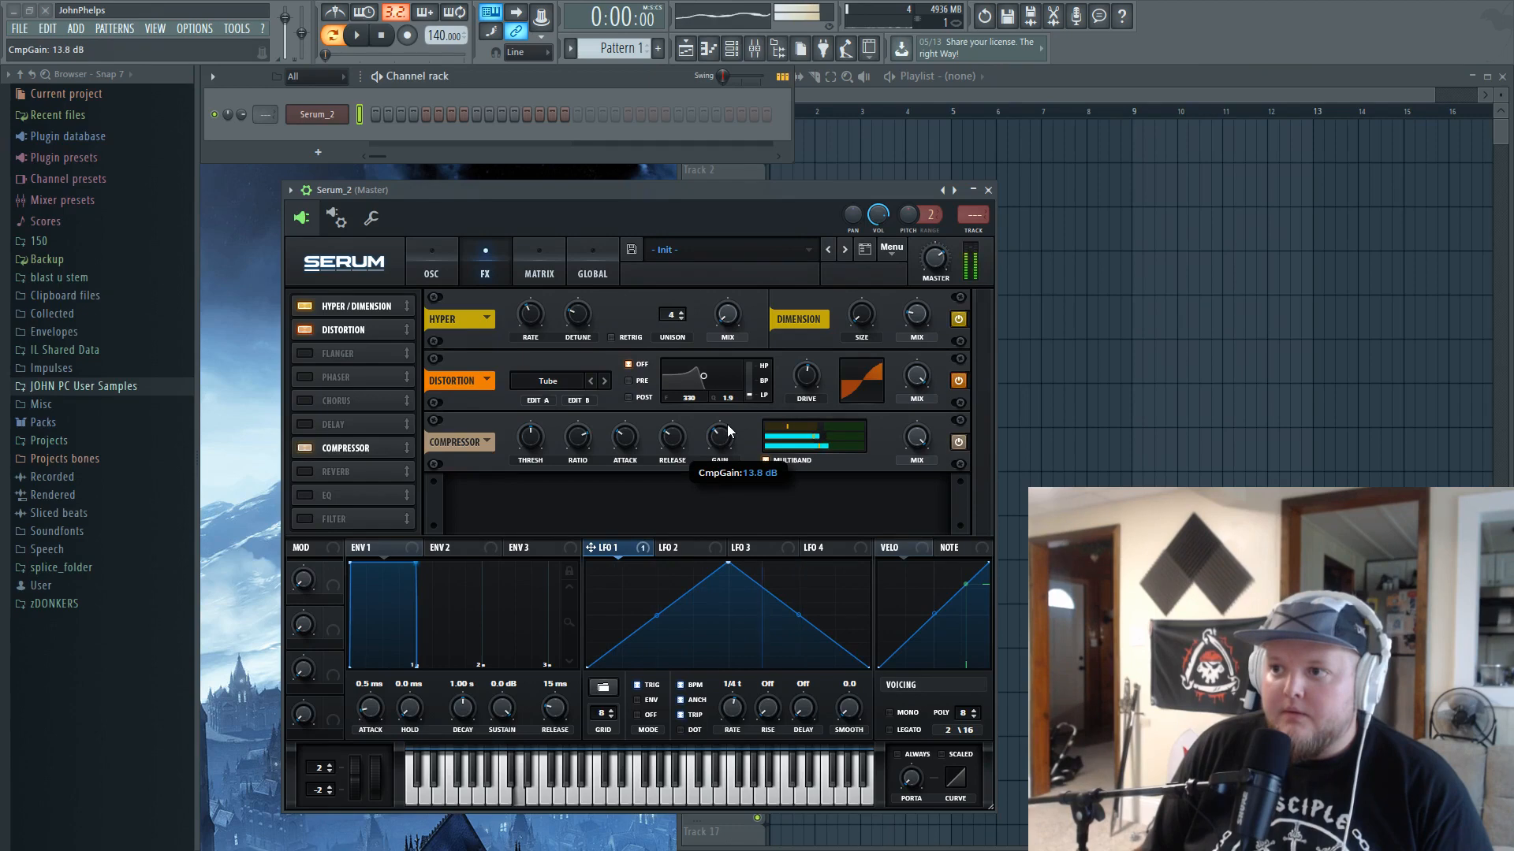
- Add the Filter effect and move it ahead of the Compressor in the effects chain
click(320, 510)
drag(323, 522, 365, 437)
- Try the Allpasses and Reverb types on the effects filter and sweep its cutoff while auditioning E4
click(584, 445)
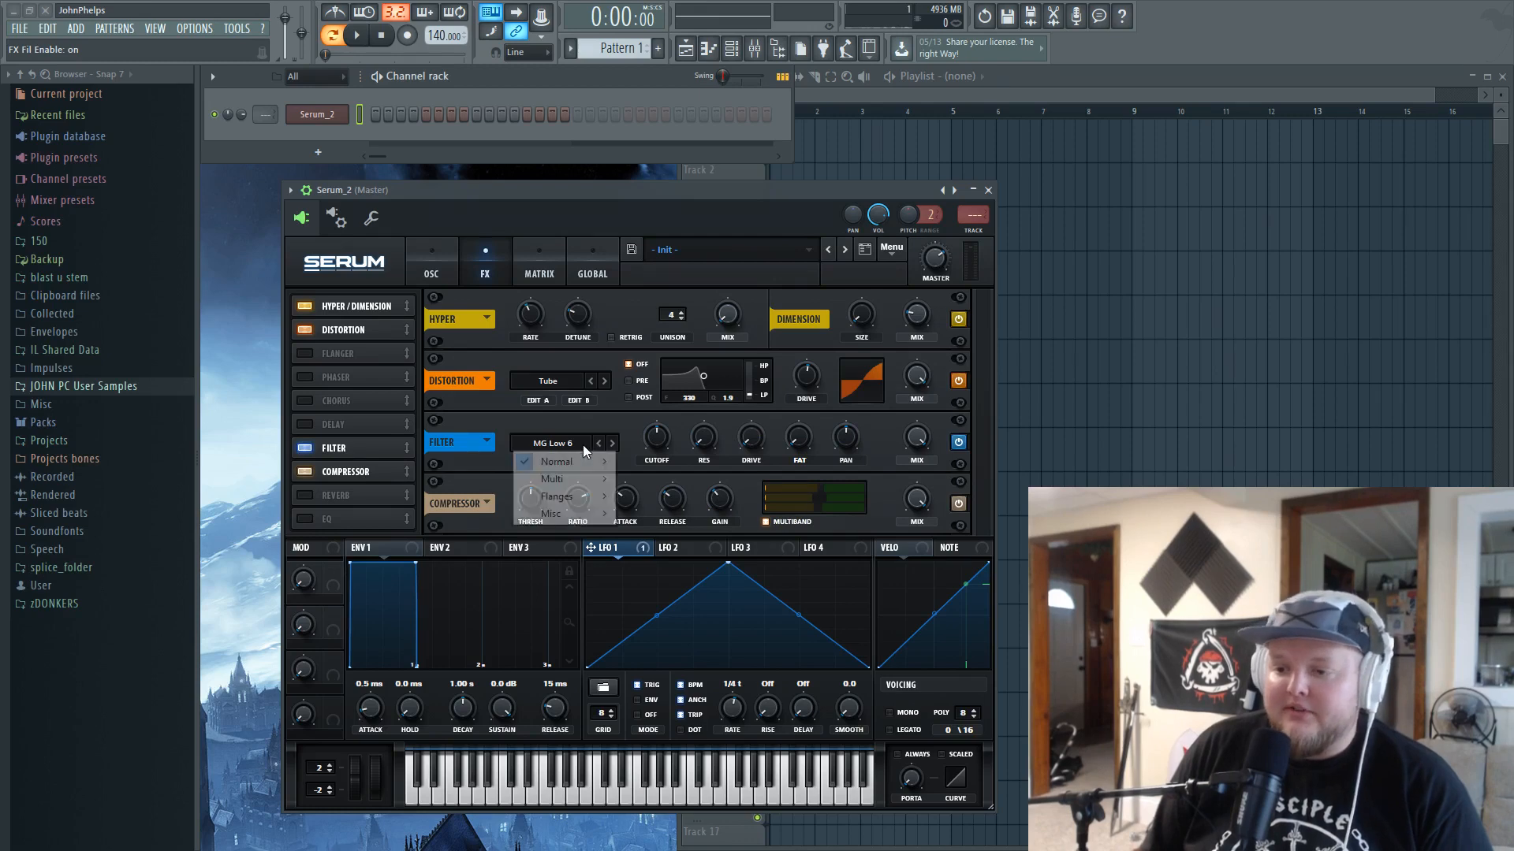
mouse_move(570, 519)
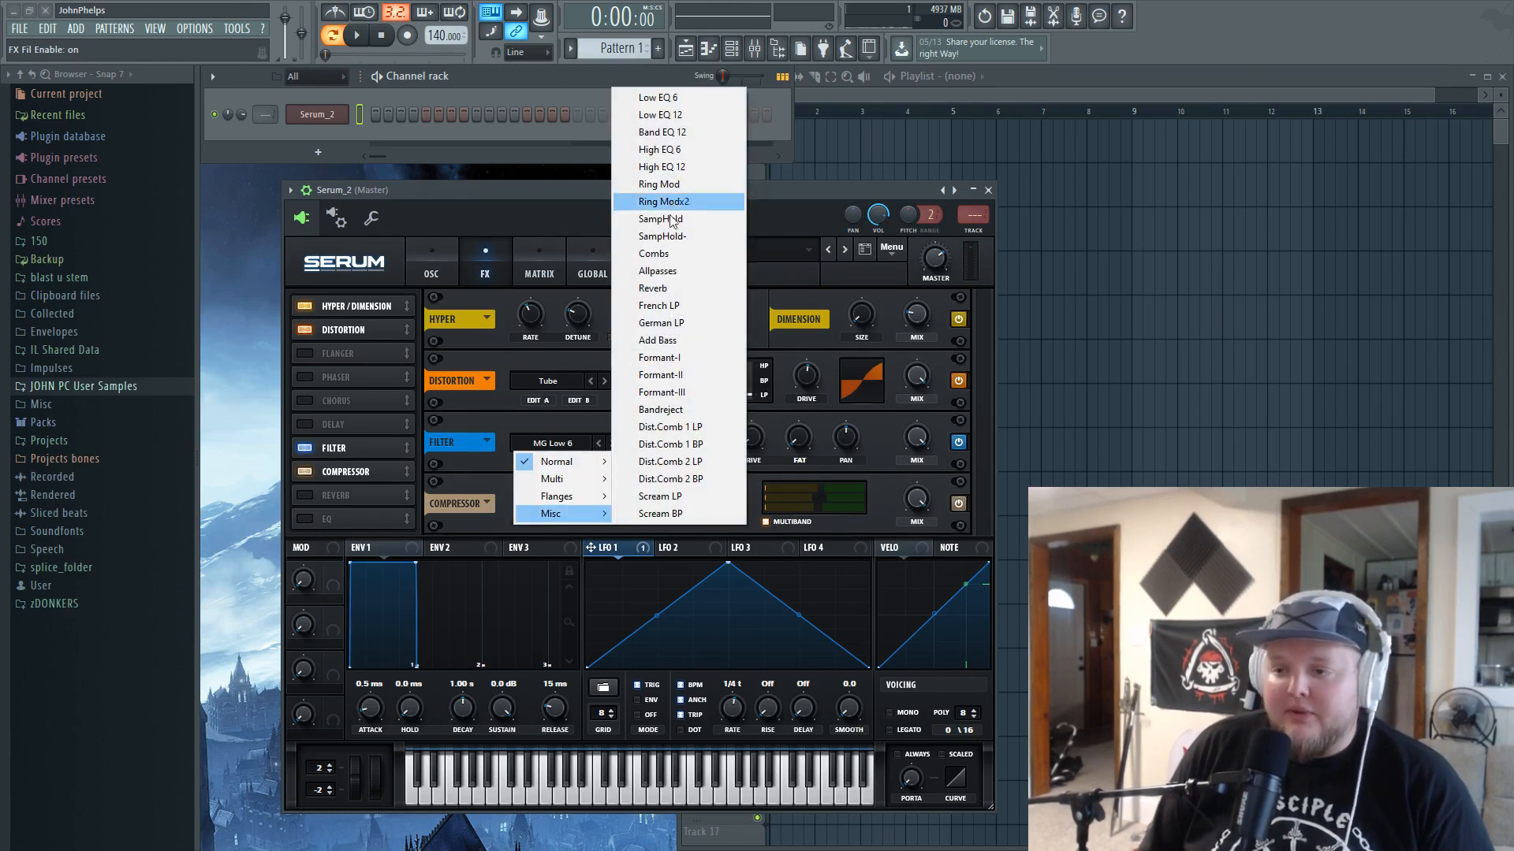
click(678, 271)
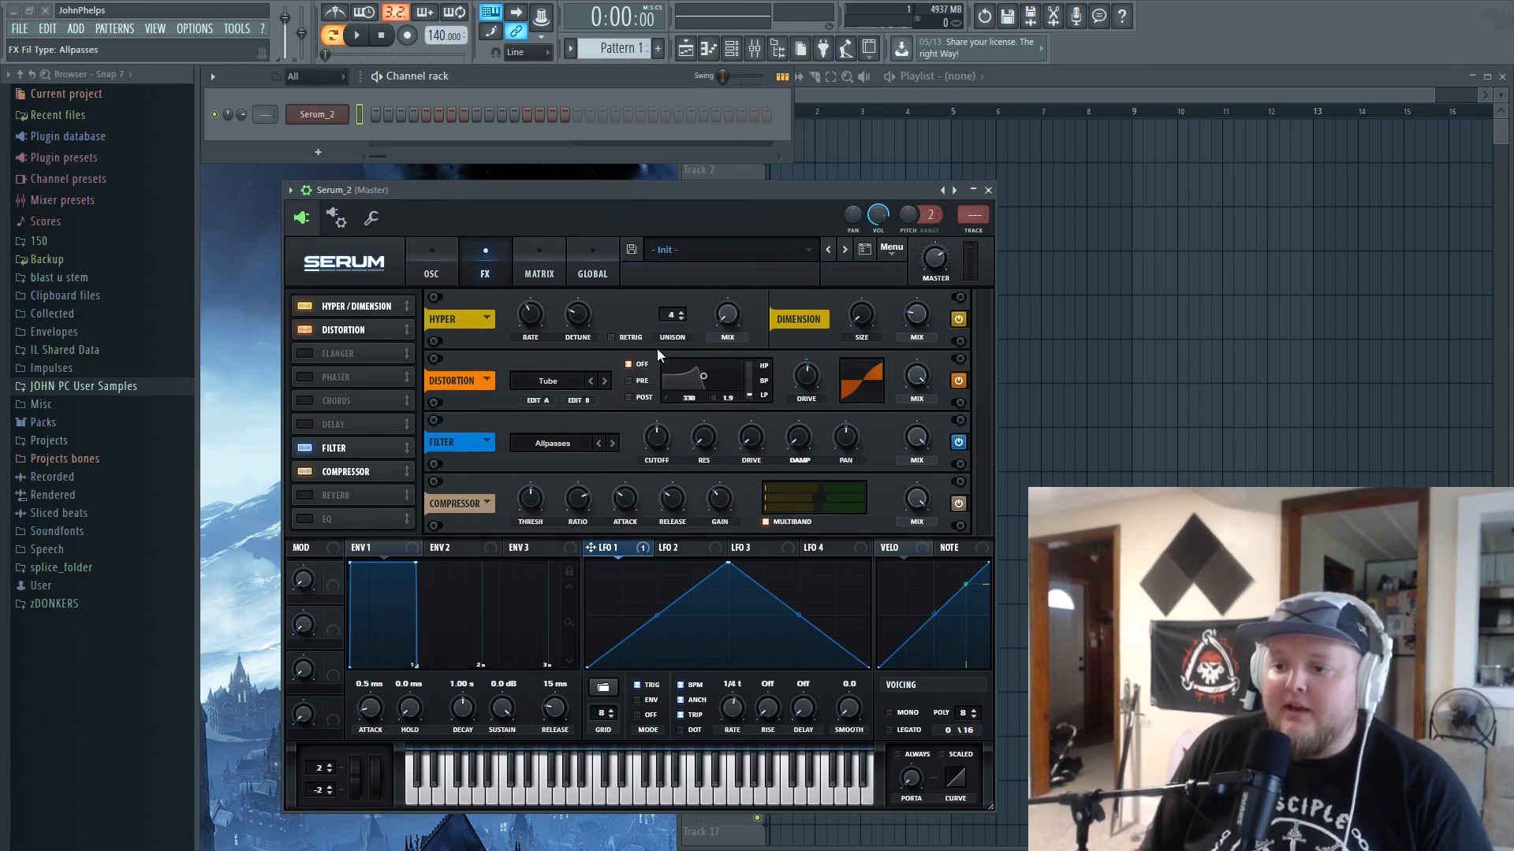
click(612, 443)
drag(674, 403, 683, 481)
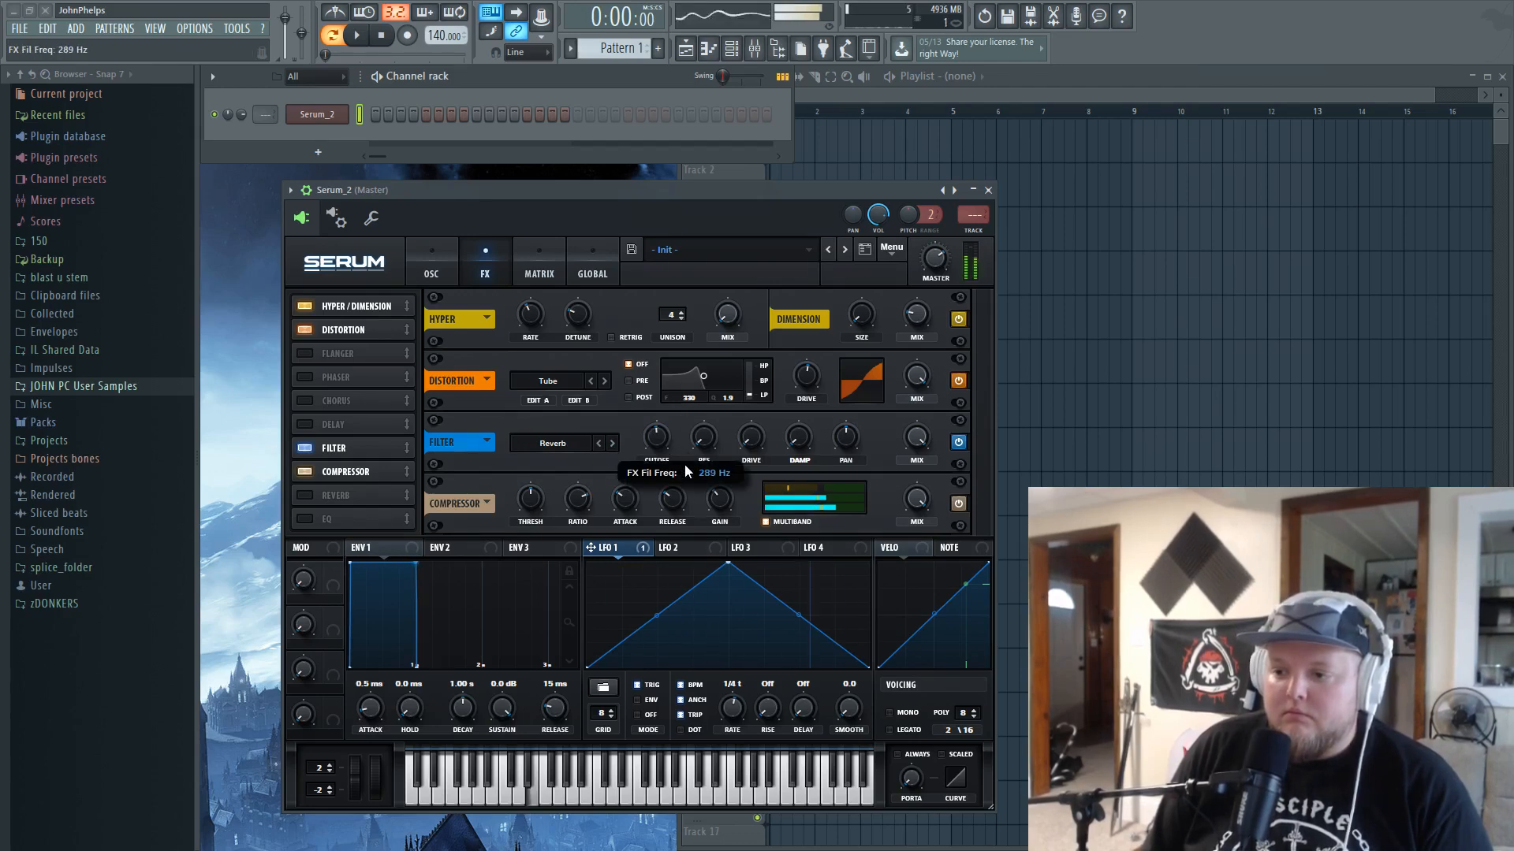
- Switch the effects filter to the Combs type and adjust its resonance, drive, damp and cutoff
click(580, 441)
mouse_move(582, 513)
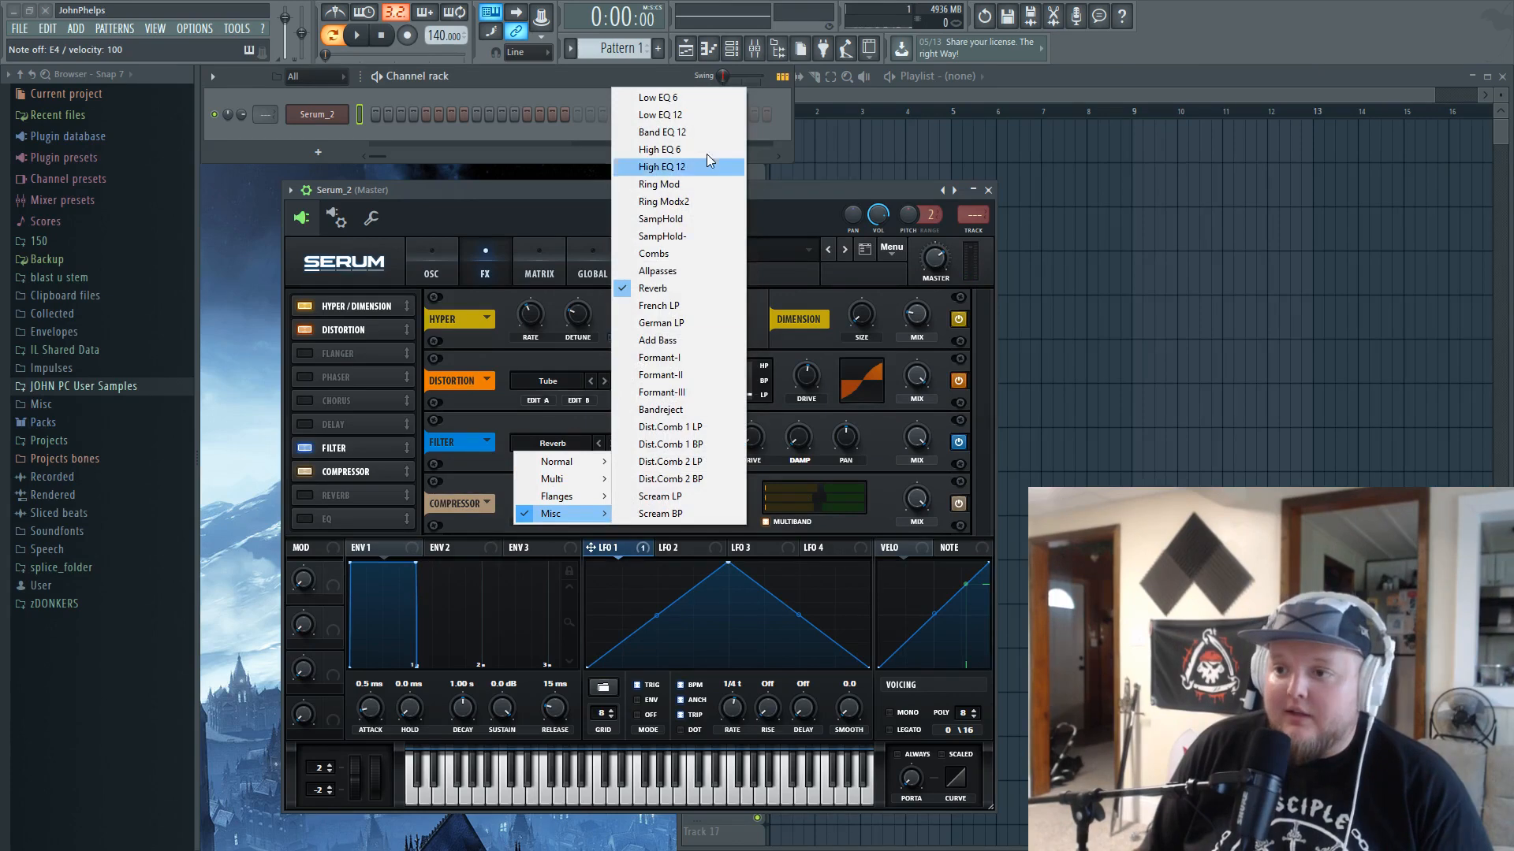
click(691, 254)
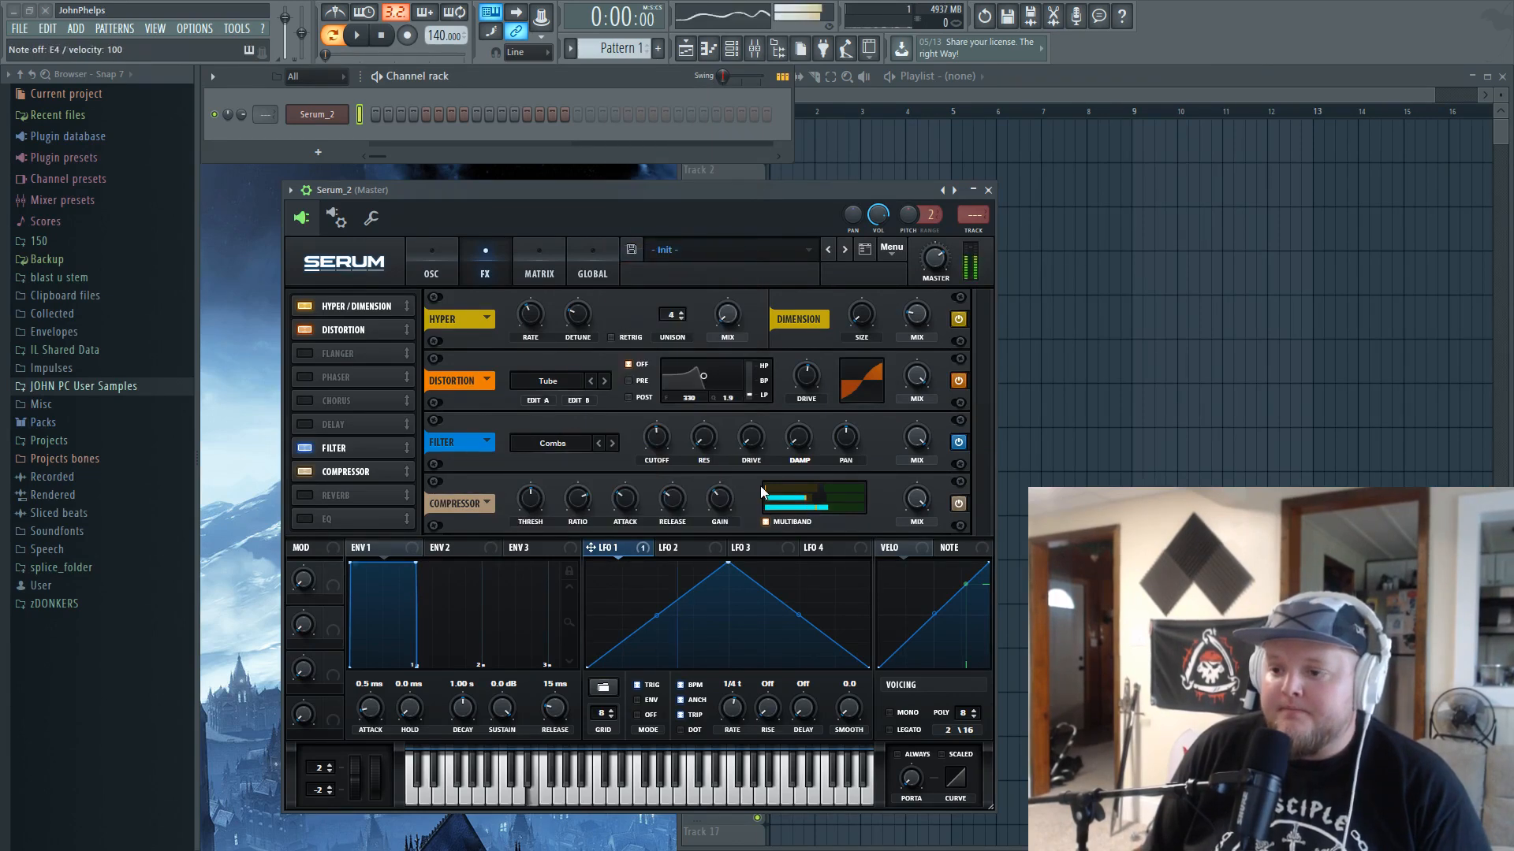
drag(709, 439, 725, 380)
drag(751, 437, 797, 484)
drag(657, 438, 664, 497)
drag(798, 439, 807, 489)
drag(667, 435, 697, 396)
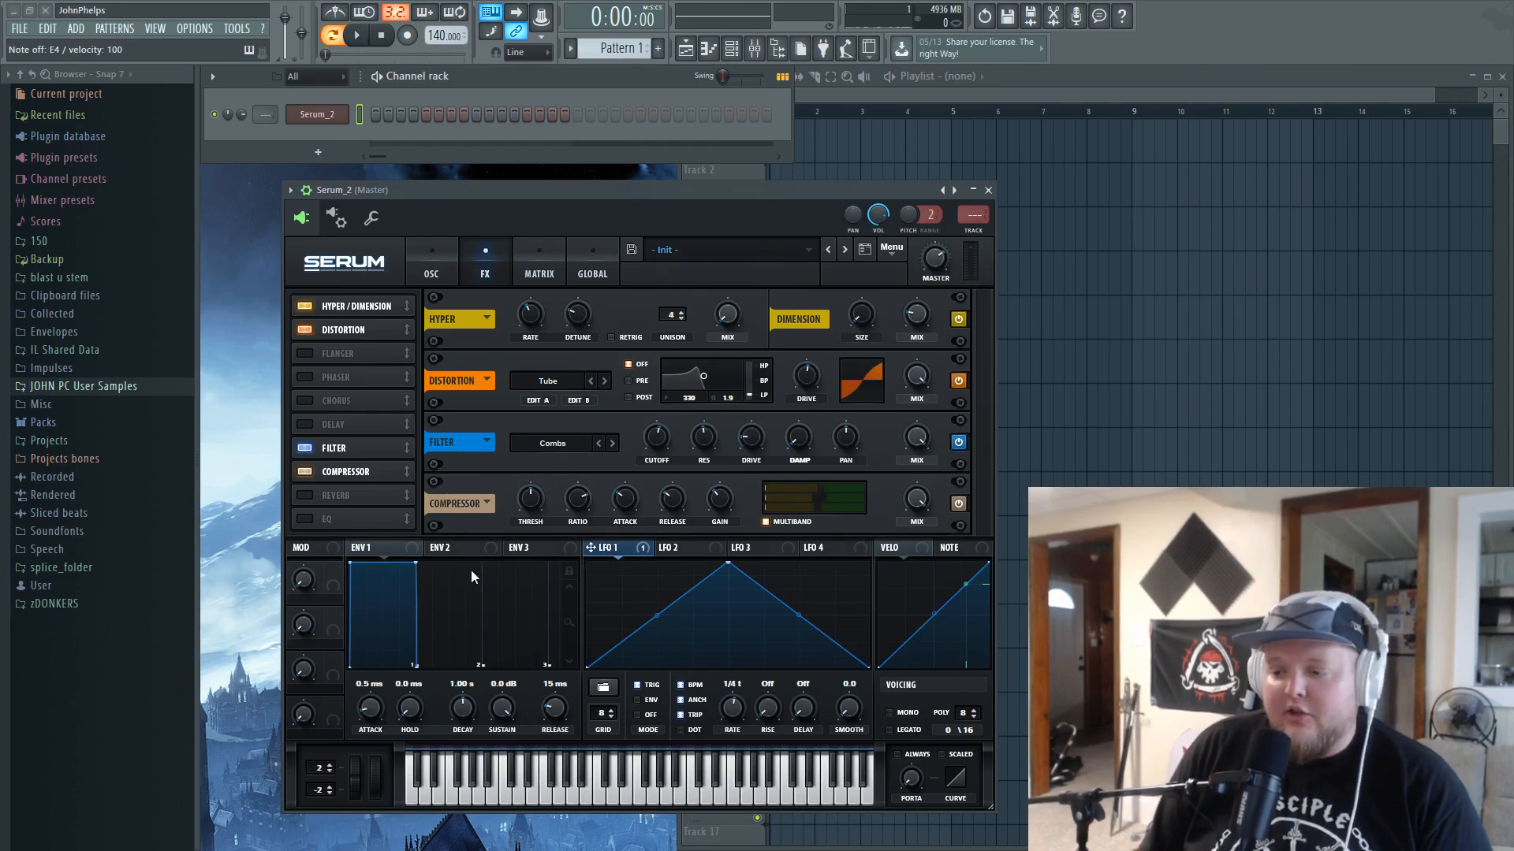
- Assign LFO 2 to the Combs filter's cutoff with a modulation amount of 39, and audition E4
click(683, 547)
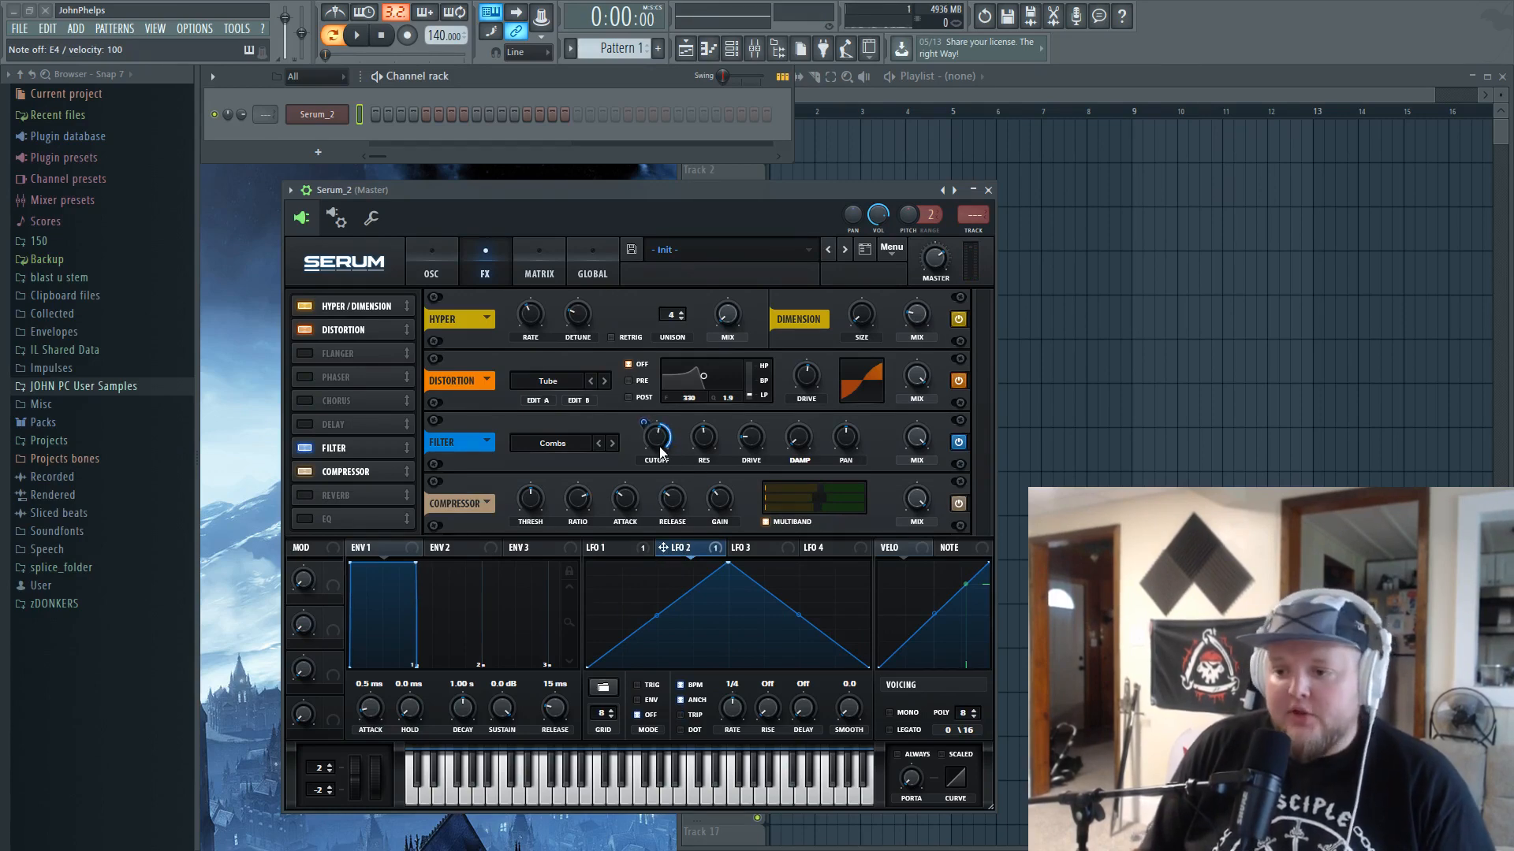
drag(643, 421, 643, 412)
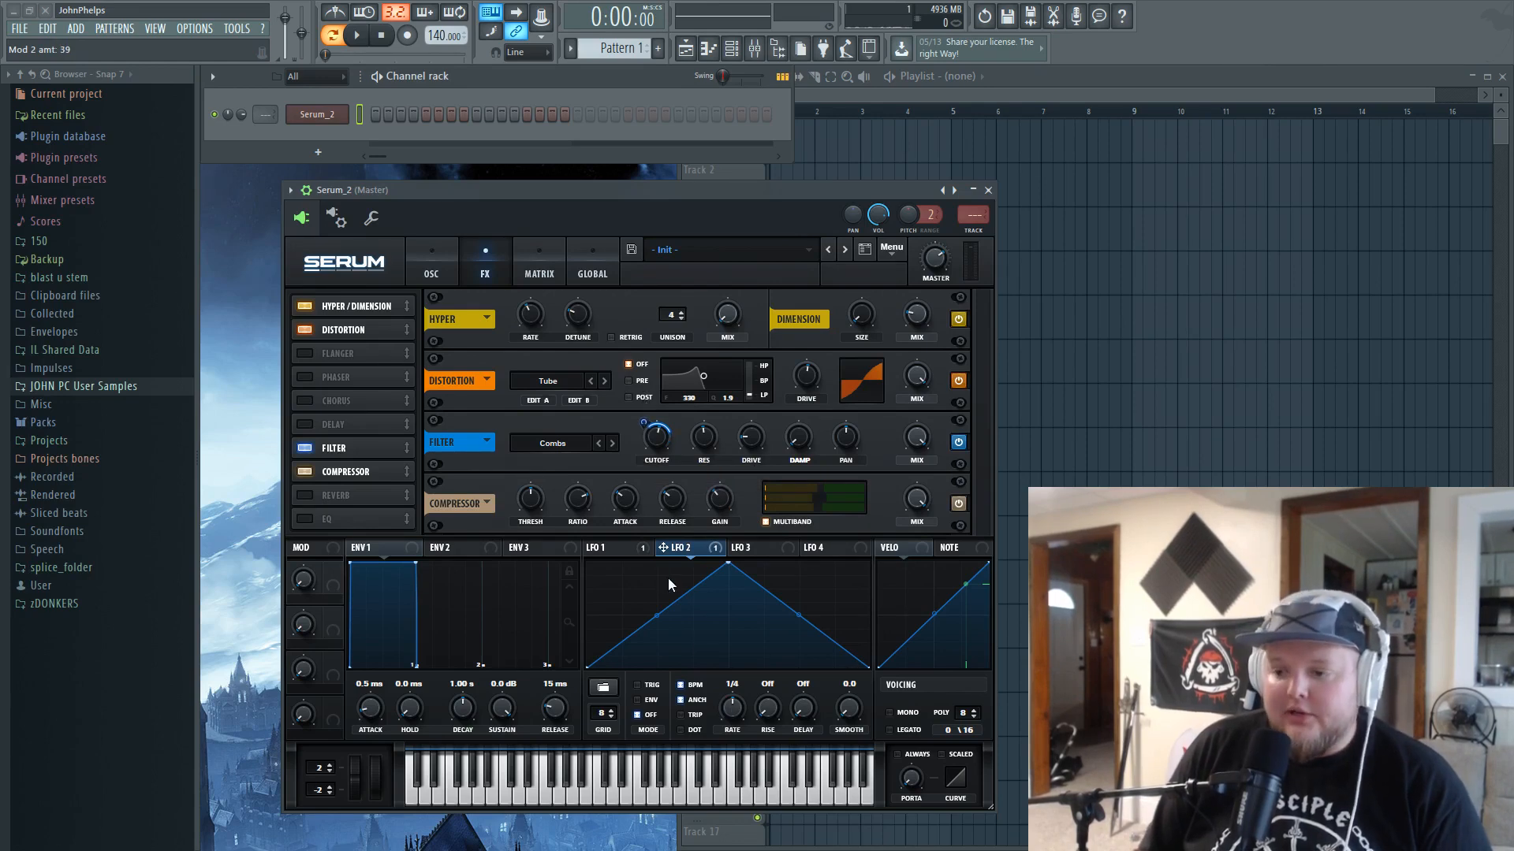
click(603, 549)
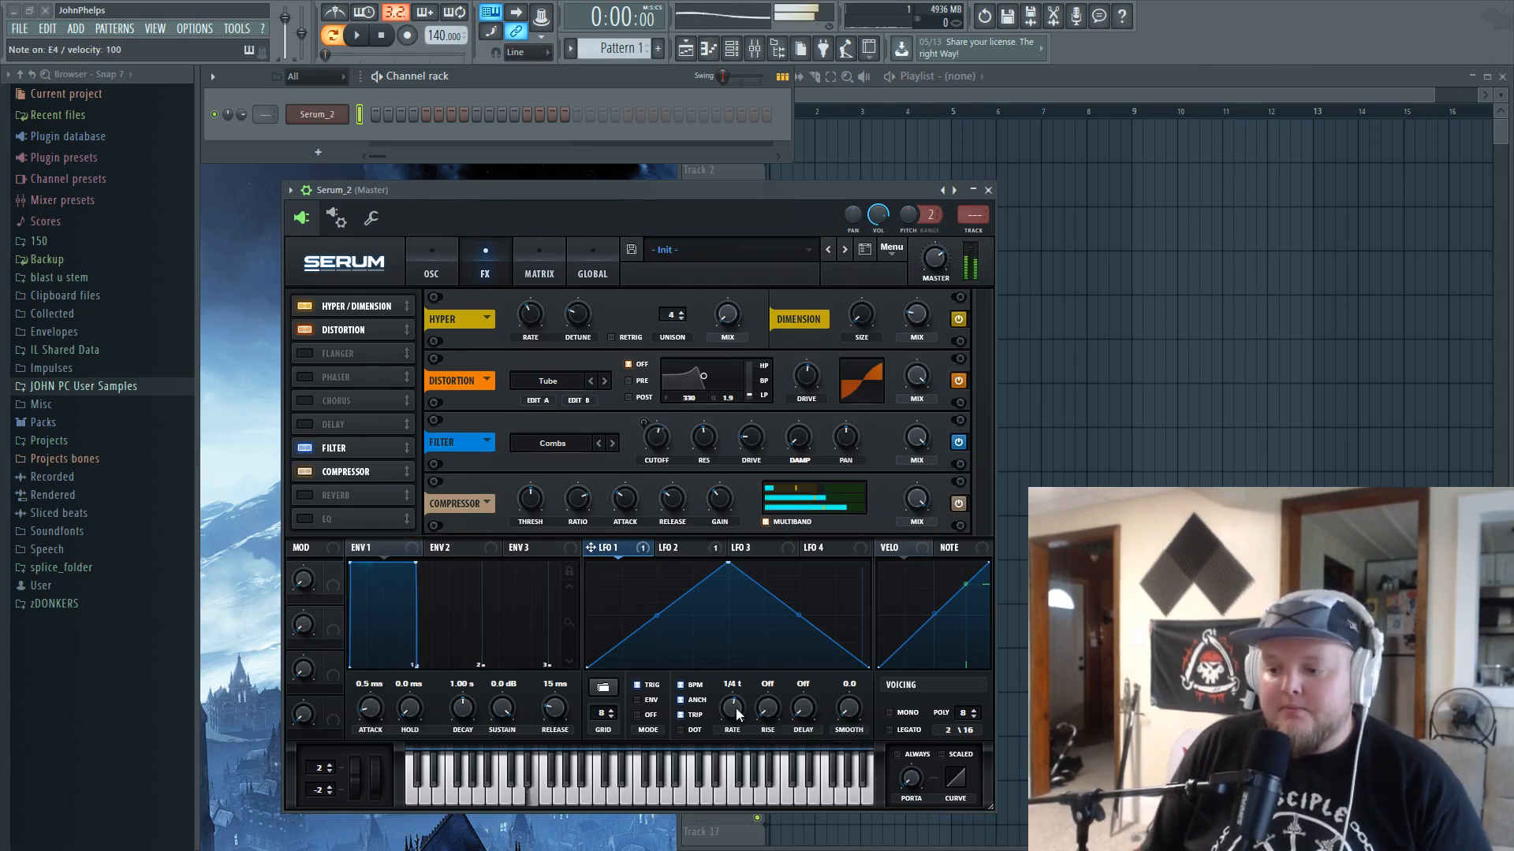
- Bypass the LFO 2 modulation on the Combs filter's cutoff
click(683, 555)
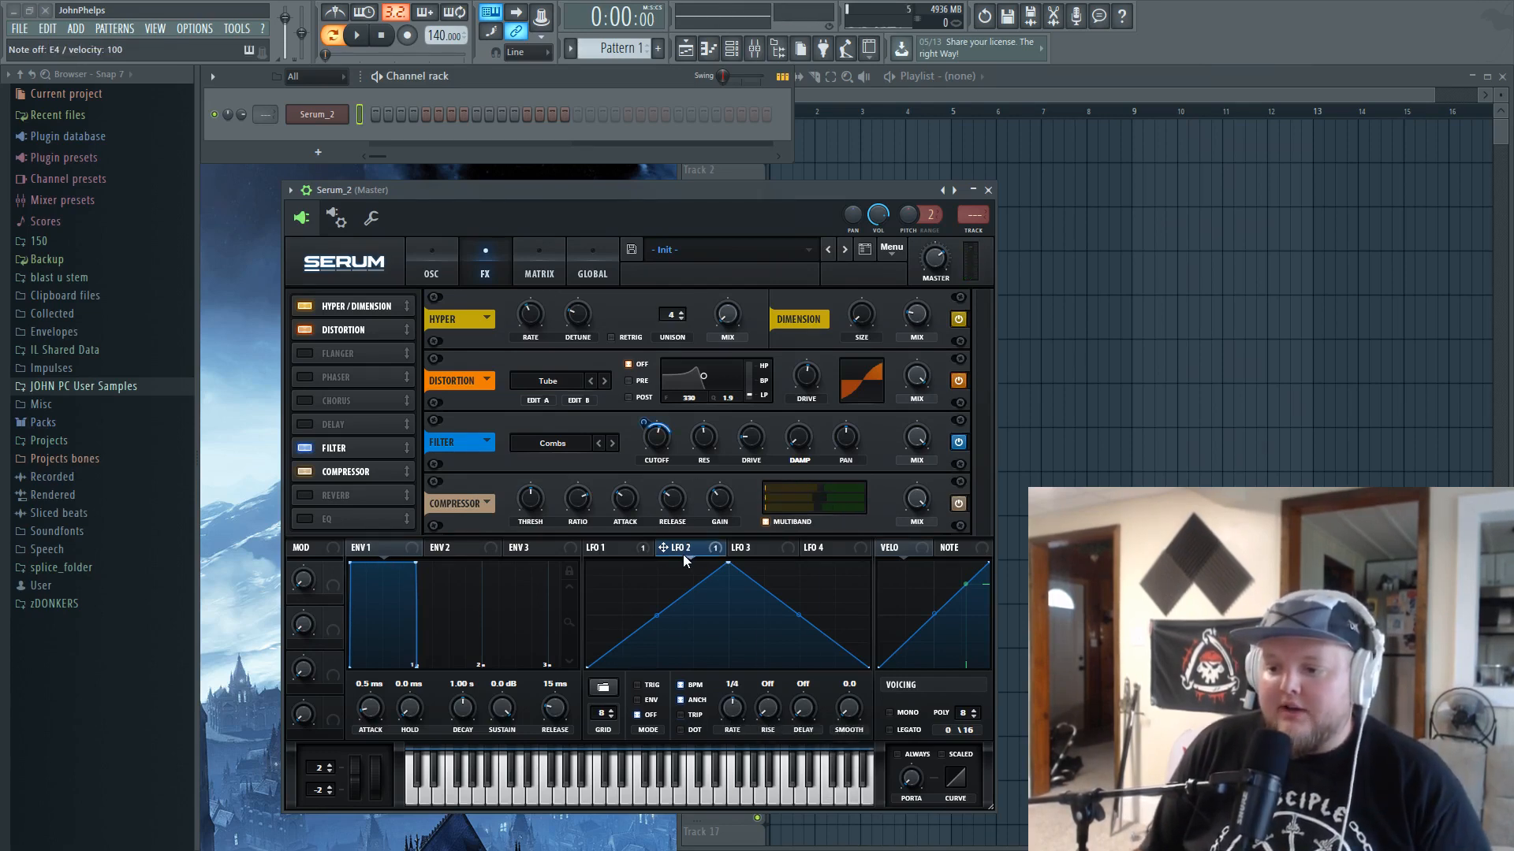
right_click(656, 425)
click(726, 443)
- Check the oscillator settings and try LFO 1's rate at 1/4 t while auditioning the bass
click(617, 547)
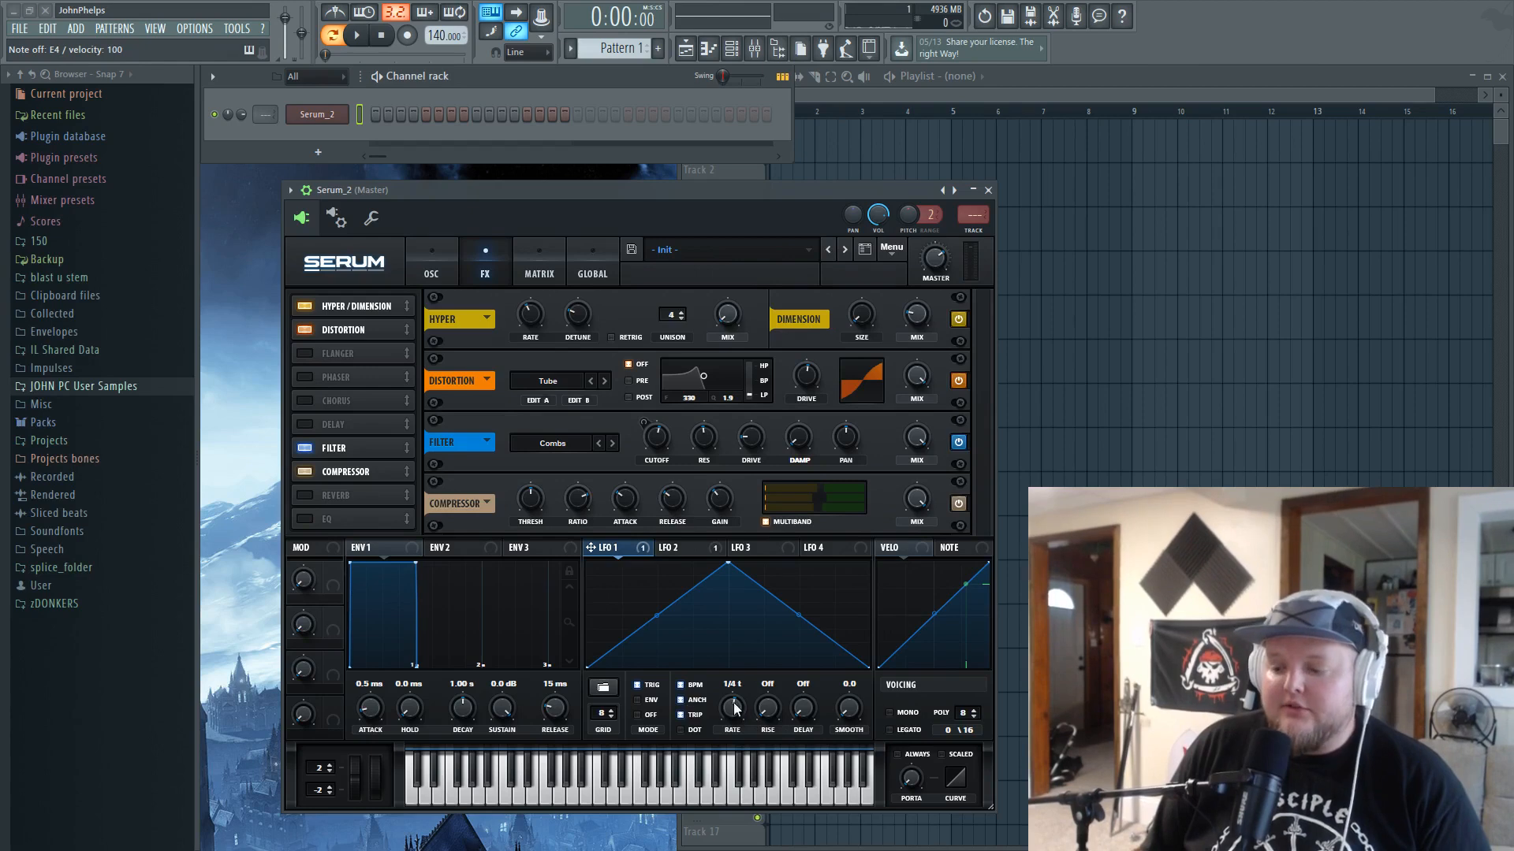
click(433, 258)
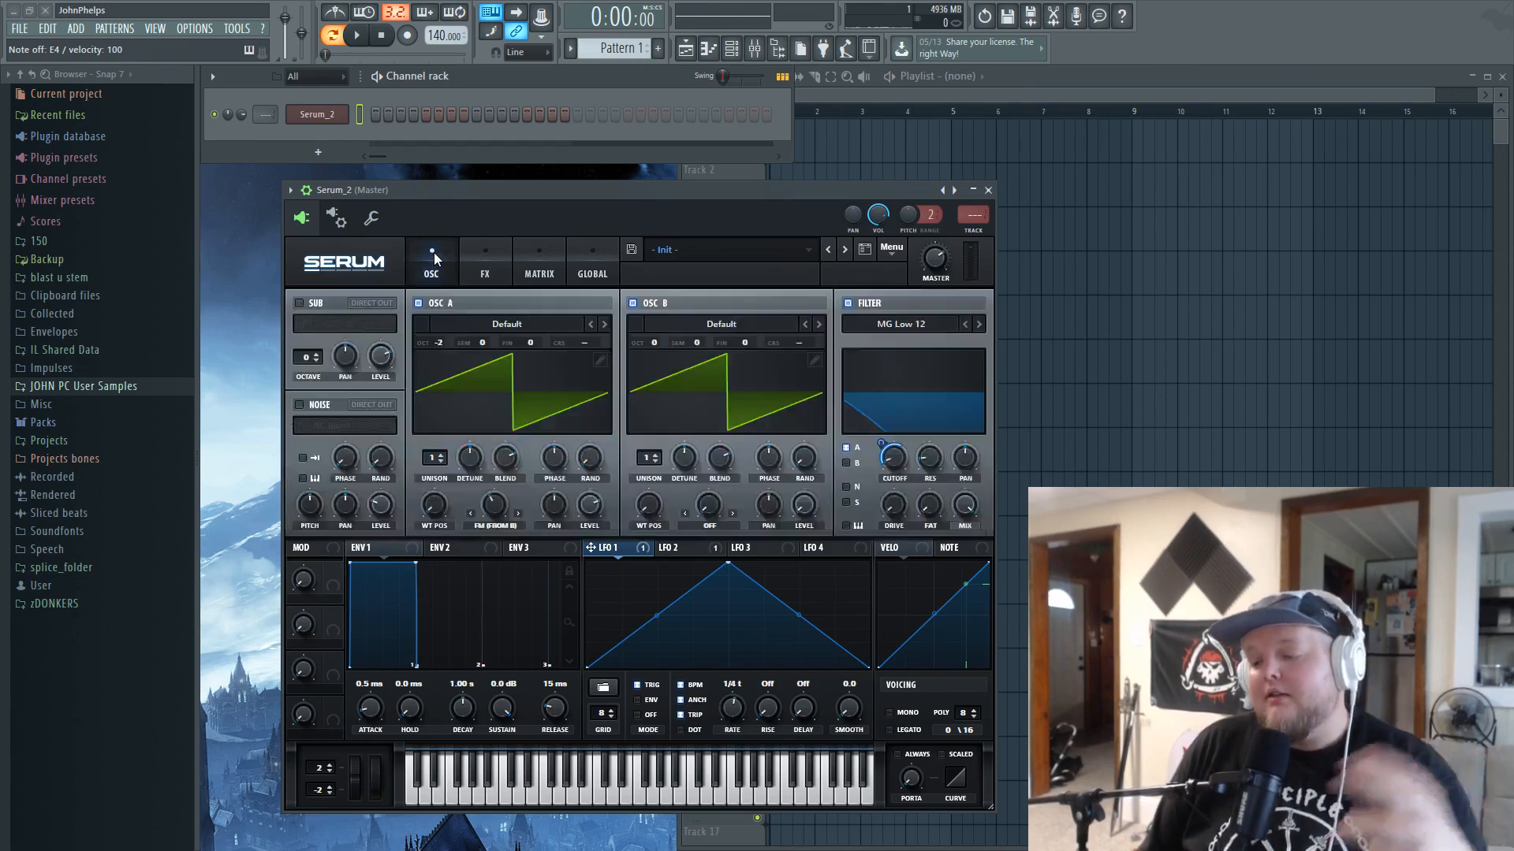
click(485, 264)
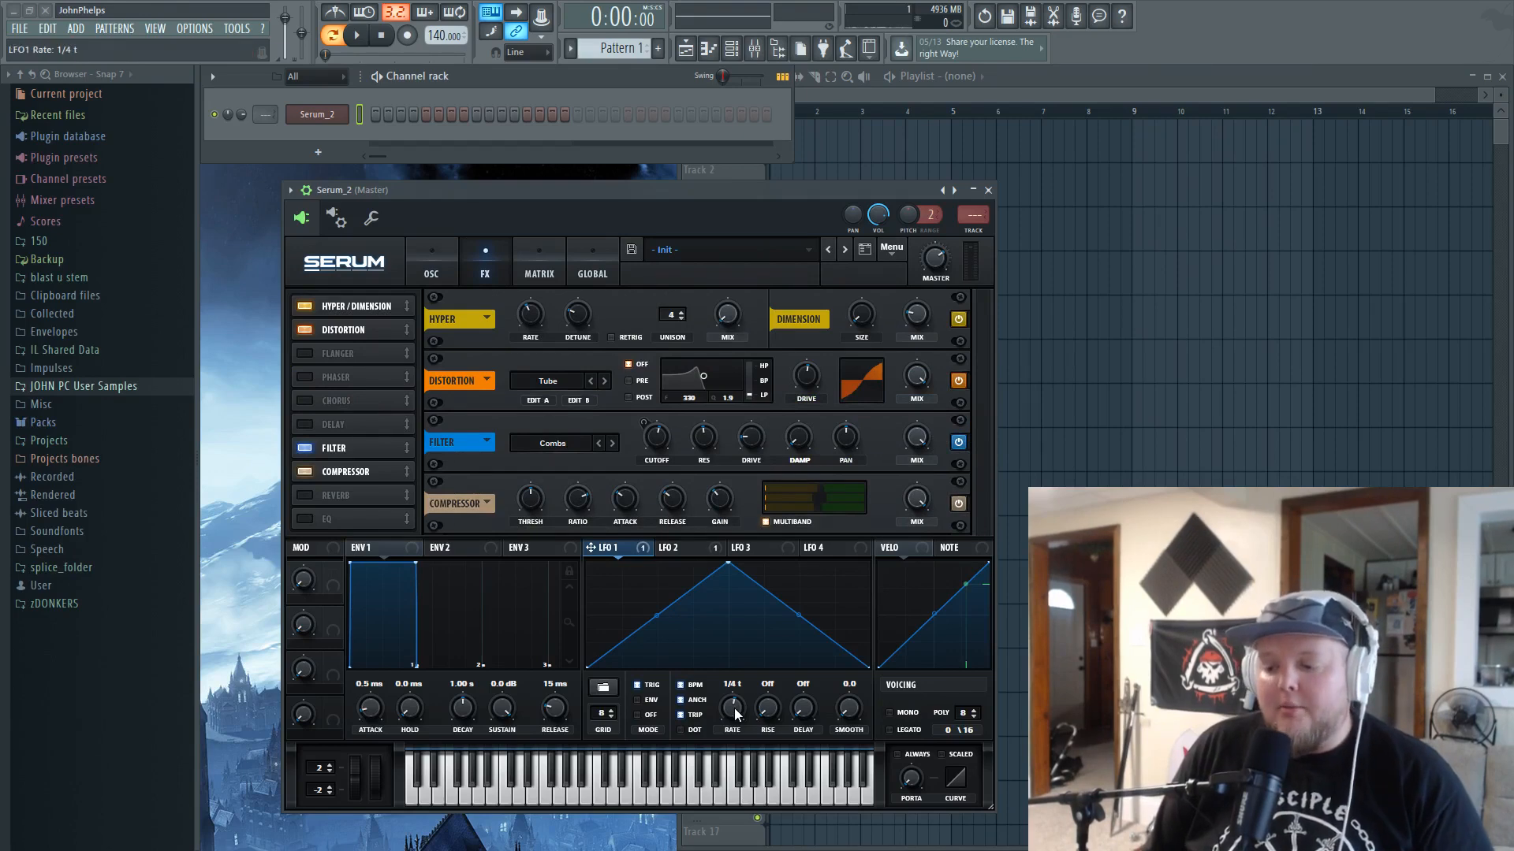
drag(735, 709, 741, 717)
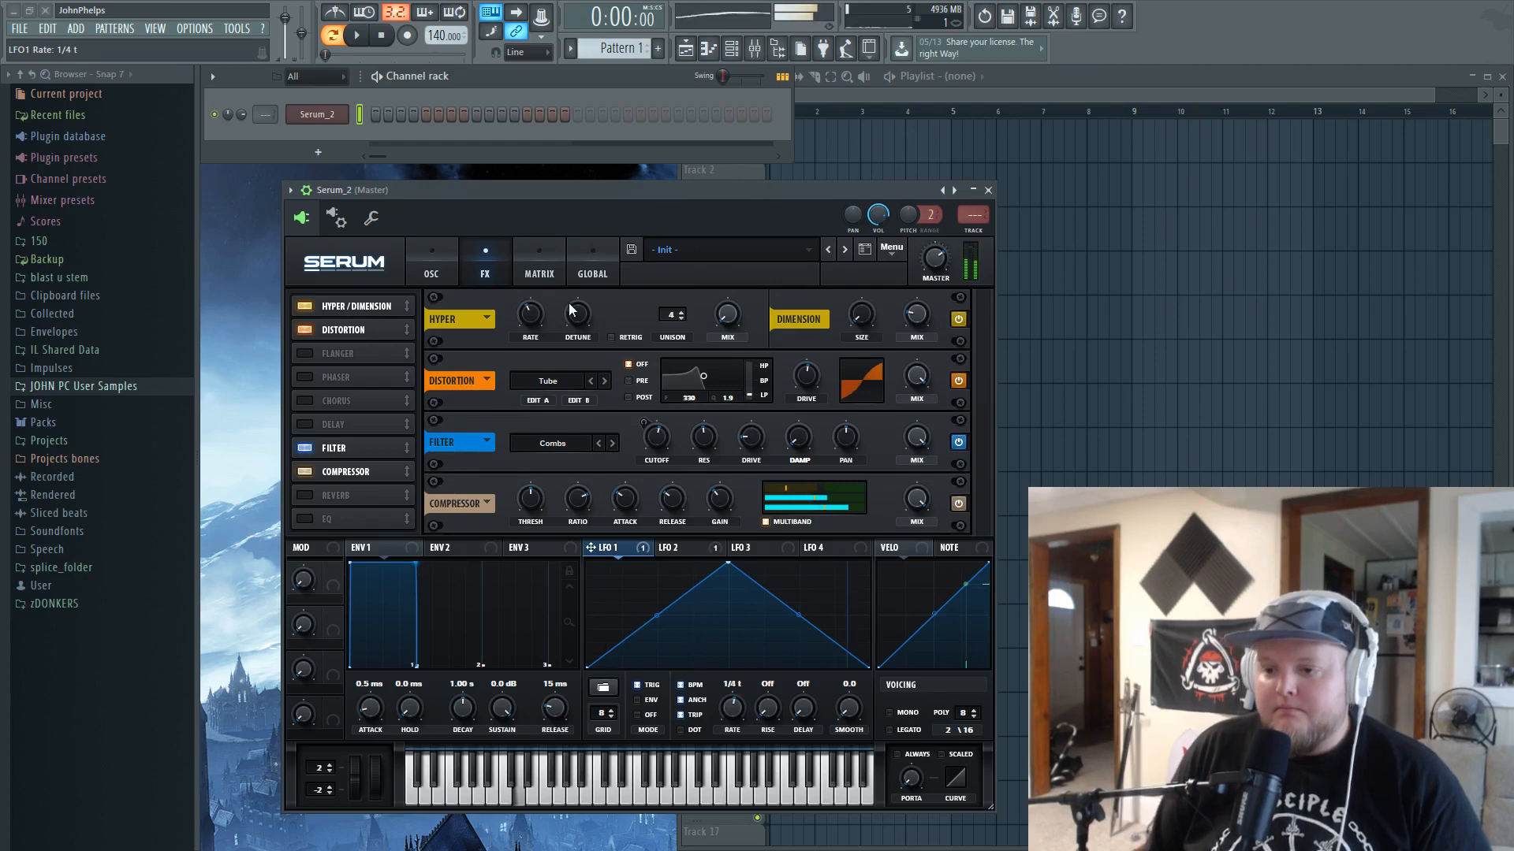
- Re-enable the bypassed LFO 2 modulation on the Combs filter's cutoff
click(691, 548)
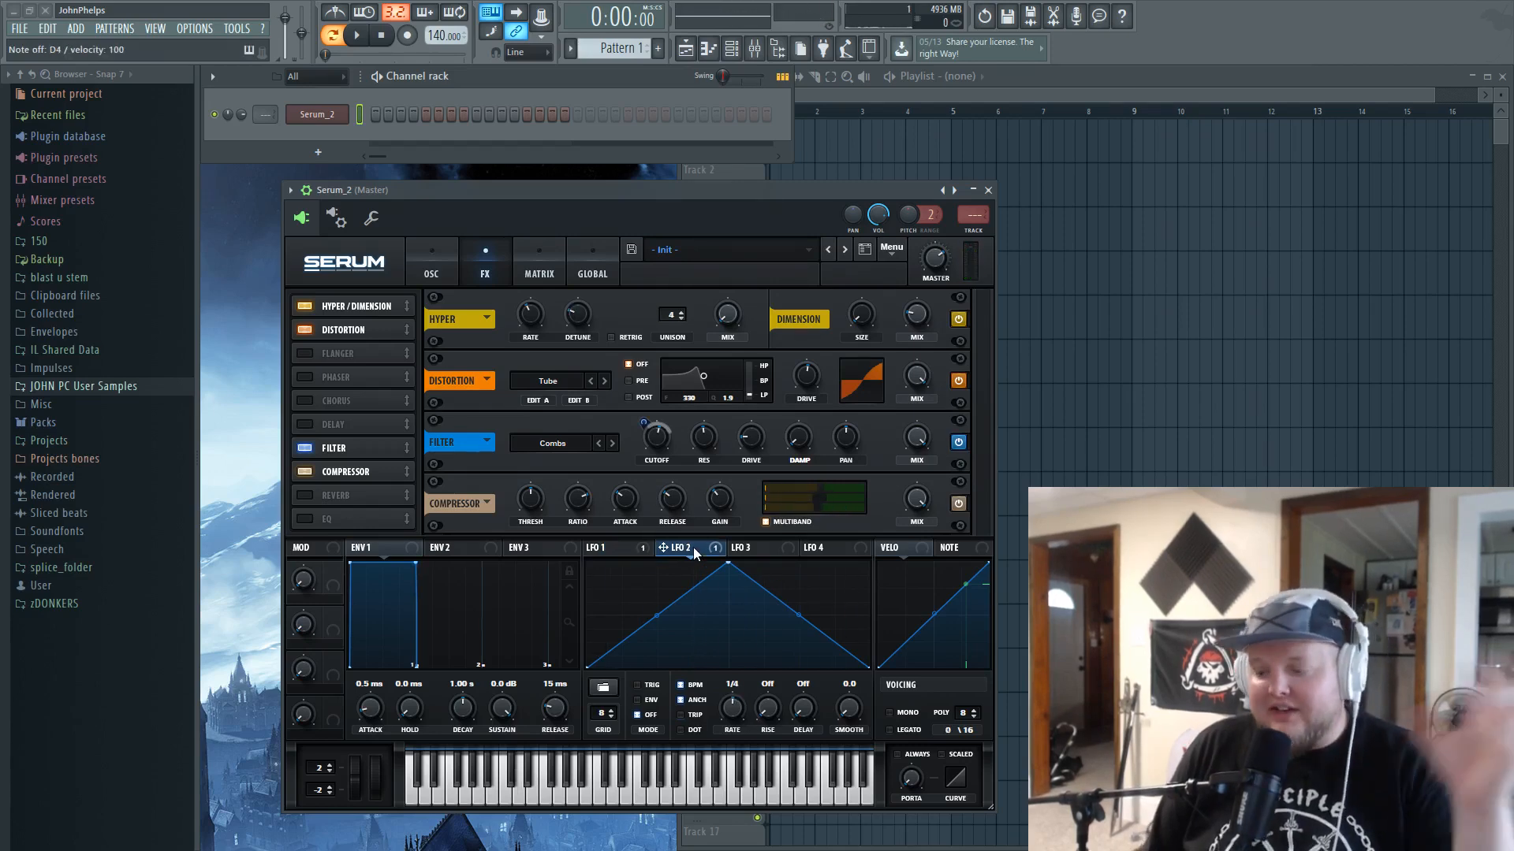
right_click(666, 446)
click(720, 452)
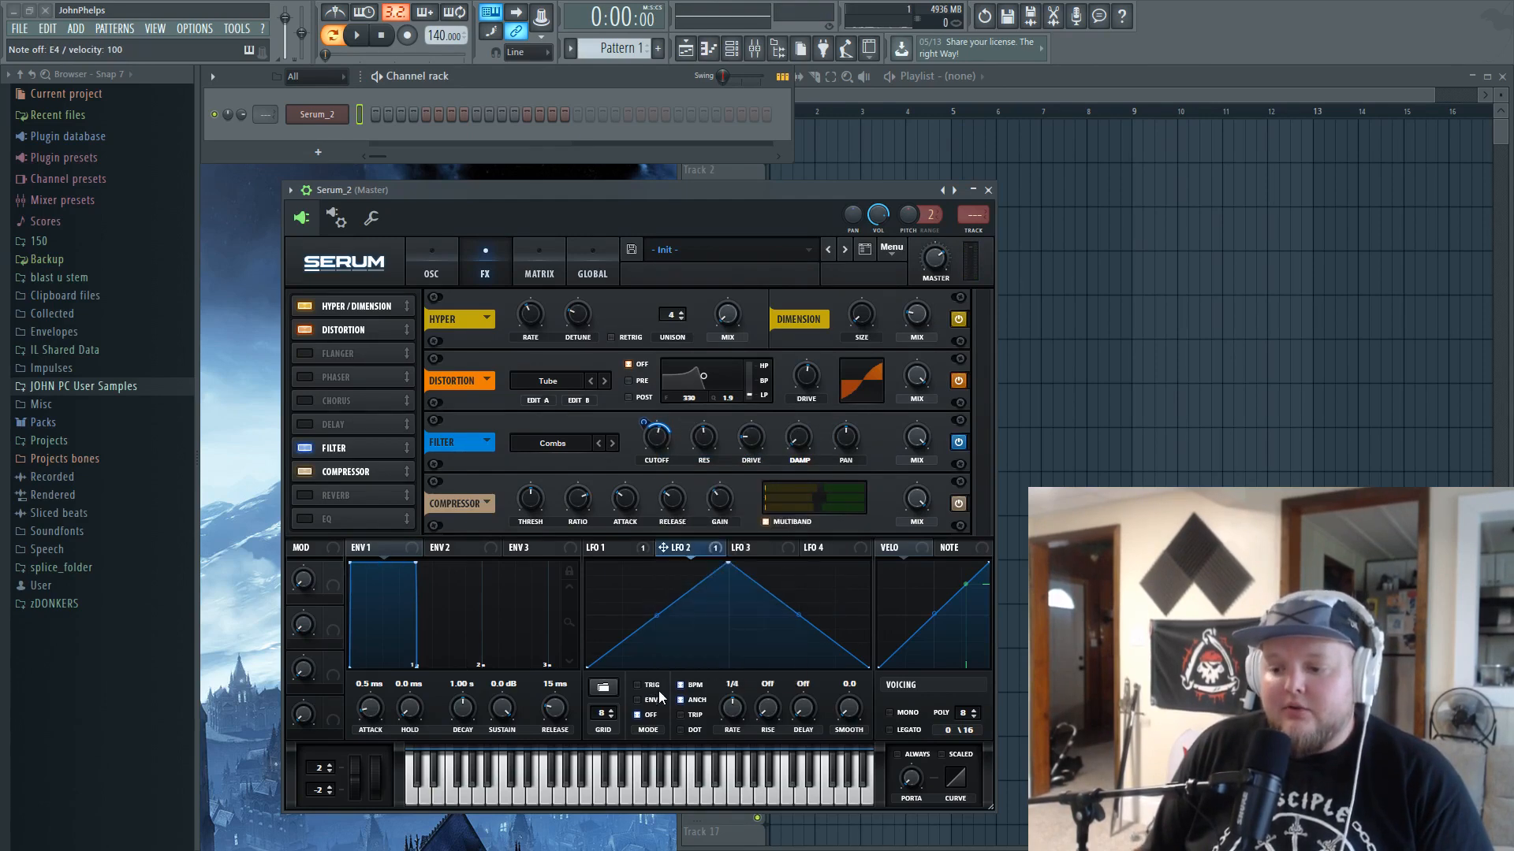
- Set LFO 2's rate to bar and its filter cutoff modulation amount to 19 while auditioning D4
drag(742, 710, 740, 716)
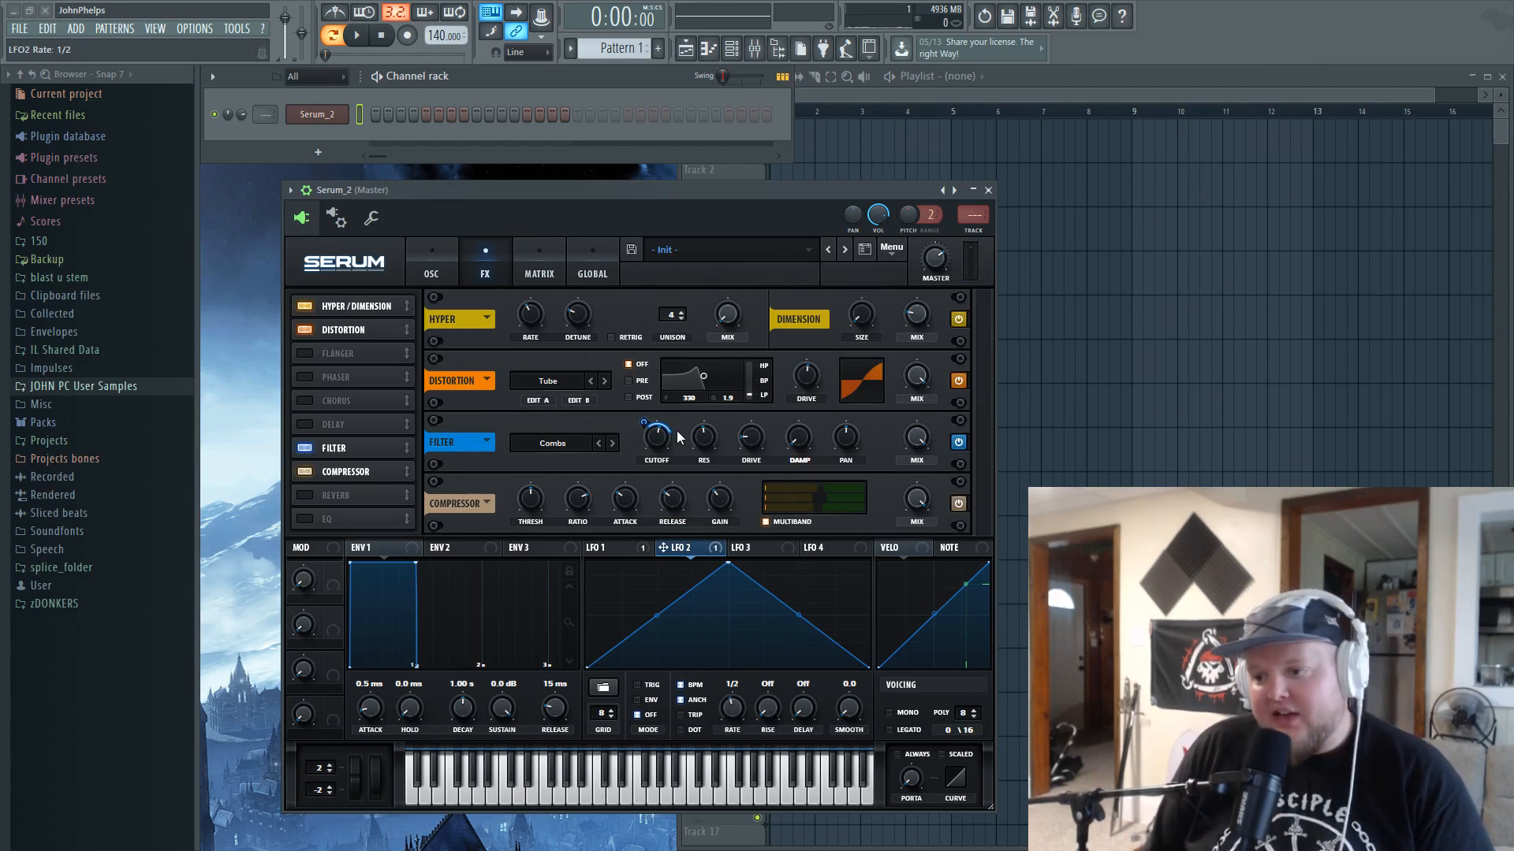
key(x)
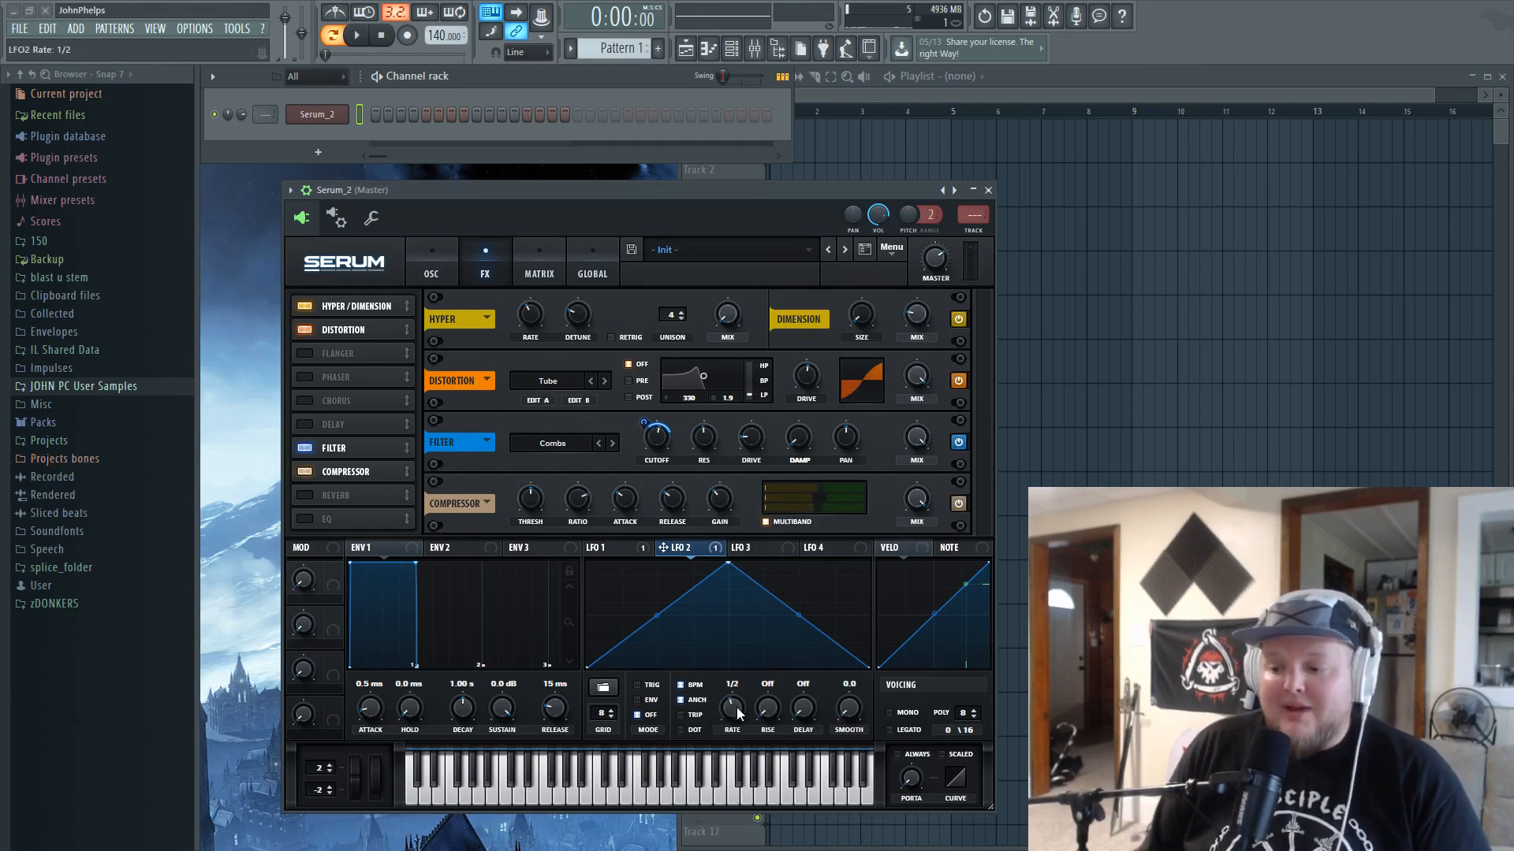
key(x)
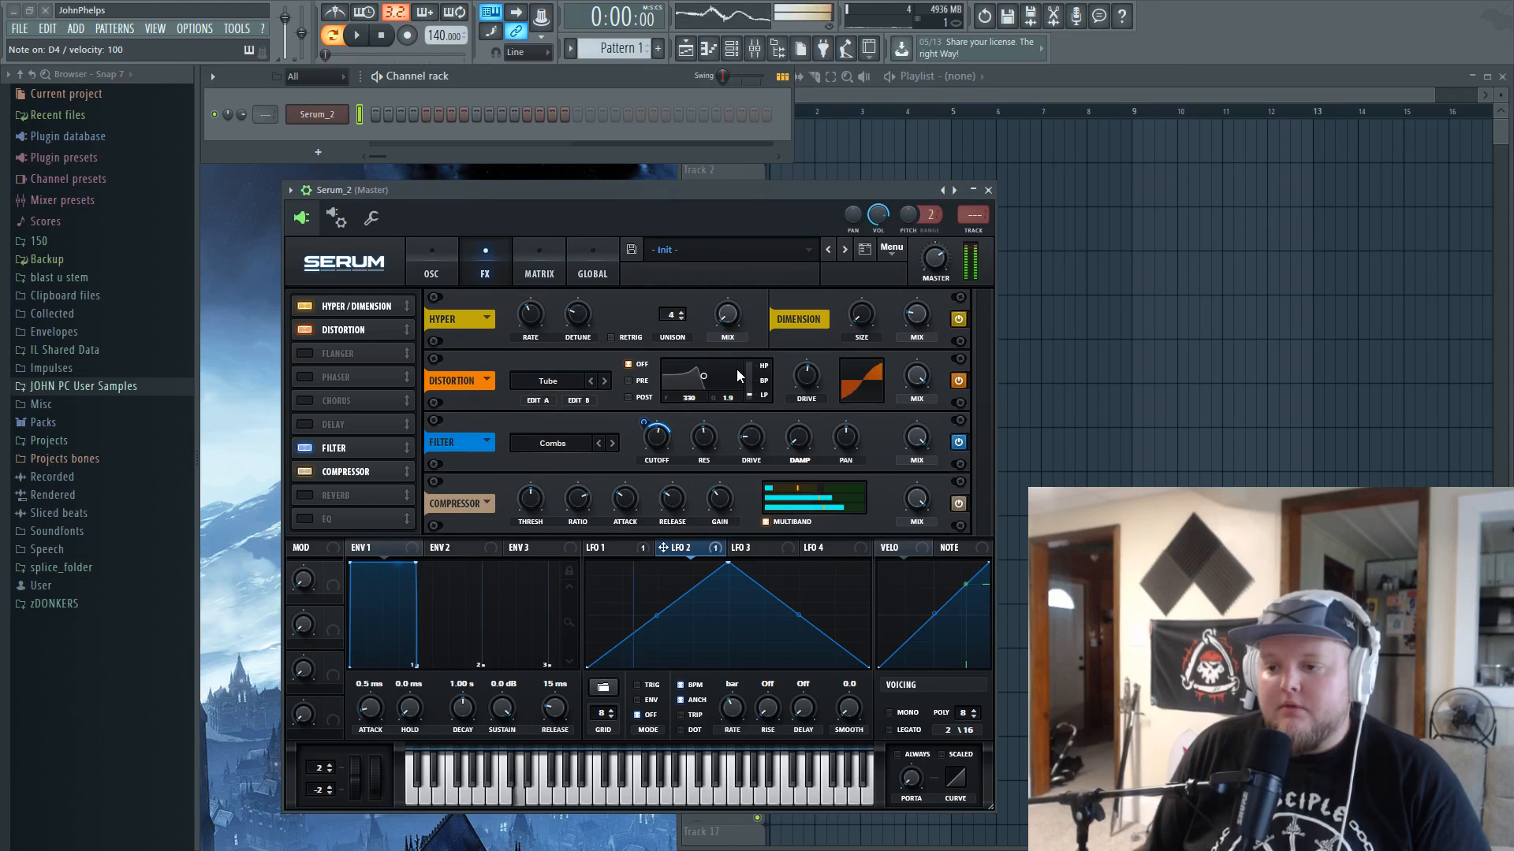
mouse_move(645, 424)
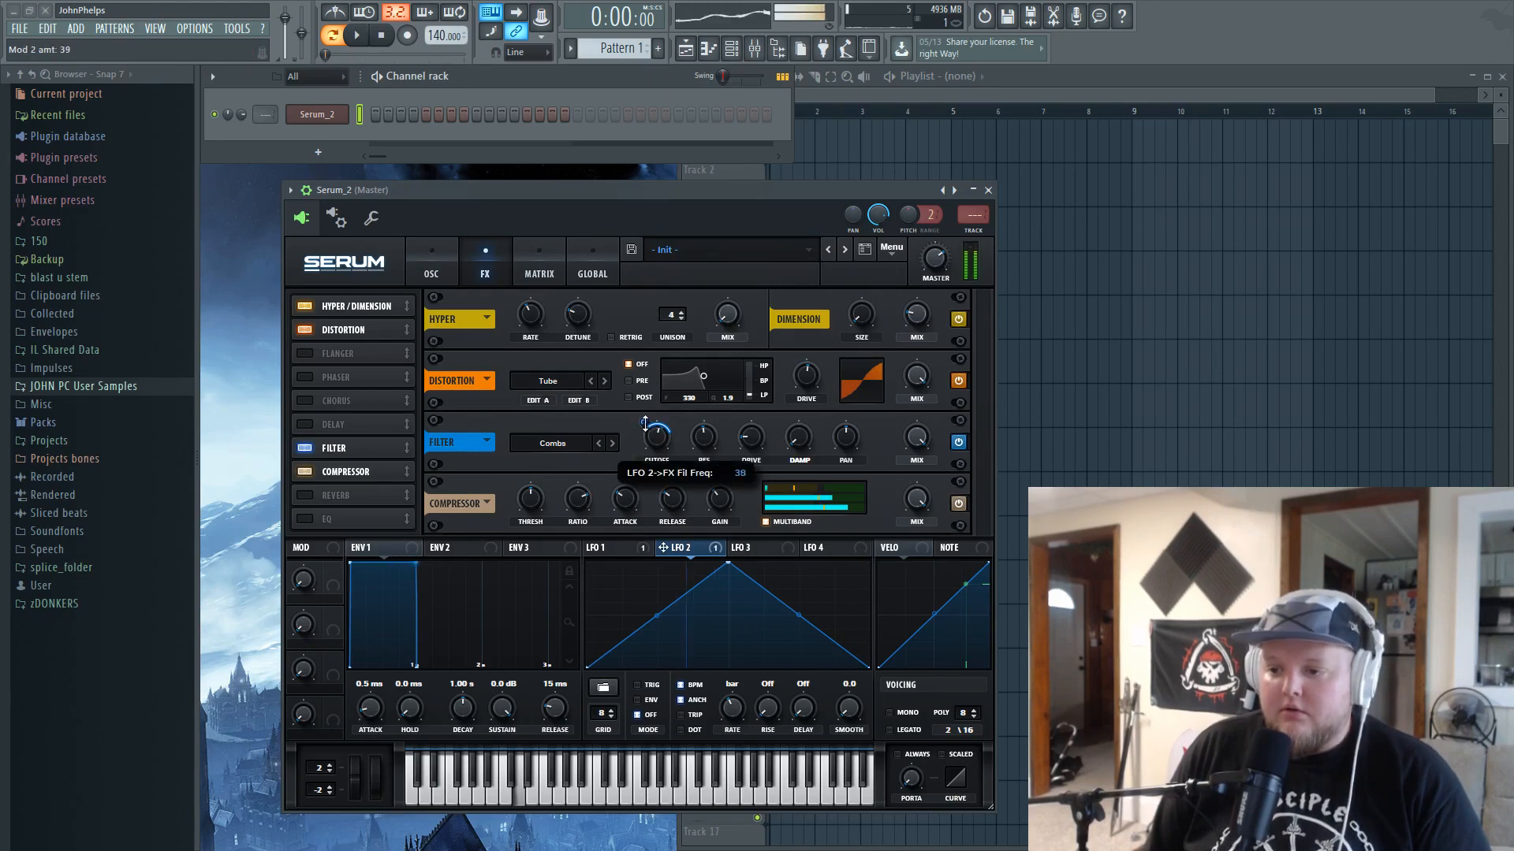
drag(648, 409, 649, 440)
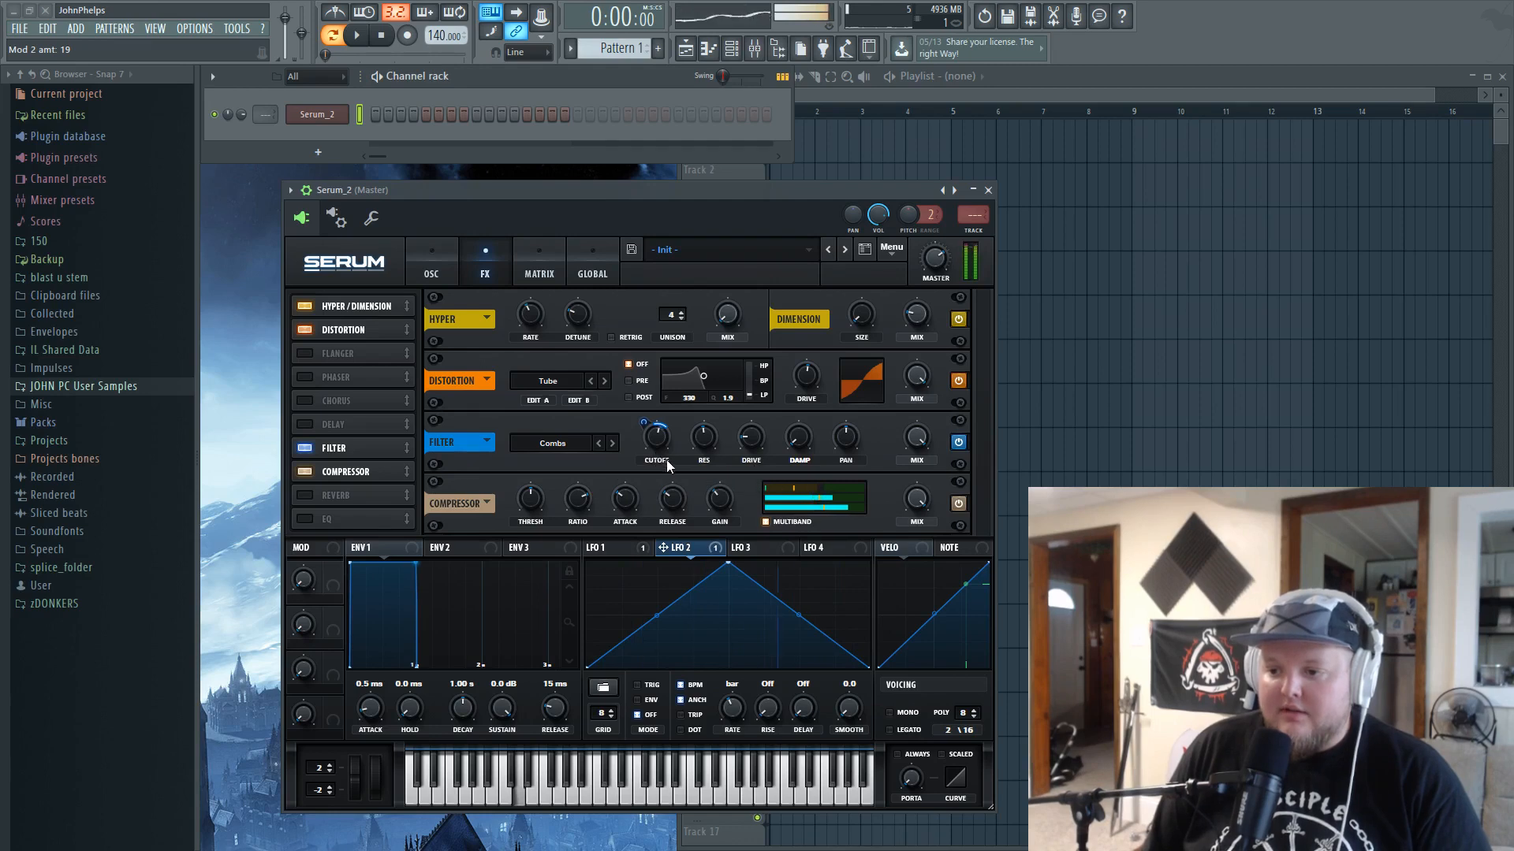
- Raise the Combs filter's cutoff to about 1026 Hz and adjust its resonance
mouse_move(660, 467)
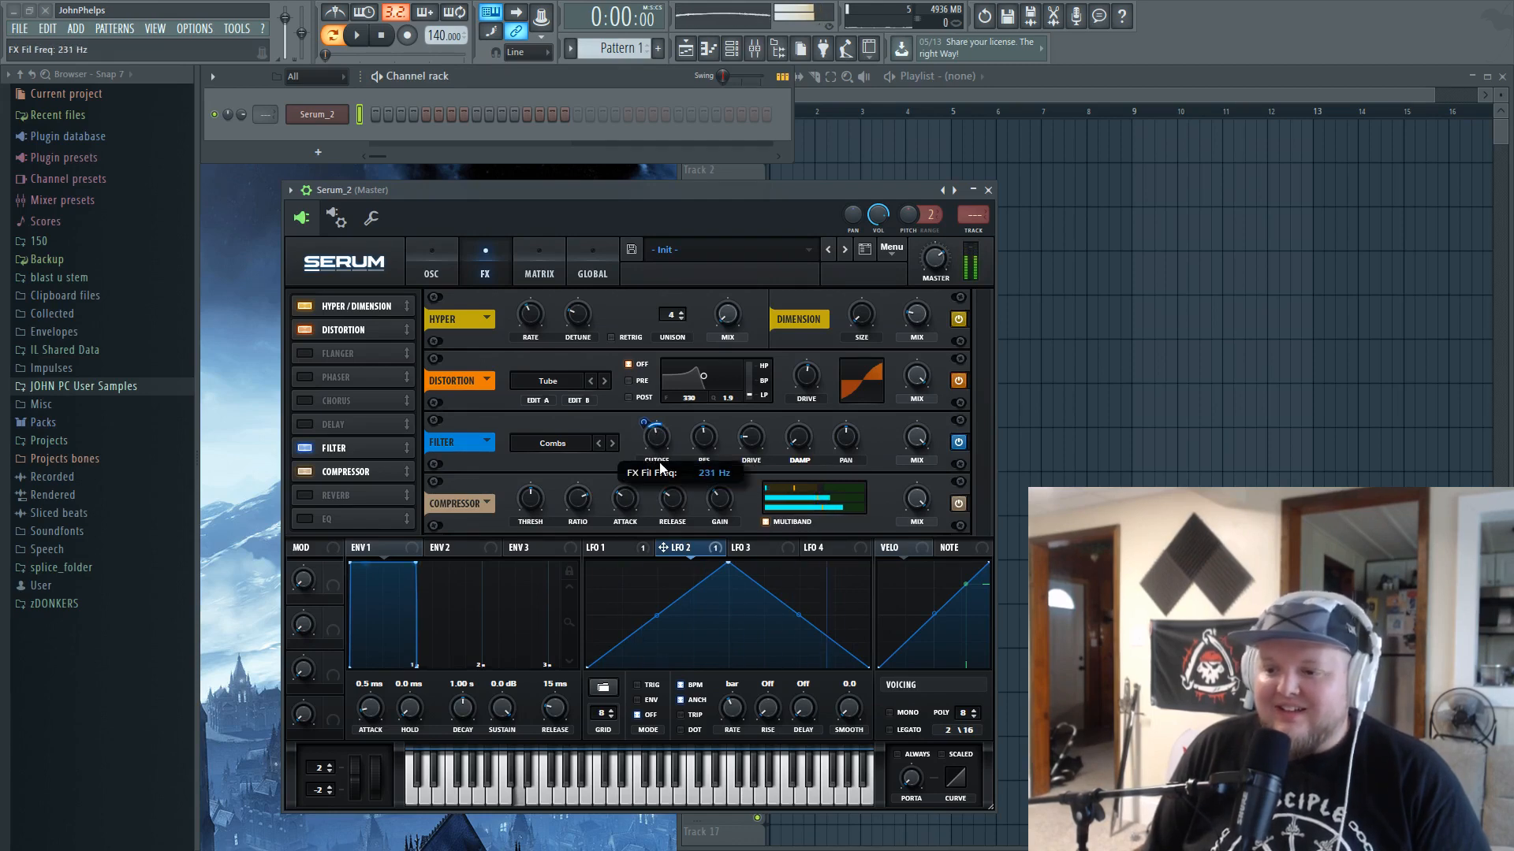
drag(660, 466, 664, 432)
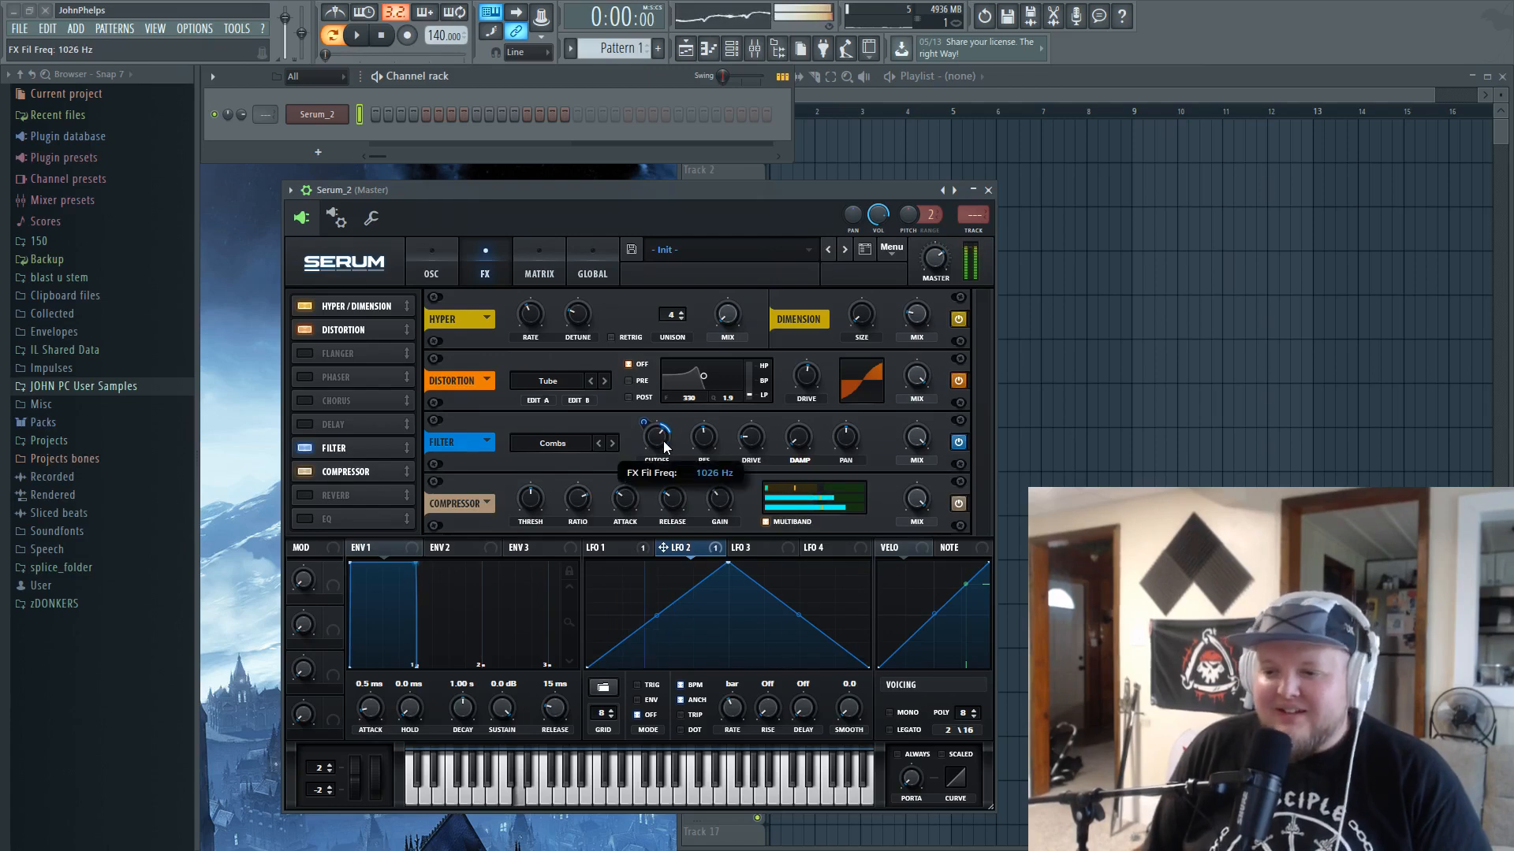
mouse_move(707, 441)
mouse_down()
mouse_move(717, 419)
mouse_move(719, 446)
mouse_up()
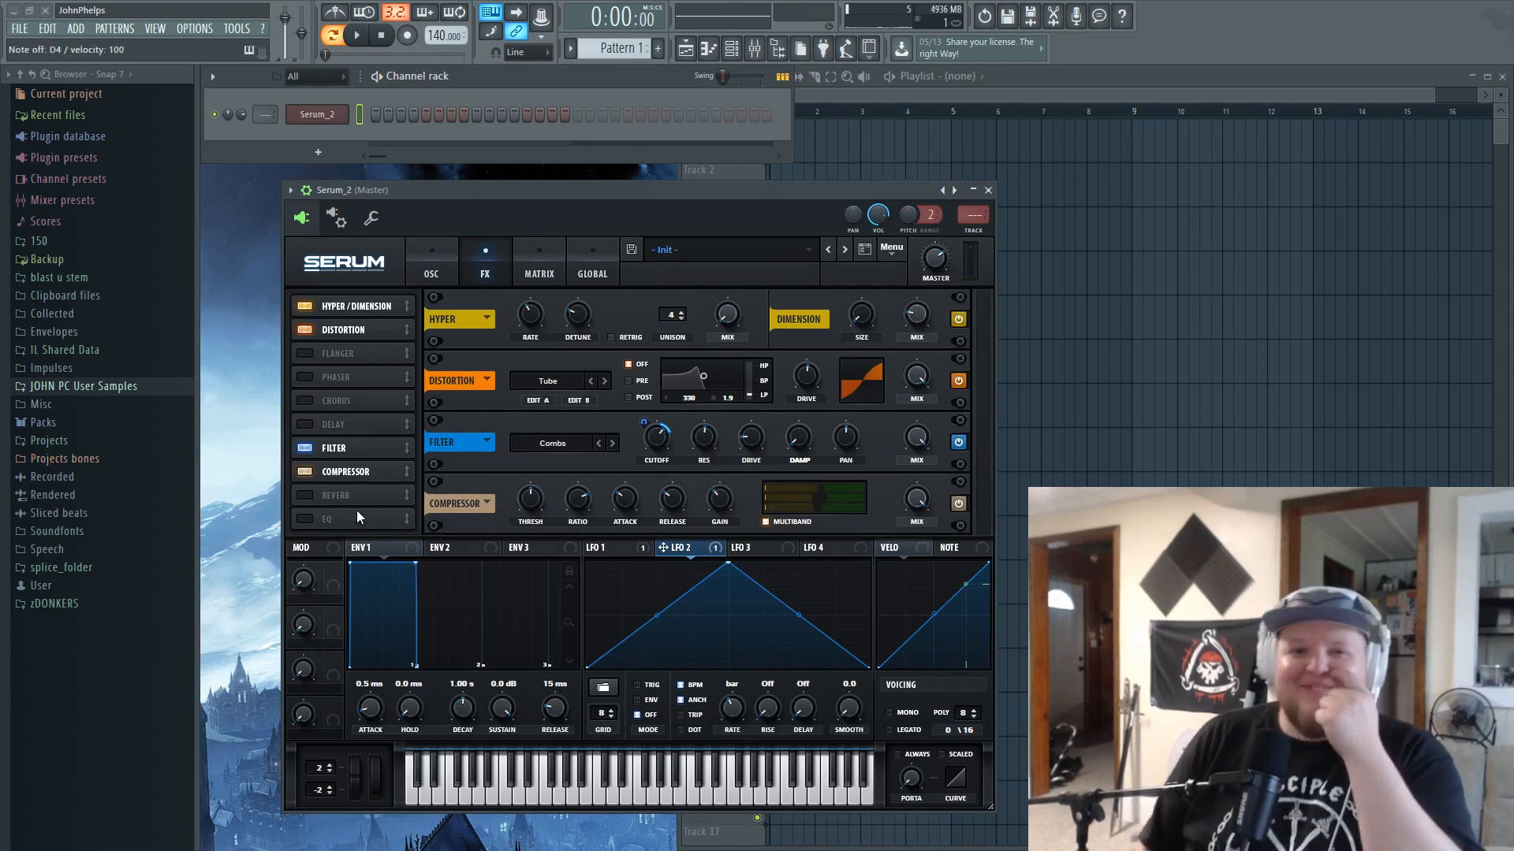
- Enable the EQ ahead of the compressor, switch both bands to peak type and cut their gains, the high band to about -13.9 dB
click(306, 516)
drag(322, 519, 370, 470)
click(649, 442)
click(741, 443)
drag(597, 442, 610, 470)
drag(862, 437, 861, 473)
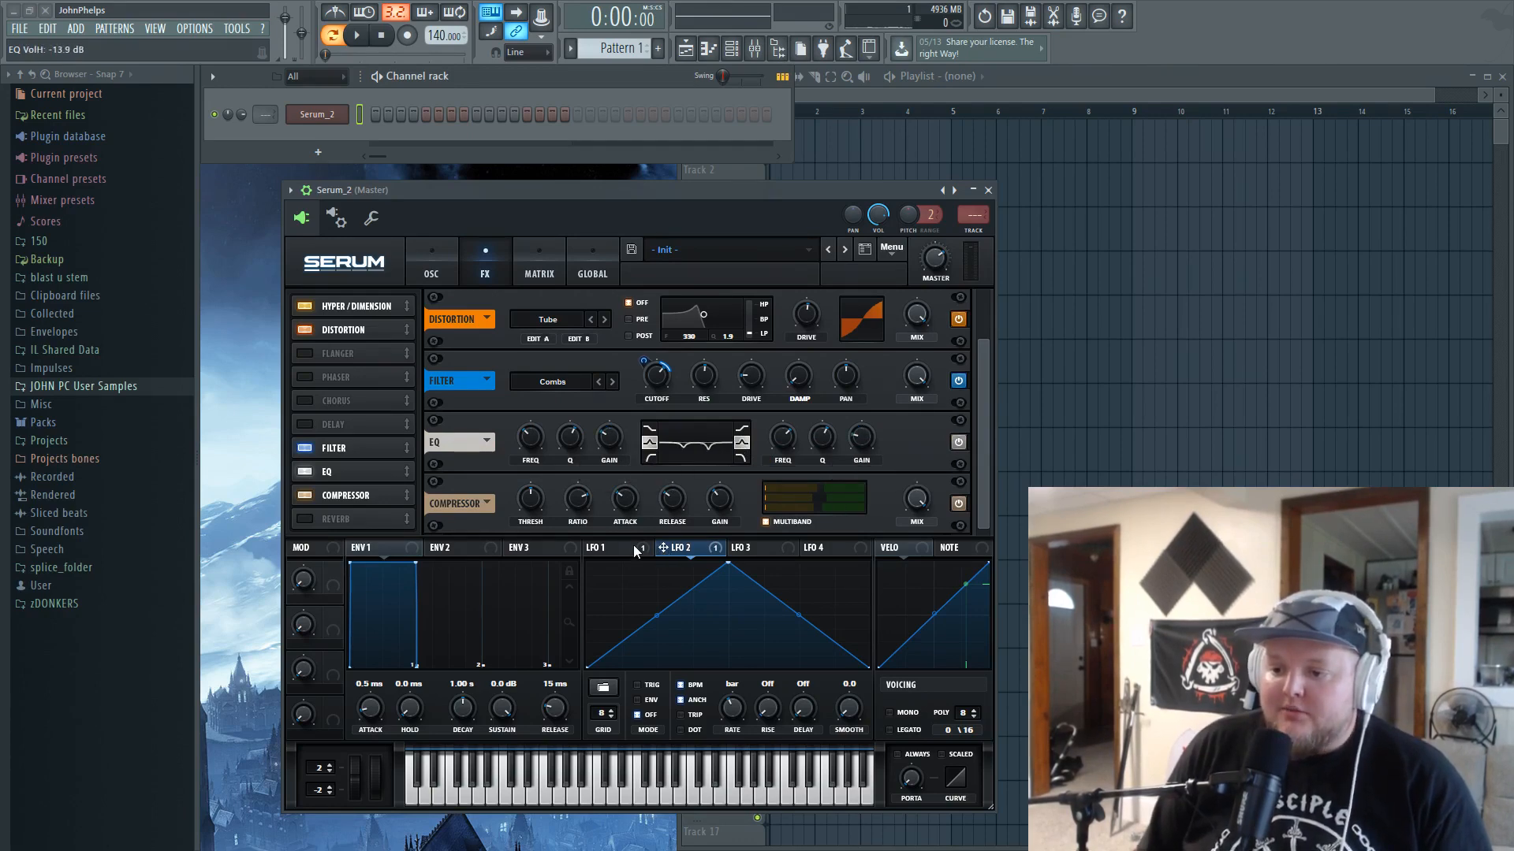
- Modulate the frequencies of both EQ bands with LFO 1 and audition the result on E4
click(598, 549)
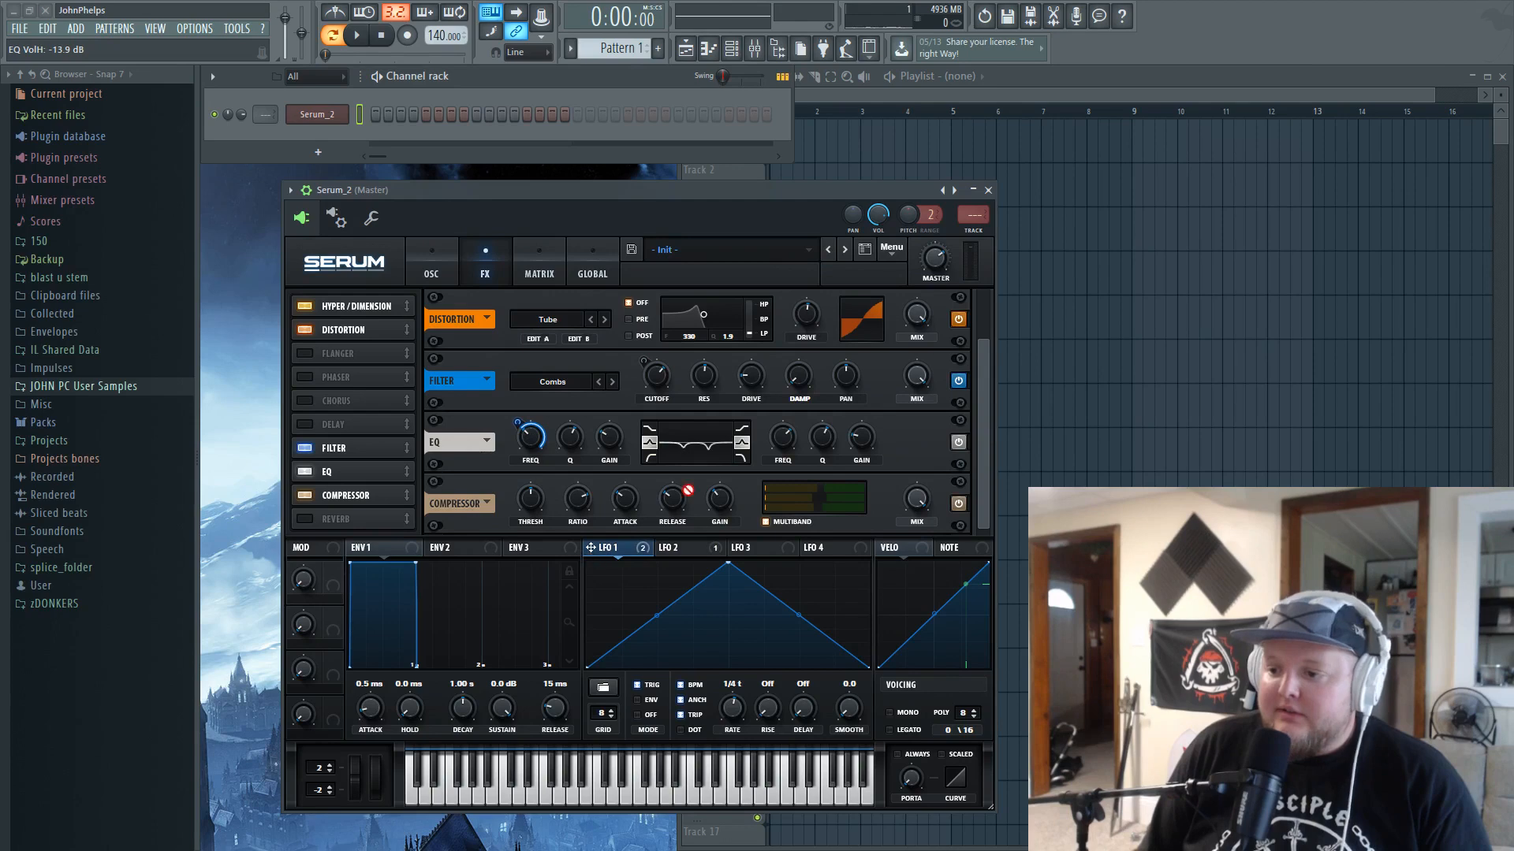
drag(786, 446, 785, 441)
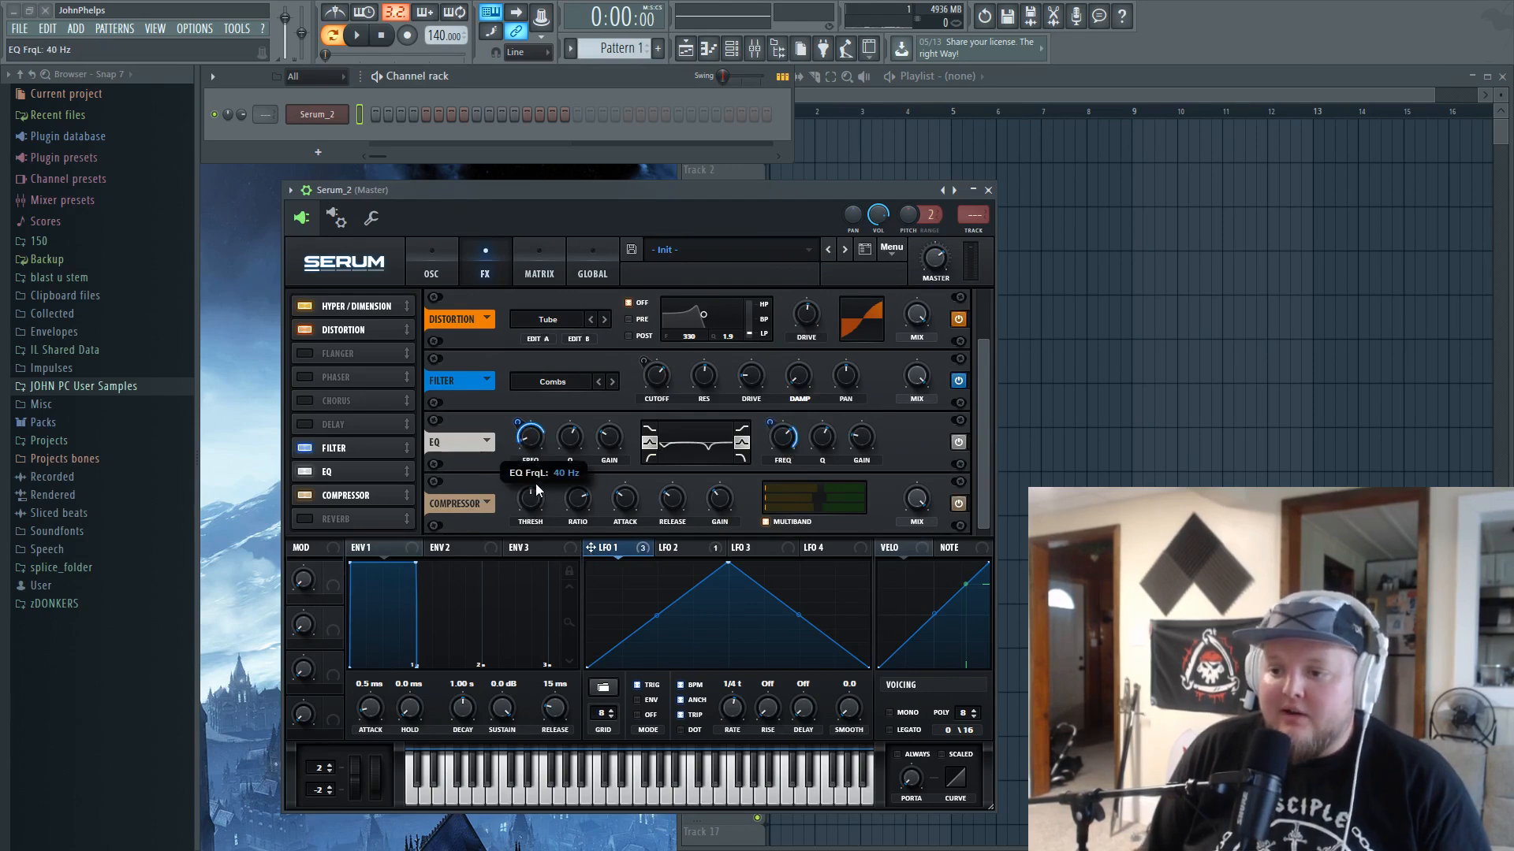
key(c)
drag(766, 426, 789, 447)
key(c)
- Raise the gains of both EQ bands while auditioning E4
drag(617, 443, 632, 381)
drag(861, 438, 892, 367)
key(c)
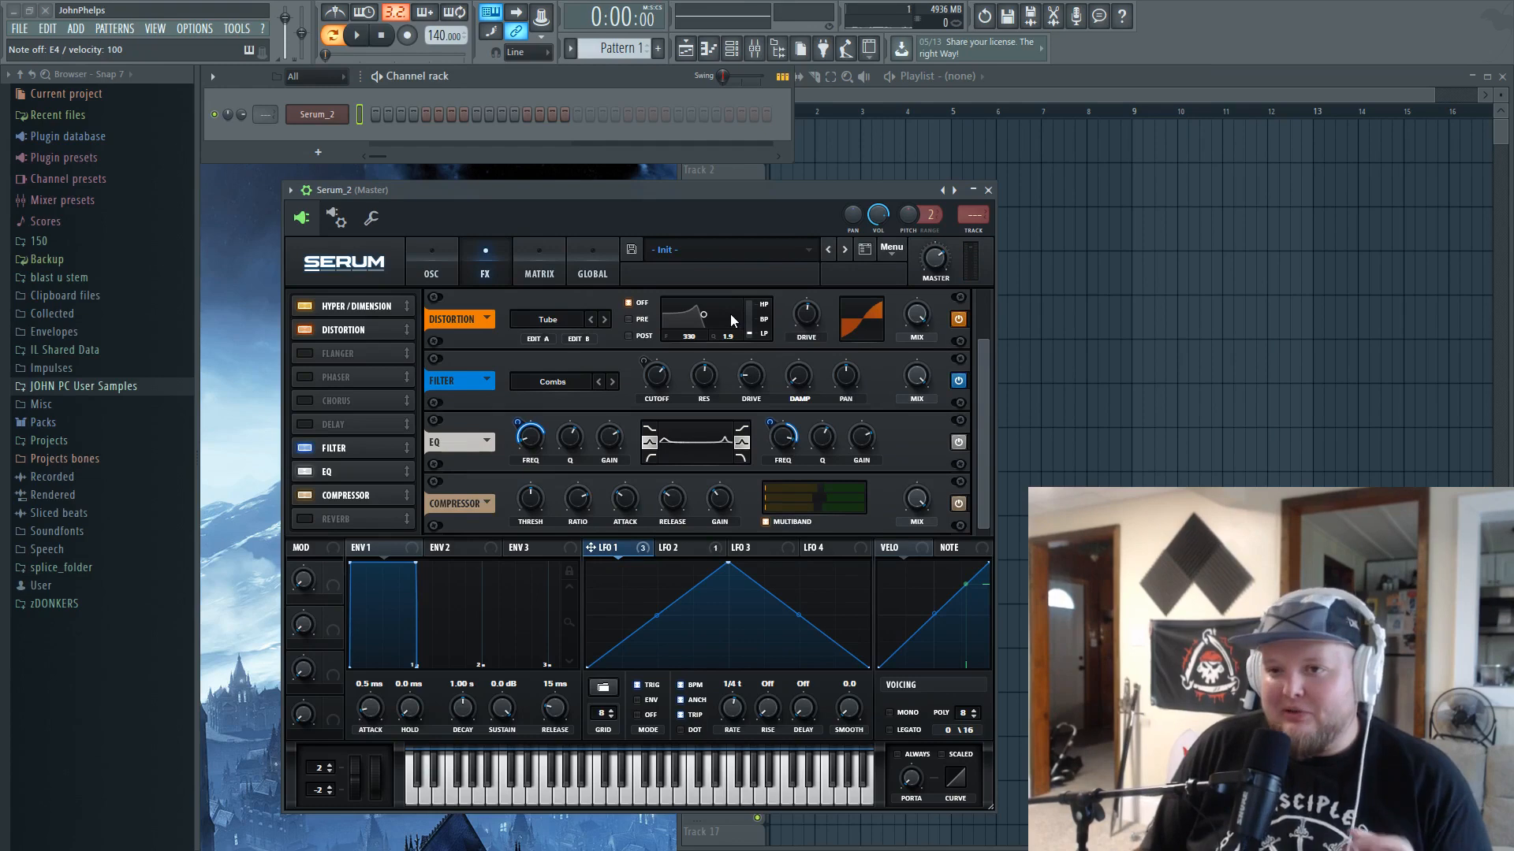
key(c)
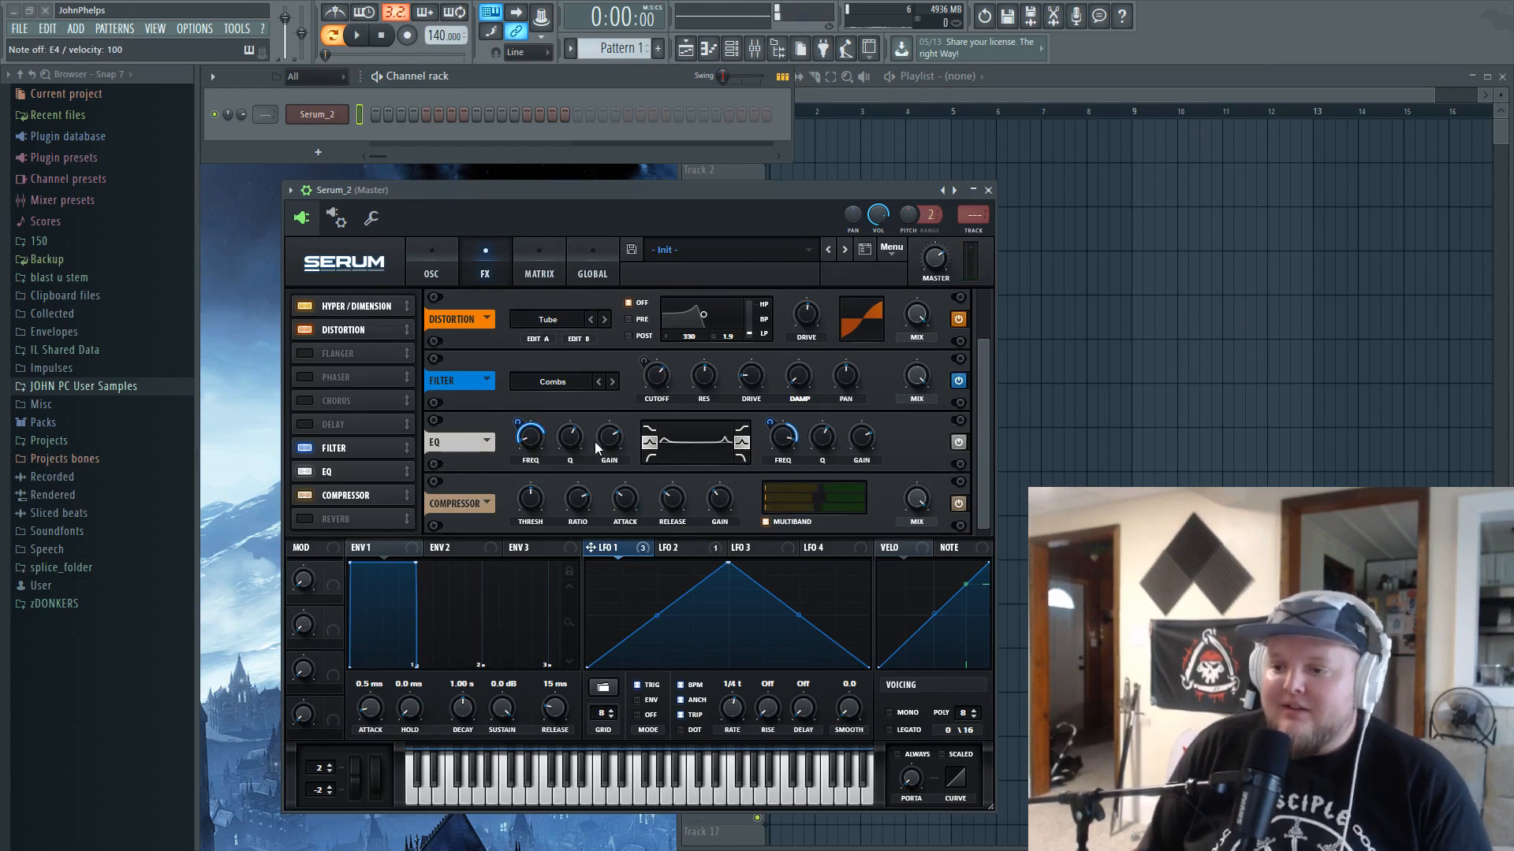
key(c)
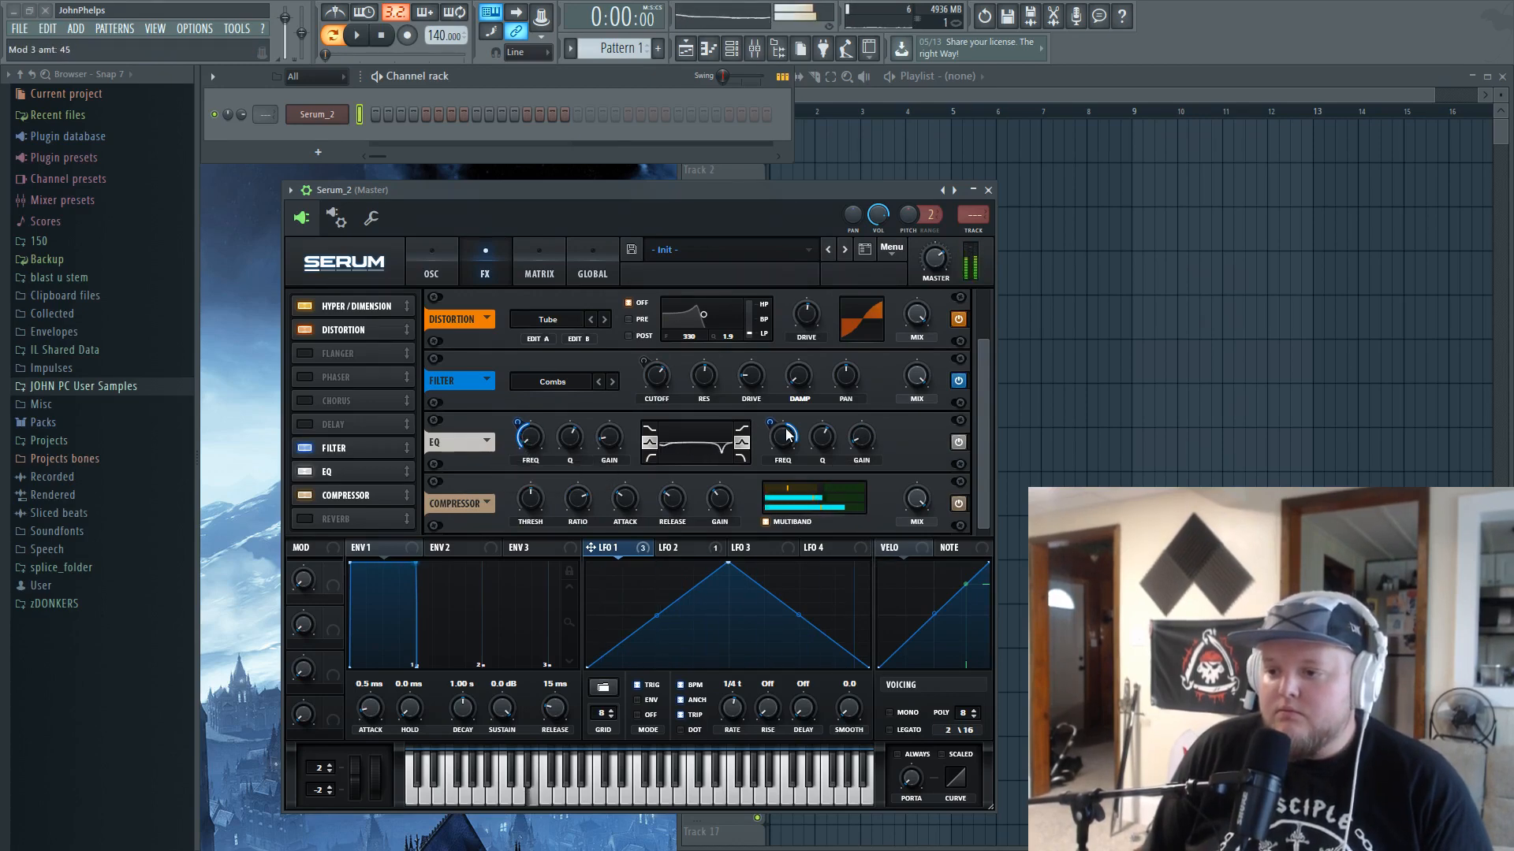
- Adjust LFO 1's modulation amounts on the EQ frequencies, set the low band to about 83 Hz and compare with the EQ bypassed
drag(519, 420, 522, 423)
drag(770, 422, 769, 422)
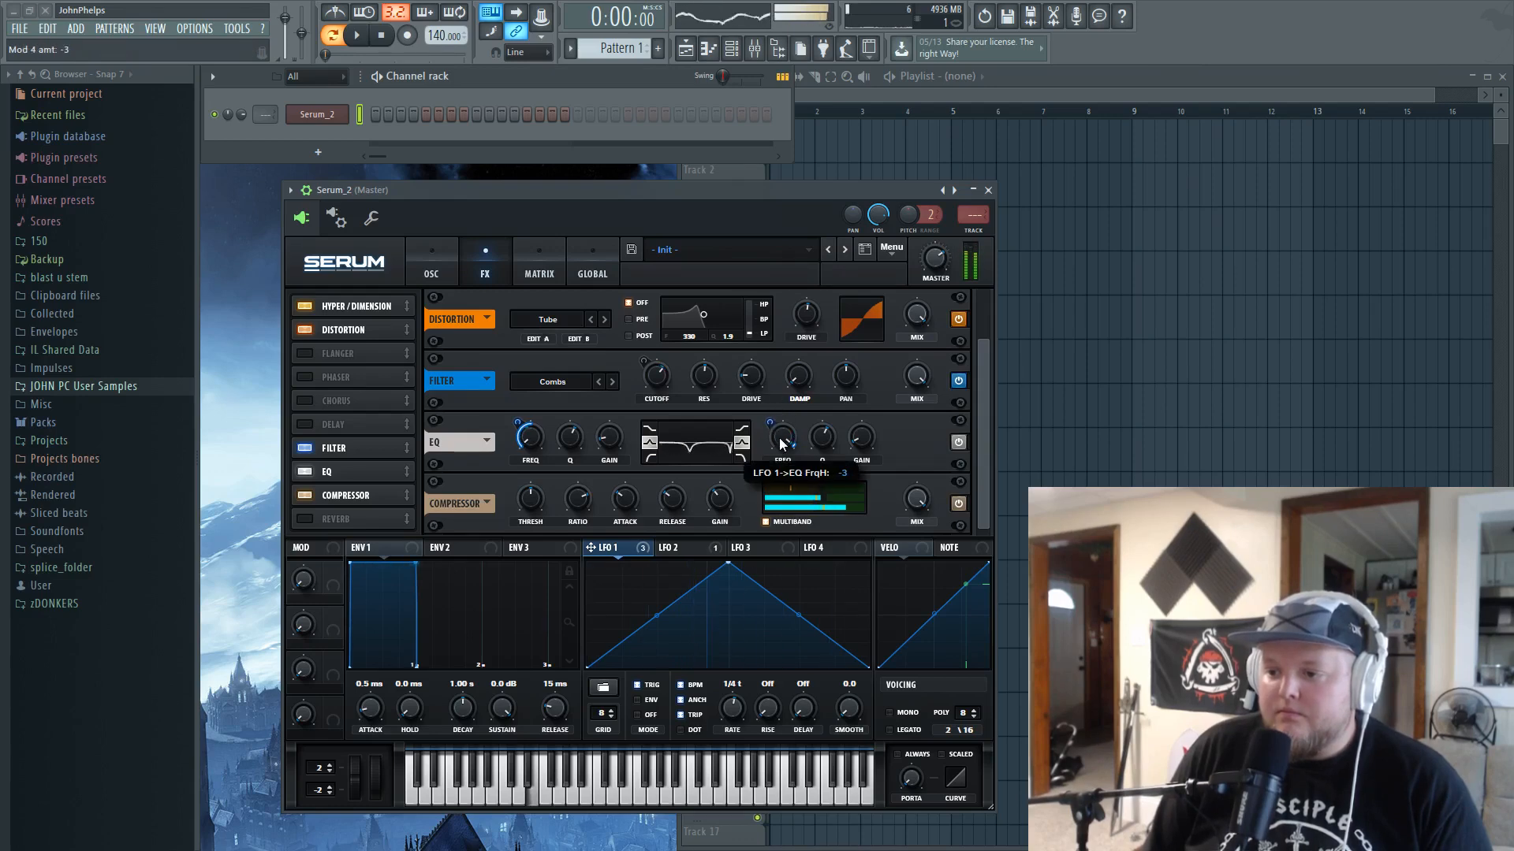
drag(538, 438, 528, 451)
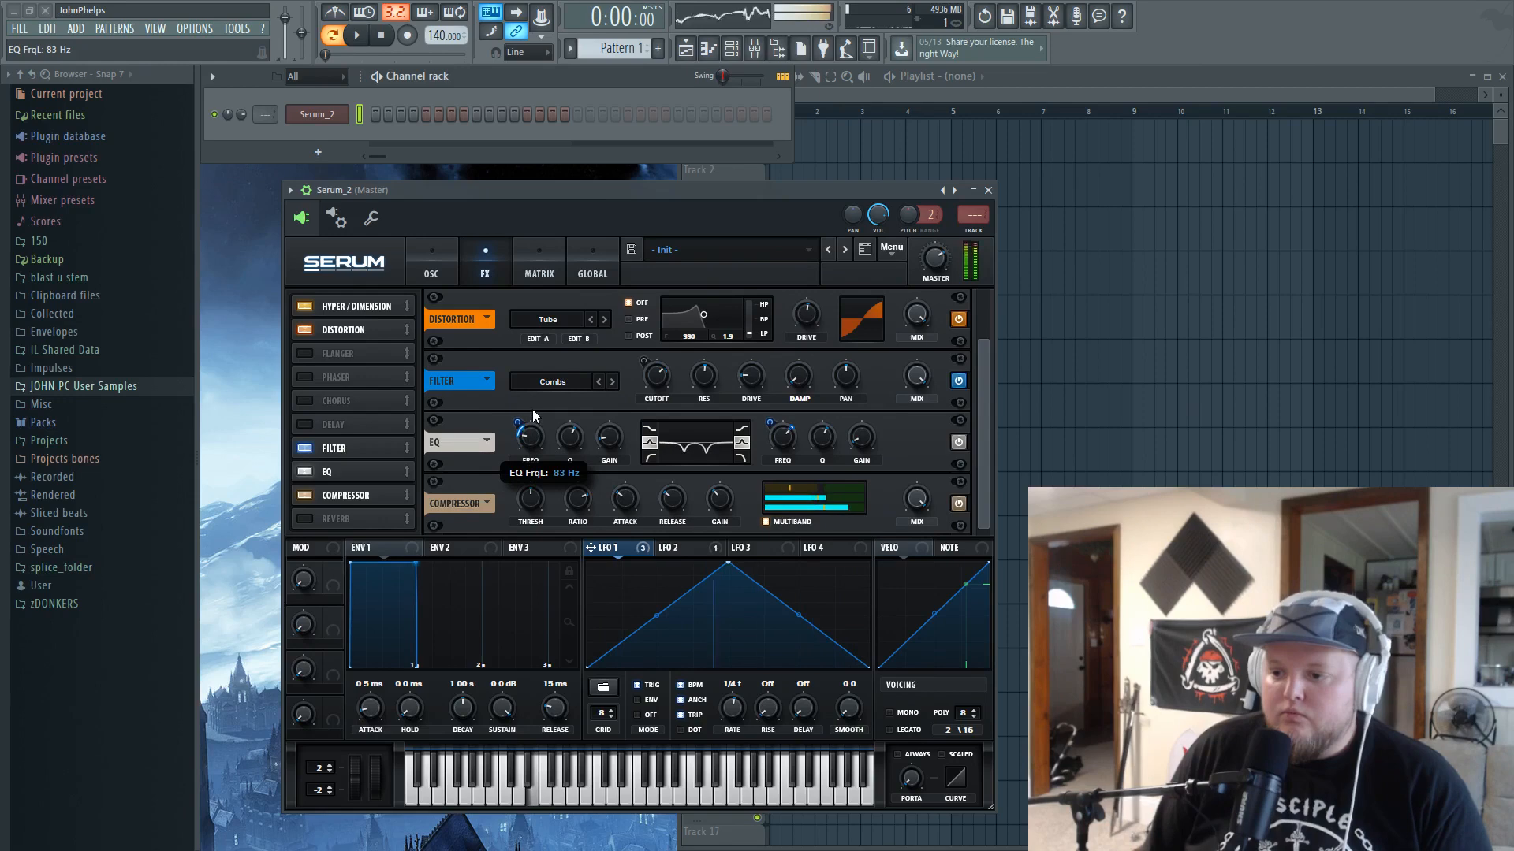
click(958, 444)
click(958, 444)
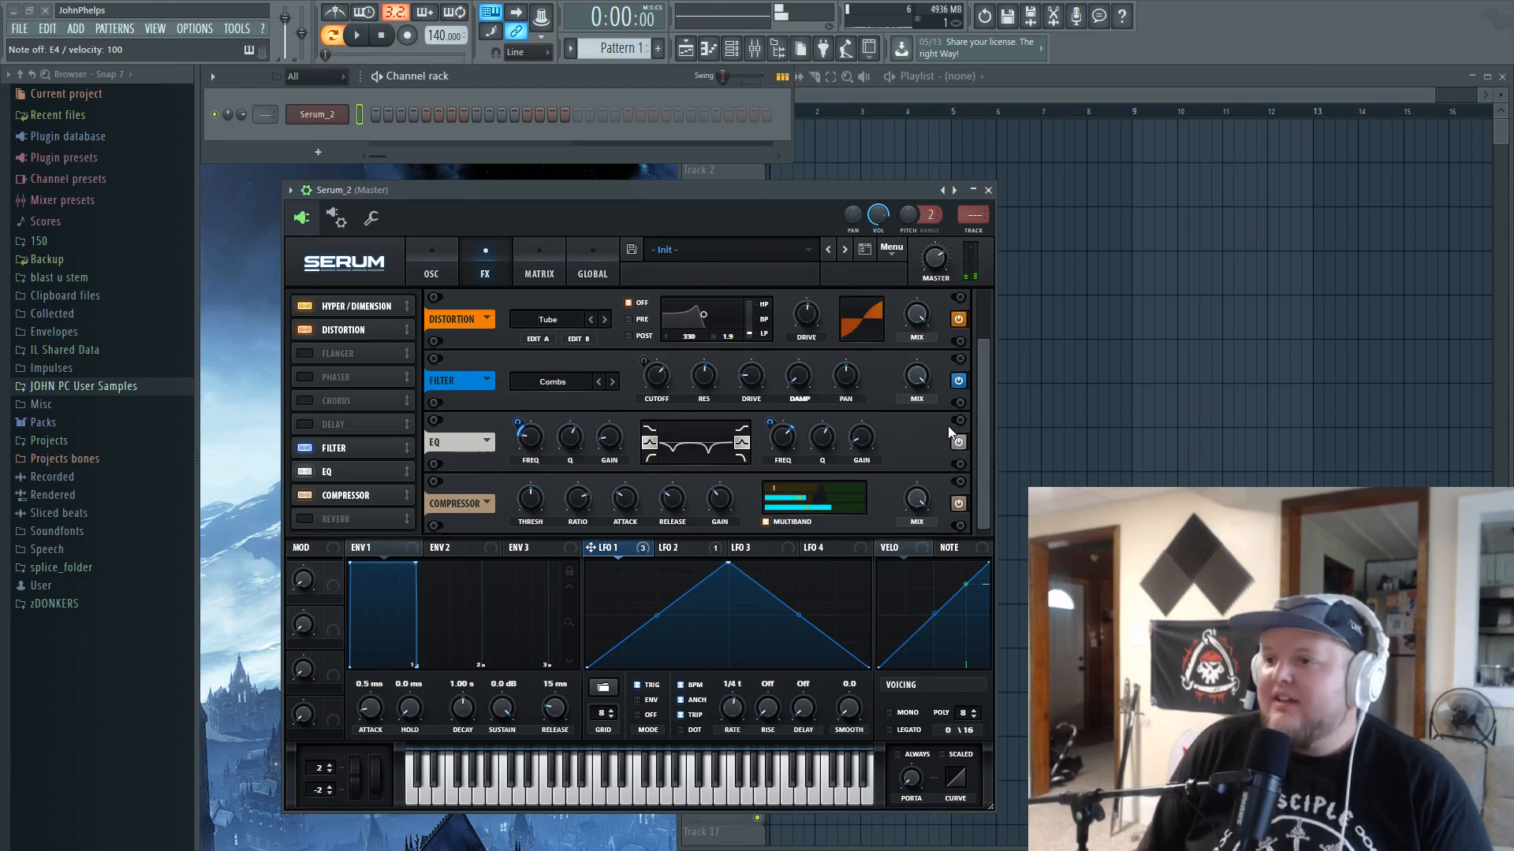
- Turn on the sub oscillator with direct out, set its octave to -2 and modulate its level with LFO 1
click(427, 264)
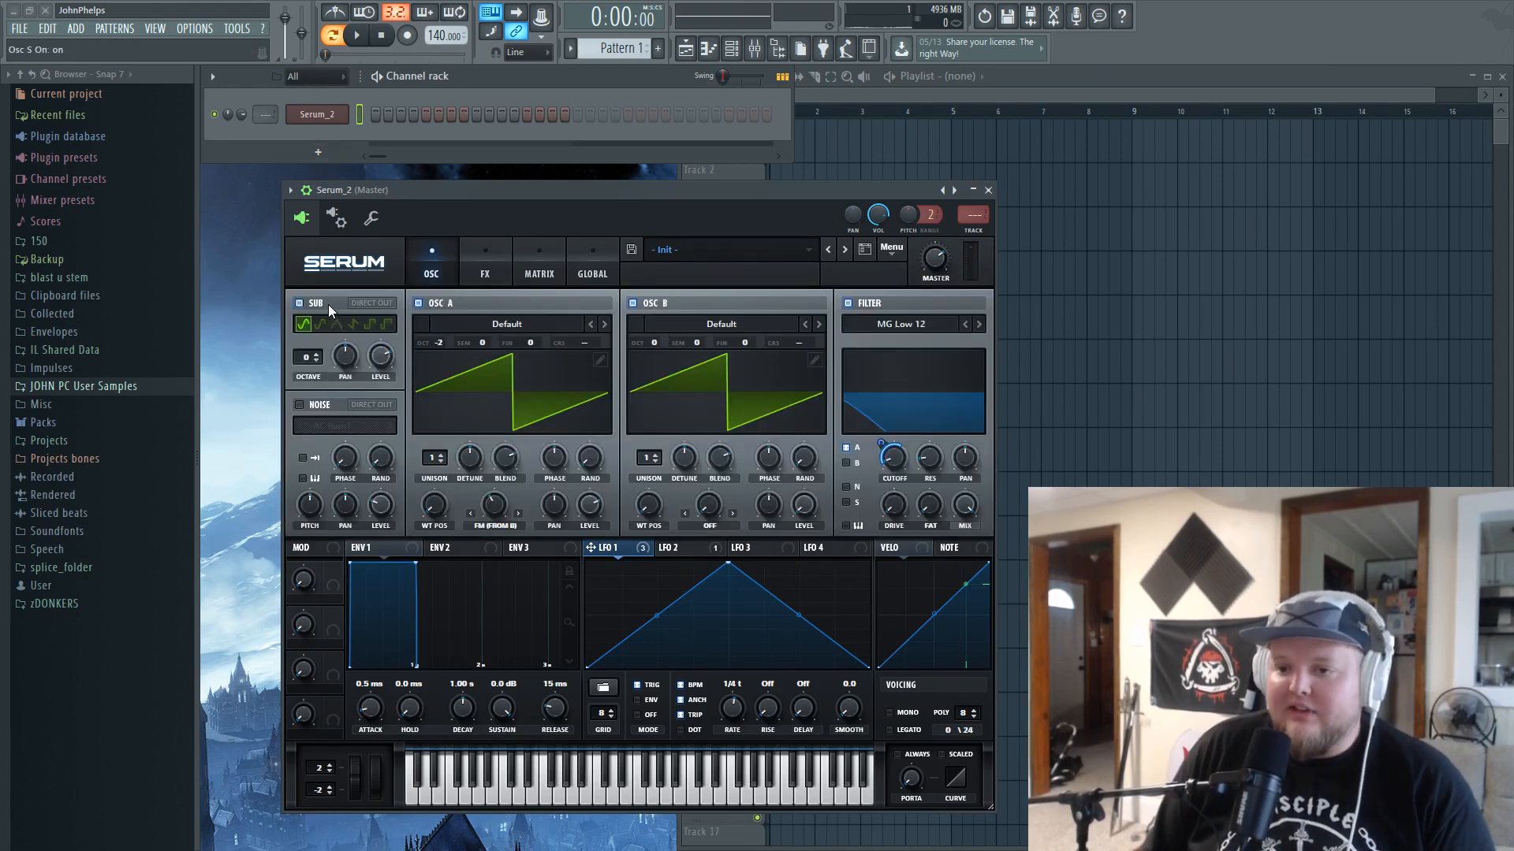
click(373, 304)
drag(307, 359, 307, 375)
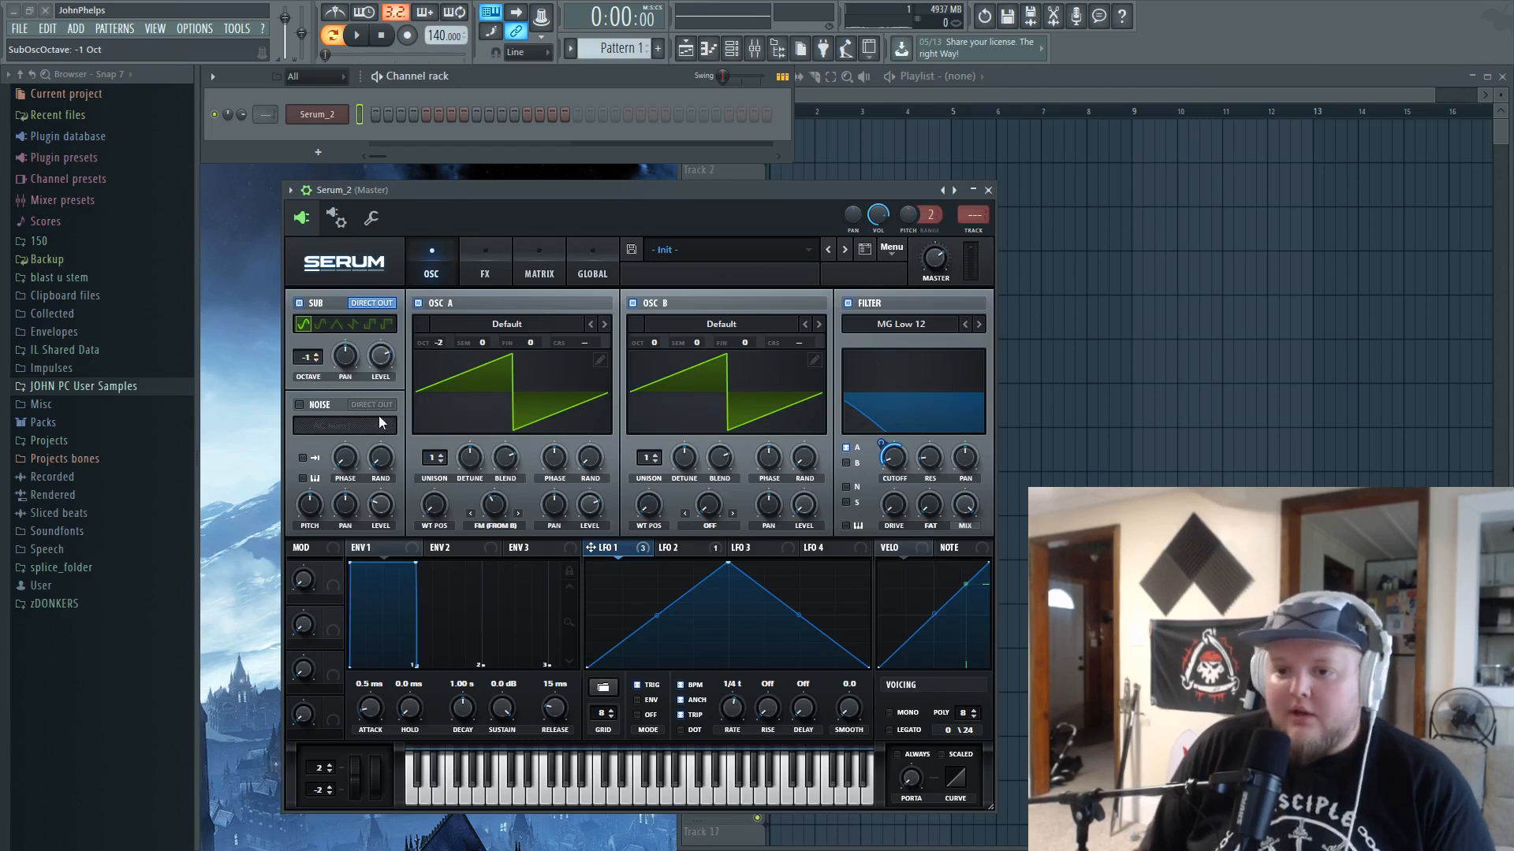
drag(310, 365, 383, 355)
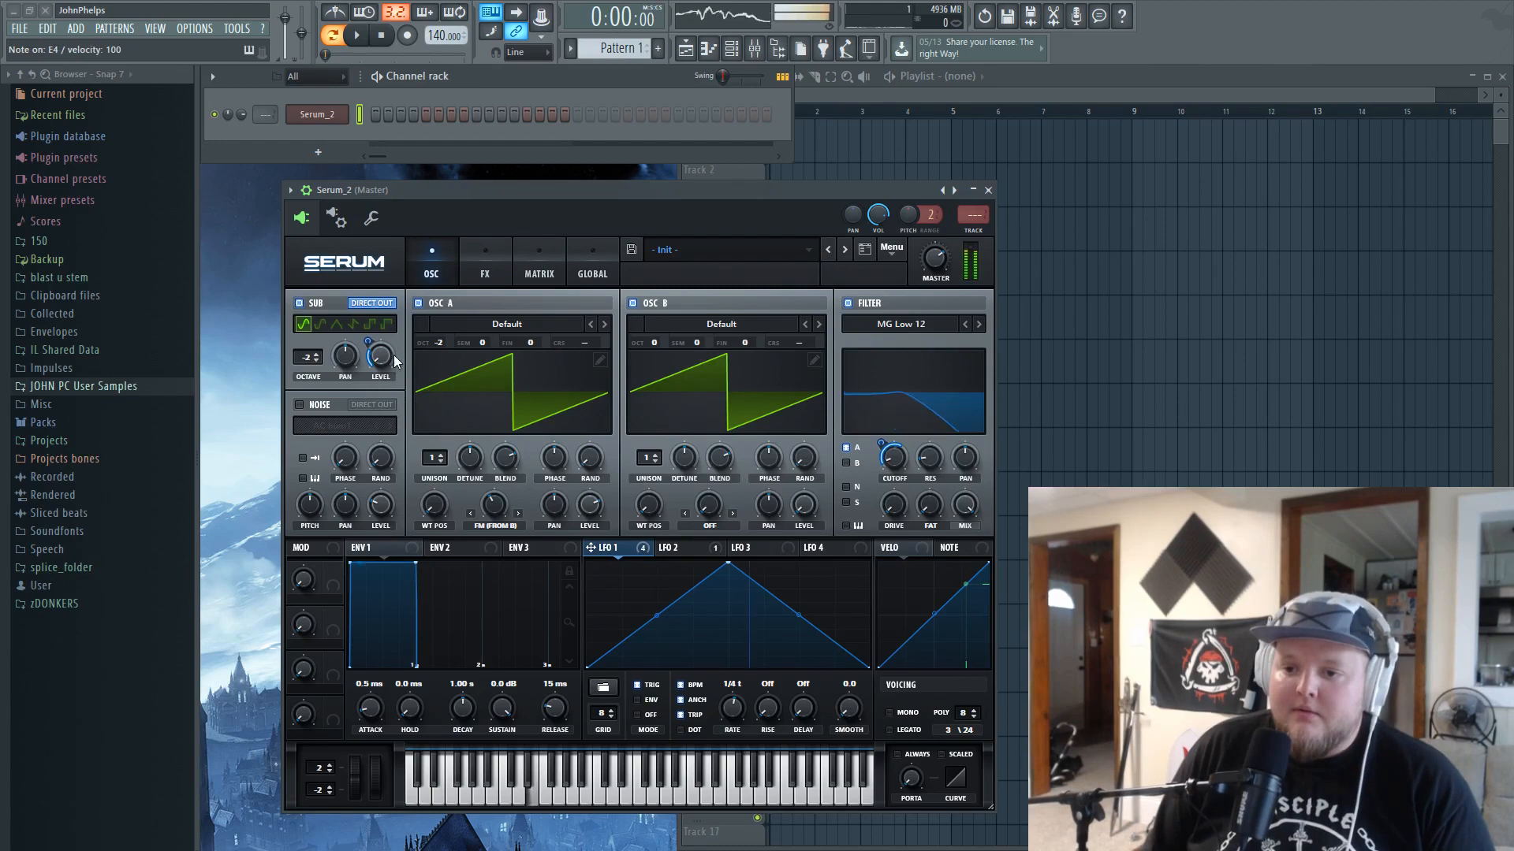
- Mute Osc A and Osc B to hear the sub alone and switch the sub to its second waveform shape
click(418, 303)
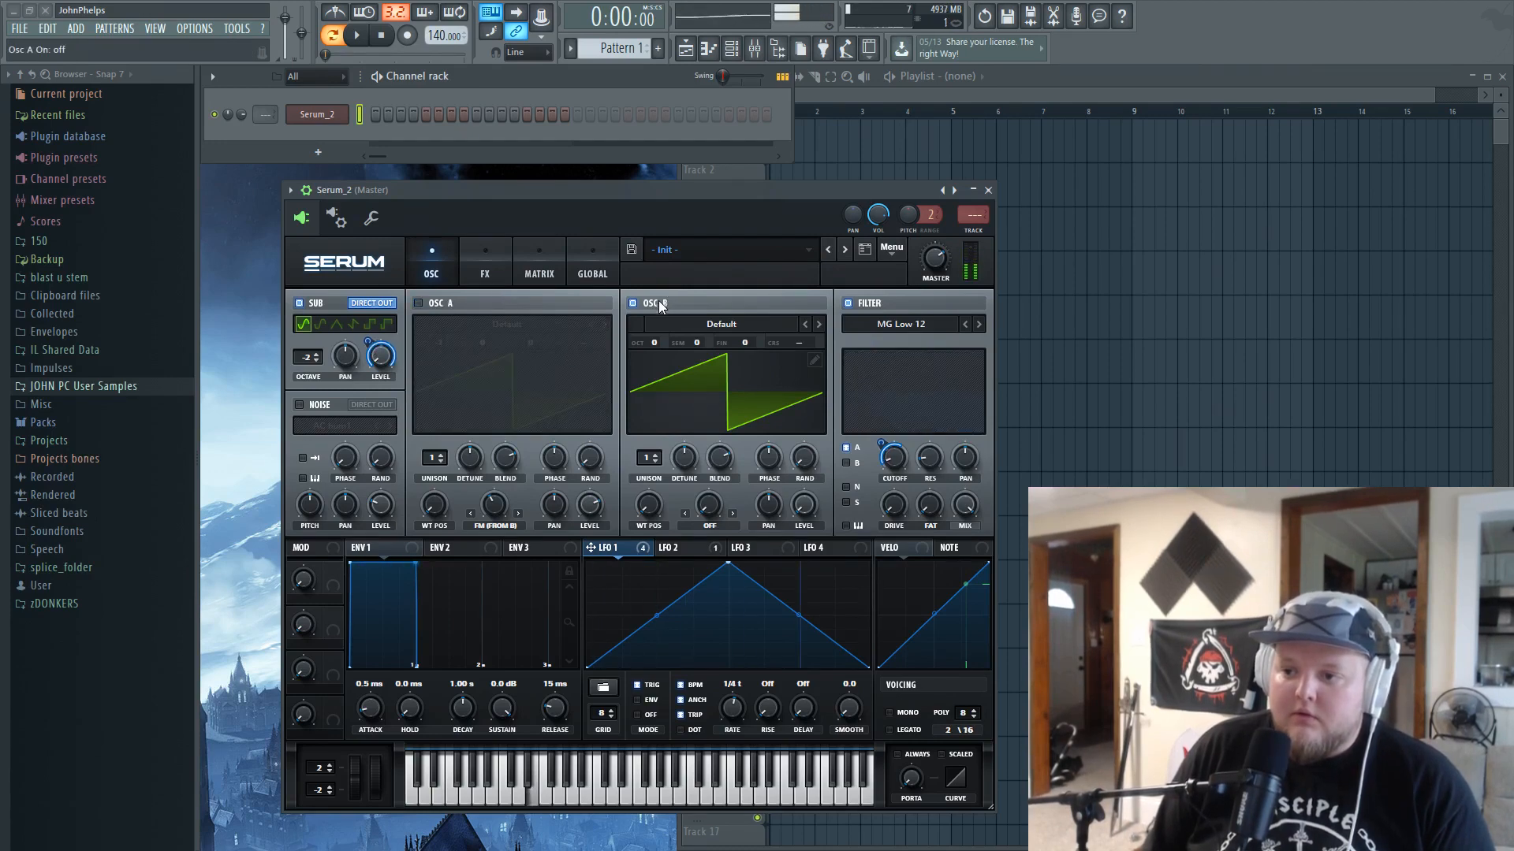
click(633, 303)
click(320, 324)
drag(933, 263, 933, 246)
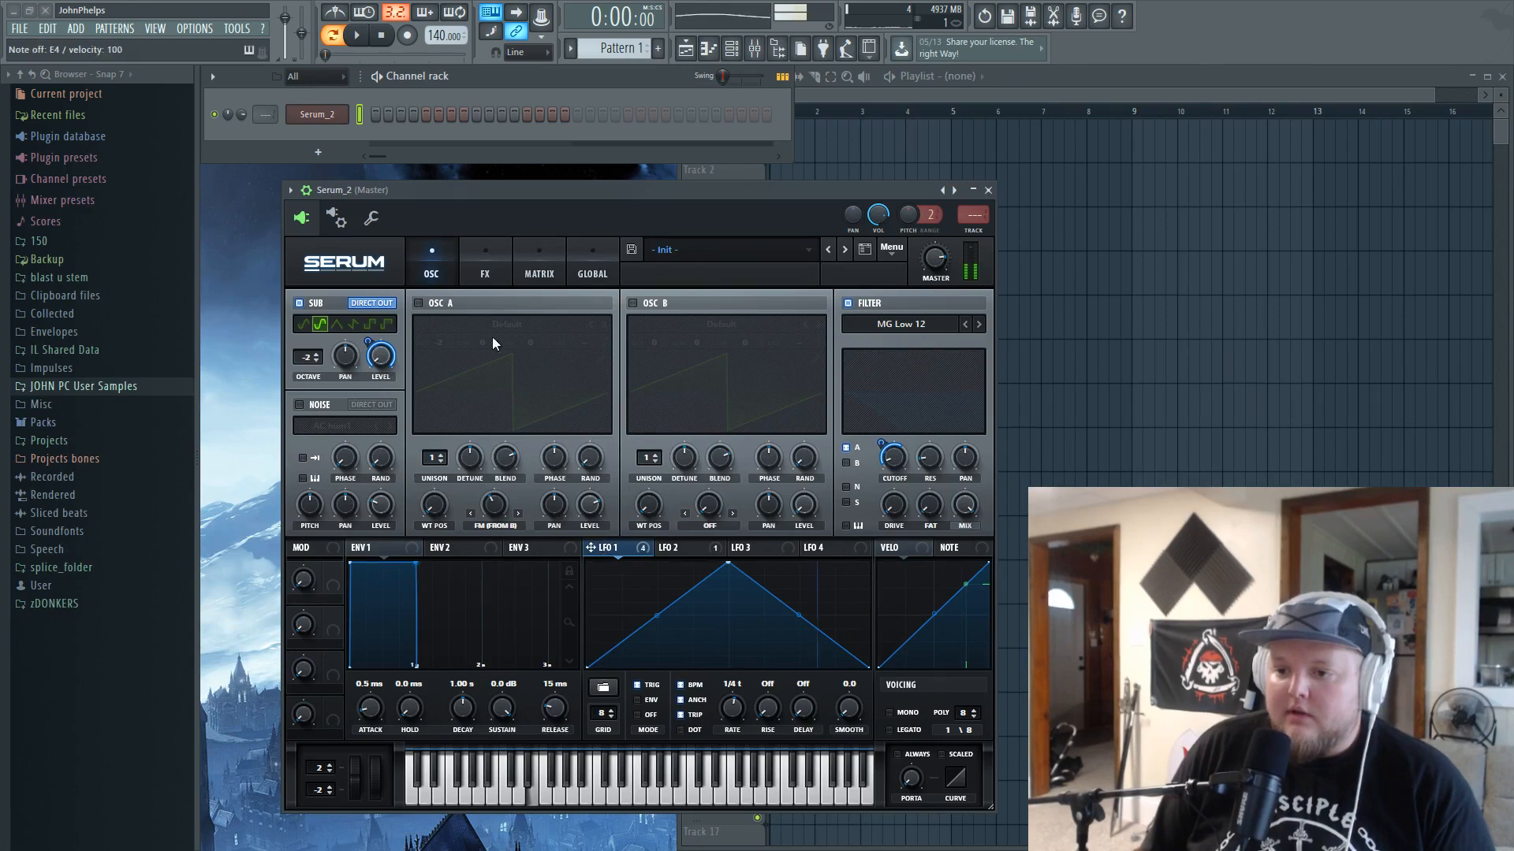
- Turn Osc A and Osc B back on and adjust Osc A's level against the sub
click(418, 302)
drag(589, 507, 597, 552)
click(633, 303)
key(m)
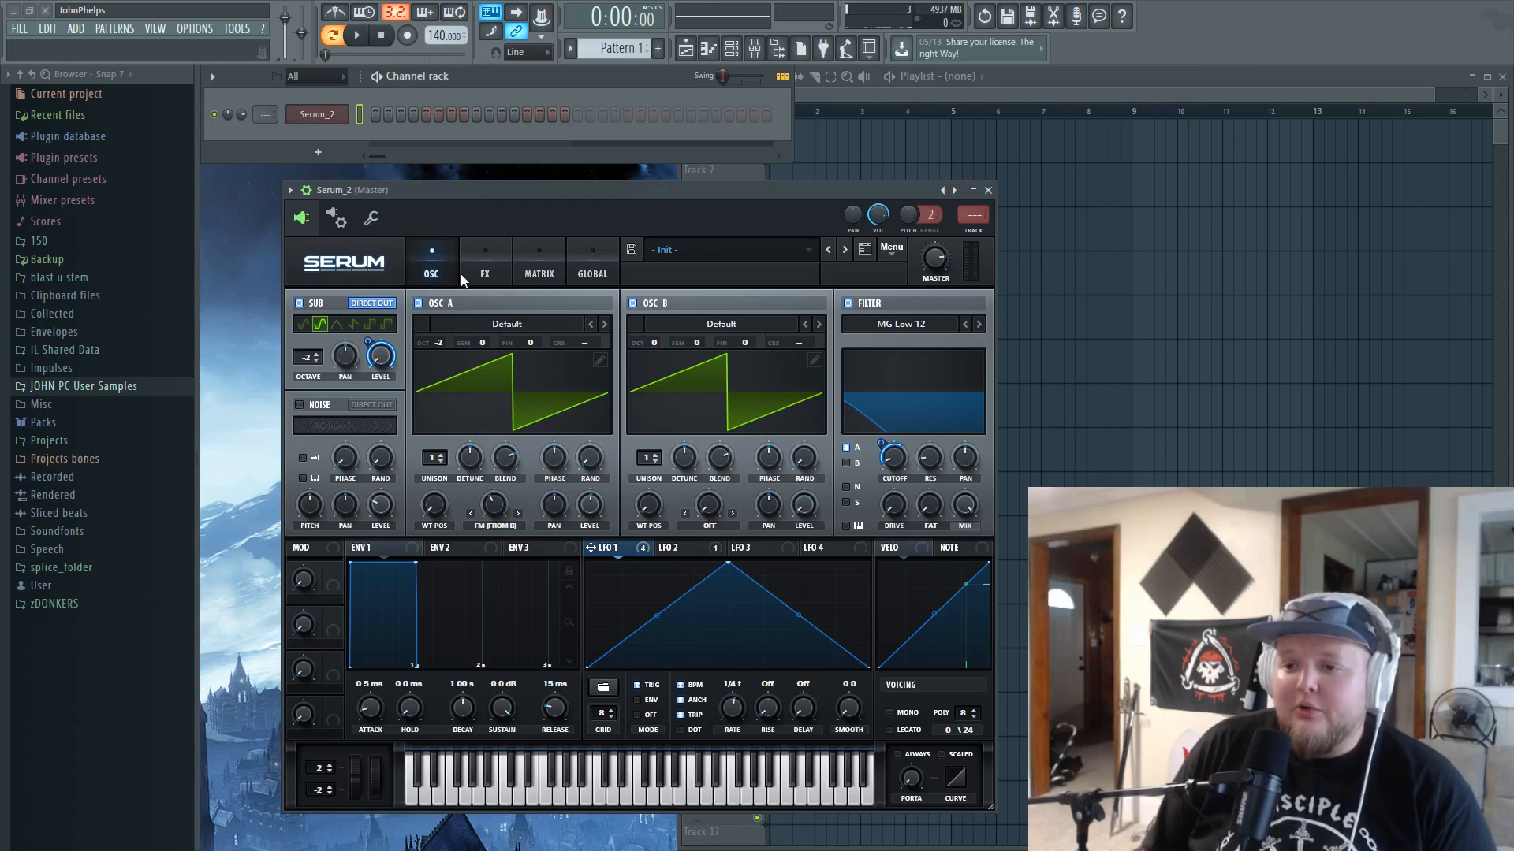
- Change the distortion type to Downsample, set its drive to 50% and adjust its mix while auditioning D4
click(482, 272)
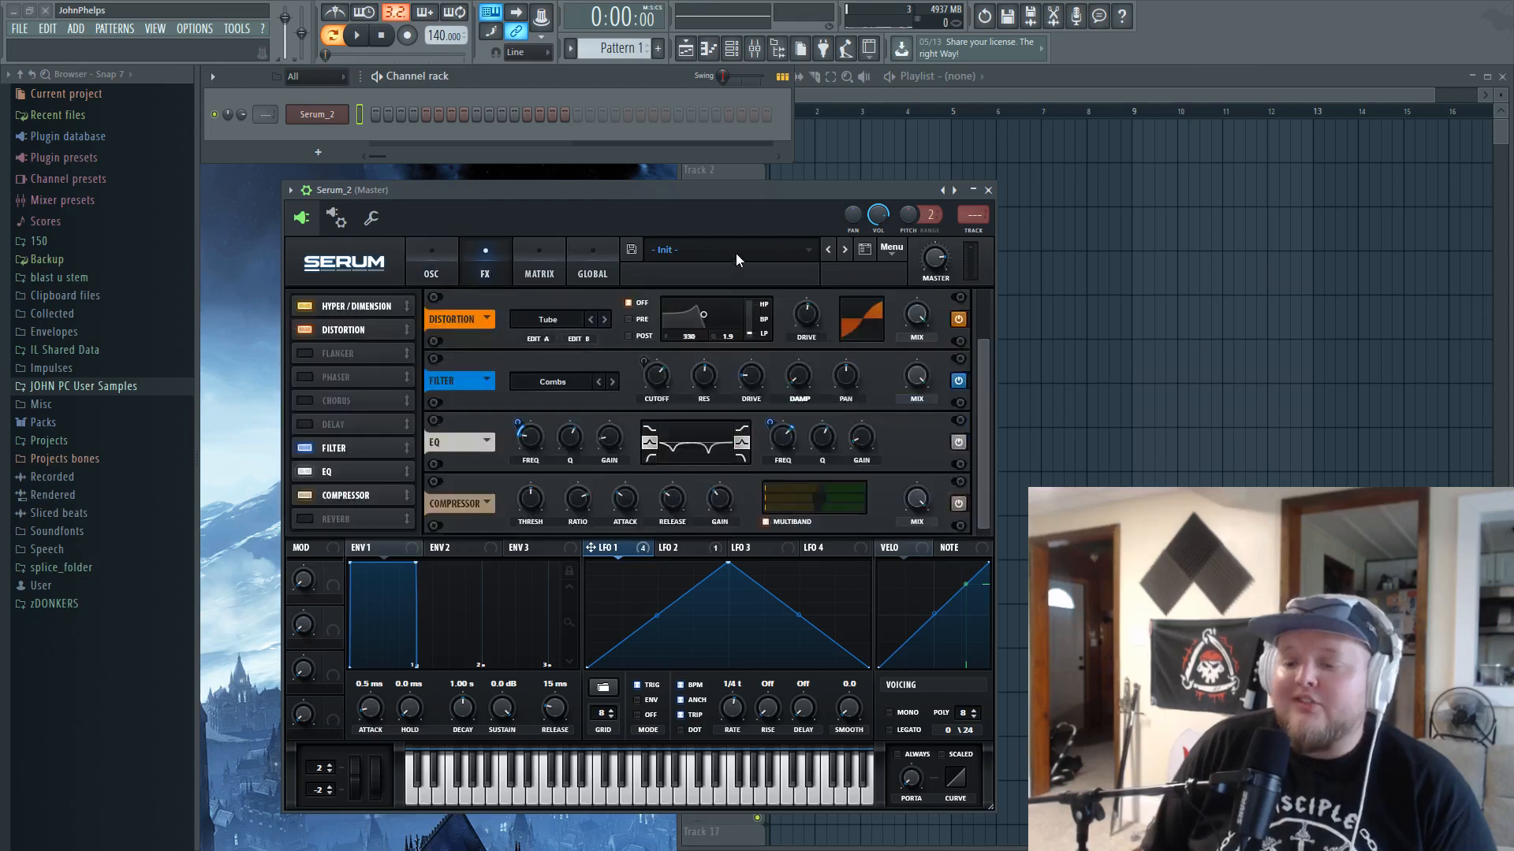
click(548, 323)
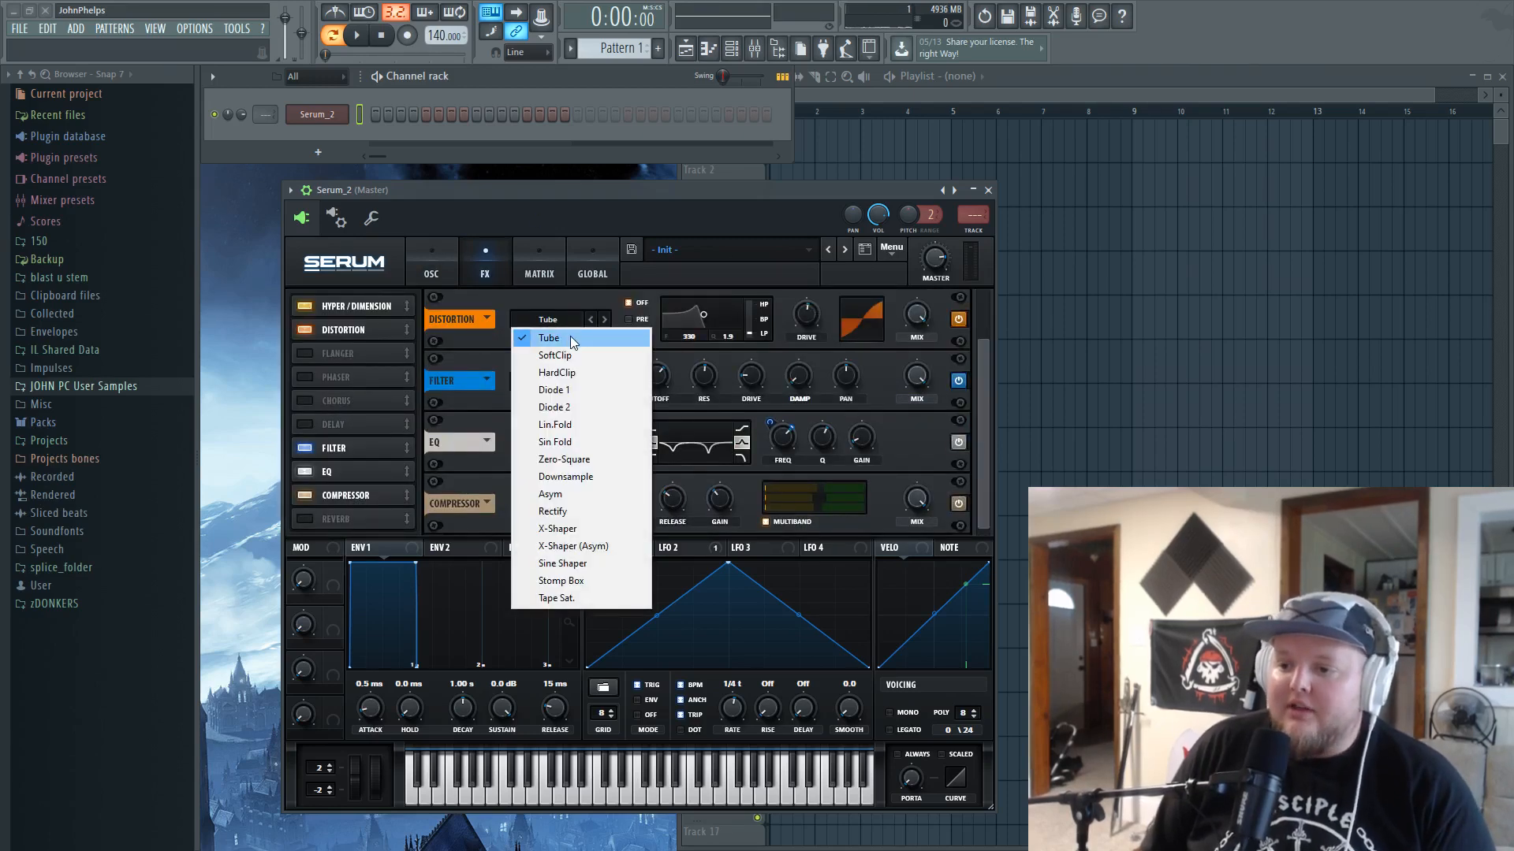
click(587, 478)
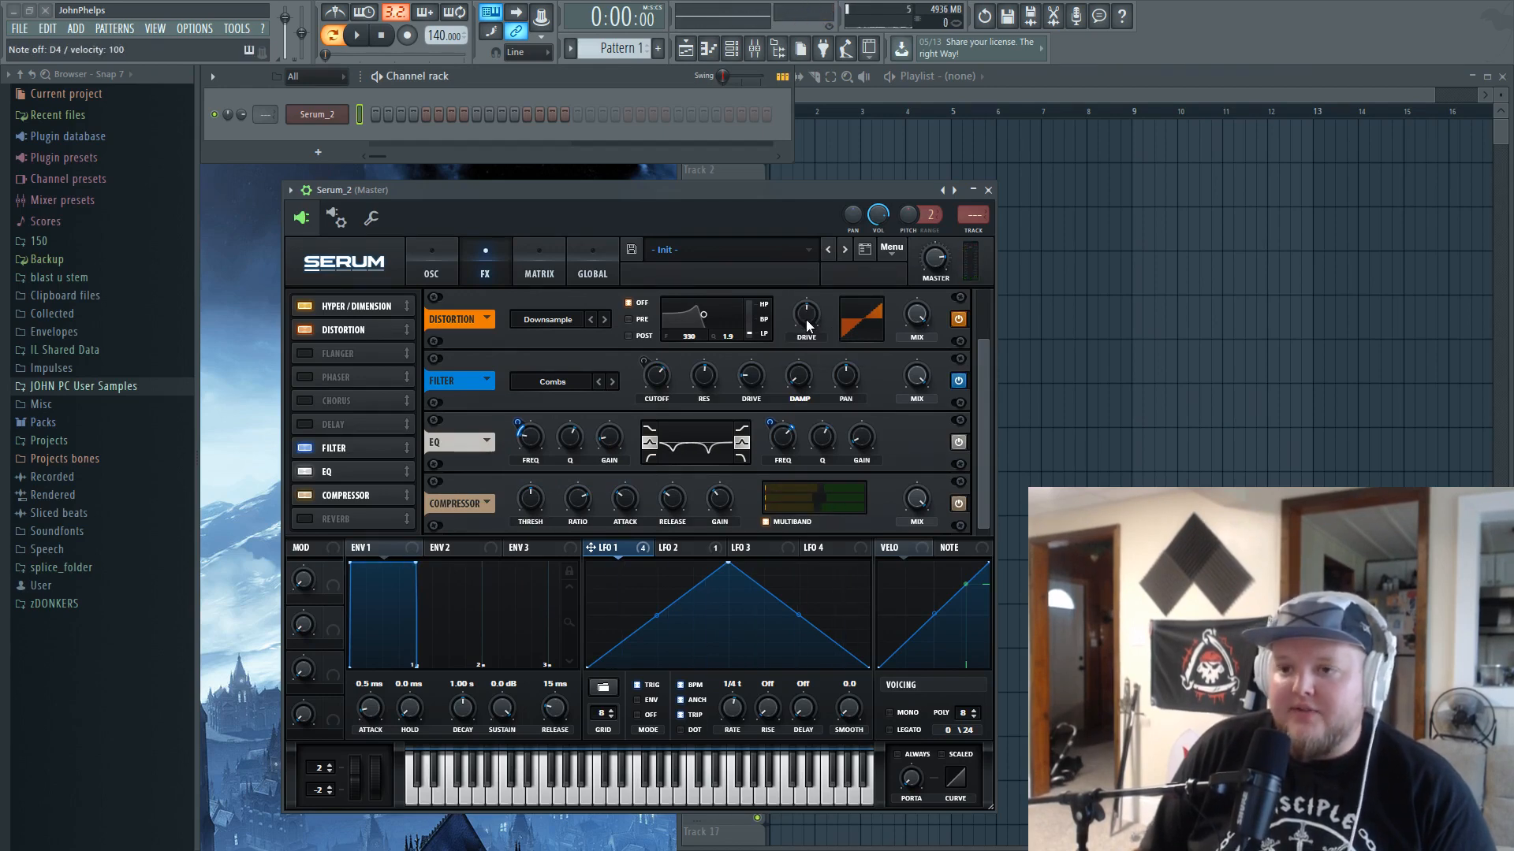
mouse_move(816, 328)
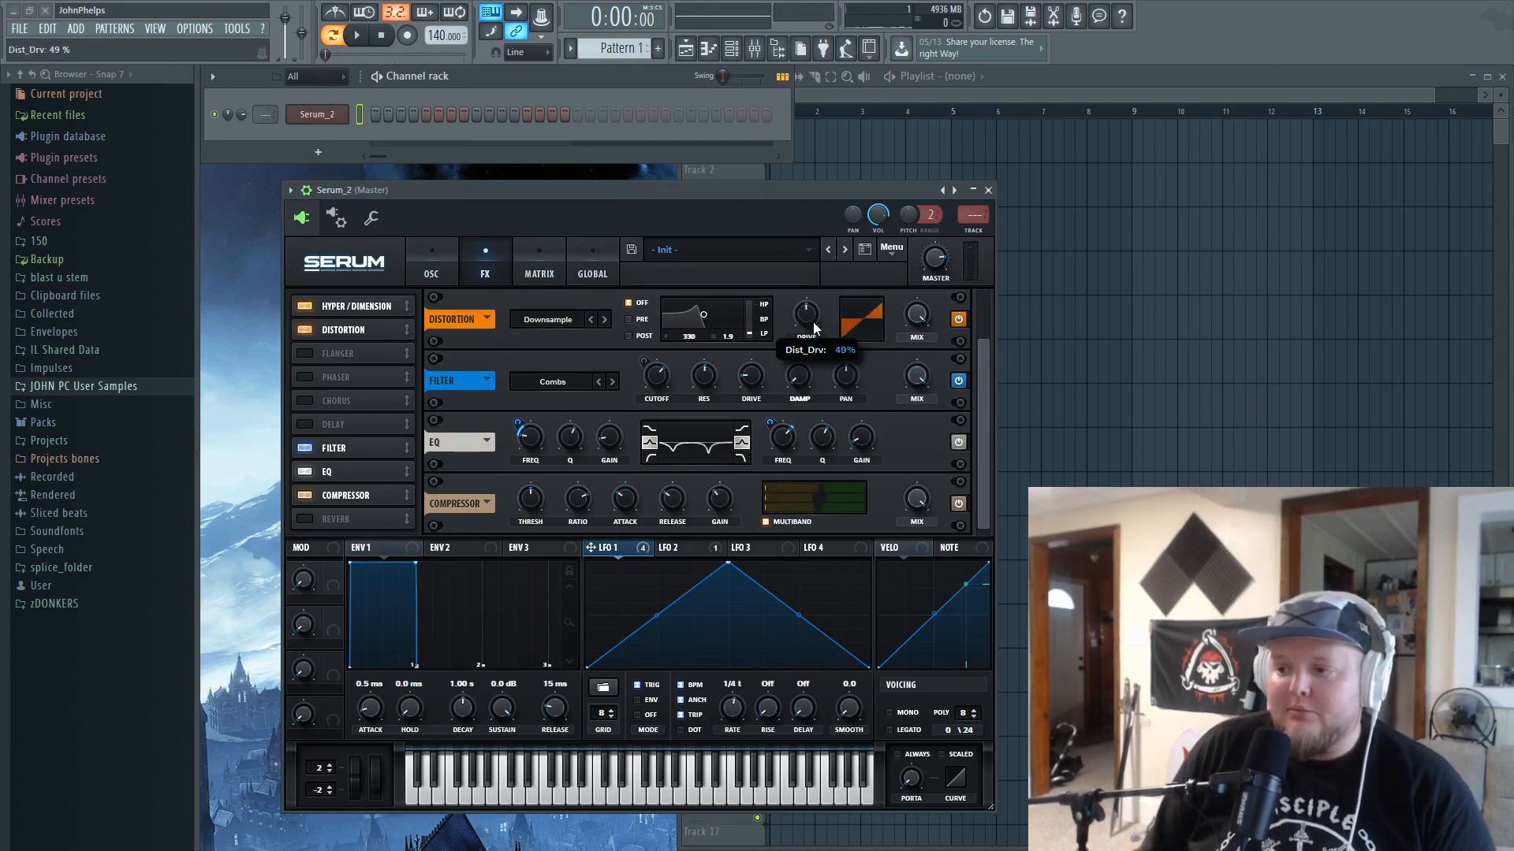
mouse_move(815, 341)
mouse_down()
mouse_move(810, 394)
mouse_move(810, 315)
mouse_up()
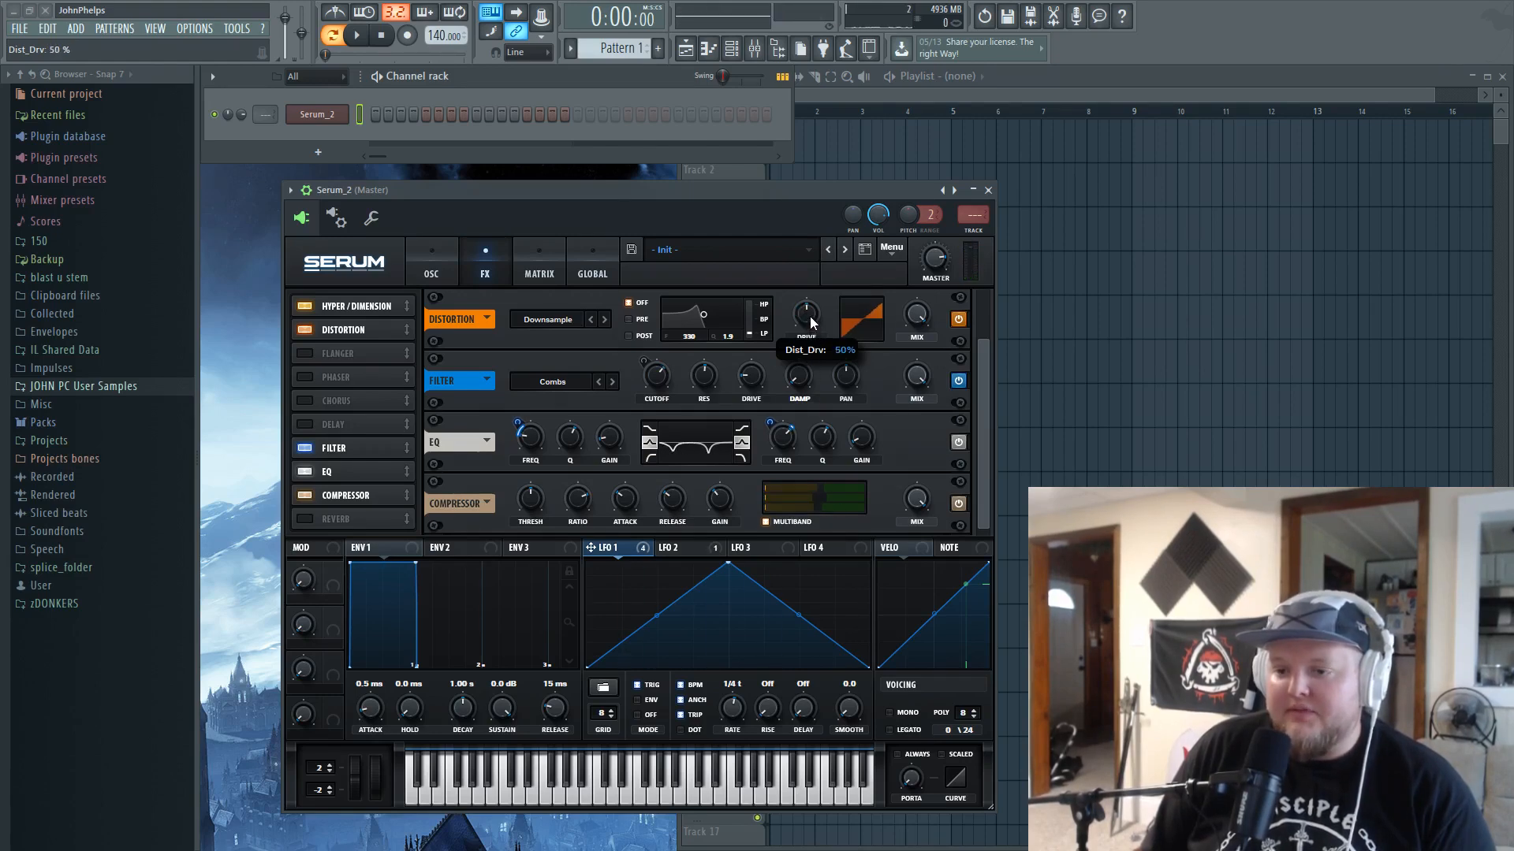
key(x)
key(x)
drag(916, 315, 962, 200)
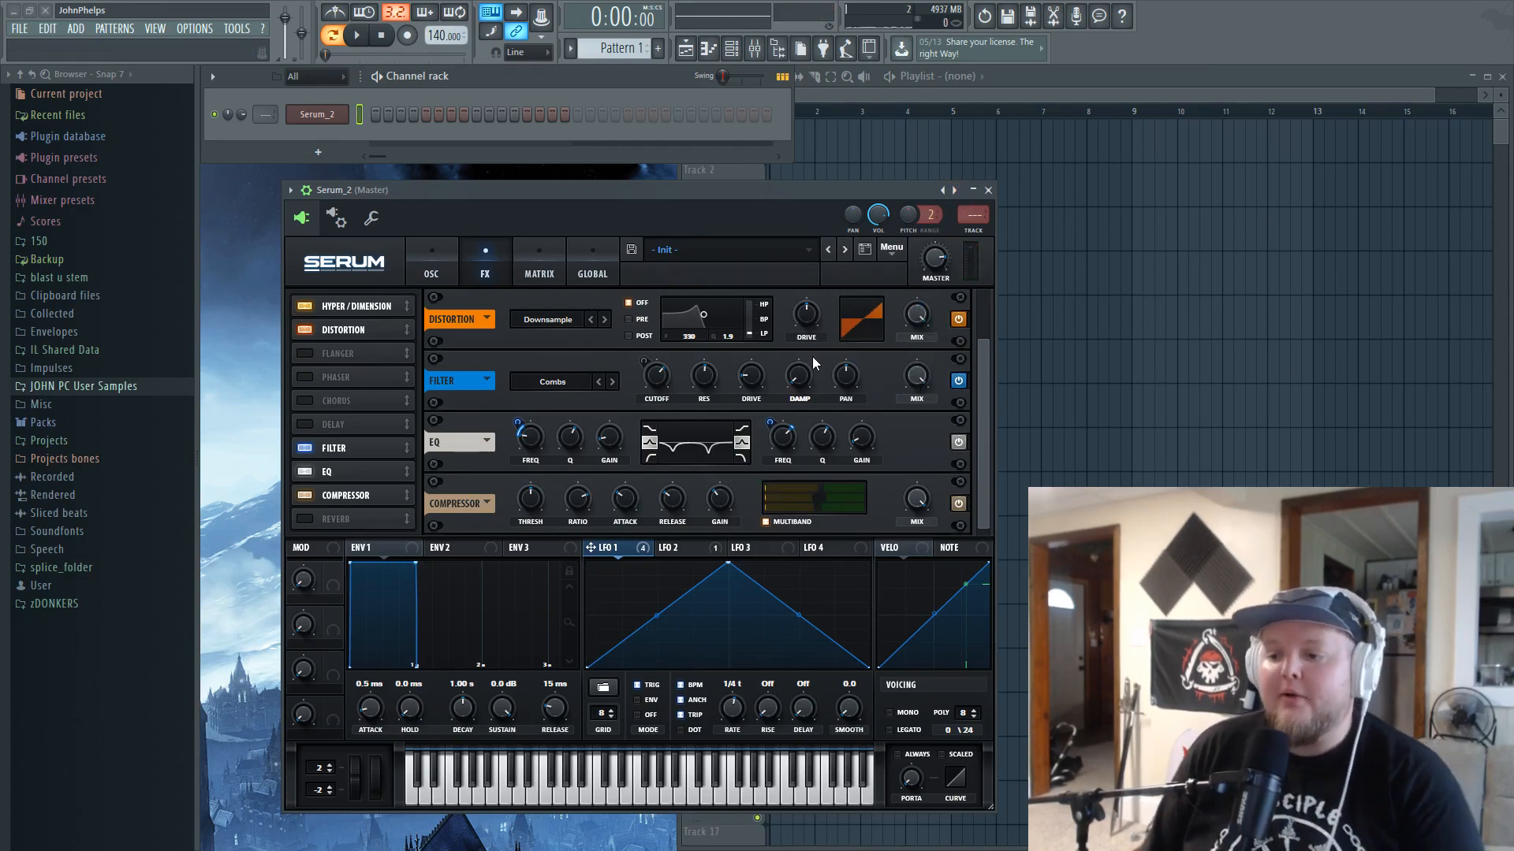
- Reset the synth to the Init preset and return to the oscillator settings
click(892, 249)
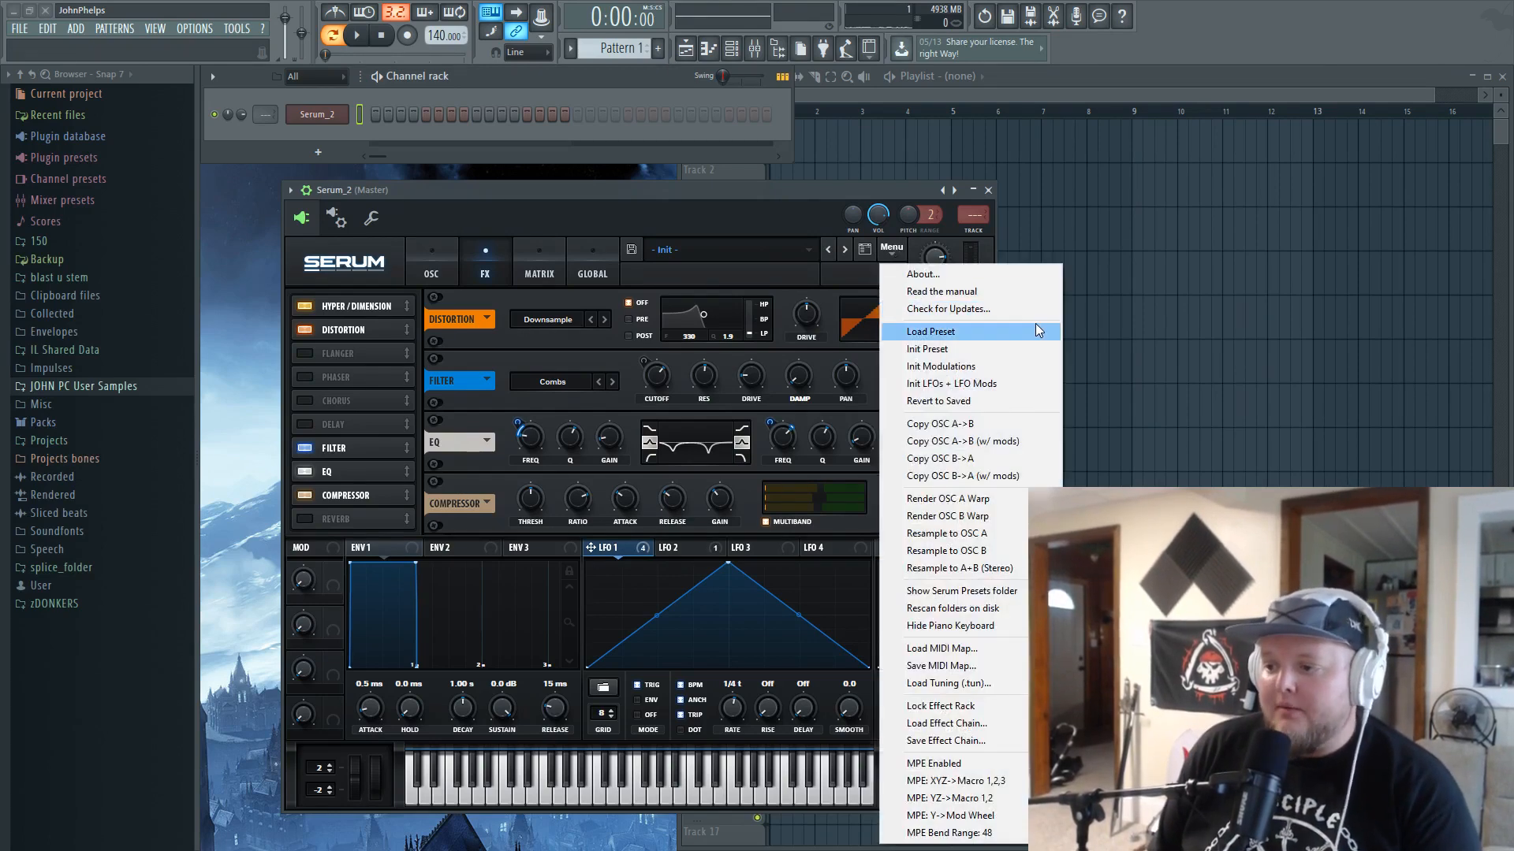
click(968, 352)
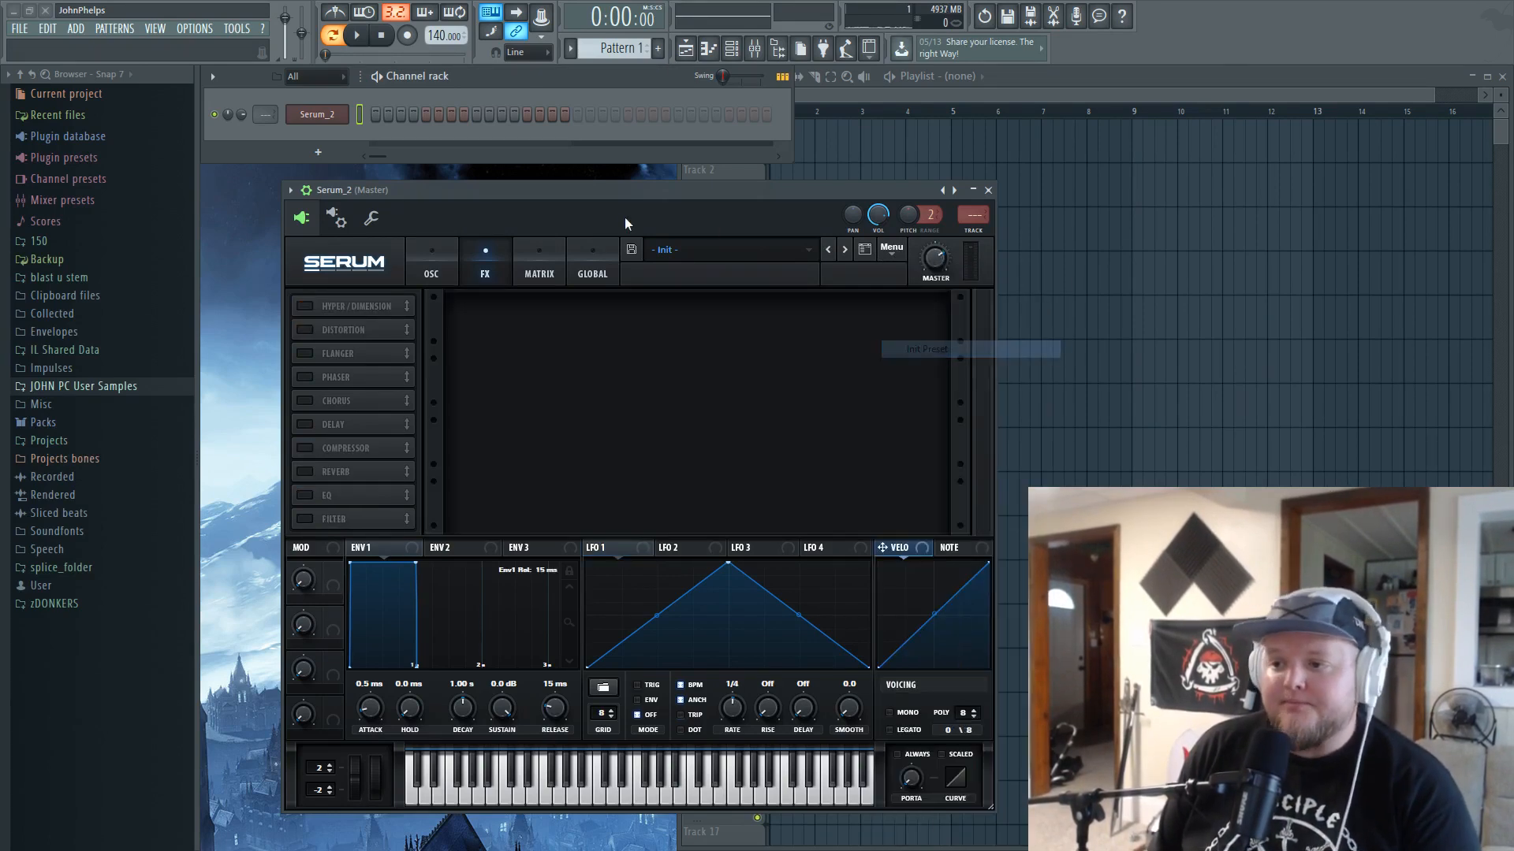
click(421, 266)
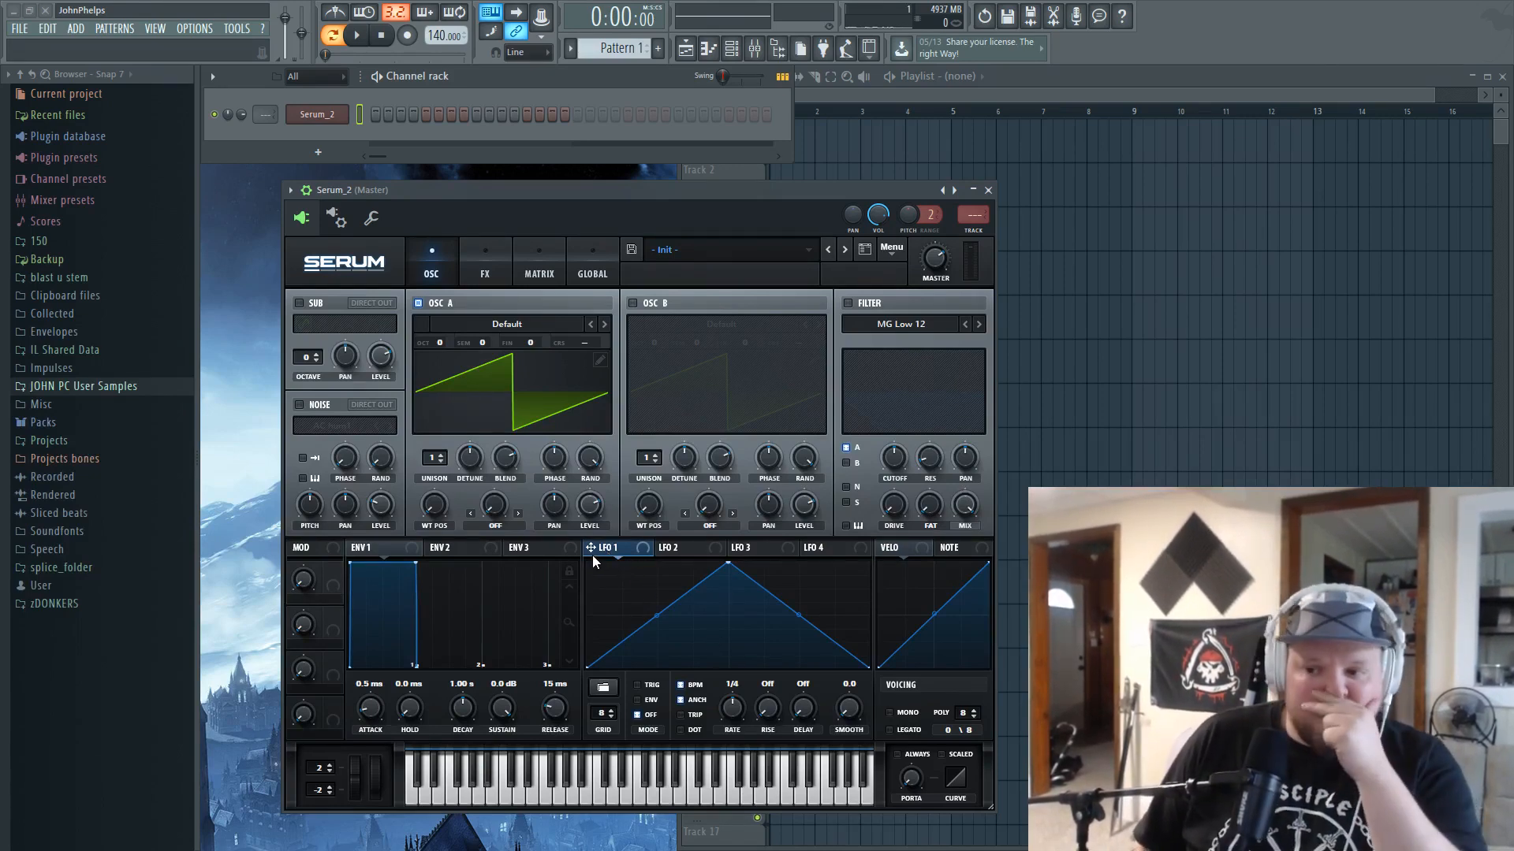
- Modulate Osc A's level with LFO 1 at 100, move the LFO peak to a quarter of its cycle and set it to ENV mode
drag(592, 551, 592, 506)
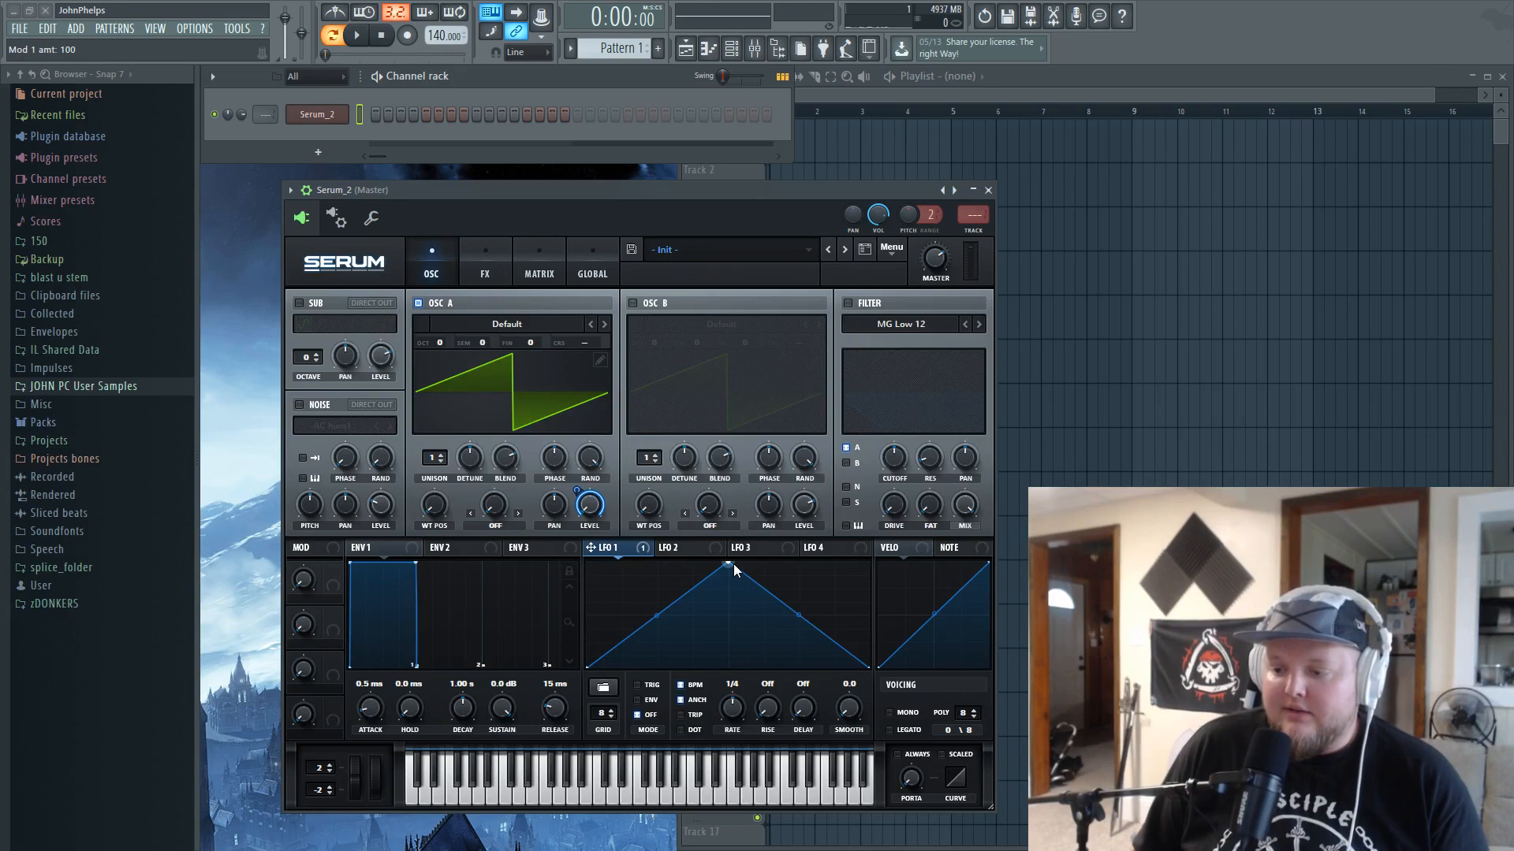
drag(731, 567, 663, 536)
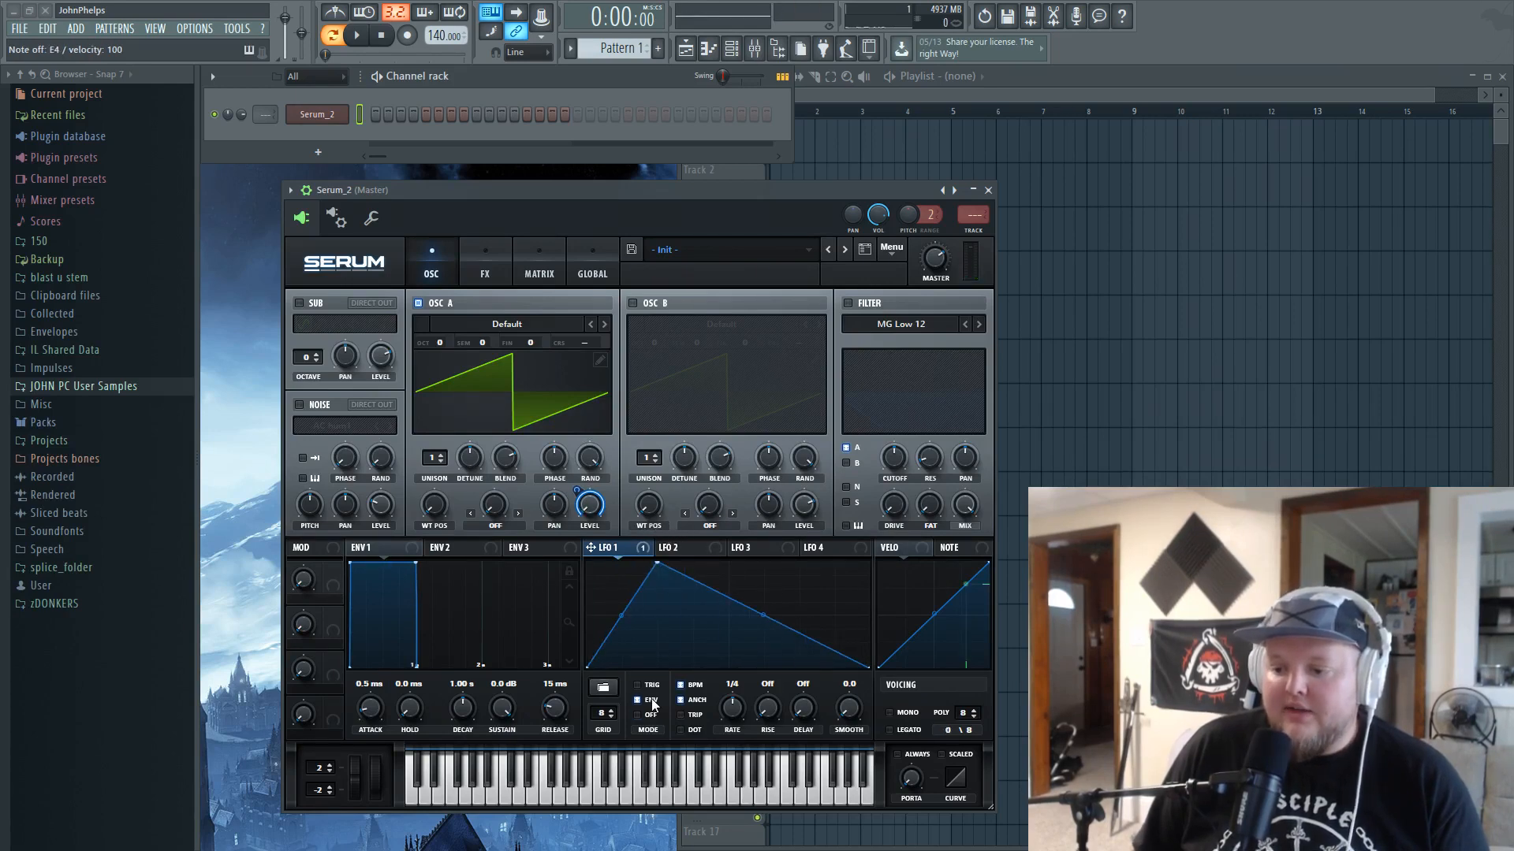
key(c)
key(c)
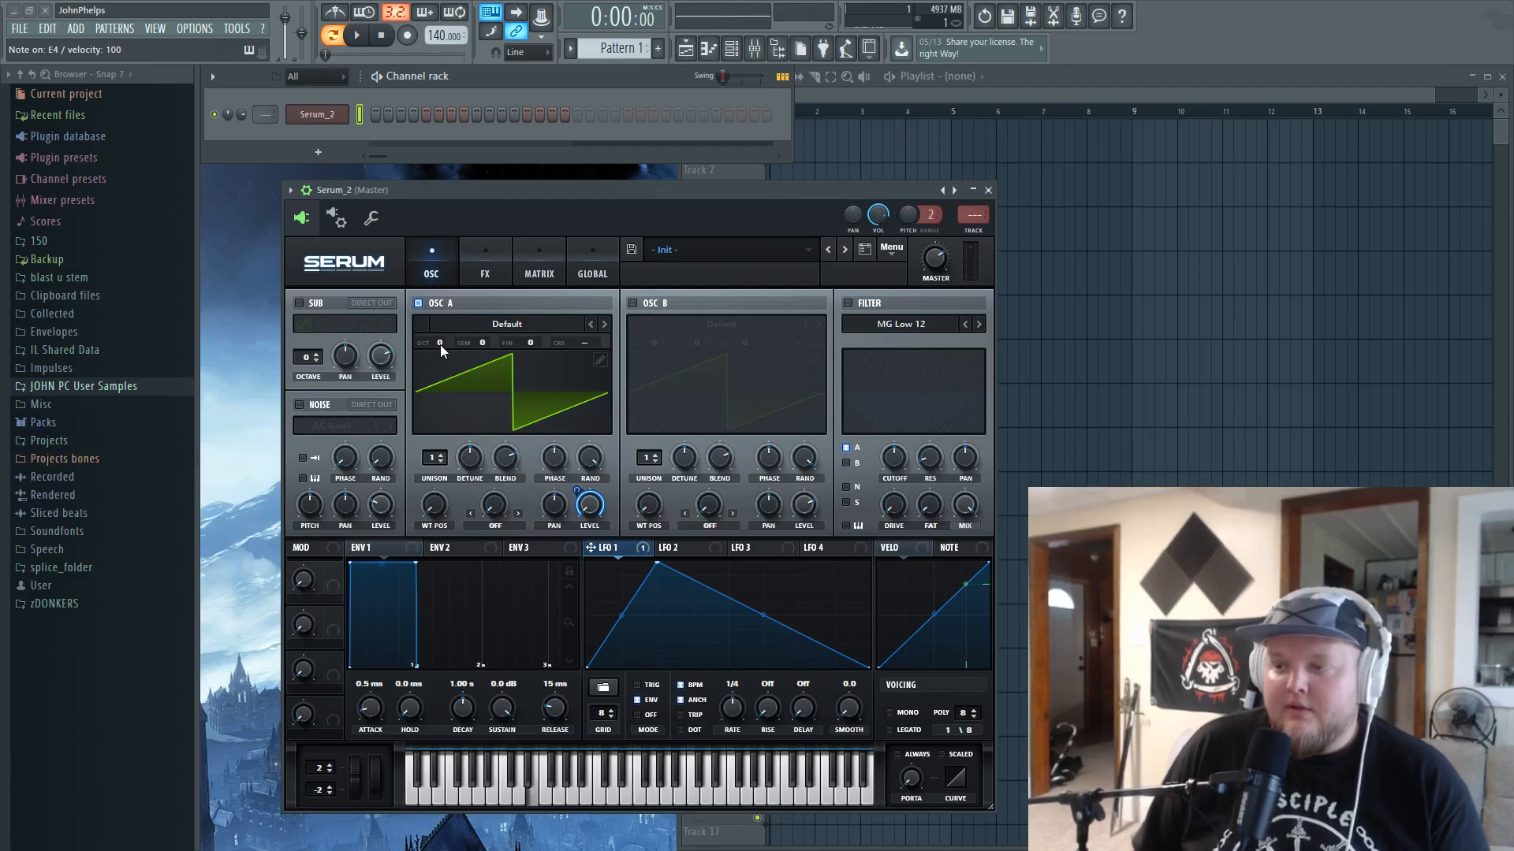
- Set Osc A's octave to -2 and step through its wavetables to Monster 2 [SL] while auditioning notes
click(445, 347)
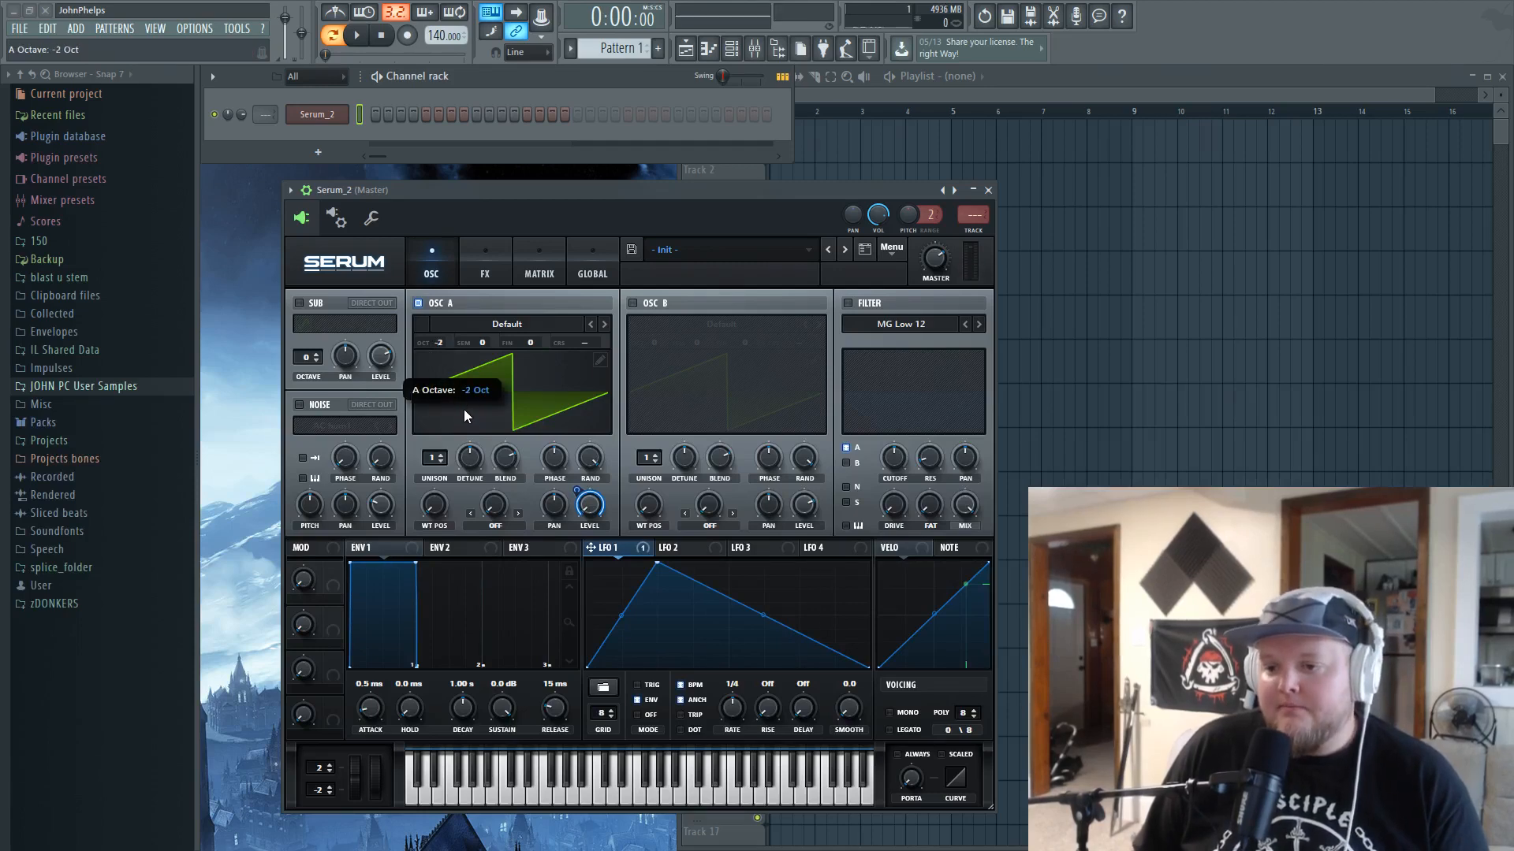
key(c)
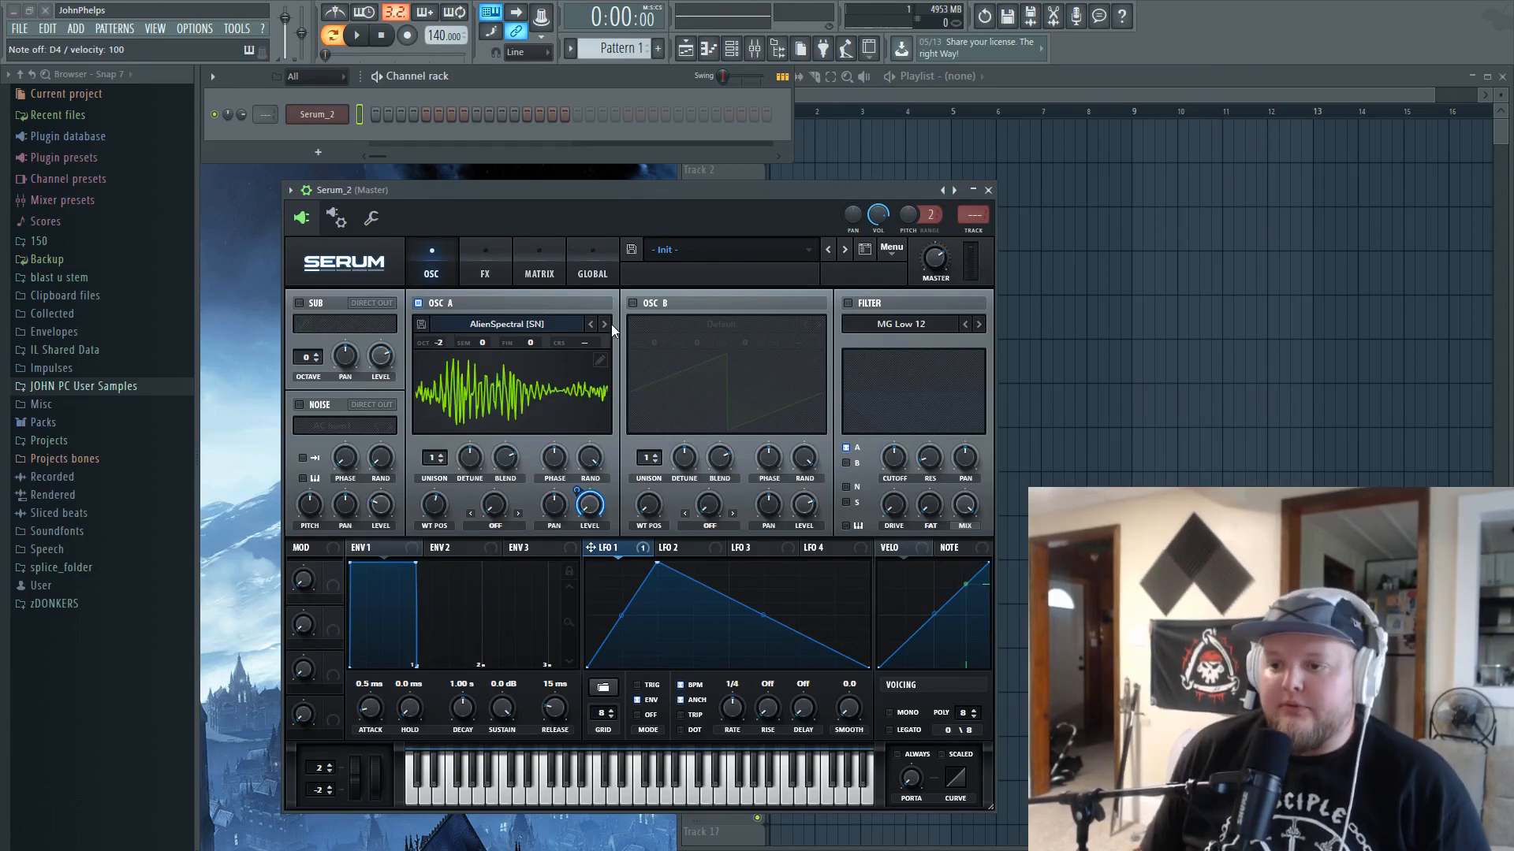
click(608, 324)
click(608, 324)
click(608, 324)
click(608, 324)
click(608, 324)
click(607, 324)
click(608, 324)
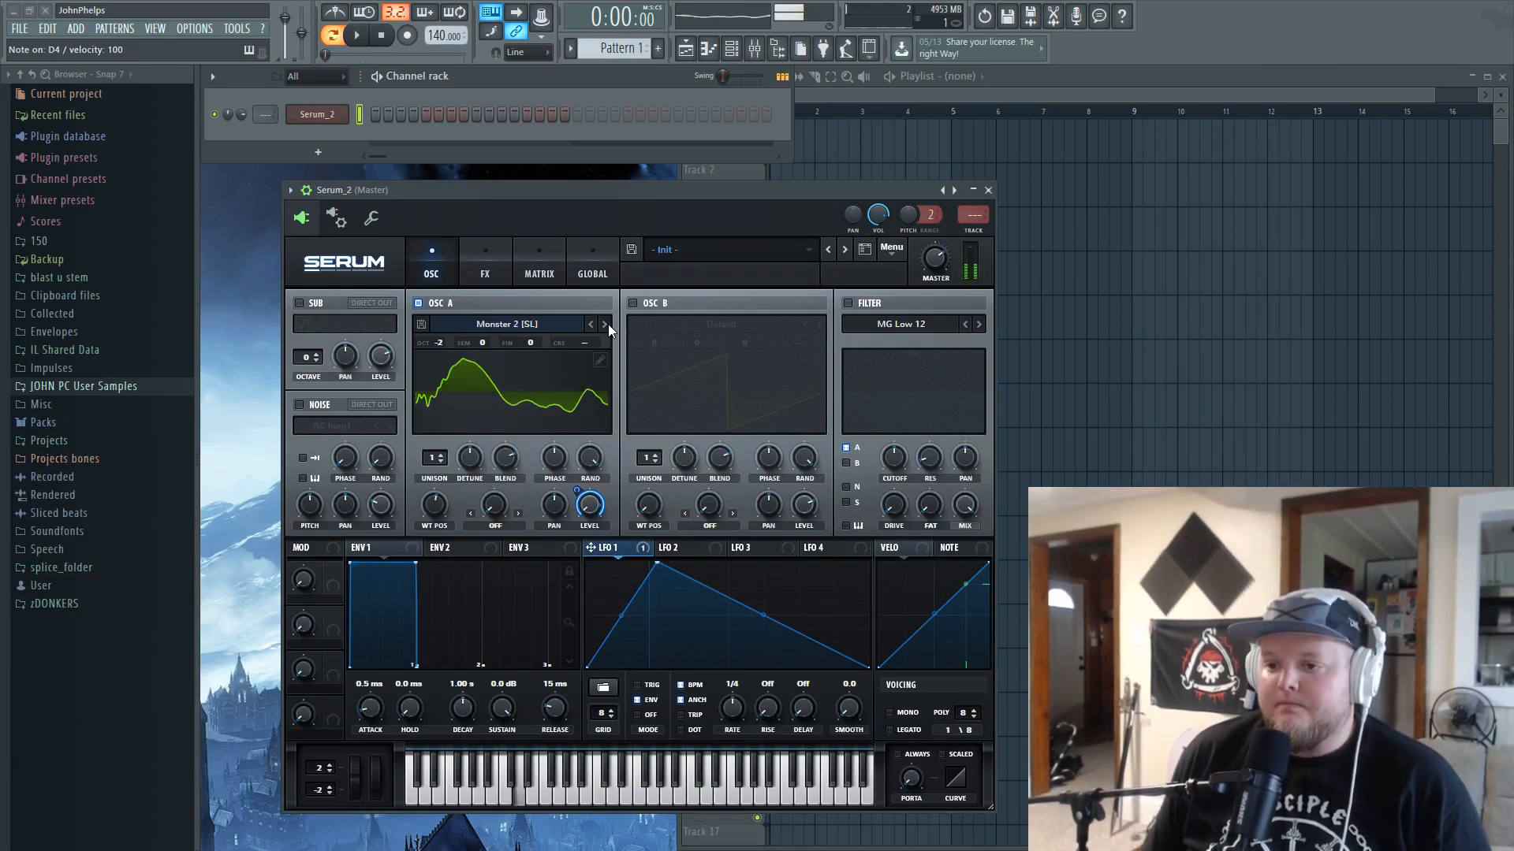
- Modulate Osc A's wavetable position with LFO 1 and try different base positions up to about 105 while auditioning
drag(434, 504, 462, 581)
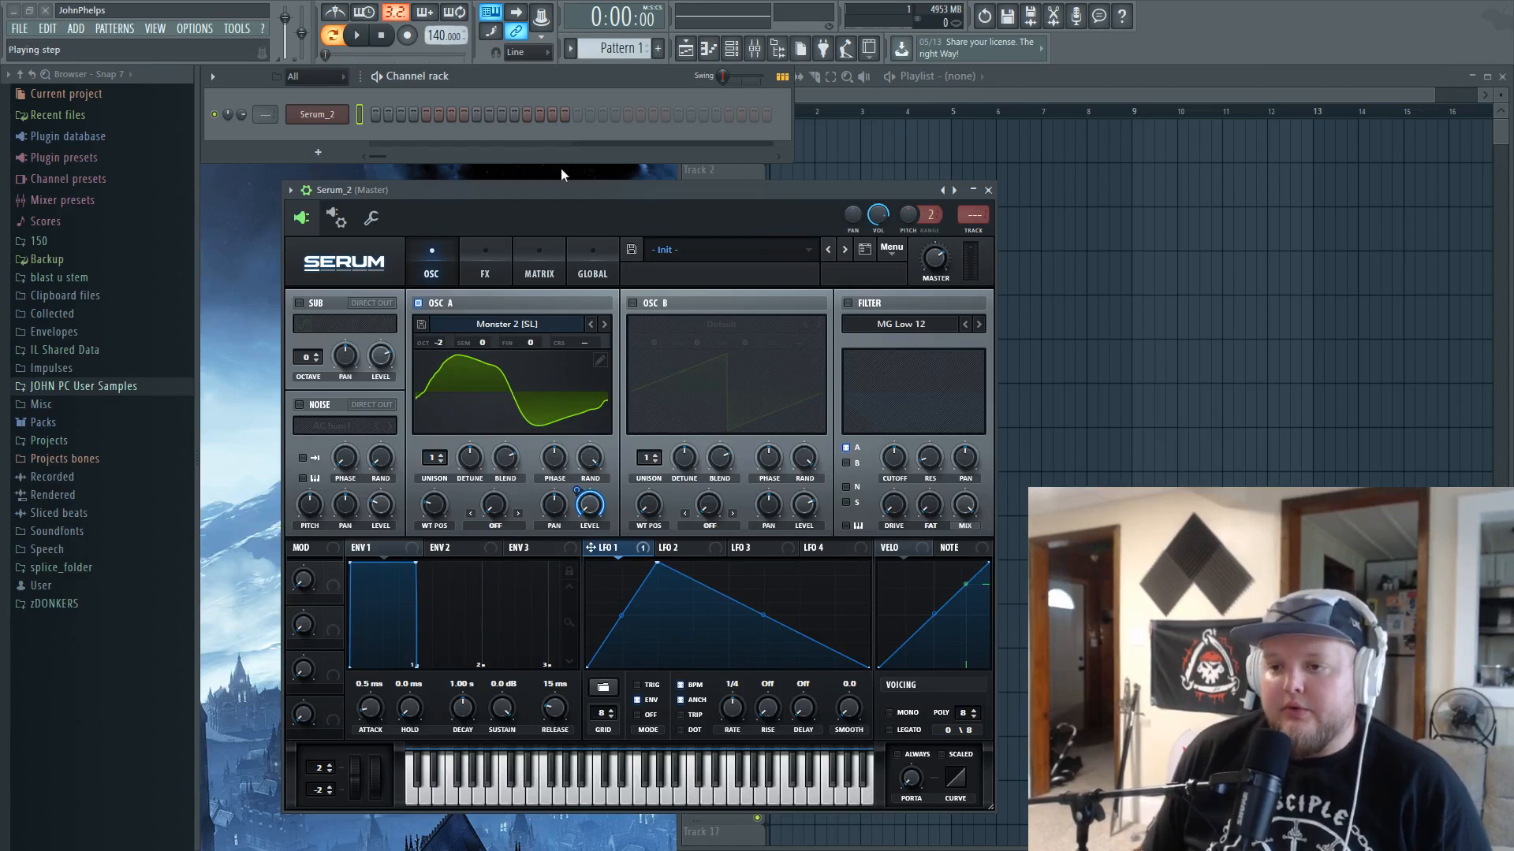
drag(606, 200, 604, 205)
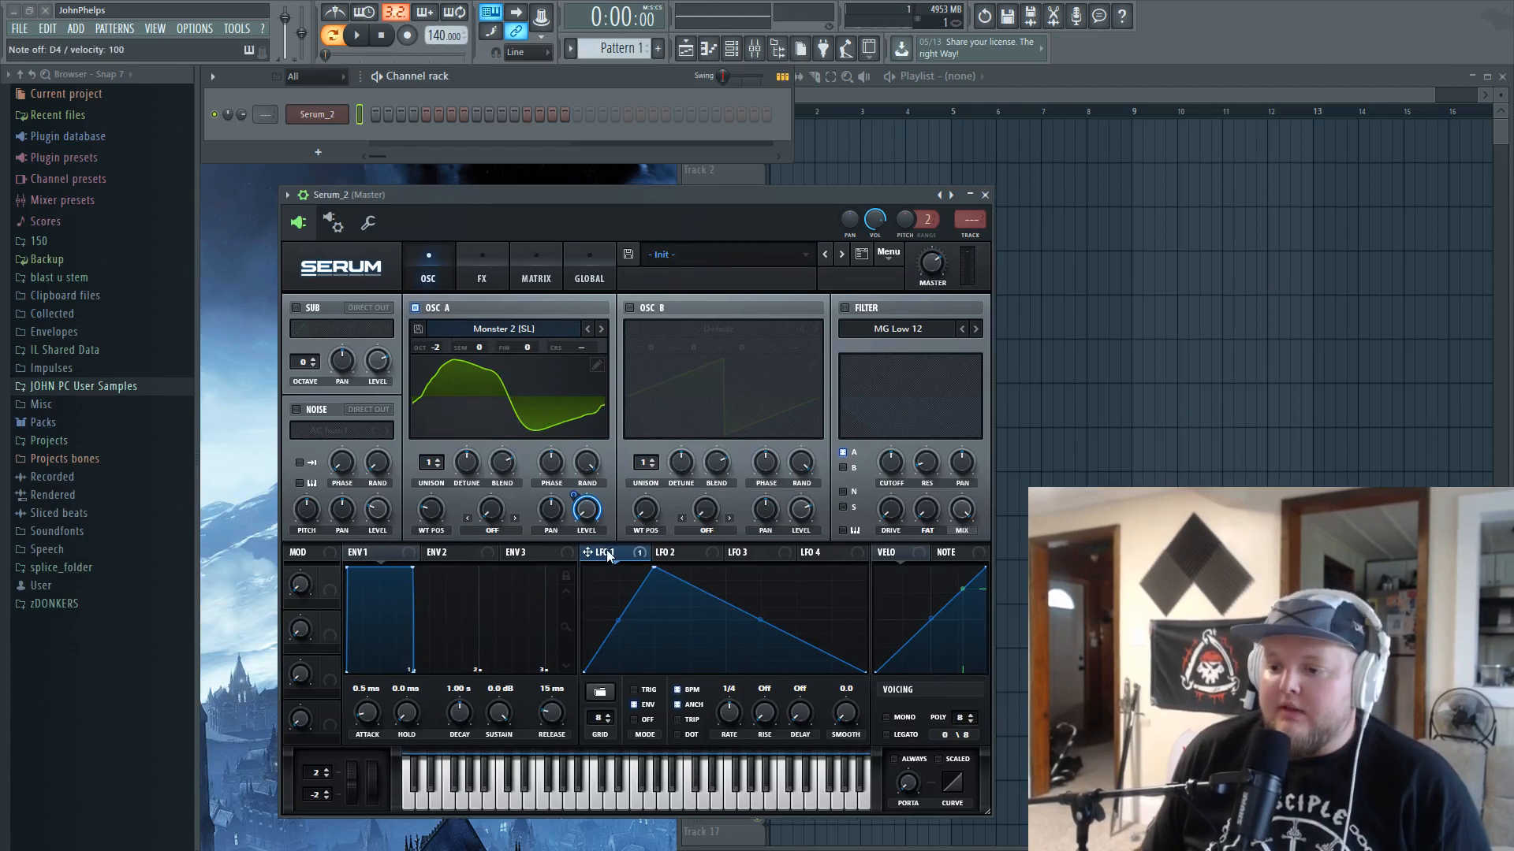
mouse_move(418, 507)
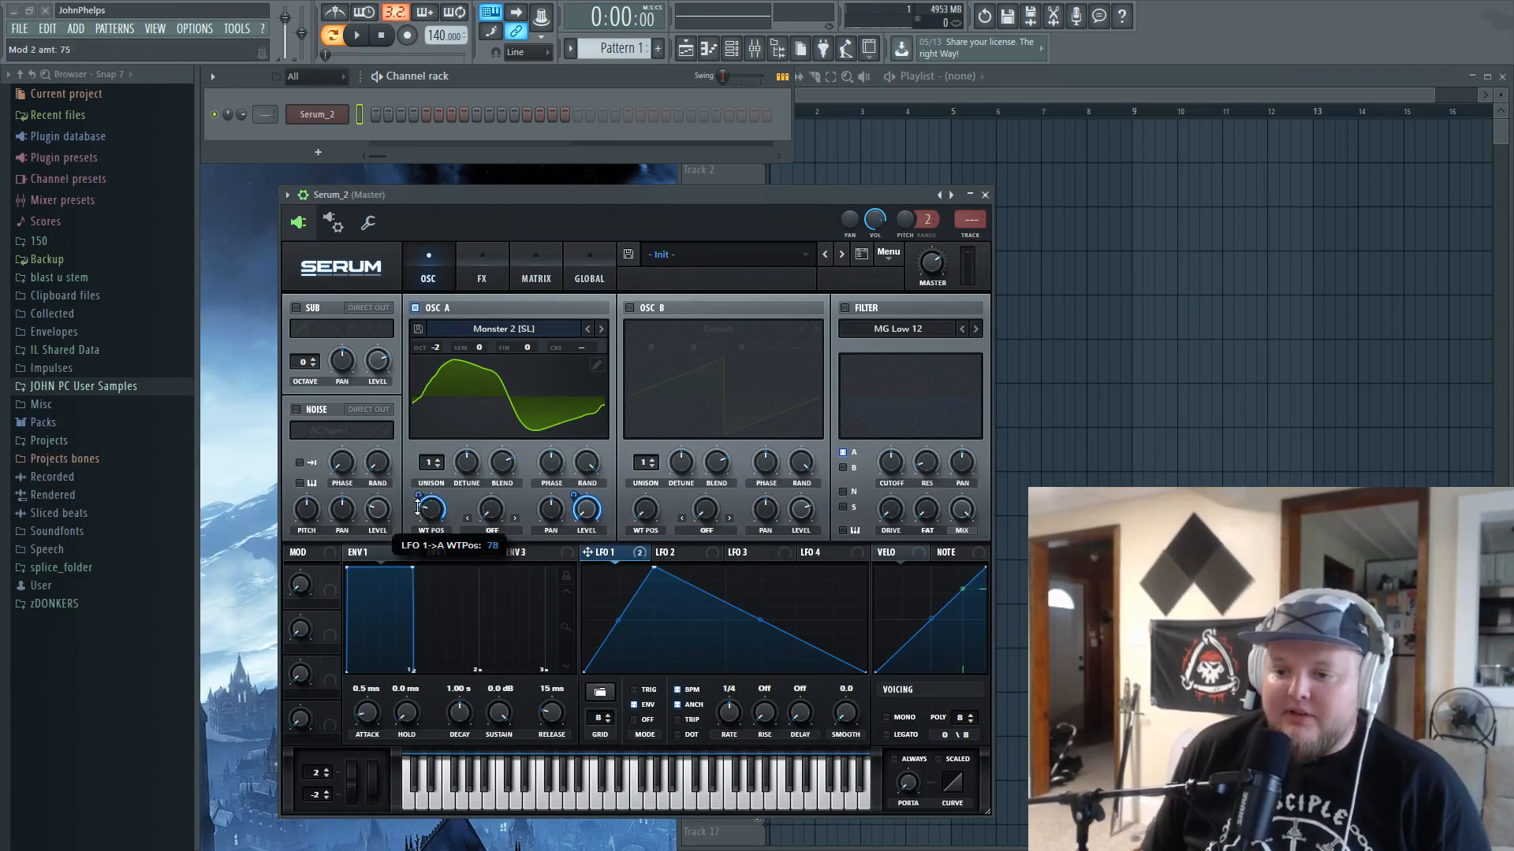
drag(421, 536, 460, 529)
drag(431, 512, 429, 639)
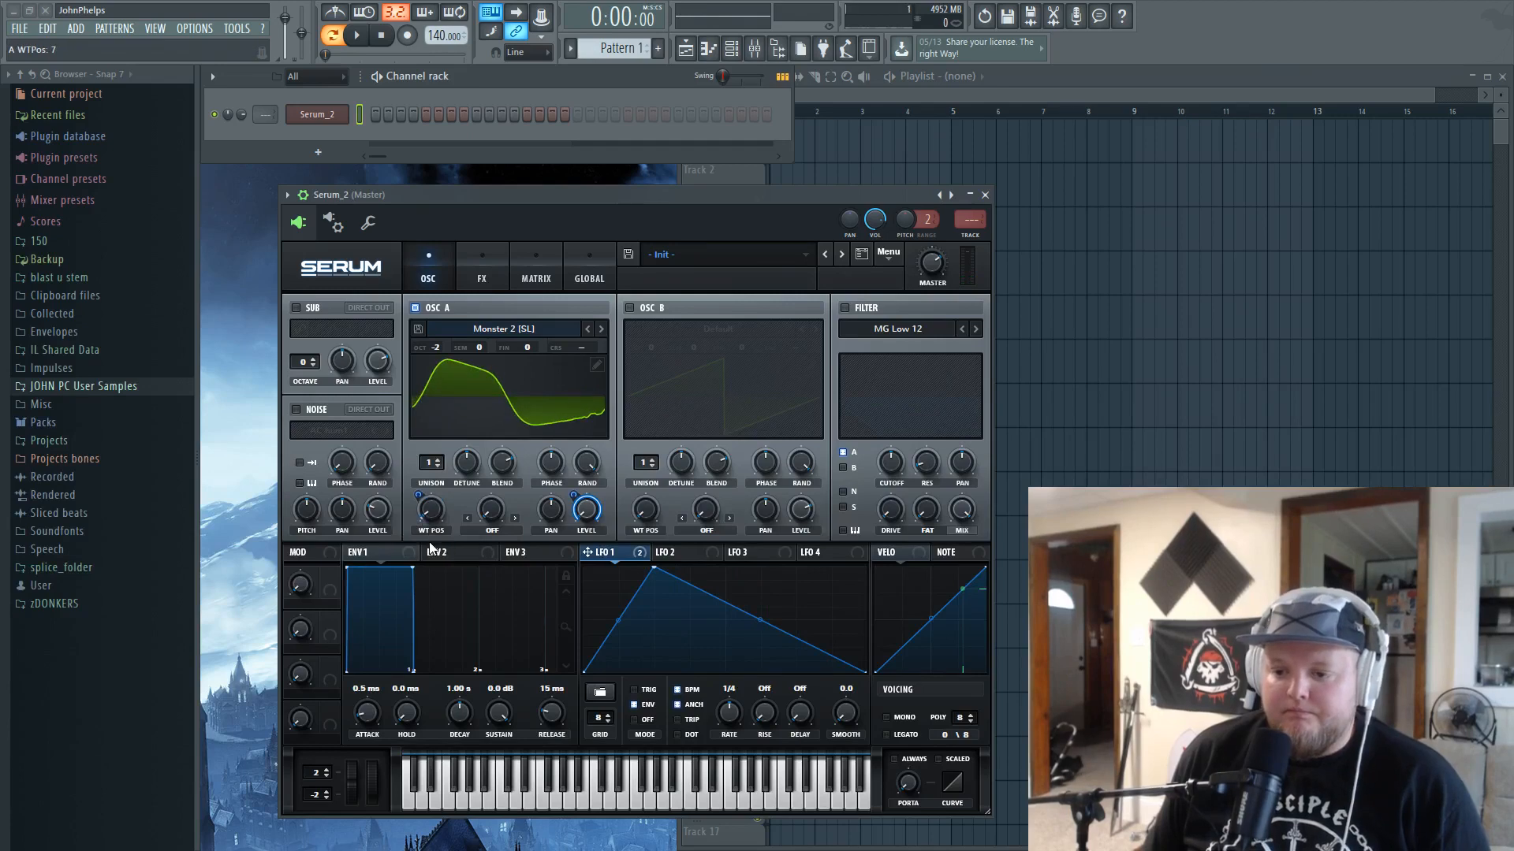
drag(432, 517, 426, 455)
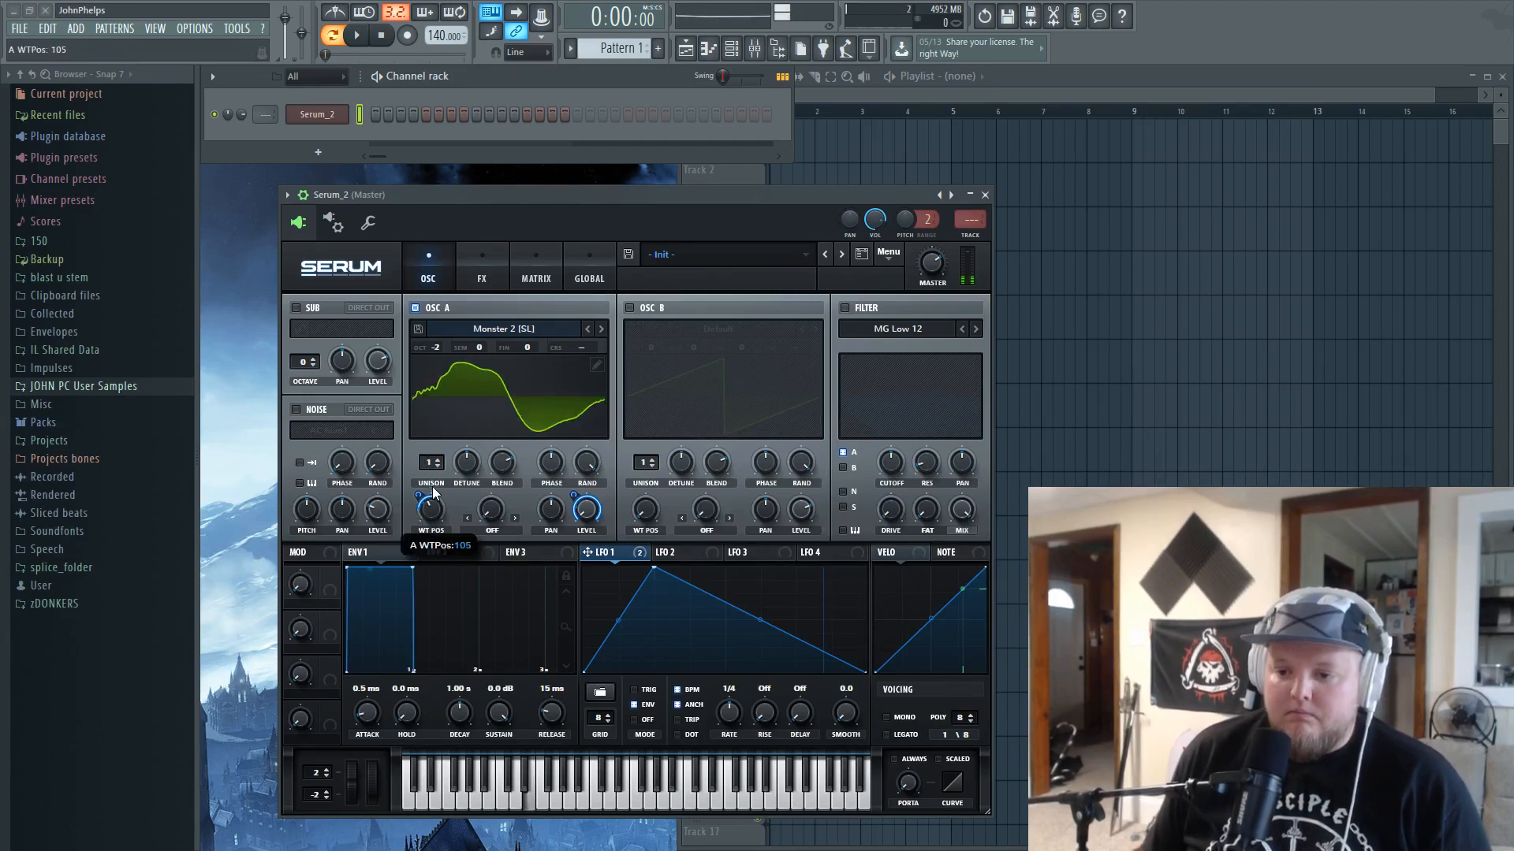
- Set Osc A's unison to 4 voices and audition the result with repeated notes
drag(436, 475, 447, 475)
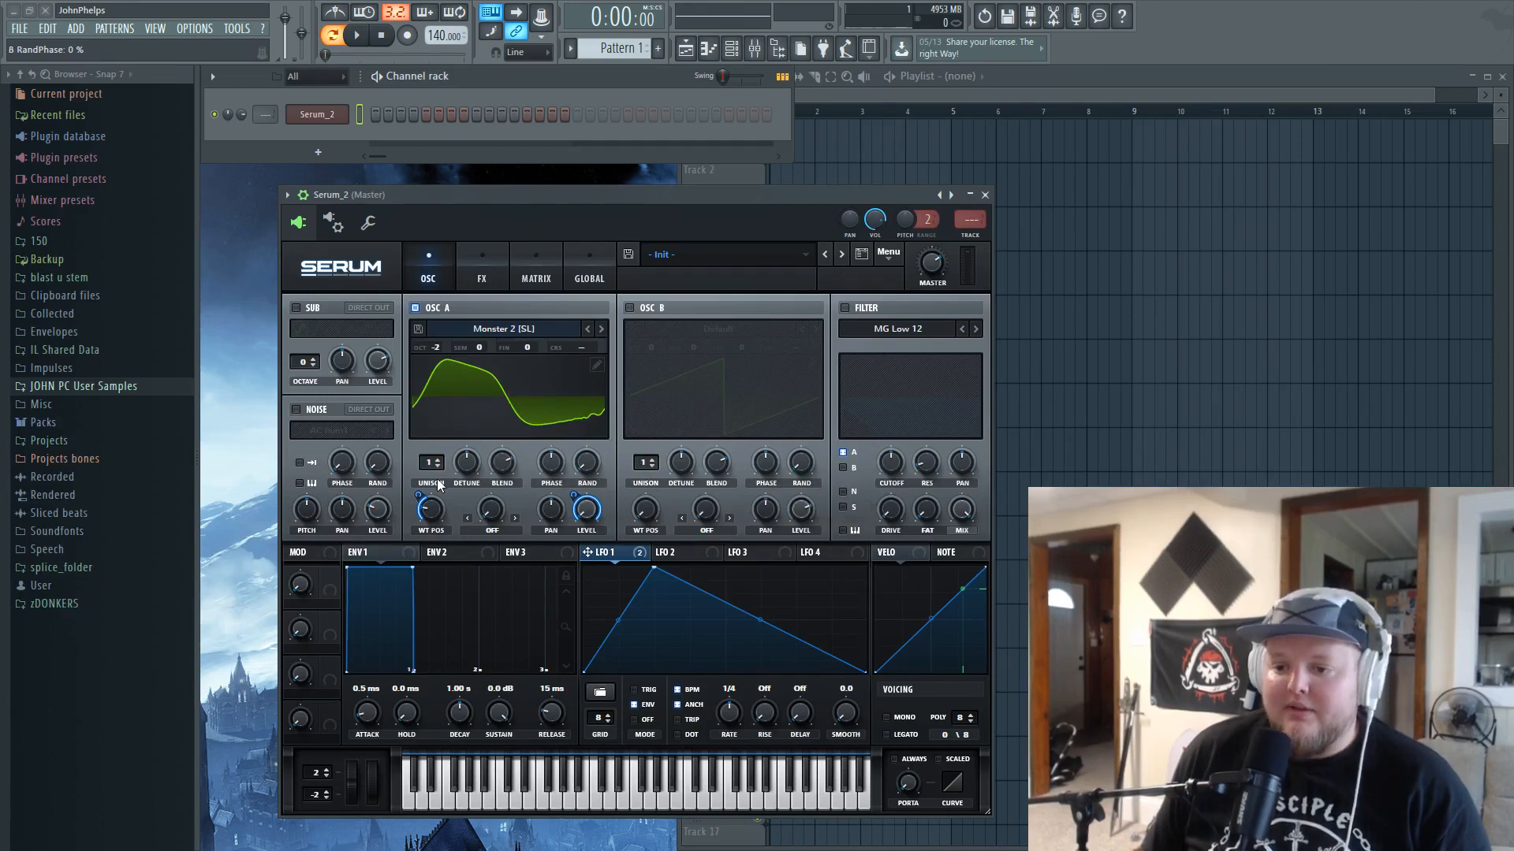
drag(437, 462, 440, 429)
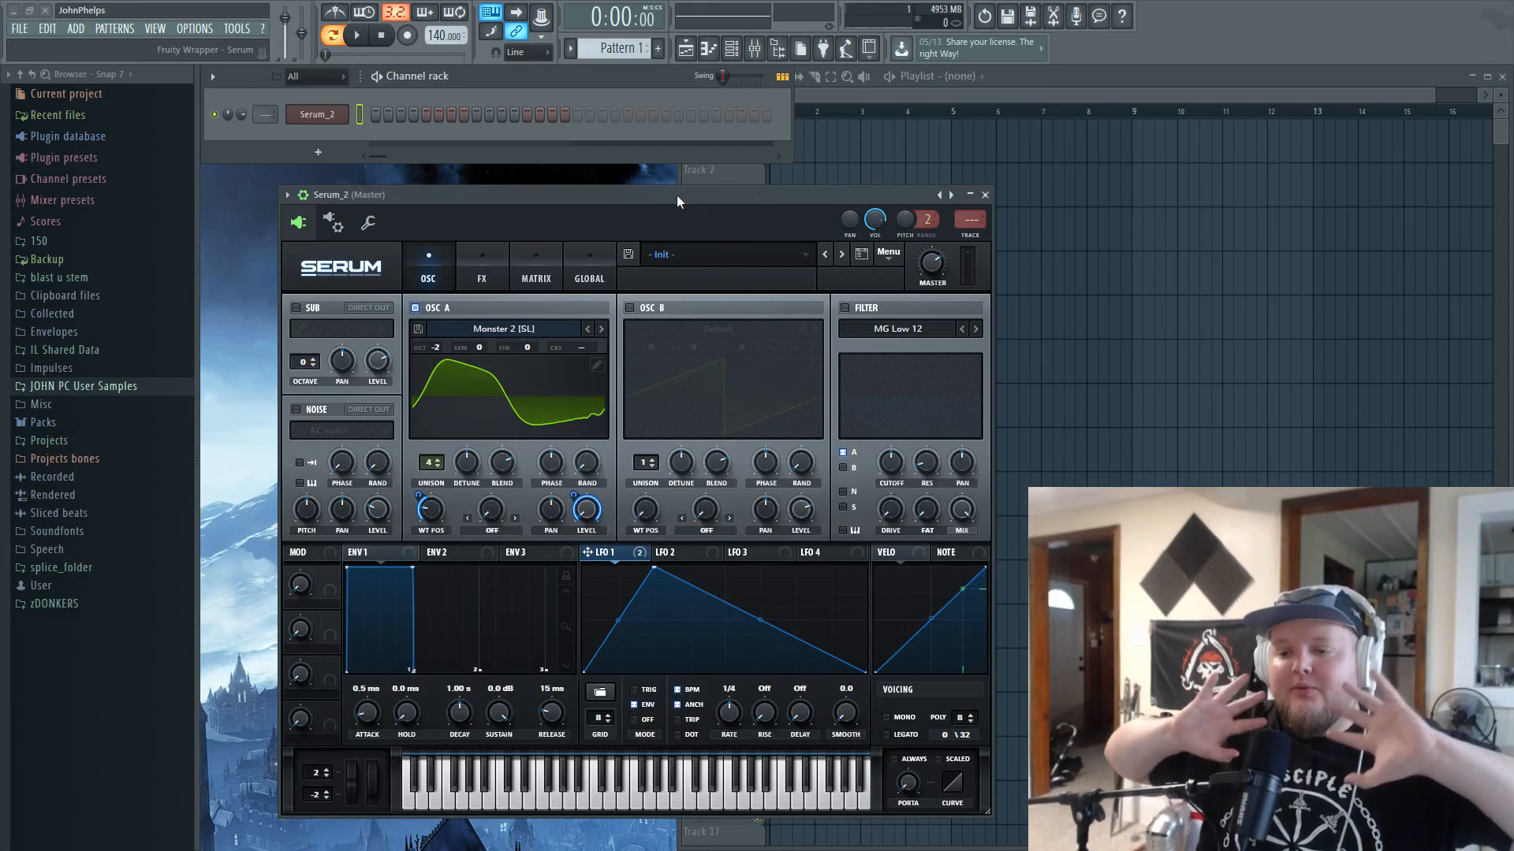
key(c)
key(c)
key(c)
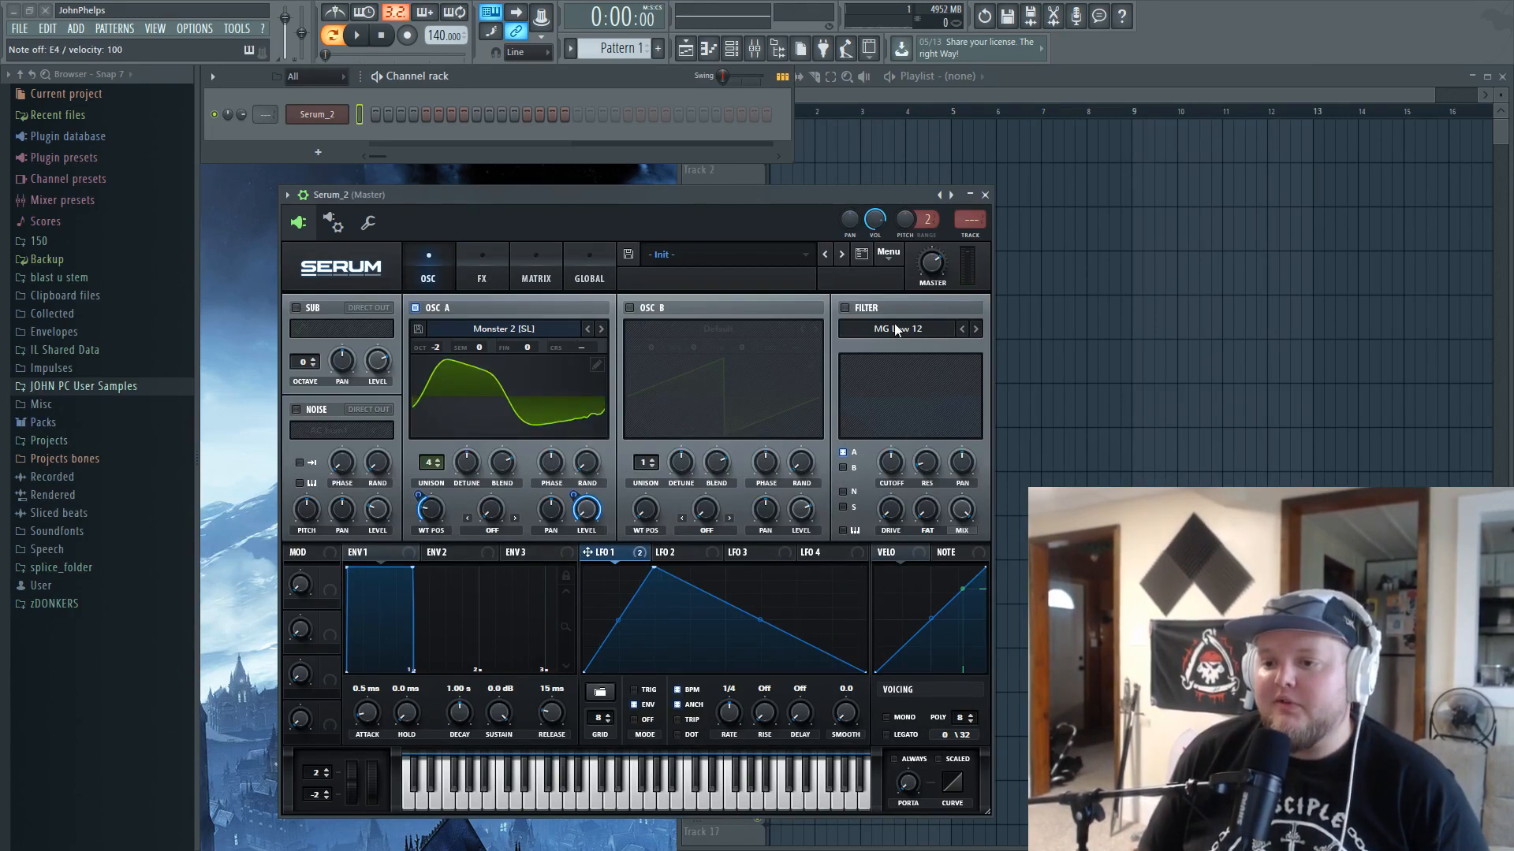
- Enable the MG Low 12 filter, lower its cutoff and modulate it with LFO 1 while auditioning notes
click(863, 307)
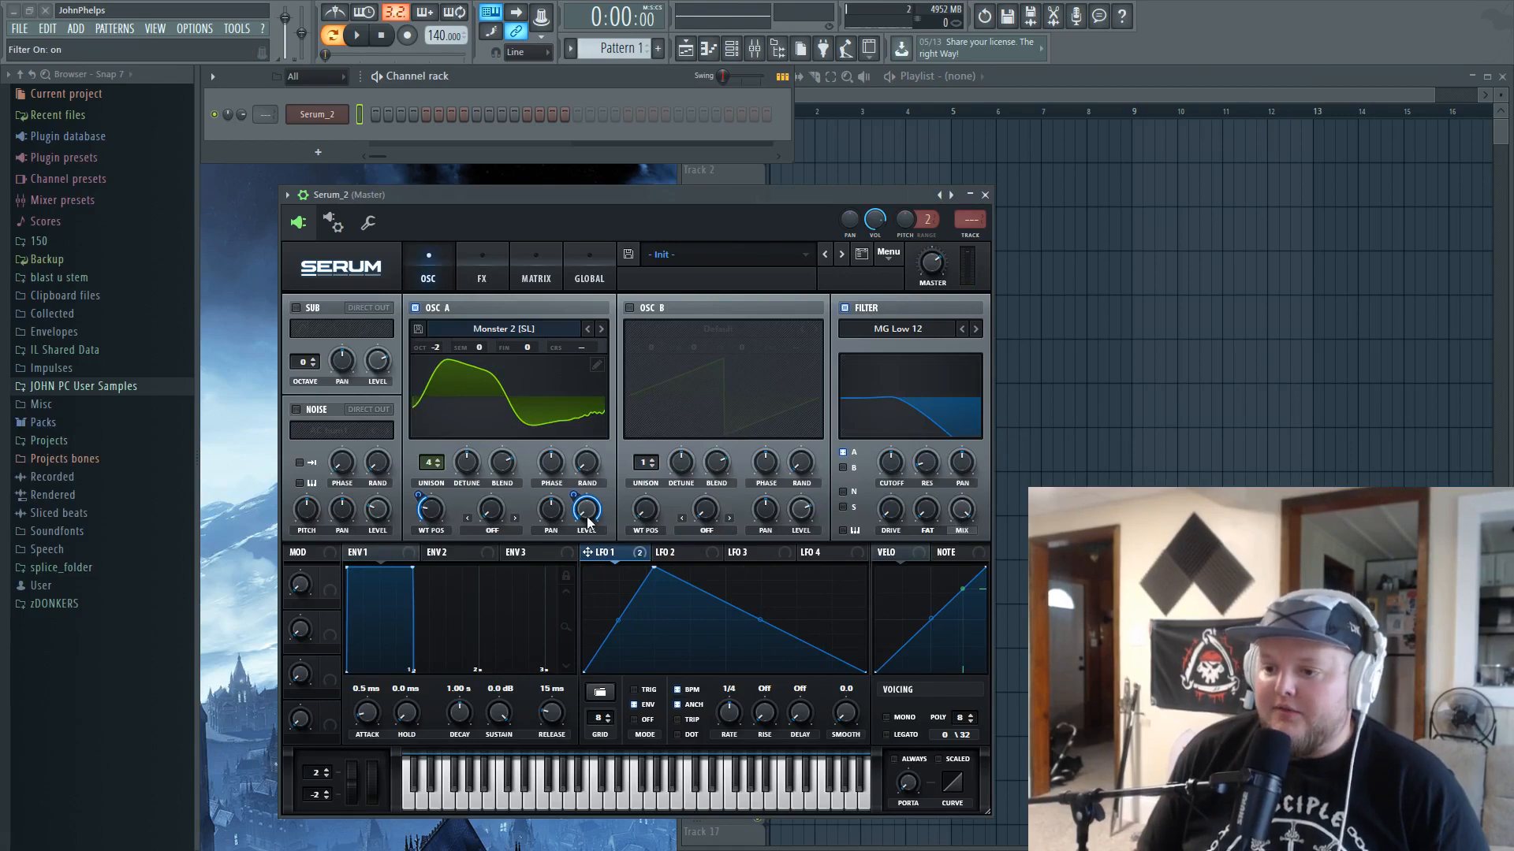
key(c)
drag(891, 466, 894, 544)
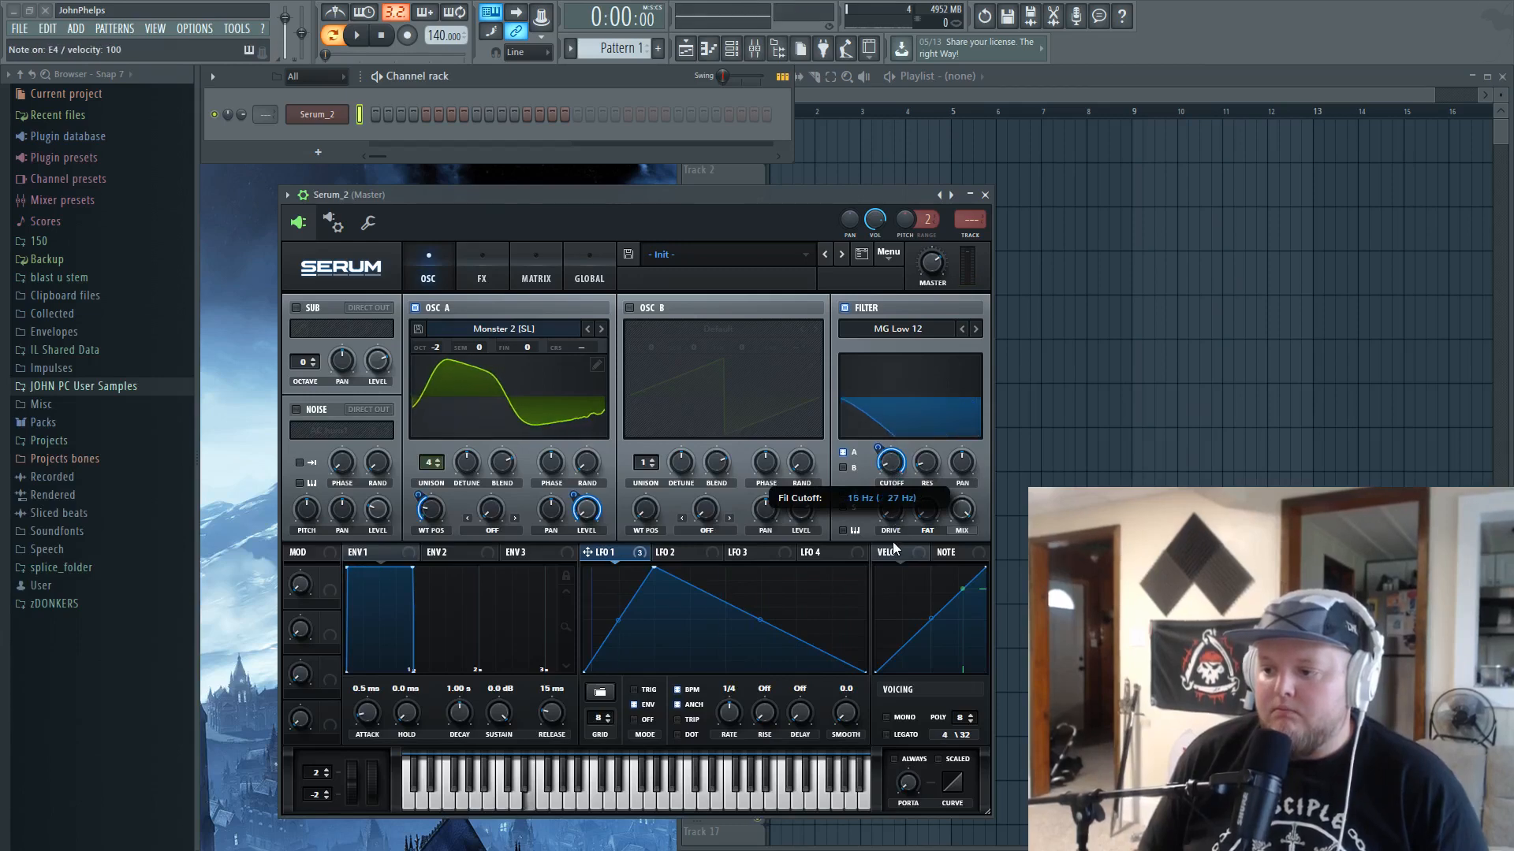
key(c)
key(c)
key(c)
- Lower the filter's resonance and audition the LFO-driven sweep on several notes
drag(930, 471, 928, 509)
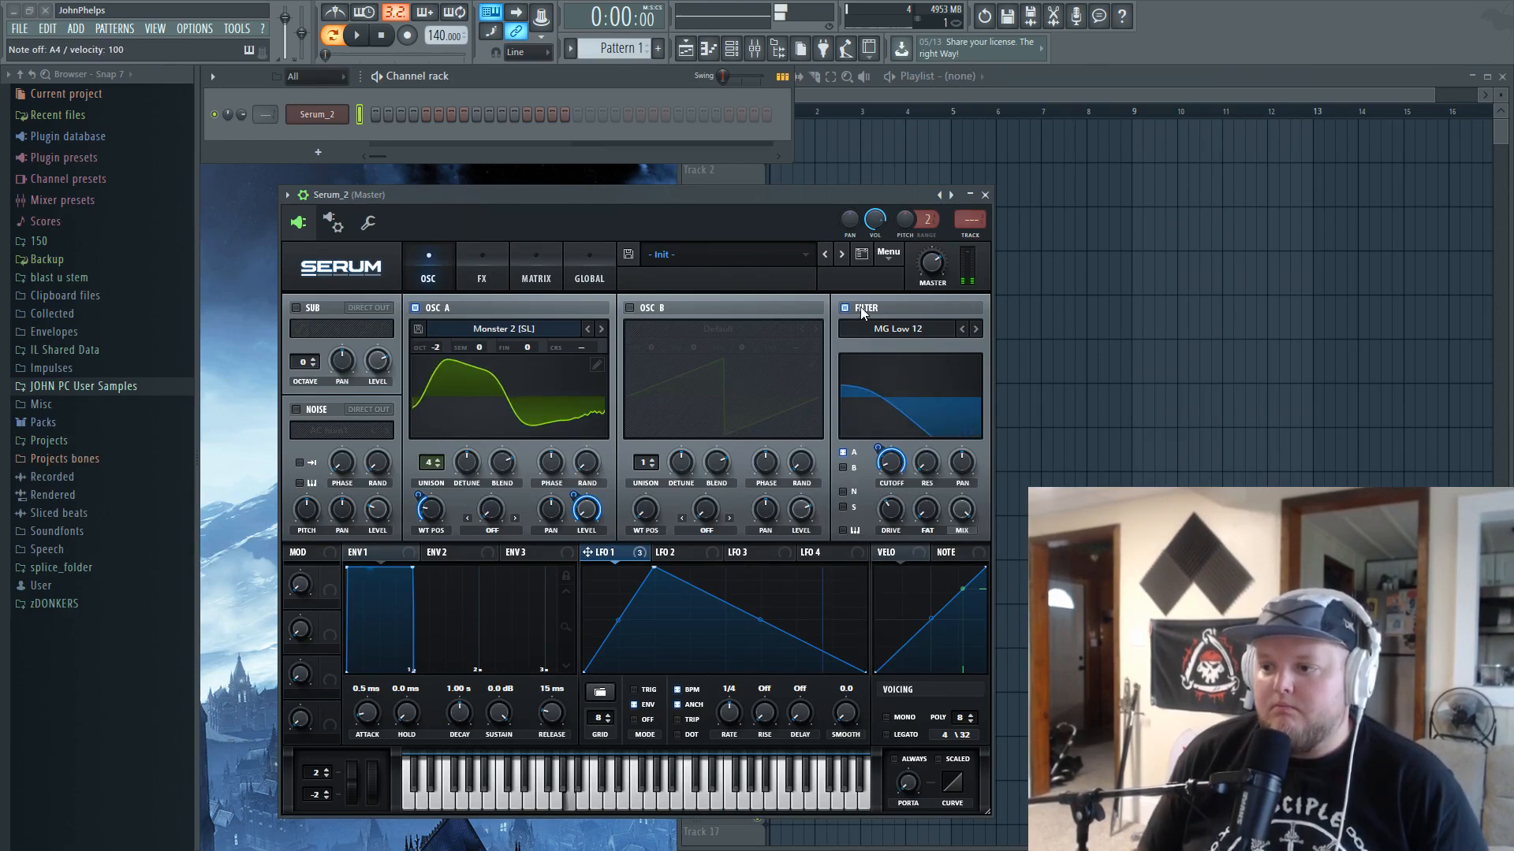
key(c)
key(t)
key(n)
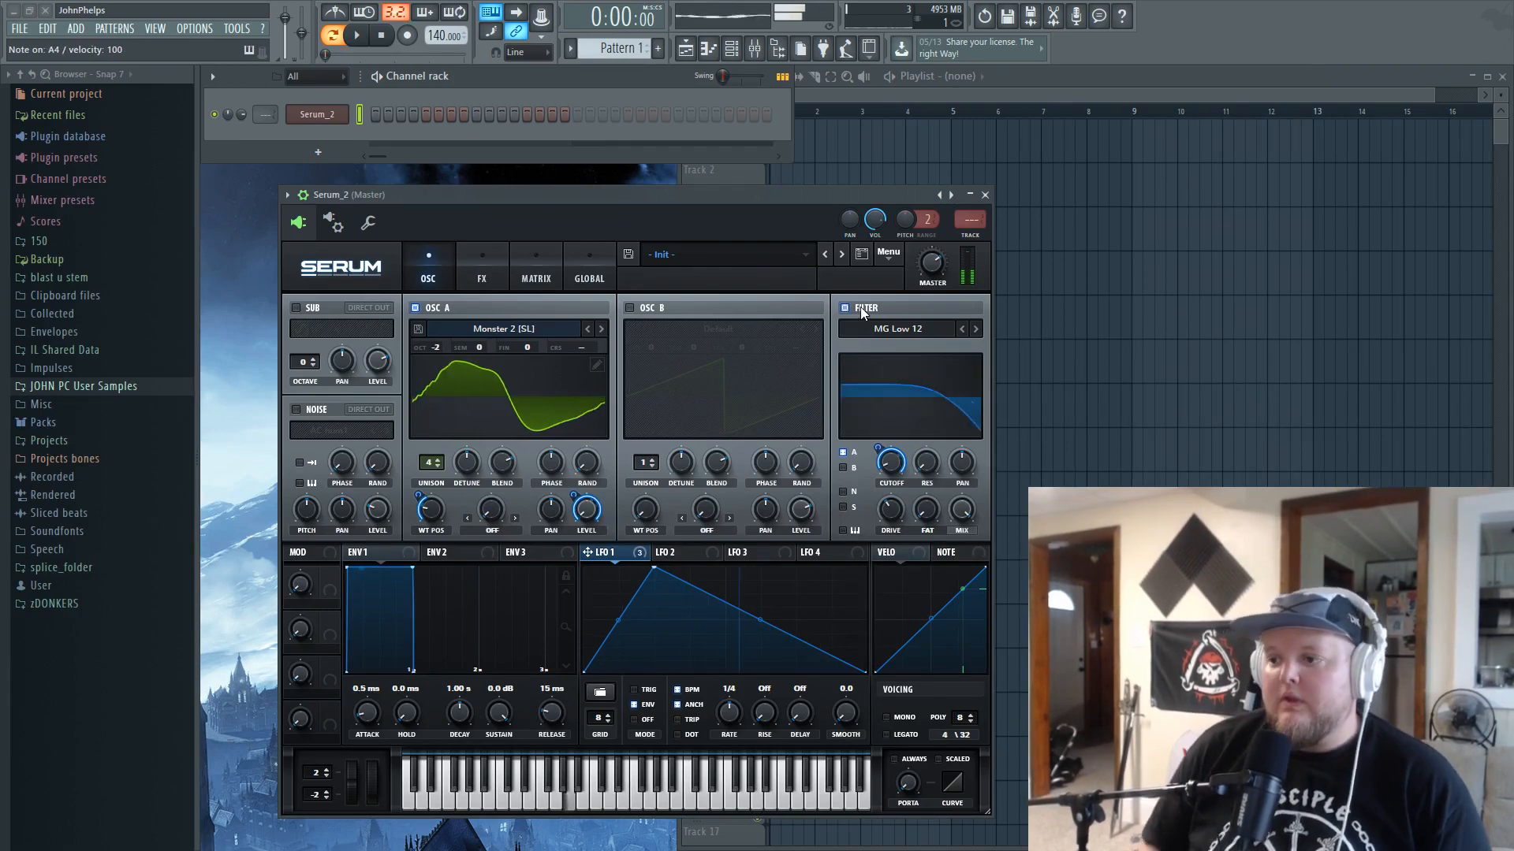
key(c)
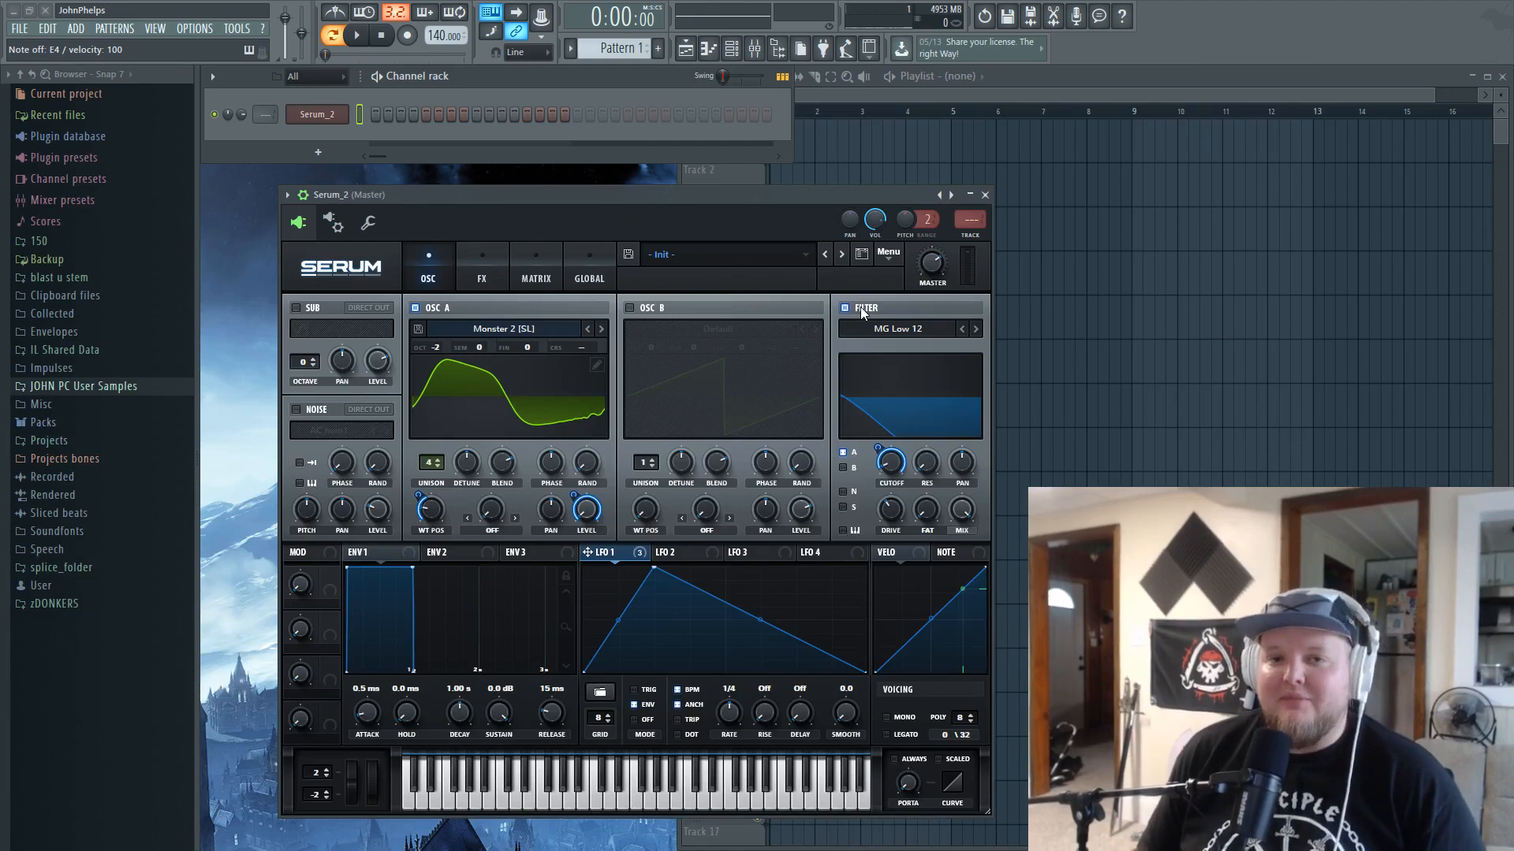
key(c)
- Add a multiband compressor to the effects chain and audition notes through it
click(474, 271)
key(n)
key(c)
key(n)
key(r)
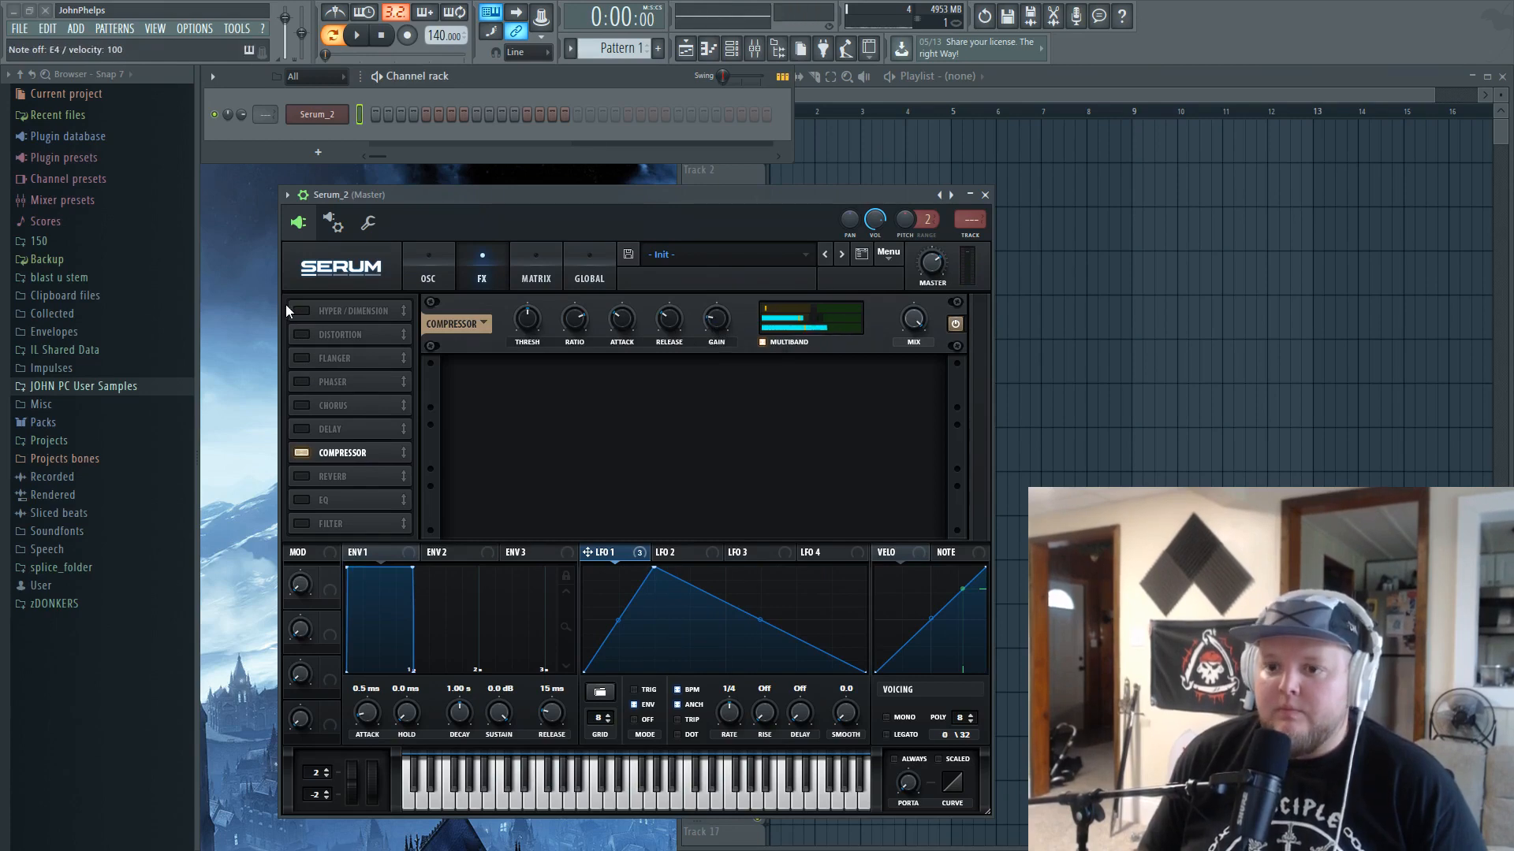
- Enable Hyper/Dimension, set the Hyper mix to 0% and raise the Dimension mix while auditioning notes
click(376, 312)
drag(721, 319, 721, 402)
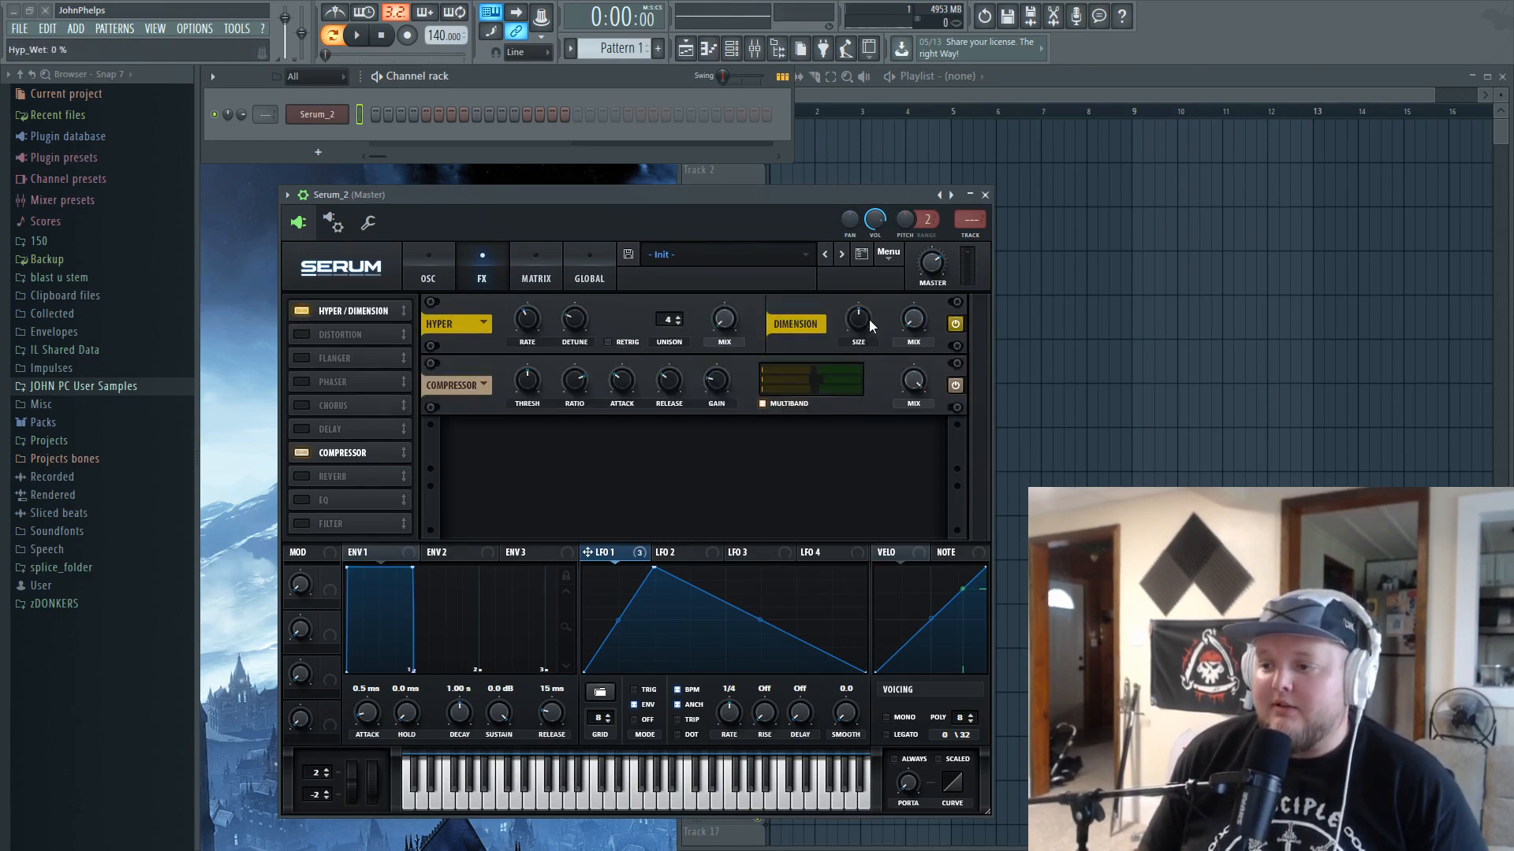
key(c)
key(c)
key(c)
drag(914, 321, 930, 280)
key(n)
key(r)
key(n)
key(c)
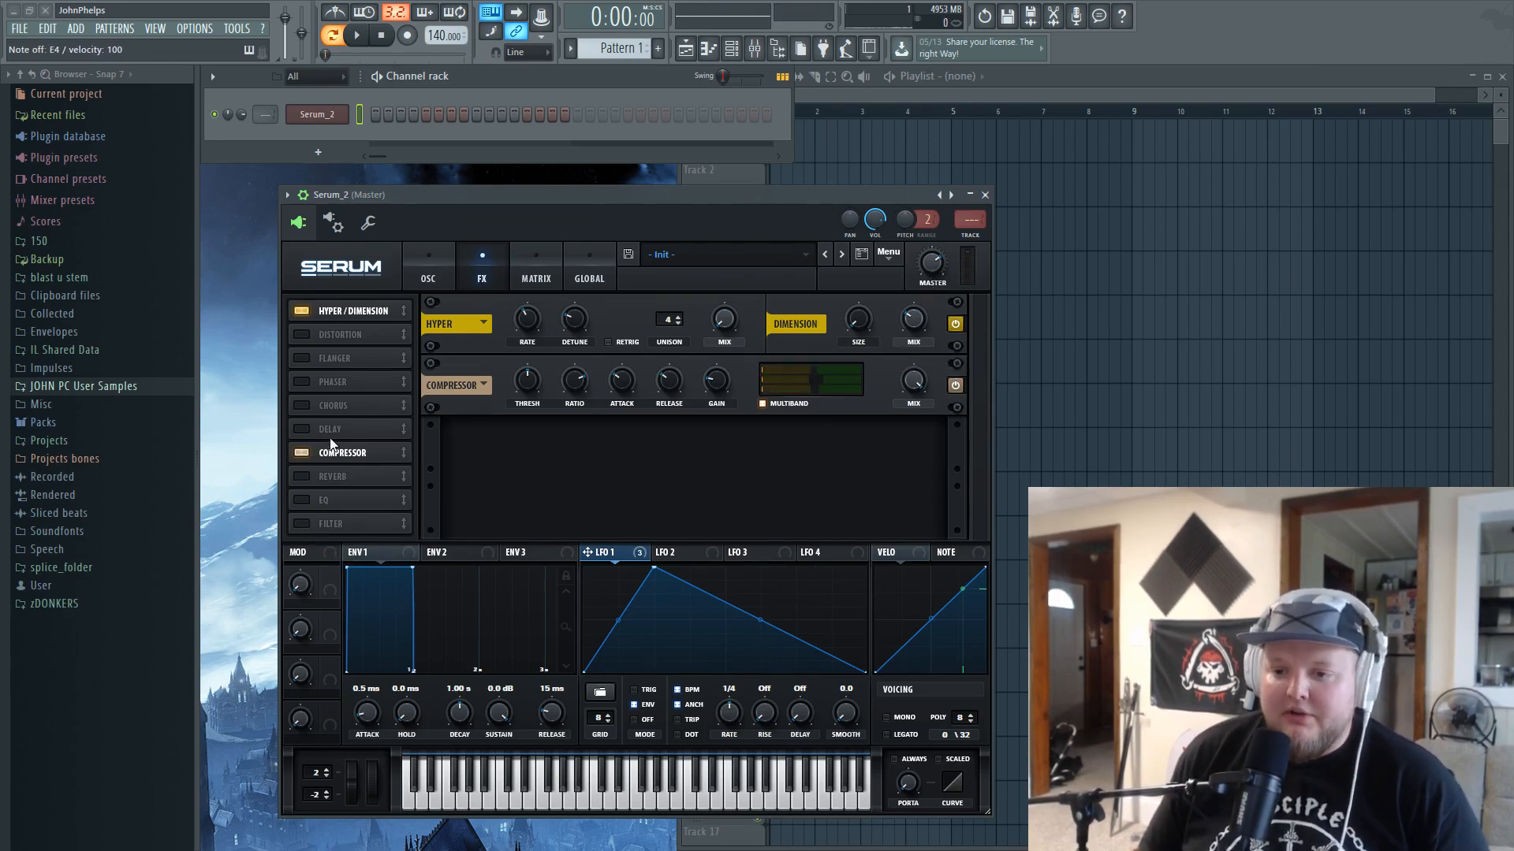
- Reorder the effects so Reverb is last and Filter sits directly before the Compressor
drag(304, 478, 334, 524)
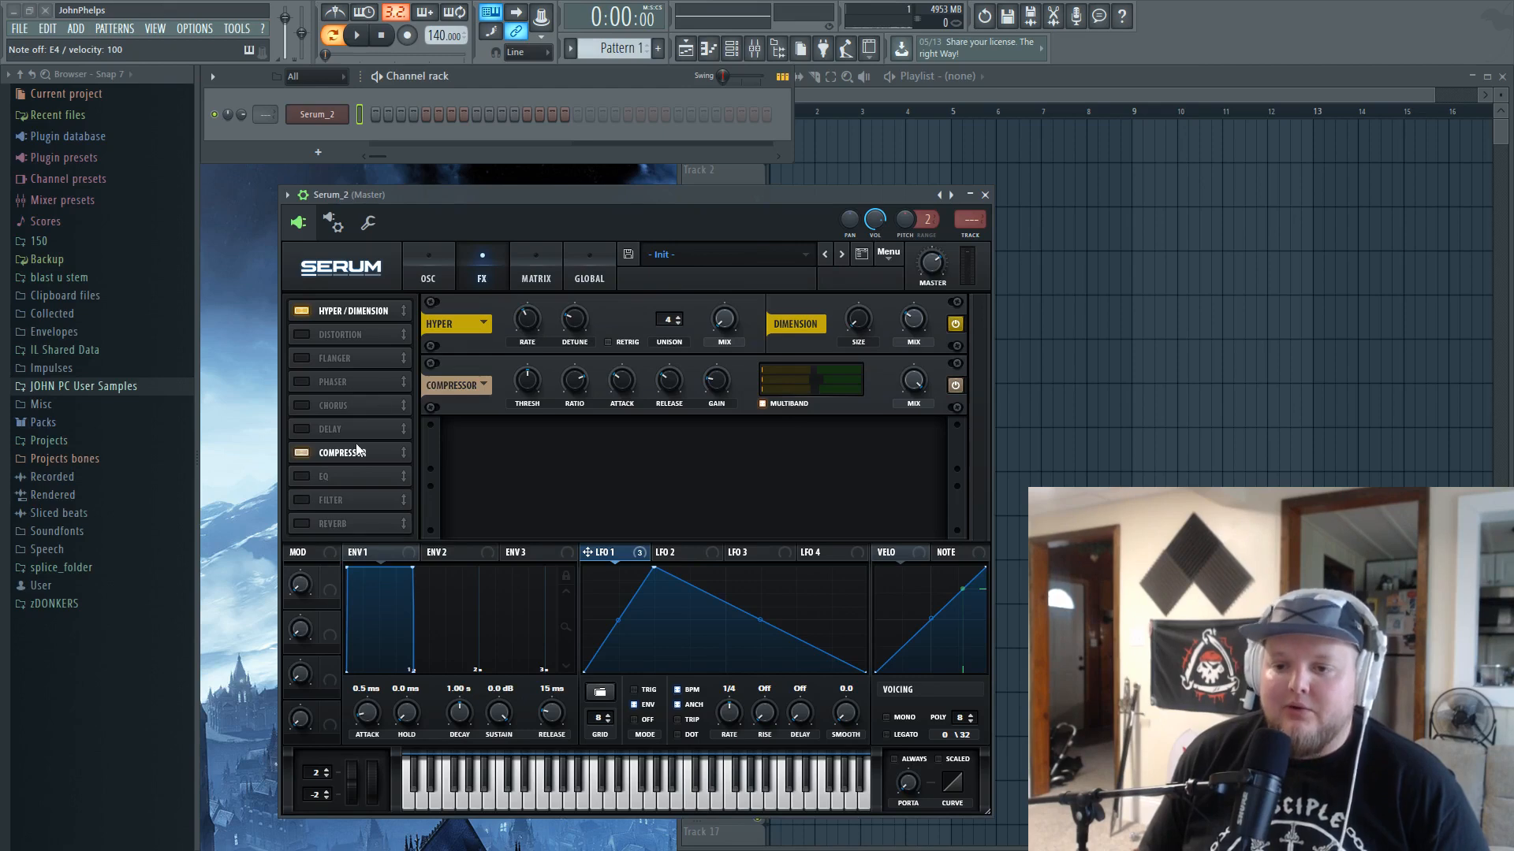
drag(304, 500, 323, 460)
key(v)
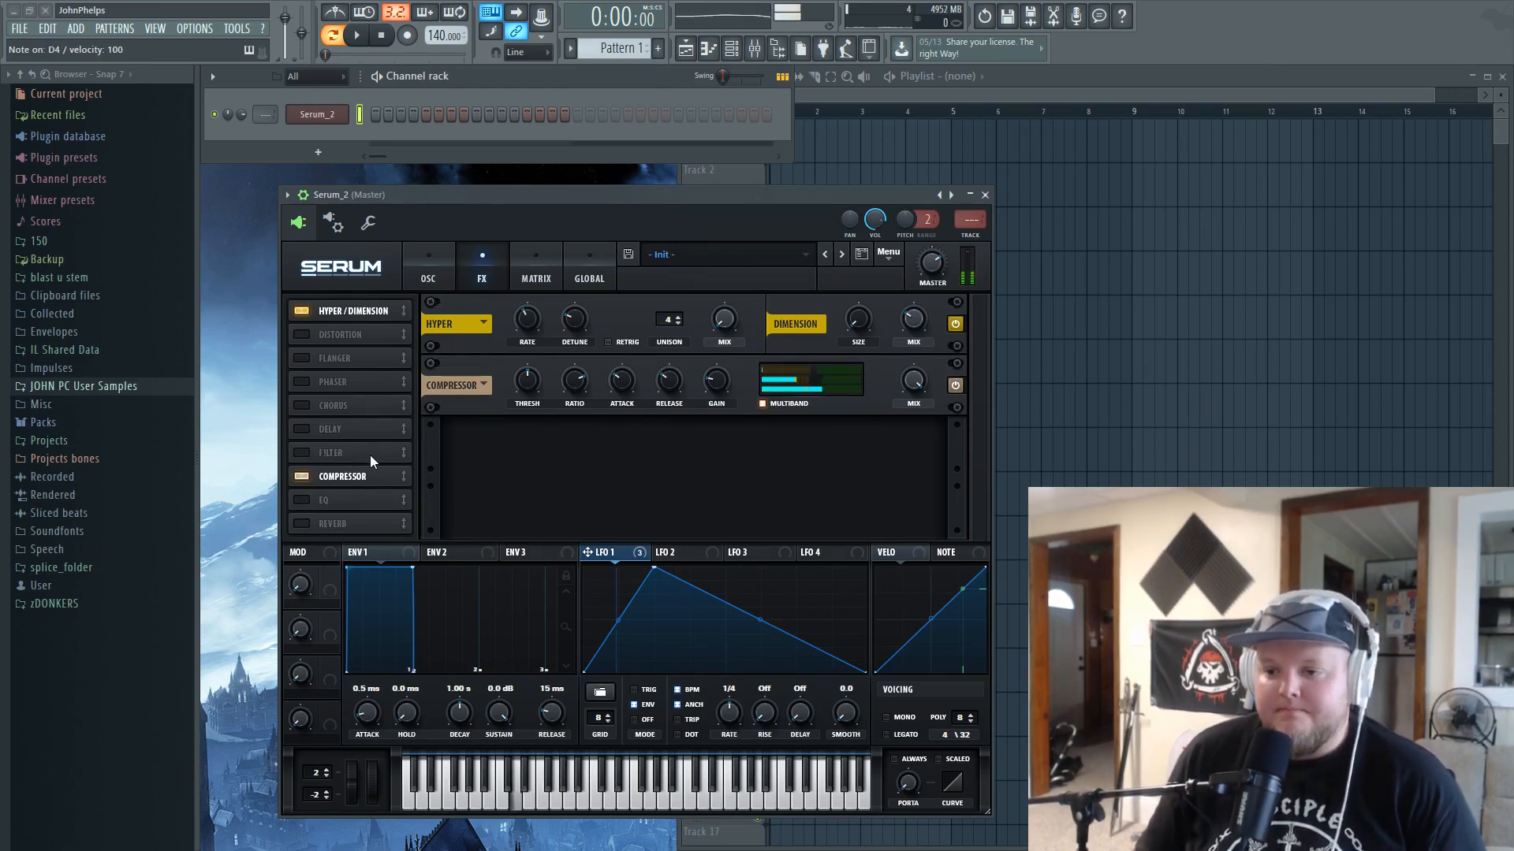
- Audition the patch on different notes through the current effects chain, briefly toggling the effects filter
key(b)
key(t)
key(b)
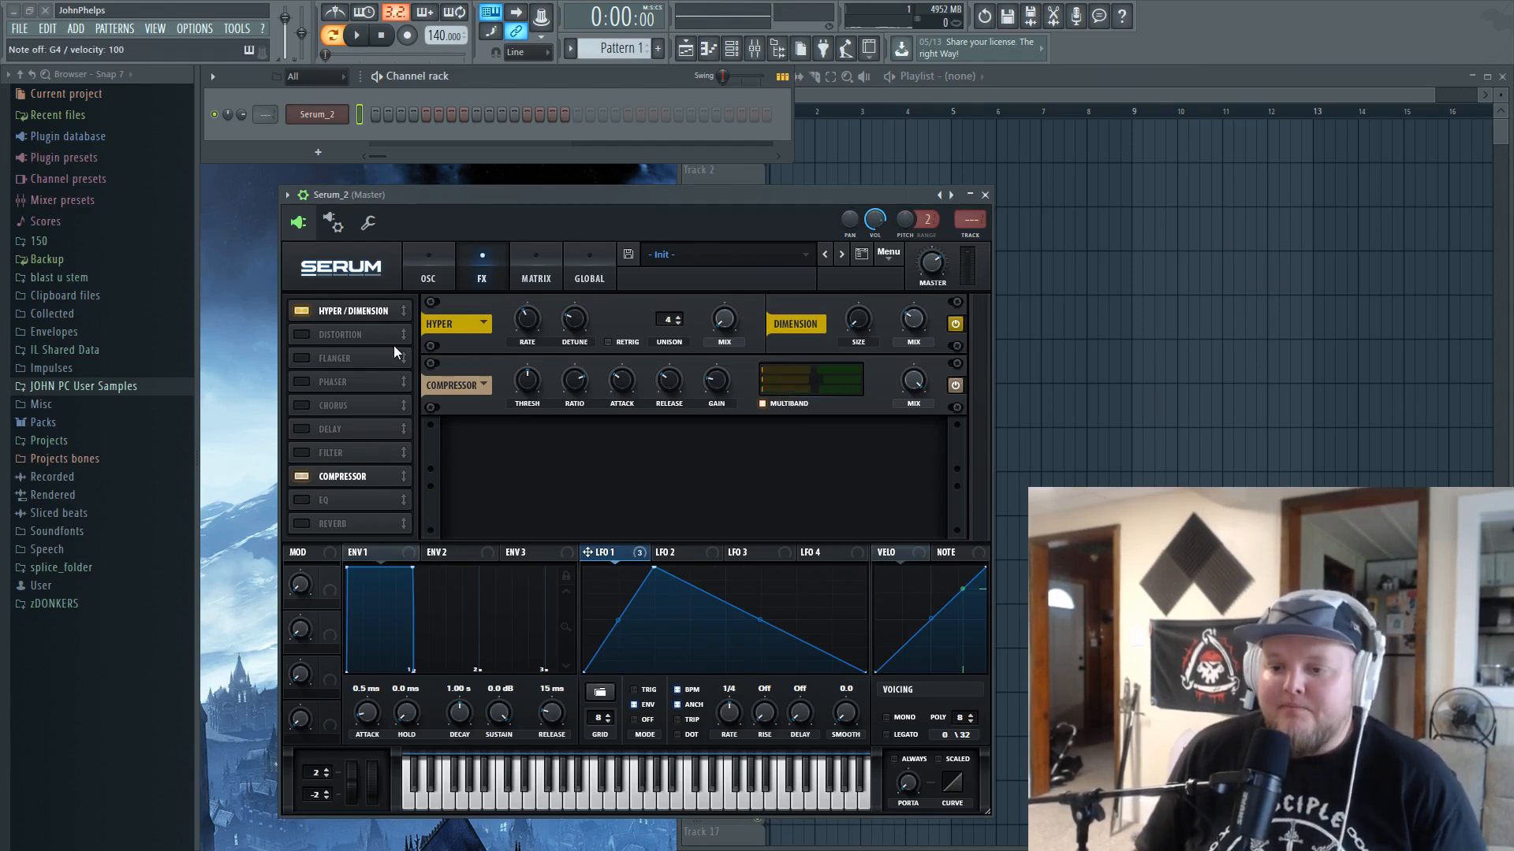
key(v)
key(r)
key(v)
key(v)
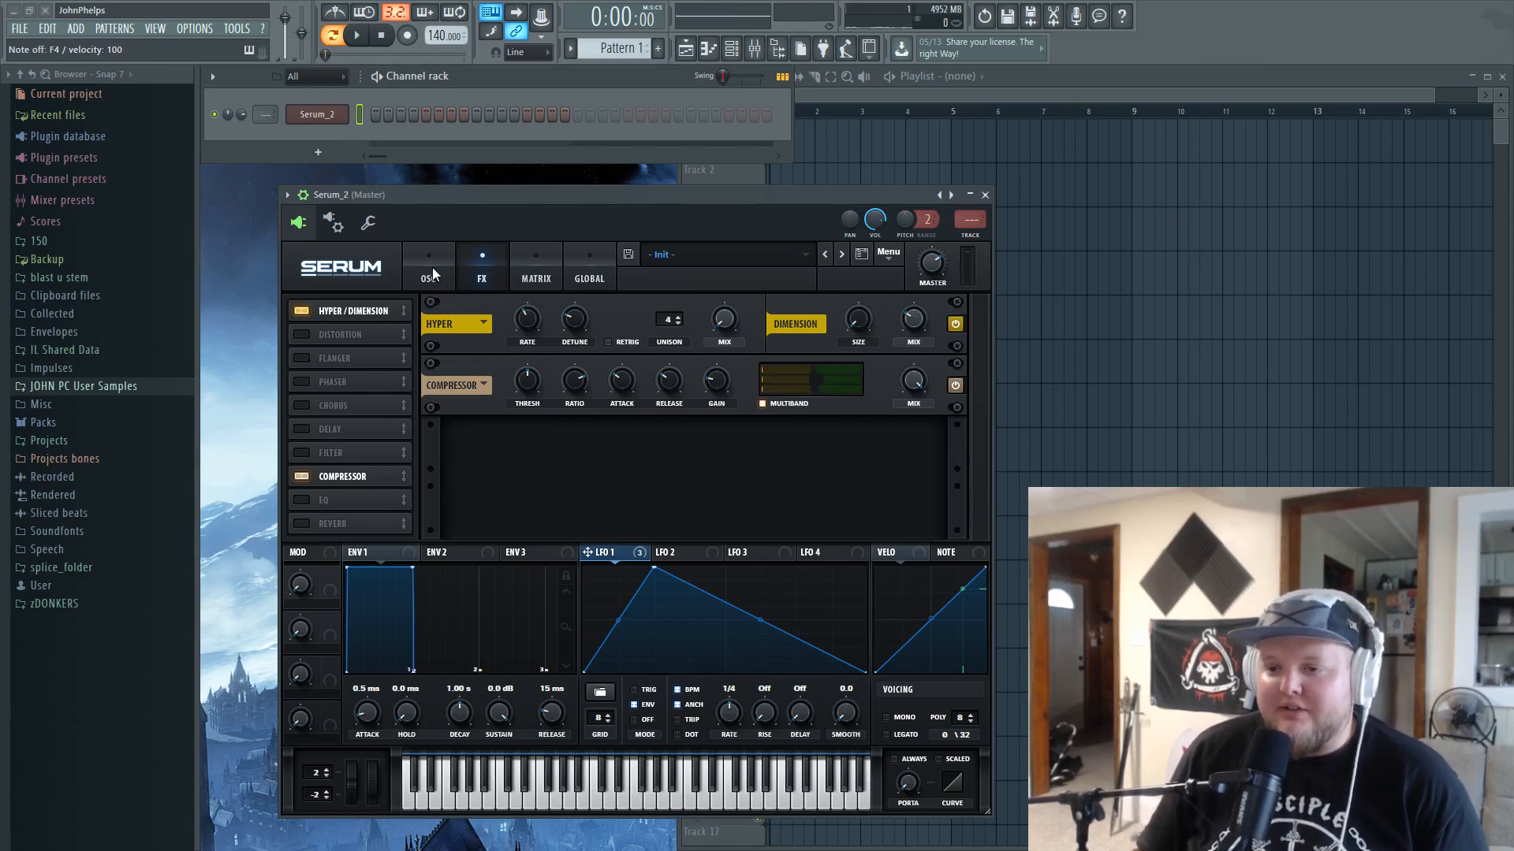
key(b)
key(t)
key(b)
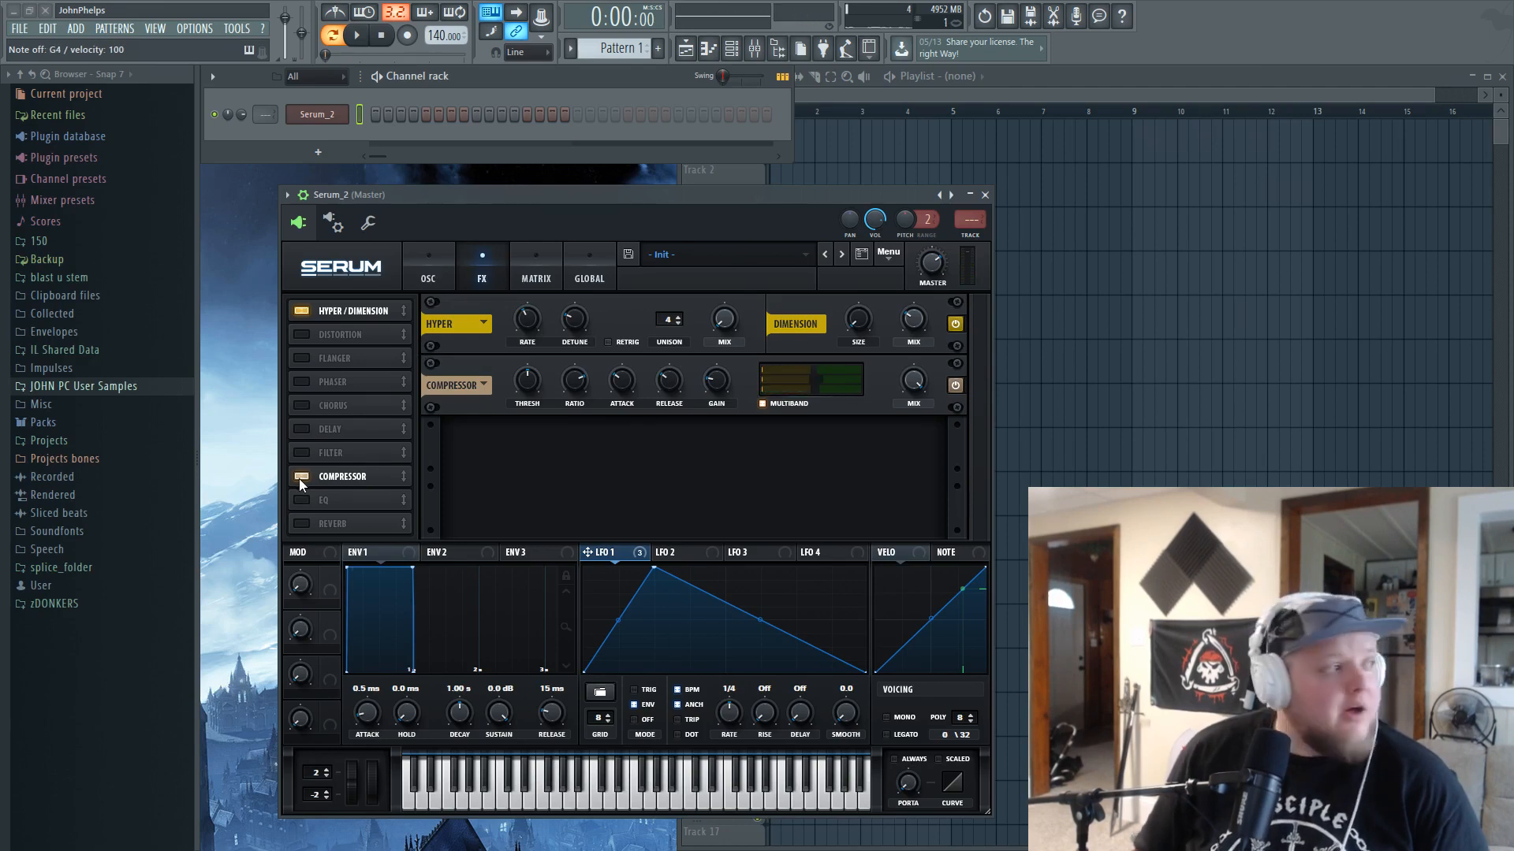
key(v)
key(r)
key(v)
key(r)
key(v)
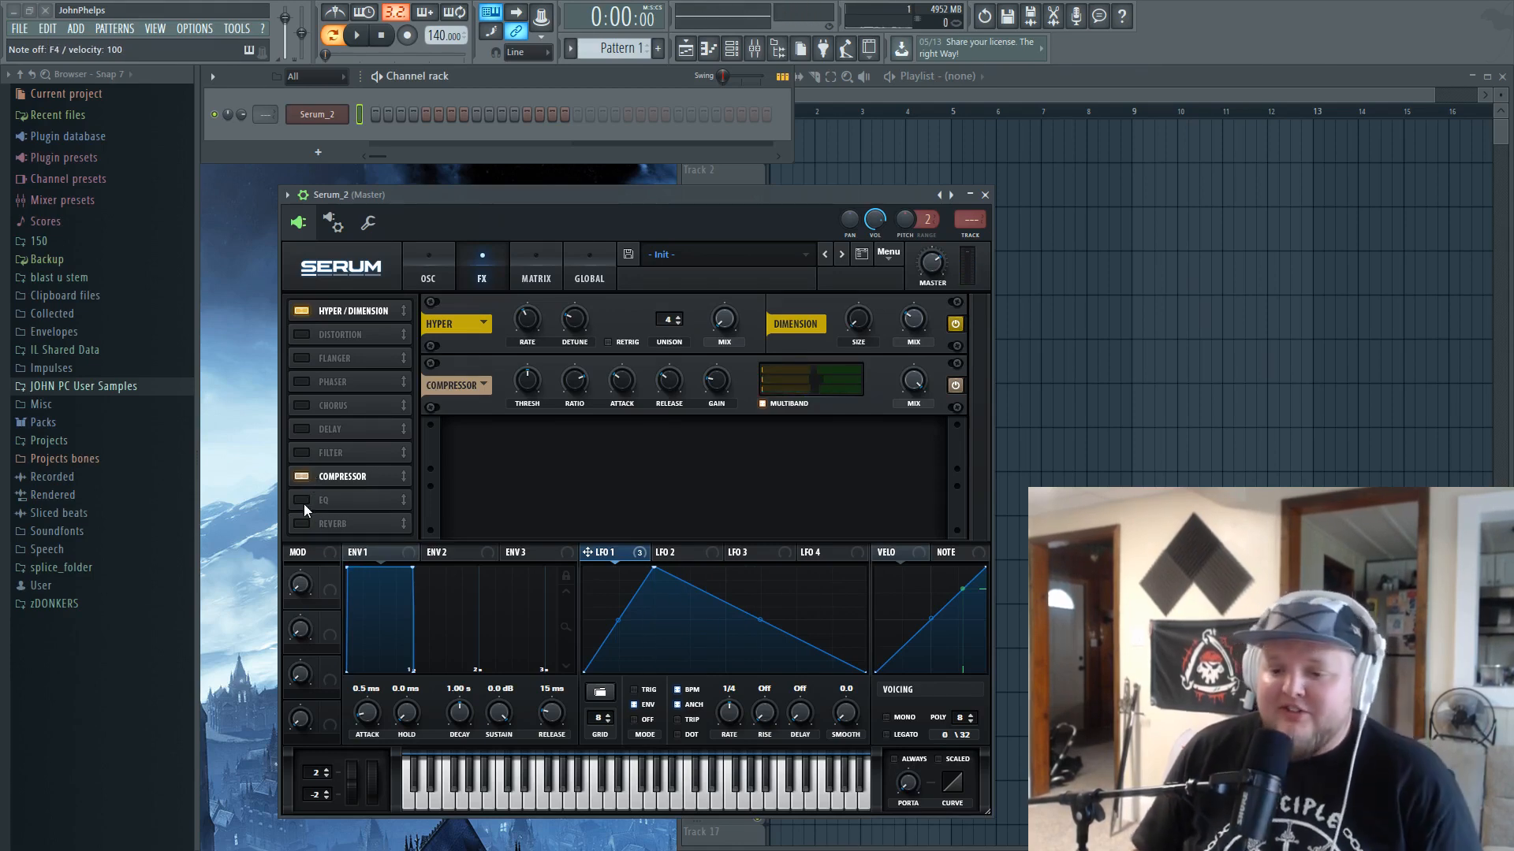
key(b)
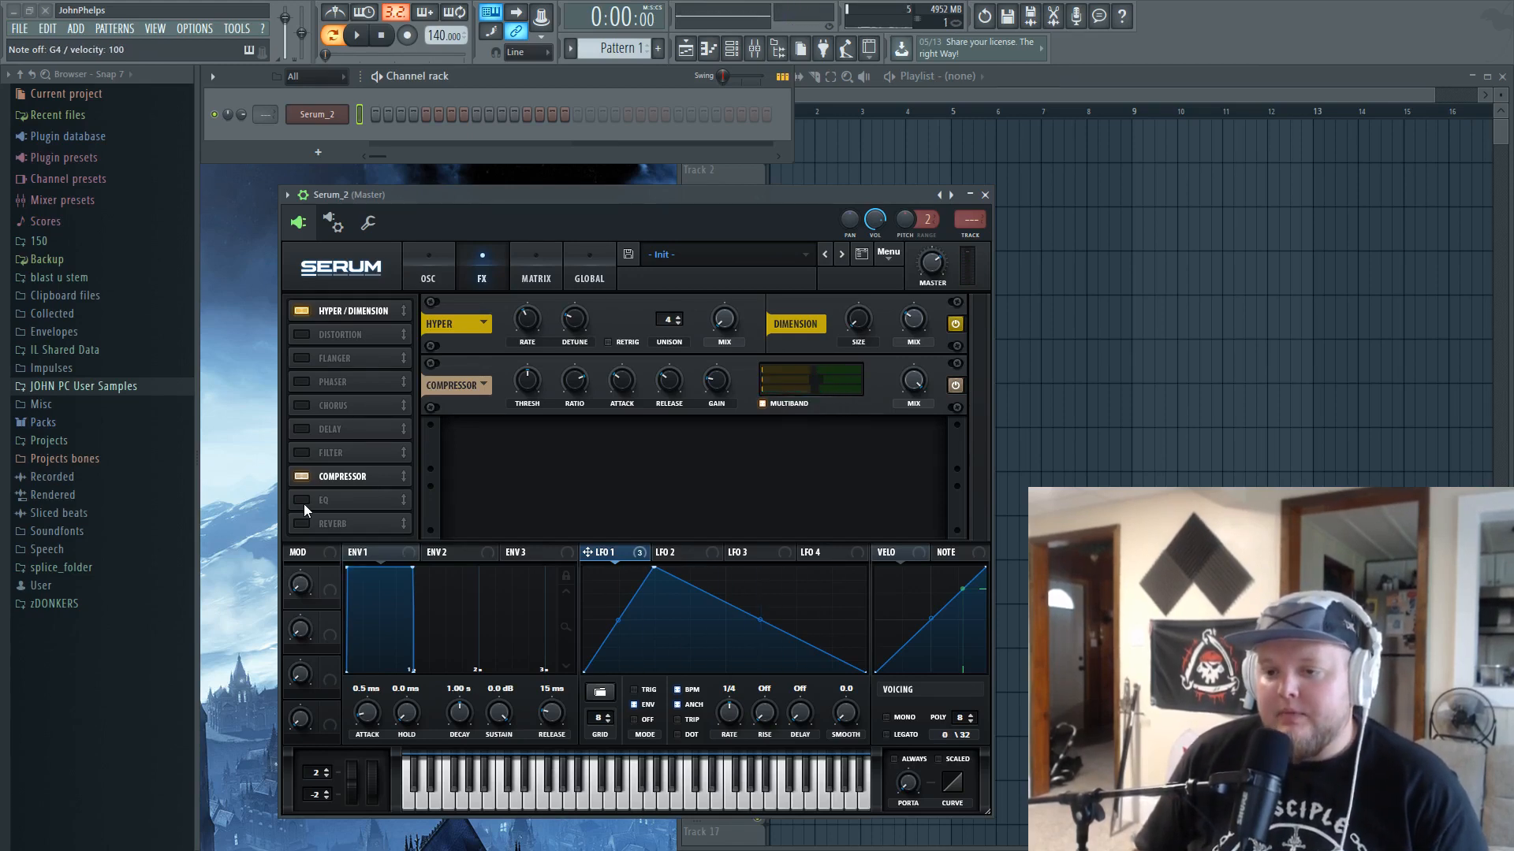
click(300, 453)
click(301, 452)
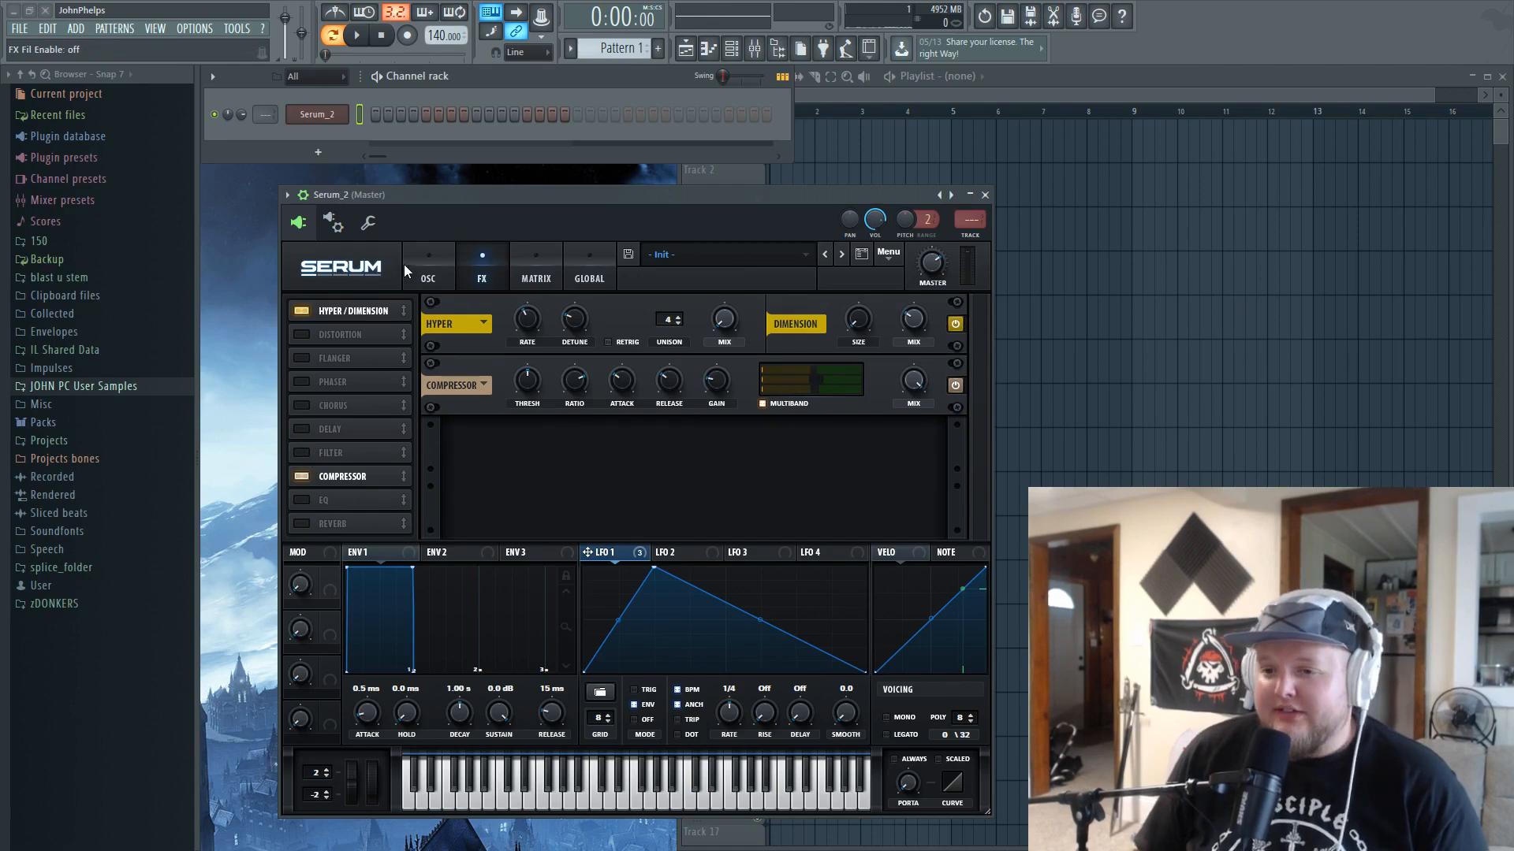
- Switch off Osc A, enable the sub oscillator with direct out and set its octave to -2
click(422, 266)
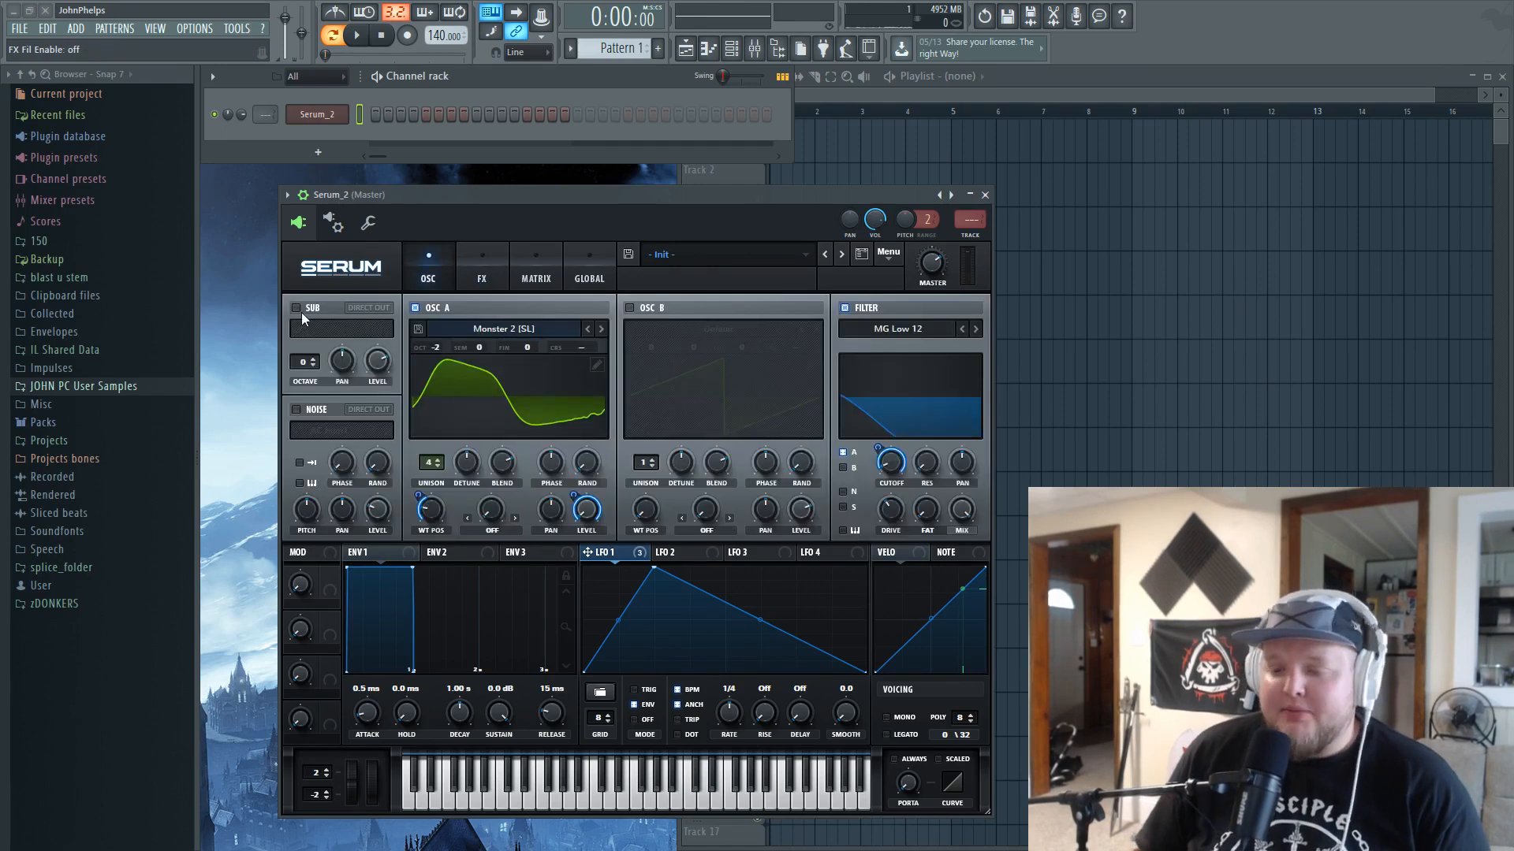
click(432, 307)
key(v)
drag(308, 363, 300, 377)
key(v)
- Modulate the sub's level with LFO 1 at 100, compare triangle with sine, keep sine and re-enable Osc A
drag(574, 523, 380, 368)
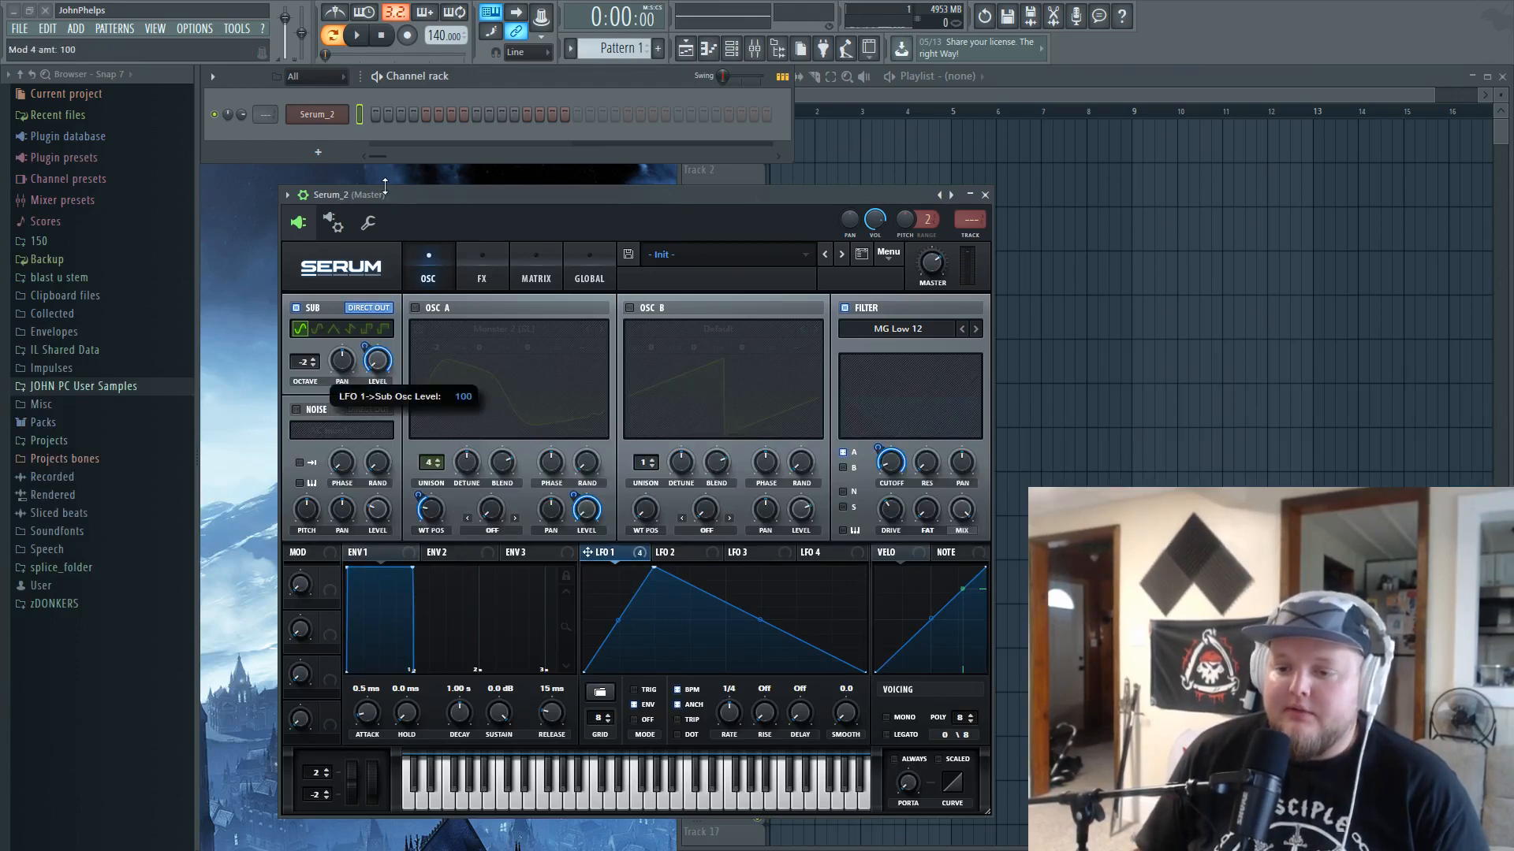
key(v)
click(332, 330)
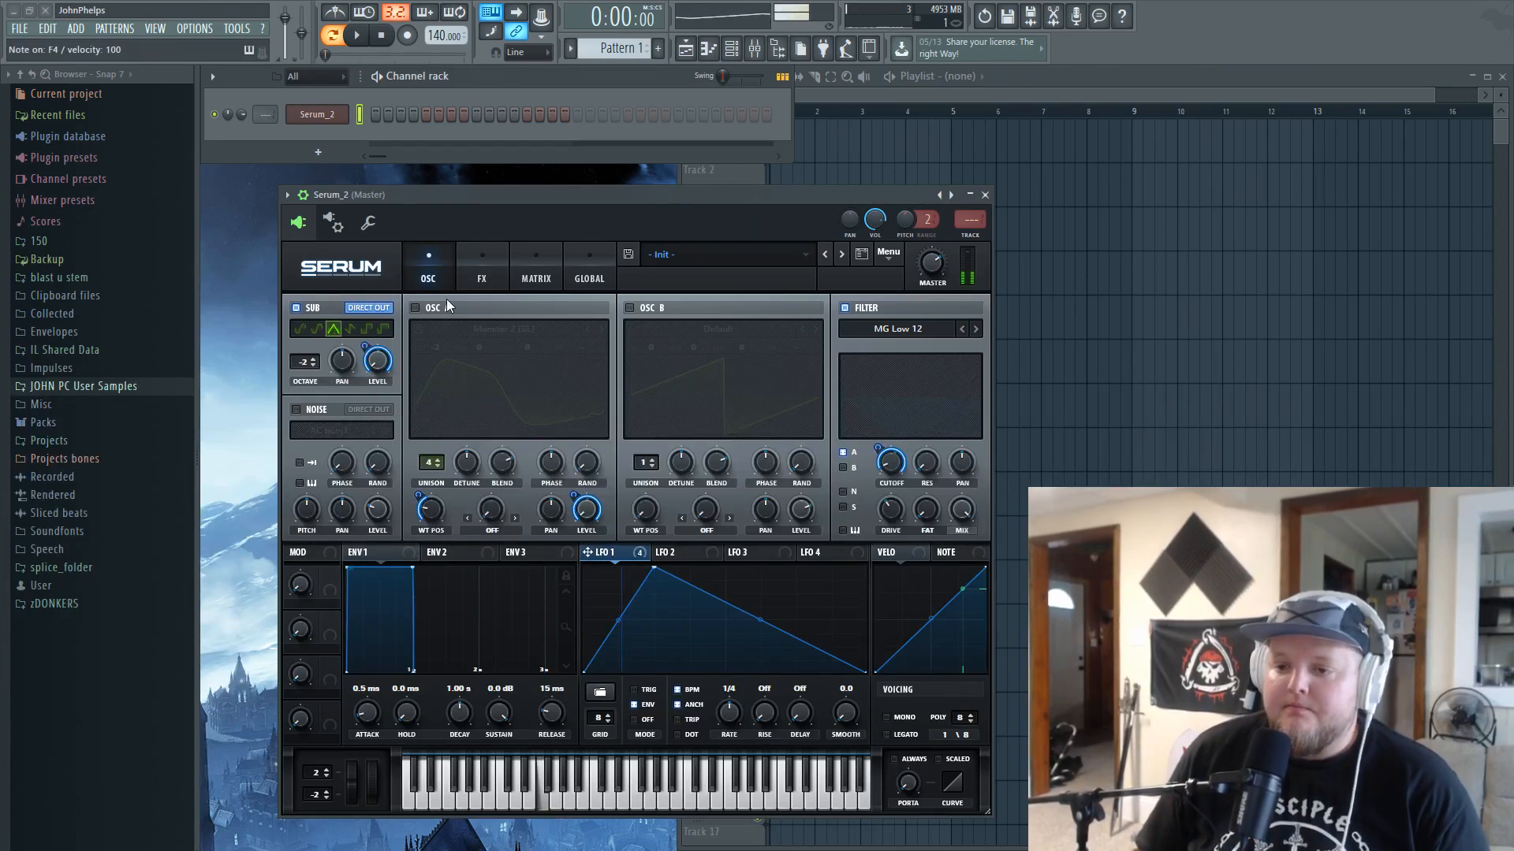
click(304, 330)
click(432, 308)
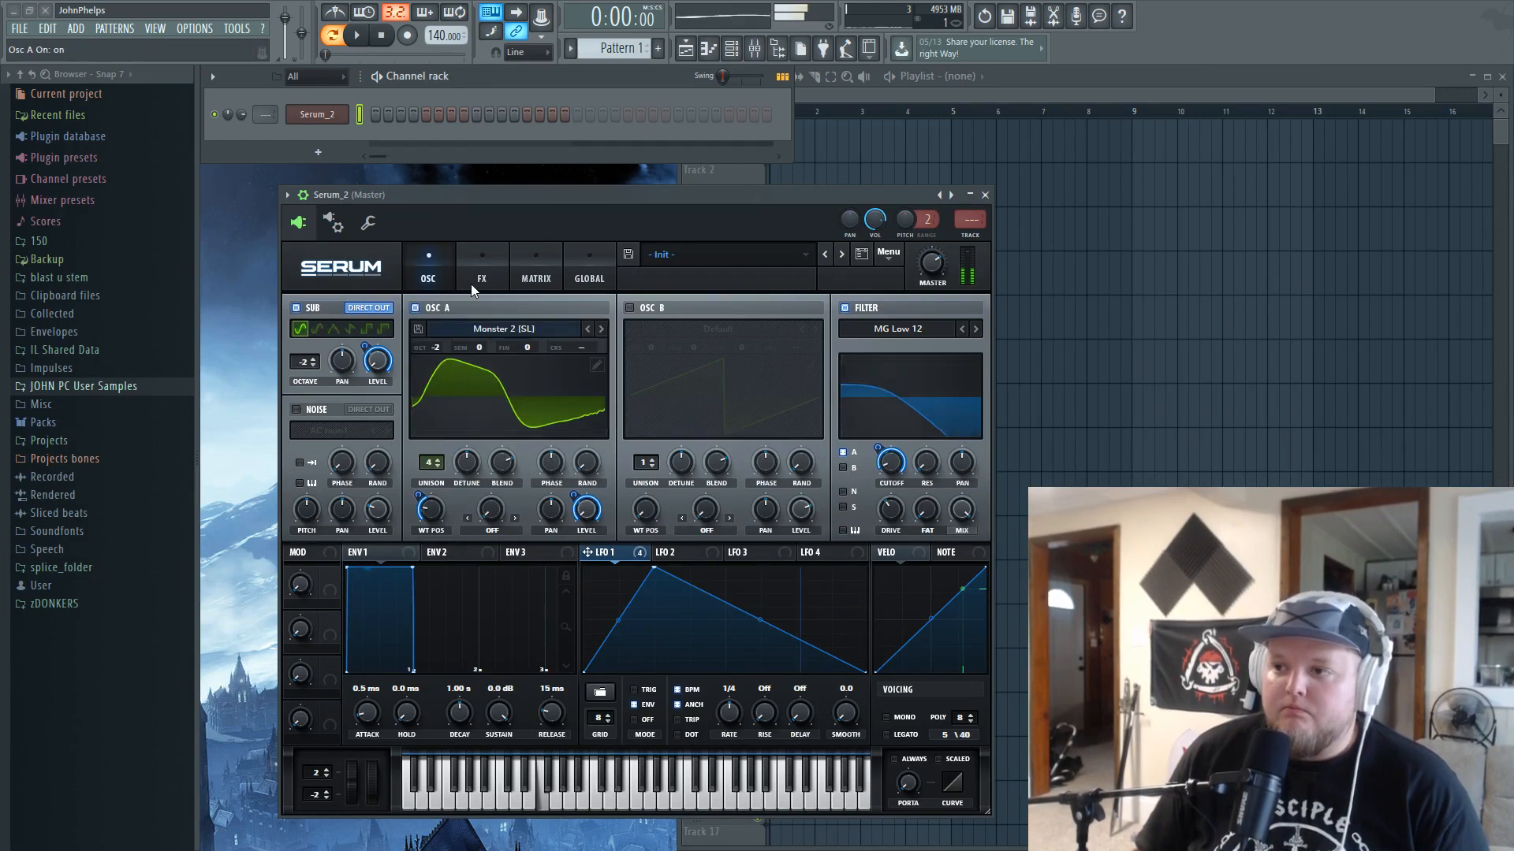
- Adjust the master volume and reduce LFO 1's modulation amount on Osc A's level to balance it with the sub
drag(931, 272, 931, 257)
key(r)
right_click(580, 503)
click(578, 497)
drag(581, 522, 584, 544)
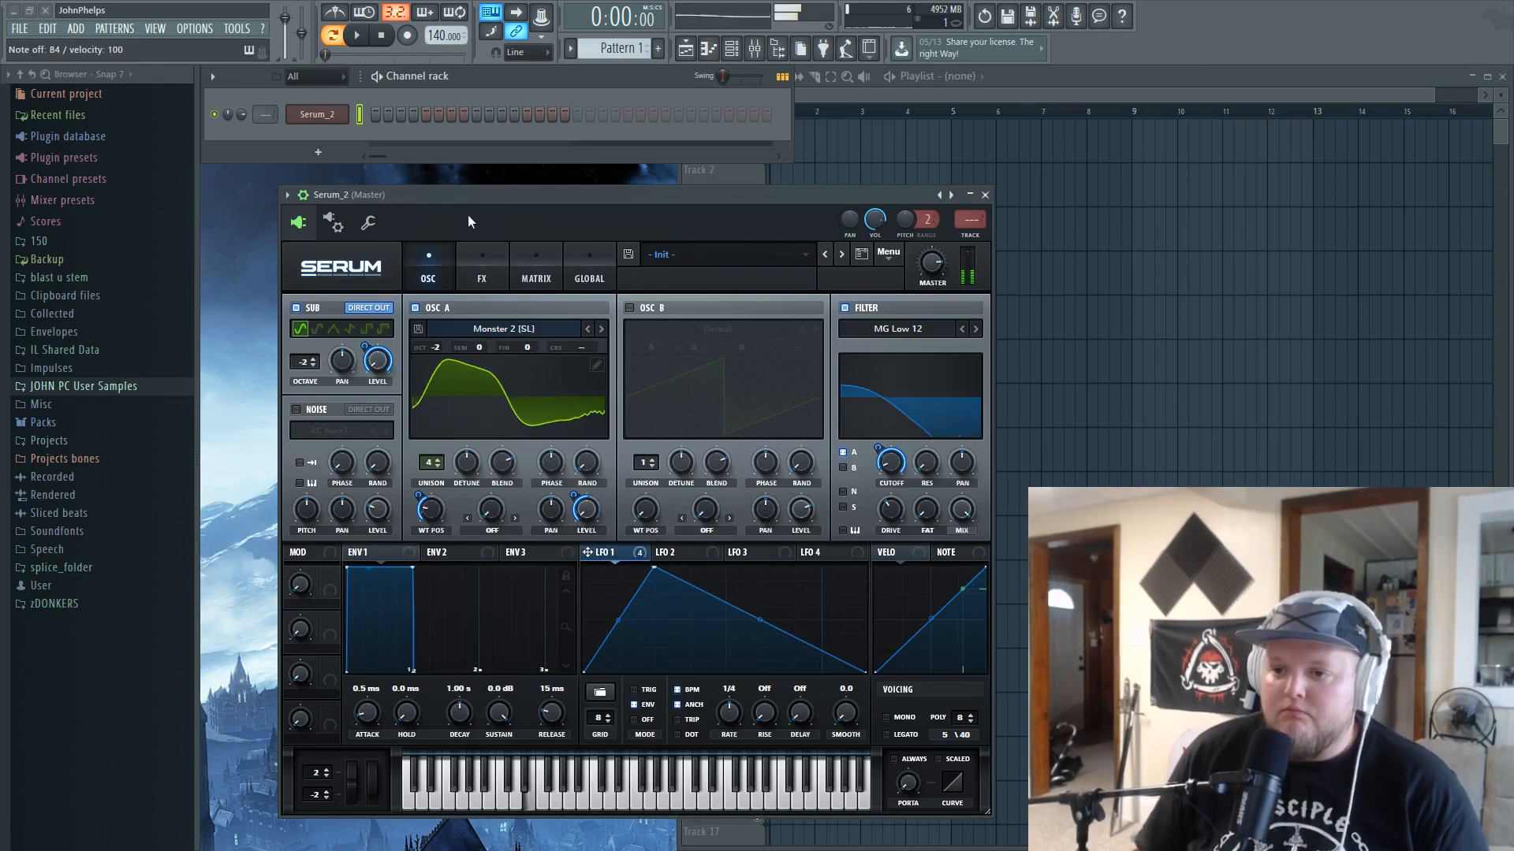
- Enable the delay effect, place it directly after the compressor and link its left and right times
click(482, 271)
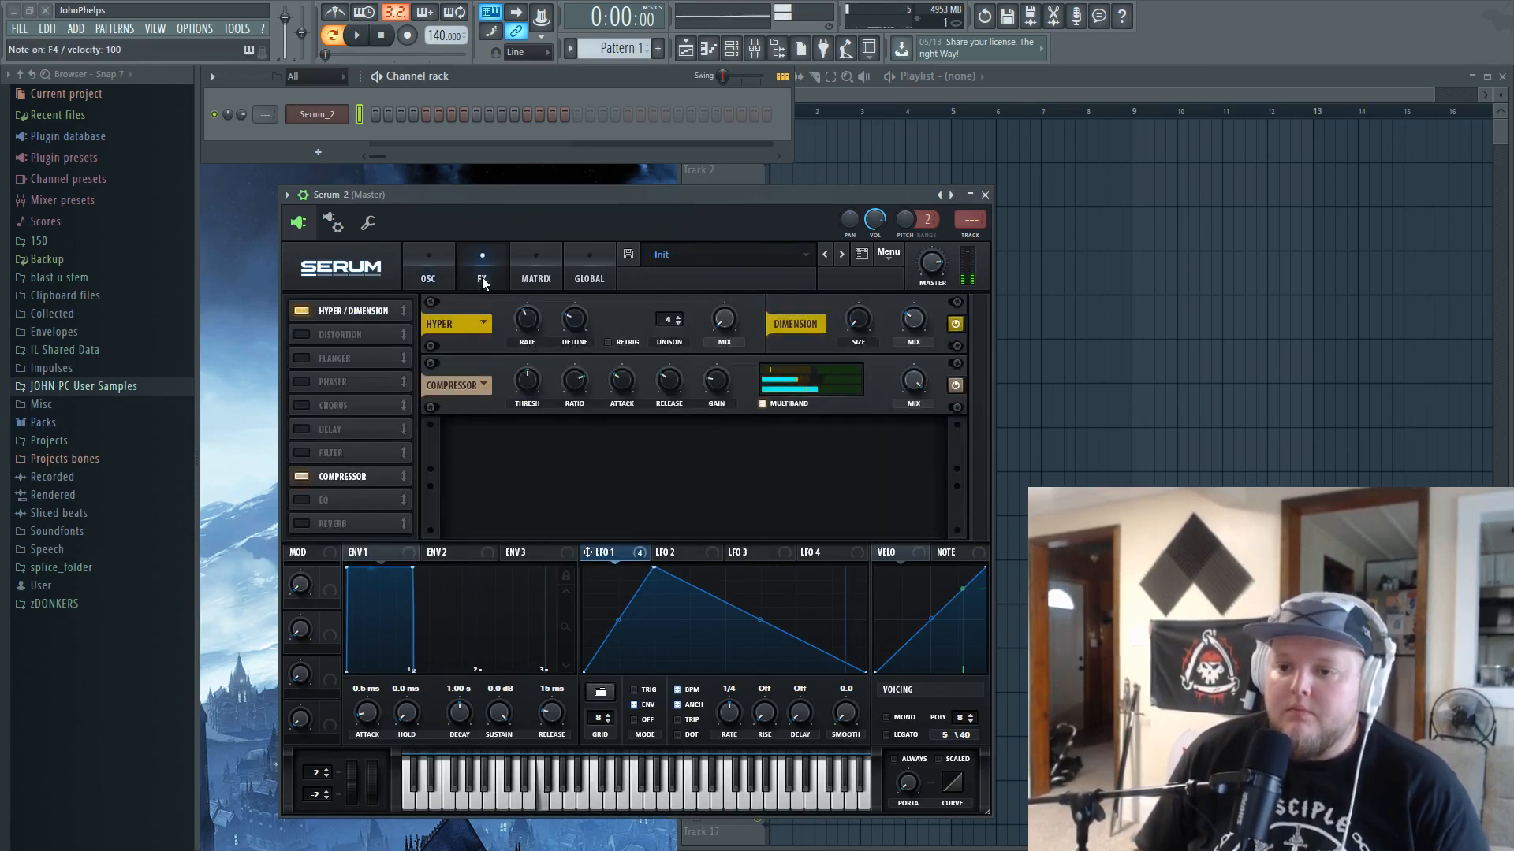
click(303, 431)
drag(304, 432, 360, 490)
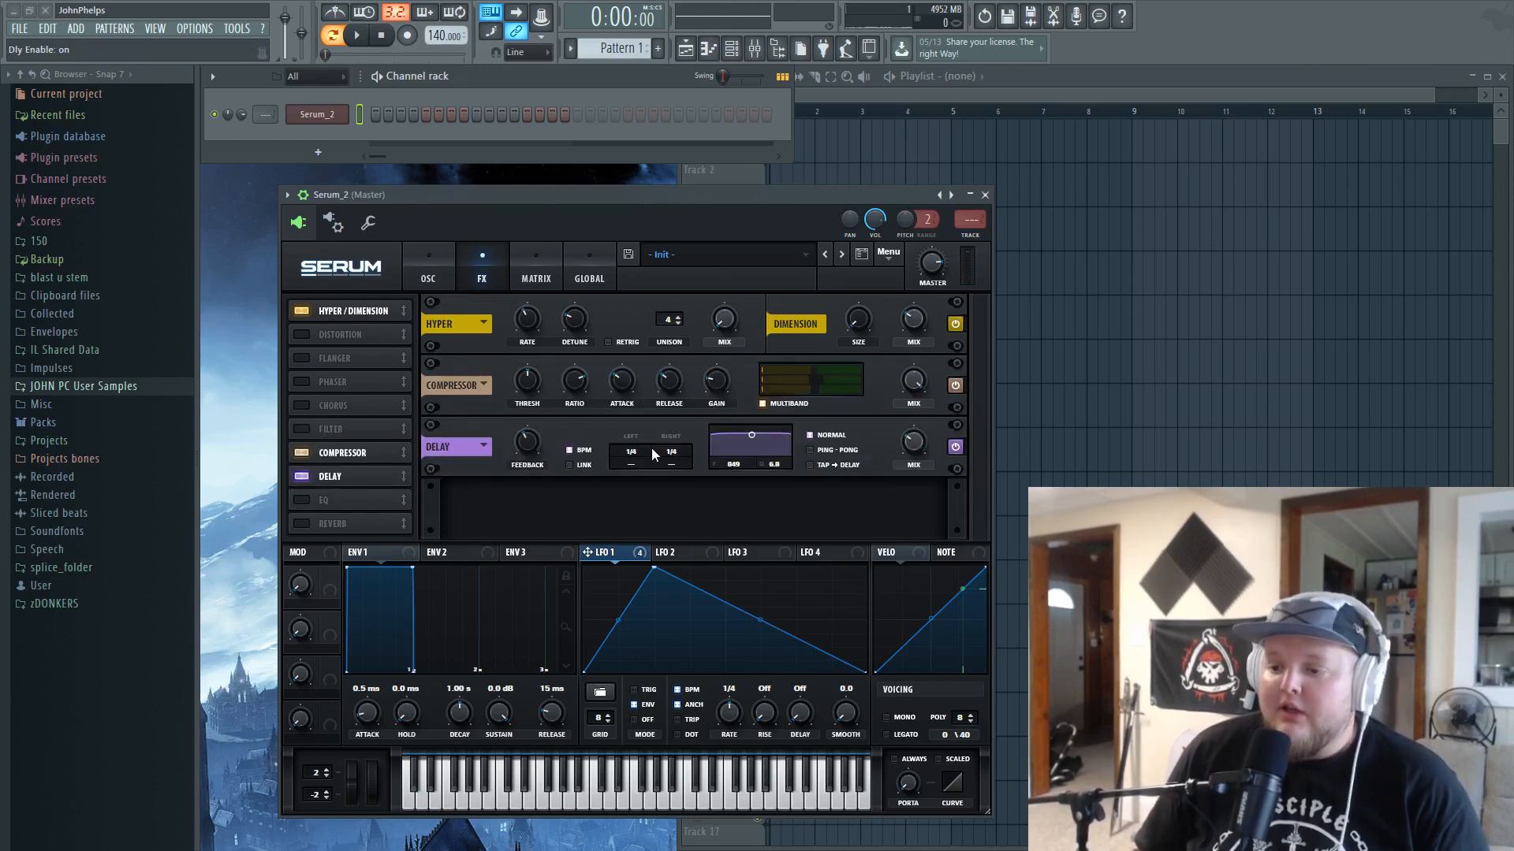
click(575, 465)
- Try tempo-synced delay times of 1/16, 1/2 and fast, keeping the left and right times linked
drag(657, 452, 636, 466)
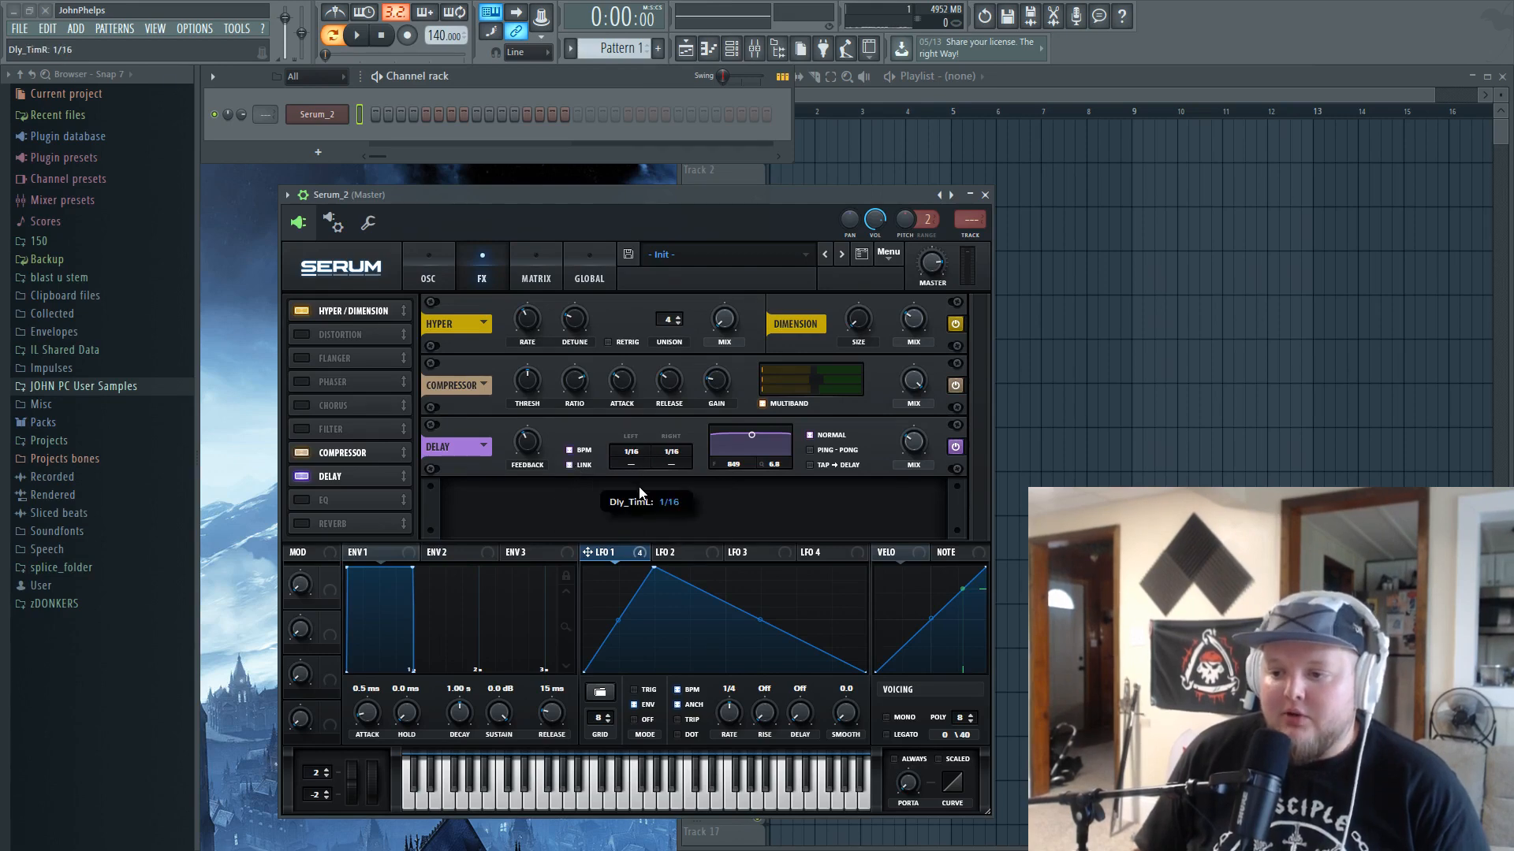
click(575, 466)
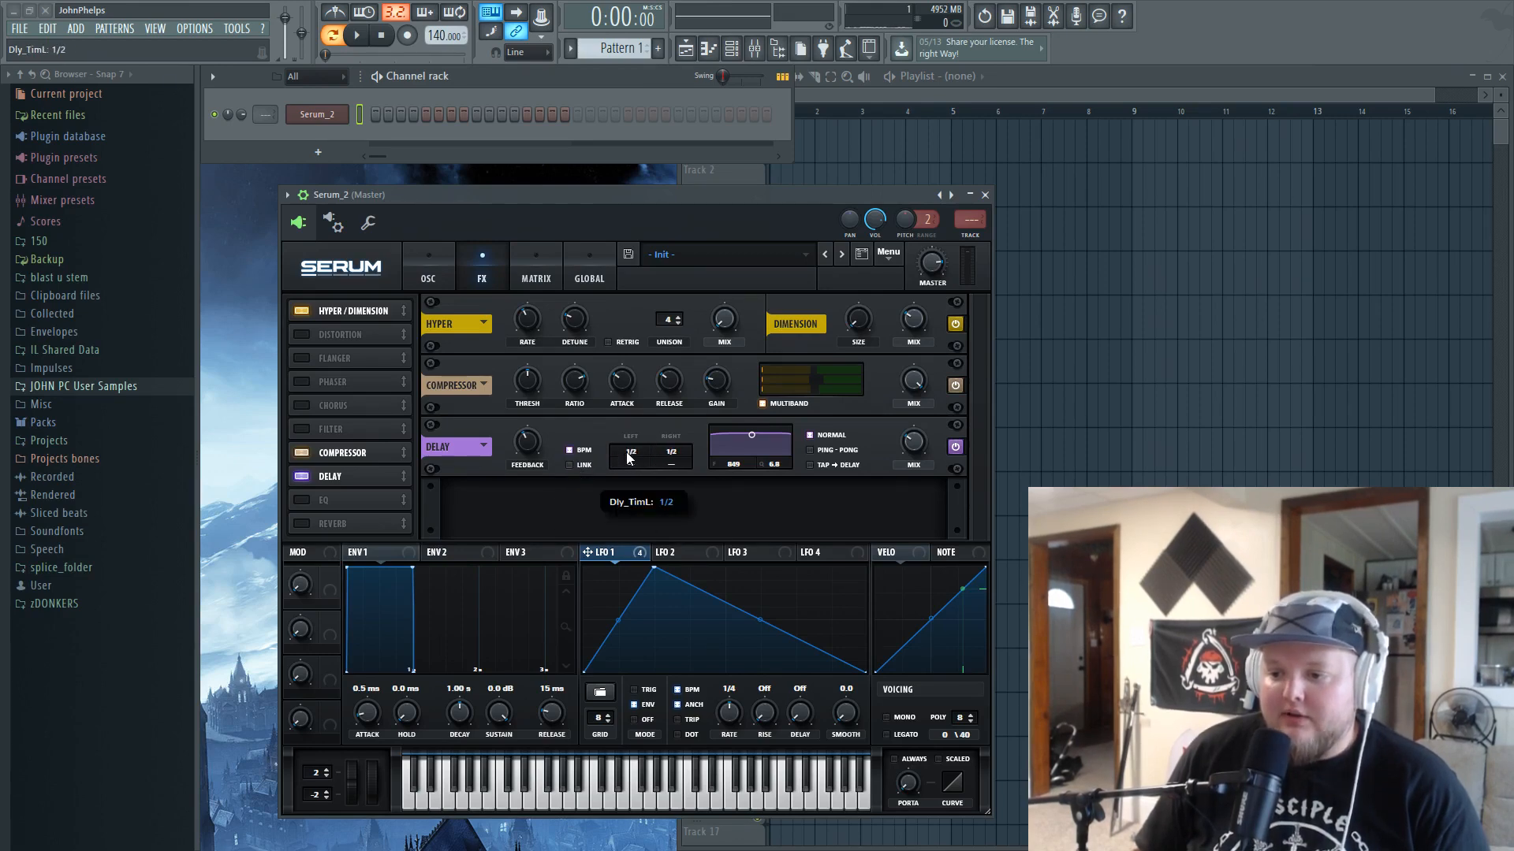
click(580, 467)
drag(637, 452, 657, 598)
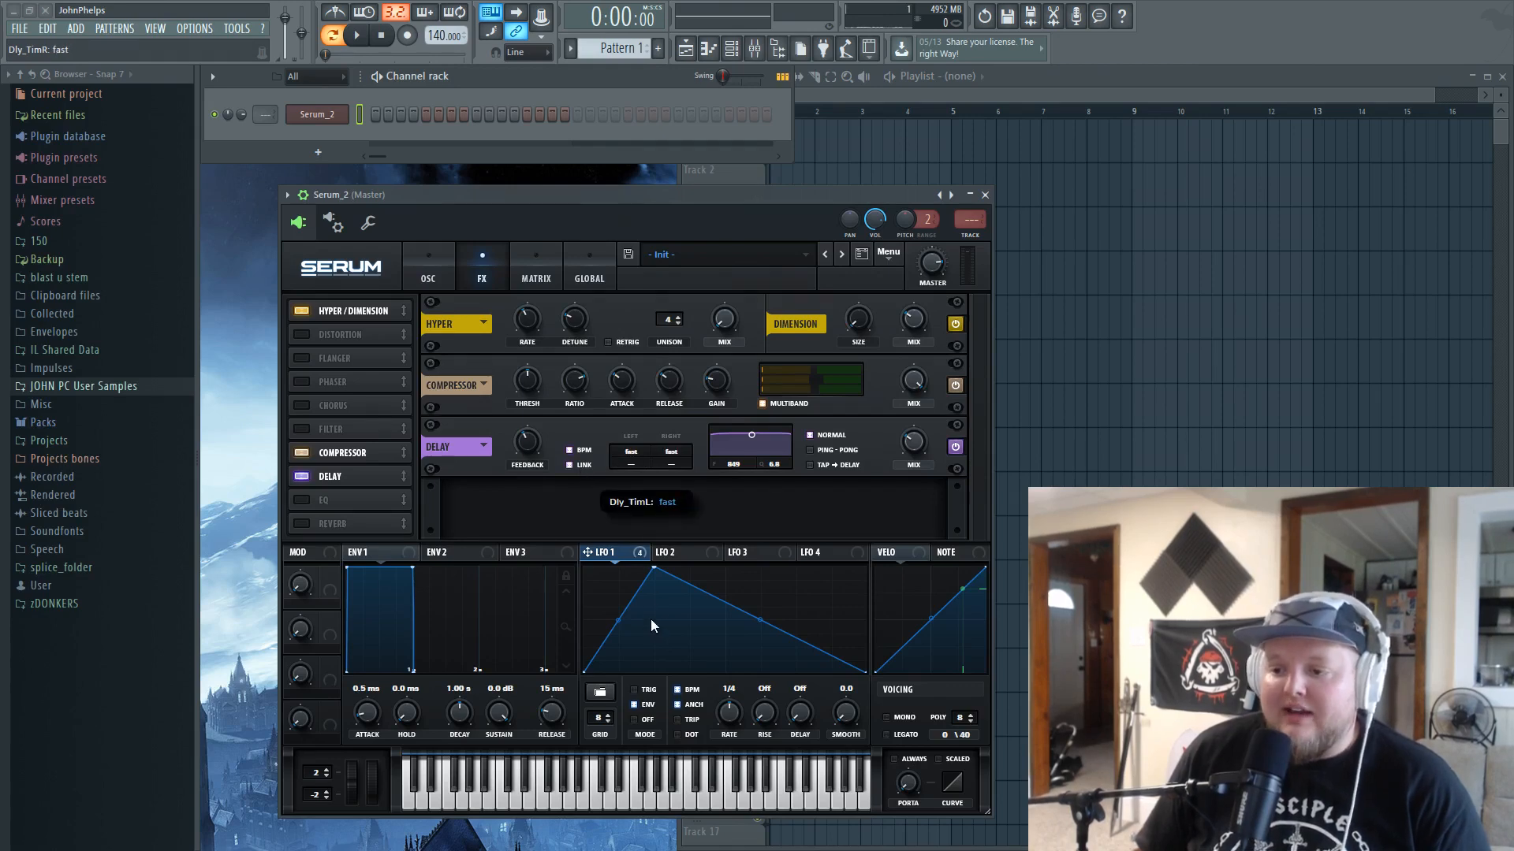
- Raise the delay mix and try a linked delay time of 1/128 while auditioning notes
key(t)
drag(917, 448, 920, 408)
key(t)
mouse_move(623, 457)
mouse_down()
mouse_move(622, 472)
mouse_move(637, 437)
mouse_move(639, 452)
mouse_up()
key(t)
key(b)
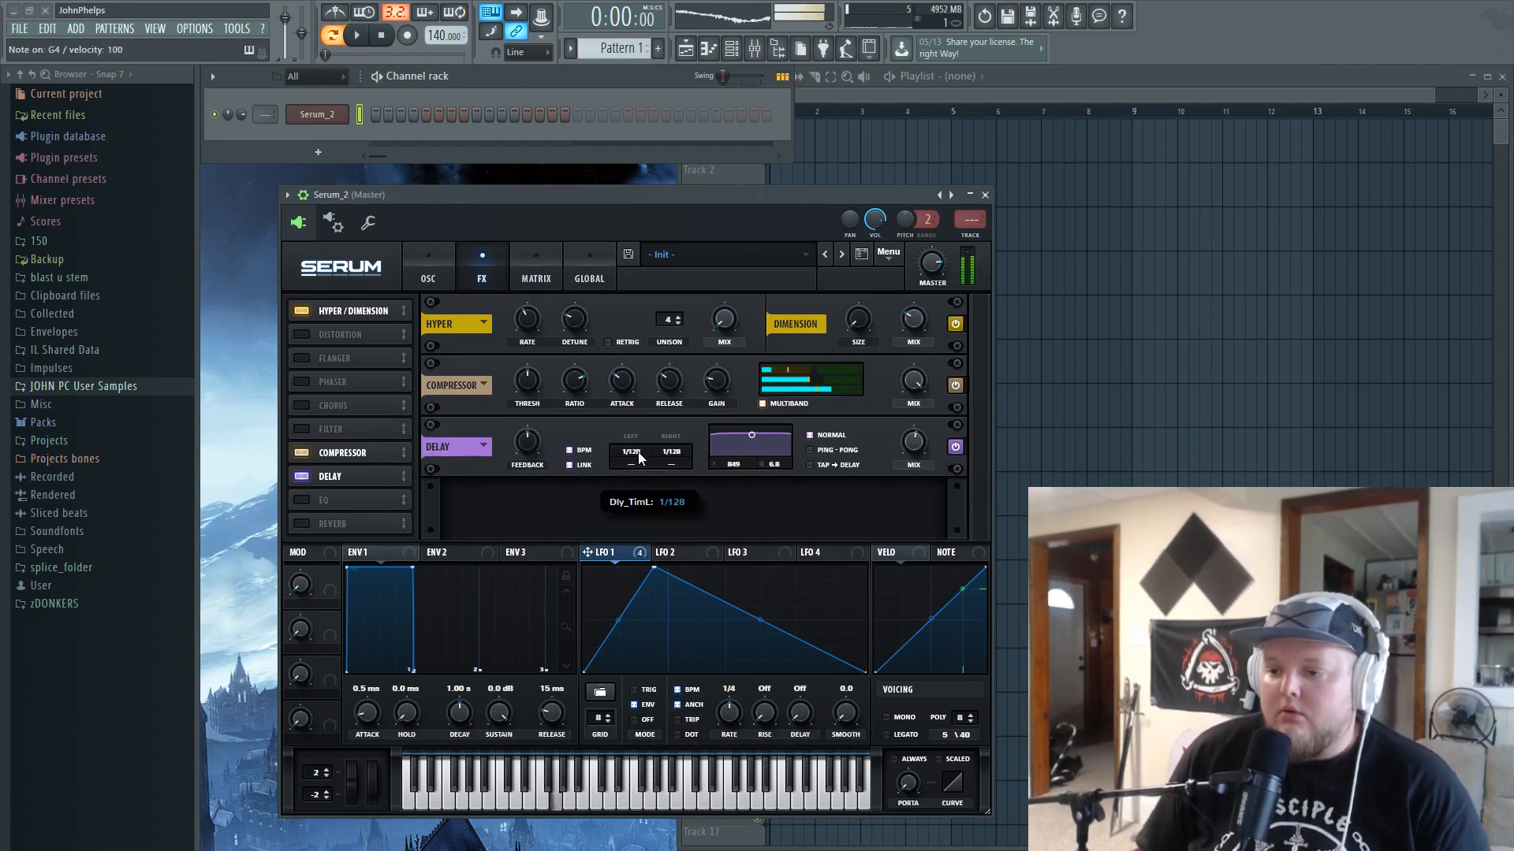
- Try unsynced delay times from about 2.32 to 68.19 ms while auditioning notes, and restore BPM sync
click(570, 450)
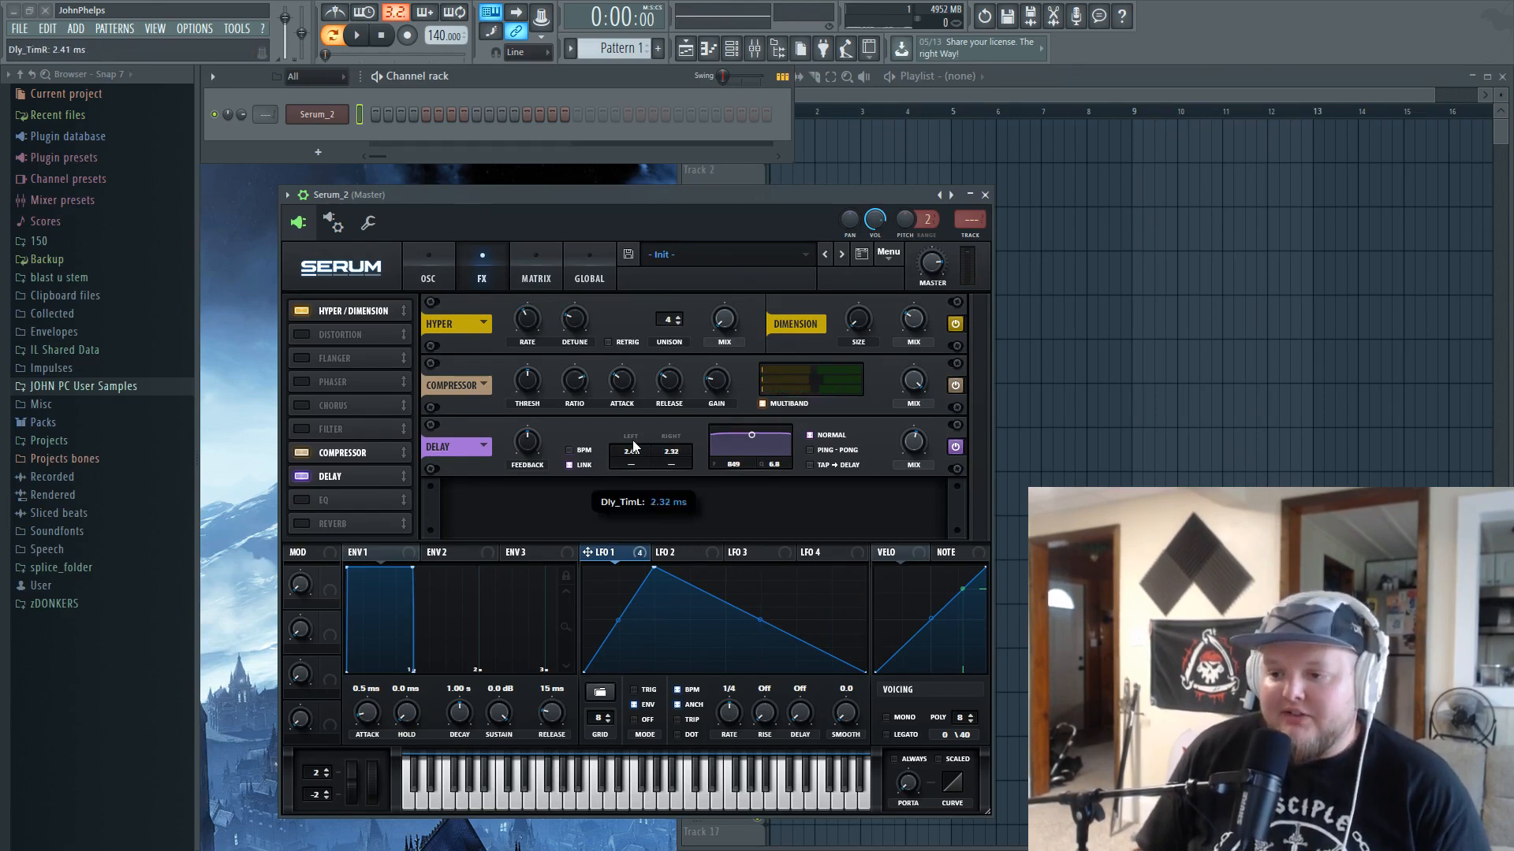
key(b)
key(b)
key(b)
mouse_move(644, 403)
mouse_down()
mouse_move(652, 431)
mouse_move(660, 394)
mouse_up()
key(b)
key(b)
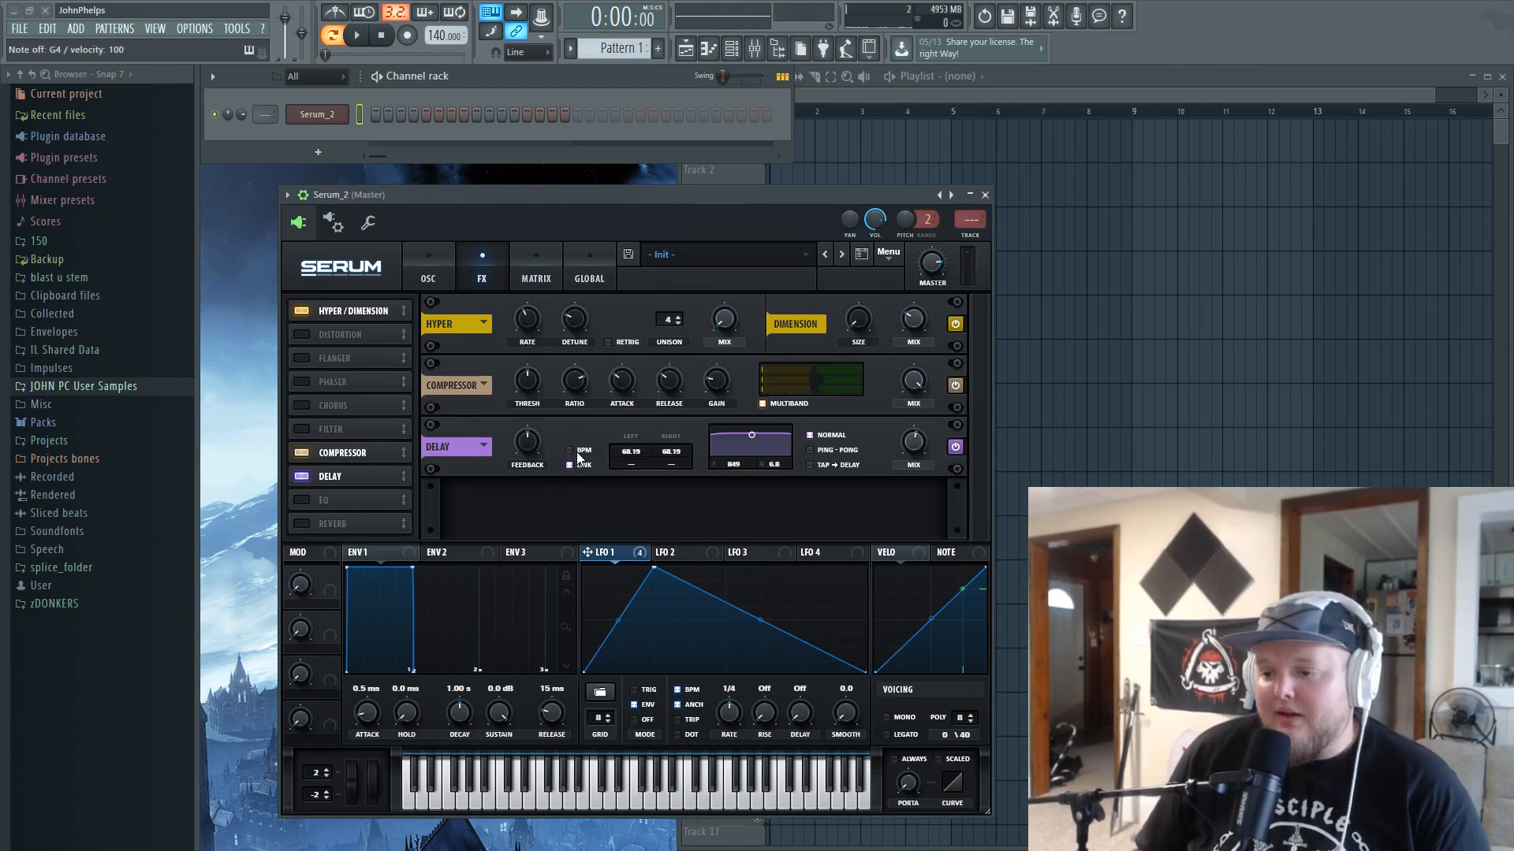
click(577, 453)
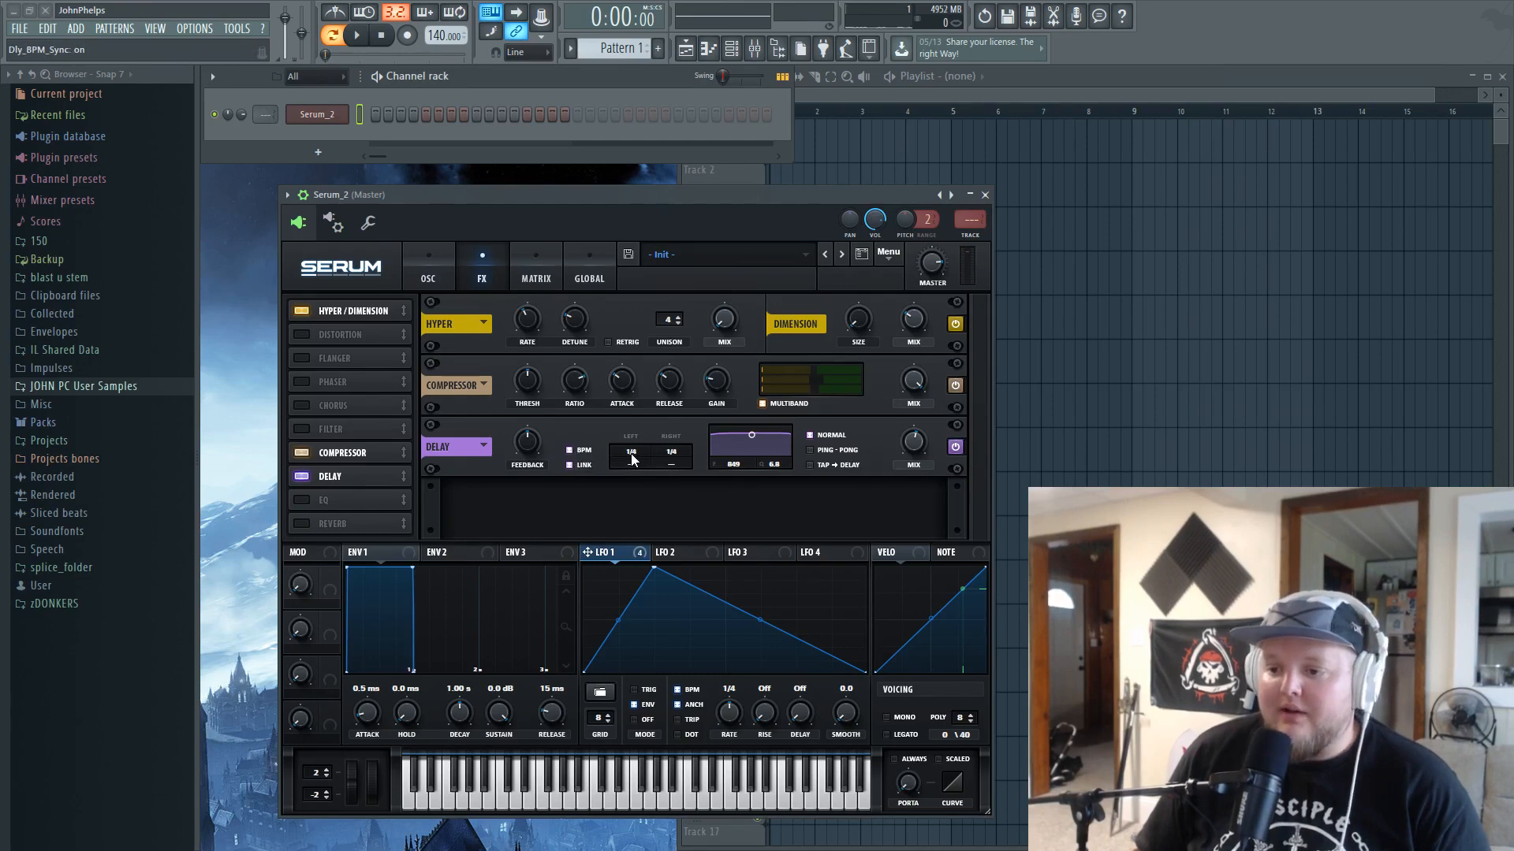
- Set the linked delay times to 1/8 and lower the delay mix to about 11%
drag(645, 451, 672, 478)
drag(672, 478, 672, 482)
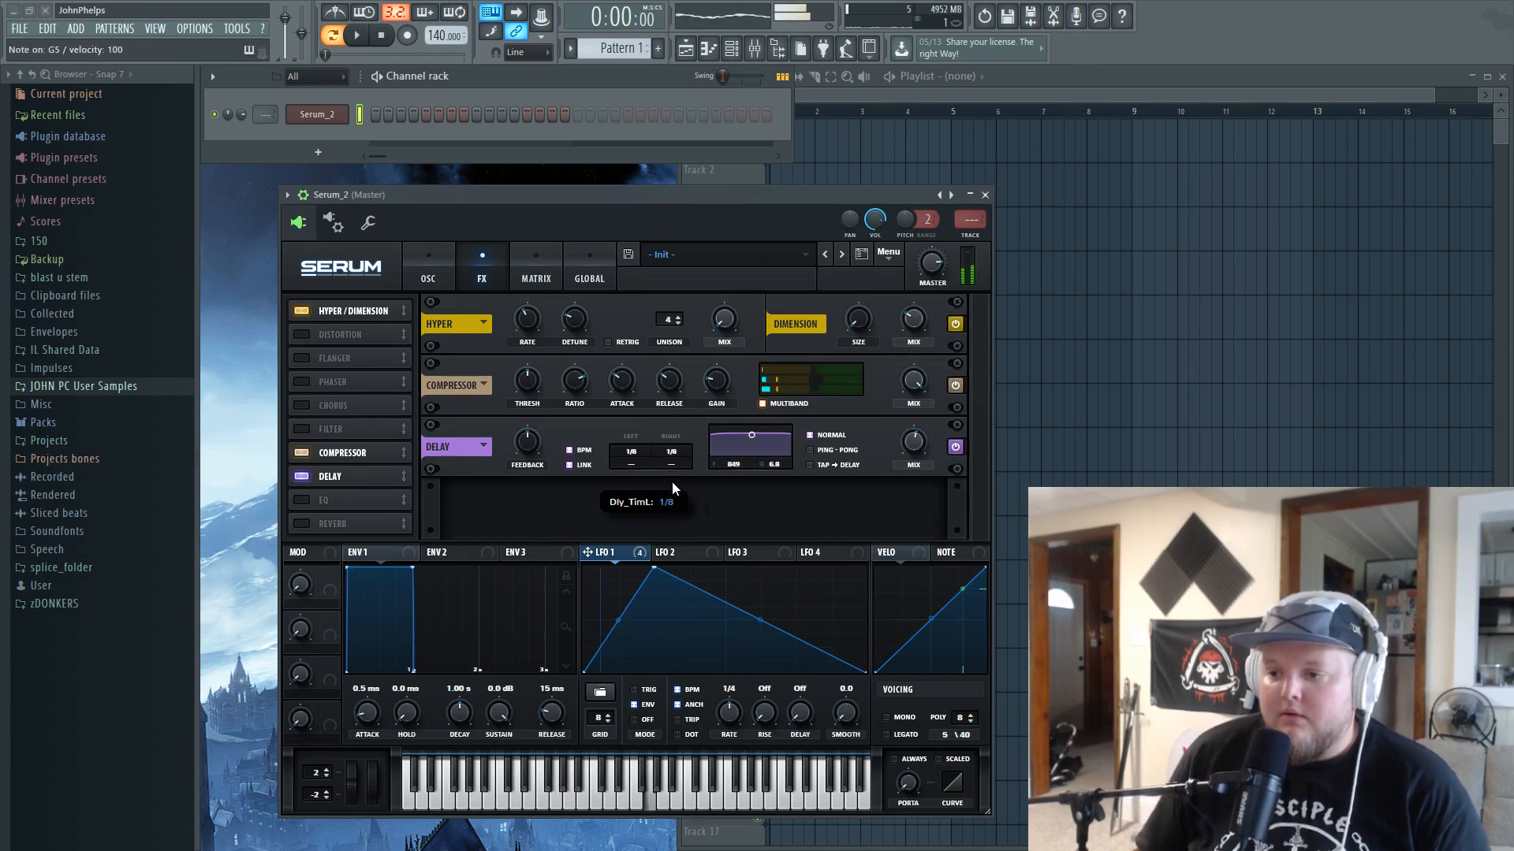
drag(918, 444, 920, 523)
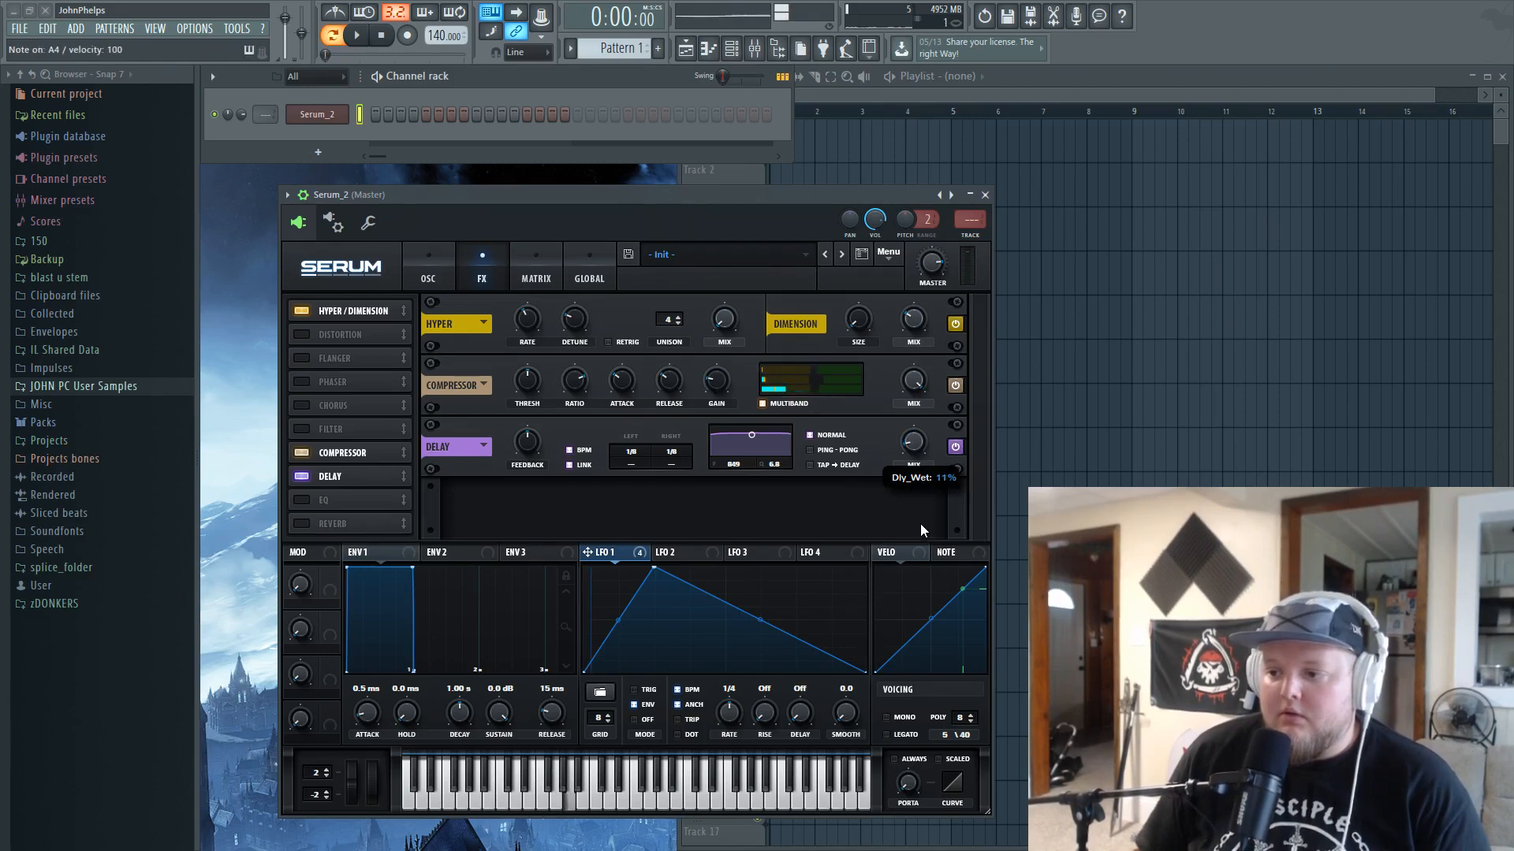
- Compare the delay's ping-pong and tap-delay modes and keep it on ping-pong
click(834, 452)
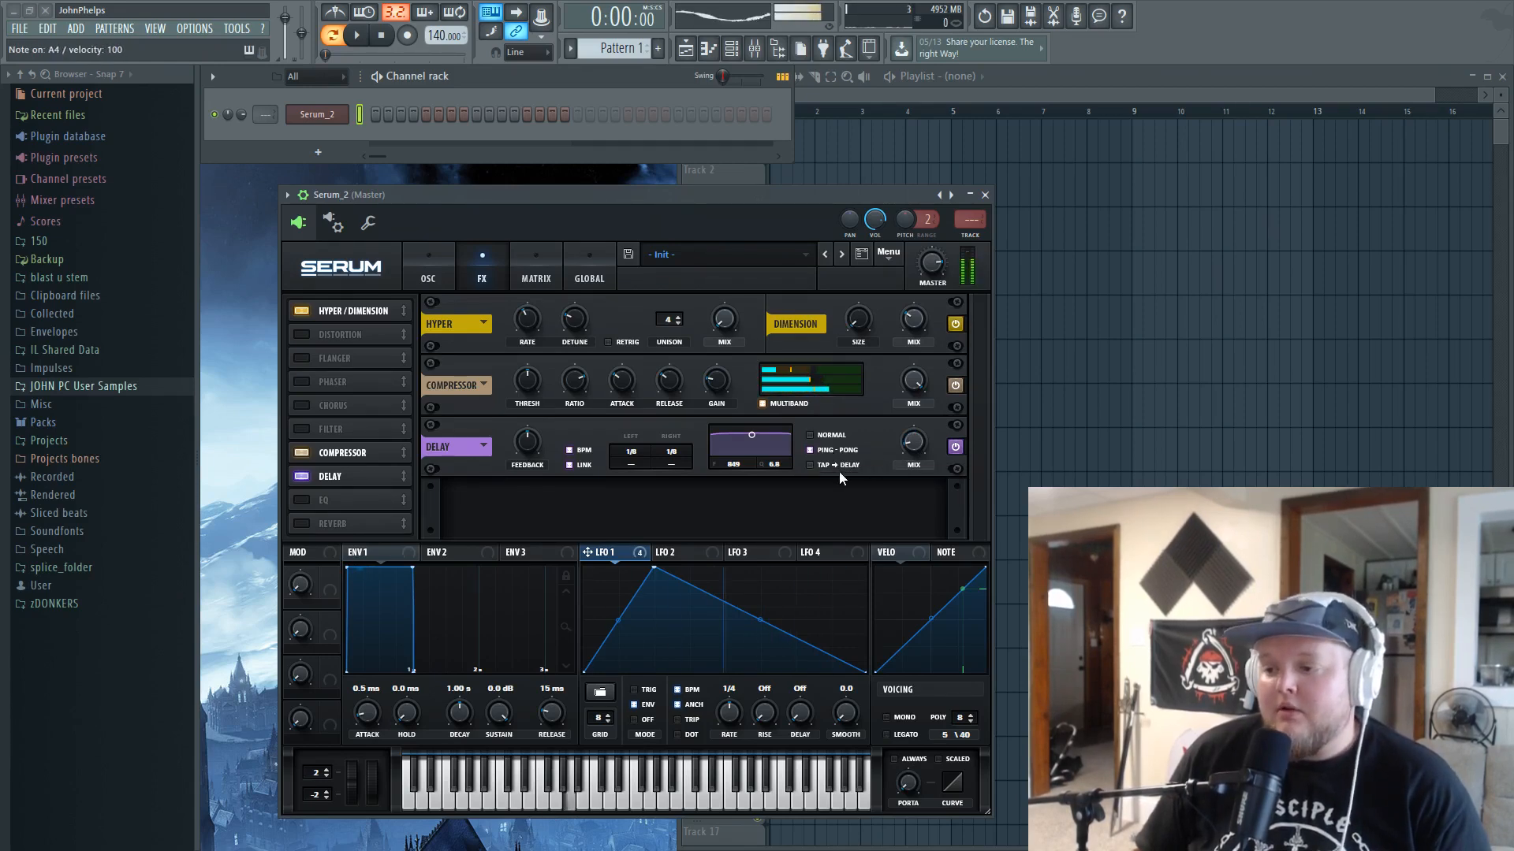
click(833, 466)
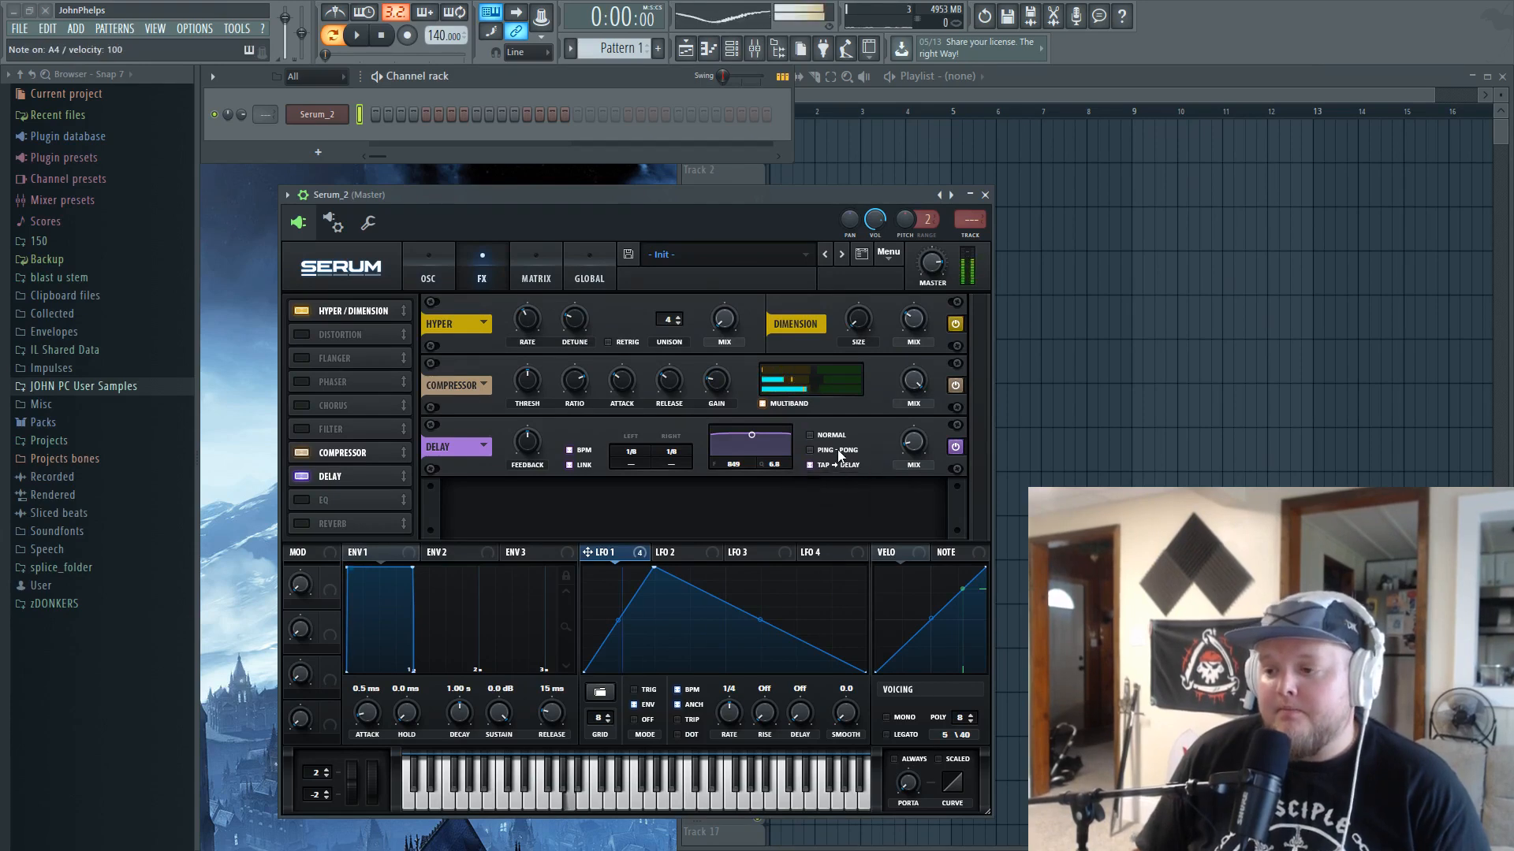
click(834, 453)
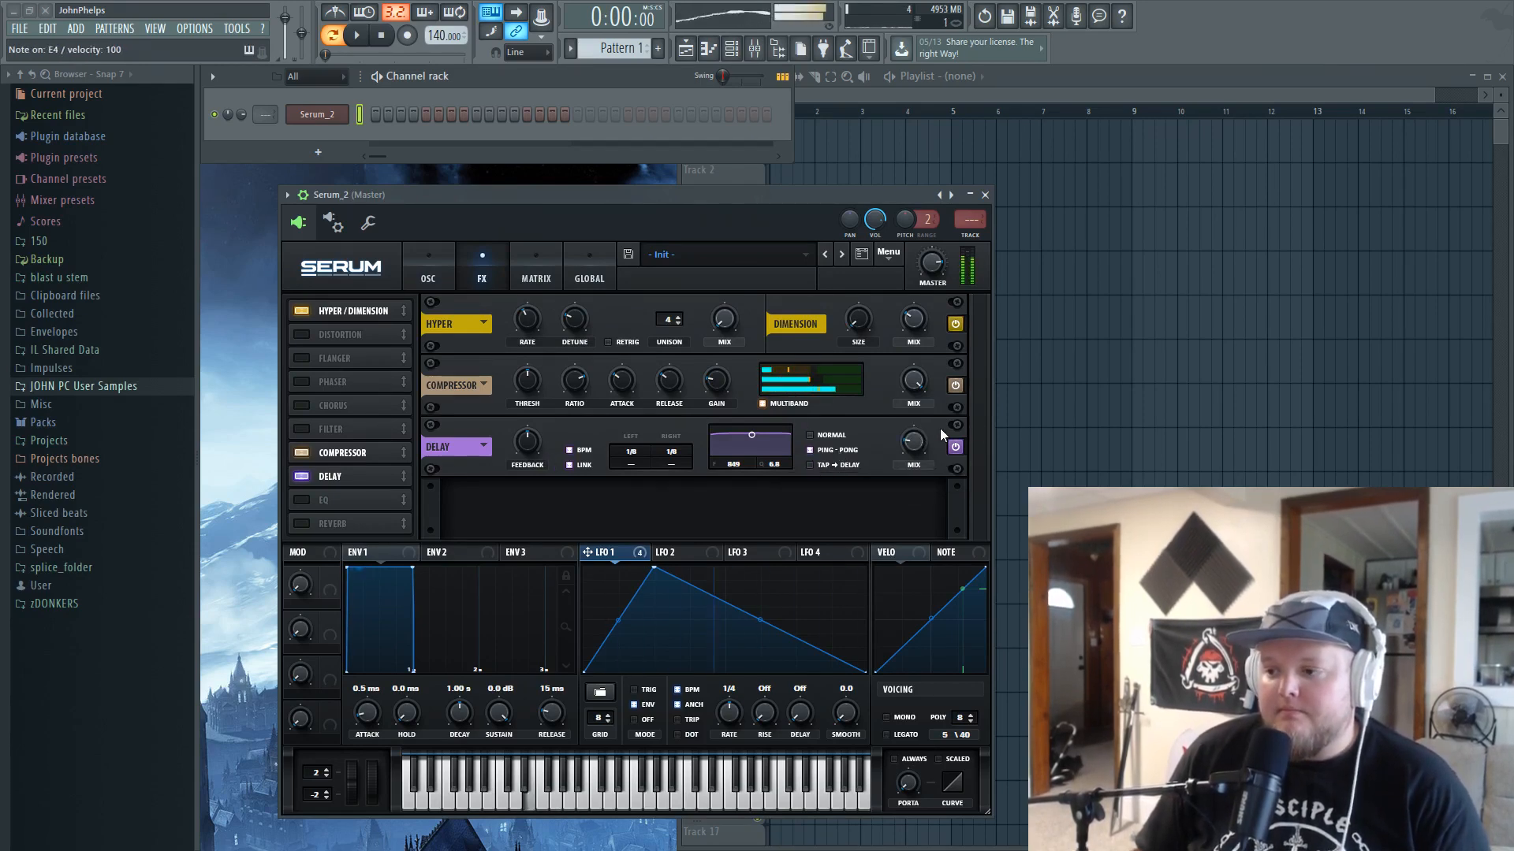
- Lower the delay feedback to 13% and raise the delay mix to 29%
drag(526, 444, 526, 484)
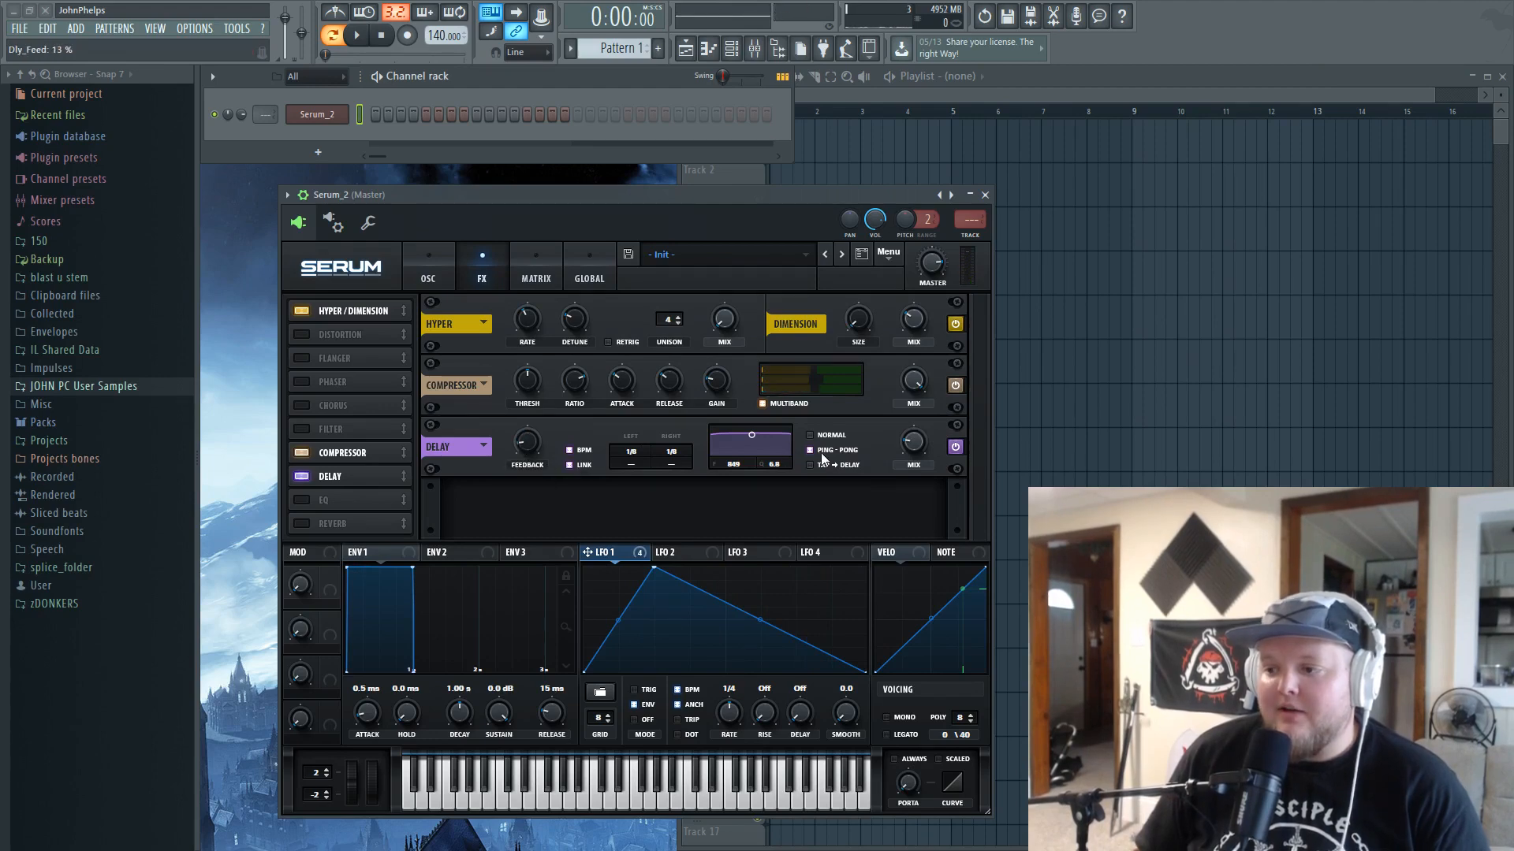
drag(906, 446, 912, 420)
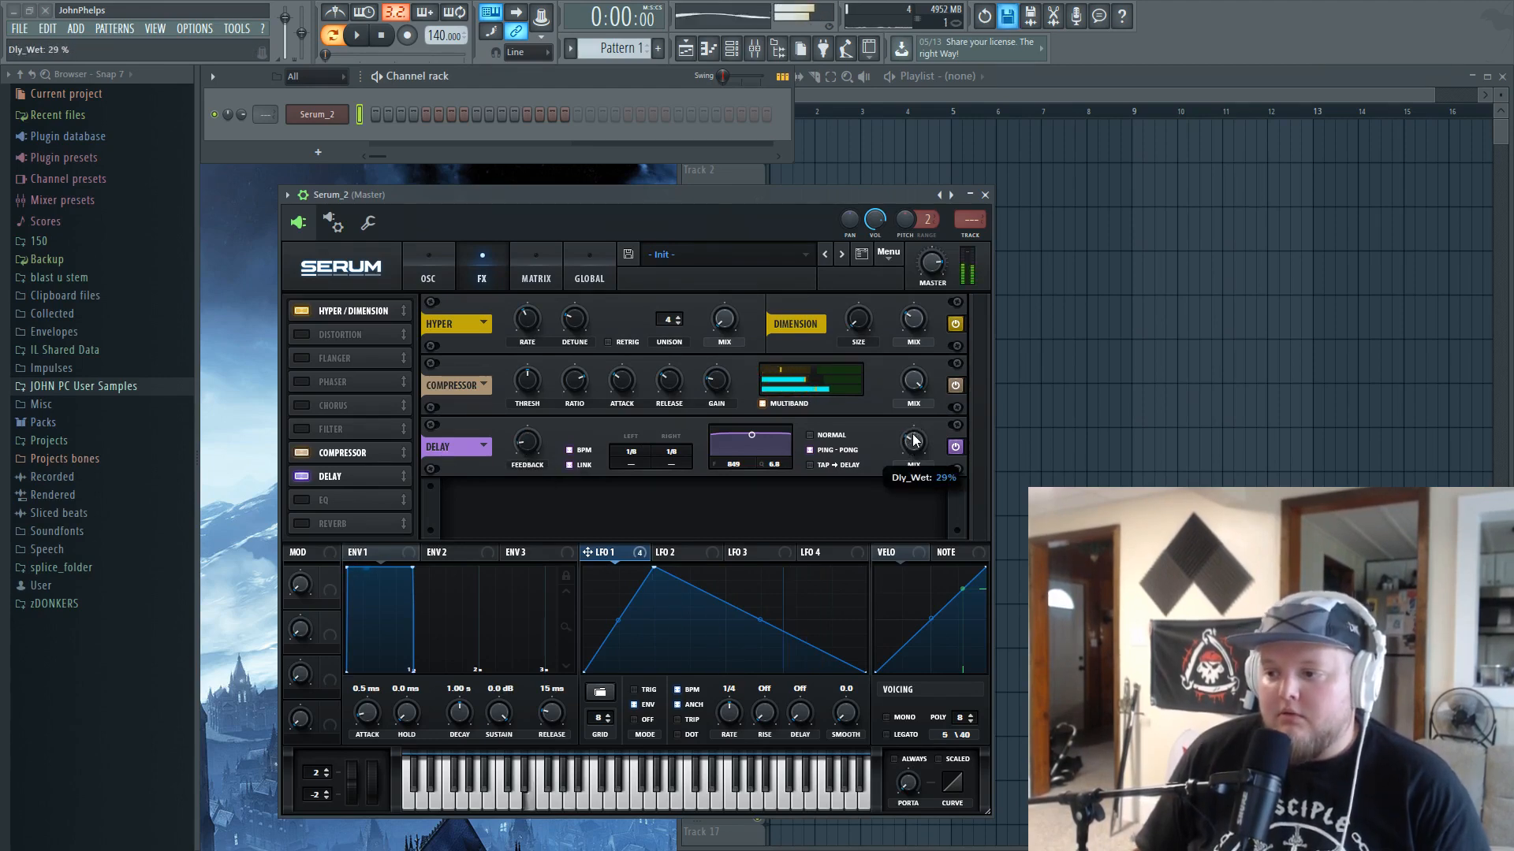
click(429, 268)
click(469, 264)
- Switch the delay off and enable a Hall reverb with a shorter decay
click(299, 477)
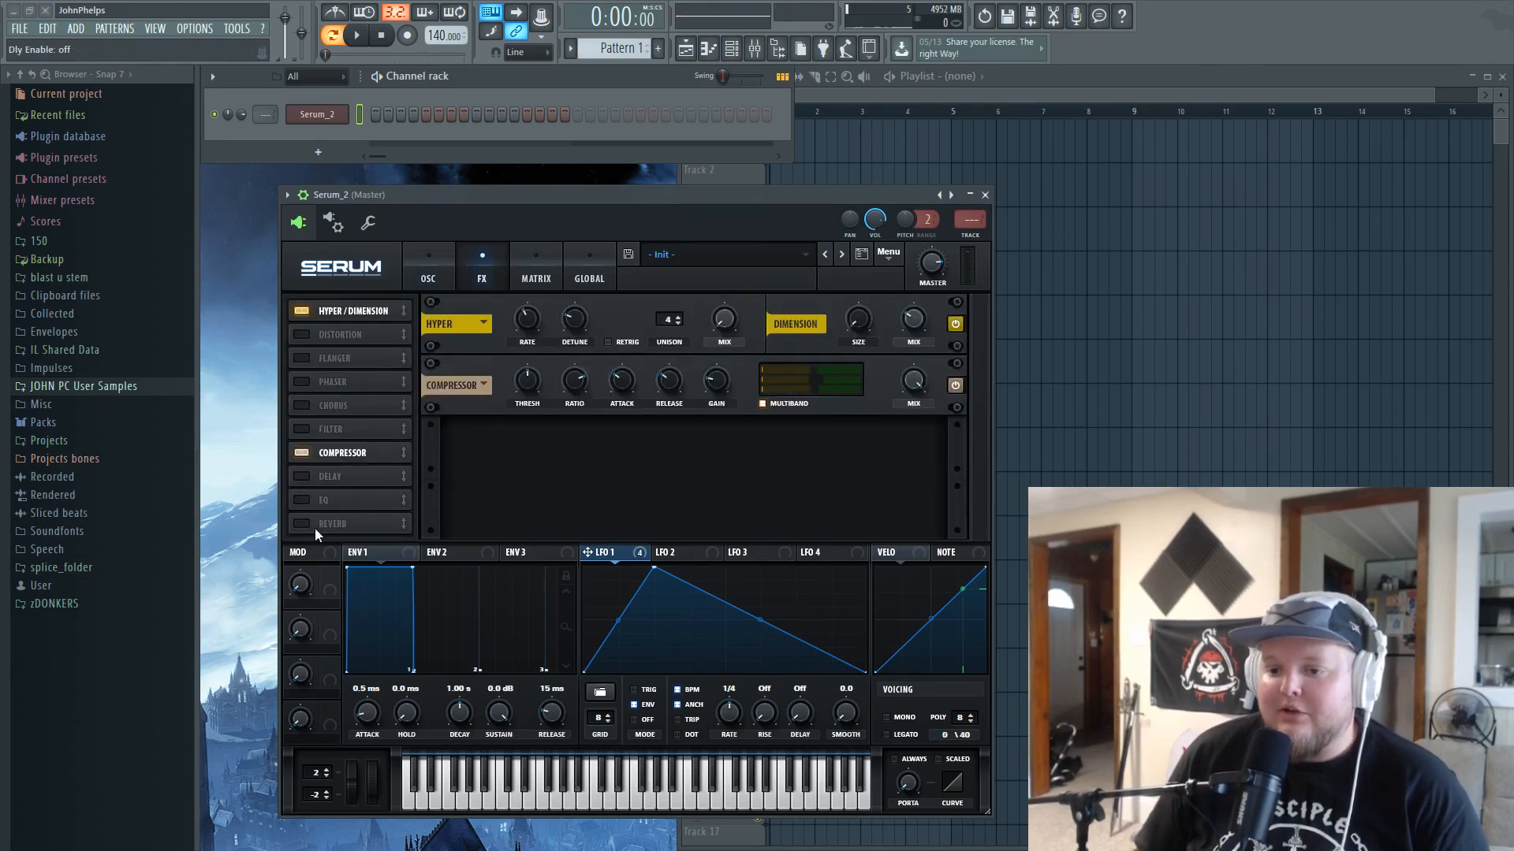
click(313, 525)
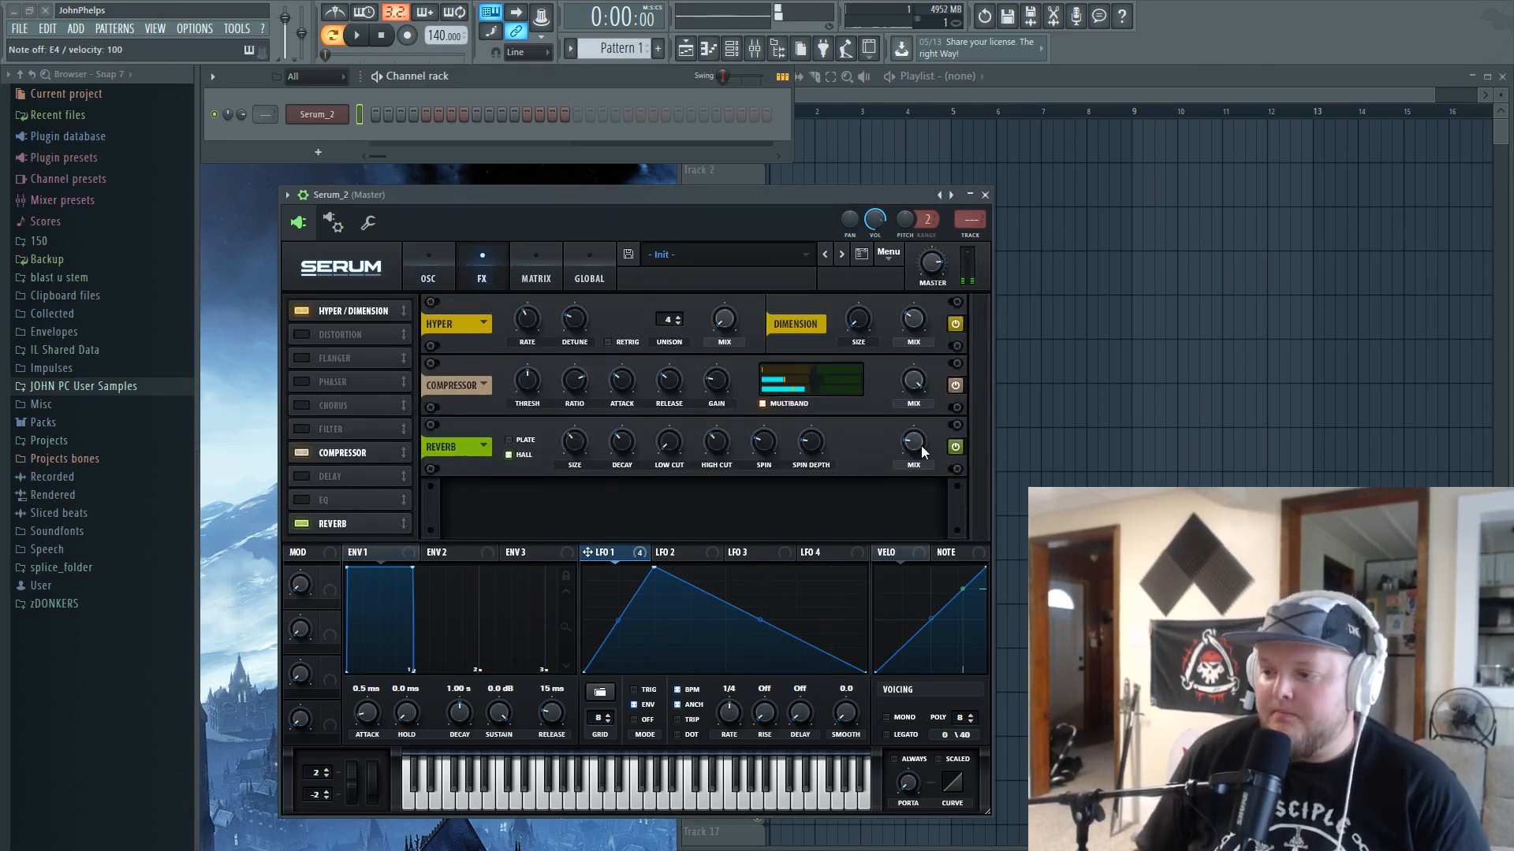
click(523, 454)
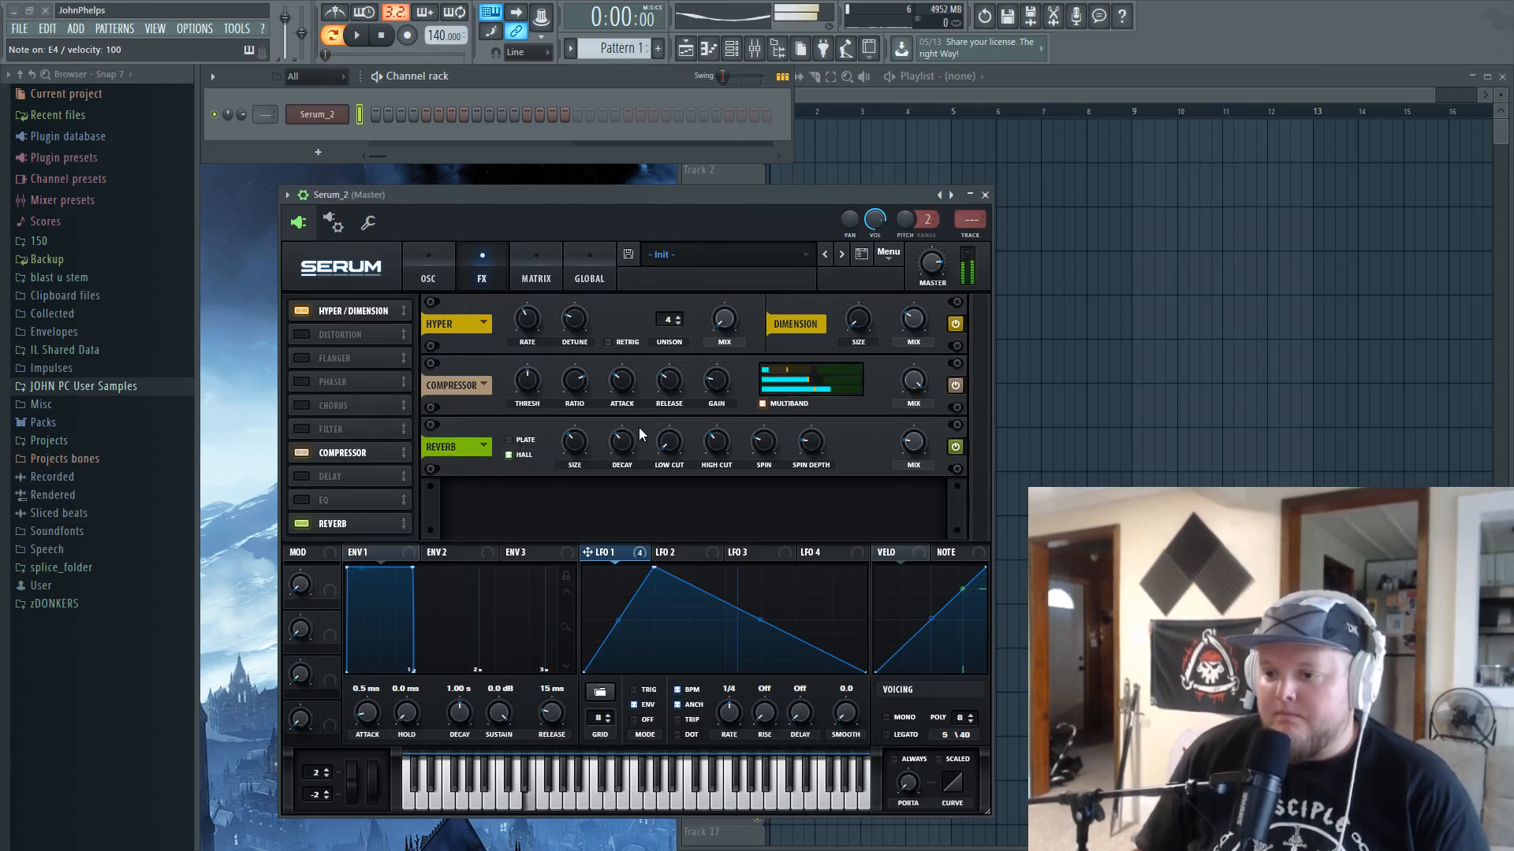
drag(623, 447, 620, 485)
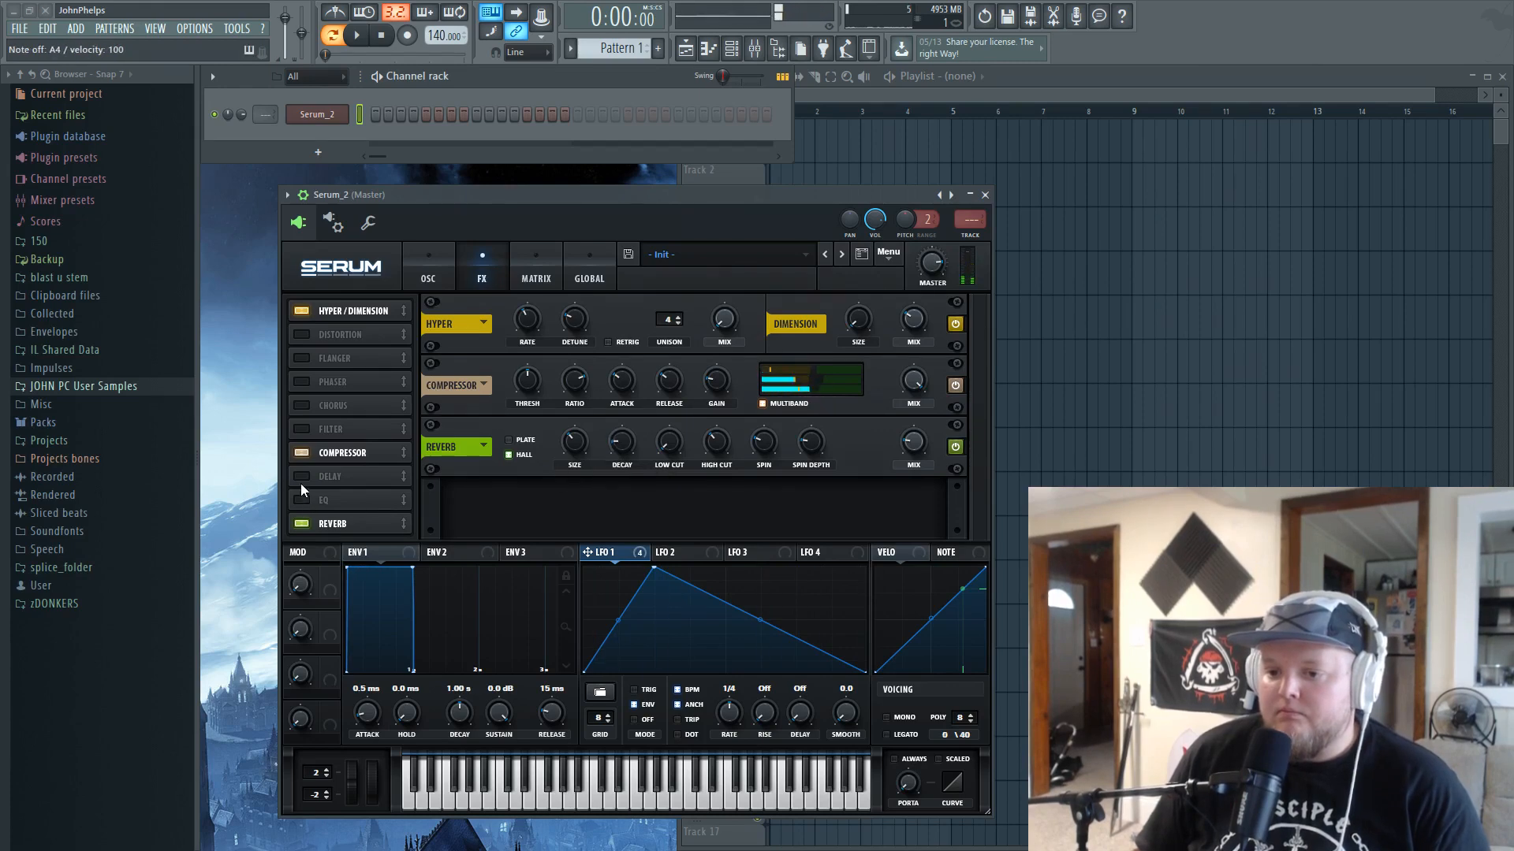
- Switch the delay back on alongside the reverb and audition a few notes
click(301, 480)
key(c)
key(t)
key(c)
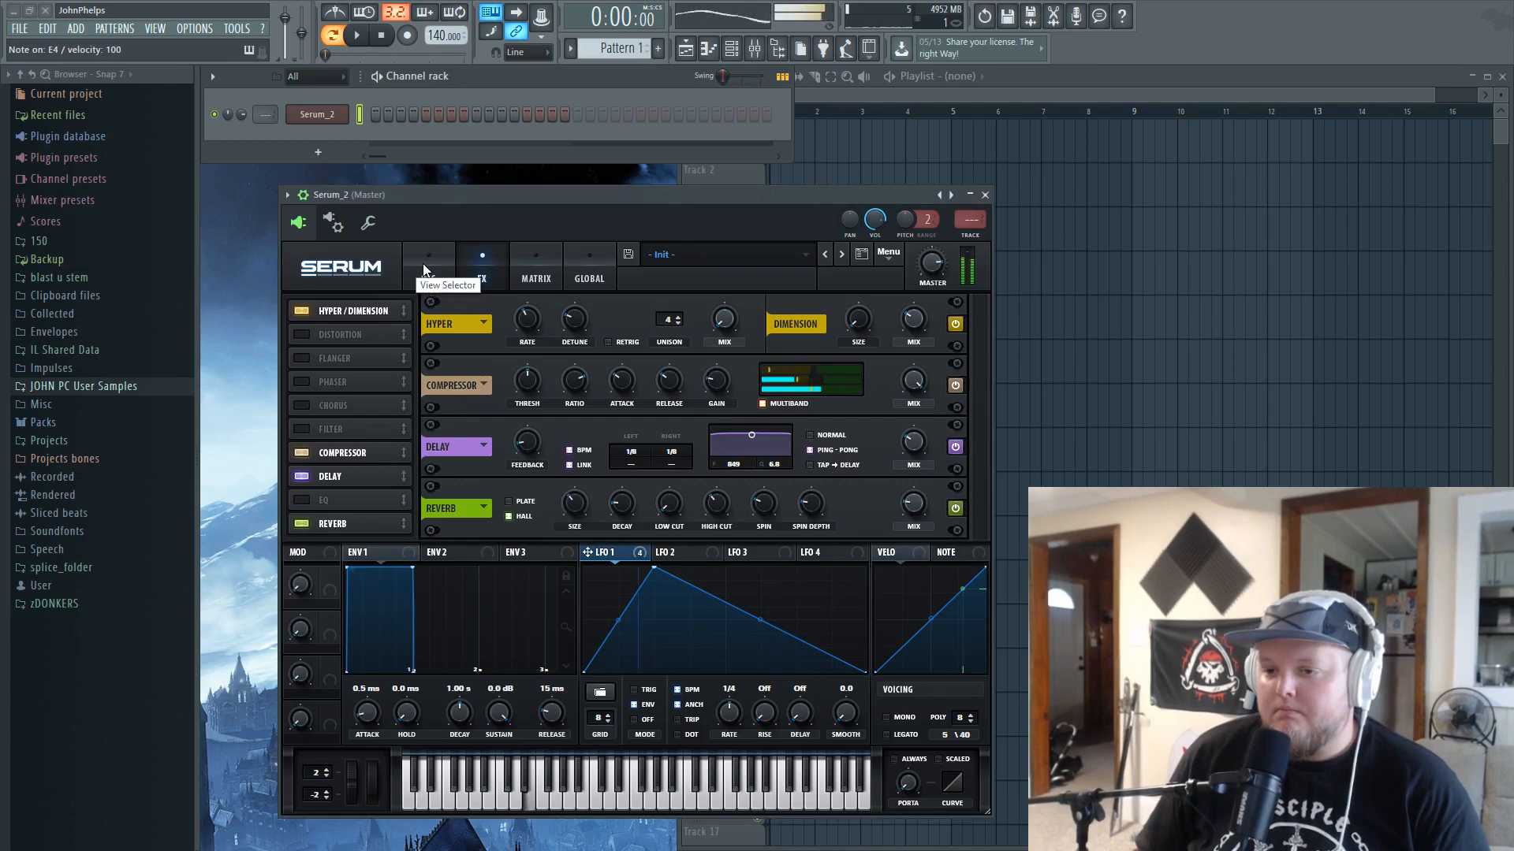
- Return to the oscillator view and audition the finished bass on the notes E4 and D4
click(424, 269)
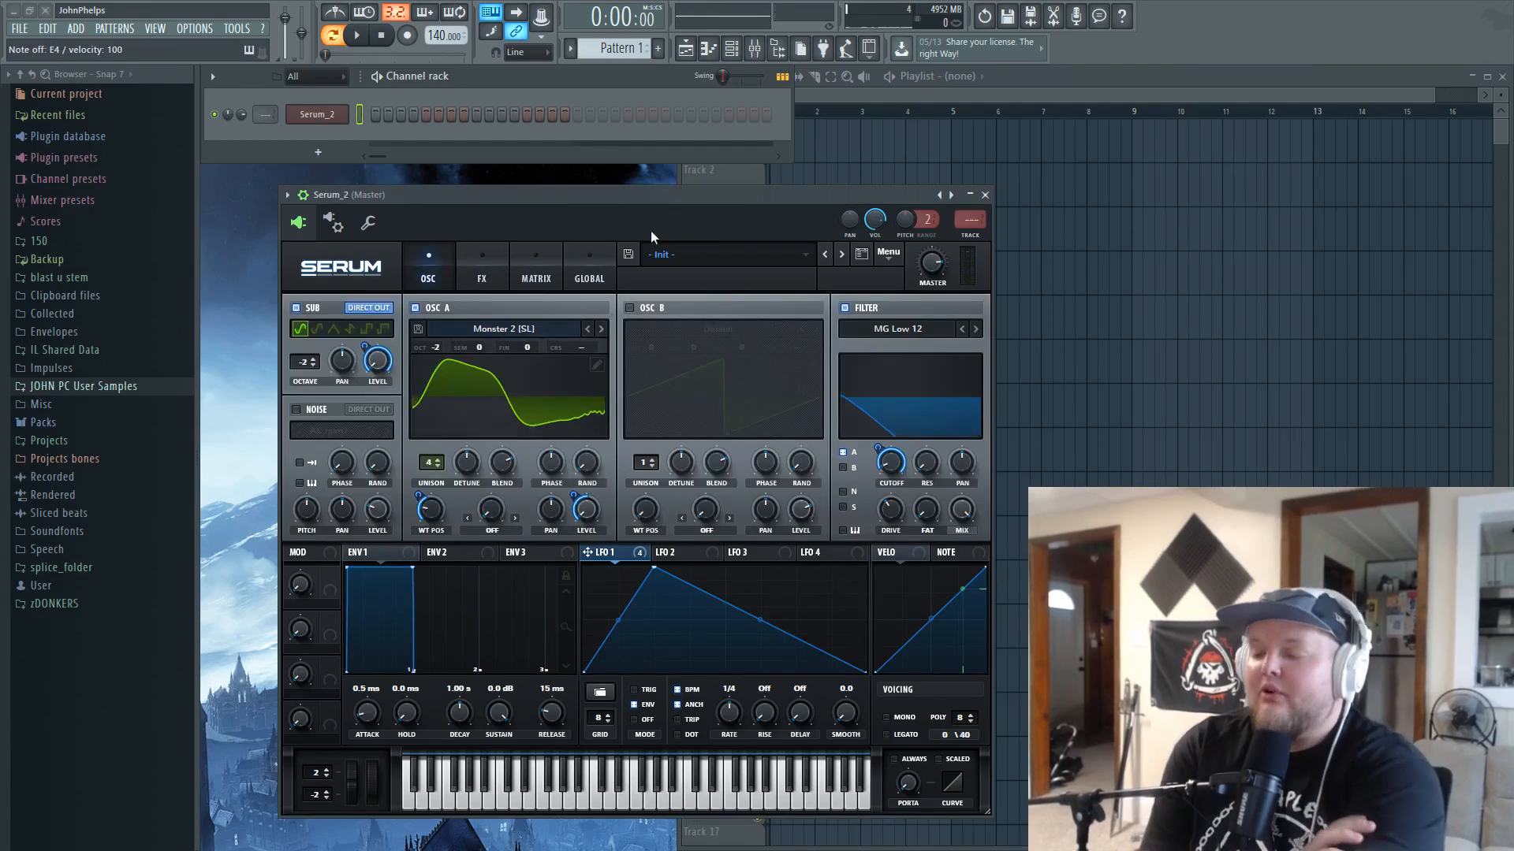
key(c)
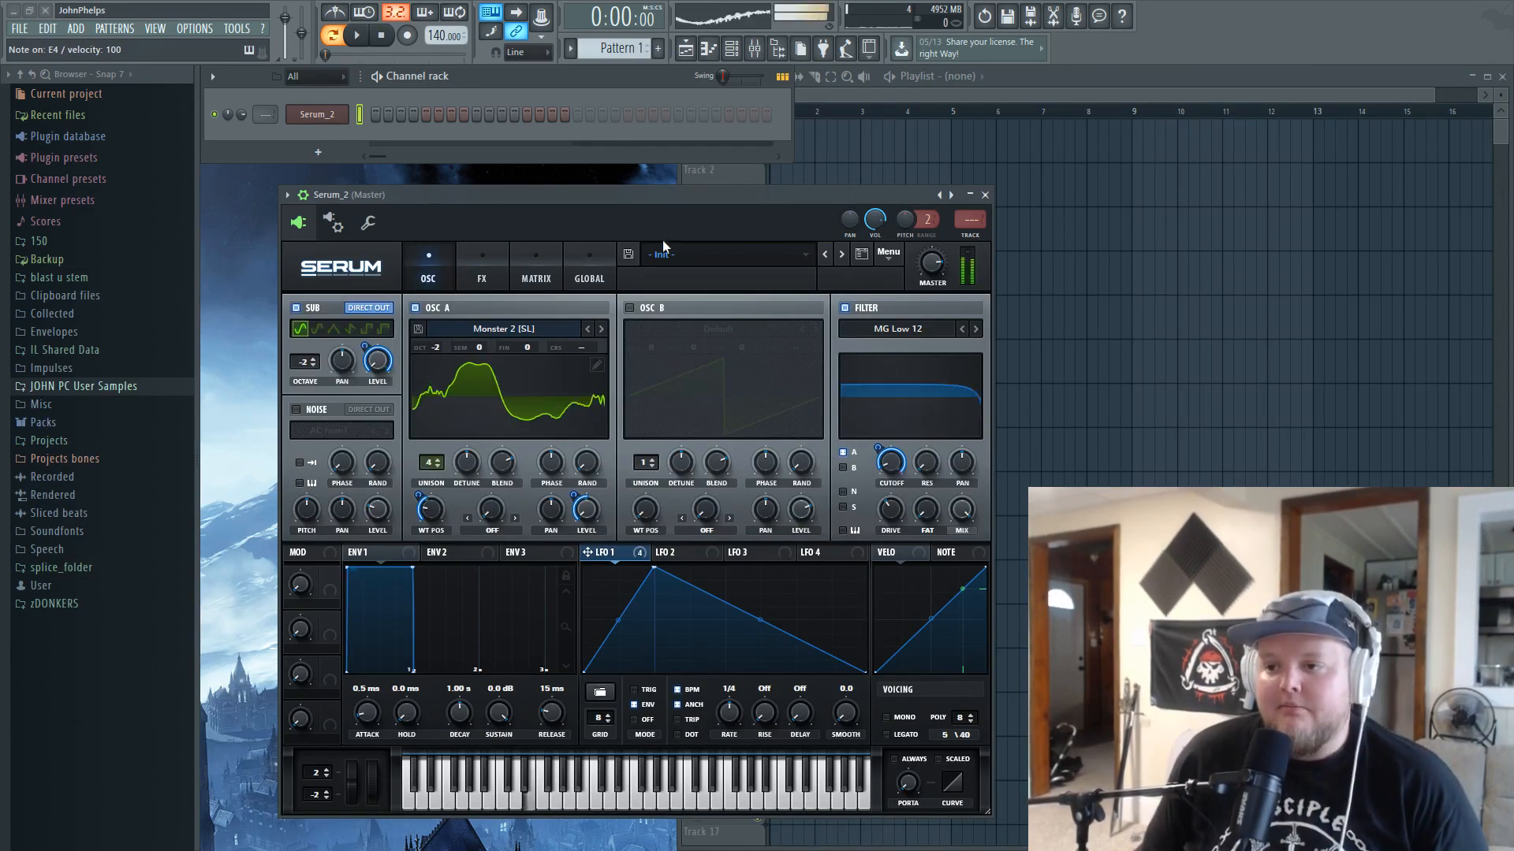
key(x)
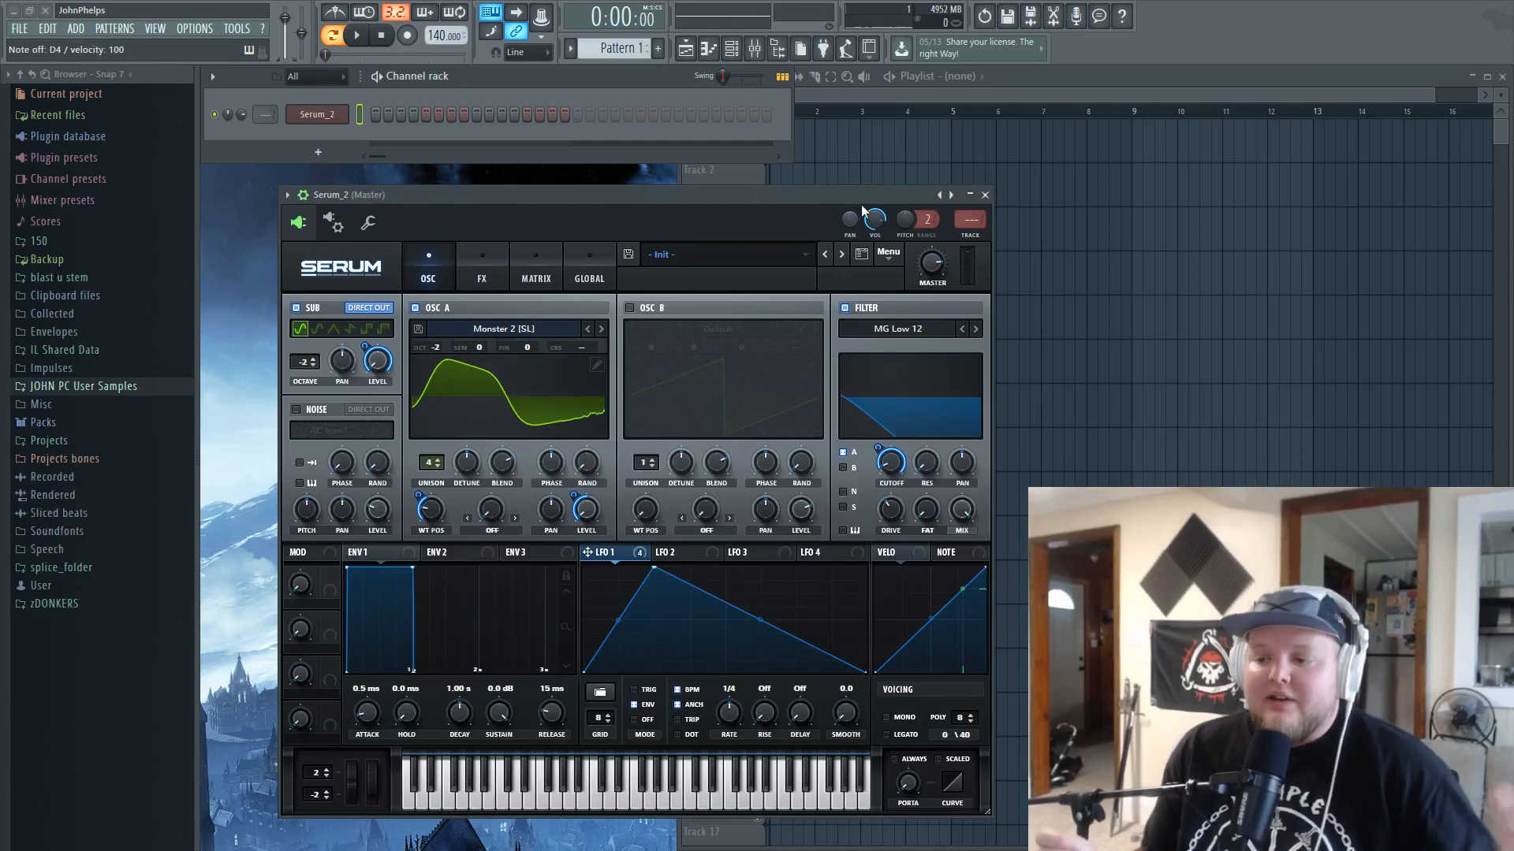